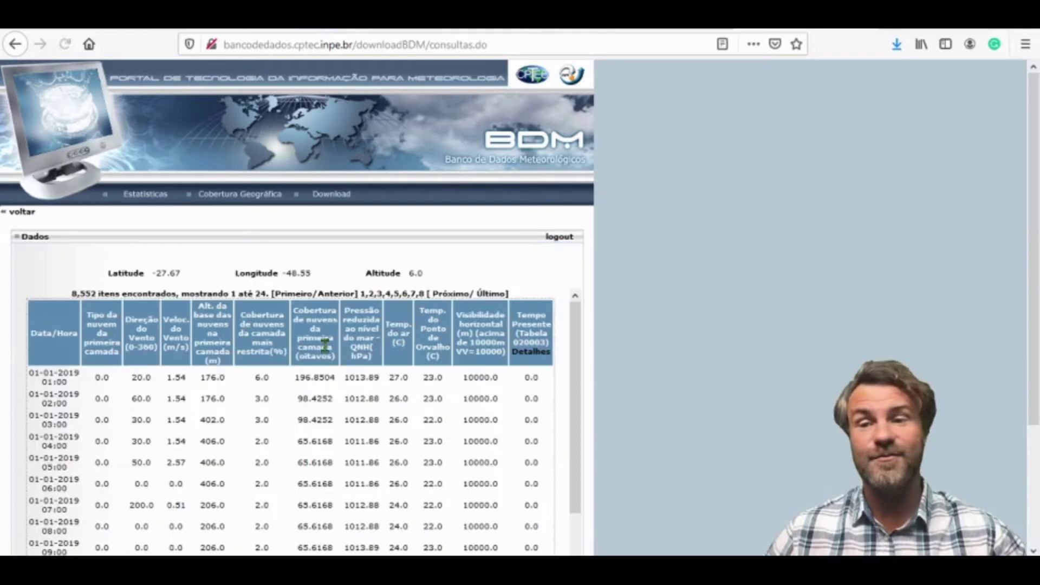
Export the 2019 METAR data table as CSV and check the file in the browser's downloads list.
{"action": "scroll", "coordinate": [356, 397], "scroll_direction": "down", "scroll_amount": 5}
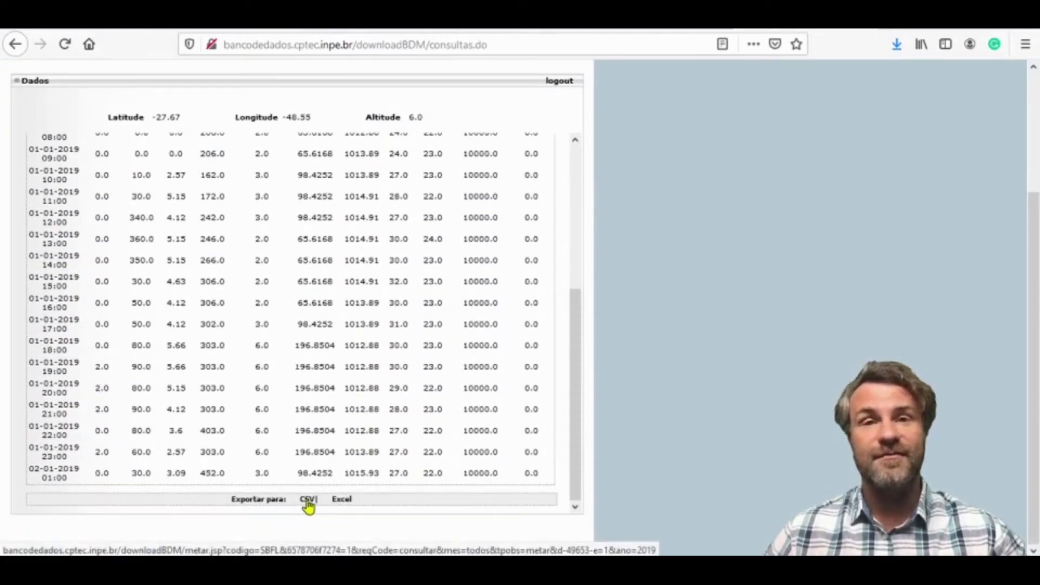
{"action": "left_click", "coordinate": [307, 501]}
{"action": "left_click", "coordinate": [896, 44]}
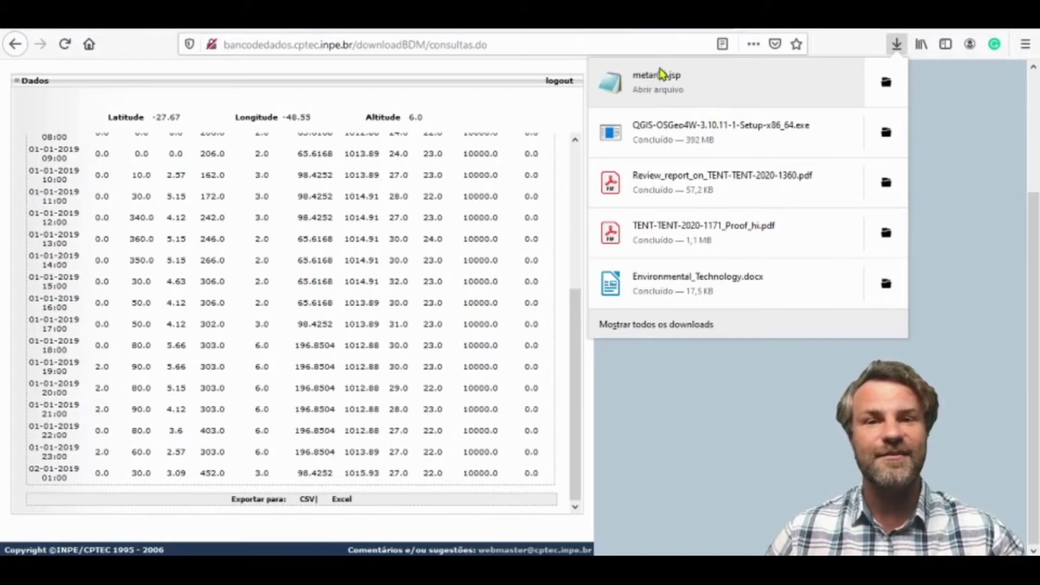
{"action": "left_click", "coordinate": [718, 381]}
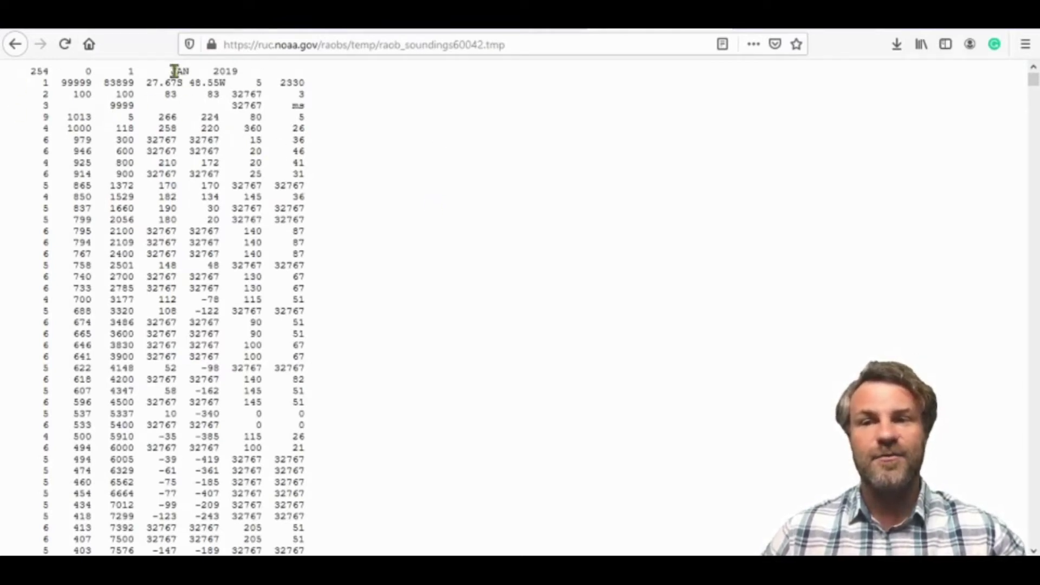
Select the entire text of the January 2019 upper-air sounding data on the NOAA page.
{"action": "left_click_drag", "start_coordinate": [174, 71], "coordinate": [243, 81]}
{"action": "left_click", "coordinate": [384, 119]}
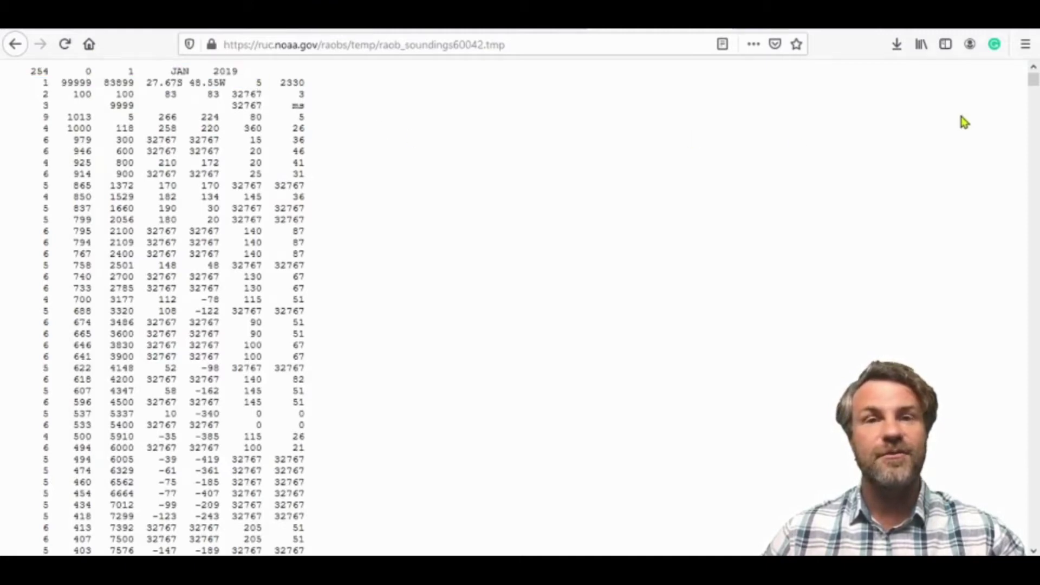
{"action": "left_click_drag", "start_coordinate": [1035, 87], "coordinate": [989, 56]}
{"action": "key", "text": "ctrl+a"}
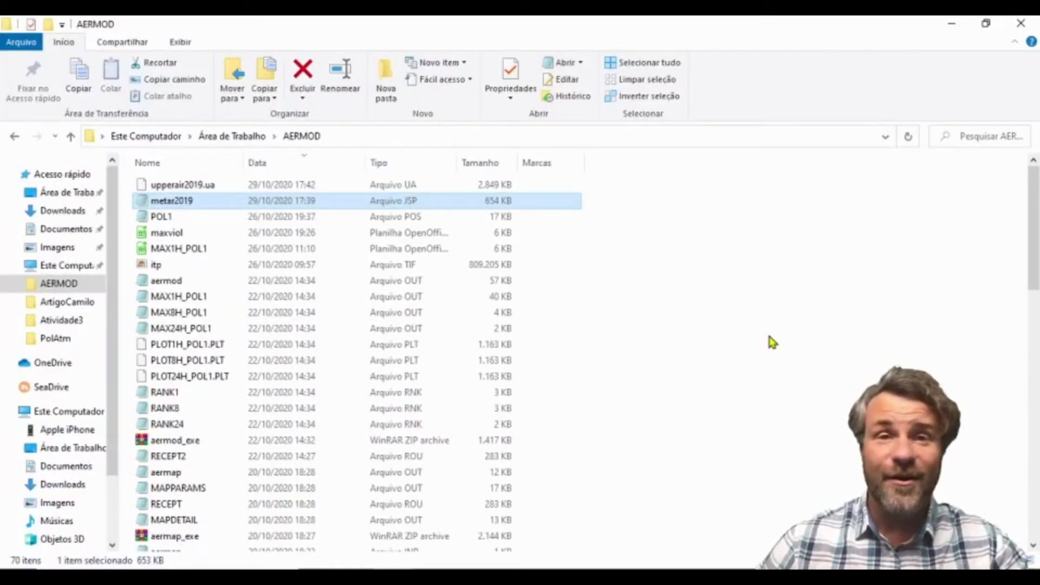
Locate the upperair2019.ua and metar2019 files in the AERMOD folder and switch to the AERMET web form in Firefox.
{"action": "left_click", "coordinate": [184, 185]}
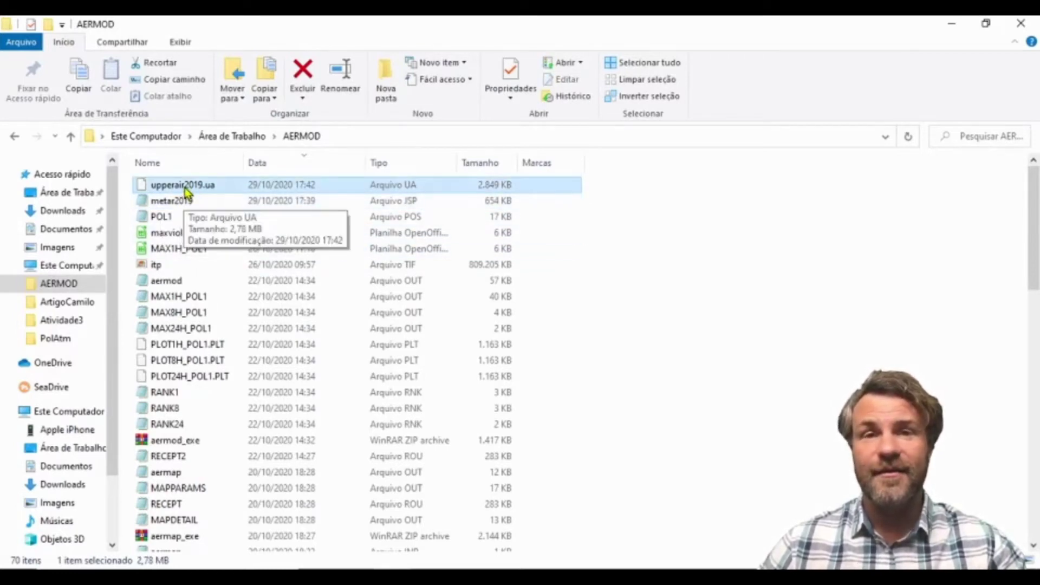
{"action": "left_click", "coordinate": [176, 202]}
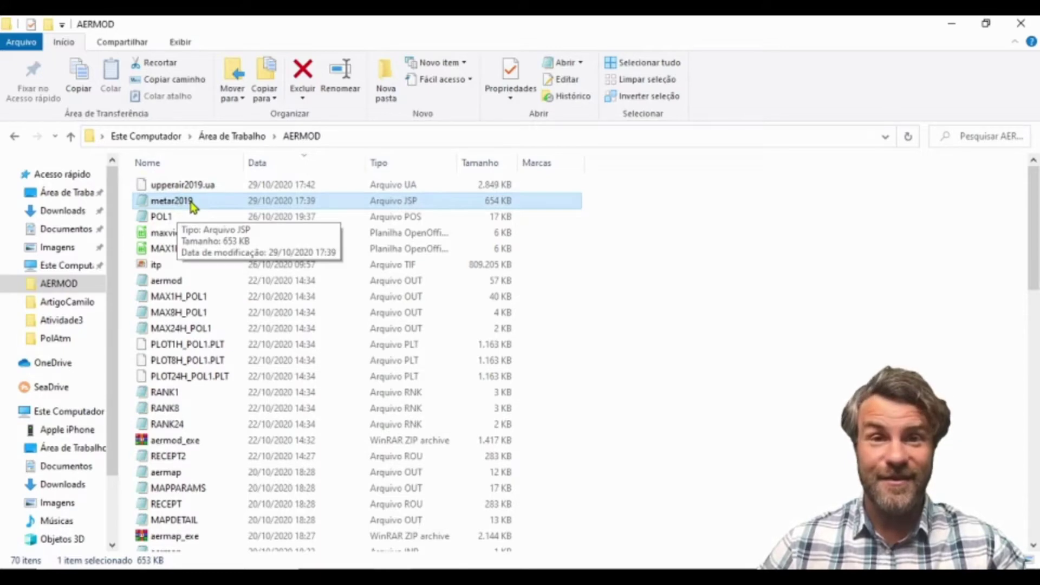
{"action": "key", "text": "alt+Tab"}
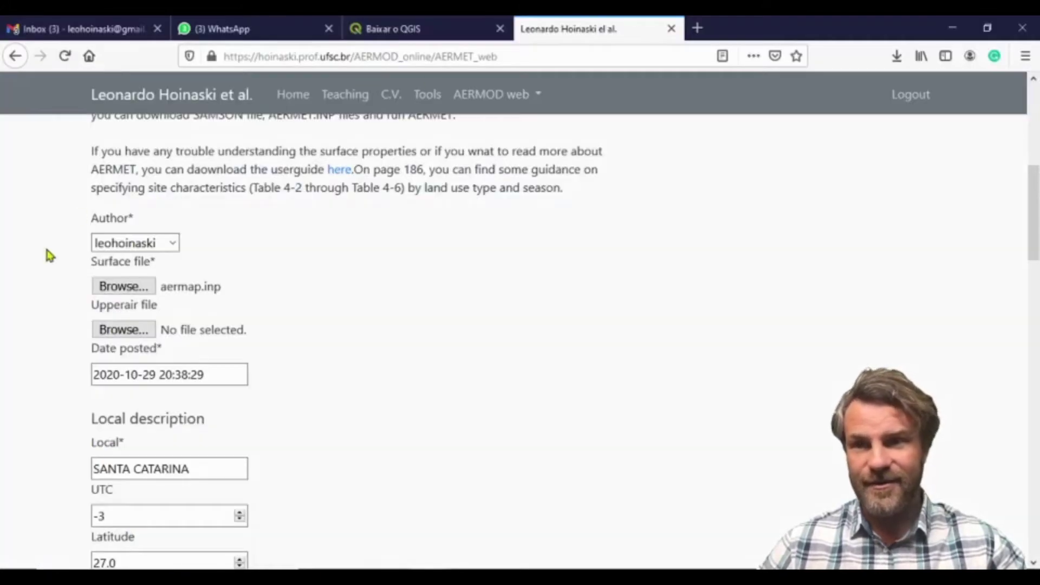
Choose metar2019.jsp from the AERMOD folder as the surface file in the AERMET form.
{"action": "scroll", "coordinate": [149, 303], "scroll_direction": "up", "scroll_amount": 3}
{"action": "scroll", "coordinate": [158, 279], "scroll_direction": "down", "scroll_amount": 4}
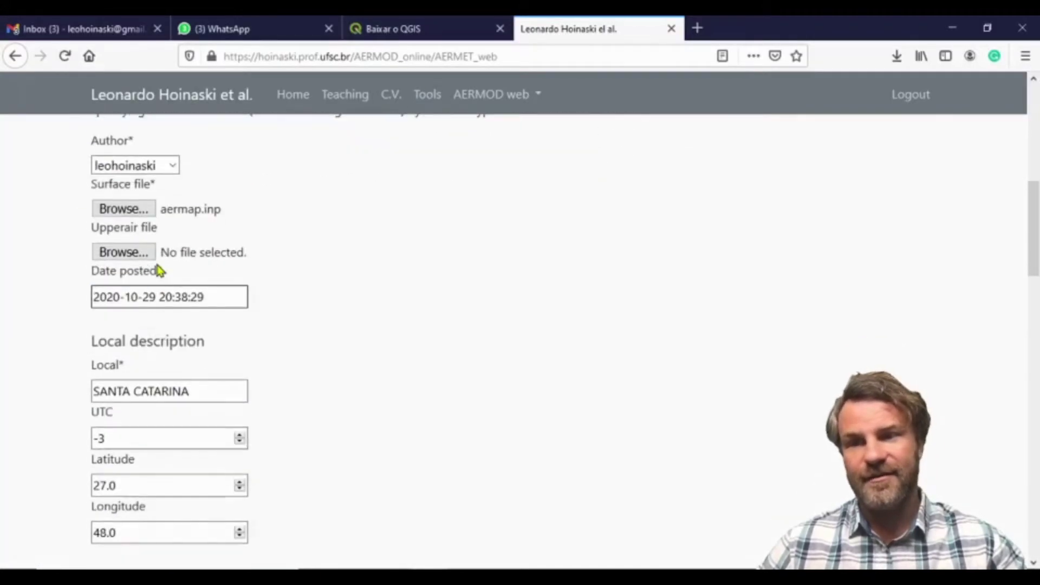
{"action": "left_click", "coordinate": [121, 211]}
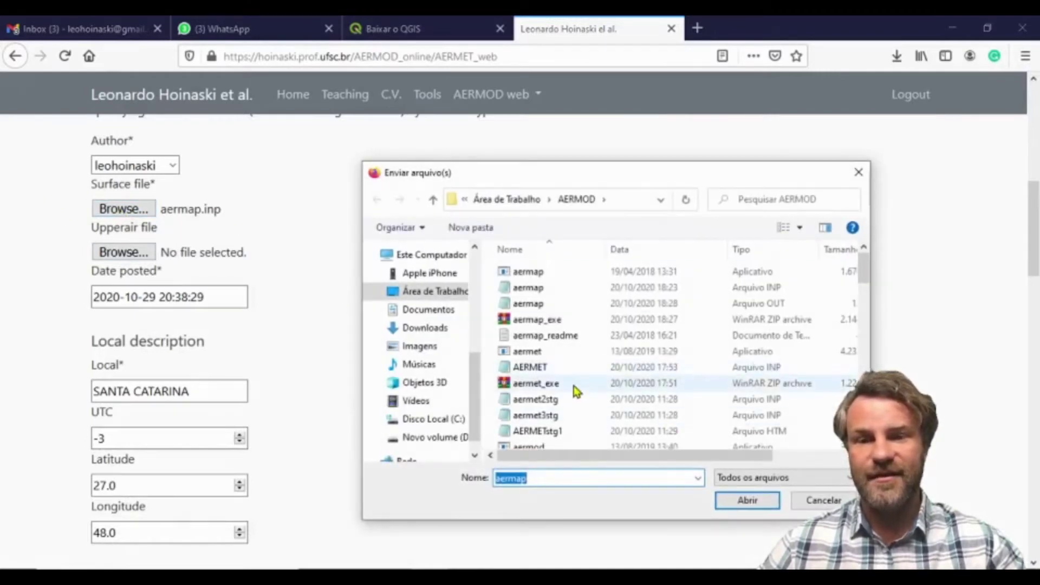
{"action": "scroll", "coordinate": [571, 378], "scroll_direction": "down", "scroll_amount": 3}
{"action": "scroll", "coordinate": [576, 389], "scroll_direction": "down", "scroll_amount": 3}
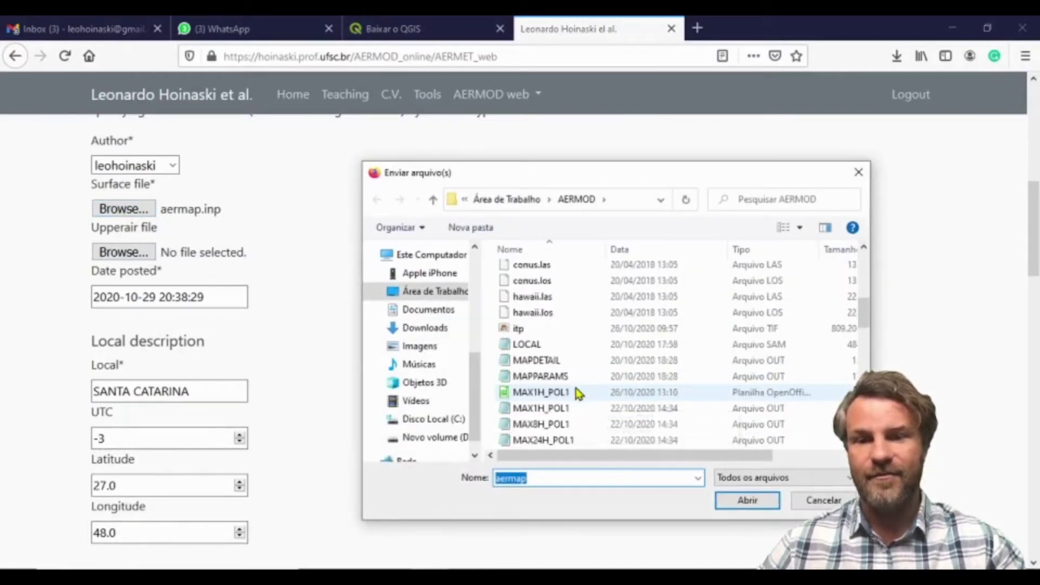
{"action": "scroll", "coordinate": [577, 389], "scroll_direction": "up", "scroll_amount": 6}
{"action": "scroll", "coordinate": [576, 389], "scroll_direction": "down", "scroll_amount": 12}
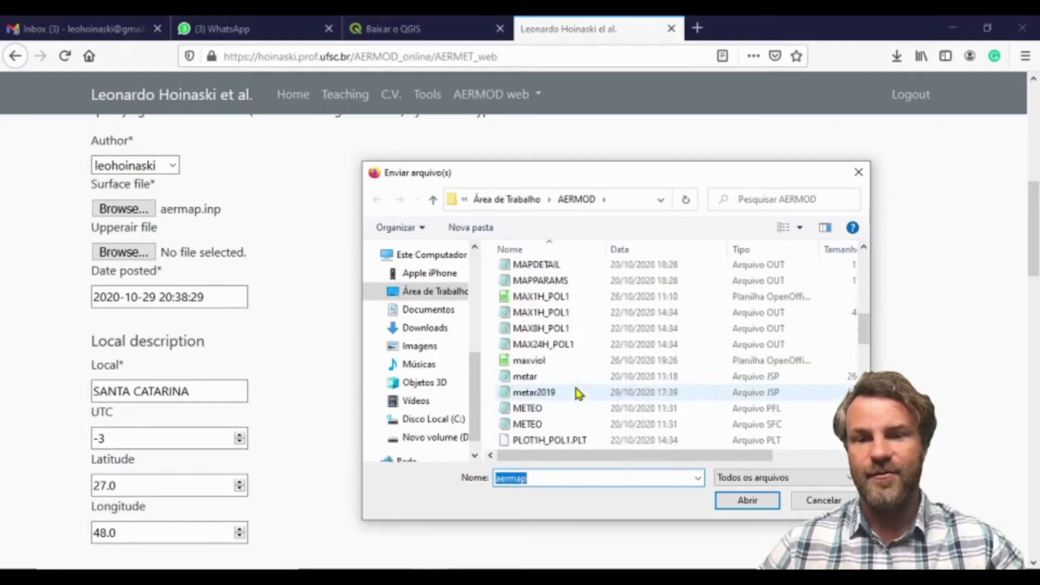
{"action": "scroll", "coordinate": [578, 391], "scroll_direction": "down", "scroll_amount": 5}
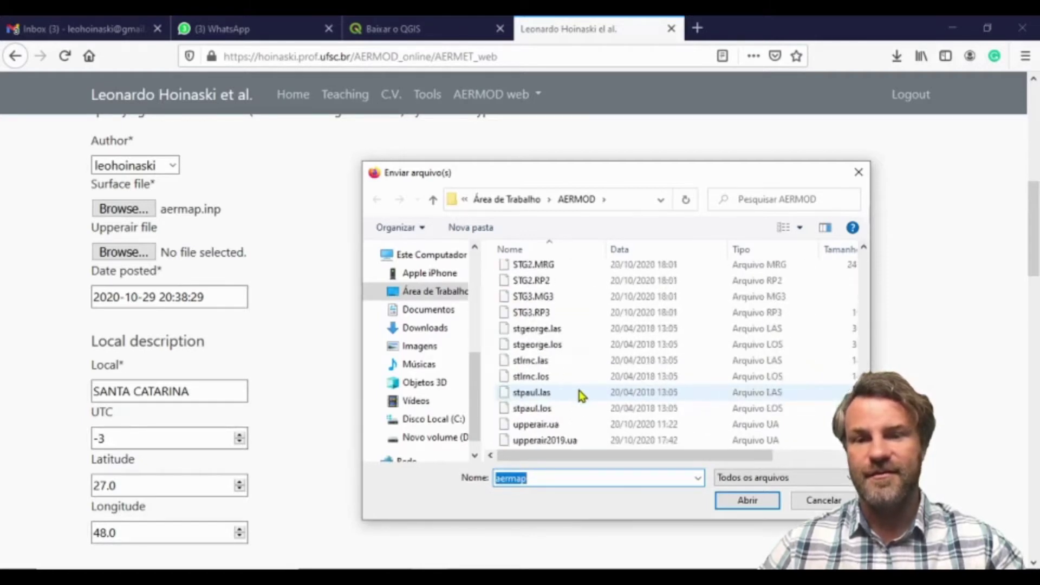
{"action": "scroll", "coordinate": [573, 440], "scroll_direction": "up", "scroll_amount": 1}
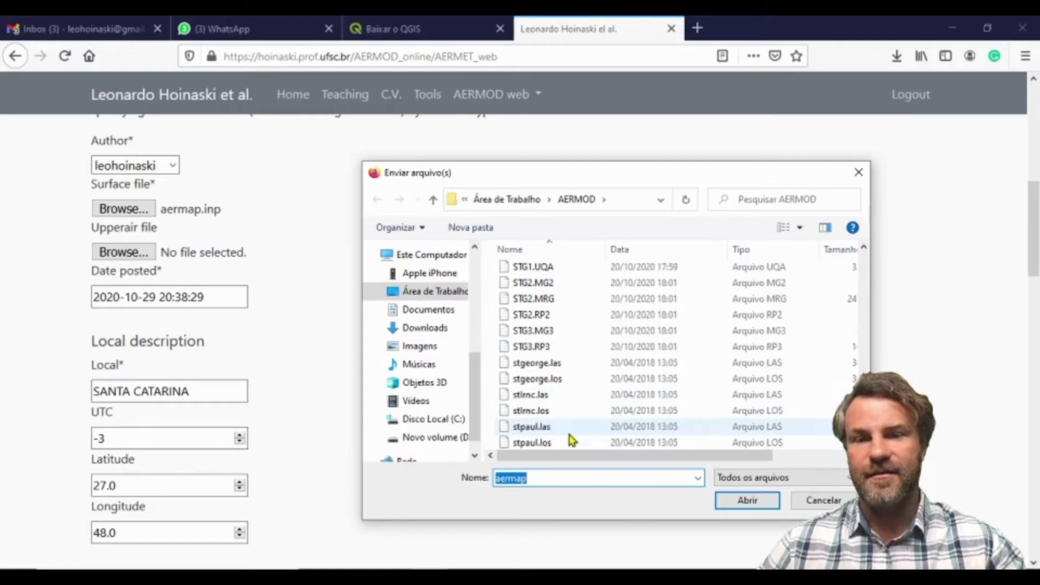
{"action": "scroll", "coordinate": [572, 440], "scroll_direction": "down", "scroll_amount": 1}
{"action": "scroll", "coordinate": [572, 440], "scroll_direction": "up", "scroll_amount": 6}
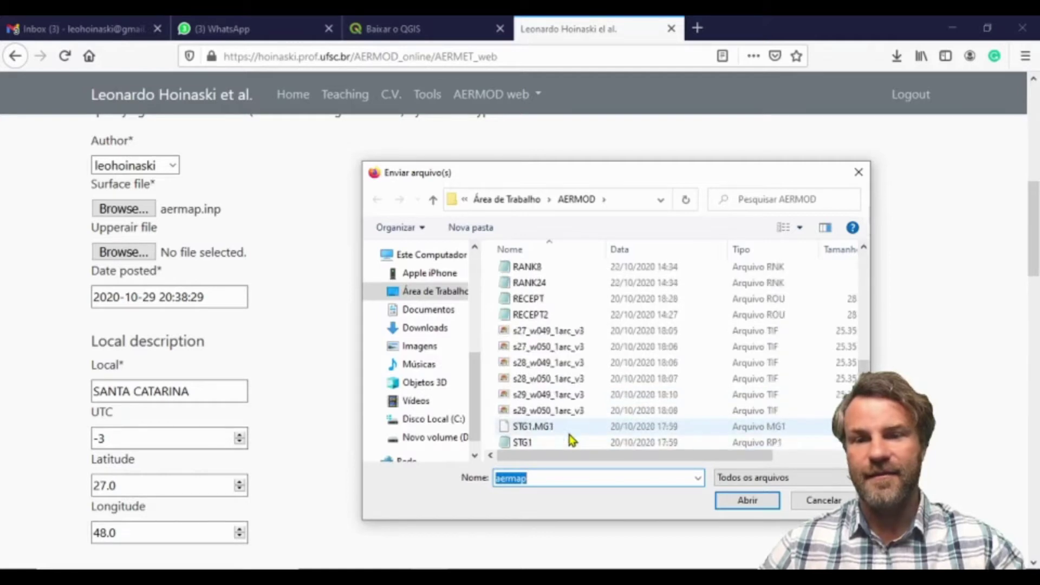
{"action": "scroll", "coordinate": [572, 440], "scroll_direction": "up", "scroll_amount": 6}
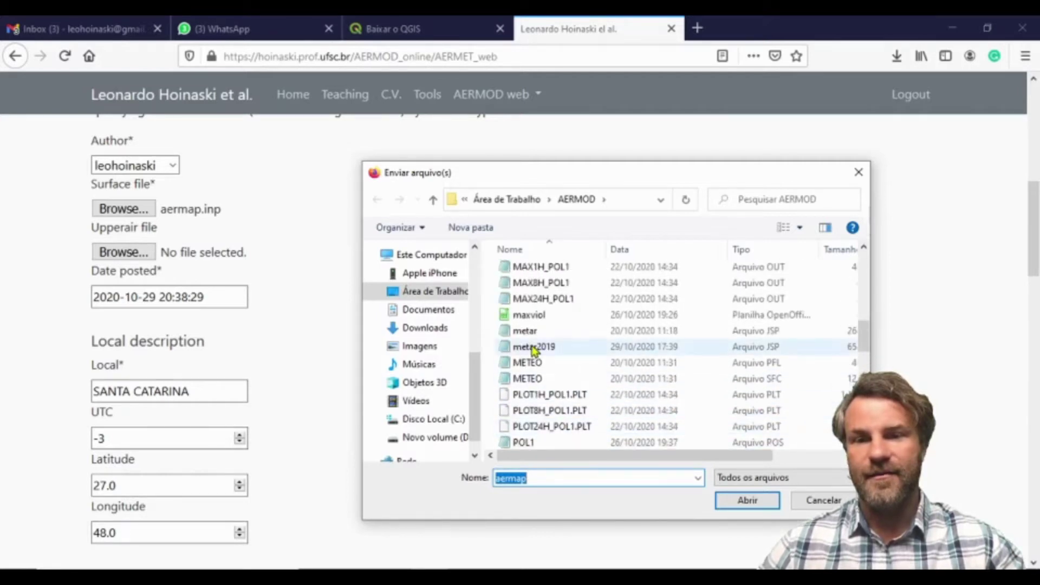
{"action": "double_click", "coordinate": [534, 347]}
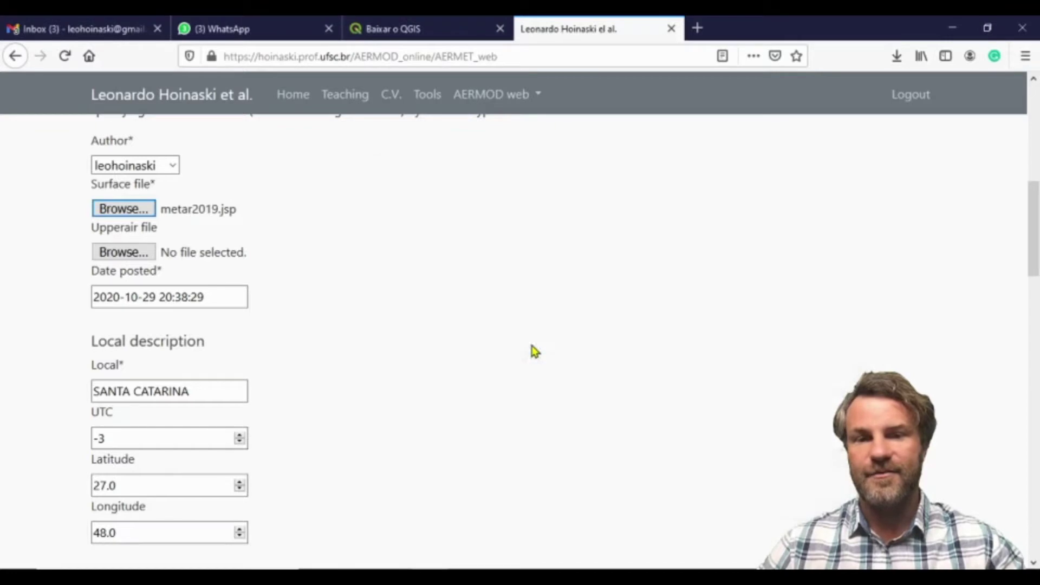
Choose upperair2019.ua from the AERMOD folder as the upper-air file.
{"action": "left_click", "coordinate": [122, 252]}
{"action": "scroll", "coordinate": [623, 384], "scroll_direction": "down", "scroll_amount": 15}
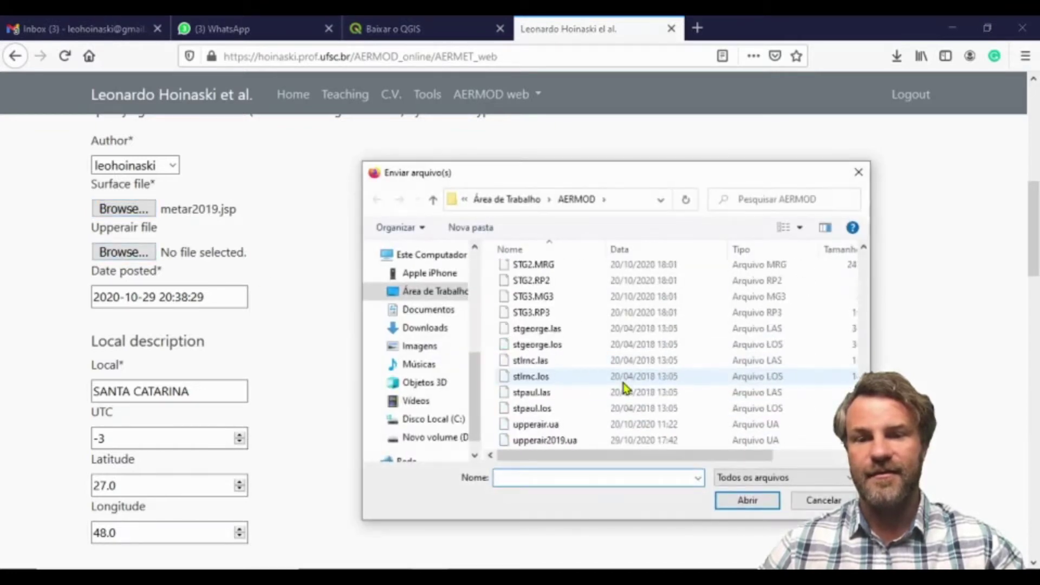
{"action": "double_click", "coordinate": [552, 440]}
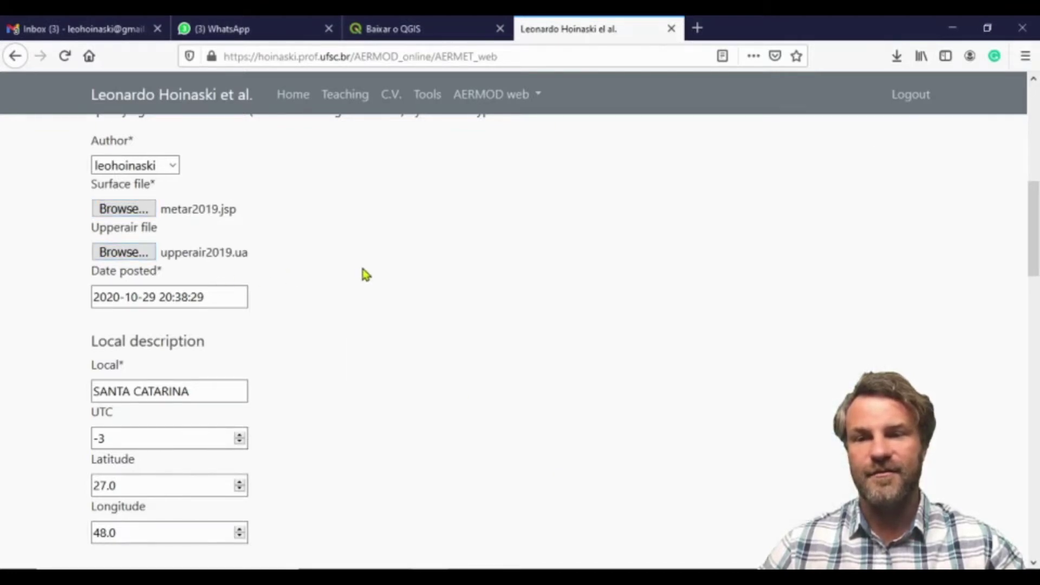
Set the modelling window's start year to 2019, keeping the start month and start day at 1.
{"action": "scroll", "coordinate": [86, 323], "scroll_direction": "down", "scroll_amount": 3}
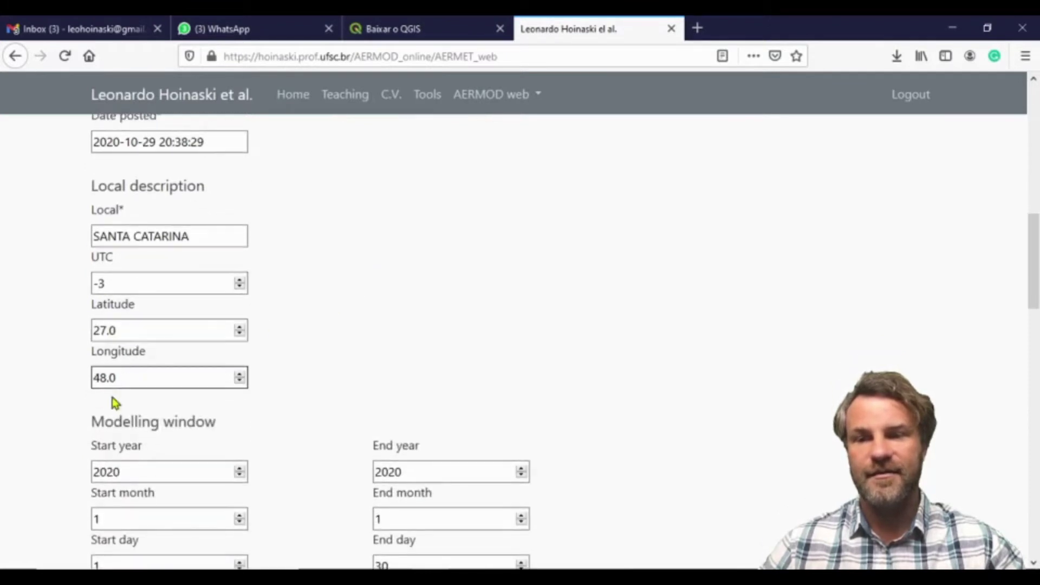
{"action": "scroll", "coordinate": [128, 415], "scroll_direction": "down", "scroll_amount": 1}
{"action": "scroll", "coordinate": [130, 368], "scroll_direction": "down", "scroll_amount": 1}
{"action": "left_click", "coordinate": [120, 317]}
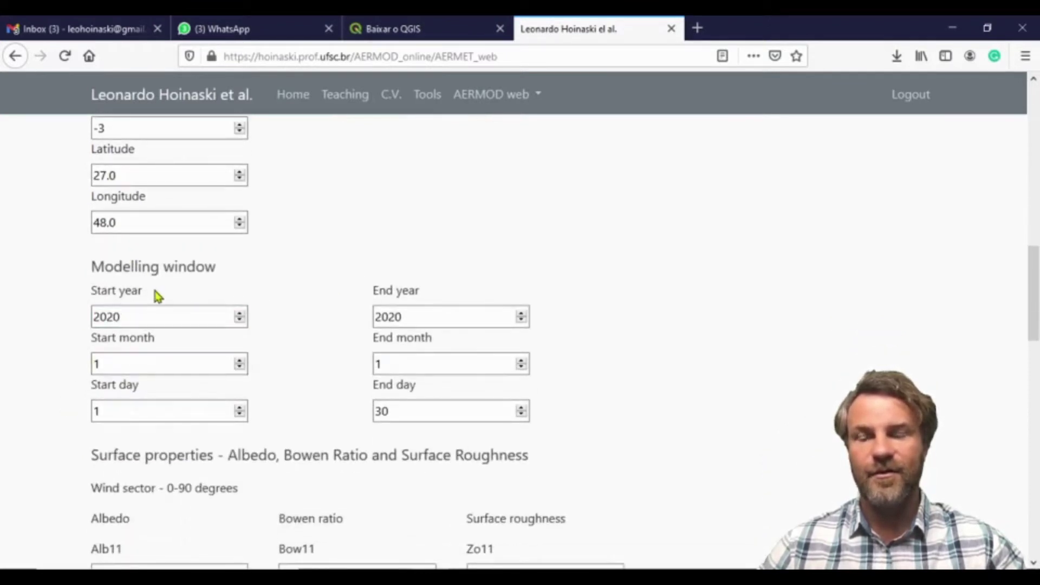
{"action": "scroll", "coordinate": [157, 314], "scroll_direction": "up", "scroll_amount": 2}
{"action": "scroll", "coordinate": [163, 320], "scroll_direction": "down", "scroll_amount": 3}
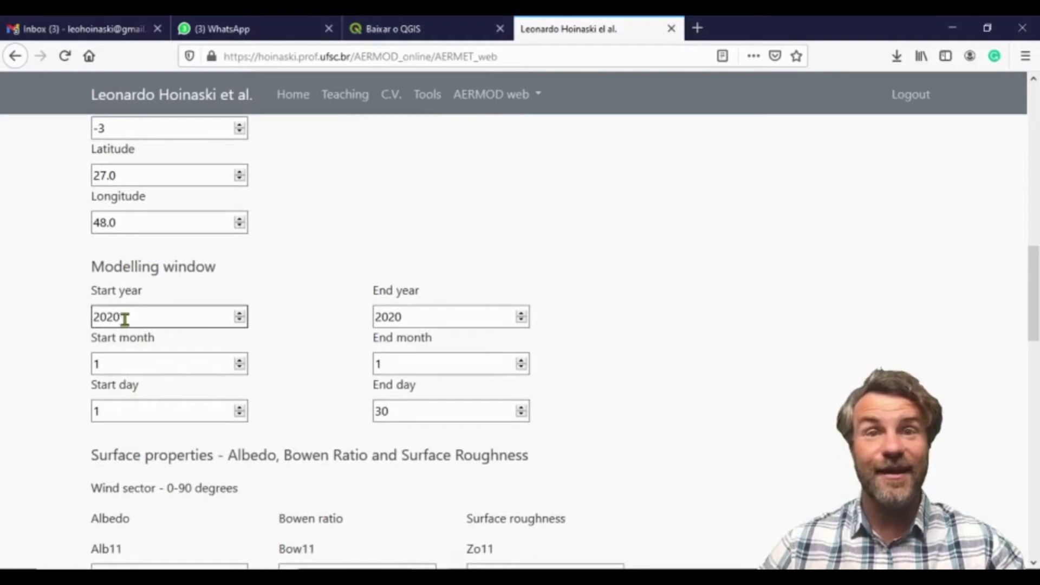
{"action": "left_click_drag", "start_coordinate": [124, 319], "coordinate": [104, 318]}
{"action": "type", "text": "19"}
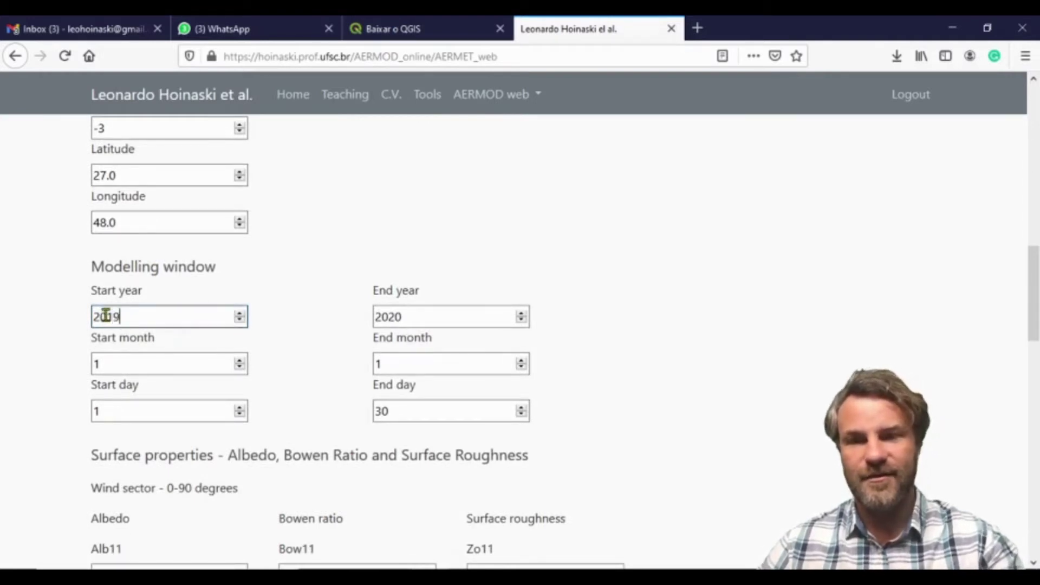
{"action": "left_click", "coordinate": [121, 366]}
{"action": "left_click", "coordinate": [121, 410]}
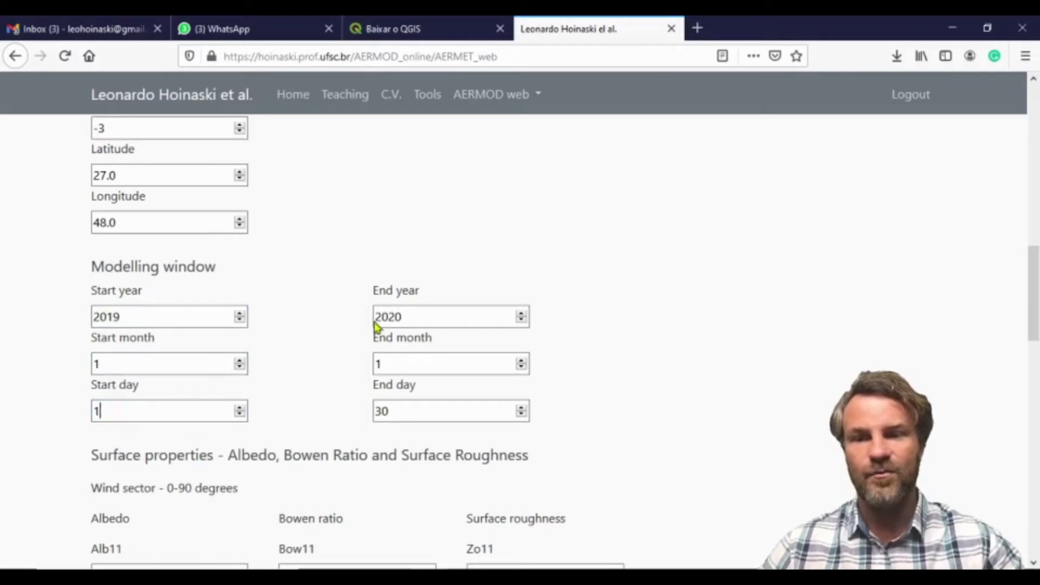
Set the modelling window's end day to 1, keeping the end year at 2020.
{"action": "left_click", "coordinate": [404, 316]}
{"action": "left_click_drag", "start_coordinate": [395, 412], "coordinate": [372, 411]}
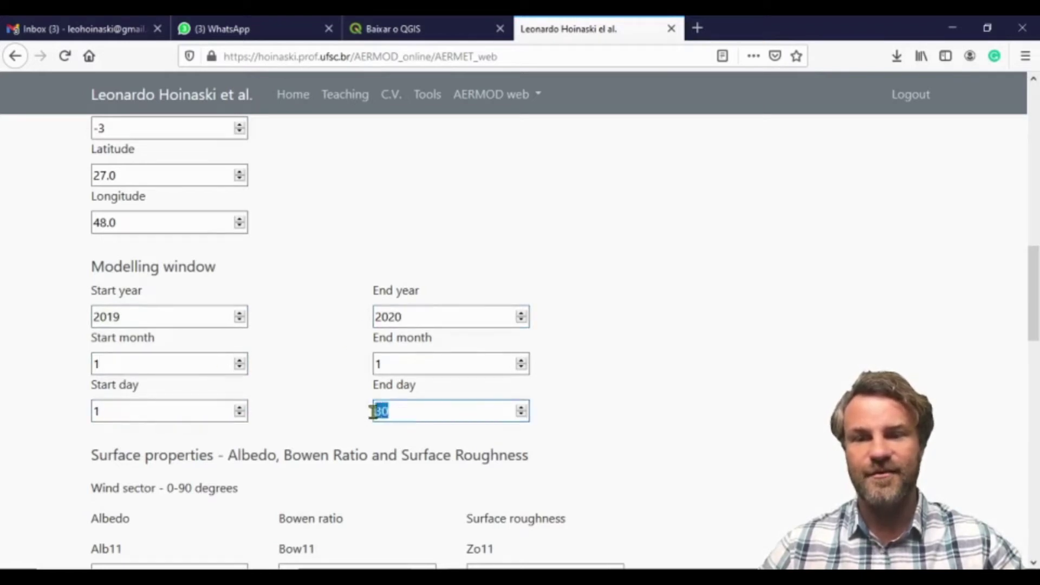
{"action": "type", "text": "1"}
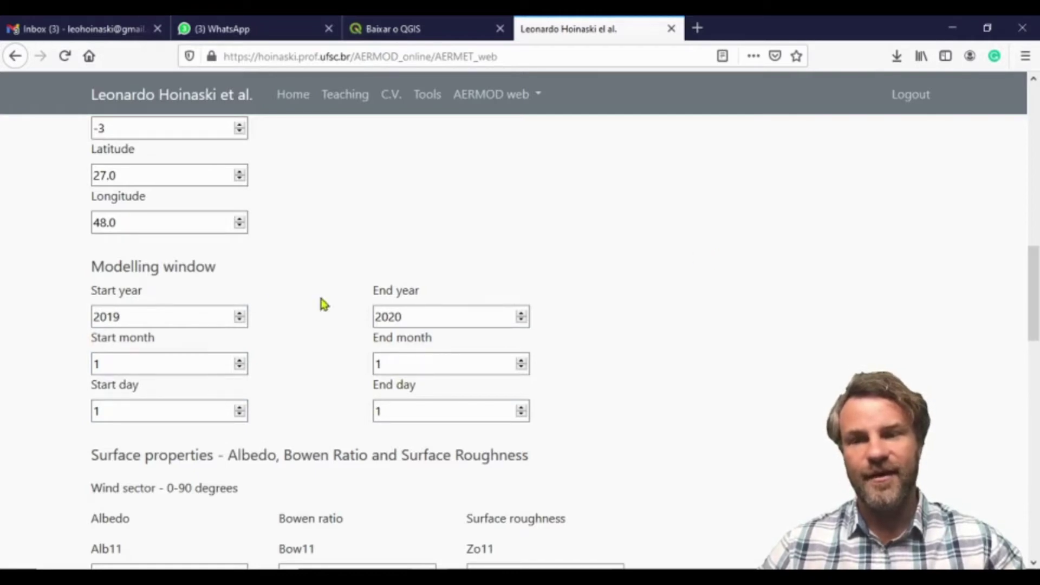
Upload the AERMET form with the default albedo, Bowen ratio and surface roughness values for all wind sectors.
{"action": "scroll", "coordinate": [420, 308], "scroll_direction": "down", "scroll_amount": 10}
{"action": "scroll", "coordinate": [414, 344], "scroll_direction": "down", "scroll_amount": 8}
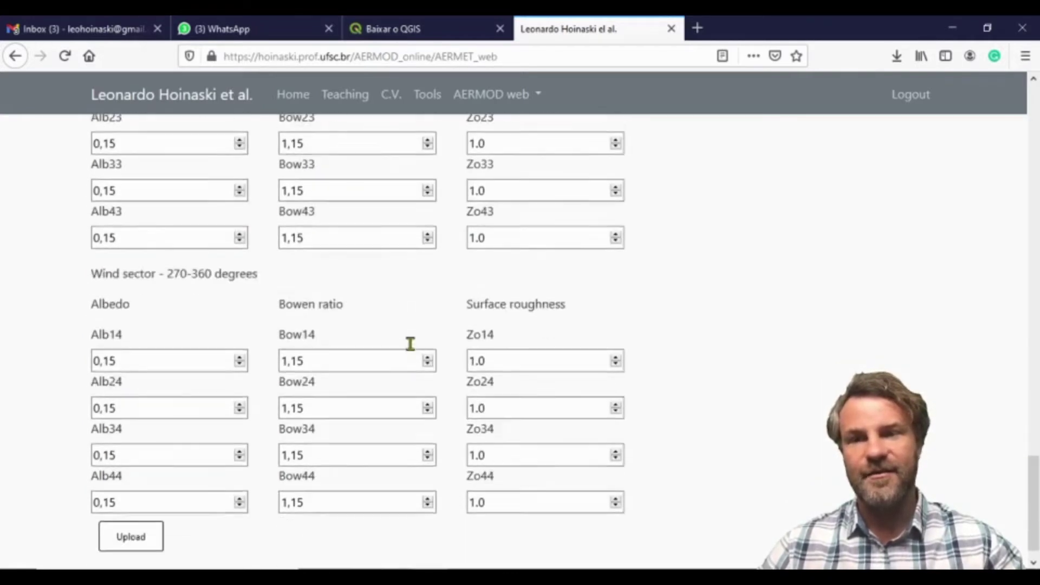
{"action": "left_click", "coordinate": [136, 521]}
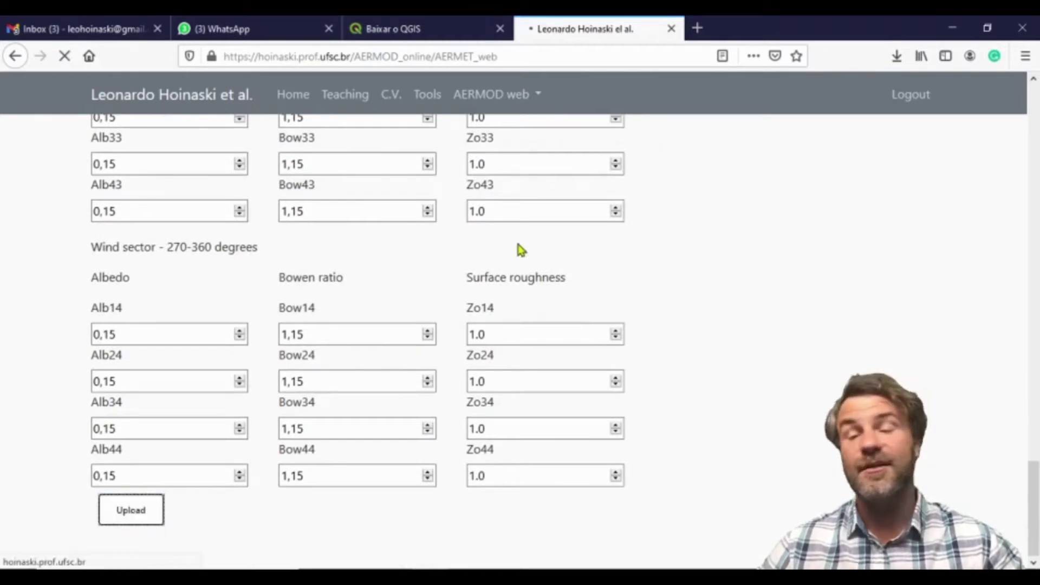
Open the SAMSON file of the uploaded AERMET entry to inspect its data, and return to the AERMOD web page.
{"action": "scroll", "coordinate": [175, 288], "scroll_direction": "down", "scroll_amount": 10}
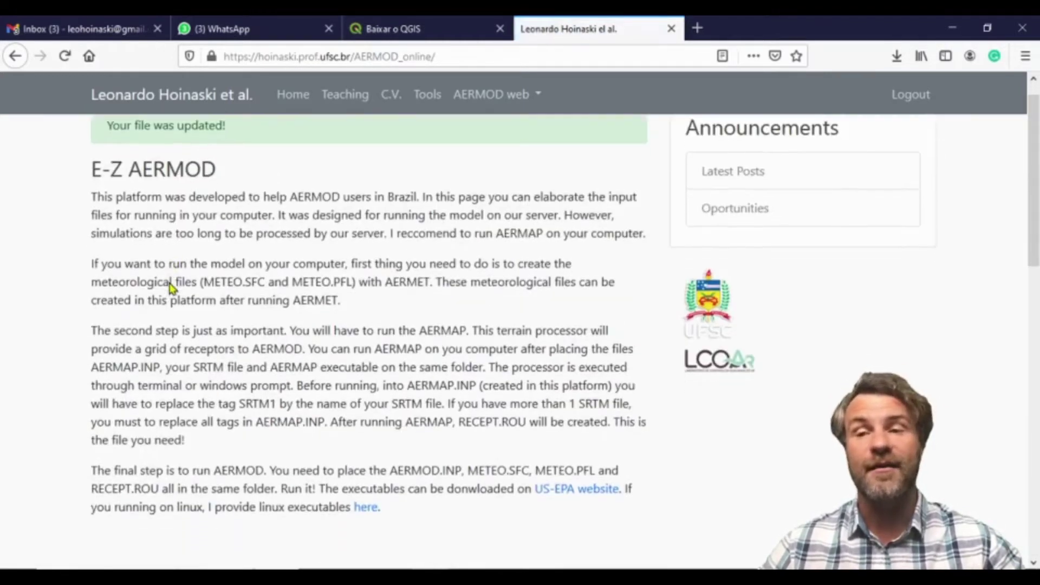
{"action": "scroll", "coordinate": [483, 297], "scroll_direction": "down", "scroll_amount": 4}
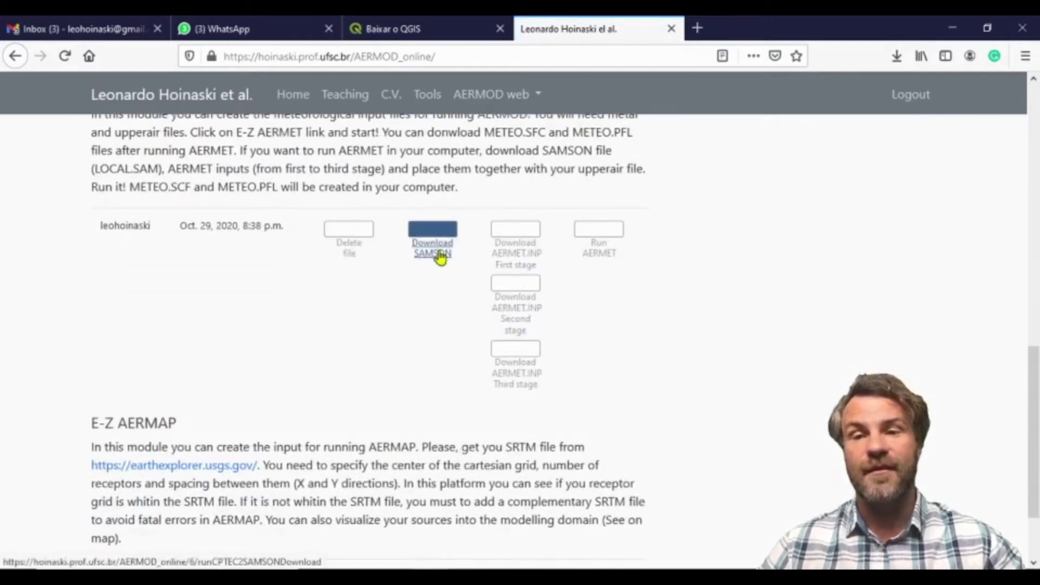
{"action": "left_click", "coordinate": [439, 253]}
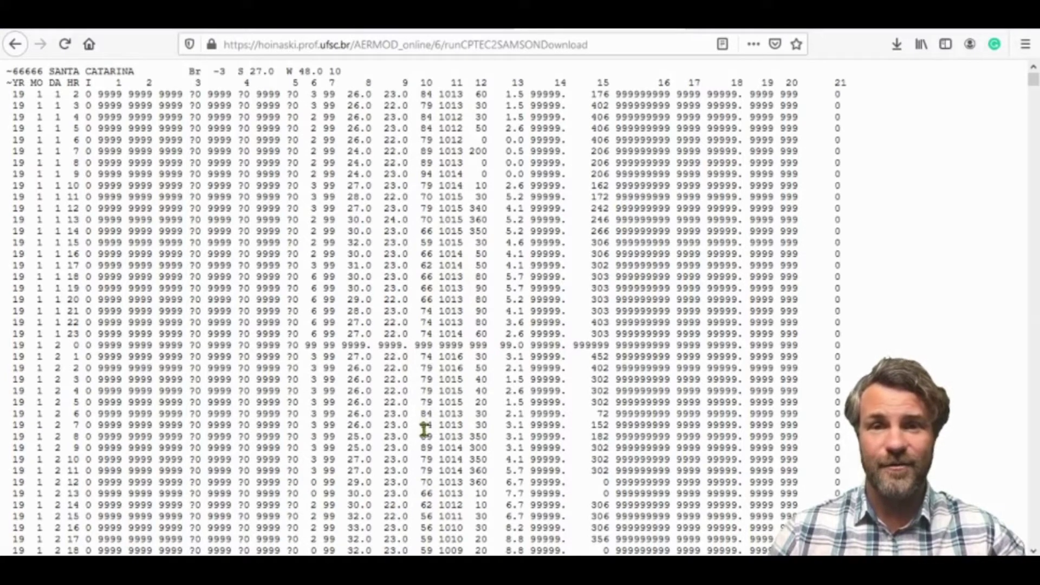
{"action": "left_click", "coordinate": [16, 46]}
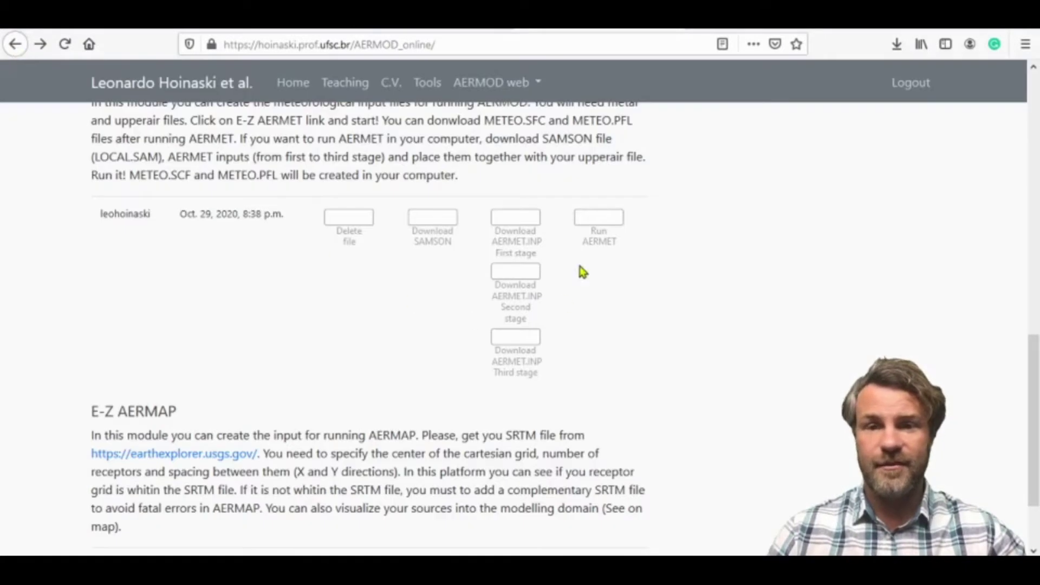
Run AERMET for the uploaded entry and review the stage 1 output log.
{"action": "left_click", "coordinate": [604, 245]}
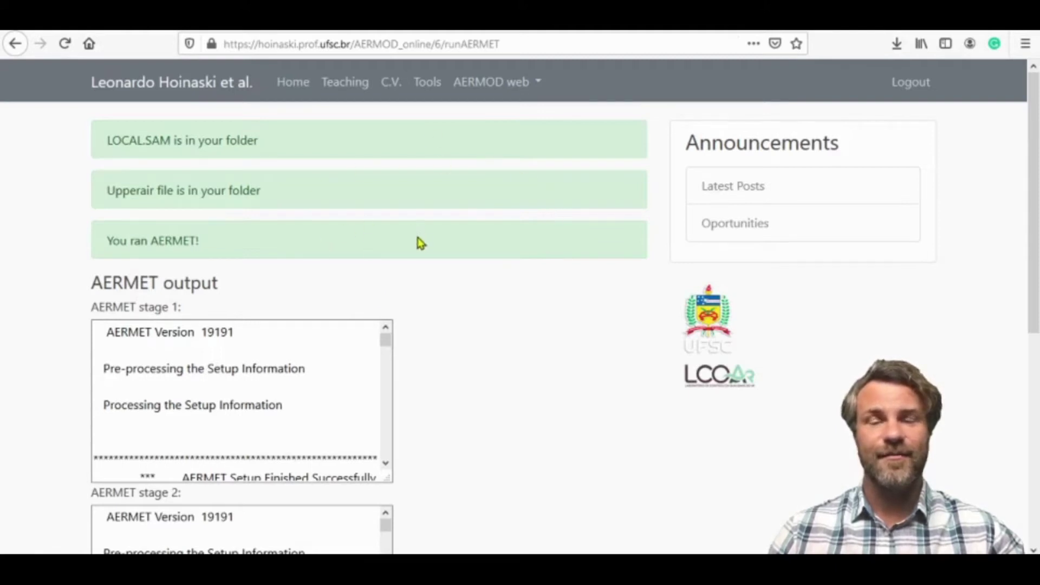
{"action": "scroll", "coordinate": [417, 244], "scroll_direction": "down", "scroll_amount": 4}
{"action": "scroll", "coordinate": [313, 213], "scroll_direction": "down", "scroll_amount": 15}
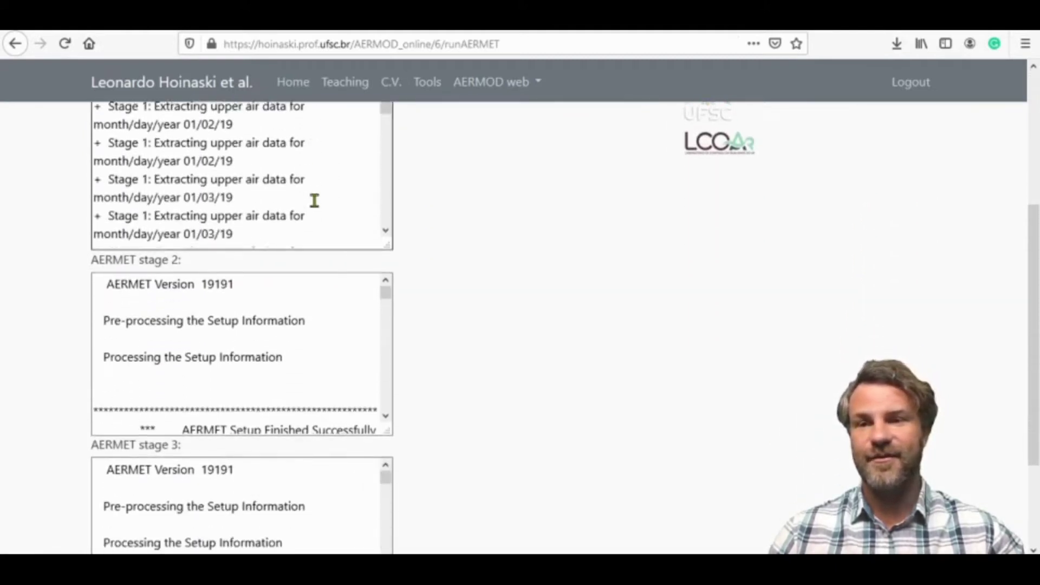
{"action": "scroll", "coordinate": [329, 217], "scroll_direction": "down", "scroll_amount": 3}
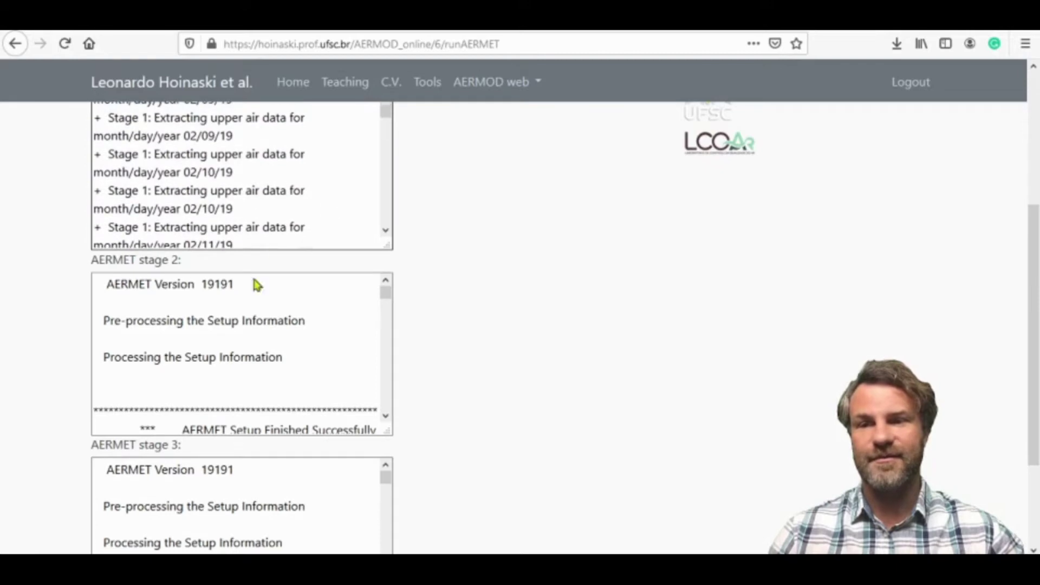
Review the AERMET stage 2 and stage 3 output logs.
{"action": "scroll", "coordinate": [255, 325], "scroll_direction": "down", "scroll_amount": 20}
{"action": "scroll", "coordinate": [244, 469], "scroll_direction": "down", "scroll_amount": 15}
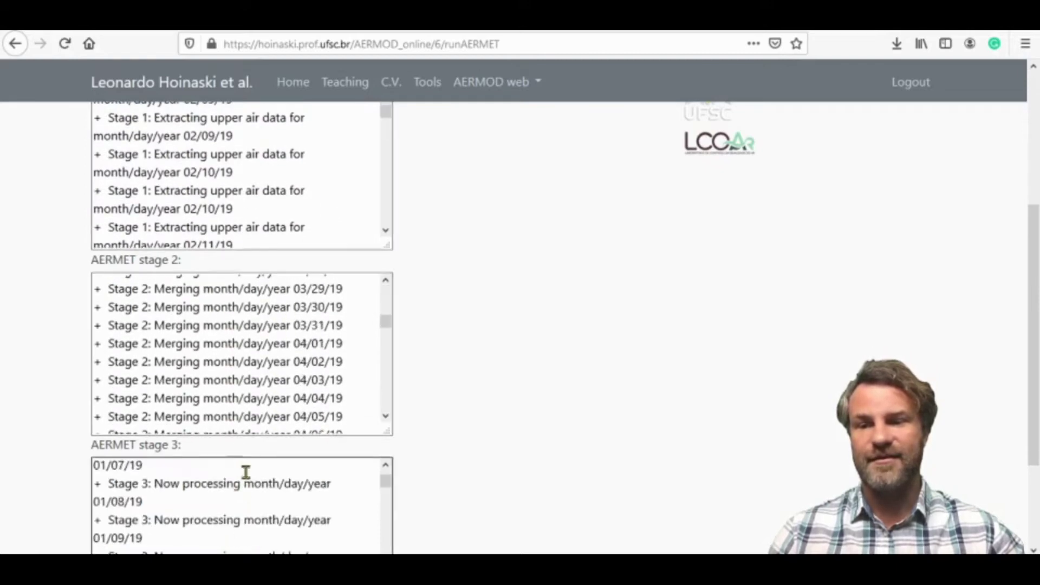
{"action": "scroll", "coordinate": [562, 423], "scroll_direction": "down", "scroll_amount": 3}
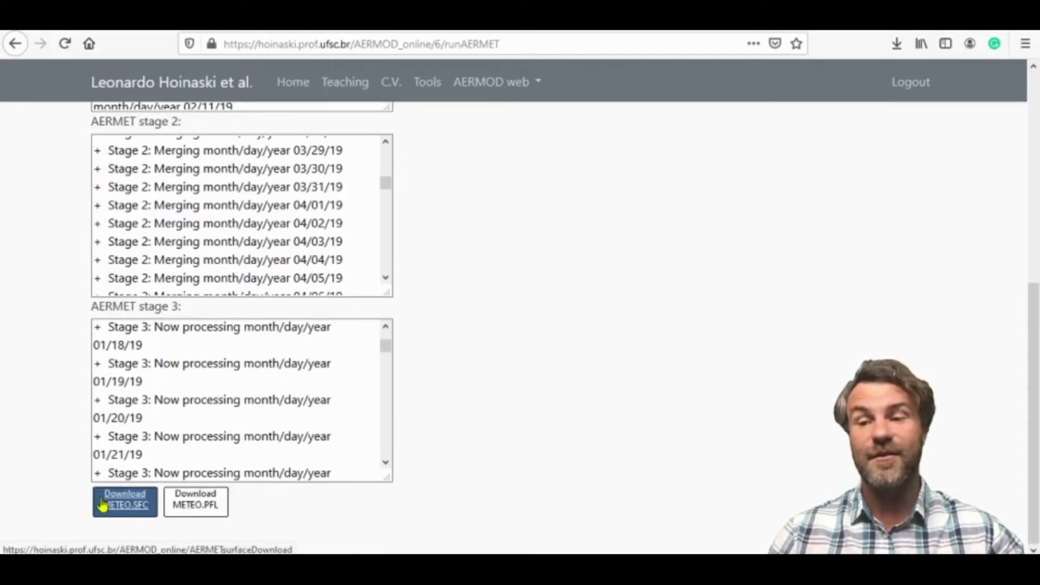
Save the generated METEO.SFC file to the AERMOD desktop folder, replacing the existing METEO.SFC.
{"action": "right_click", "coordinate": [126, 508]}
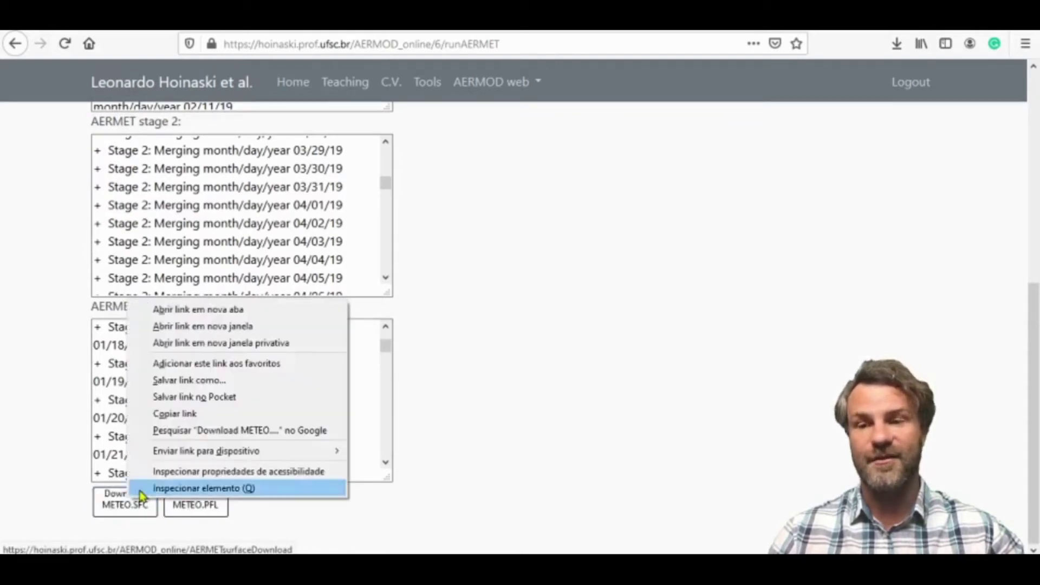
{"action": "left_click", "coordinate": [192, 380]}
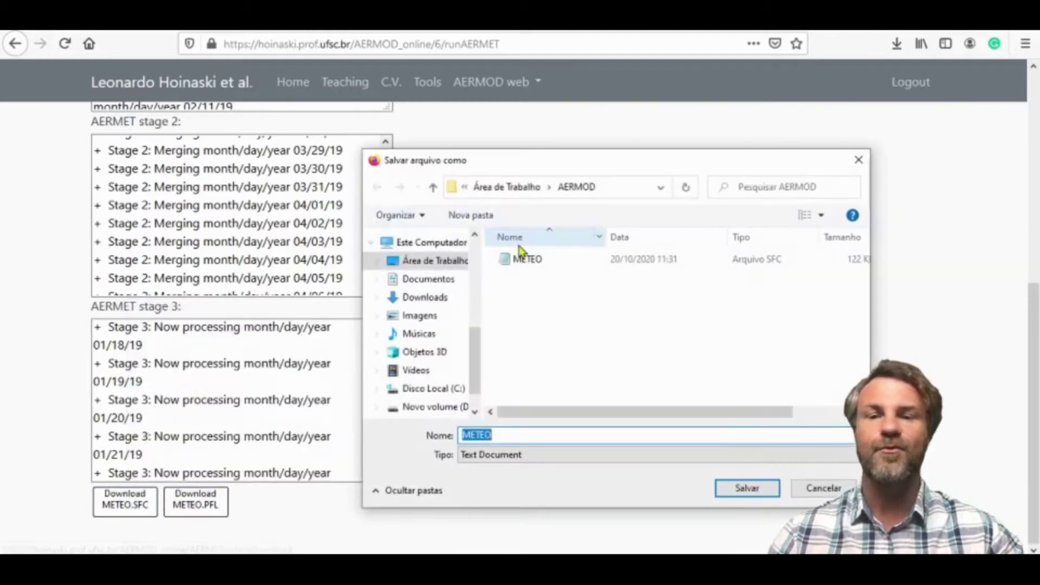
{"action": "left_click", "coordinate": [434, 261]}
{"action": "double_click", "coordinate": [634, 271]}
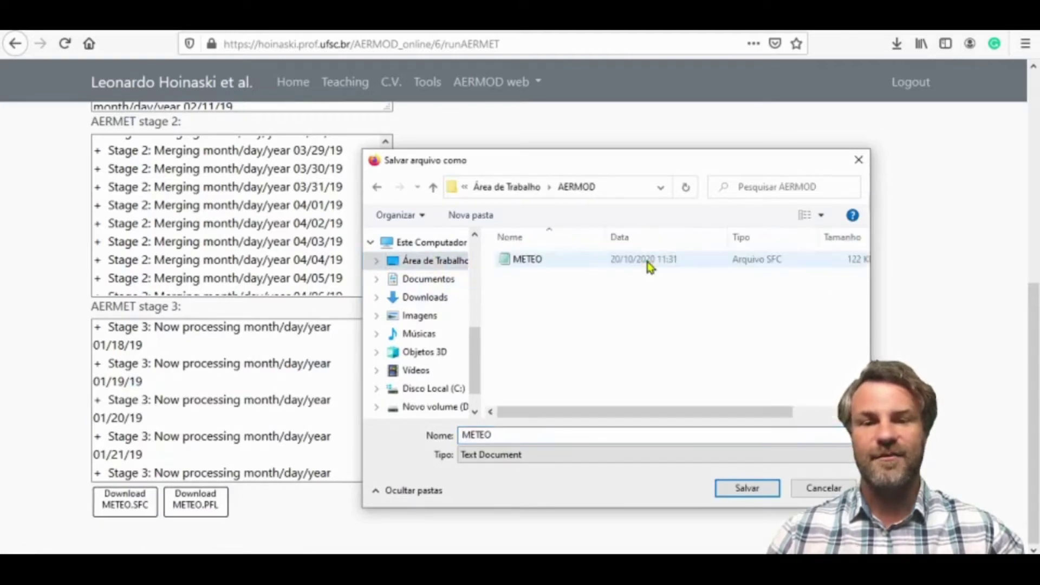
{"action": "left_click", "coordinate": [504, 457]}
{"action": "left_click", "coordinate": [521, 486]}
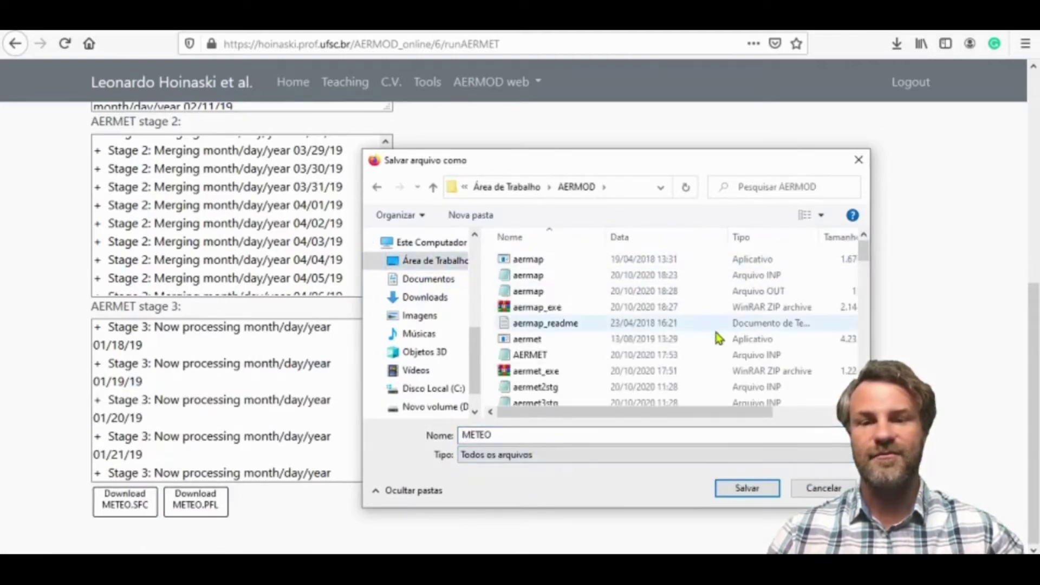
{"action": "scroll", "coordinate": [723, 357], "scroll_direction": "down", "scroll_amount": 8}
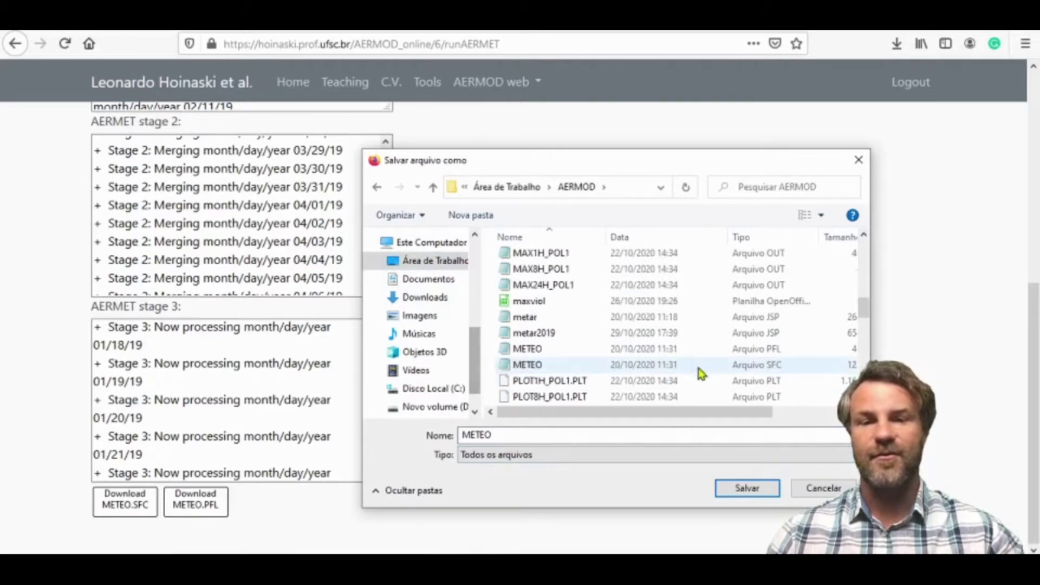
{"action": "left_click", "coordinate": [528, 369]}
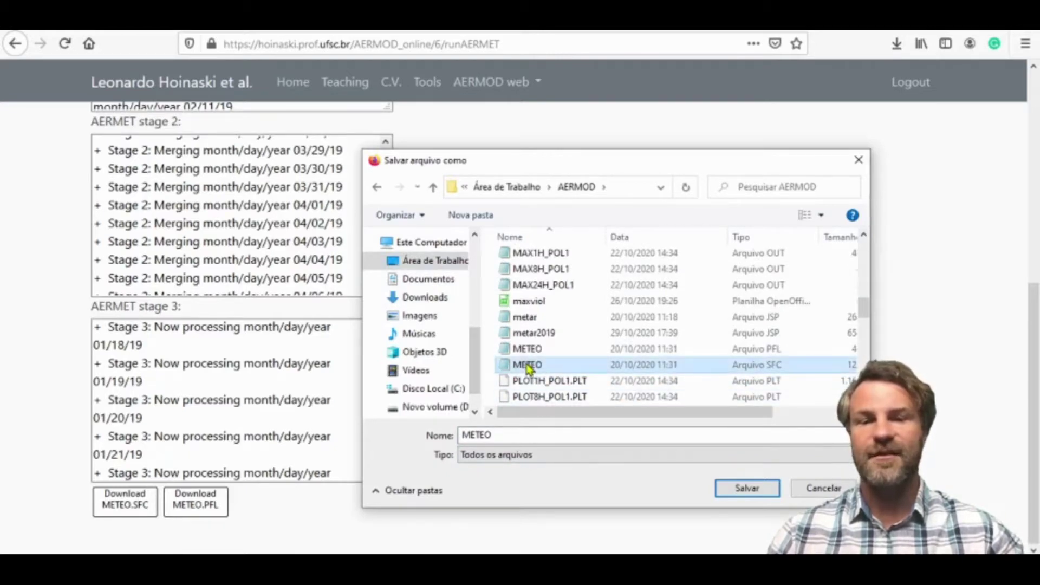
{"action": "left_click", "coordinate": [755, 490]}
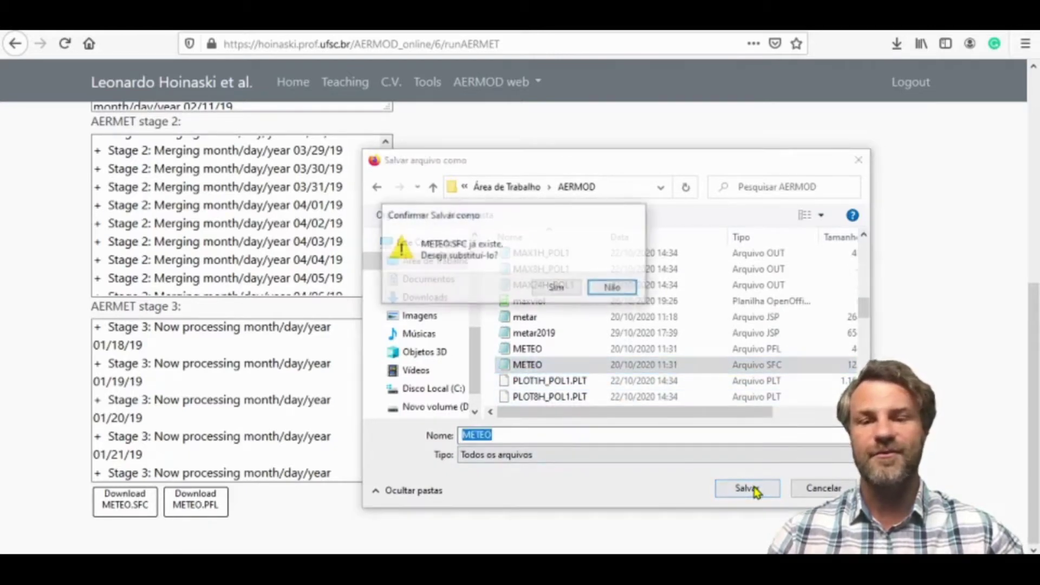
{"action": "left_click", "coordinate": [570, 288]}
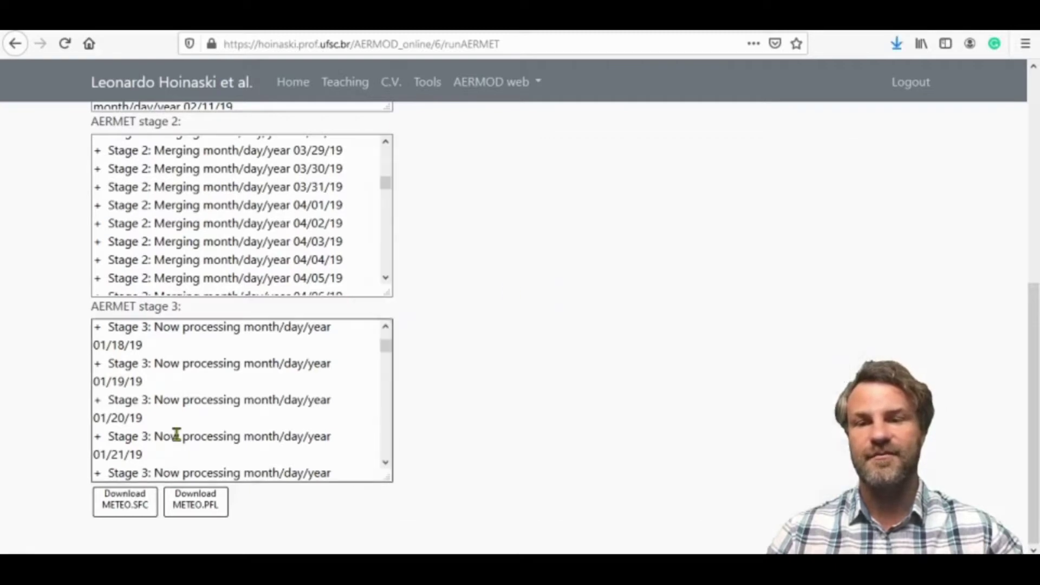
Save the generated METEO.PFL file to the AERMOD desktop folder, replacing the existing METEO.PFL.
{"action": "right_click", "coordinate": [182, 509]}
{"action": "left_click", "coordinate": [280, 386]}
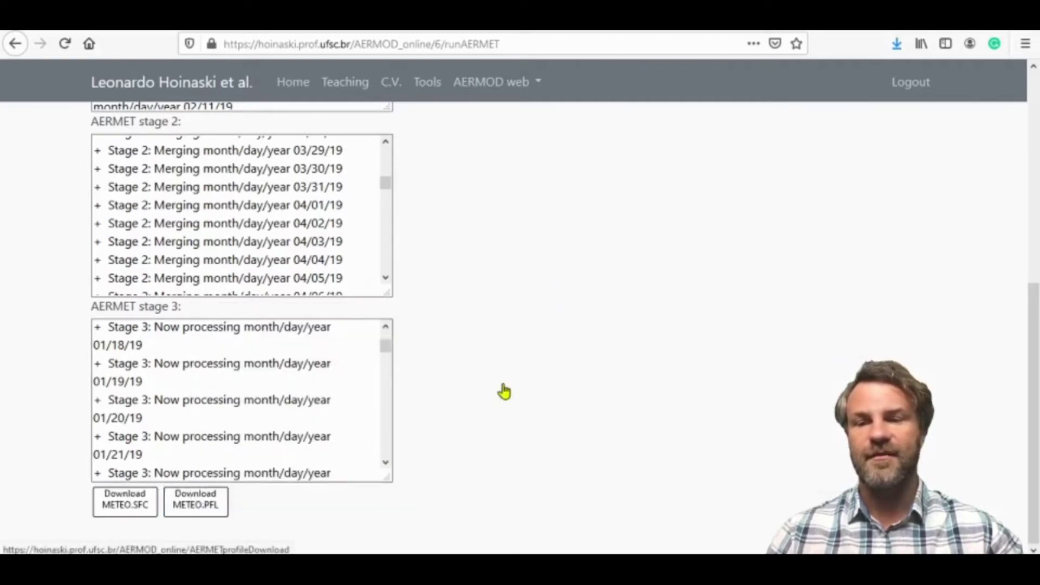
{"action": "left_click", "coordinate": [530, 456]}
{"action": "left_click", "coordinate": [530, 481]}
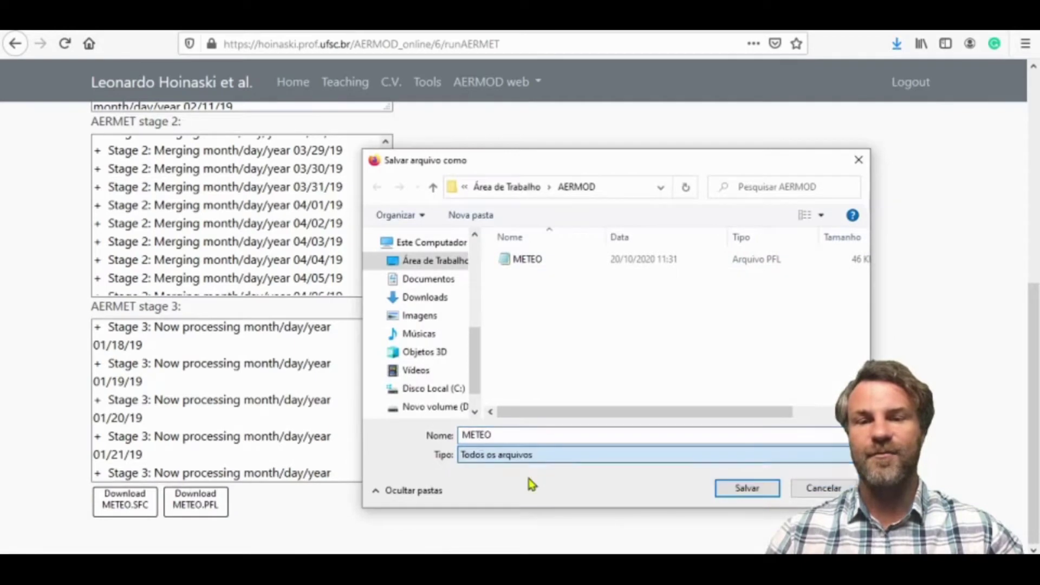
{"action": "scroll", "coordinate": [590, 330], "scroll_direction": "down", "scroll_amount": 10}
{"action": "scroll", "coordinate": [591, 357], "scroll_direction": "down", "scroll_amount": 3}
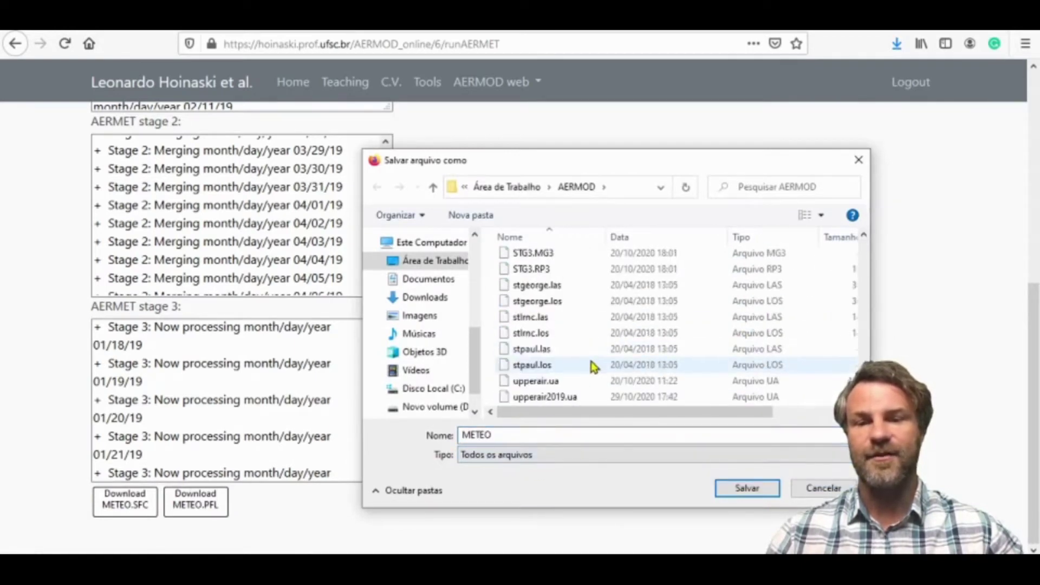
{"action": "scroll", "coordinate": [589, 363], "scroll_direction": "up", "scroll_amount": 3}
{"action": "scroll", "coordinate": [588, 363], "scroll_direction": "up", "scroll_amount": 1}
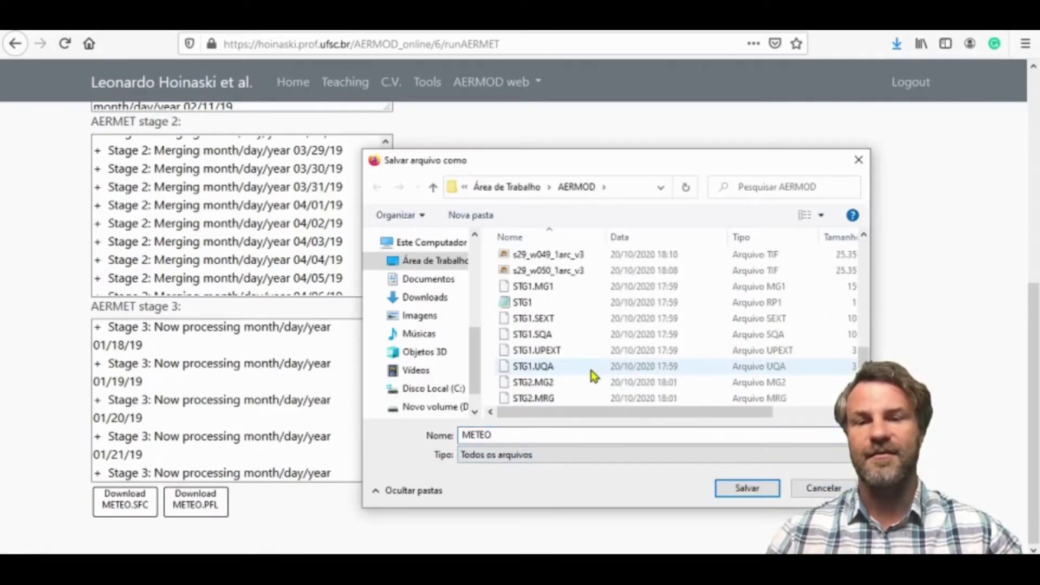
{"action": "scroll", "coordinate": [588, 363], "scroll_direction": "down", "scroll_amount": 4}
{"action": "scroll", "coordinate": [557, 371], "scroll_direction": "up", "scroll_amount": 8}
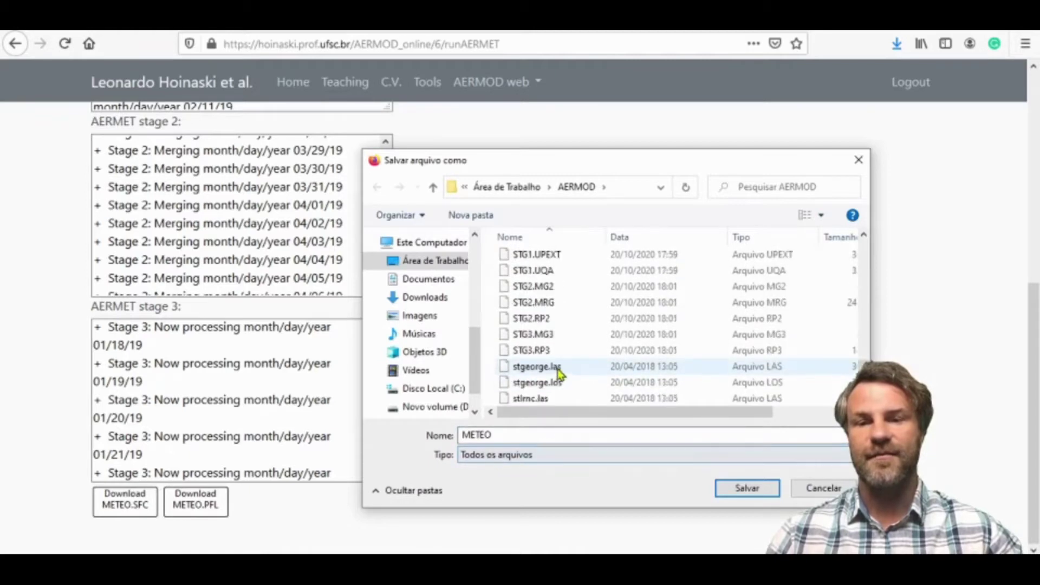
{"action": "scroll", "coordinate": [557, 369], "scroll_direction": "up", "scroll_amount": 3}
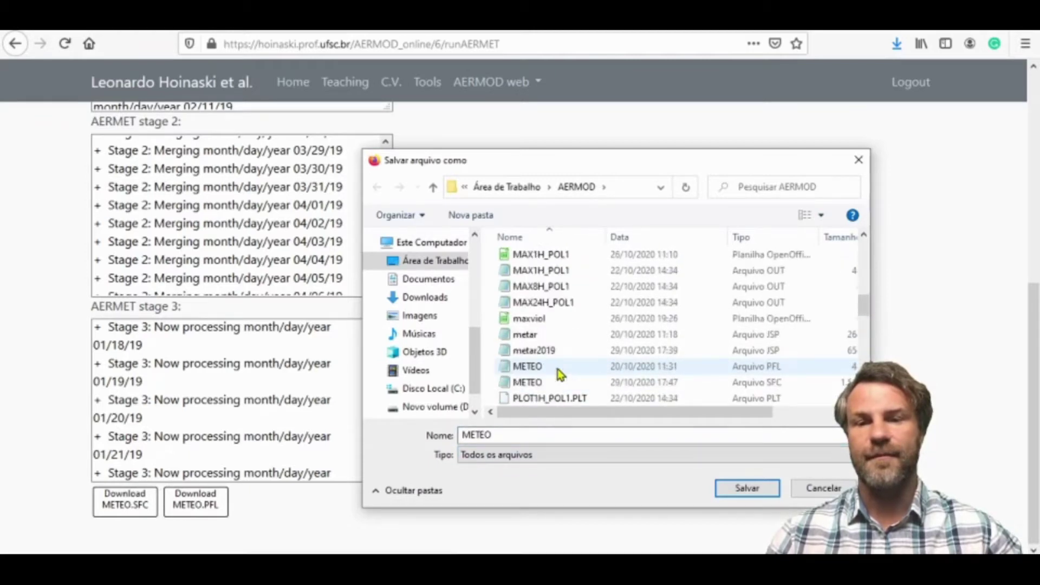
{"action": "left_click", "coordinate": [537, 368]}
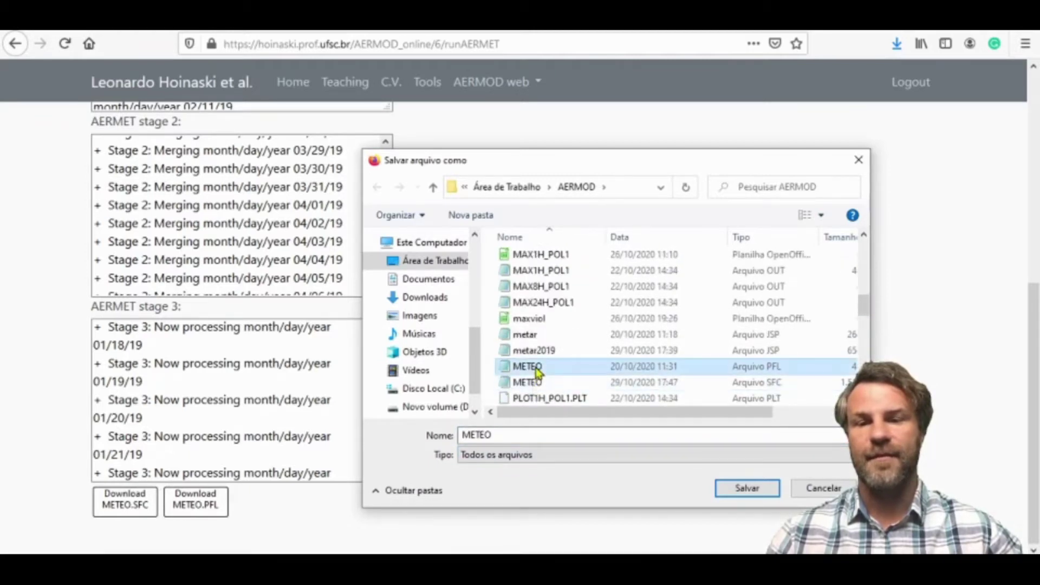
{"action": "left_click", "coordinate": [747, 488]}
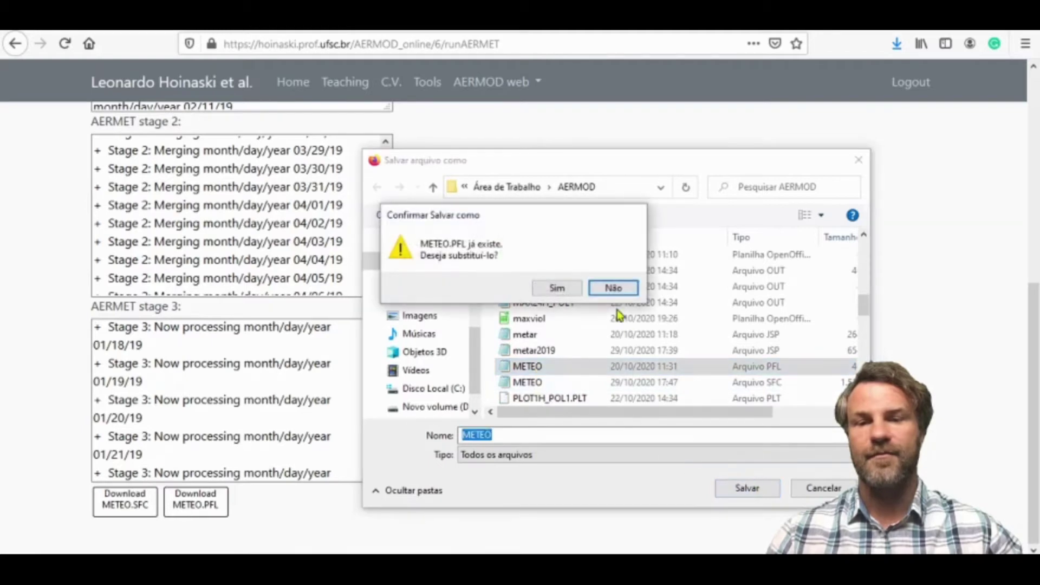
{"action": "left_click", "coordinate": [555, 293]}
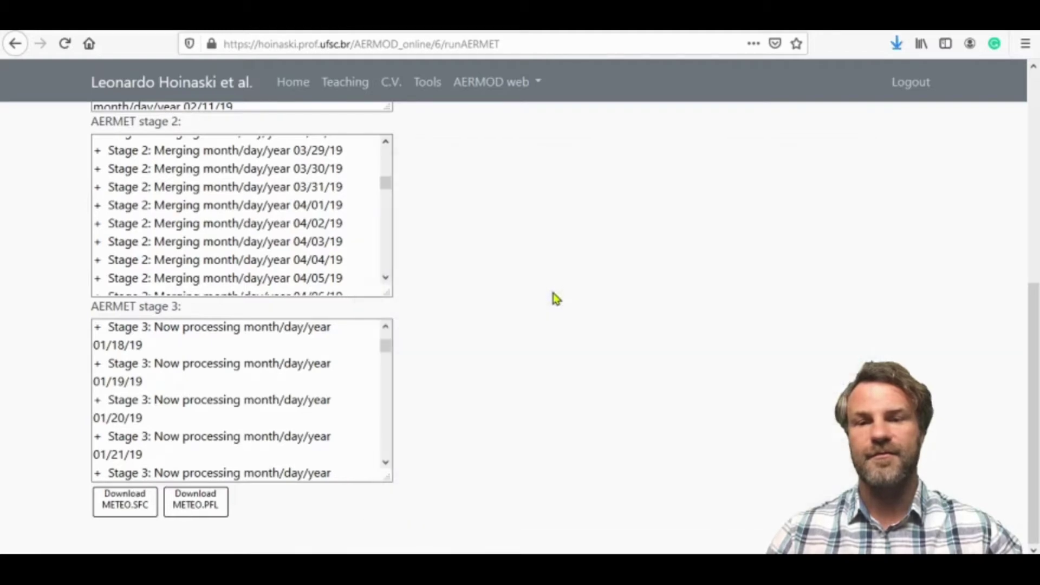
Switch to the AERMOD folder in File Explorer and open METEO.SFC in Notepad to inspect its hourly surface data.
{"action": "left_click", "coordinate": [458, 551]}
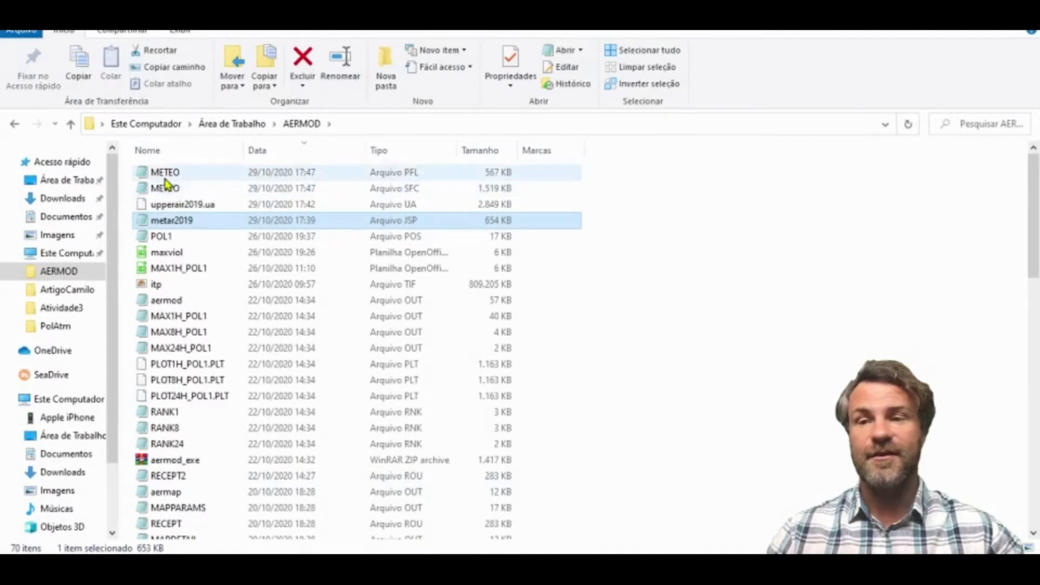
{"action": "left_click", "coordinate": [166, 190]}
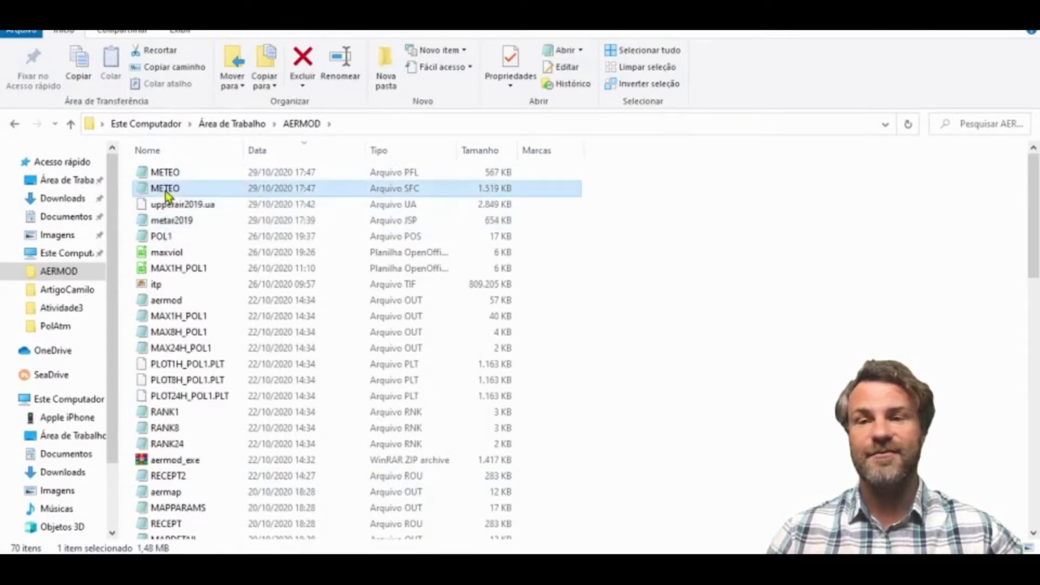
{"action": "double_click", "coordinate": [166, 191]}
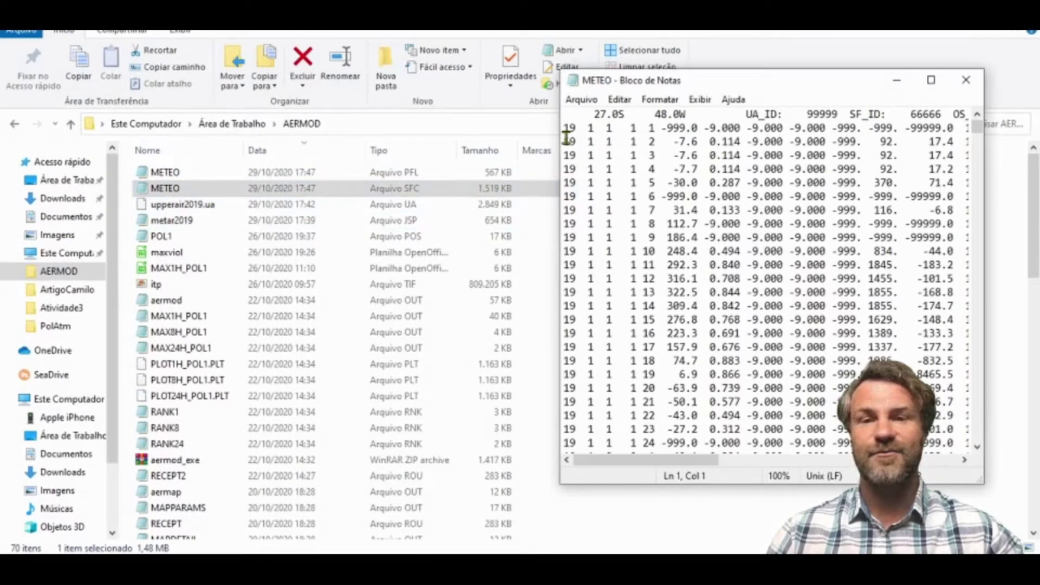
{"action": "left_click_drag", "start_coordinate": [566, 133], "coordinate": [802, 169]}
{"action": "scroll", "coordinate": [785, 244], "scroll_direction": "down", "scroll_amount": 10}
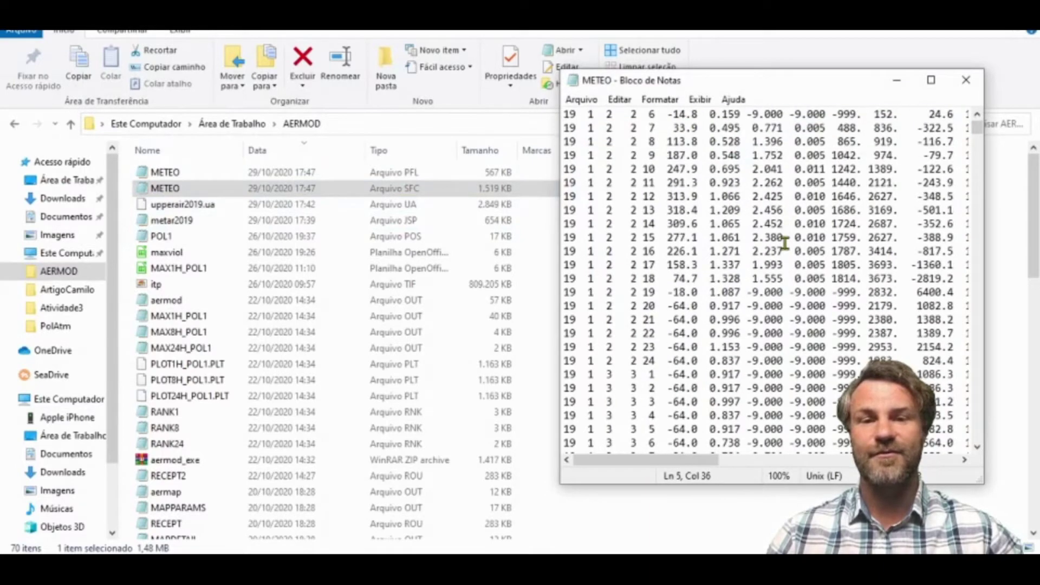
{"action": "scroll", "coordinate": [784, 244], "scroll_direction": "down", "scroll_amount": 15}
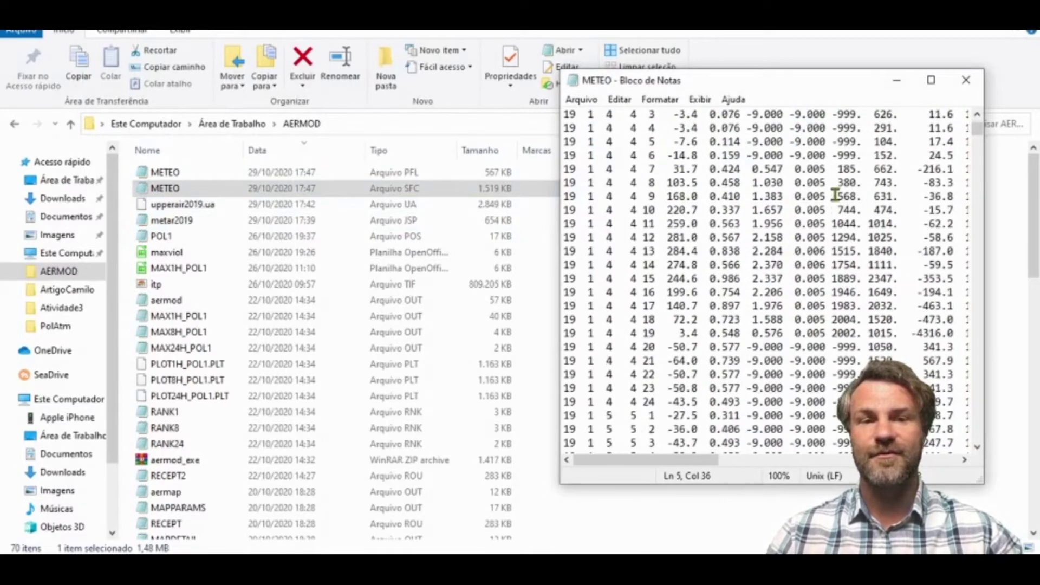
Open METEO.PFL to inspect its hourly profile data, close it and return to the AERMOD web page.
{"action": "double_click", "coordinate": [165, 172]}
{"action": "scroll", "coordinate": [775, 174], "scroll_direction": "down", "scroll_amount": 20}
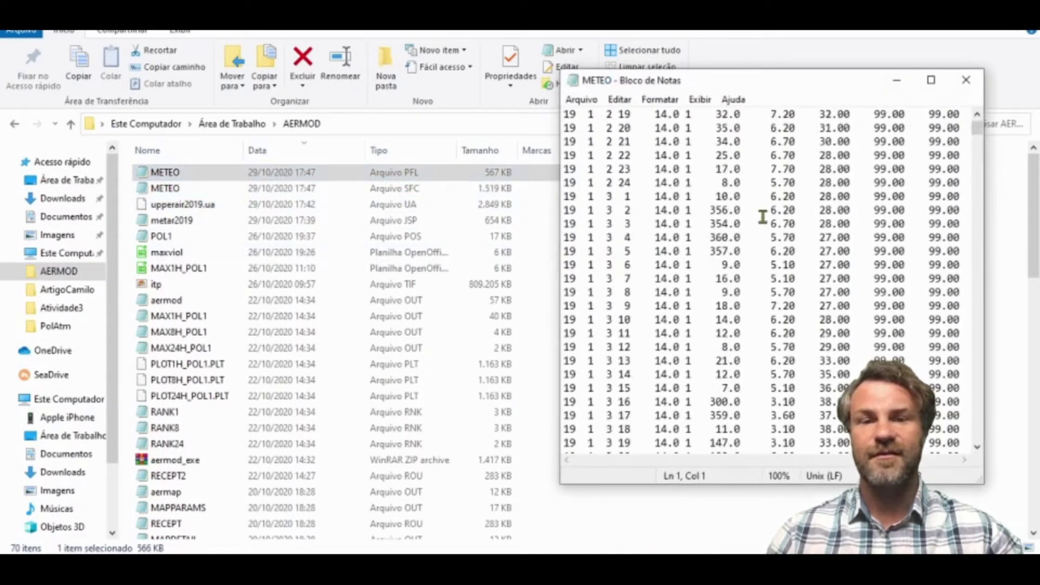
{"action": "scroll", "coordinate": [775, 239], "scroll_direction": "up", "scroll_amount": 20}
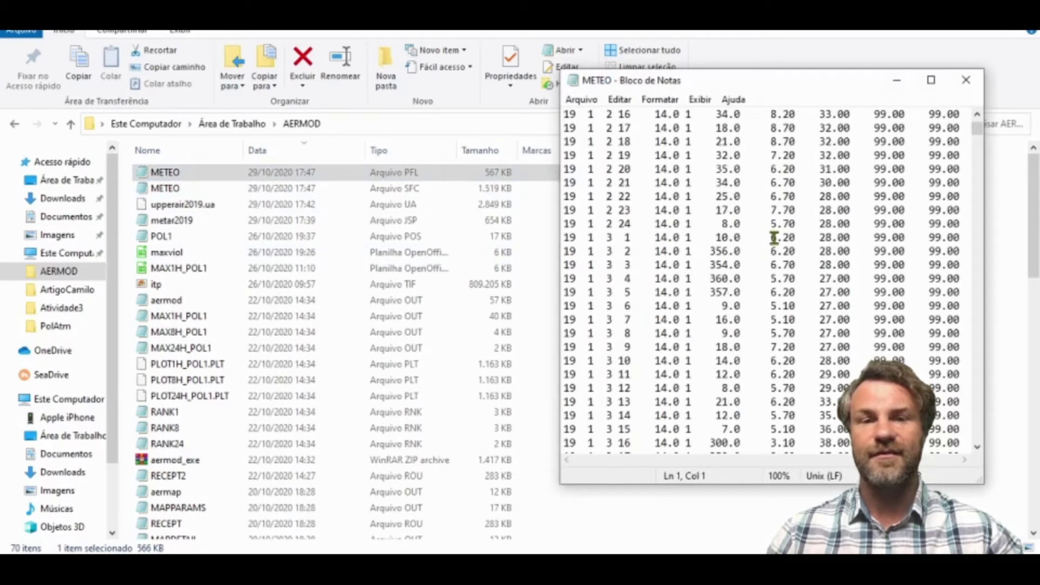
{"action": "left_click", "coordinate": [967, 84]}
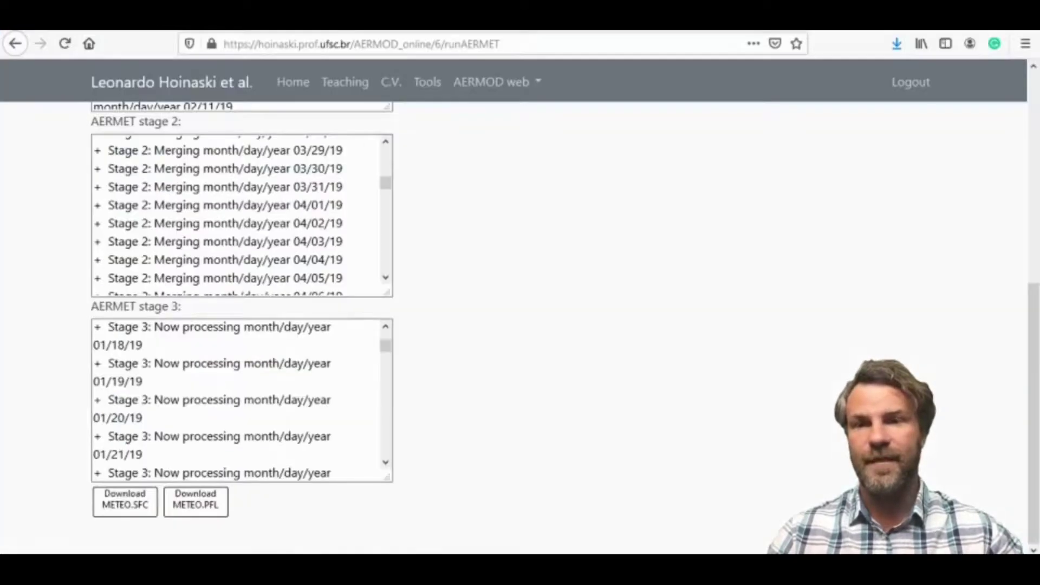
Go to the E-Z AERMOD page and delete the existing point sources entry posted Oct. 20, 2020.
{"action": "left_click", "coordinate": [515, 84]}
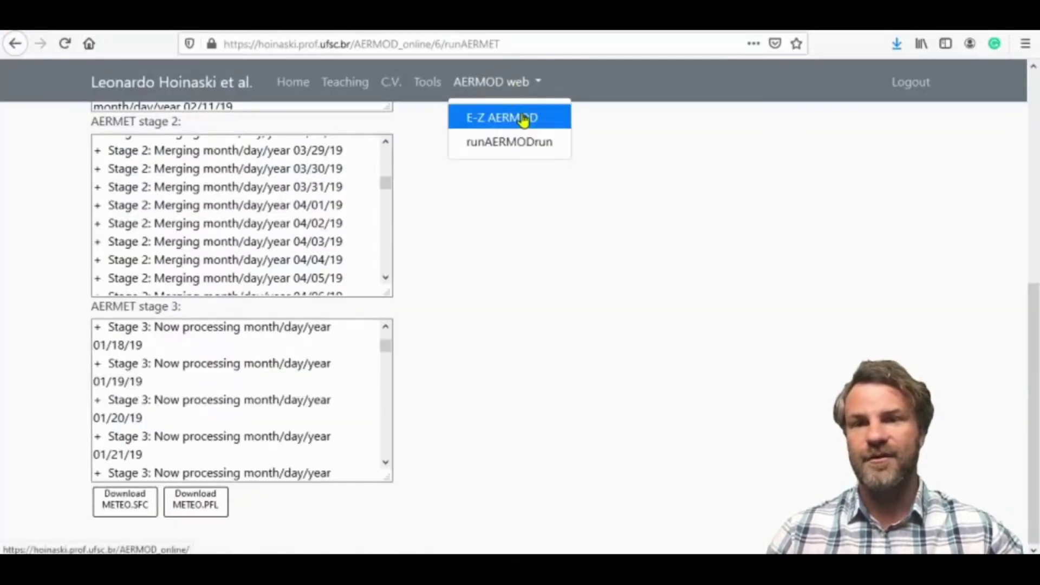
{"action": "left_click", "coordinate": [523, 115]}
{"action": "scroll", "coordinate": [380, 302], "scroll_direction": "down", "scroll_amount": 7}
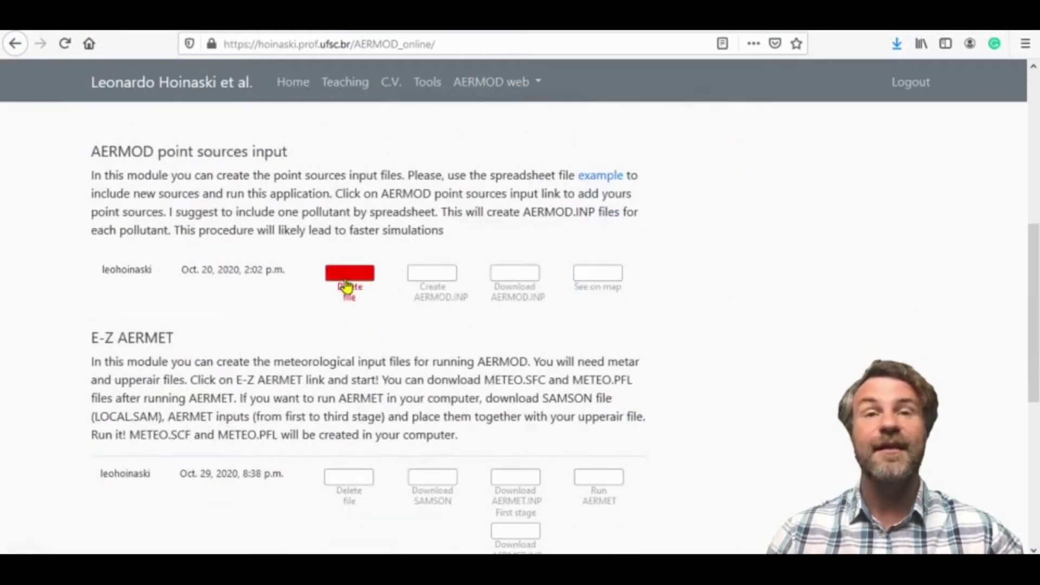
{"action": "scroll", "coordinate": [558, 282], "scroll_direction": "down", "scroll_amount": 6}
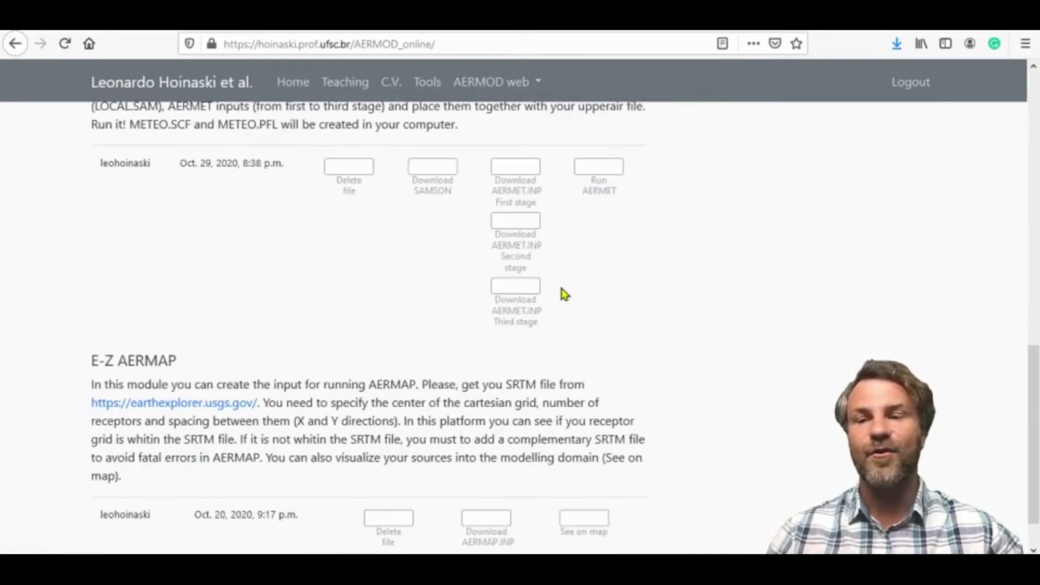
{"action": "scroll", "coordinate": [563, 292], "scroll_direction": "up", "scroll_amount": 4}
{"action": "scroll", "coordinate": [378, 270], "scroll_direction": "up", "scroll_amount": 2}
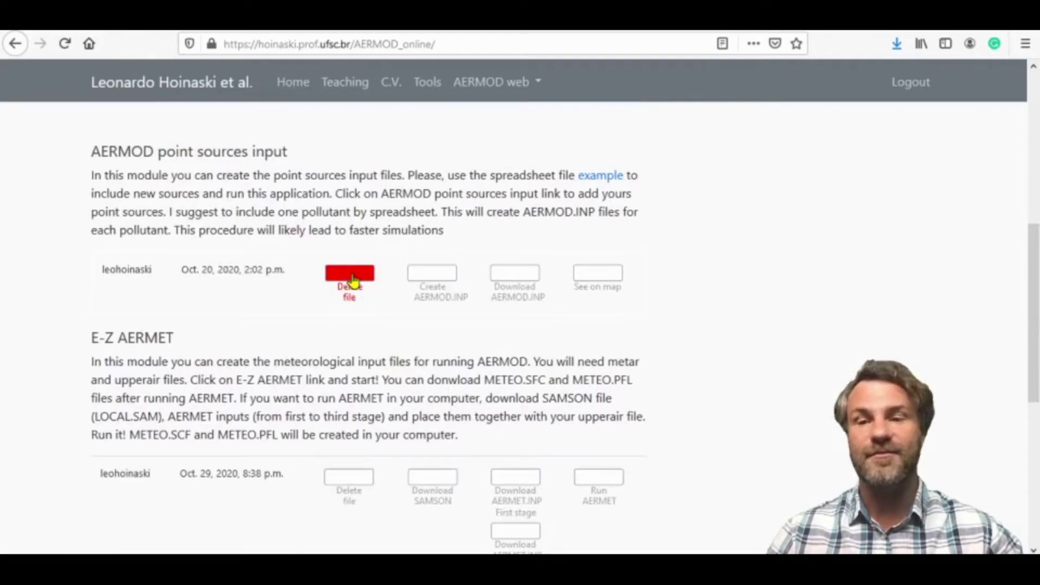
{"action": "left_click", "coordinate": [352, 282]}
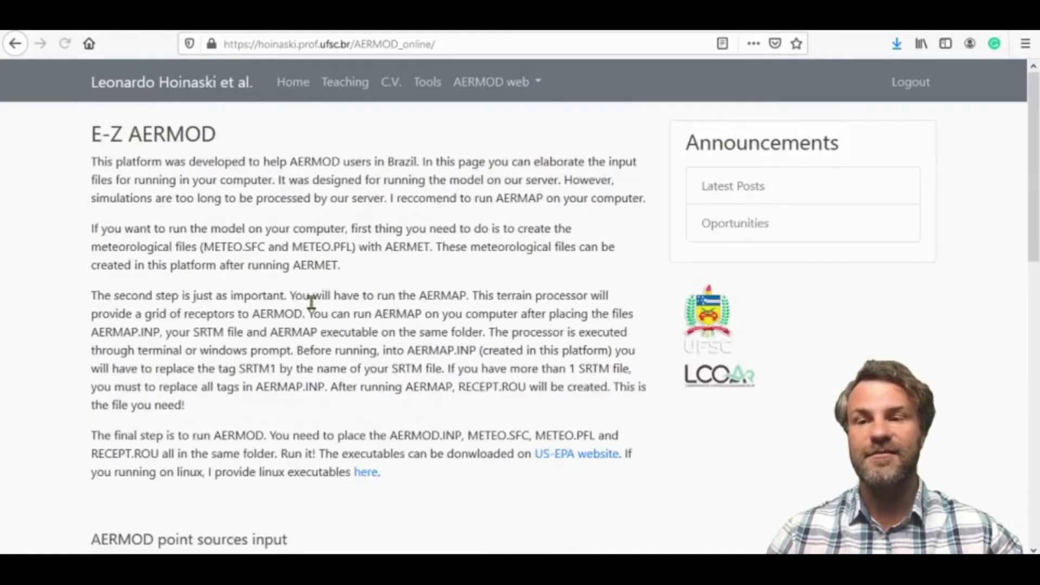
Open the AERMOD point sources input form and select the account's username as the author.
{"action": "scroll", "coordinate": [311, 303], "scroll_direction": "down", "scroll_amount": 5}
{"action": "left_click", "coordinate": [232, 238]}
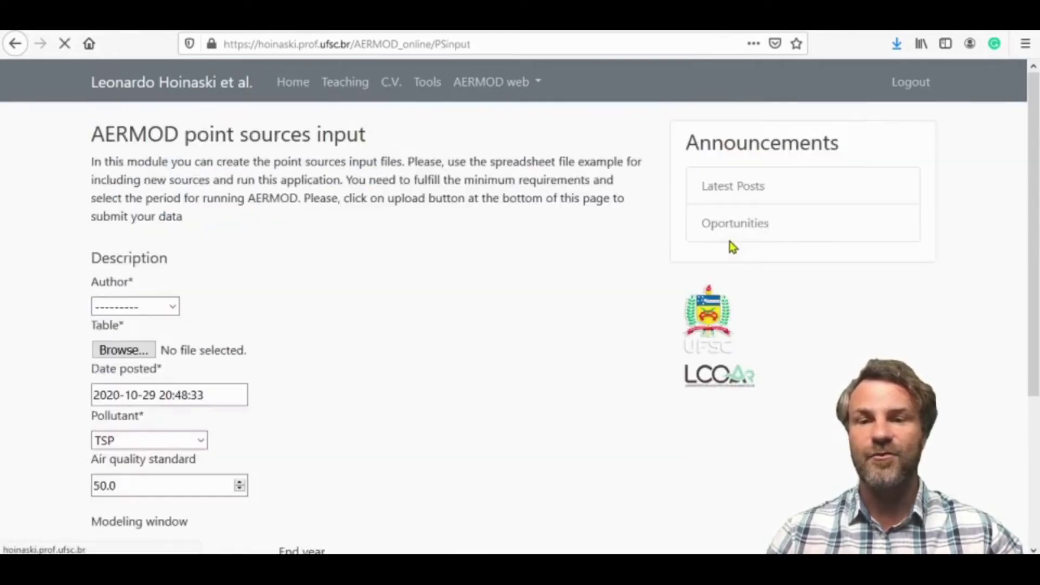
{"action": "left_click", "coordinate": [172, 307]}
{"action": "left_click", "coordinate": [164, 352]}
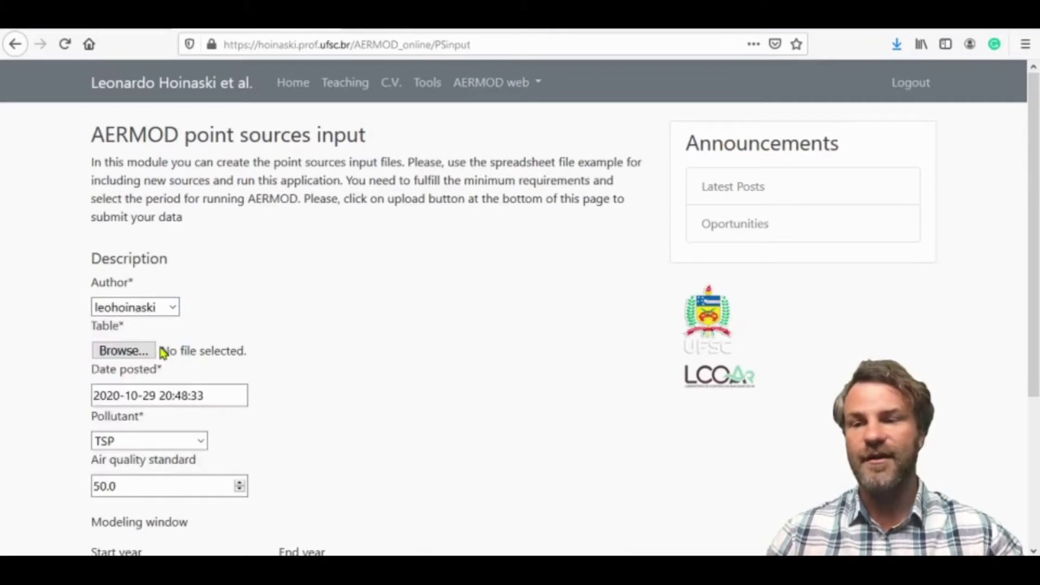
Attach AERMOD_SOURCEnovo.xlsx from the AERMOD desktop folder as the point sources table.
{"action": "scroll", "coordinate": [161, 336], "scroll_direction": "down", "scroll_amount": 2}
{"action": "left_click", "coordinate": [130, 325]}
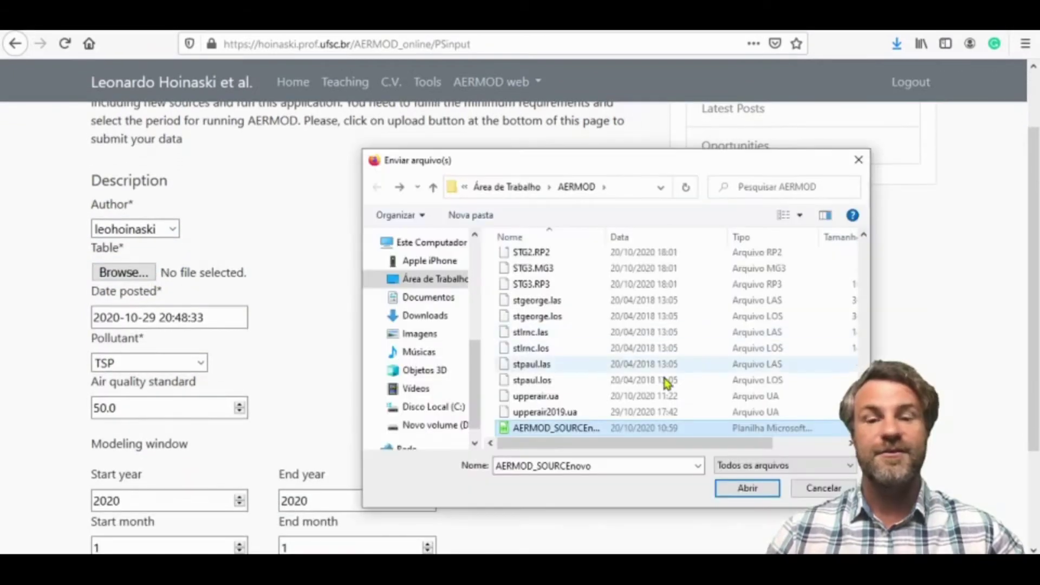
{"action": "left_click", "coordinate": [550, 434]}
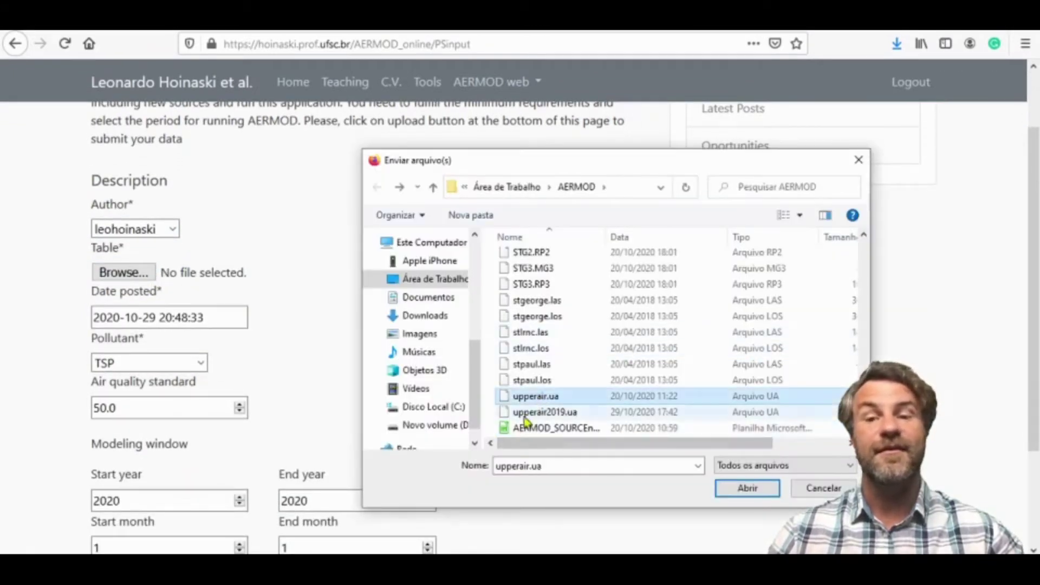
{"action": "left_click", "coordinate": [526, 429]}
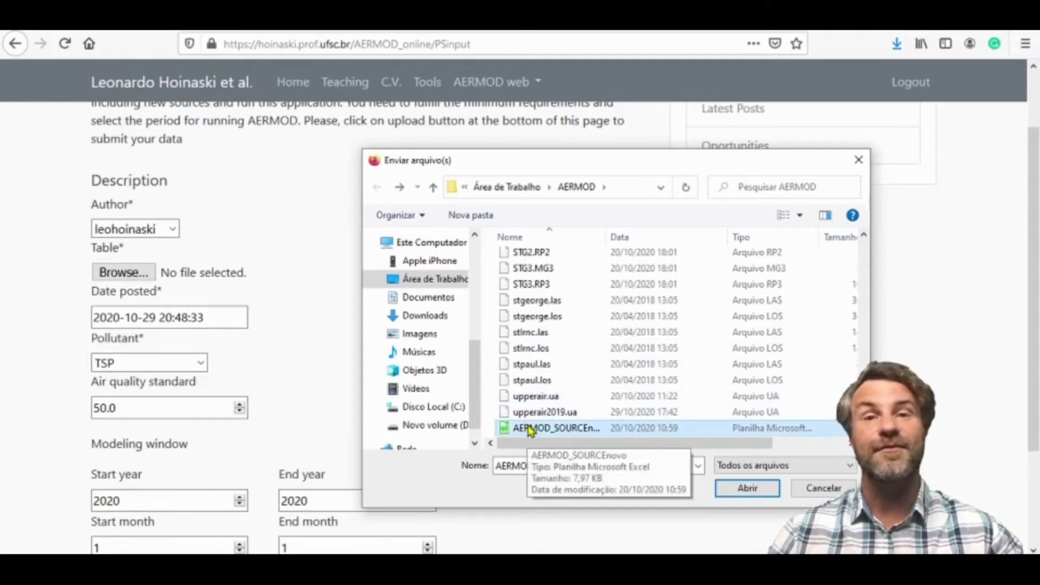
{"action": "double_click", "coordinate": [530, 431]}
Set the pollutant of the point sources input to PM10.
{"action": "scroll", "coordinate": [181, 309], "scroll_direction": "down", "scroll_amount": 3}
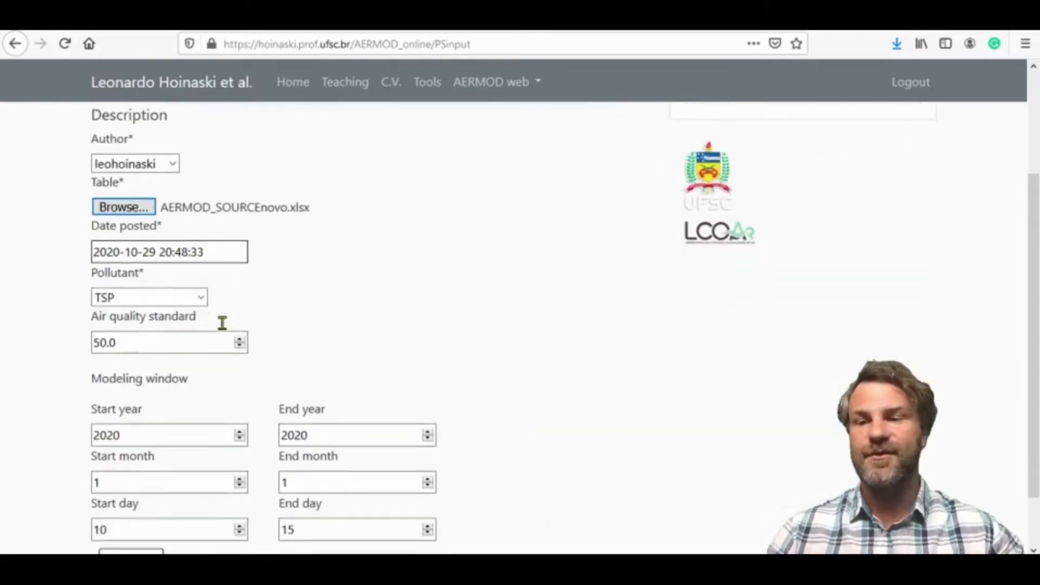
{"action": "left_click", "coordinate": [153, 290]}
{"action": "left_click", "coordinate": [163, 329]}
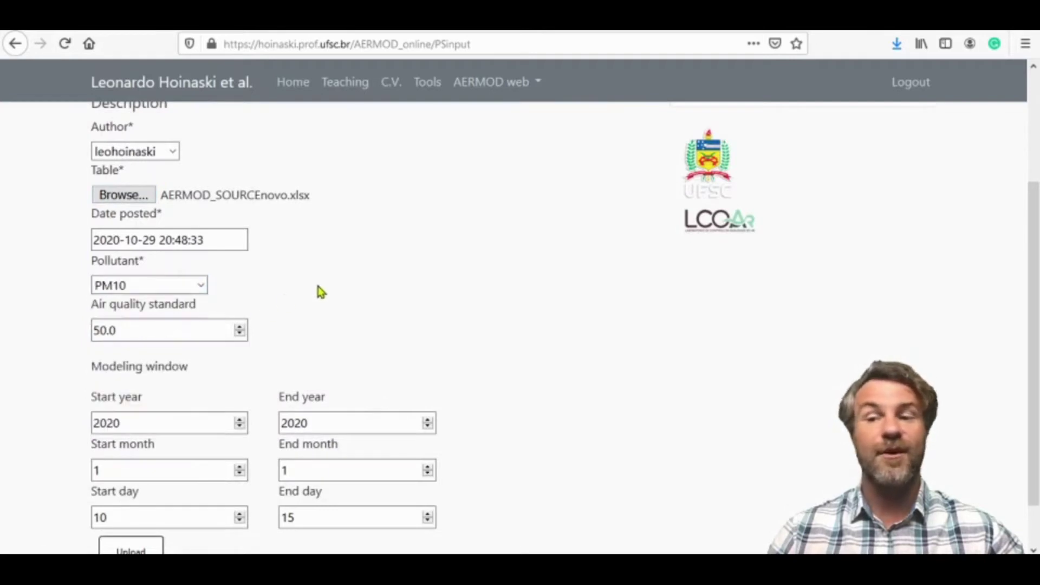
{"action": "scroll", "coordinate": [319, 294], "scroll_direction": "down", "scroll_amount": 1}
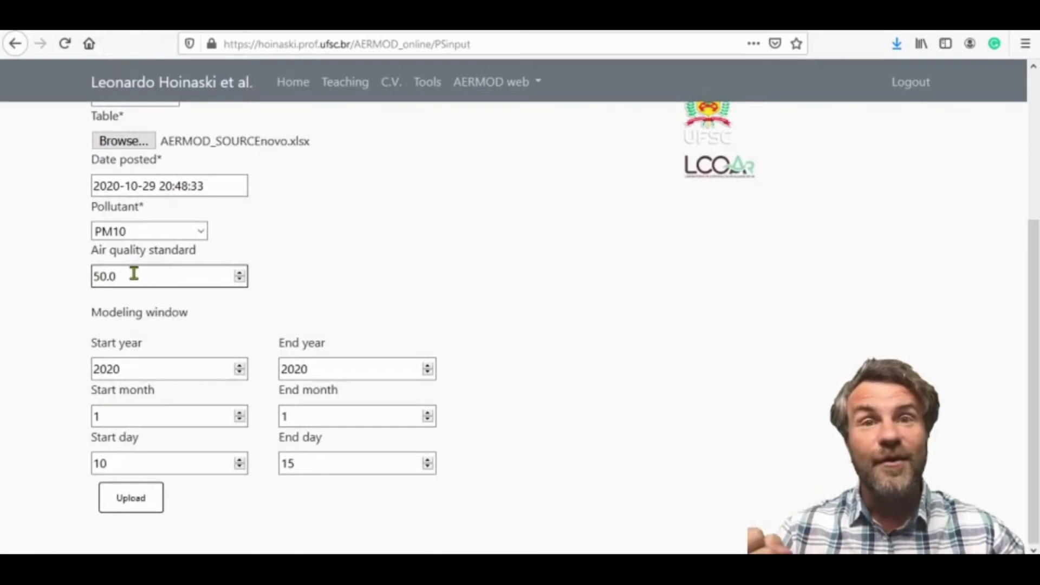
Check the 24-hour and annual PF limits for MP10 in the legisweb air quality standards table, and return to the form.
{"action": "key", "text": "ctrl+Tab"}
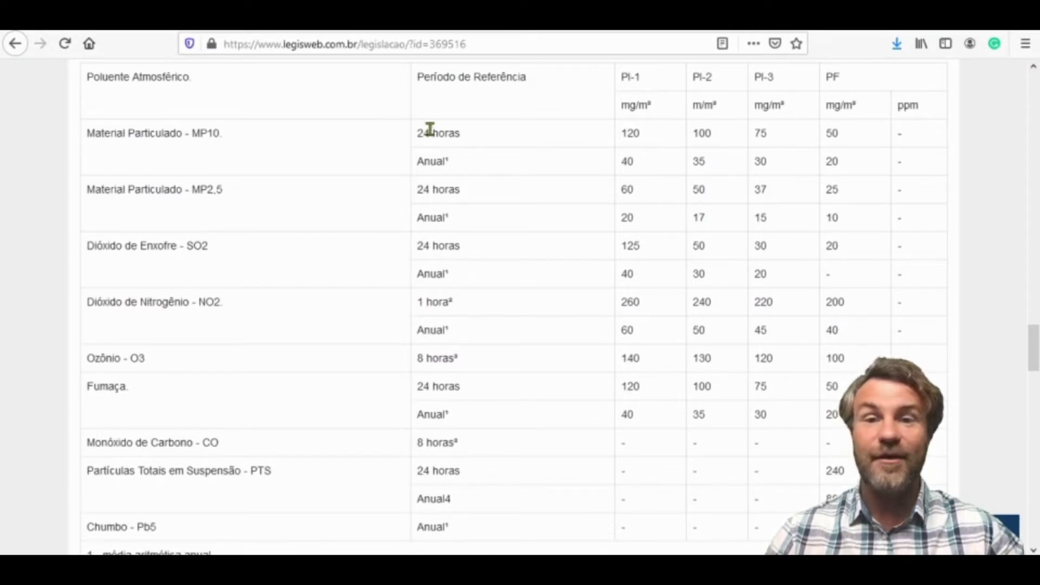
{"action": "left_click_drag", "start_coordinate": [429, 133], "coordinate": [446, 135]}
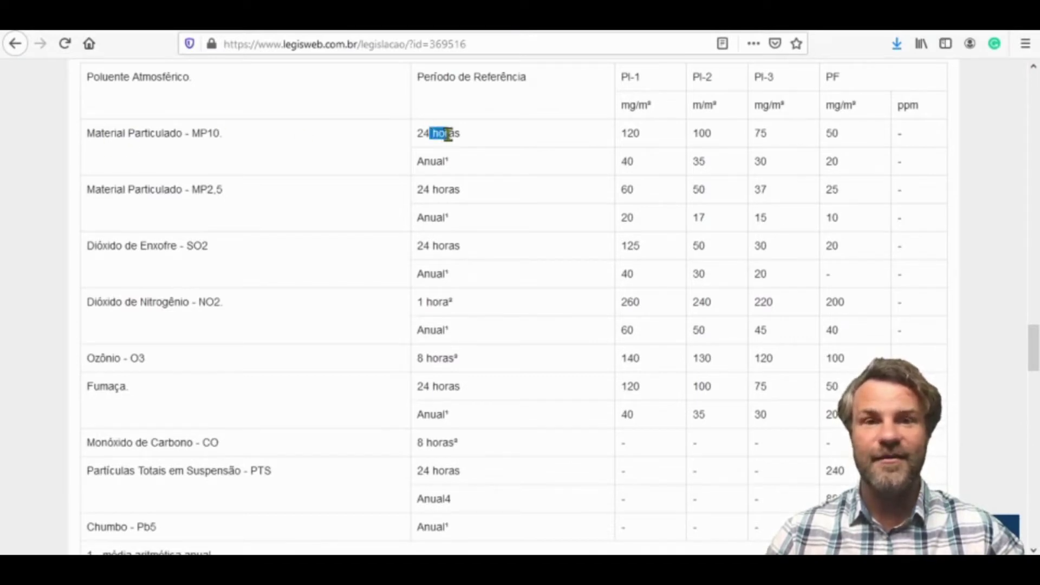
{"action": "left_click_drag", "start_coordinate": [846, 130], "coordinate": [828, 133]}
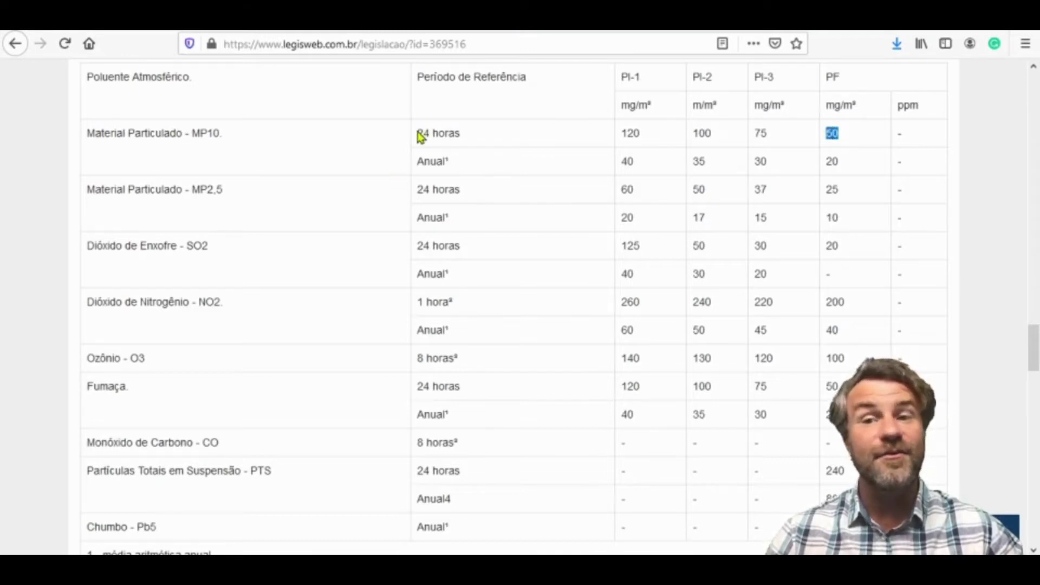
{"action": "left_click_drag", "start_coordinate": [418, 133], "coordinate": [454, 136]}
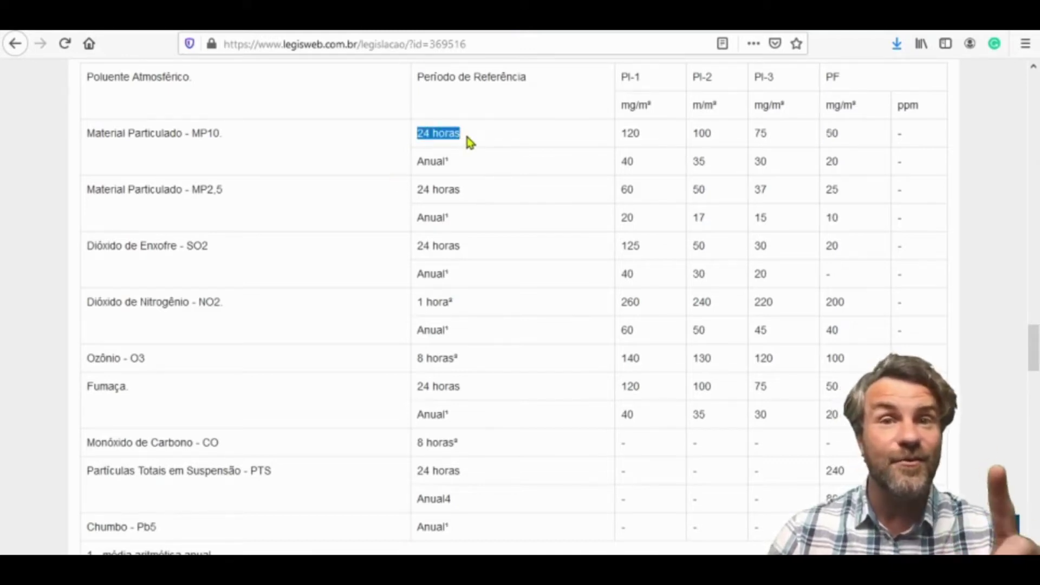
{"action": "left_click_drag", "start_coordinate": [848, 138], "coordinate": [826, 133]}
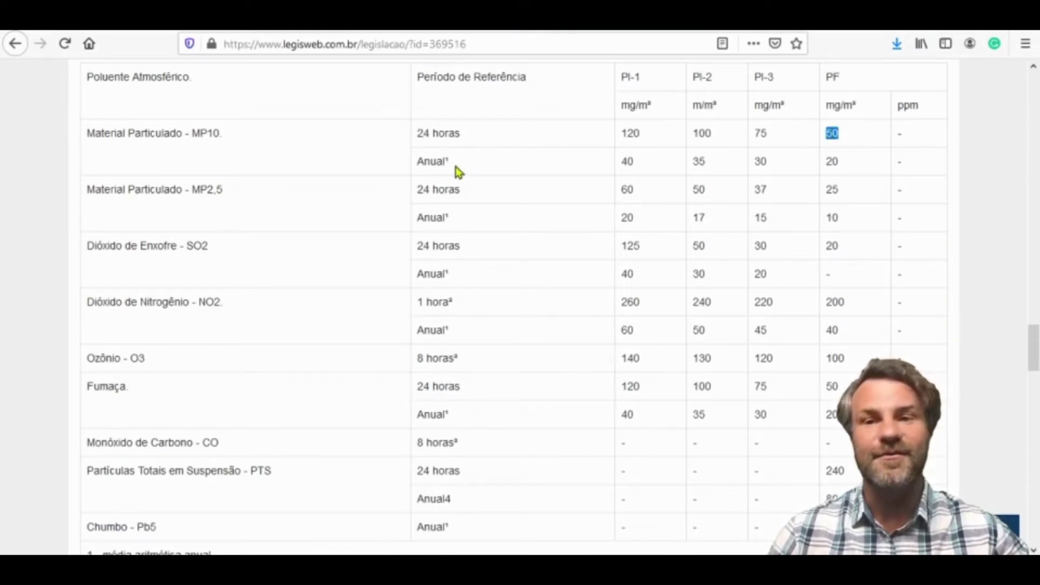
{"action": "left_click_drag", "start_coordinate": [837, 161], "coordinate": [827, 164]}
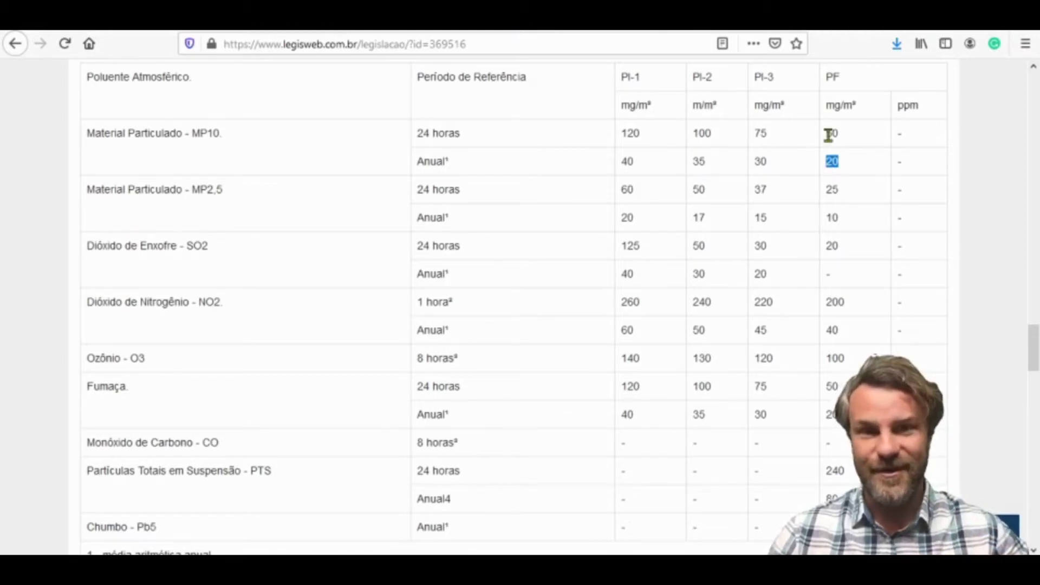
{"action": "left_click_drag", "start_coordinate": [835, 136], "coordinate": [827, 133]}
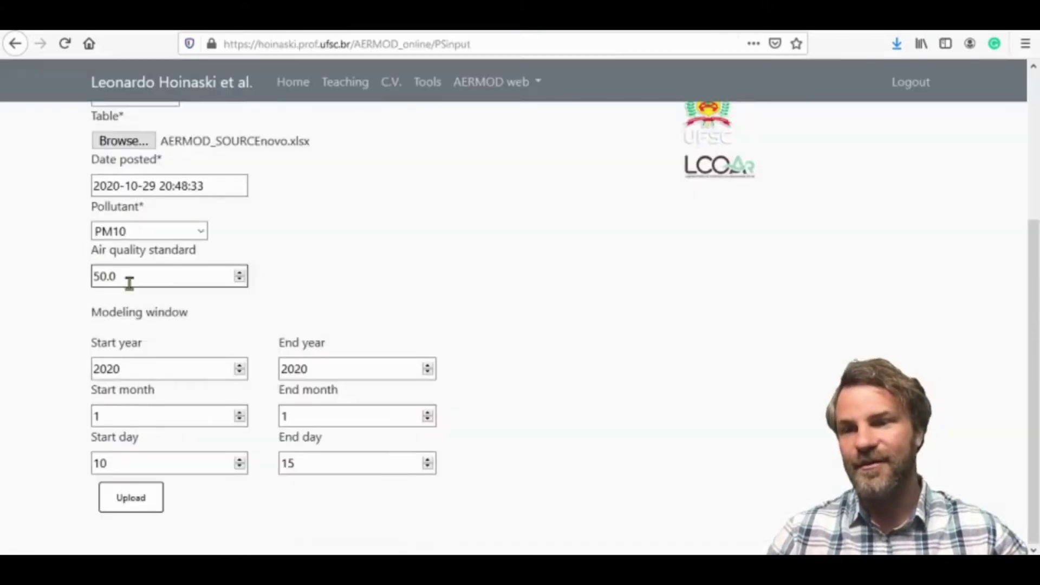
Set the modeling window's start year to 2019 and its start day to 1.
{"action": "left_click", "coordinate": [120, 278]}
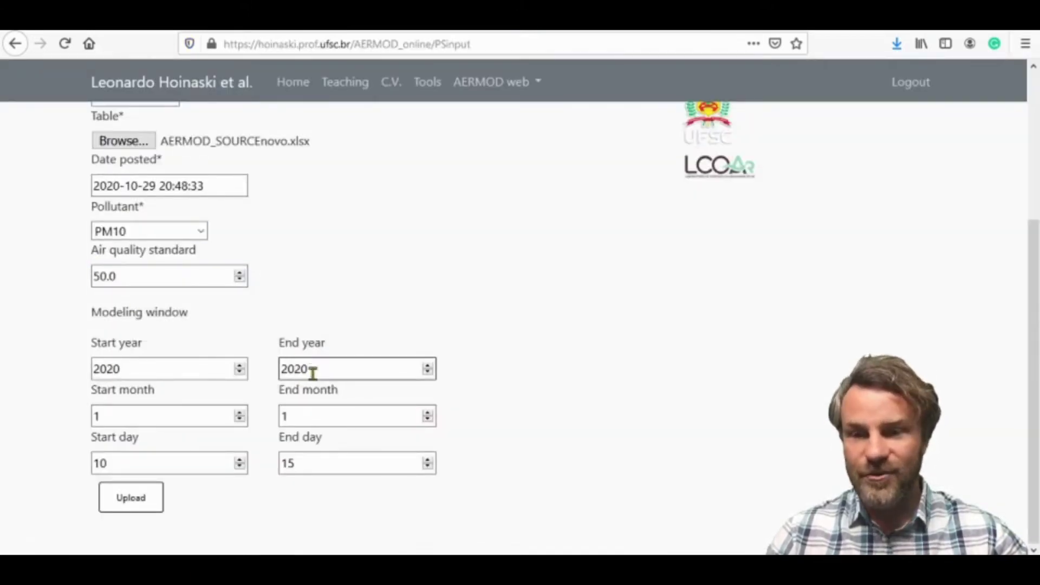
{"action": "left_click_drag", "start_coordinate": [313, 373], "coordinate": [297, 368]}
{"action": "left_click", "coordinate": [93, 369]}
{"action": "left_click_drag", "start_coordinate": [120, 368], "coordinate": [108, 371]}
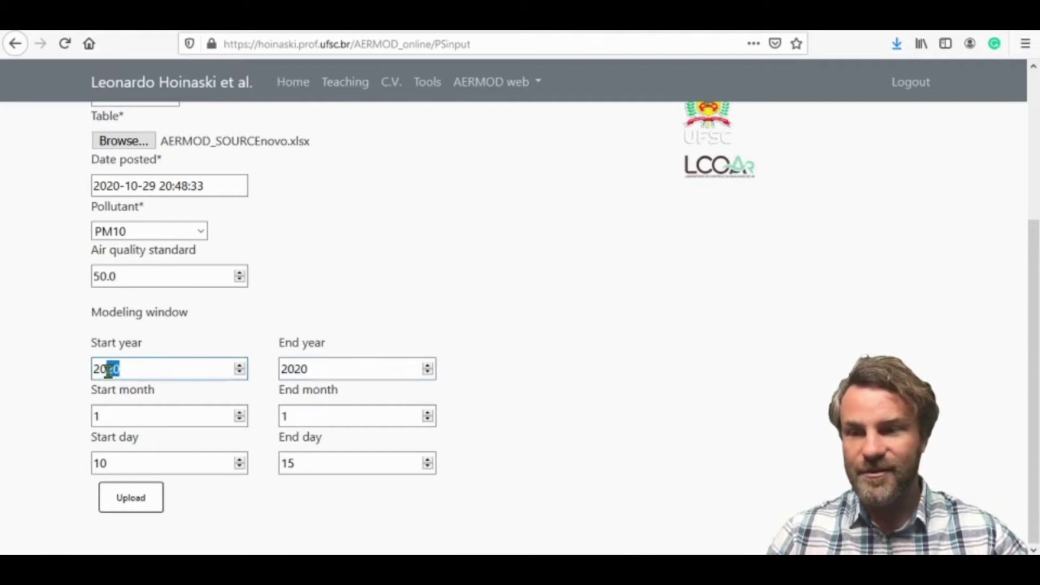
{"action": "type", "text": "19"}
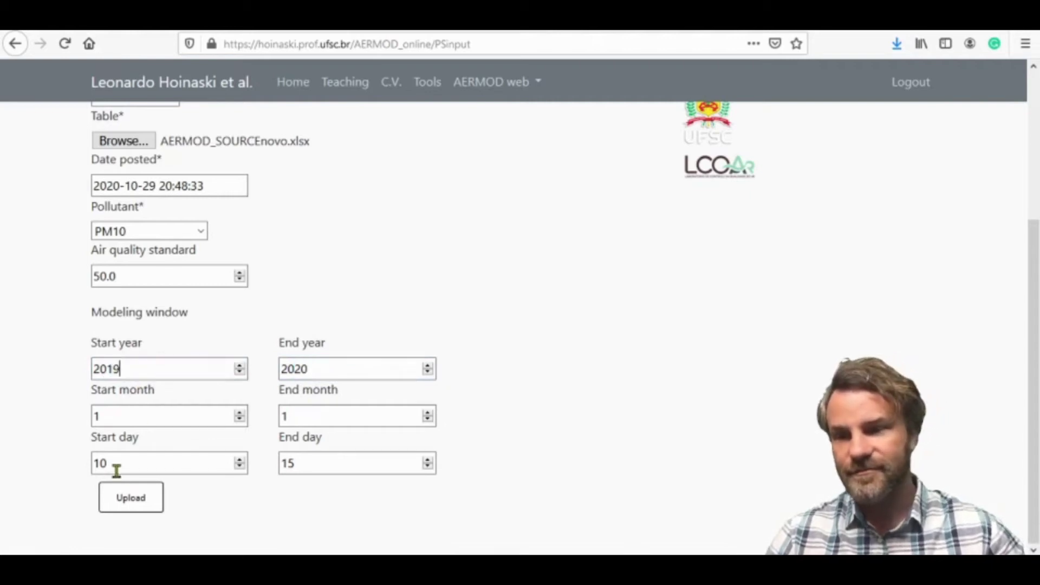
{"action": "double_click", "coordinate": [101, 464]}
{"action": "type", "text": "1"}
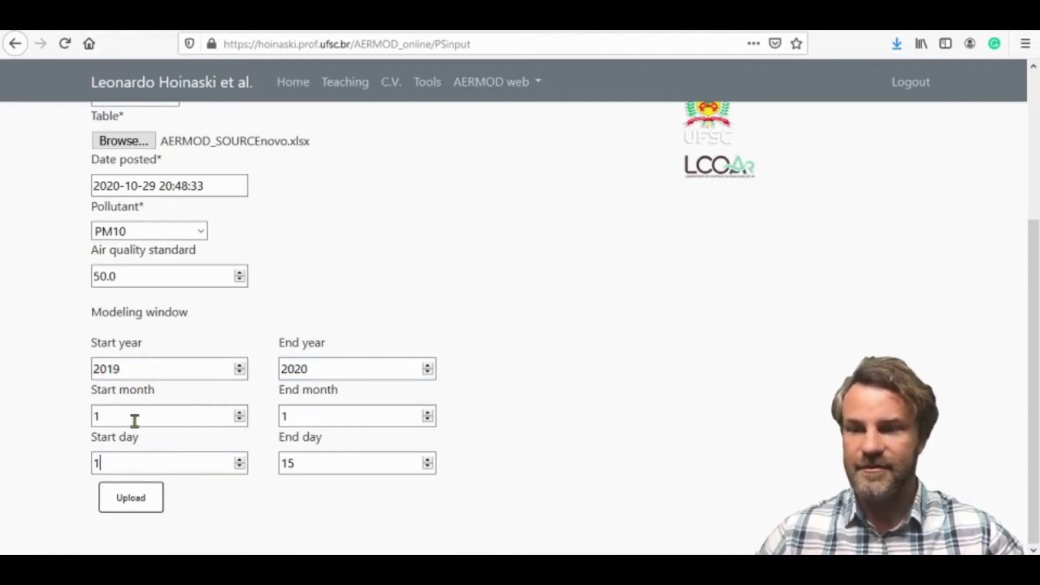
Set the modeling window's end day to 1 and upload the point sources input.
{"action": "left_click", "coordinate": [297, 462]}
{"action": "double_click", "coordinate": [296, 462]}
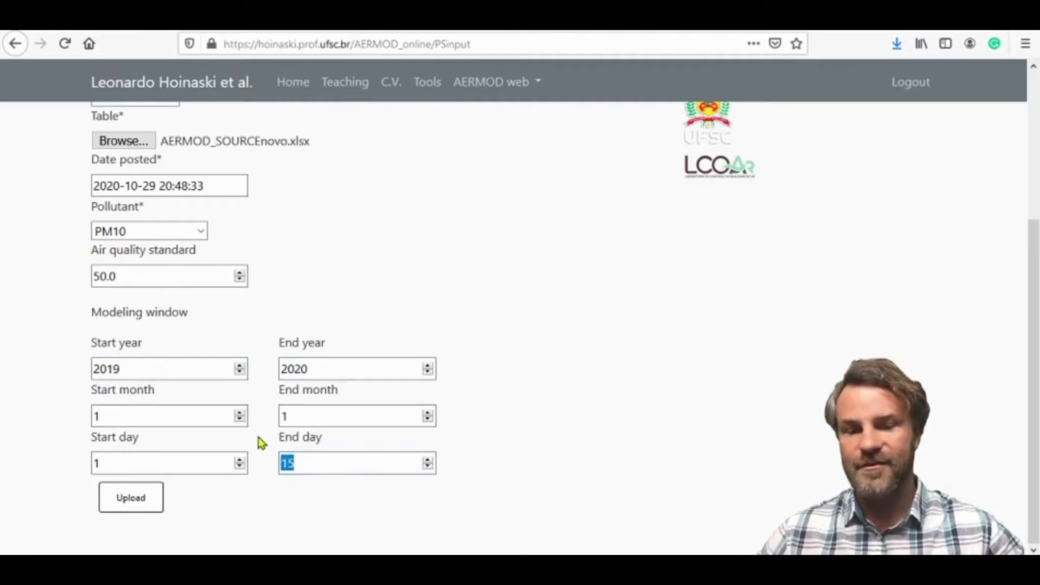
{"action": "type", "text": "1"}
{"action": "scroll", "coordinate": [198, 507], "scroll_direction": "up", "scroll_amount": 3}
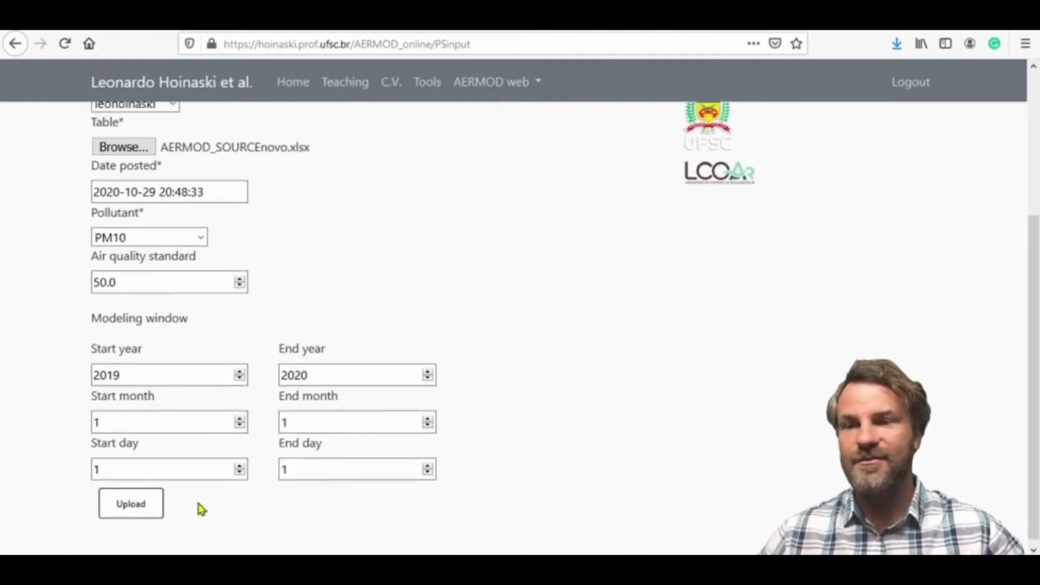
{"action": "scroll", "coordinate": [197, 506], "scroll_direction": "down", "scroll_amount": 3}
{"action": "left_click", "coordinate": [130, 501]}
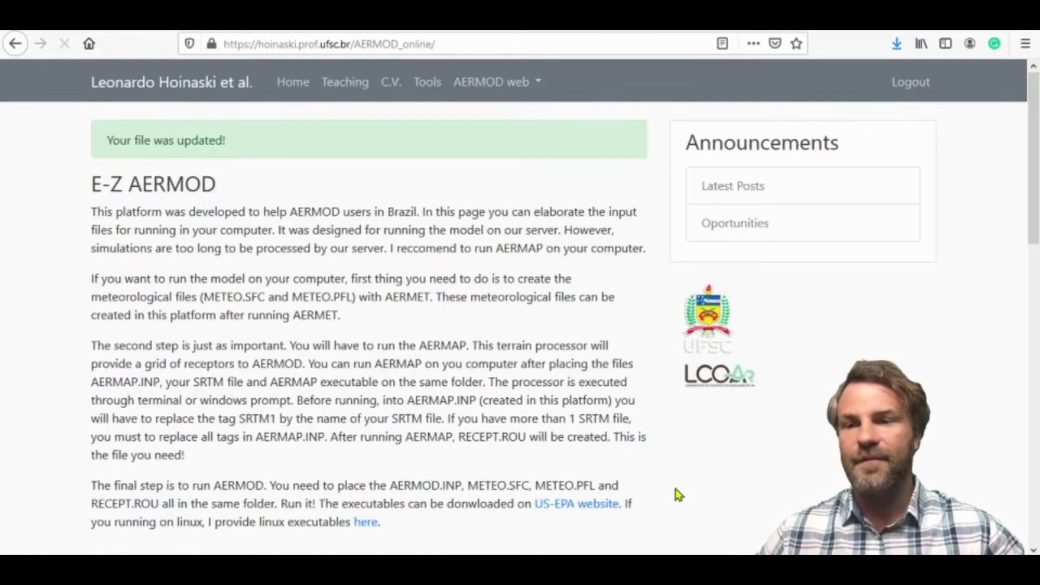
Create AERMOD.INP for the point sources entry posted Oct. 29, 2020.
{"action": "scroll", "coordinate": [251, 332], "scroll_direction": "down", "scroll_amount": 8}
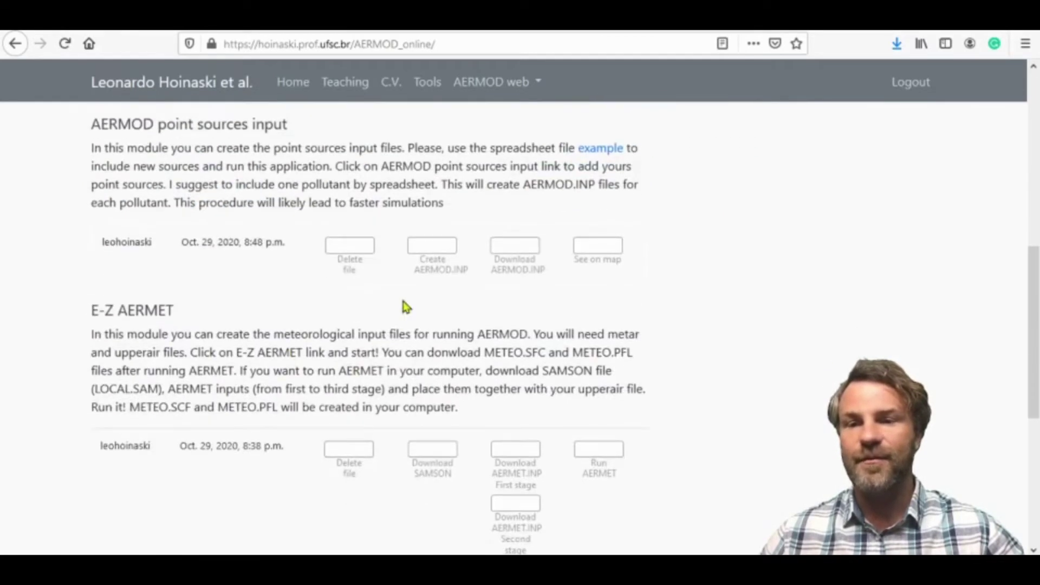
{"action": "left_click", "coordinate": [435, 253]}
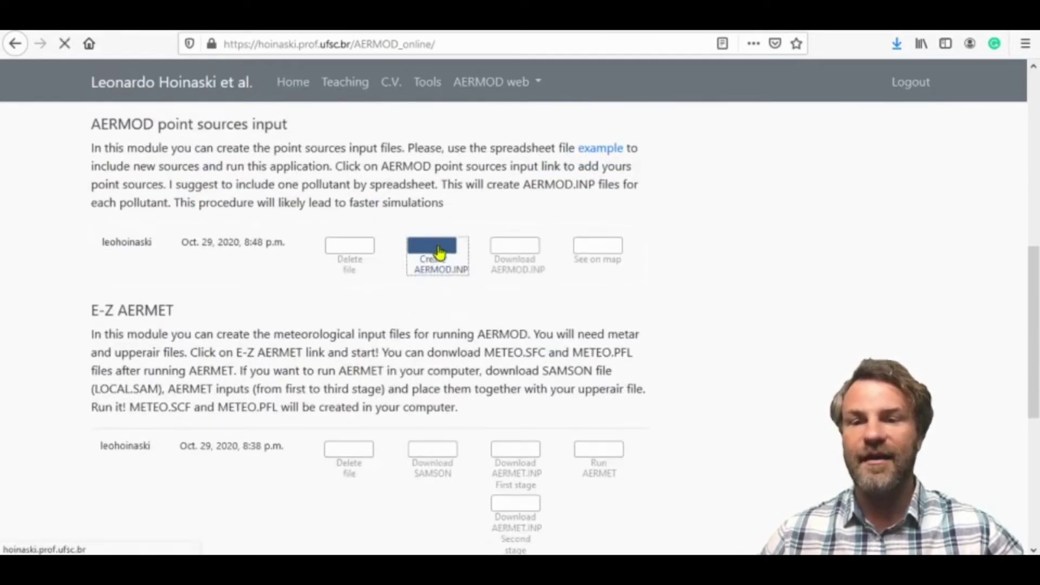
{"action": "scroll", "coordinate": [468, 343], "scroll_direction": "down", "scroll_amount": 12}
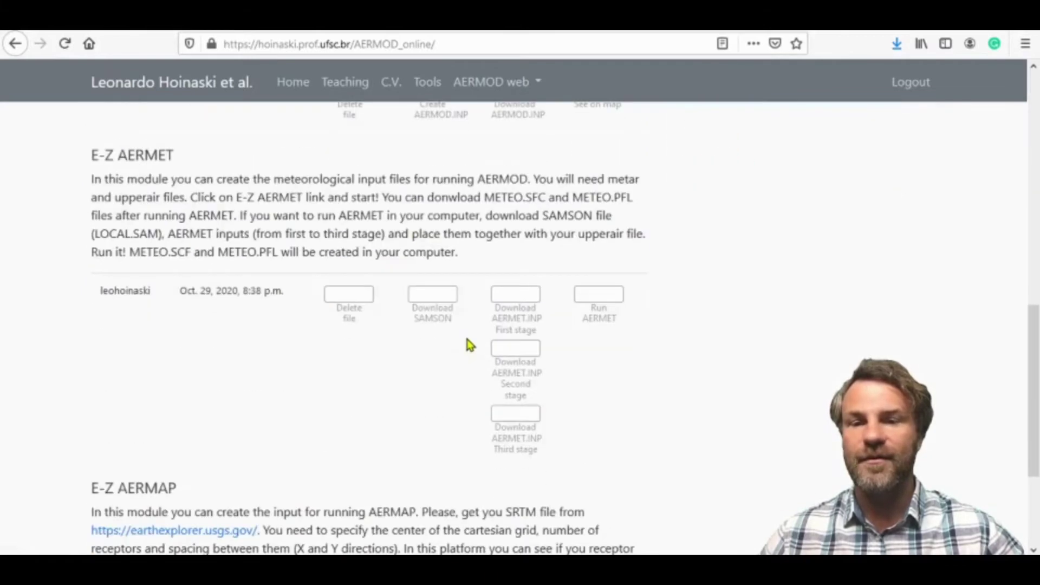
{"action": "scroll", "coordinate": [482, 325], "scroll_direction": "up", "scroll_amount": 5}
Save the generated AERMOD.INP to the AERMOD desktop folder with all file types shown, replacing the existing aermod.inp.
{"action": "right_click", "coordinate": [511, 269]}
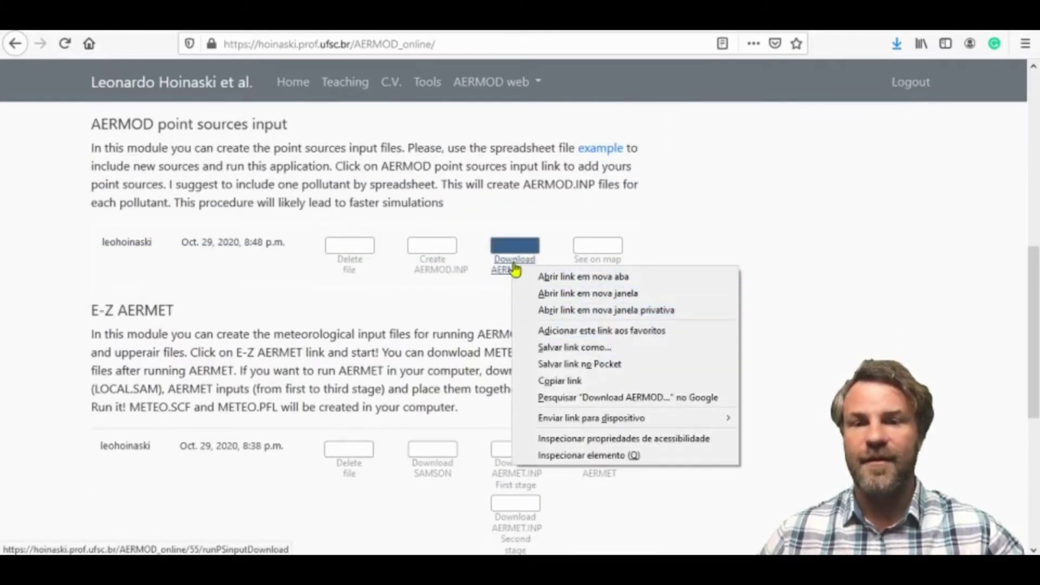
{"action": "left_click", "coordinate": [596, 349]}
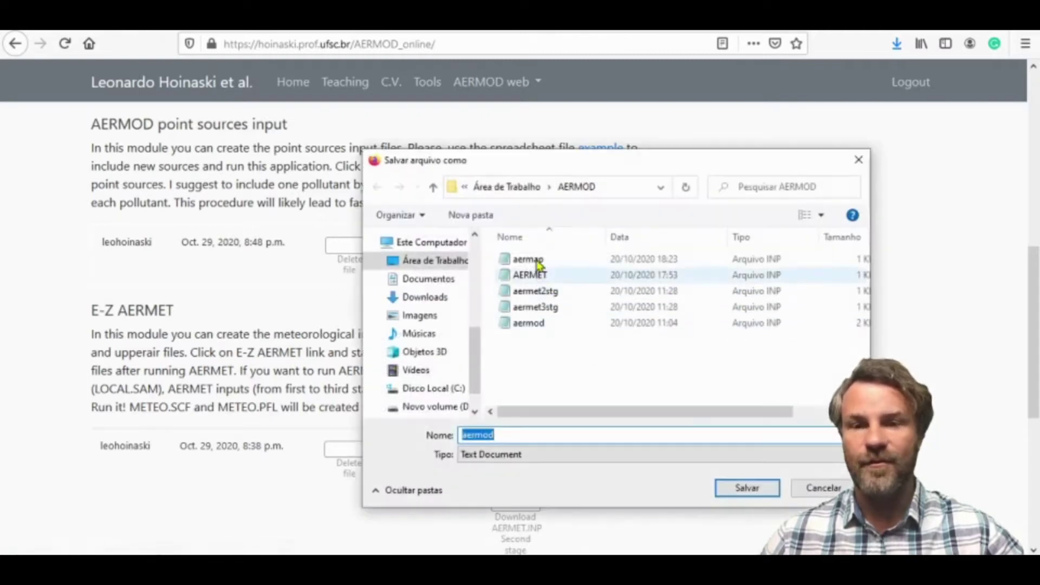
{"action": "left_click", "coordinate": [598, 454]}
{"action": "left_click", "coordinate": [542, 480]}
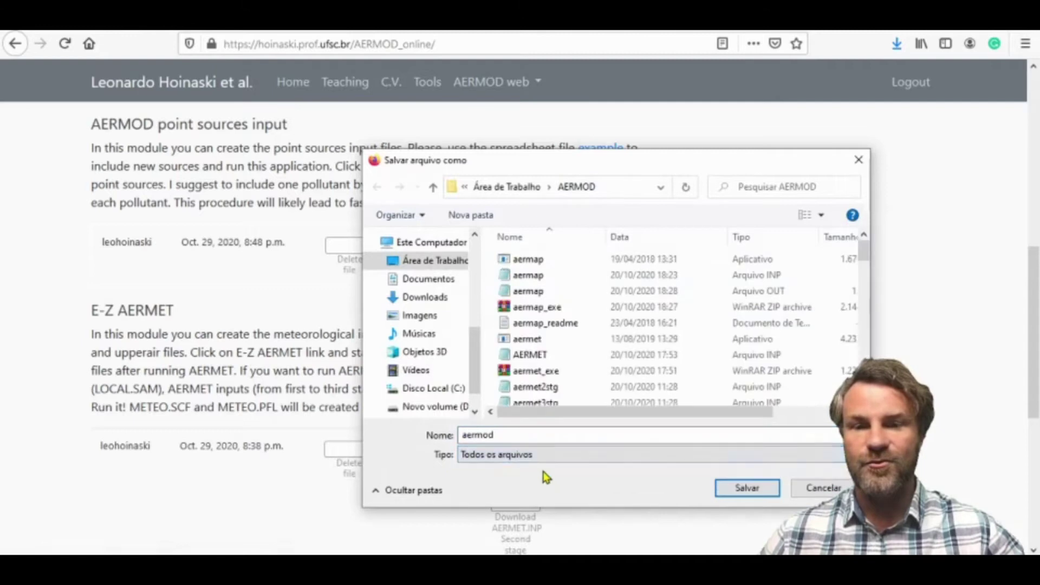
{"action": "scroll", "coordinate": [571, 350], "scroll_direction": "down", "scroll_amount": 3}
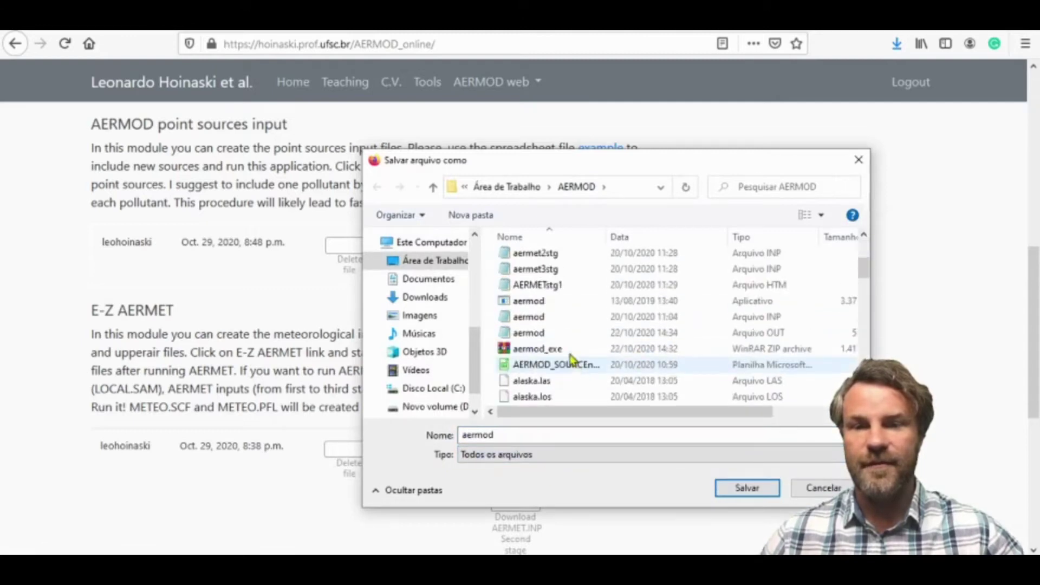
{"action": "left_click", "coordinate": [554, 320]}
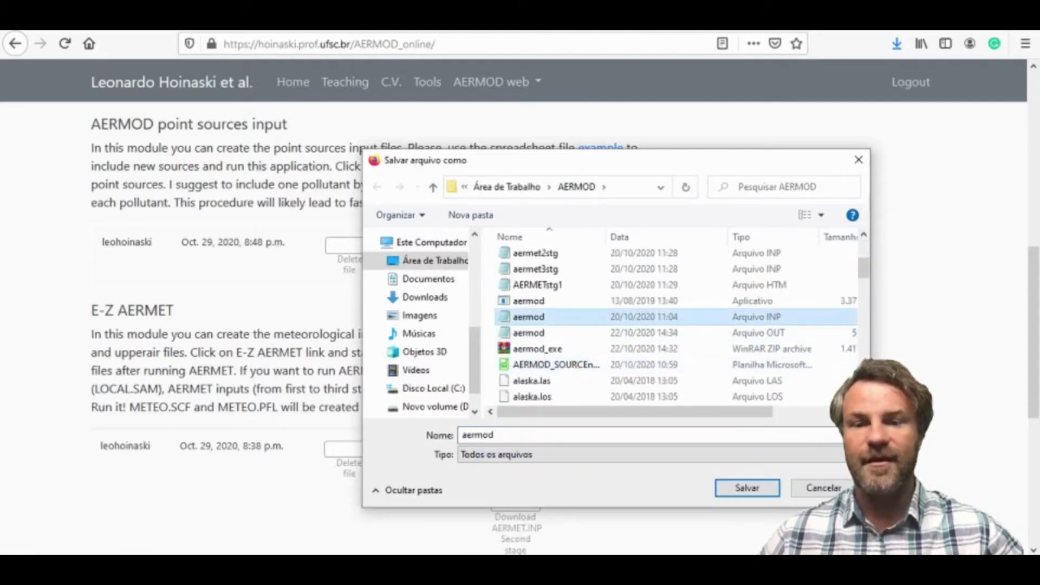
{"action": "left_click", "coordinate": [747, 488]}
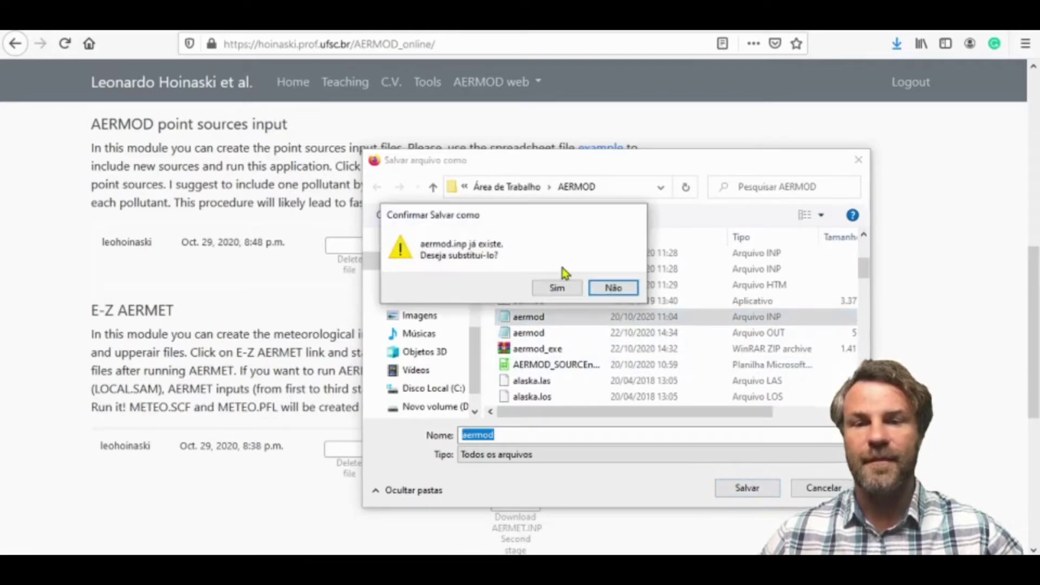
{"action": "left_click", "coordinate": [560, 287]}
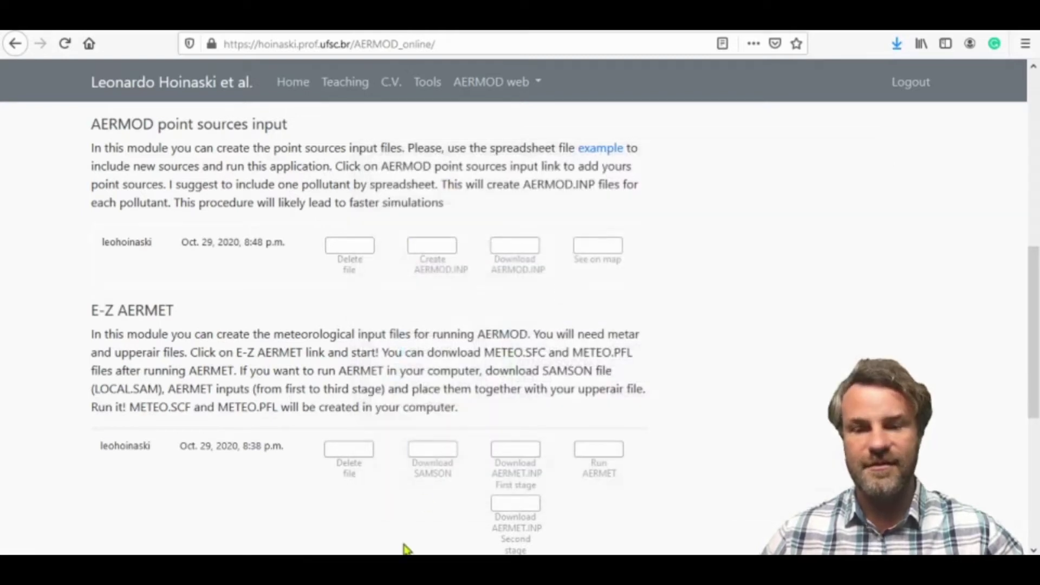
Find Command Prompt with a Windows search for cmd and open it.
{"action": "mouse_move", "coordinate": [392, 554]}
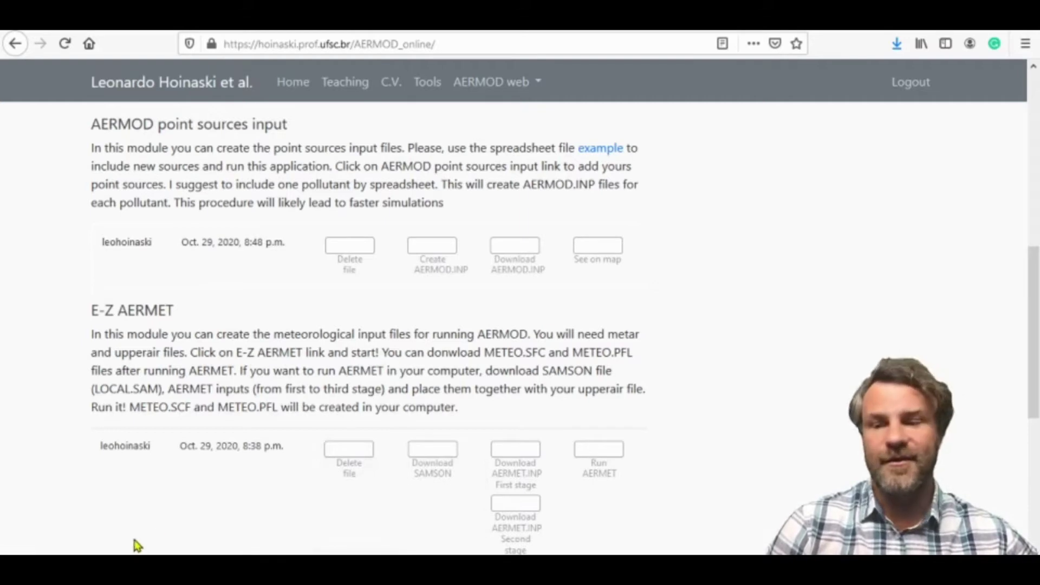
{"action": "left_click", "coordinate": [136, 566]}
{"action": "type", "text": "cmd"}
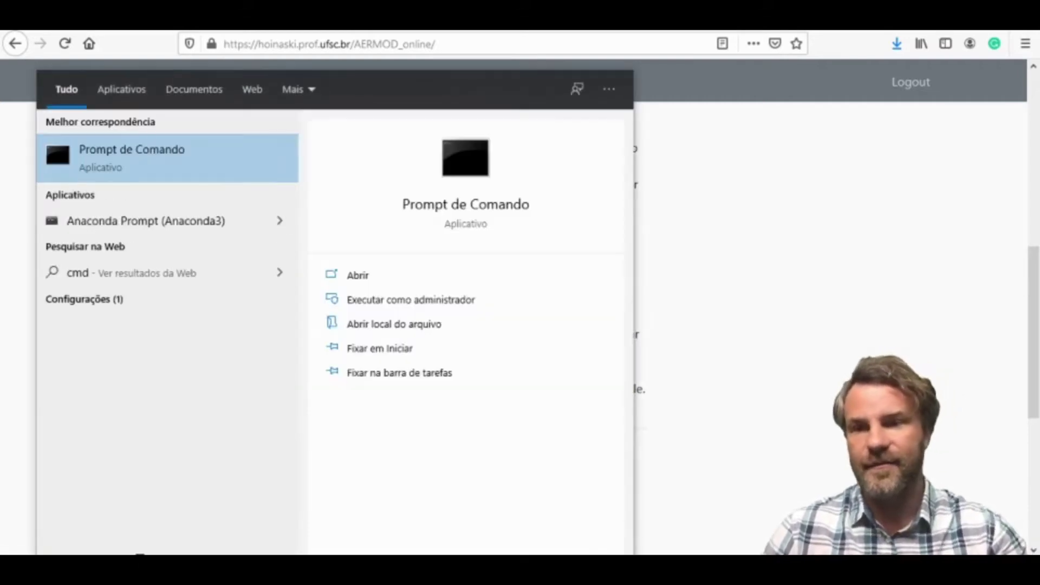
{"action": "key", "text": "Return"}
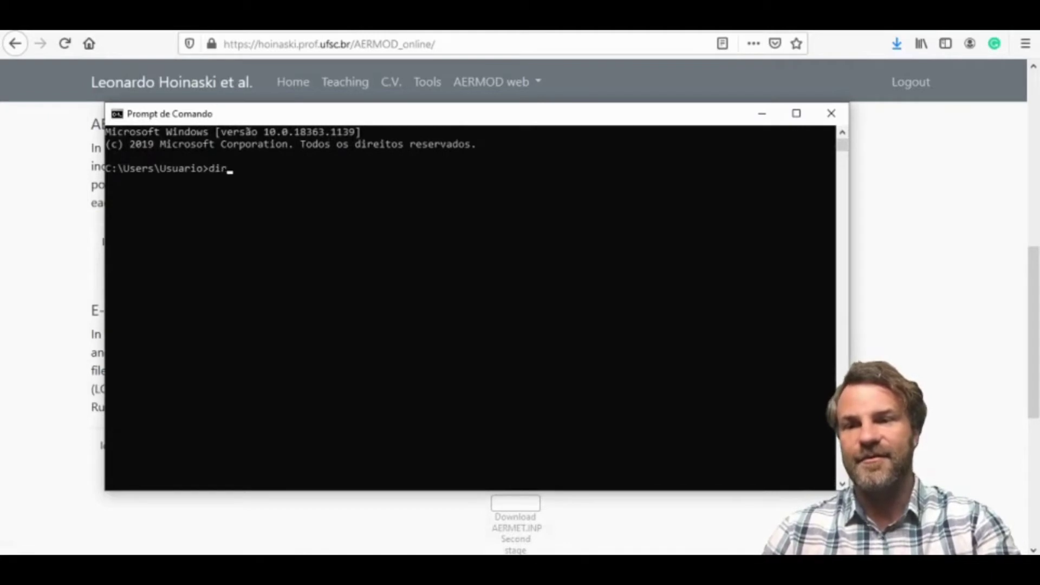
List the home directory, change to Desktop, list its contents, and enter the AERMOD folder.
{"action": "key", "text": "Return"}
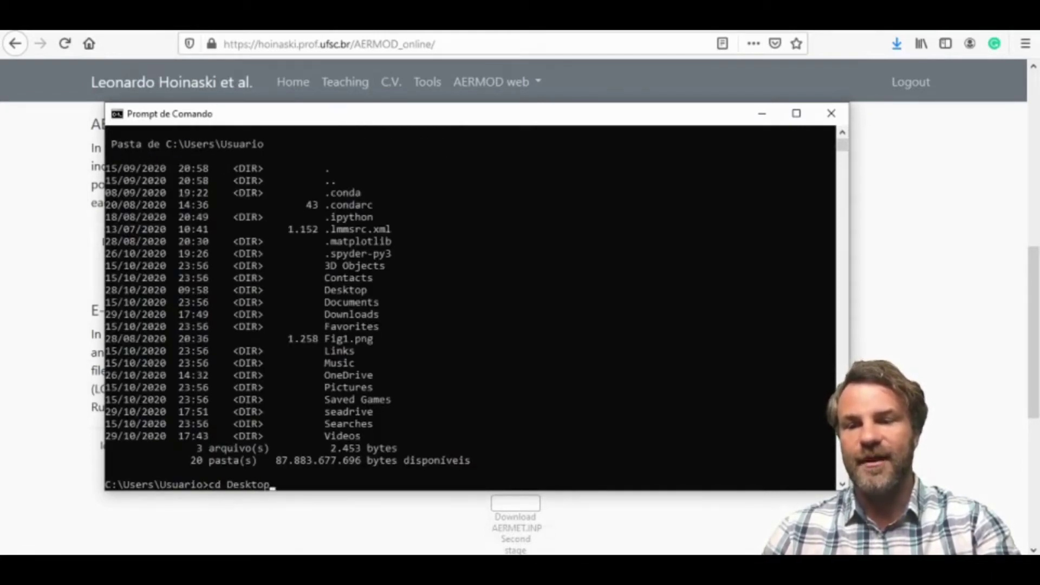
{"action": "key", "text": "Return"}
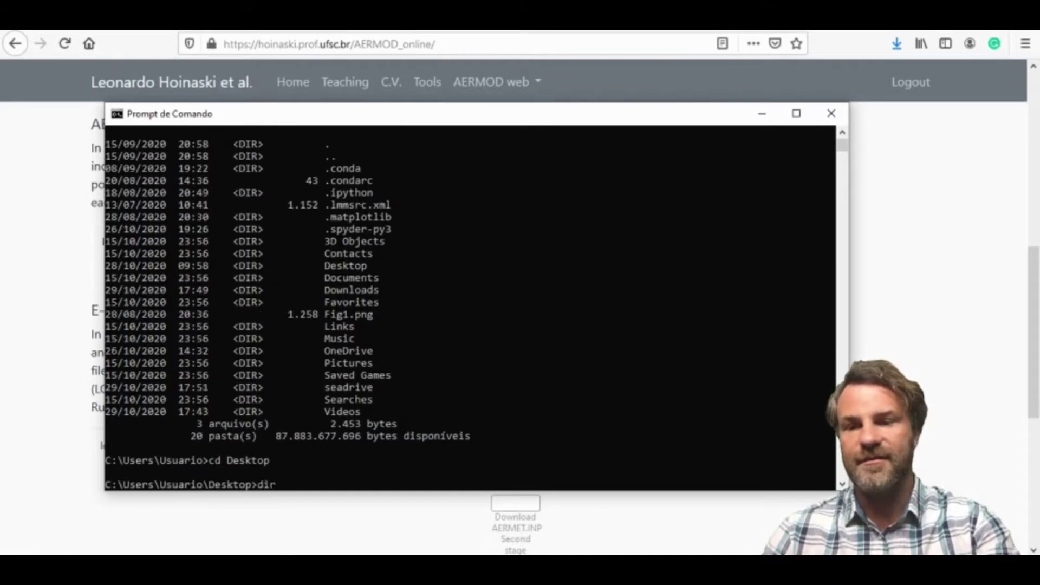
{"action": "type", "text": "dir"}
{"action": "key", "text": "Return"}
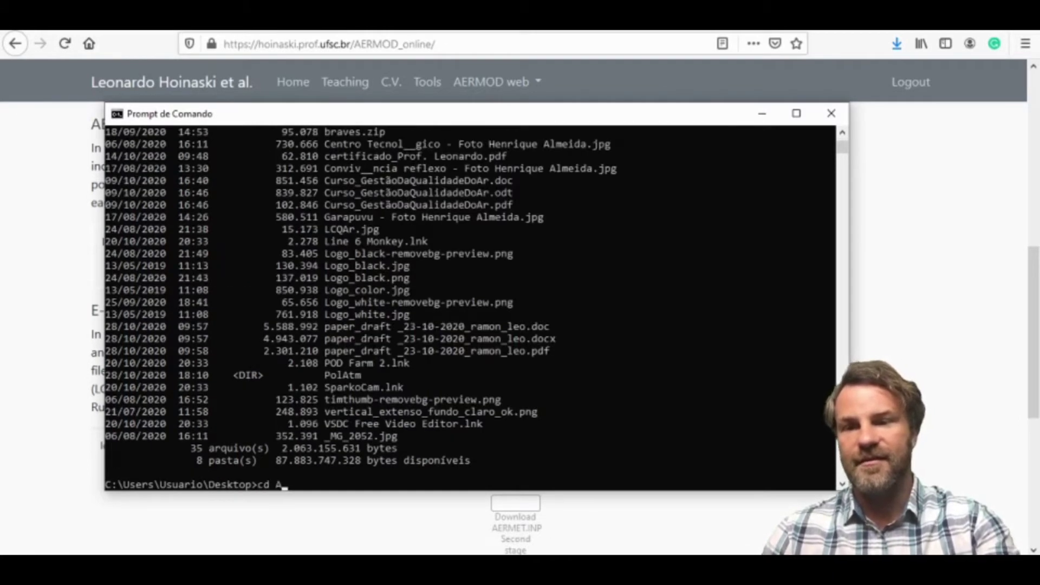
{"action": "type", "text": "cd AERMOD"}
{"action": "key", "text": "Return"}
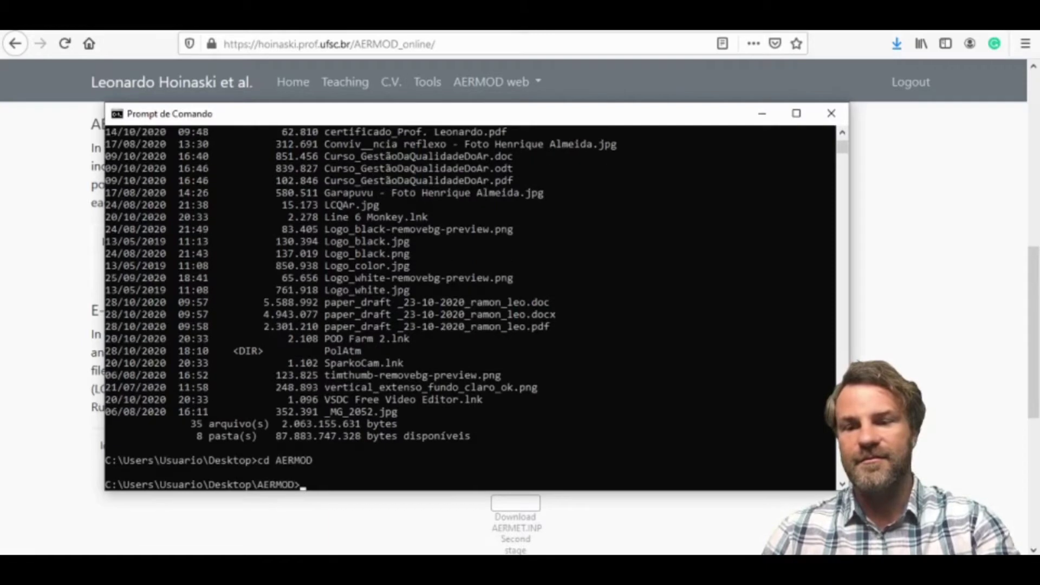
List the AERMOD folder's contents and run aermod.exe.
{"action": "type", "text": "dir"}
{"action": "key", "text": "Return"}
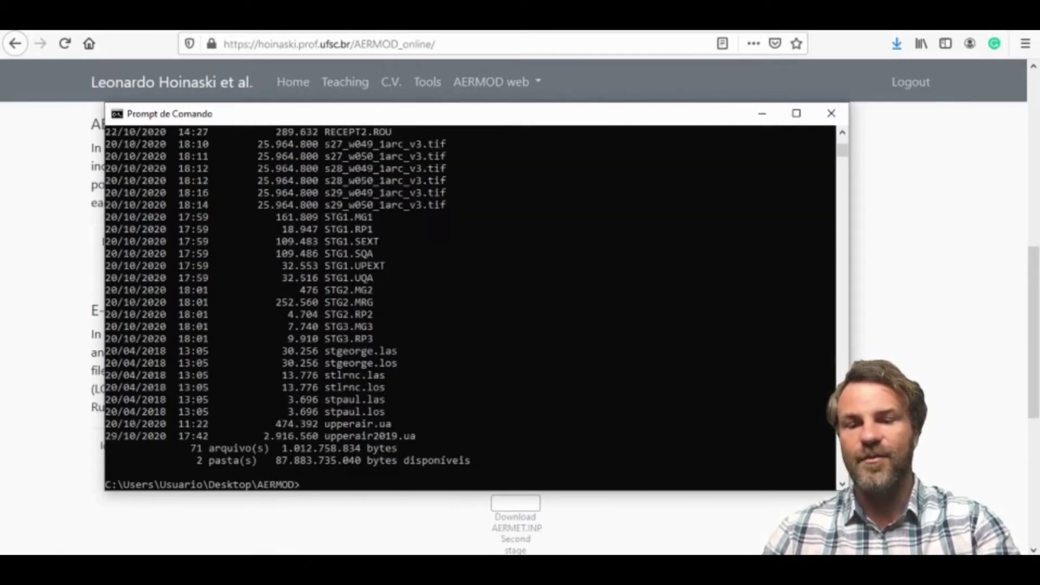
{"action": "type", "text": "aermod.exe"}
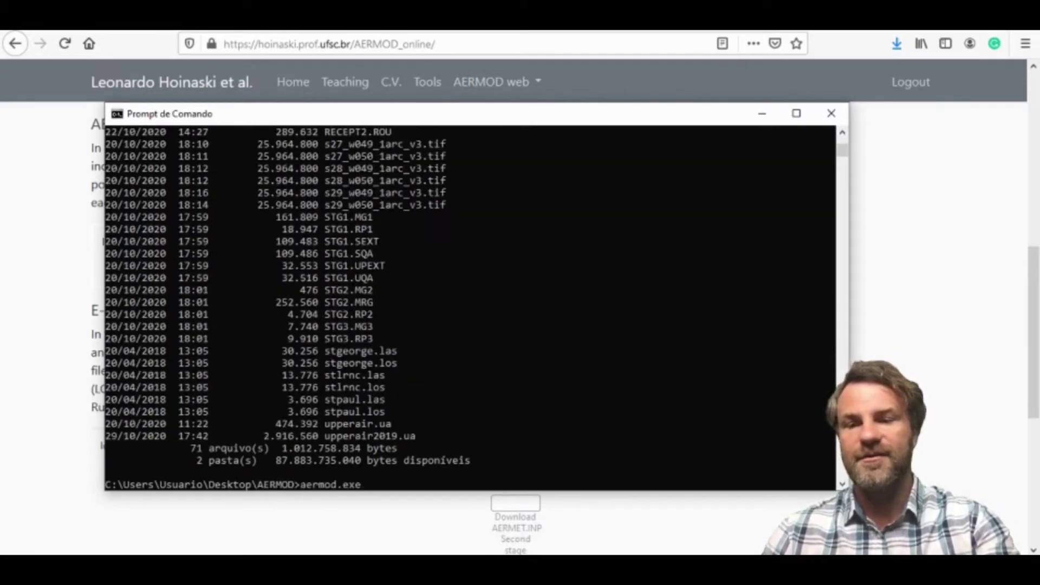
{"action": "key", "text": "Return"}
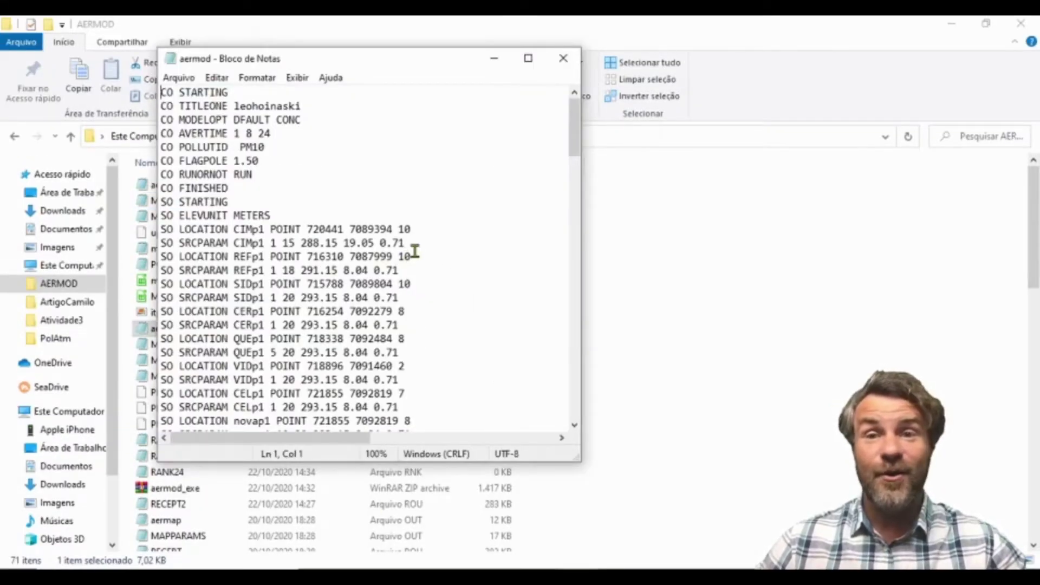
Examine the message summary and fatal error messages in the aermod OUT file, closing it when done.
{"action": "scroll", "coordinate": [415, 252], "scroll_direction": "down", "scroll_amount": 20}
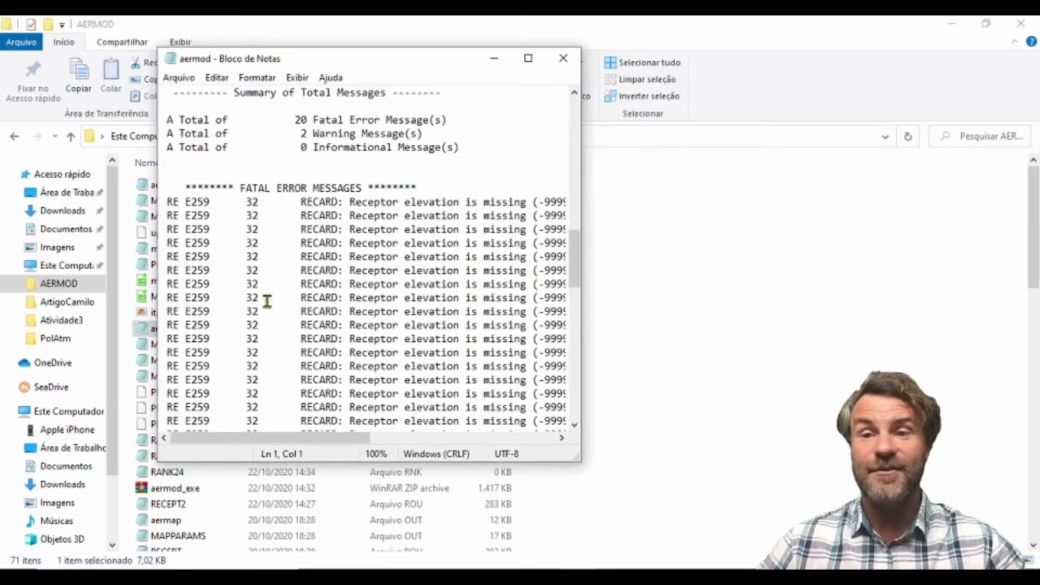
{"action": "mouse_move", "coordinate": [276, 437]}
{"action": "left_mouse_down"}
{"action": "mouse_move", "coordinate": [419, 433]}
{"action": "mouse_move", "coordinate": [271, 439]}
{"action": "left_mouse_up"}
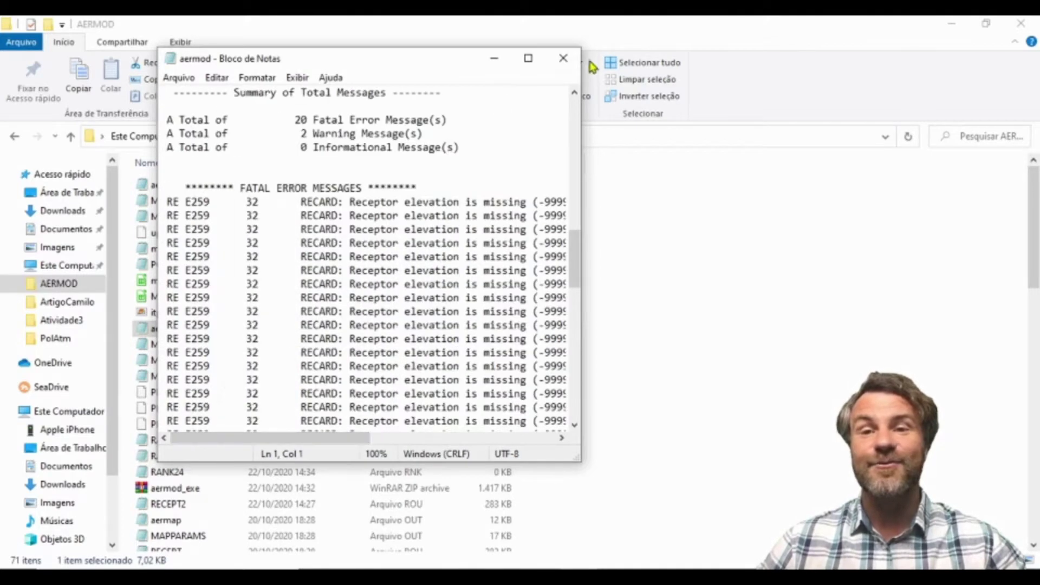
{"action": "left_click", "coordinate": [564, 58]}
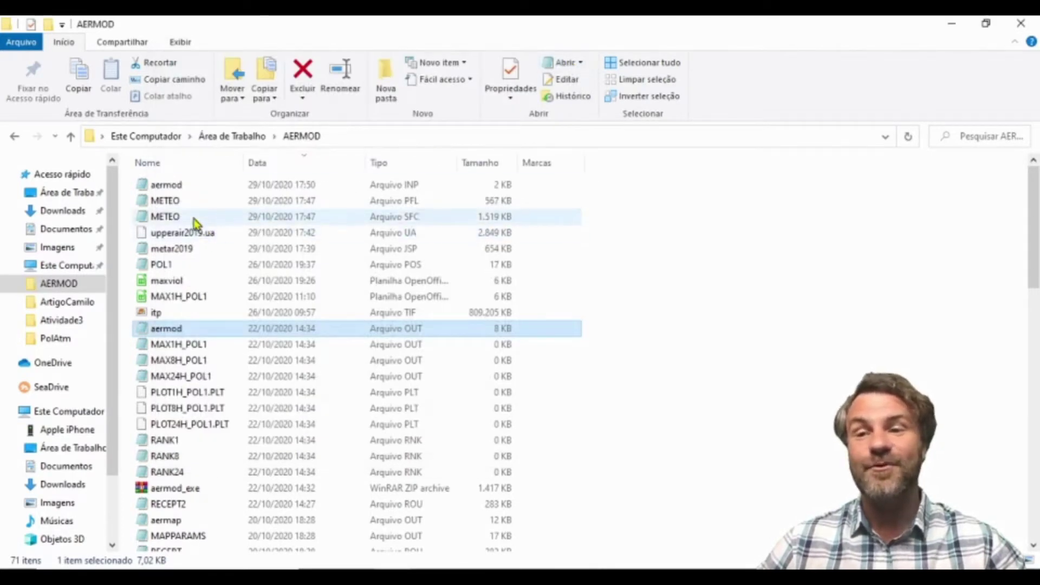
Open the aermod INP file and change the RE INCLUDED receptor file to RECEPT2.ROU, checking the name against the folder.
{"action": "double_click", "coordinate": [168, 186]}
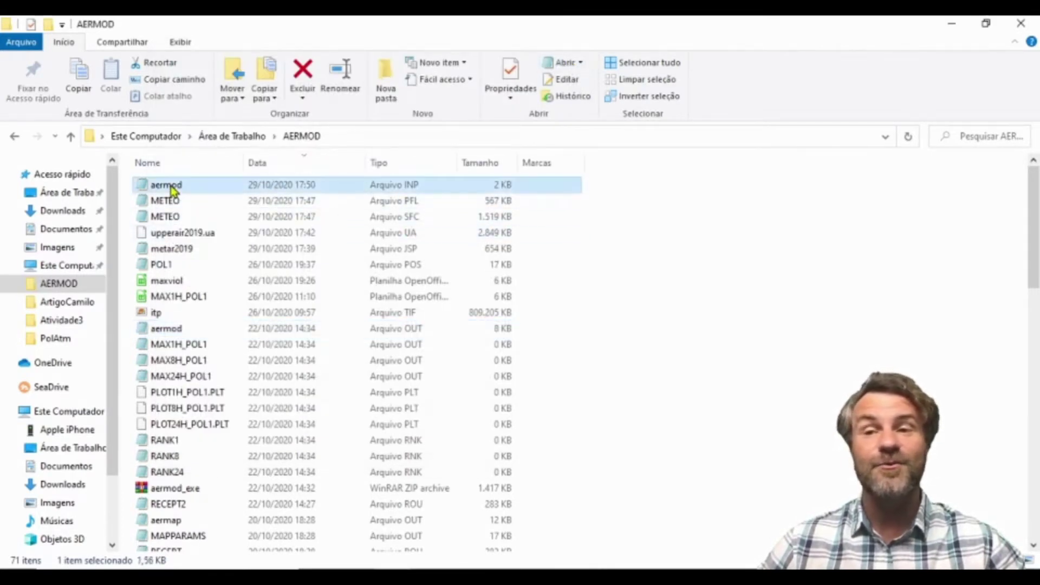
{"action": "left_click", "coordinate": [811, 225]}
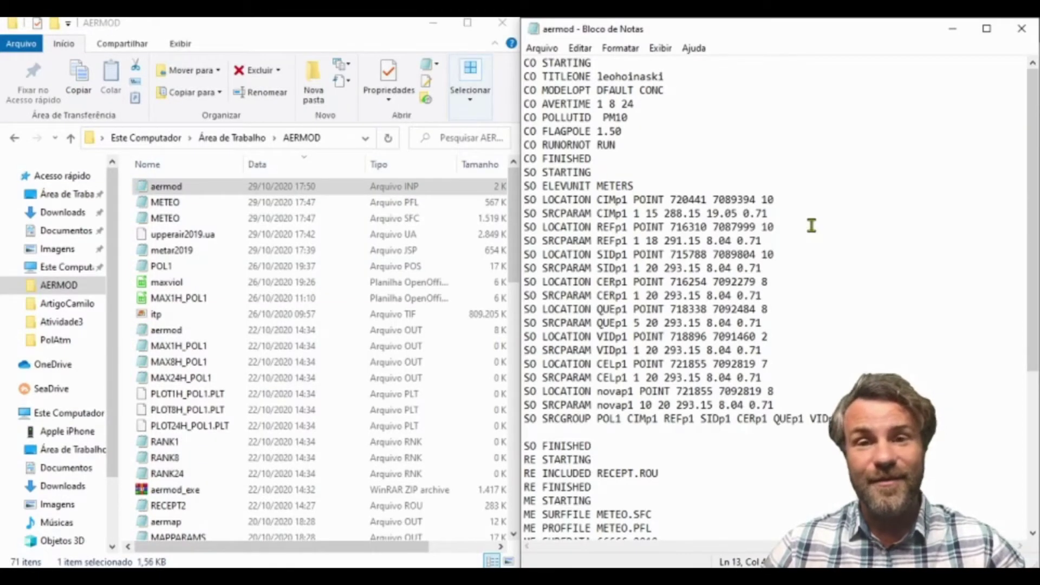
{"action": "scroll", "coordinate": [804, 271], "scroll_direction": "down", "scroll_amount": 5}
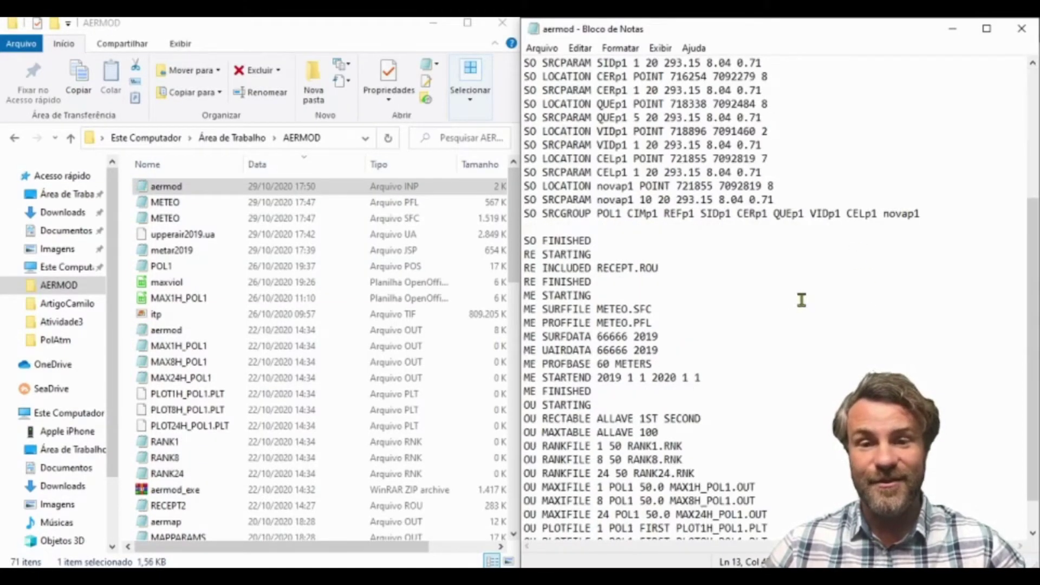
{"action": "left_click", "coordinate": [634, 267]}
{"action": "type", "text": "2"}
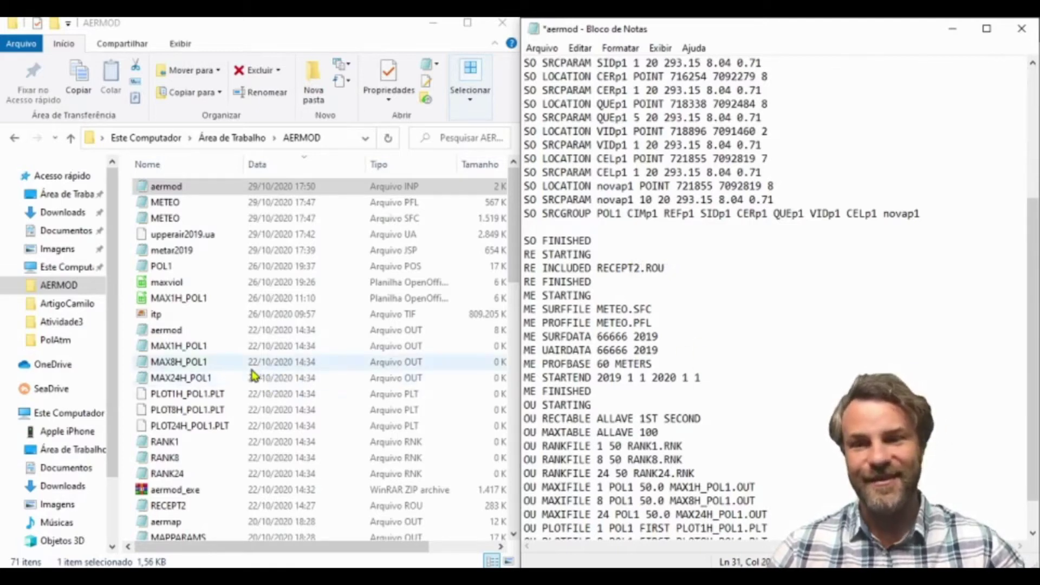
{"action": "scroll", "coordinate": [253, 390], "scroll_direction": "down", "scroll_amount": 4}
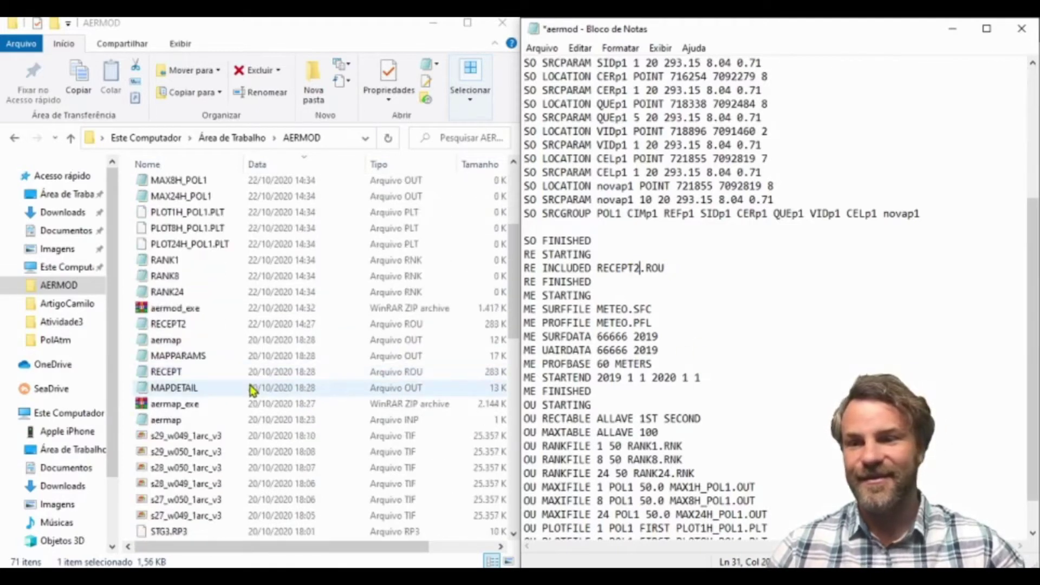
{"action": "left_click", "coordinate": [179, 327]}
{"action": "left_click", "coordinate": [780, 313]}
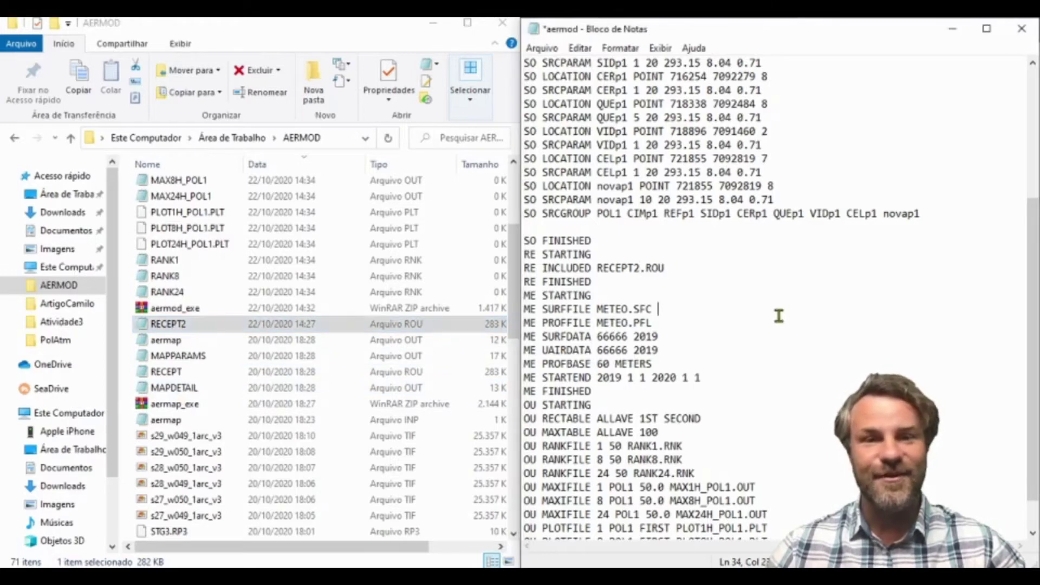
Add the ANNUAL averaging period after 24 in the CO AVERTIME line.
{"action": "scroll", "coordinate": [671, 306], "scroll_direction": "up", "scroll_amount": 5}
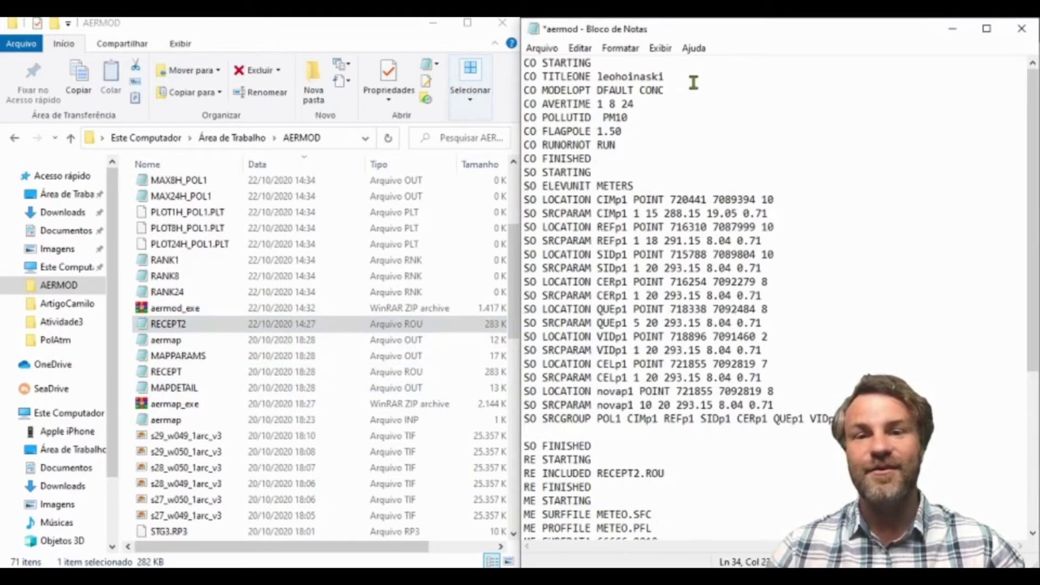
{"action": "left_click", "coordinate": [672, 88]}
{"action": "key", "text": "BackSpace"}
{"action": "key", "text": "BackSpace"}
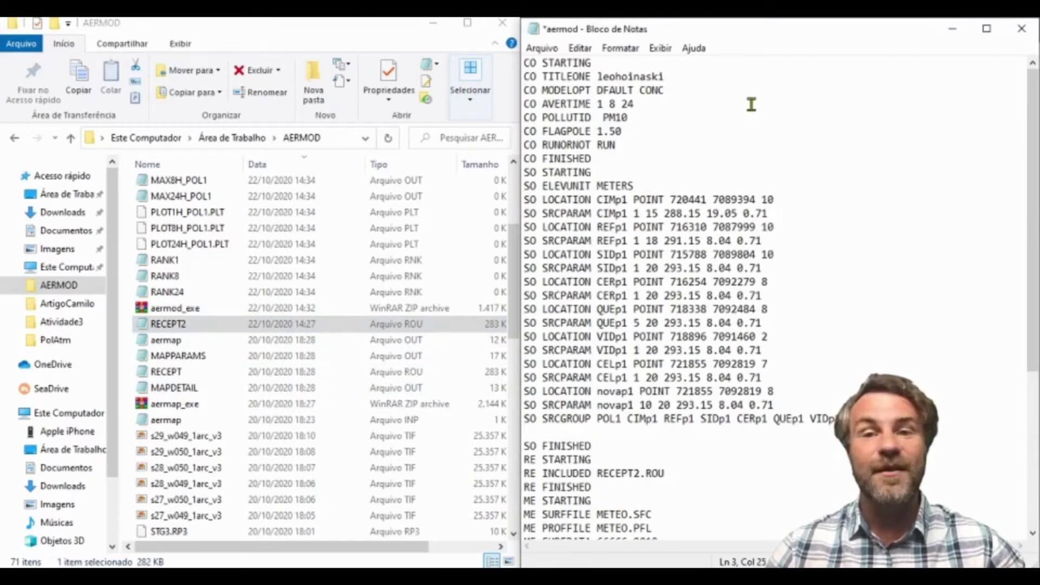
{"action": "left_click_drag", "start_coordinate": [524, 104], "coordinate": [649, 110]}
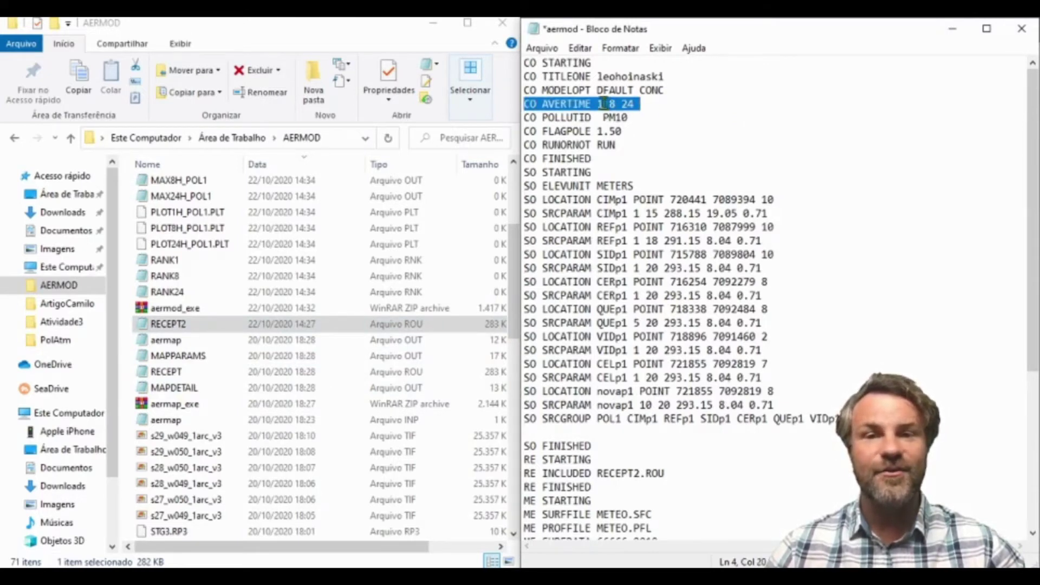
{"action": "left_click", "coordinate": [603, 104]}
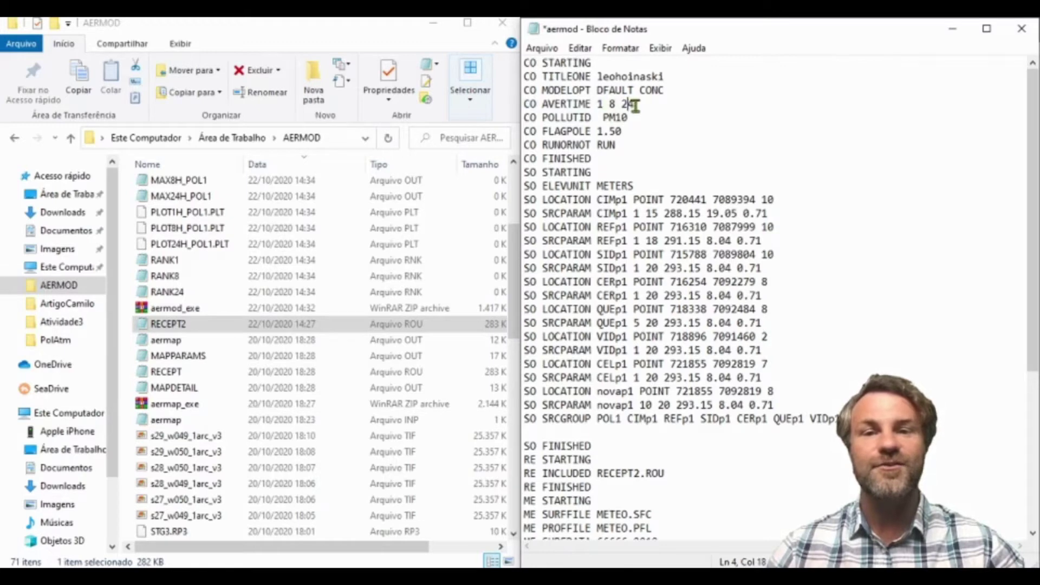
{"action": "type", "text": "4 ANNUAL"}
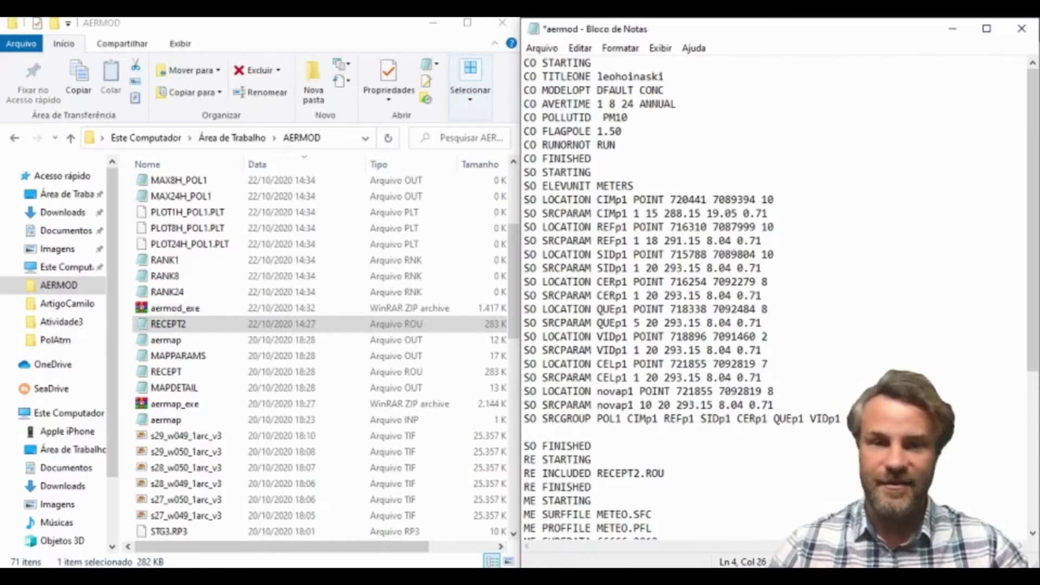
Comment out the ME STARTEND line with a leading **.
{"action": "scroll", "coordinate": [738, 257], "scroll_direction": "down", "scroll_amount": 6}
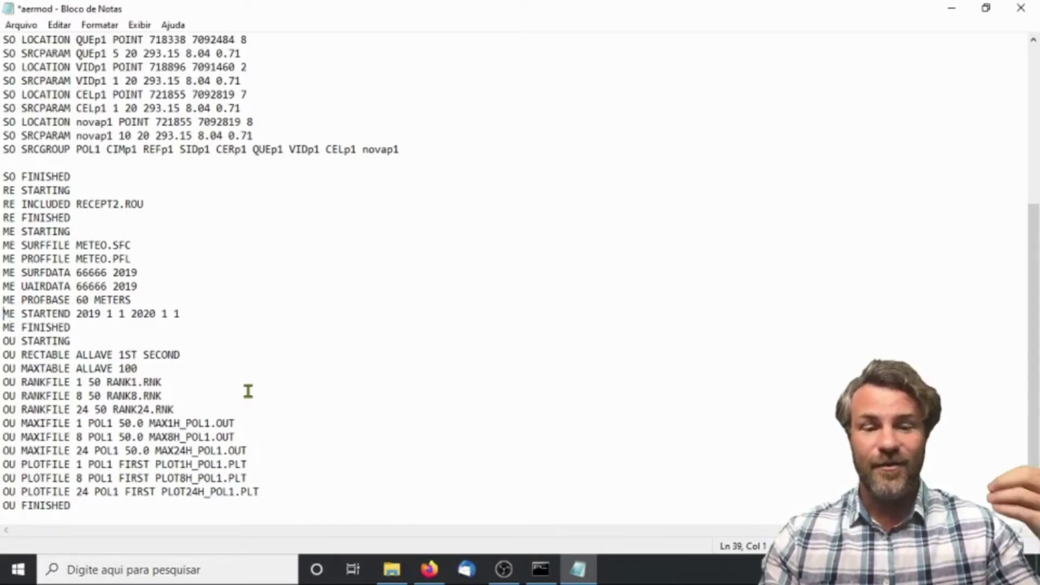
{"action": "type", "text": "*"}
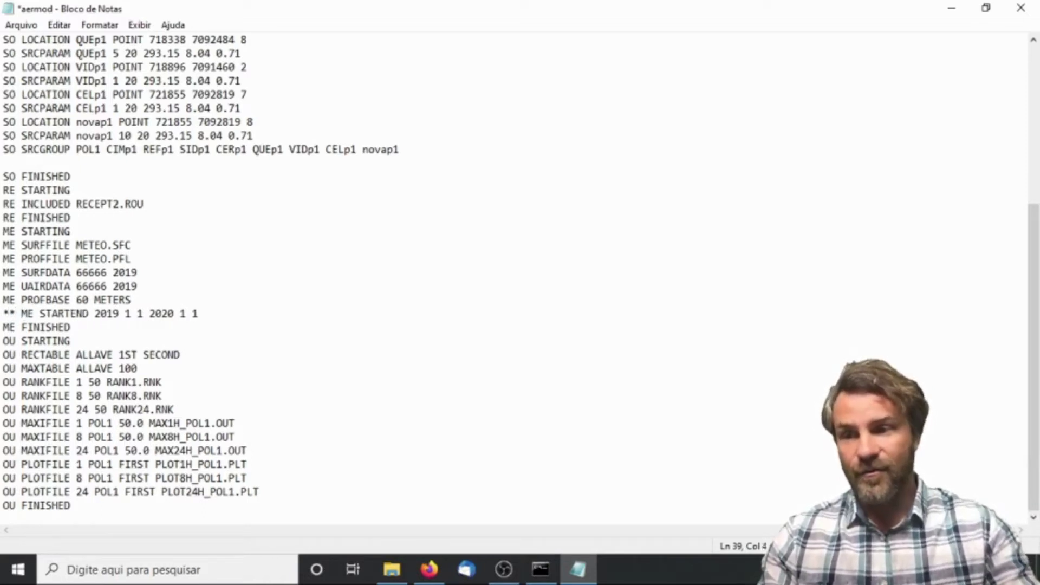
{"action": "key", "text": "shift+Home"}
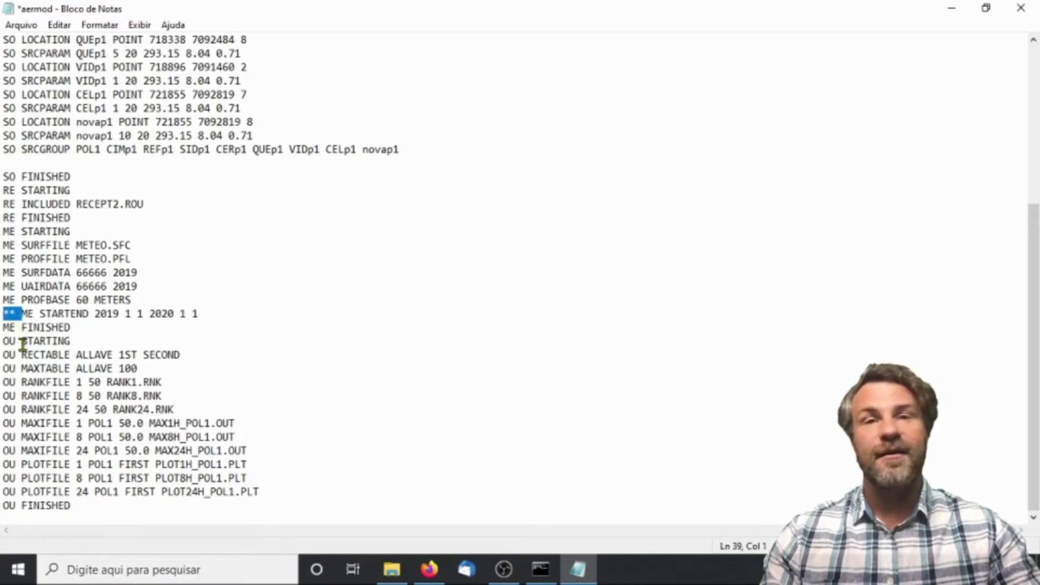
{"action": "left_click", "coordinate": [9, 314]}
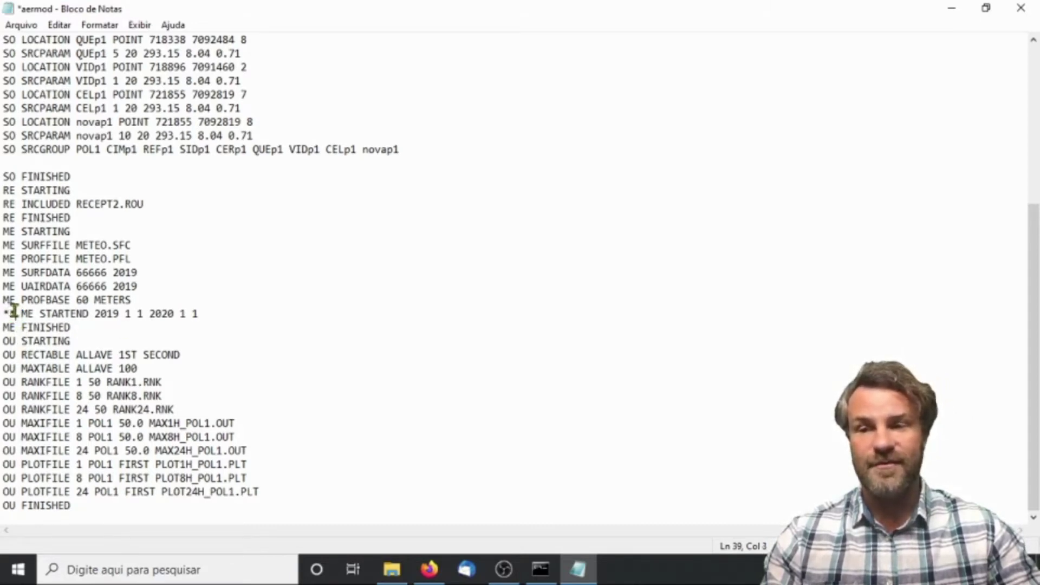
{"action": "left_click", "coordinate": [222, 314]}
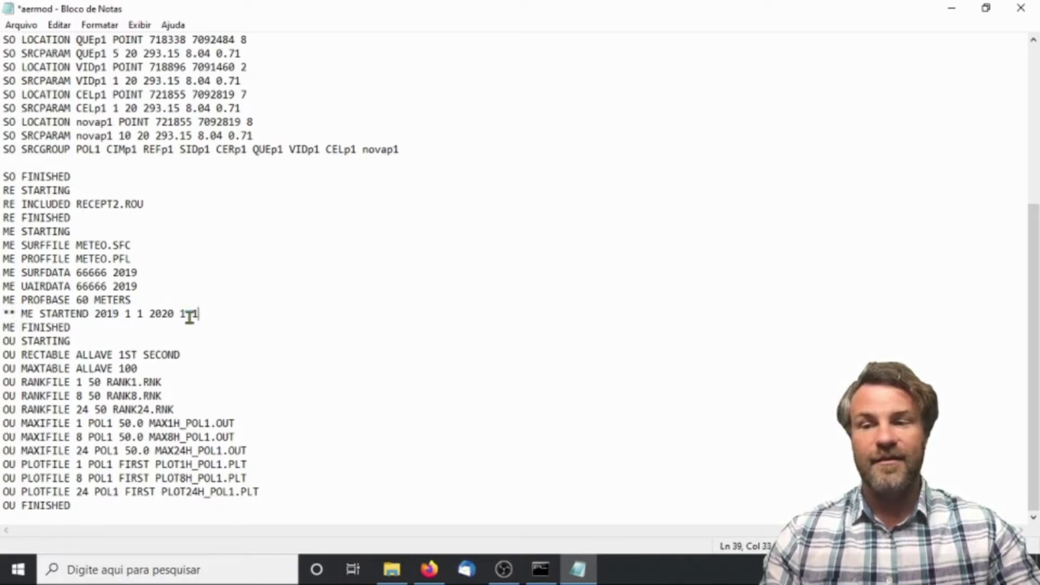
{"action": "key", "text": "shift+Home"}
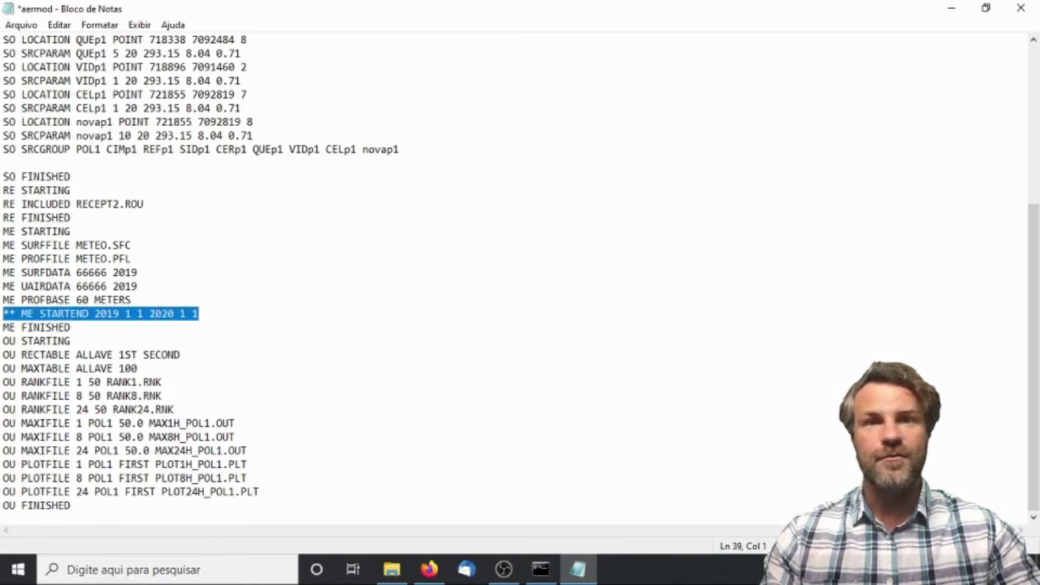
{"action": "left_click", "coordinate": [212, 315]}
{"action": "key", "text": "shift+Home"}
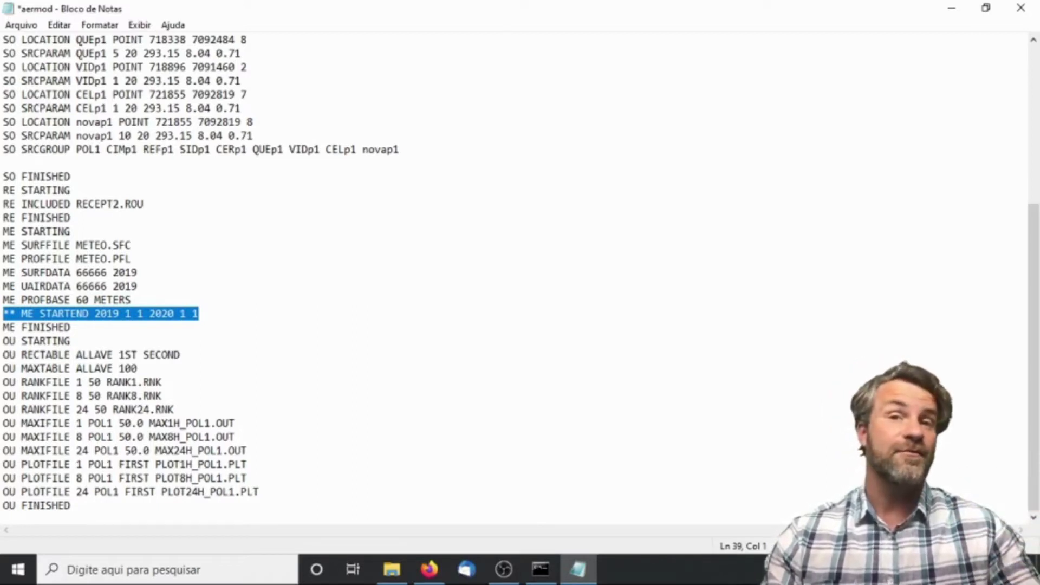
{"action": "left_click", "coordinate": [84, 341]}
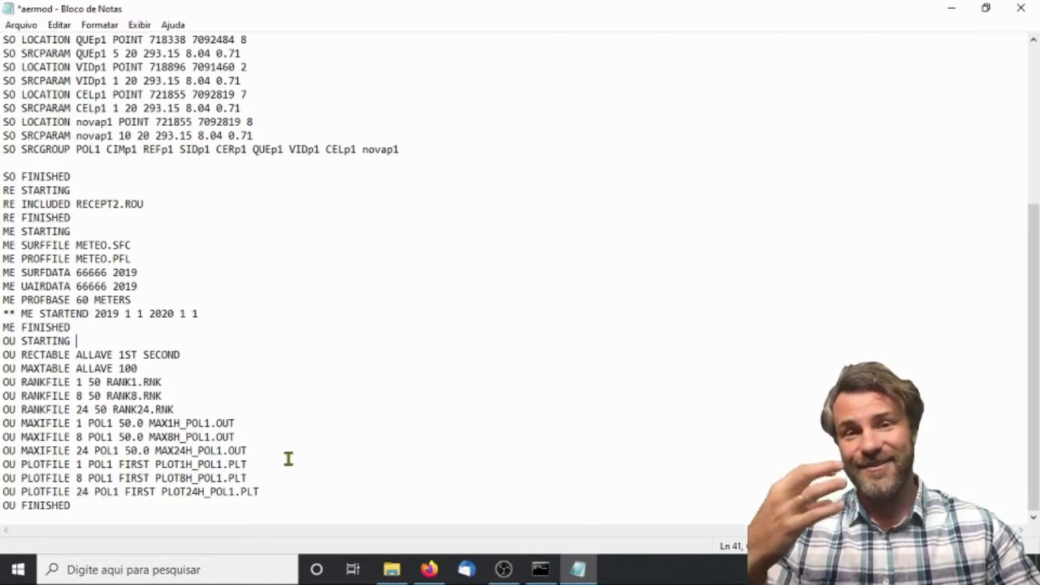
Copy the full OU PLOTFILE 24 line that writes PLOT24H_POL1.PLT.
{"action": "left_click_drag", "start_coordinate": [265, 492], "coordinate": [3, 491]}
{"action": "key", "text": "alt+Tab"}
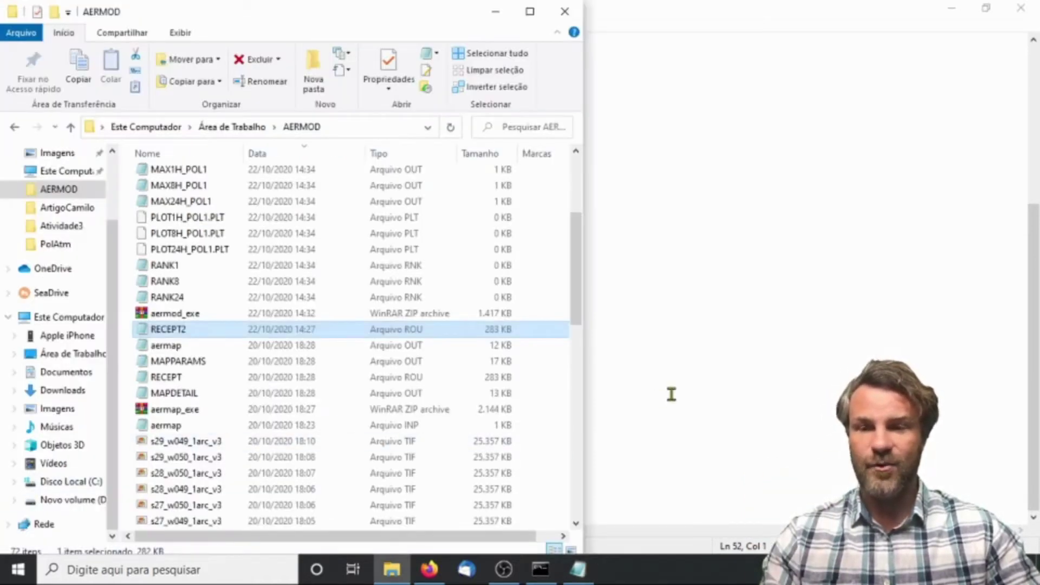
{"action": "left_click", "coordinate": [671, 394]}
{"action": "left_click_drag", "start_coordinate": [266, 492], "coordinate": [3, 491]}
{"action": "key", "text": "ctrl+c"}
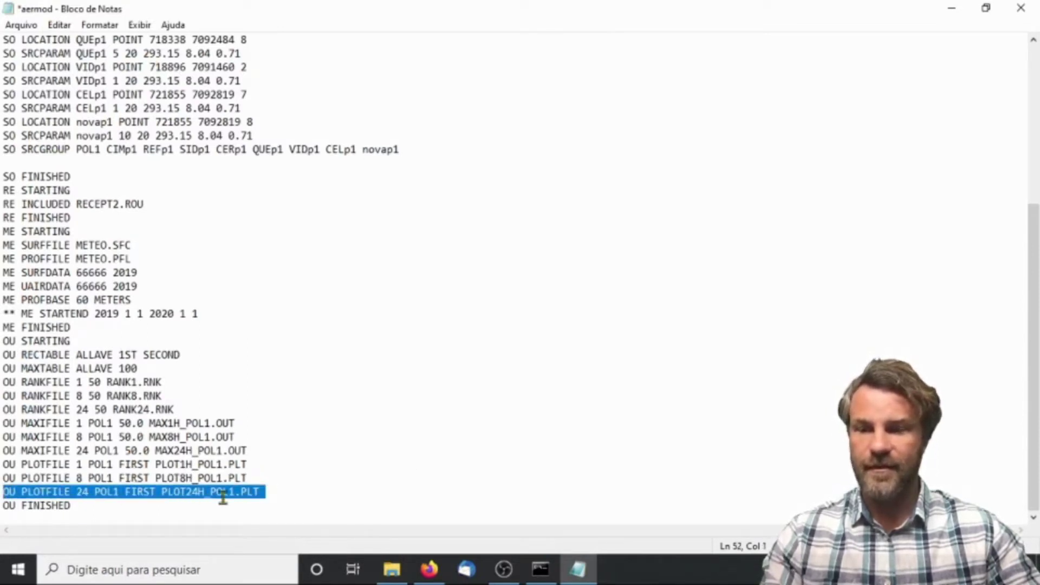
{"action": "left_click", "coordinate": [270, 488]}
{"action": "left_click", "coordinate": [282, 478]}
{"action": "key", "text": "Return"}
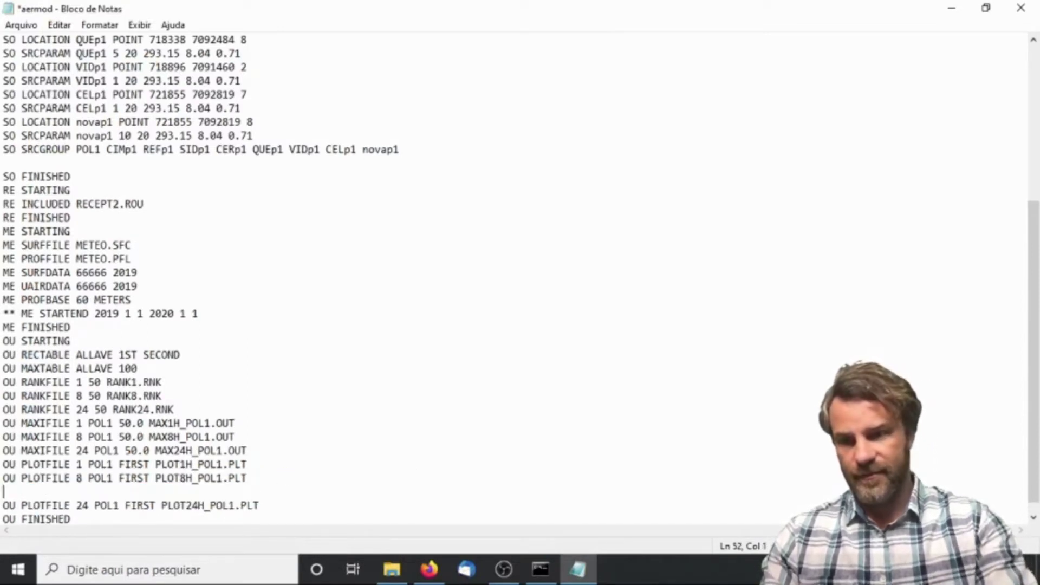
{"action": "key", "text": "BackSpace"}
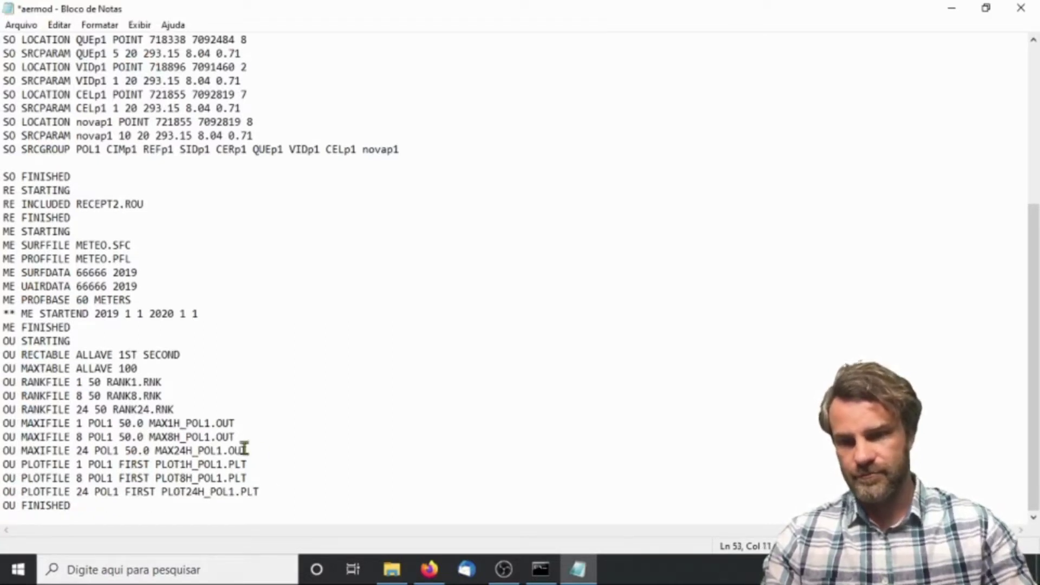
Insert the copied 24-hour PLOTFILE line on a new line directly above OU FINISHED.
{"action": "left_click", "coordinate": [279, 486]}
{"action": "key", "text": "Return"}
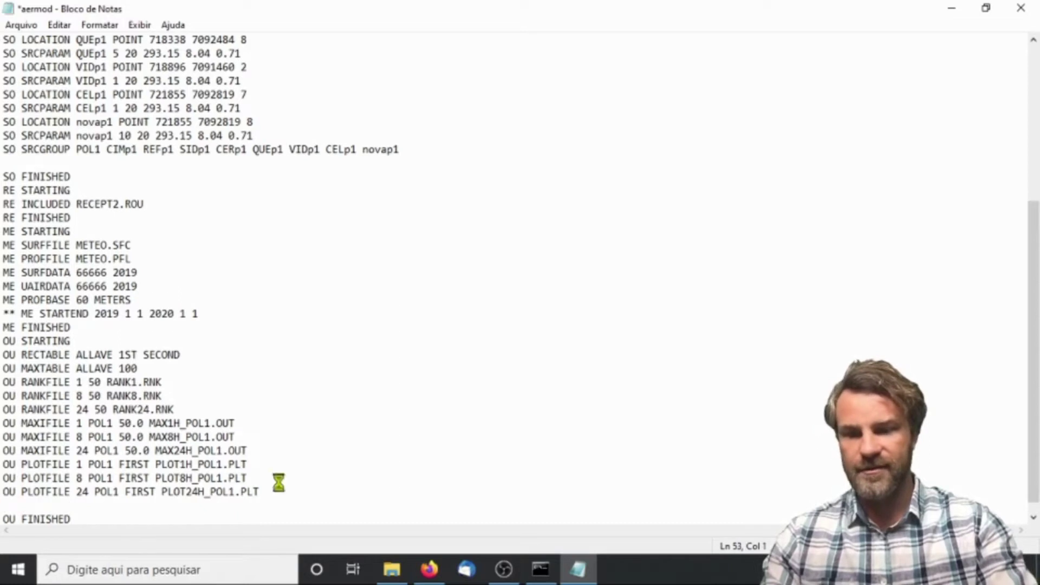
{"action": "key", "text": "ctrl+v"}
{"action": "scroll", "coordinate": [56, 504], "scroll_direction": "down", "scroll_amount": 1}
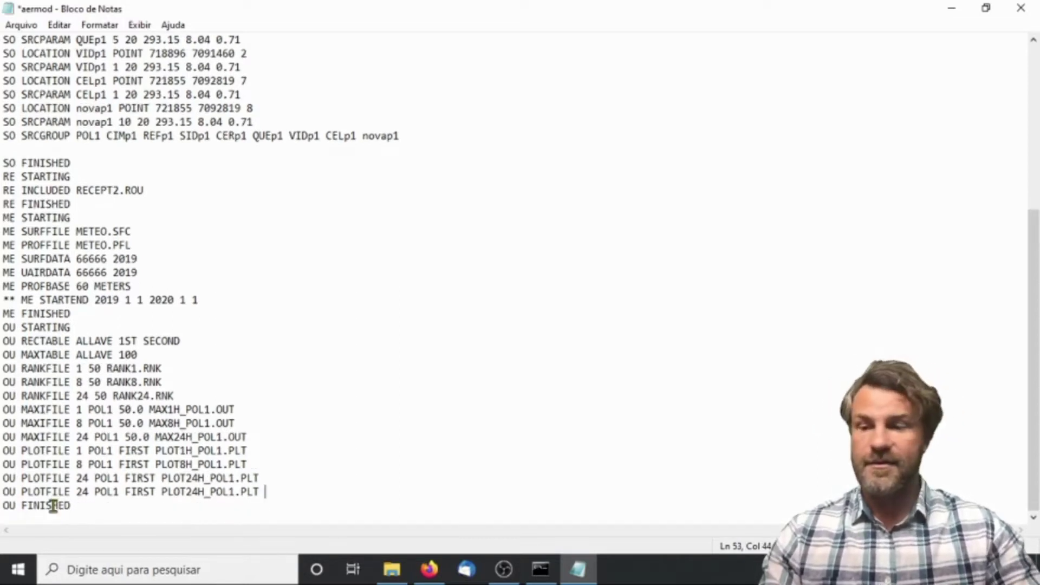
Change the averaging period in the duplicated PLOTFILE line above OU FINISHED to ANNUAL.
{"action": "double_click", "coordinate": [7, 491]}
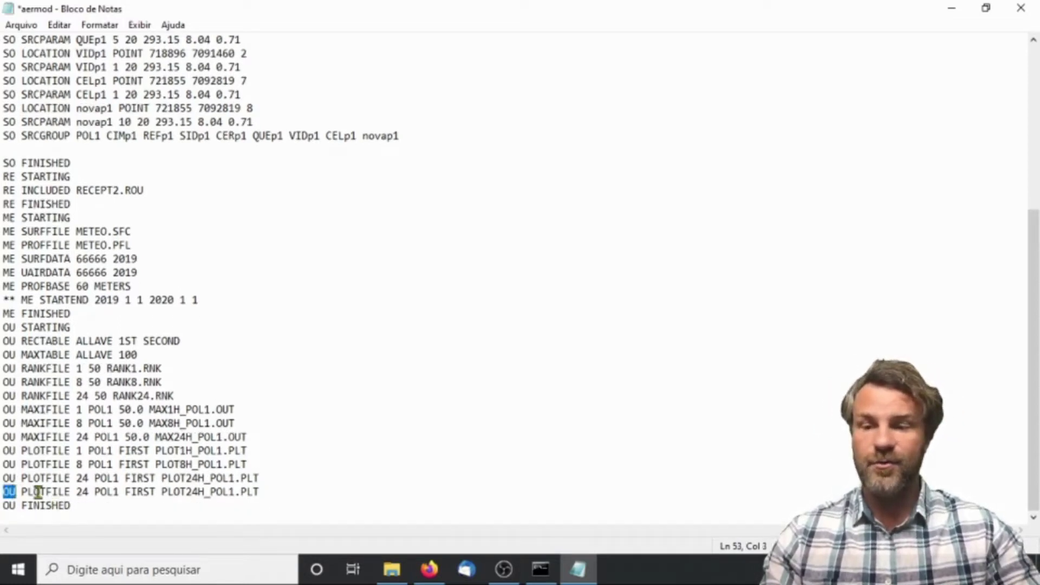
{"action": "double_click", "coordinate": [38, 492]}
{"action": "double_click", "coordinate": [83, 491]}
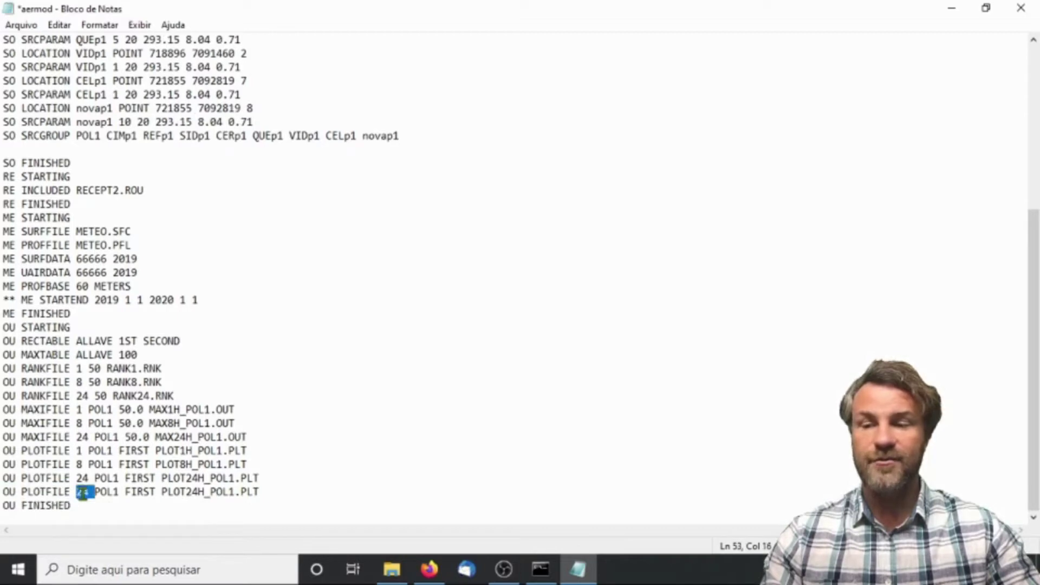
{"action": "type", "text": "ANNUAL"}
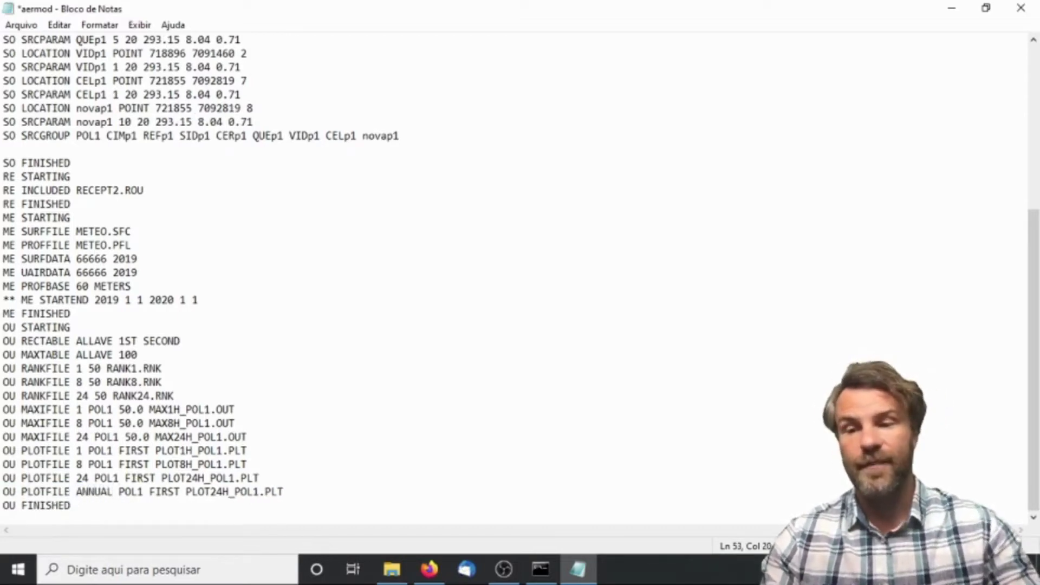
Remove the FIRST keyword from the annual PLOTFILE line, keeping the POL1 source group.
{"action": "double_click", "coordinate": [139, 492]}
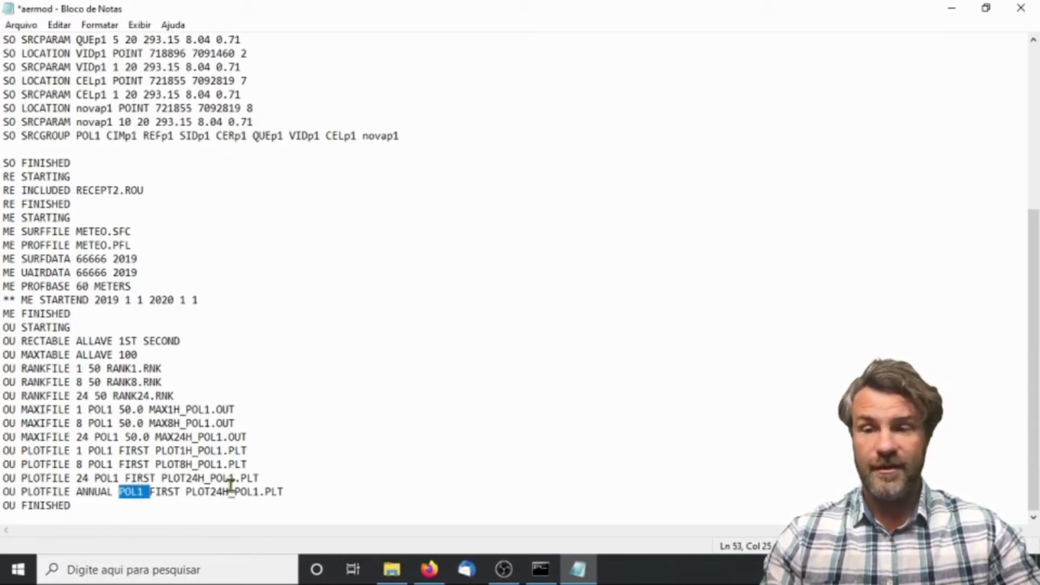
{"action": "double_click", "coordinate": [170, 493]}
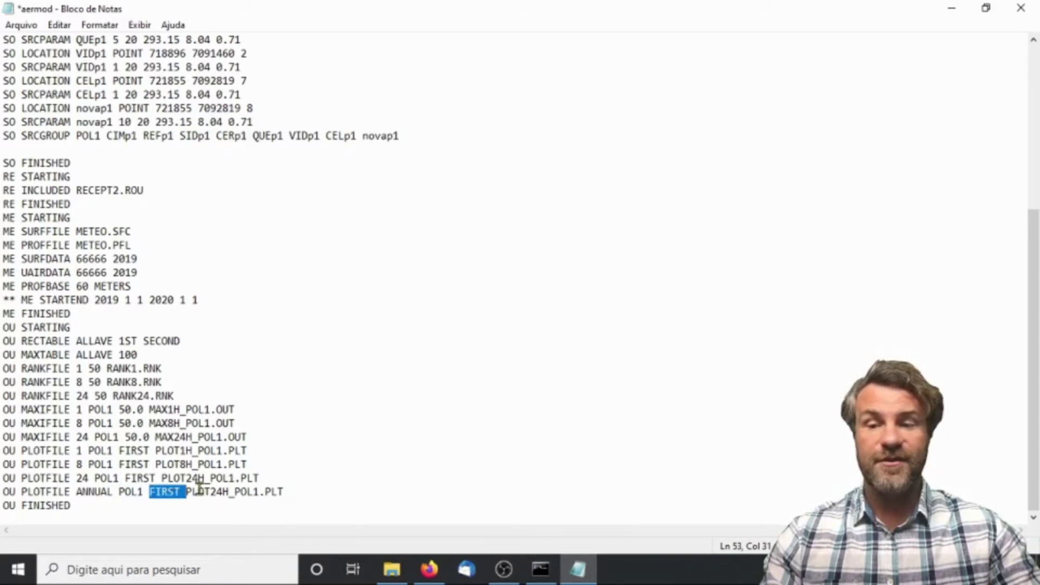
{"action": "key", "text": "Delete"}
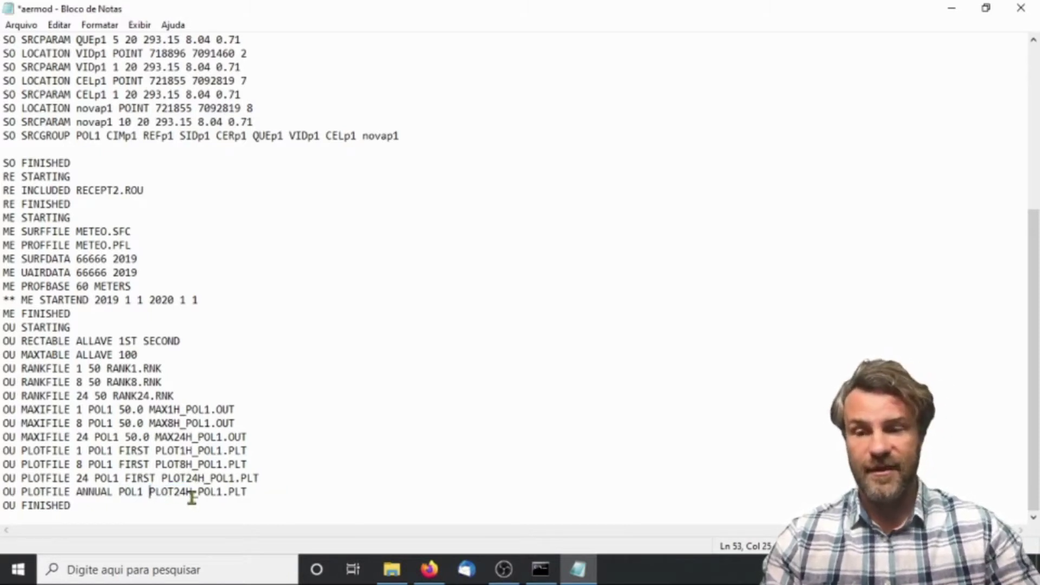
Rename the output file in the annual PLOTFILE line to PLOT_ANNUAL_POL1.PLT.
{"action": "key", "text": "BackSpace"}
{"action": "key", "text": "BackSpace"}
{"action": "key", "text": "BackSpace"}
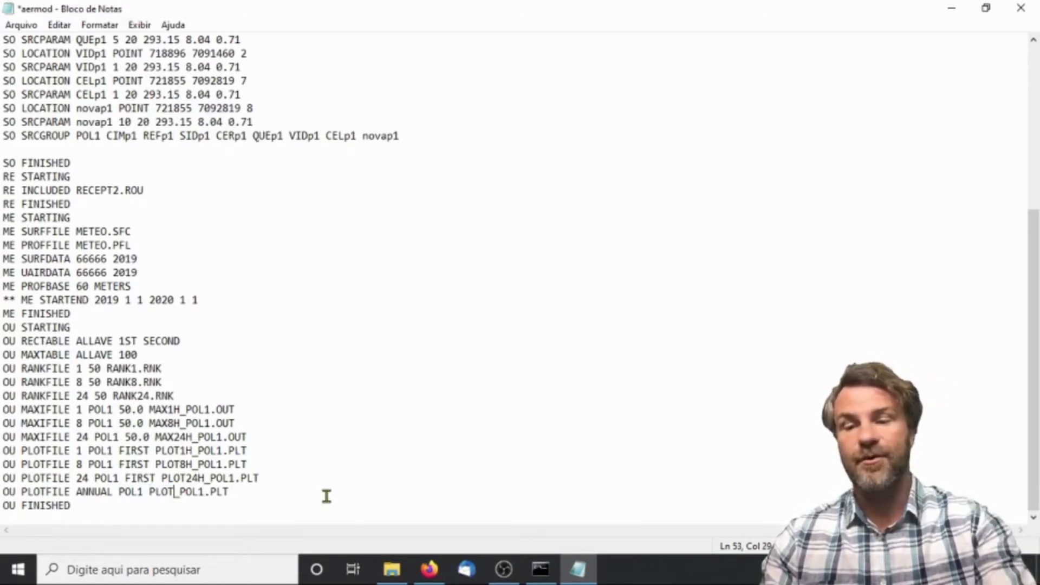
{"action": "type", "text": "_N"}
{"action": "key", "text": "BackSpace"}
{"action": "type", "text": "ANNUAL_"}
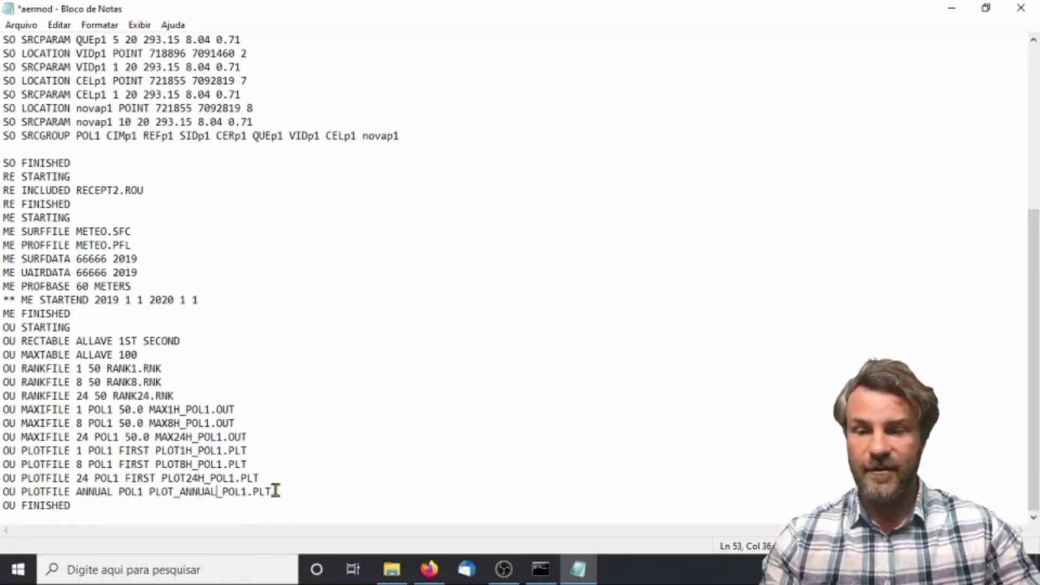
Review the annual PLOTFILE and AVERTIME entries, save aermod.inp and close the file.
{"action": "left_click_drag", "start_coordinate": [272, 491], "coordinate": [5, 492]}
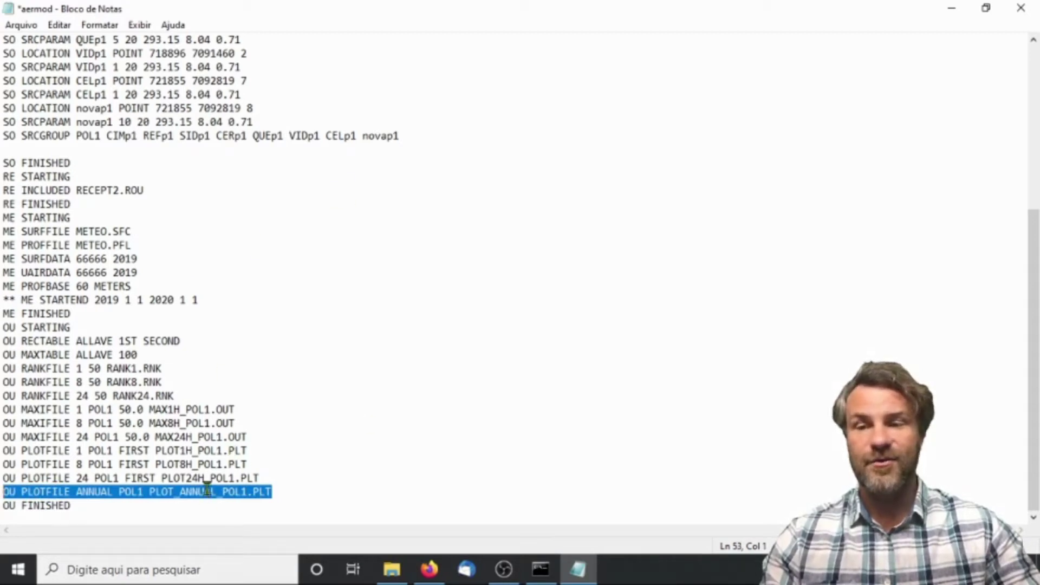
{"action": "mouse_move", "coordinate": [2, 191]}
{"action": "left_mouse_down"}
{"action": "mouse_move", "coordinate": [22, 204]}
{"action": "mouse_move", "coordinate": [11, 190]}
{"action": "left_mouse_up"}
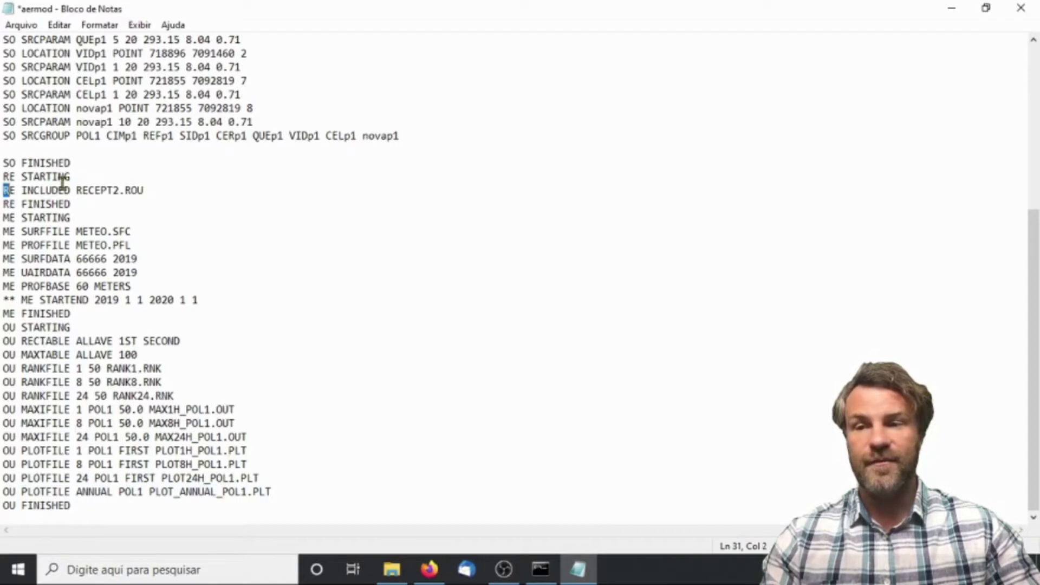
{"action": "scroll", "coordinate": [63, 183], "scroll_direction": "up", "scroll_amount": 6}
{"action": "double_click", "coordinate": [132, 80]}
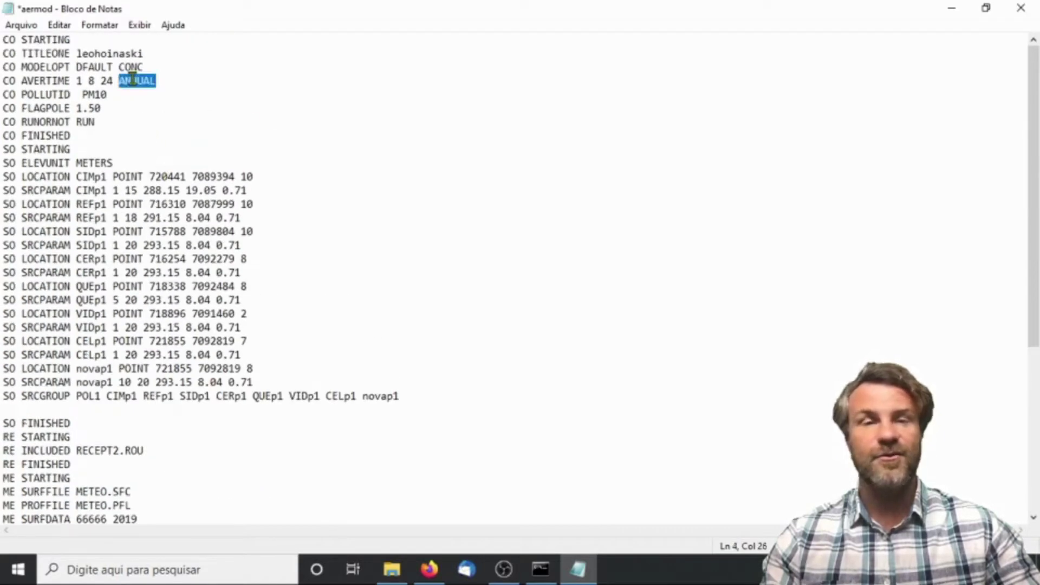
{"action": "left_click", "coordinate": [20, 25]}
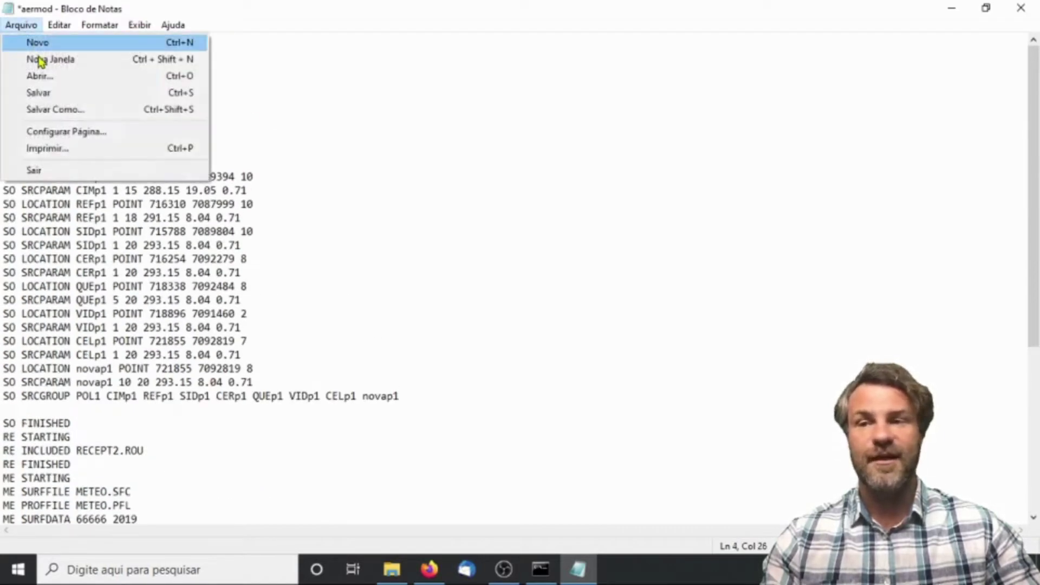
{"action": "left_click", "coordinate": [55, 95]}
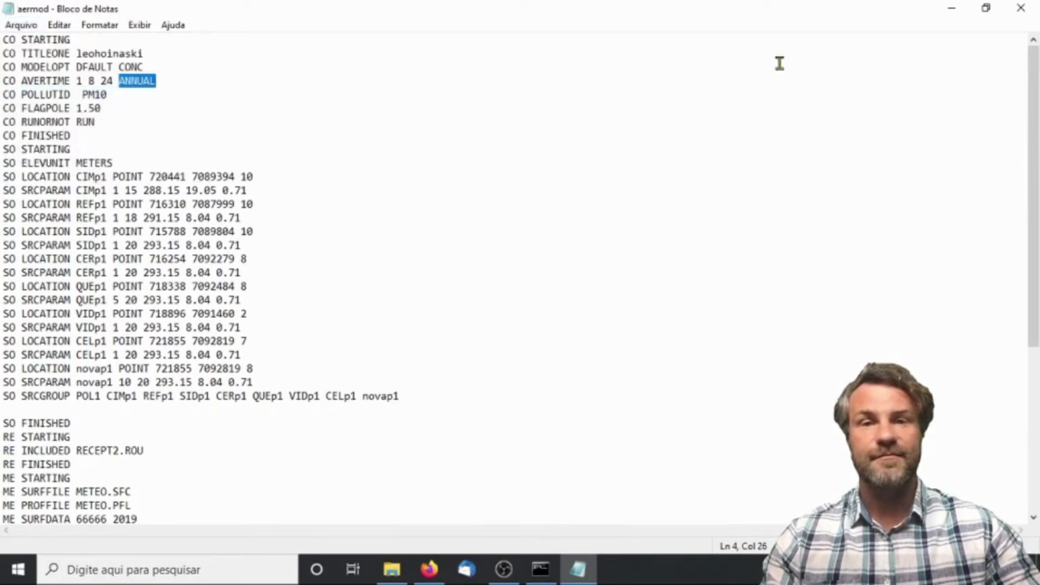
{"action": "left_click", "coordinate": [1021, 7]}
Switch to the Command Prompt and run aermod.exe again from the AERMOD folder.
{"action": "left_click", "coordinate": [541, 569]}
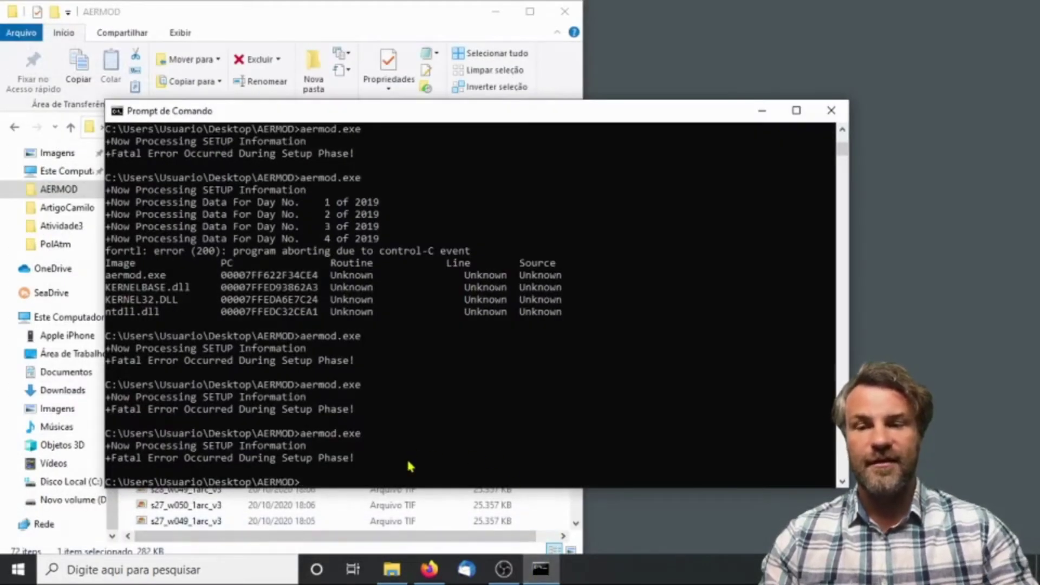
{"action": "key", "text": "Up"}
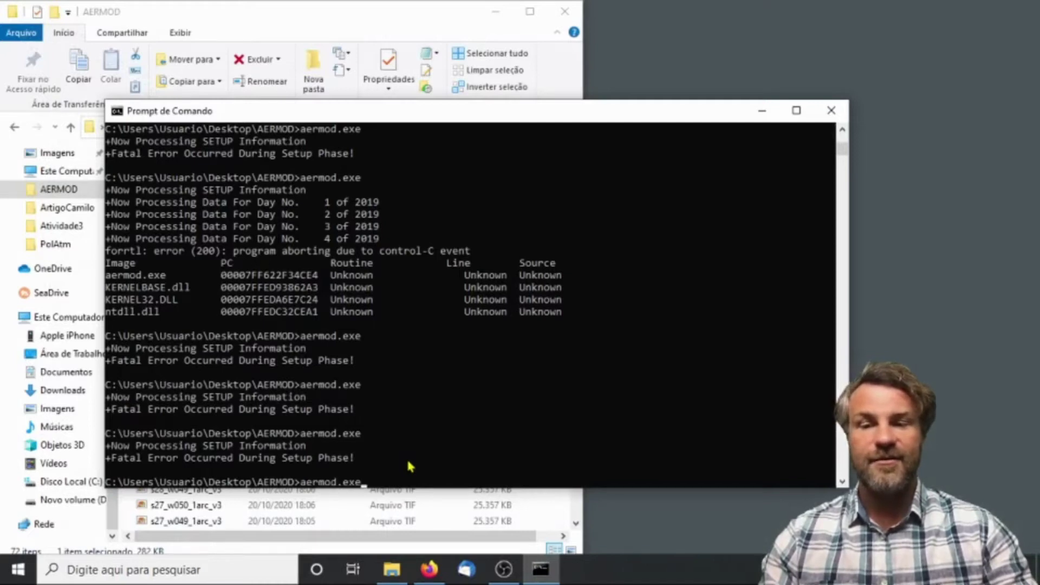
{"action": "key", "text": "Return"}
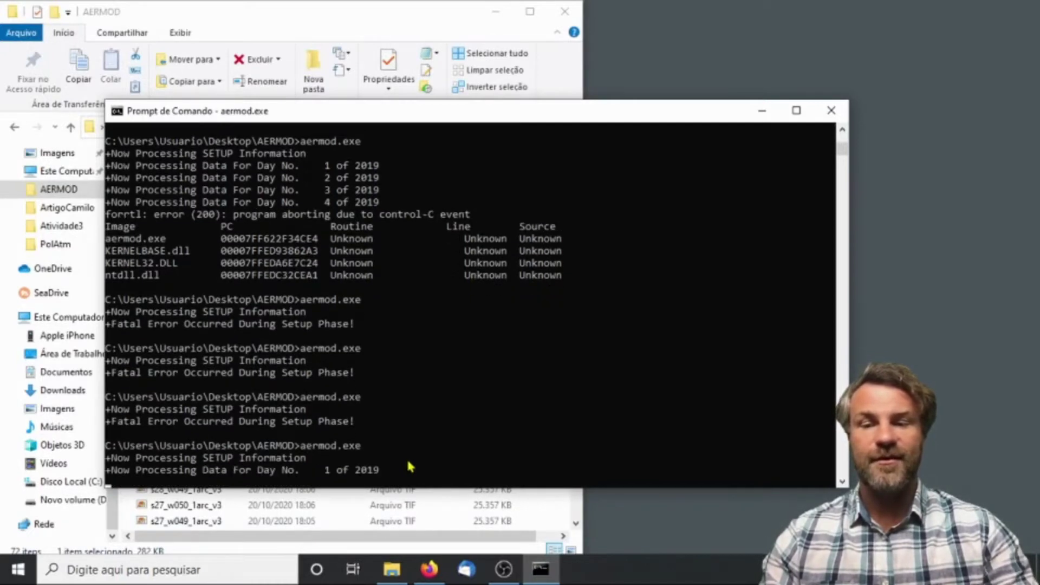
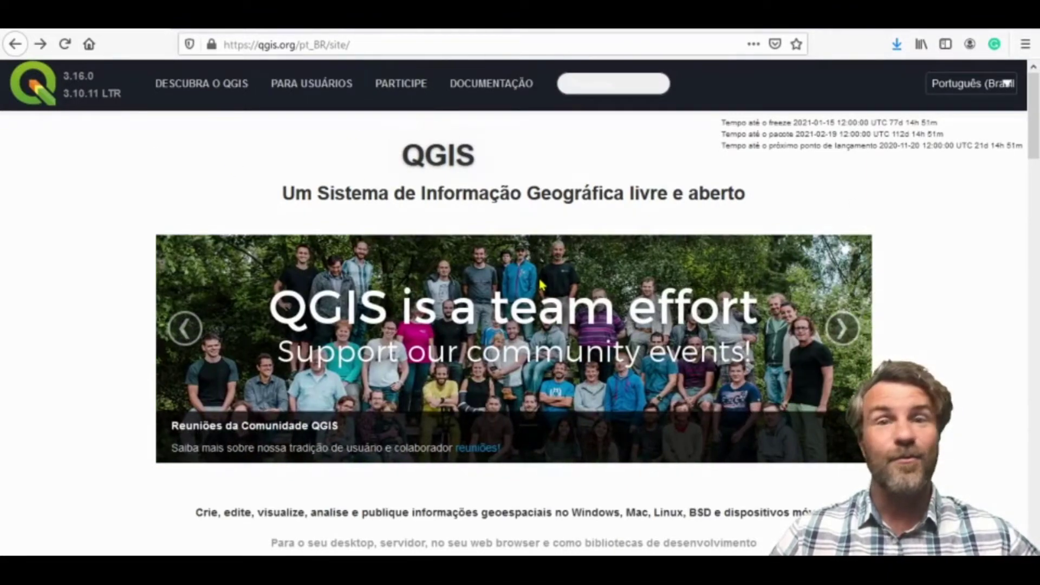
Open the QGIS download page and go to the Windows installers.
{"action": "scroll", "coordinate": [582, 309], "scroll_direction": "down", "scroll_amount": 5}
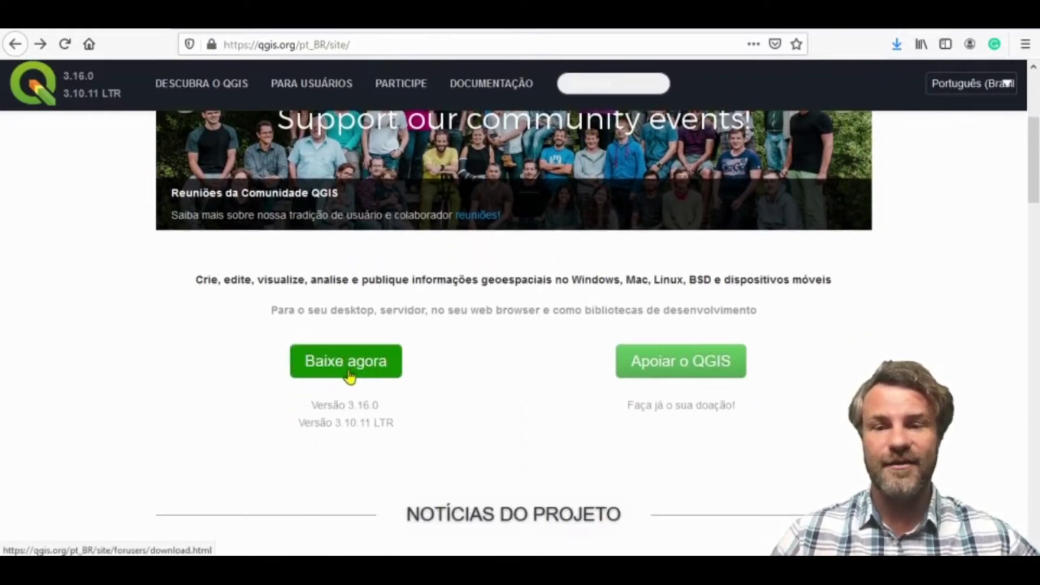
{"action": "left_click", "coordinate": [349, 375]}
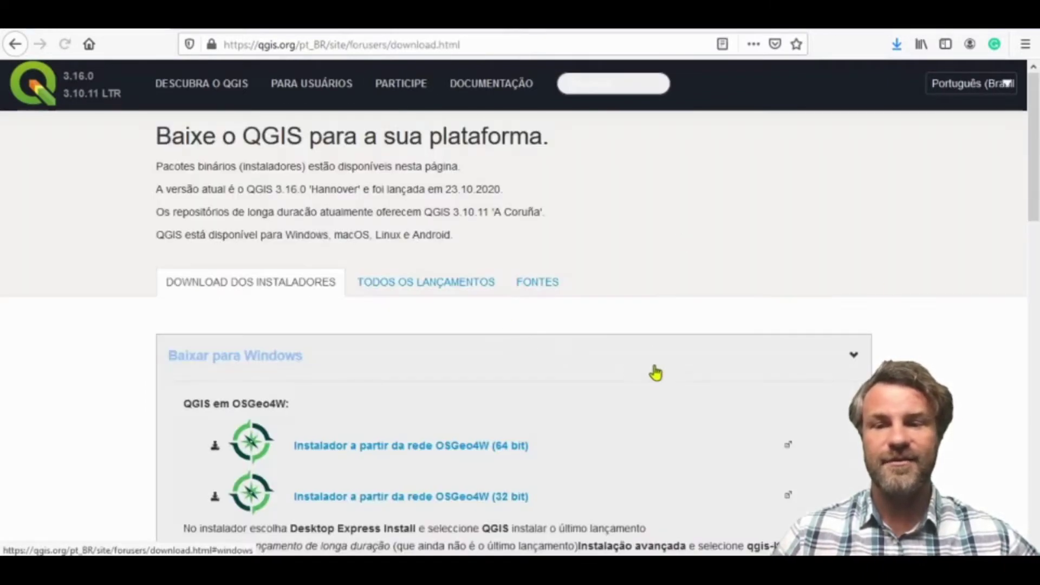
{"action": "scroll", "coordinate": [677, 379], "scroll_direction": "down", "scroll_amount": 2}
{"action": "scroll", "coordinate": [699, 390], "scroll_direction": "down", "scroll_amount": 2}
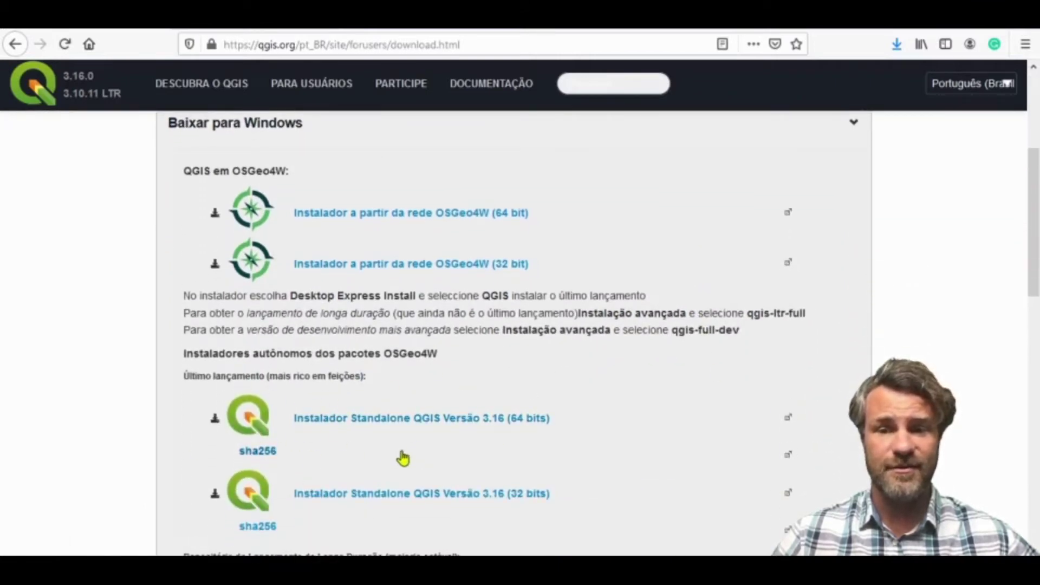
Request the 64-bit QGIS 3.10 standalone installer from the long-term release section and cancel the save prompt.
{"action": "scroll", "coordinate": [402, 458], "scroll_direction": "down", "scroll_amount": 3}
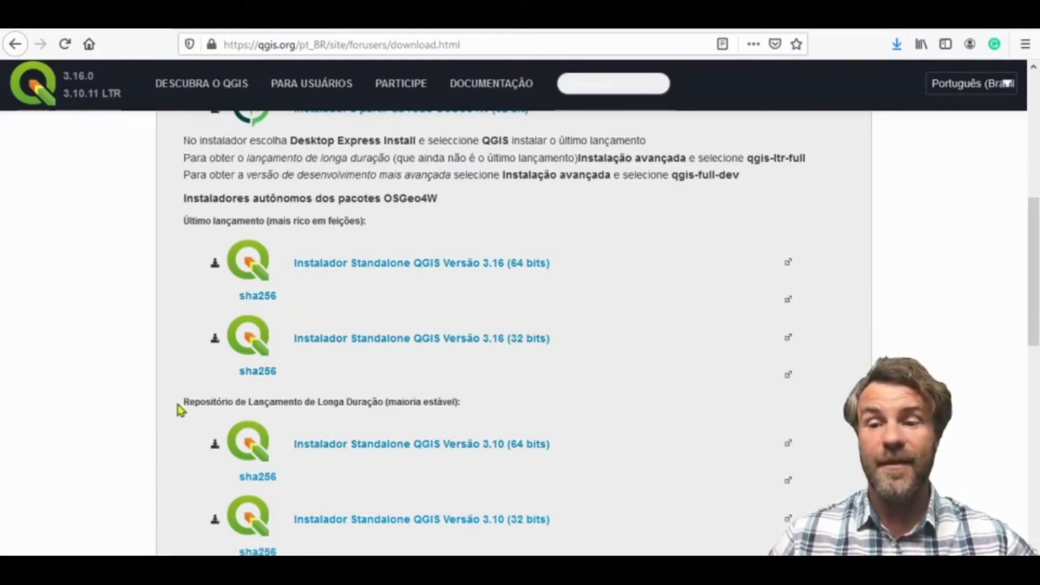
{"action": "left_click_drag", "start_coordinate": [182, 405], "coordinate": [468, 409]}
{"action": "left_click", "coordinate": [470, 411]}
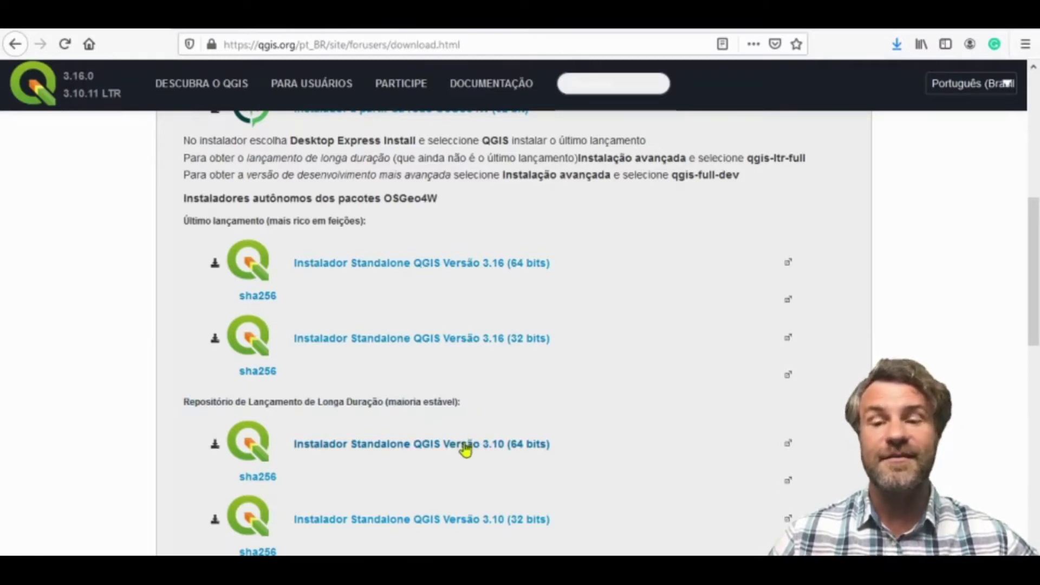
{"action": "scroll", "coordinate": [268, 457], "scroll_direction": "down", "scroll_amount": 3}
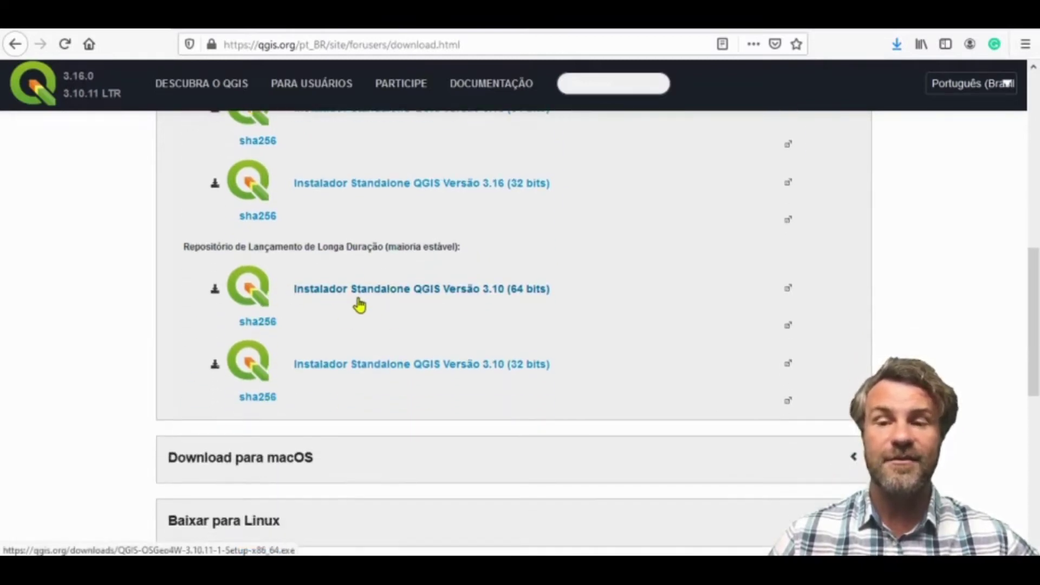
{"action": "left_click", "coordinate": [361, 291]}
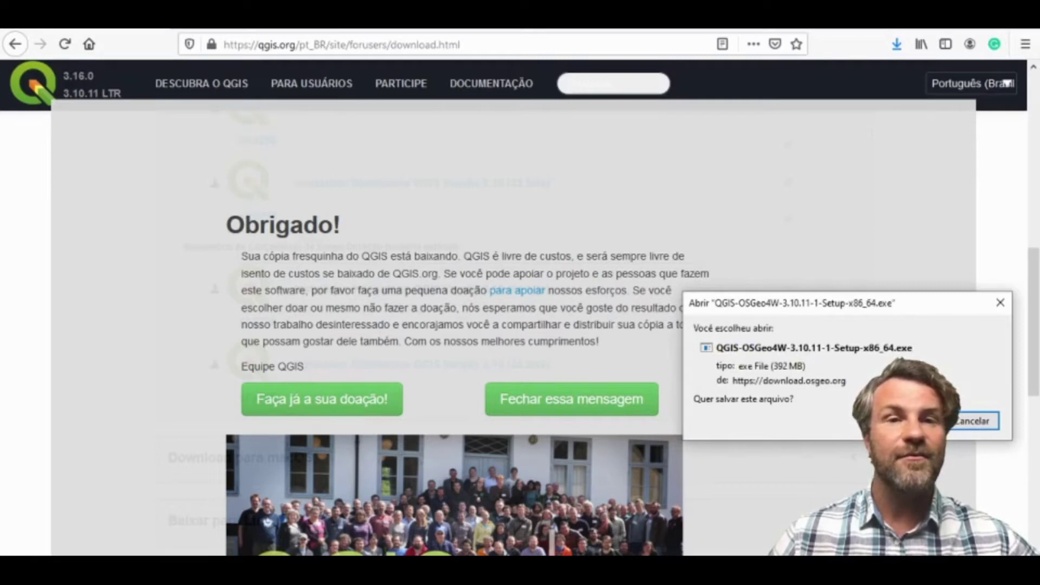
{"action": "left_click", "coordinate": [991, 420]}
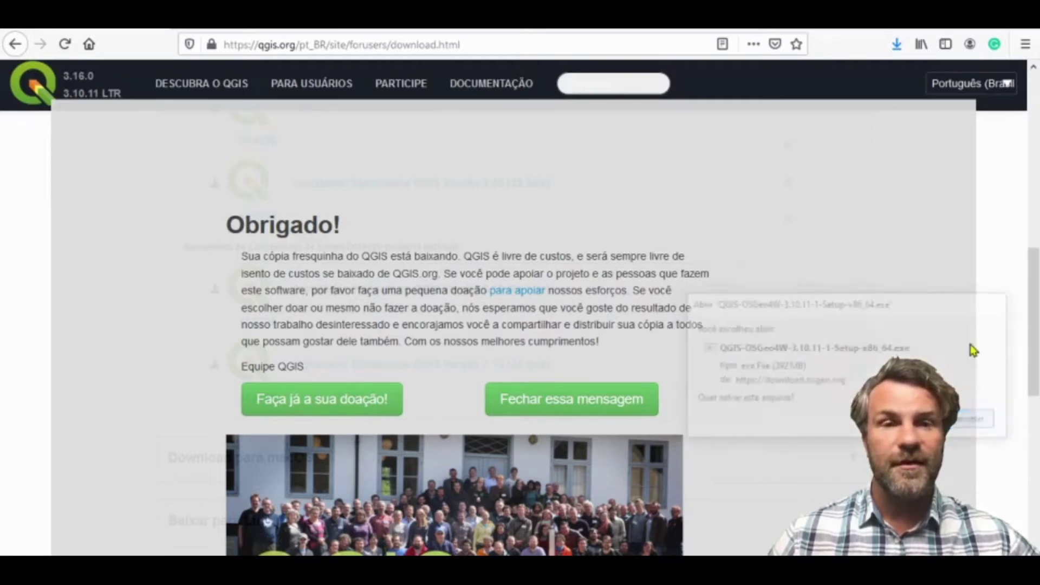
Launch the downloaded QGIS-OSGeo4W-3.10.11-1-Setup-x86_64.exe installer and accept its license agreement.
{"action": "left_click", "coordinate": [896, 43]}
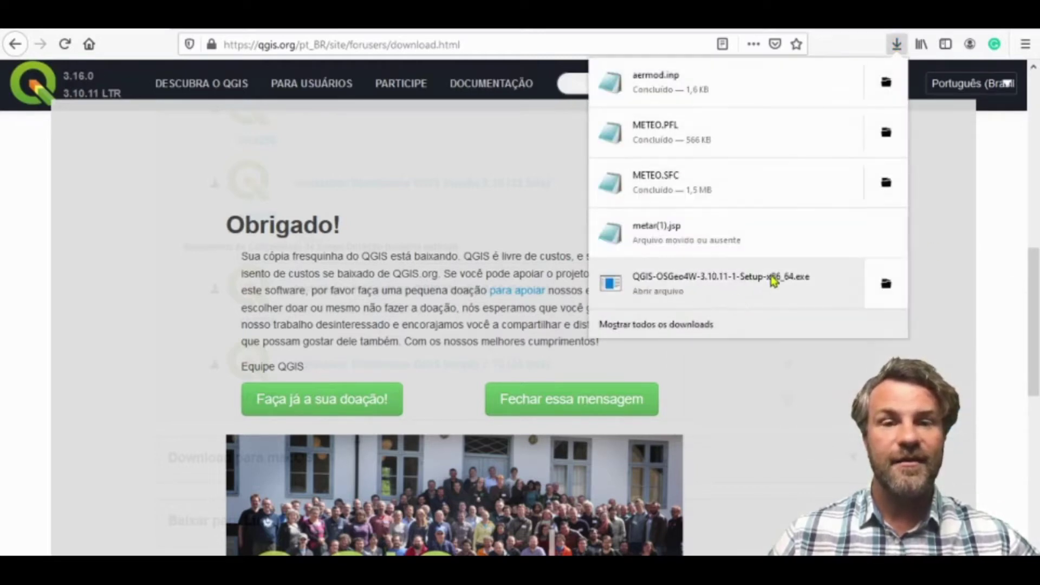
{"action": "left_click", "coordinate": [681, 293]}
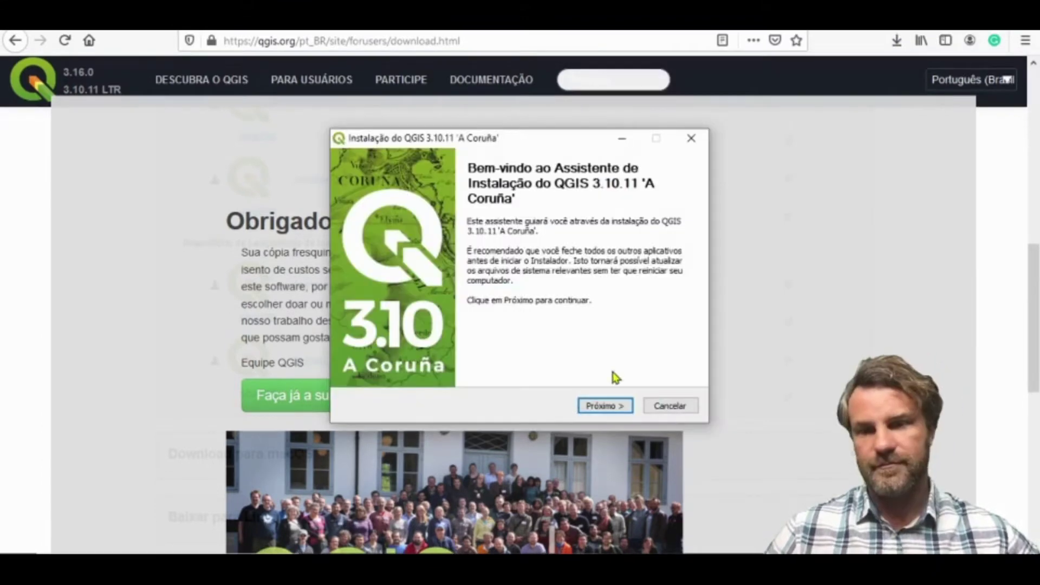
{"action": "left_click", "coordinate": [611, 408]}
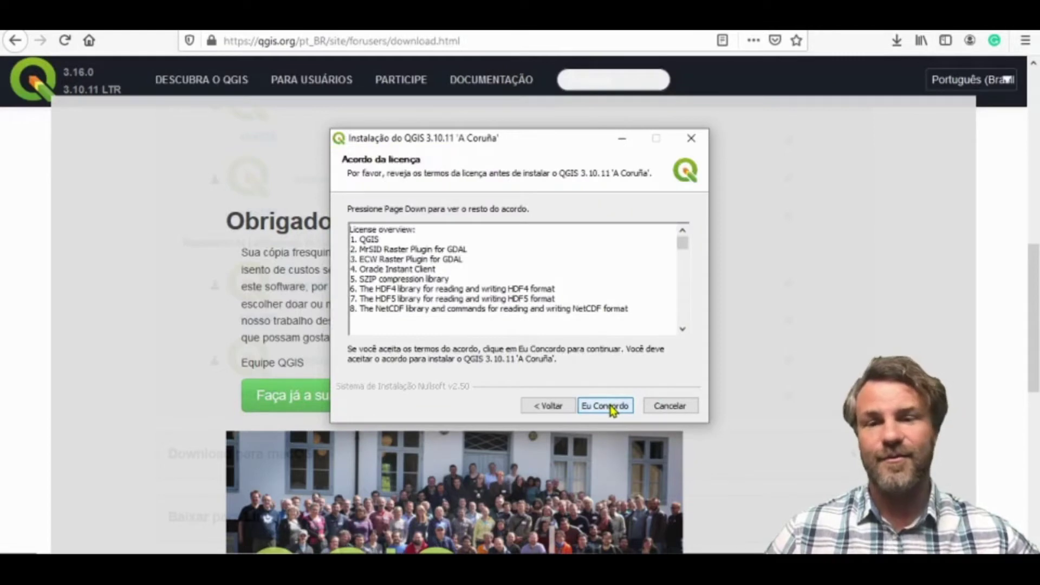
{"action": "left_click", "coordinate": [606, 407]}
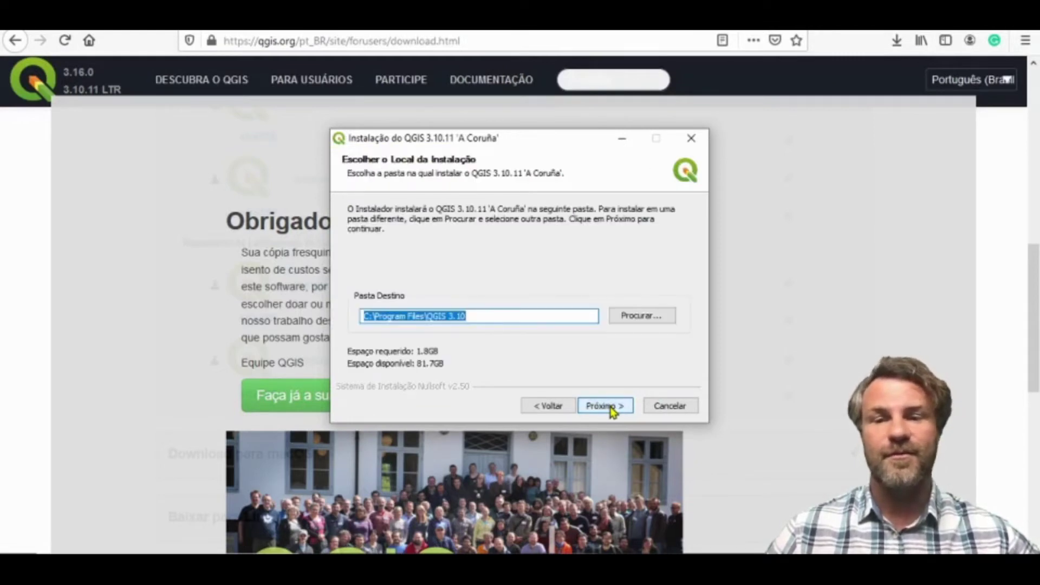
Install only the QGIS component into C:\Program Files\QGIS 3.10 and finish the setup wizard.
{"action": "left_click", "coordinate": [606, 406]}
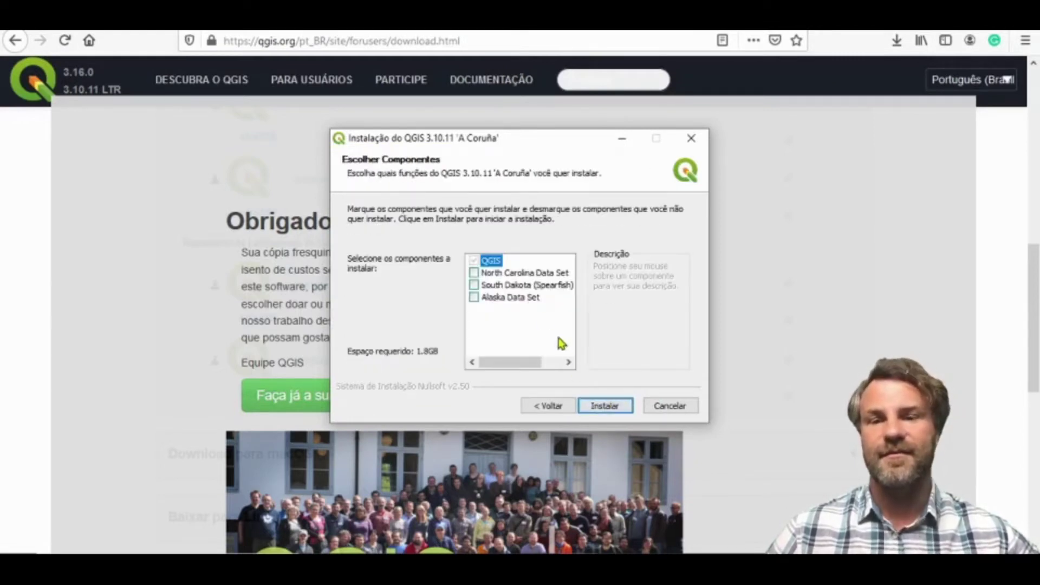
{"action": "left_click", "coordinate": [604, 408]}
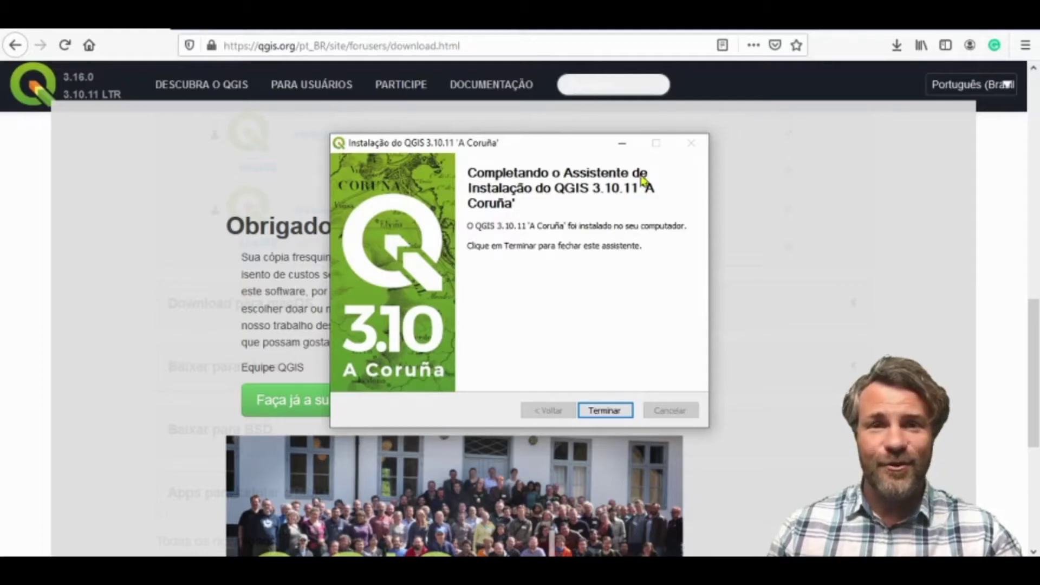
{"action": "left_click", "coordinate": [606, 413]}
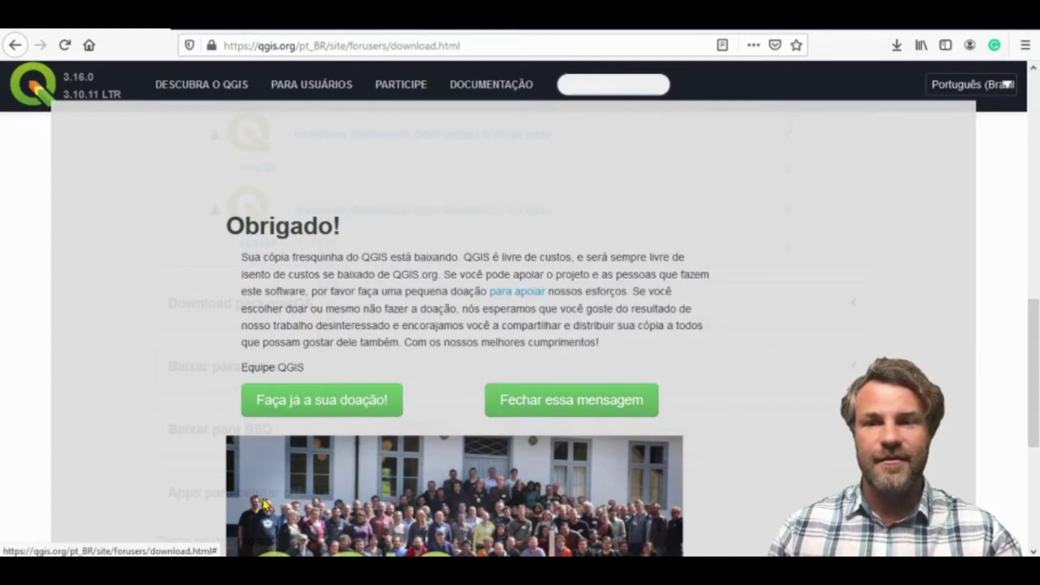
Find the installed QGIS Desktop 3.10.11 application by searching the computer for QGI.
{"action": "key", "text": "super"}
{"action": "type", "text": "QGI"}
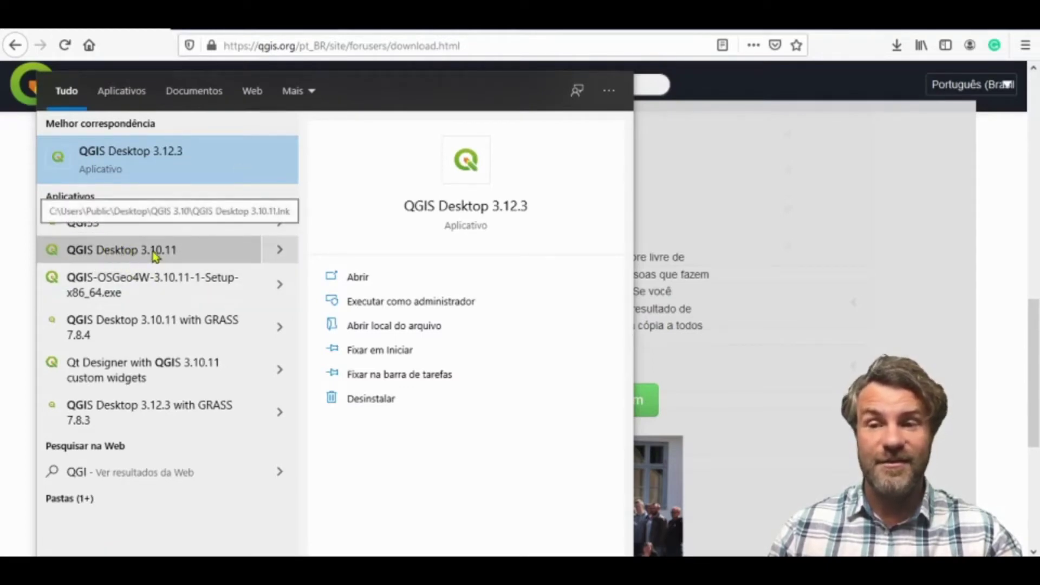
{"action": "right_click", "coordinate": [120, 251]}
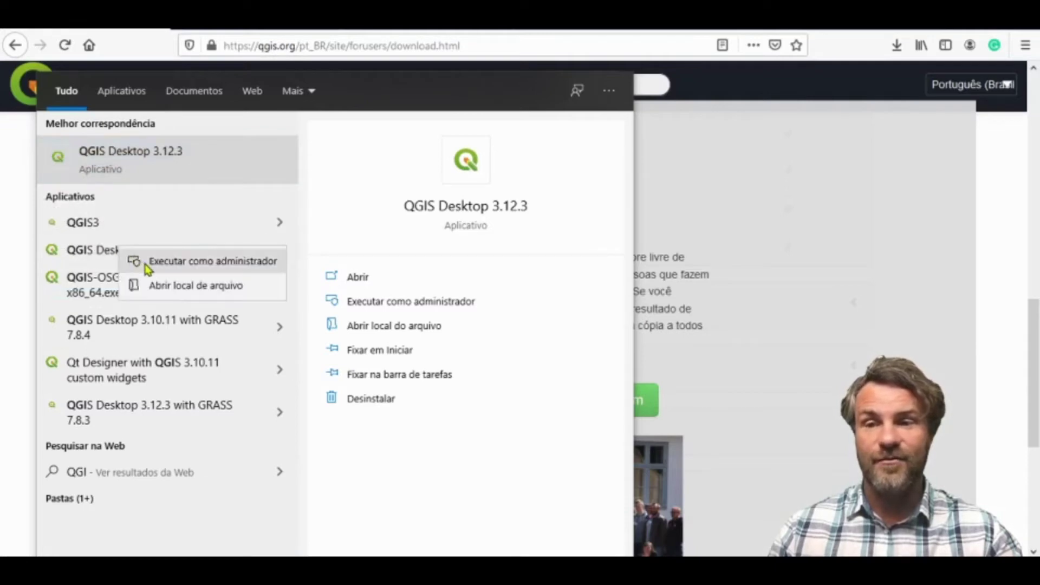
{"action": "key", "text": "Escape"}
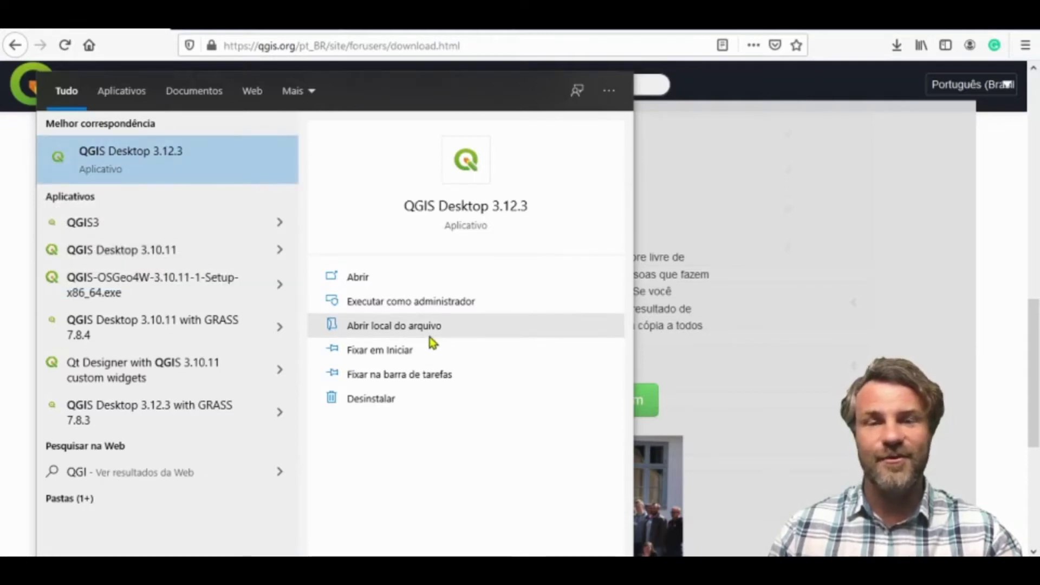
{"action": "key", "text": "Escape"}
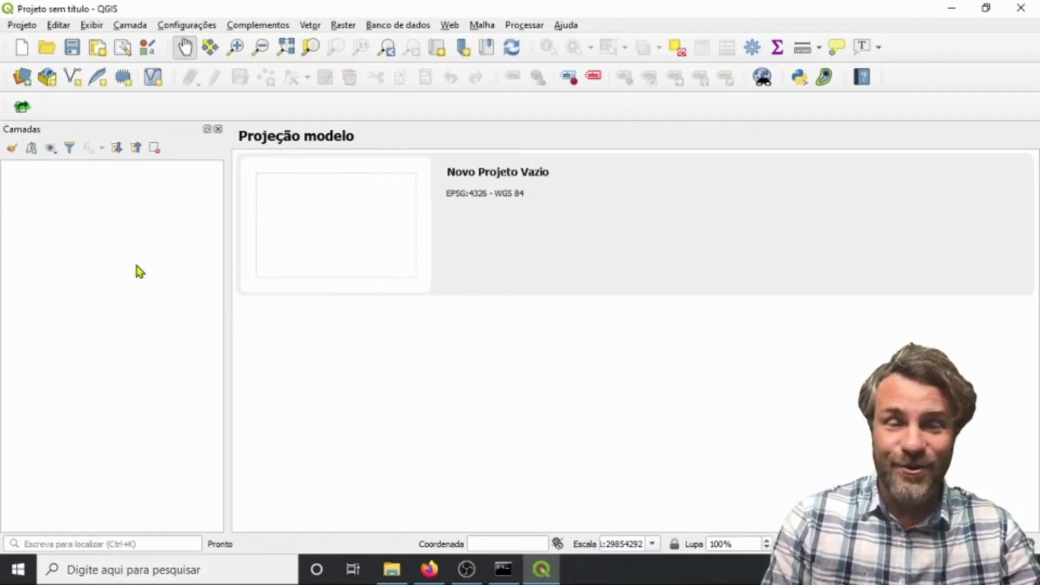
Start adding a raster layer from a file and browse for its raster dataset.
{"action": "left_click", "coordinate": [130, 25]}
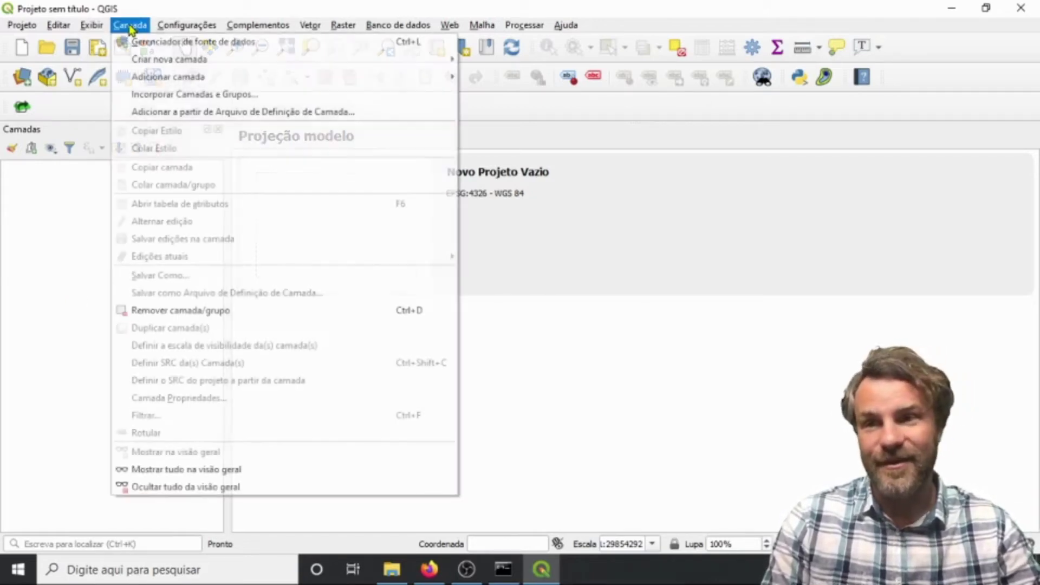
{"action": "mouse_move", "coordinate": [170, 64]}
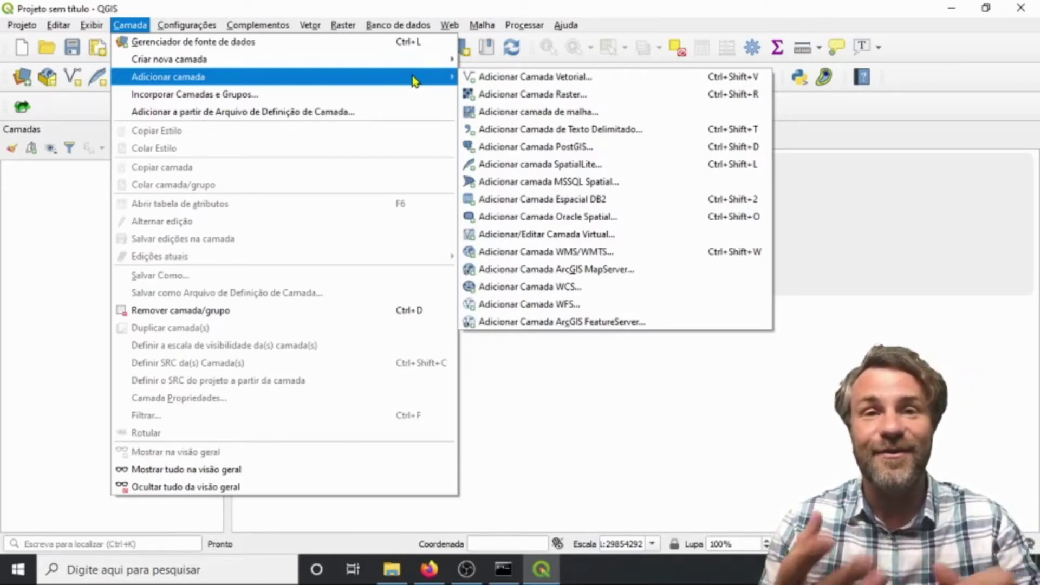
{"action": "left_click", "coordinate": [505, 96]}
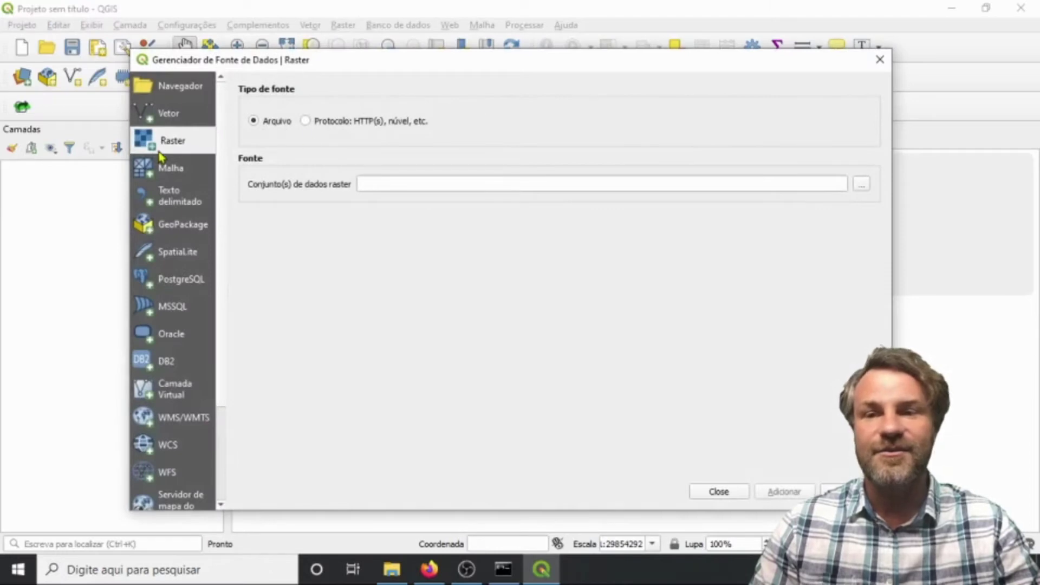
{"action": "left_click", "coordinate": [861, 184]}
Add the six elevation TIF rasters, s27_w049_1arc_v3 through s29_w050_1arc_v3, from the AERMOD folder to the project.
{"action": "scroll", "coordinate": [355, 210], "scroll_direction": "down", "scroll_amount": 2}
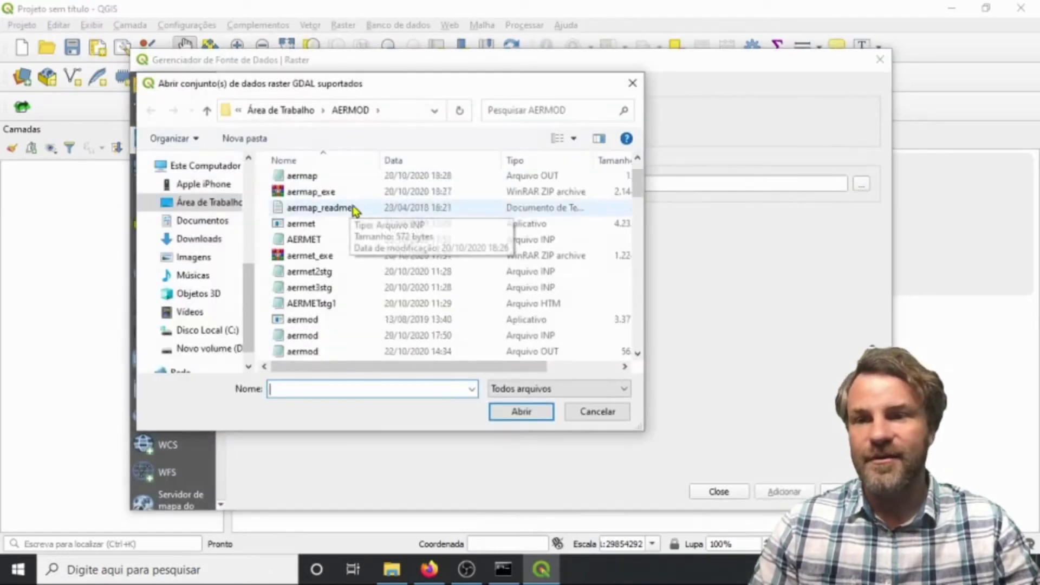
{"action": "scroll", "coordinate": [355, 210], "scroll_direction": "down", "scroll_amount": 10}
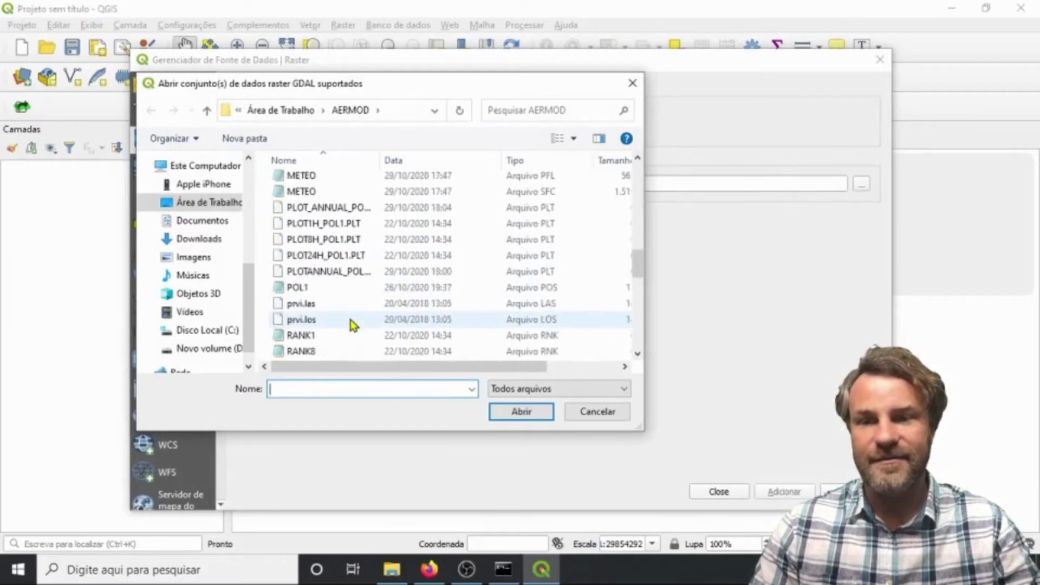
{"action": "scroll", "coordinate": [350, 319], "scroll_direction": "down", "scroll_amount": 5}
{"action": "scroll", "coordinate": [350, 324], "scroll_direction": "up", "scroll_amount": 1}
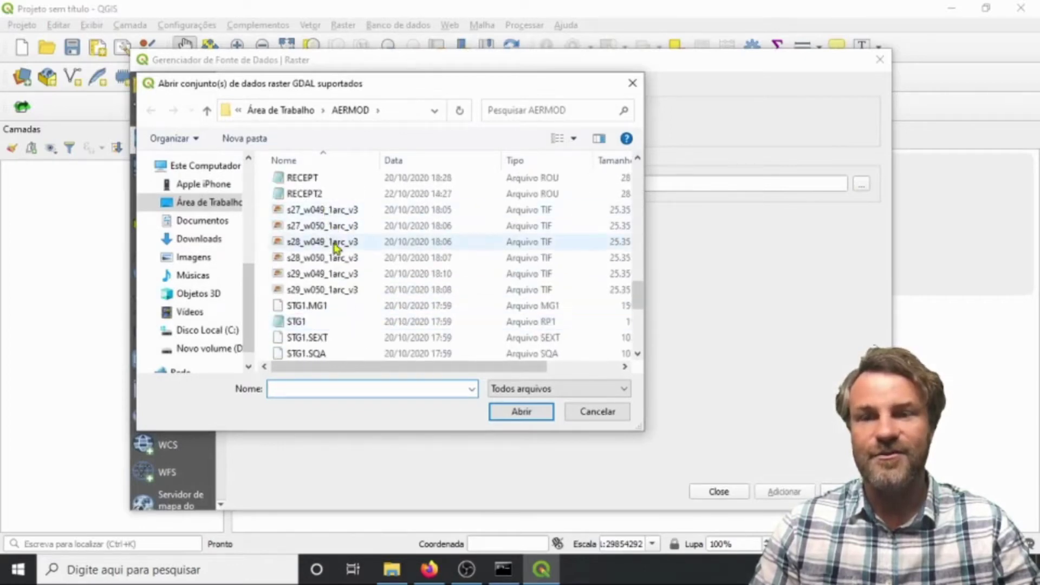
{"action": "left_click", "coordinate": [349, 213]}
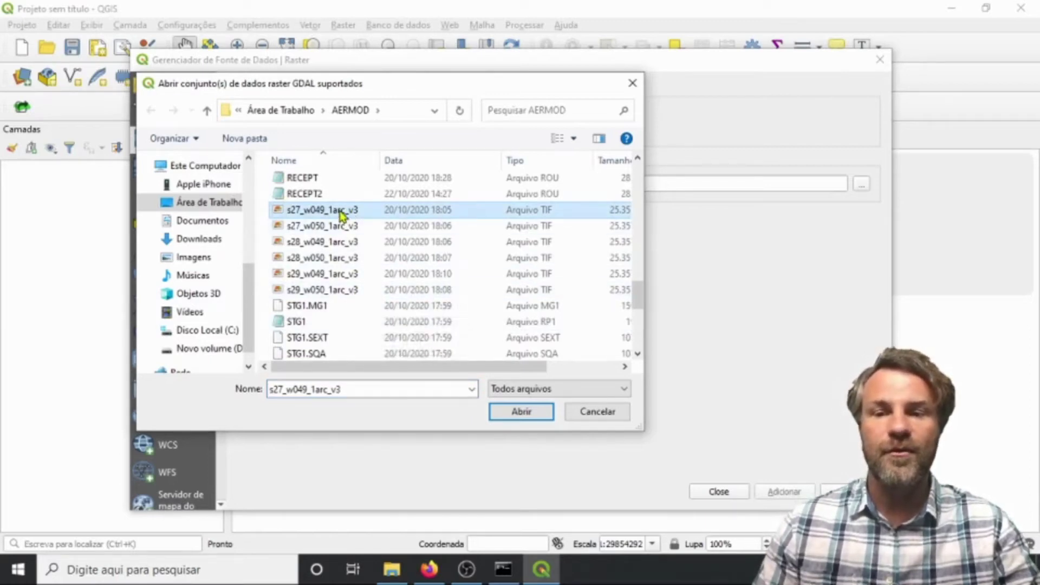
{"action": "left_click", "coordinate": [356, 295], "text": "shift"}
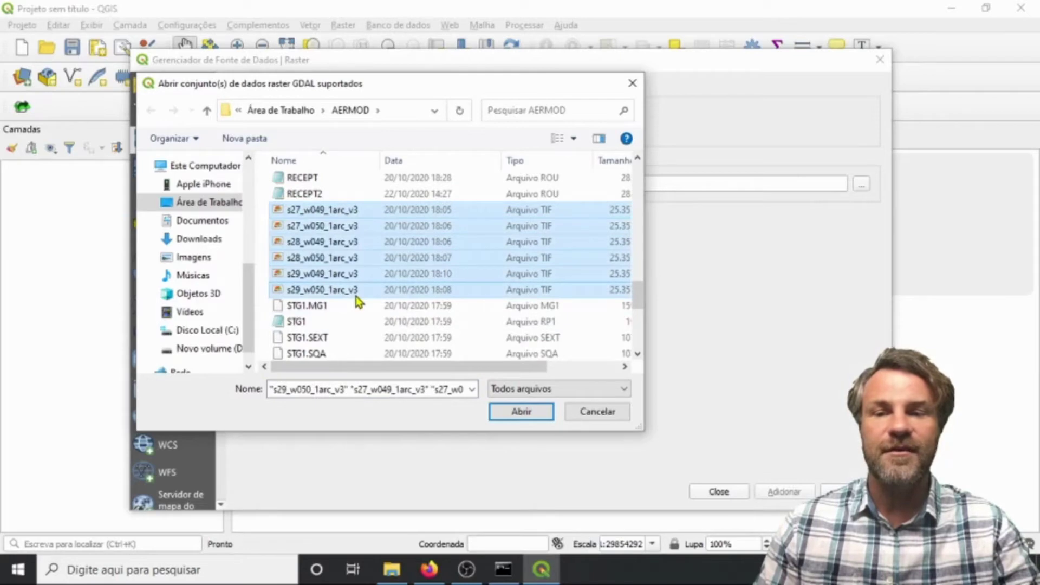
{"action": "left_click", "coordinate": [532, 411]}
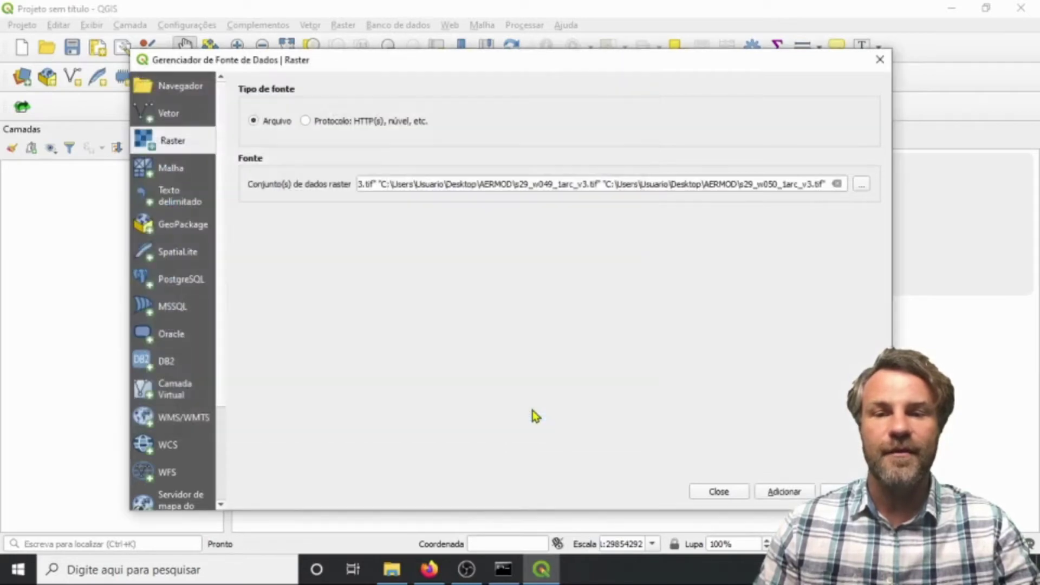
{"action": "left_click", "coordinate": [778, 493]}
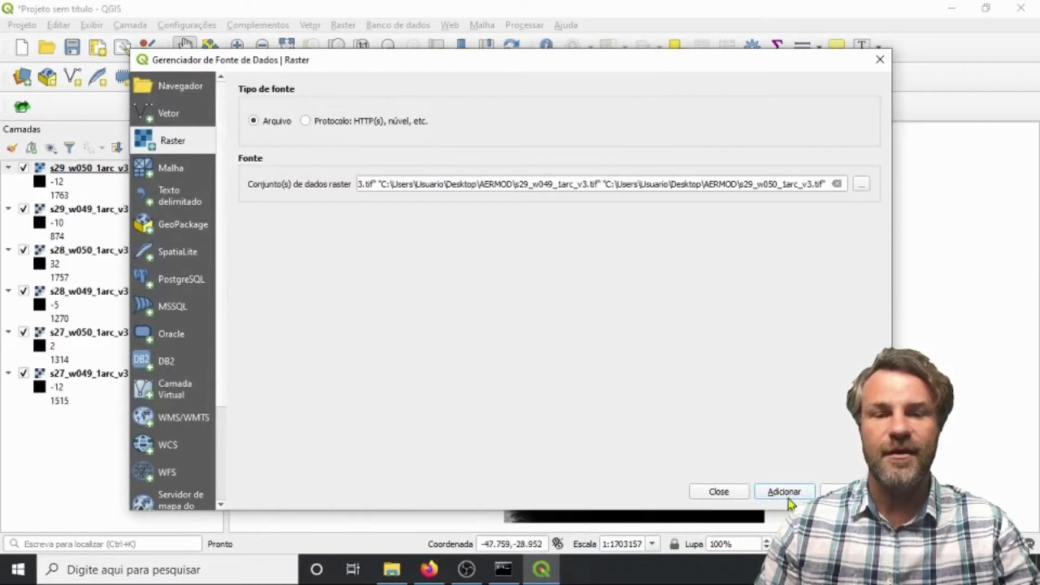
{"action": "left_click", "coordinate": [720, 492]}
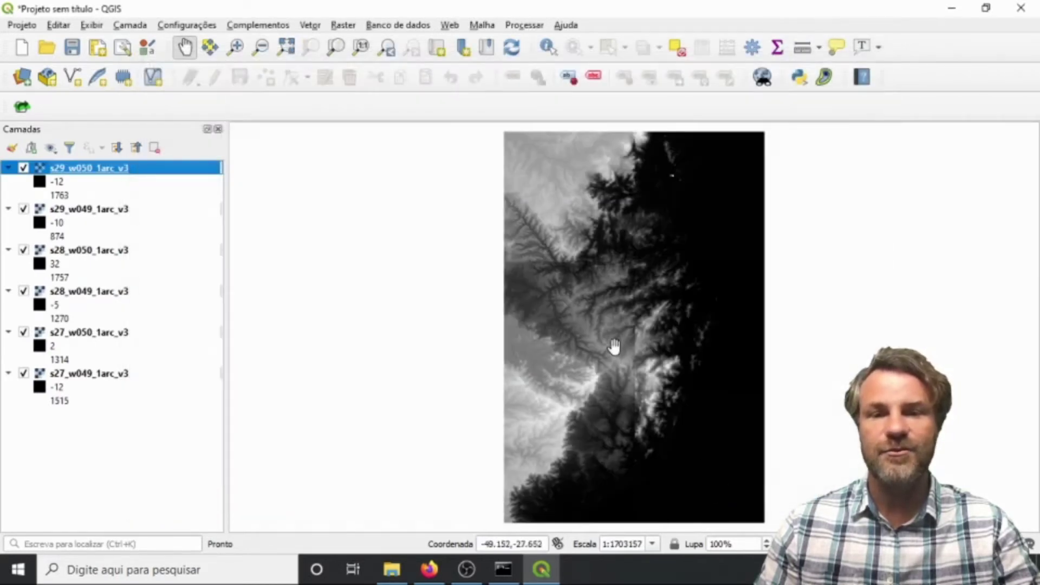
{"action": "scroll", "coordinate": [613, 346], "scroll_direction": "down", "scroll_amount": 1}
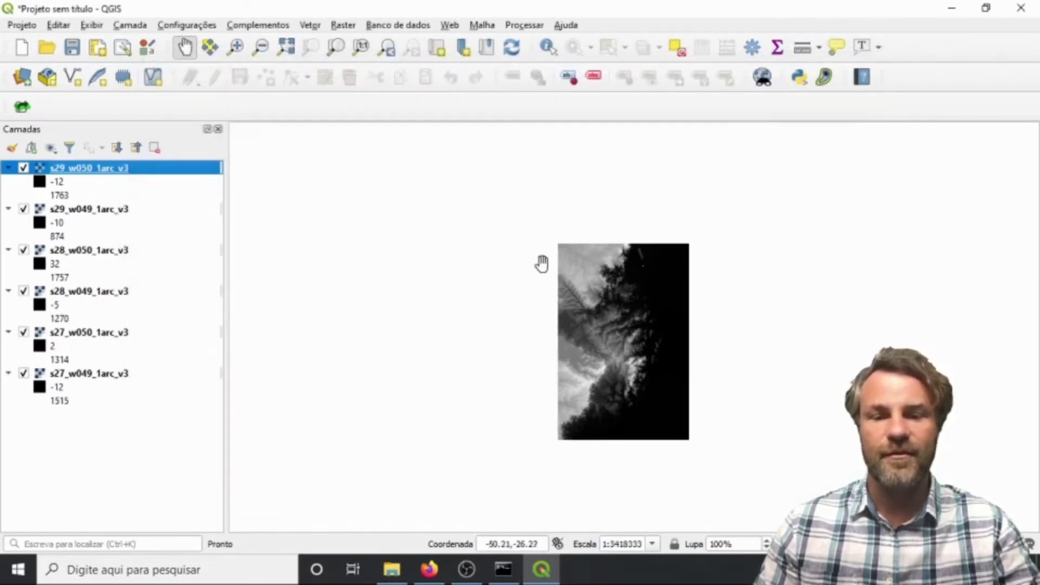
{"action": "scroll", "coordinate": [669, 346], "scroll_direction": "up", "scroll_amount": 1}
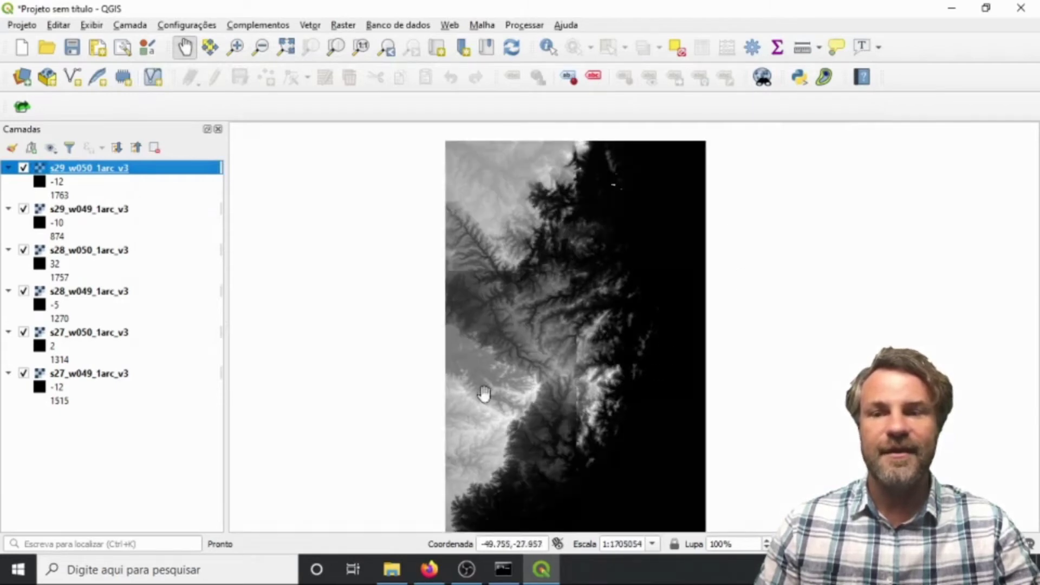
{"action": "scroll", "coordinate": [562, 355], "scroll_direction": "down", "scroll_amount": 1}
{"action": "left_click_drag", "start_coordinate": [560, 355], "coordinate": [530, 342]}
{"action": "scroll", "coordinate": [504, 292], "scroll_direction": "up", "scroll_amount": 1}
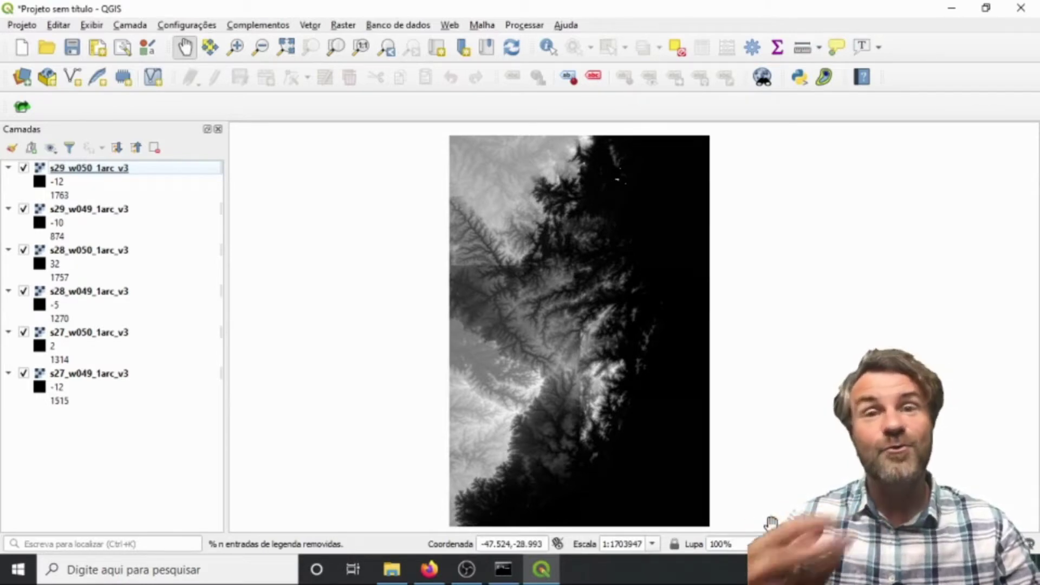
Switch to the AERMOD folder in File Explorer and open the AERMOD_SOURCEnovo.xlsx spreadsheet in LibreOffice Calc.
{"action": "mouse_move", "coordinate": [399, 581]}
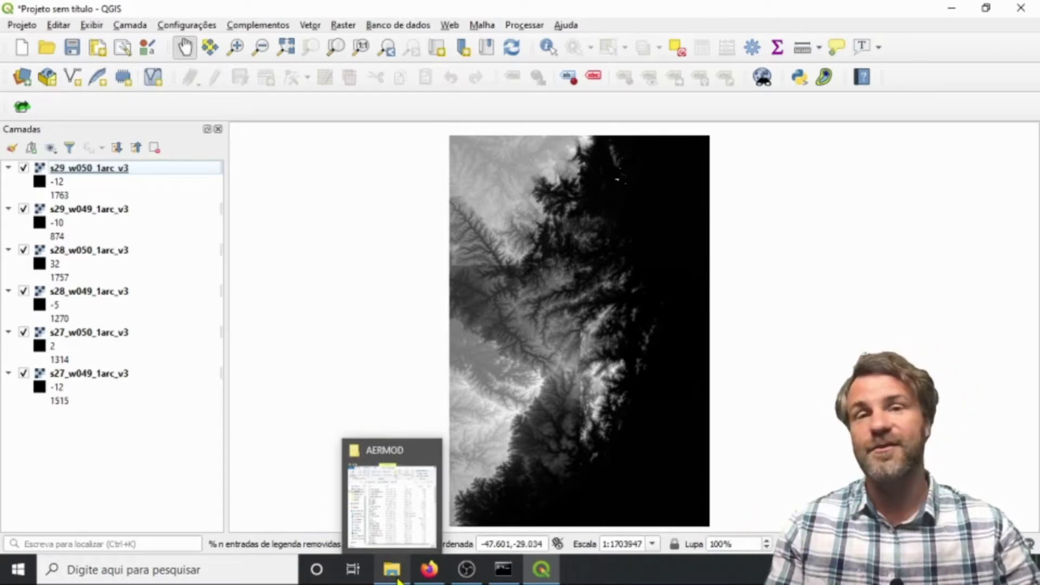
{"action": "left_click", "coordinate": [398, 578]}
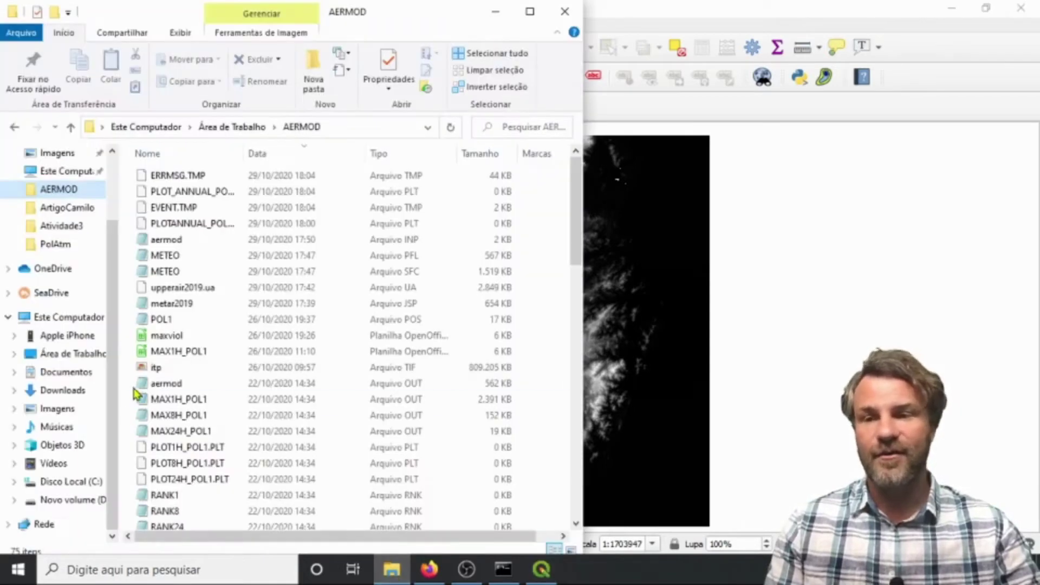
{"action": "scroll", "coordinate": [197, 378], "scroll_direction": "down", "scroll_amount": 7}
{"action": "scroll", "coordinate": [223, 467], "scroll_direction": "down", "scroll_amount": 5}
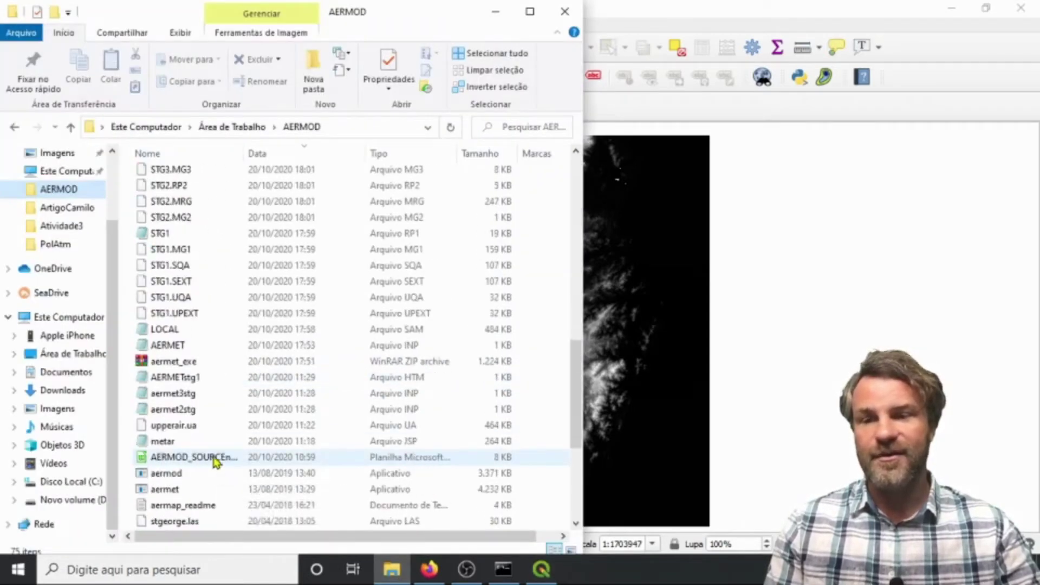
{"action": "double_click", "coordinate": [219, 457]}
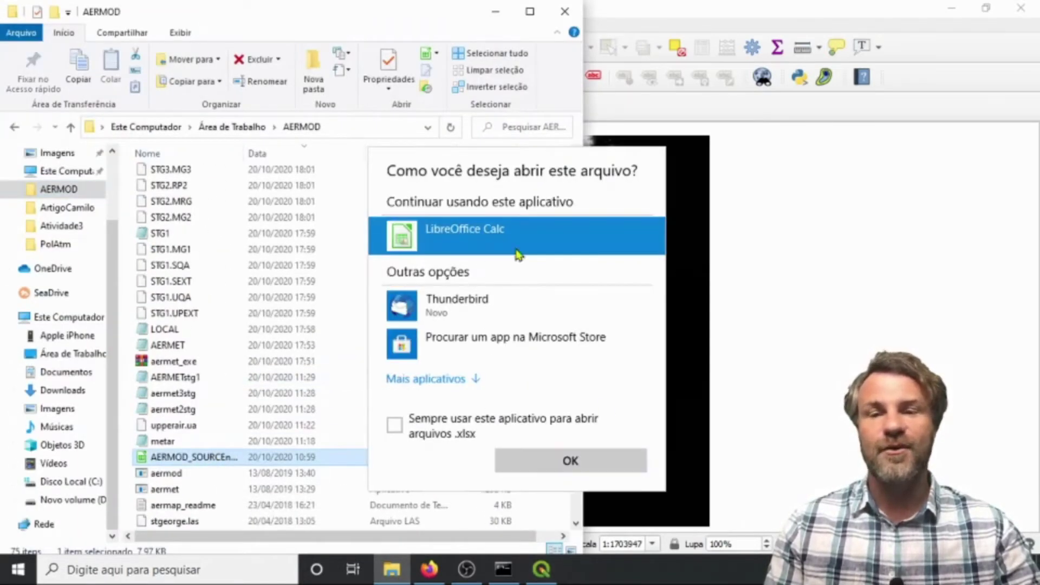
{"action": "double_click", "coordinate": [525, 234]}
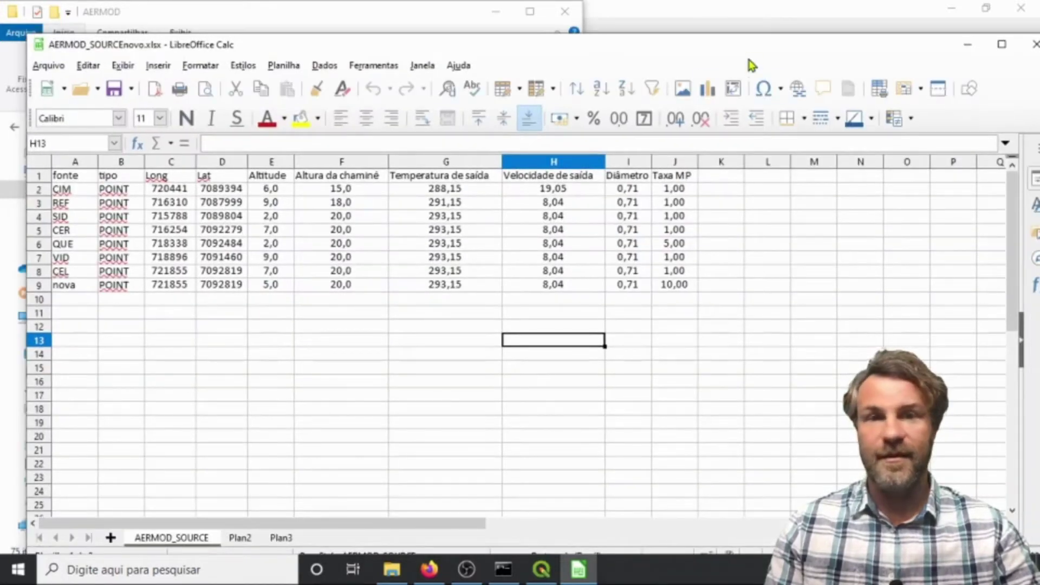
{"action": "left_click_drag", "start_coordinate": [747, 57], "coordinate": [726, 30]}
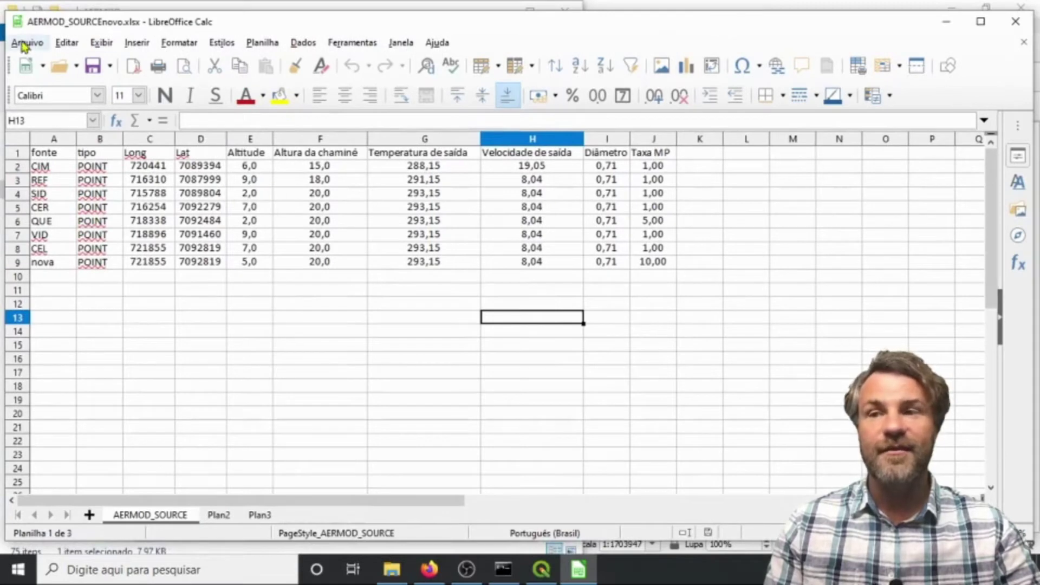
Save the emission source spreadsheet as AERMOD_SOURCEnovo in Texto CSV format in the AERMOD folder.
{"action": "left_click", "coordinate": [27, 43]}
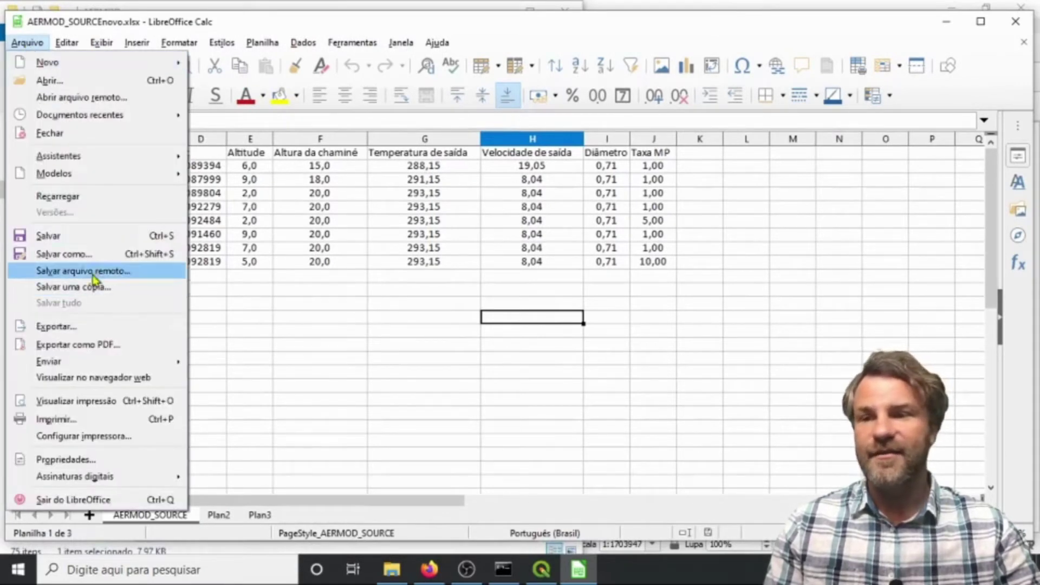
{"action": "left_click", "coordinate": [101, 256]}
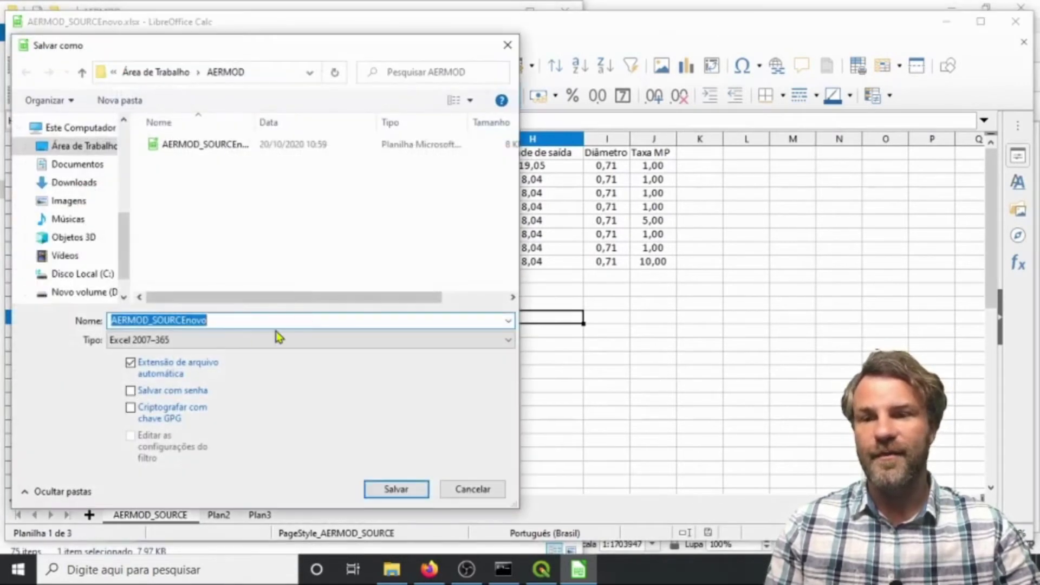
{"action": "left_click", "coordinate": [200, 340]}
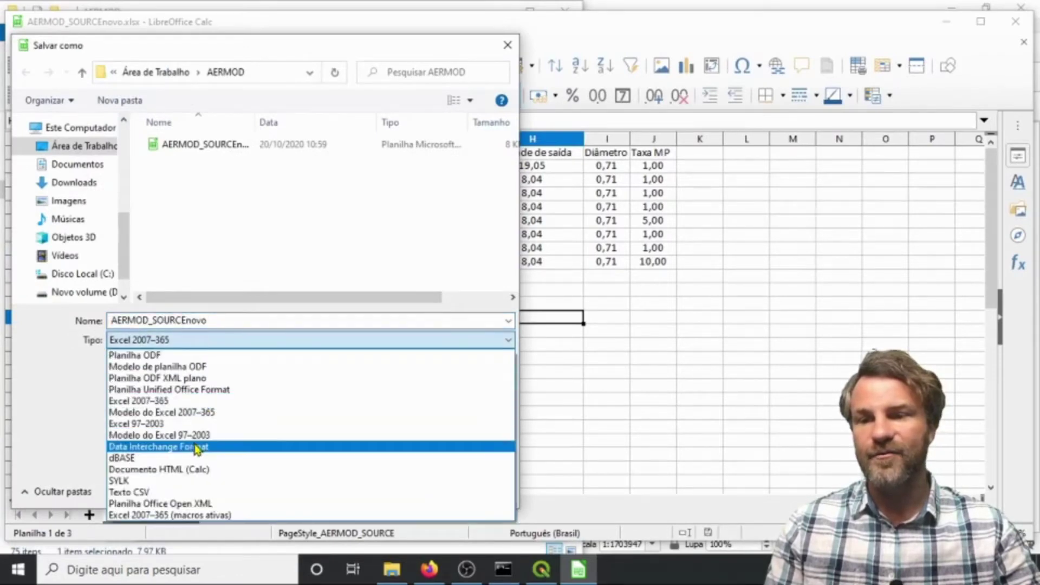
{"action": "left_click", "coordinate": [186, 493]}
{"action": "left_click", "coordinate": [189, 341]}
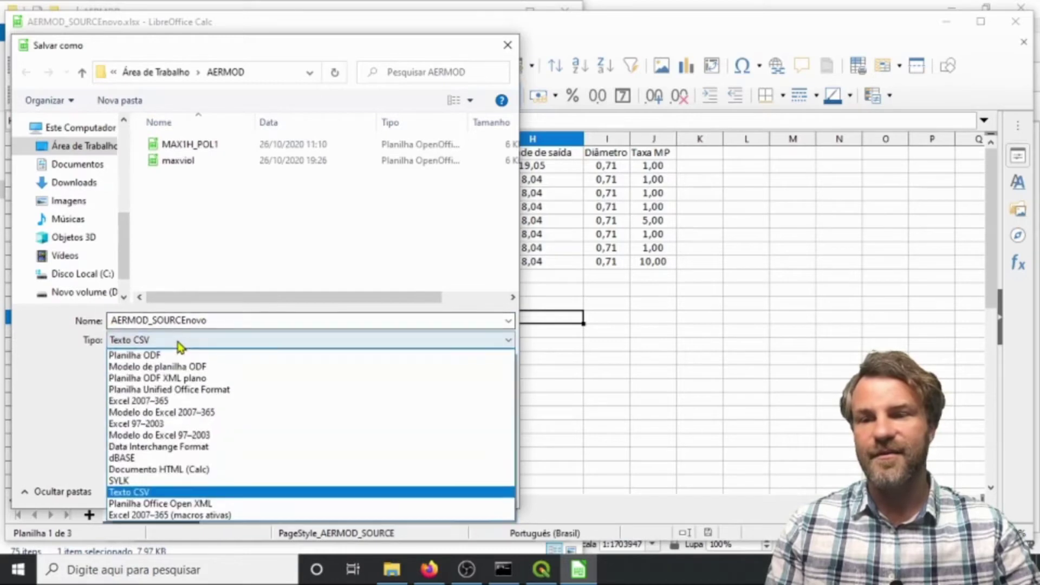
{"action": "left_click", "coordinate": [229, 495]}
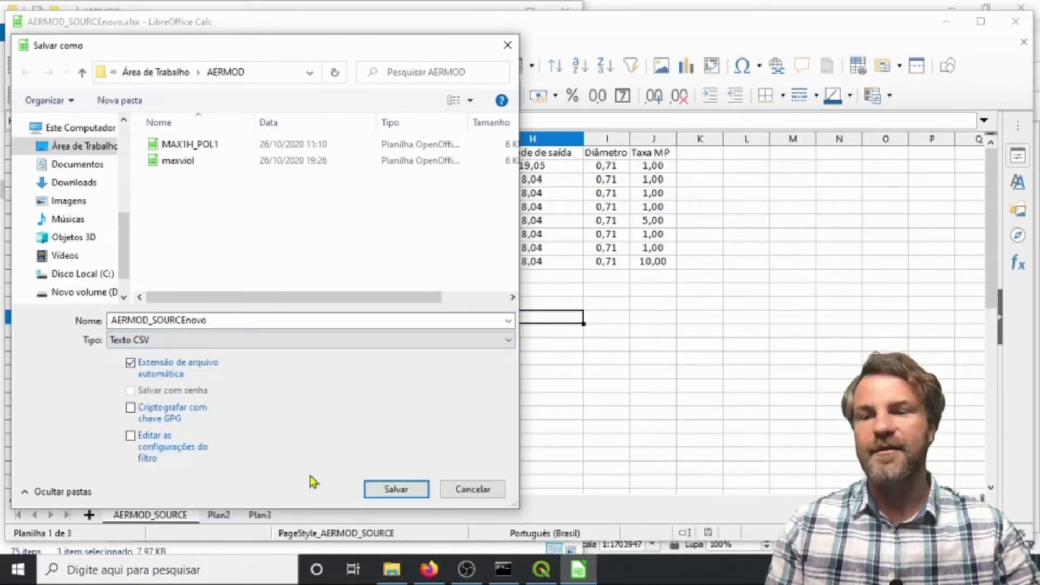
{"action": "left_click", "coordinate": [396, 490]}
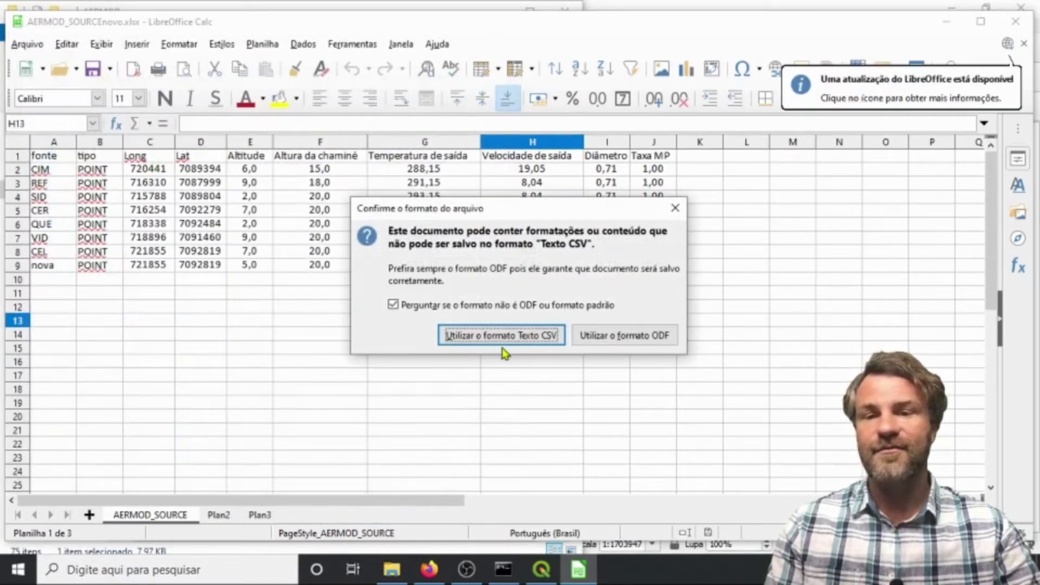
Complete the CSV export with the Windows-1252 character set and comma field delimiter, and close the spreadsheet.
{"action": "left_click", "coordinate": [496, 335]}
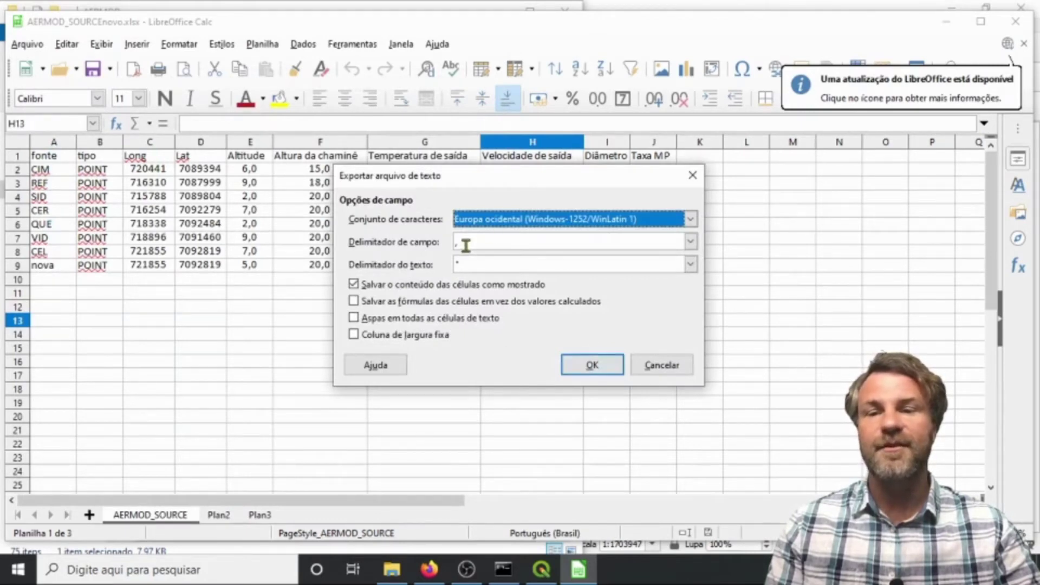
{"action": "left_click", "coordinate": [591, 372]}
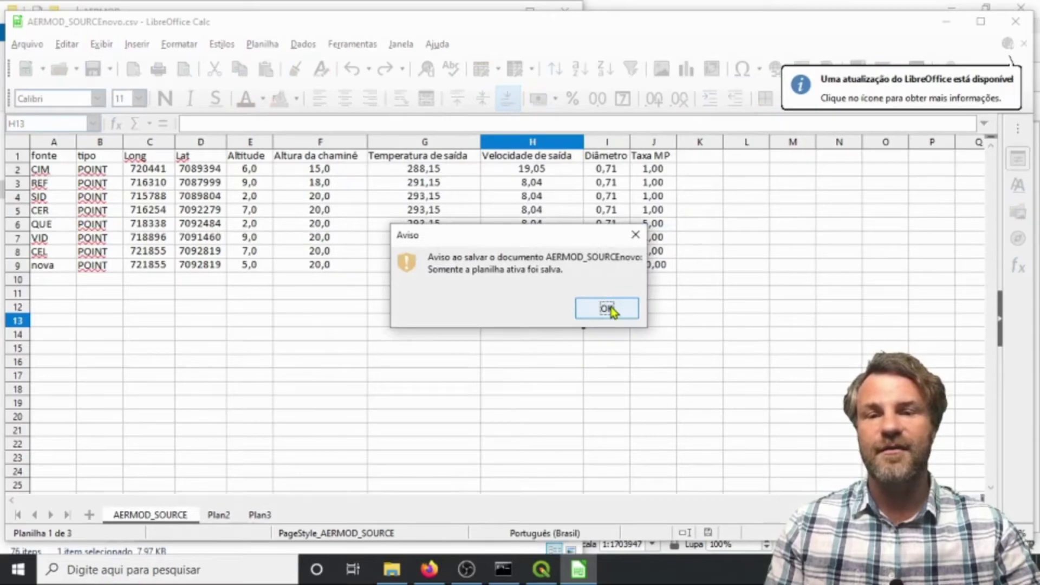
{"action": "left_click", "coordinate": [607, 308]}
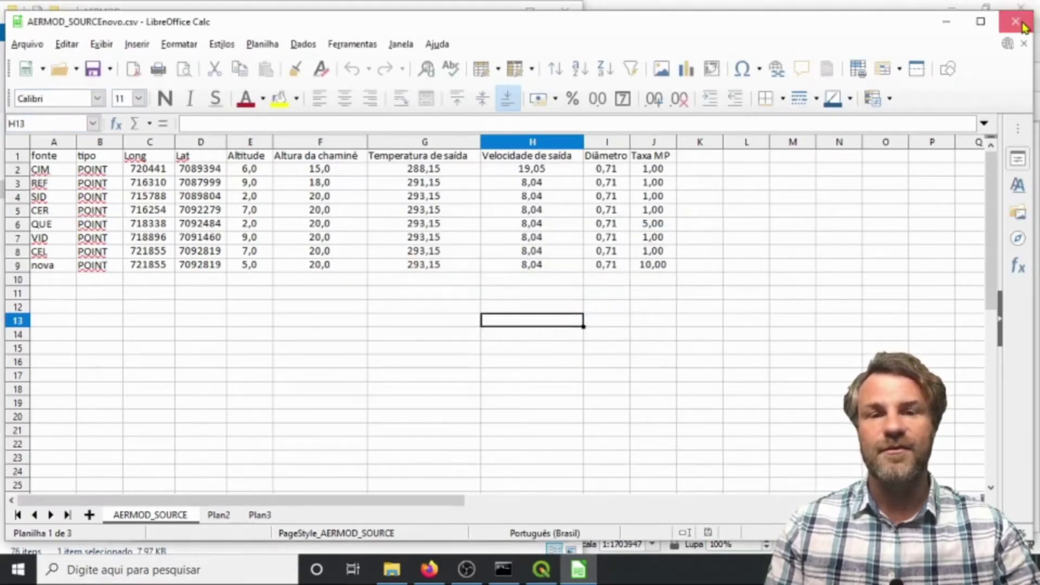
{"action": "left_click", "coordinate": [1023, 26]}
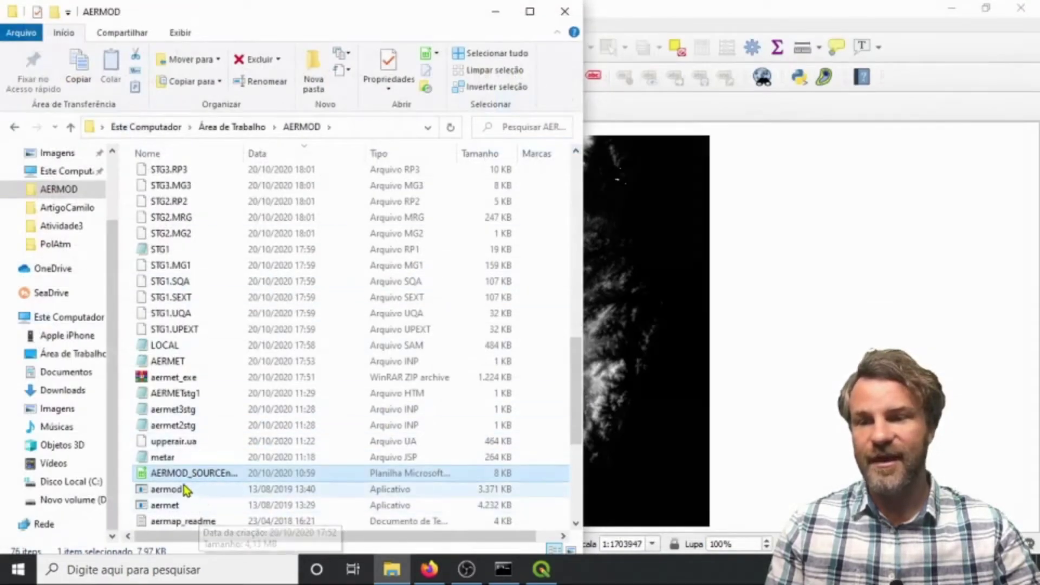
Return to QGIS and choose AERMOD_SOURCEnovo.csv from the AERMOD folder as the source for a new delimited text layer.
{"action": "scroll", "coordinate": [203, 477], "scroll_direction": "down", "scroll_amount": 3}
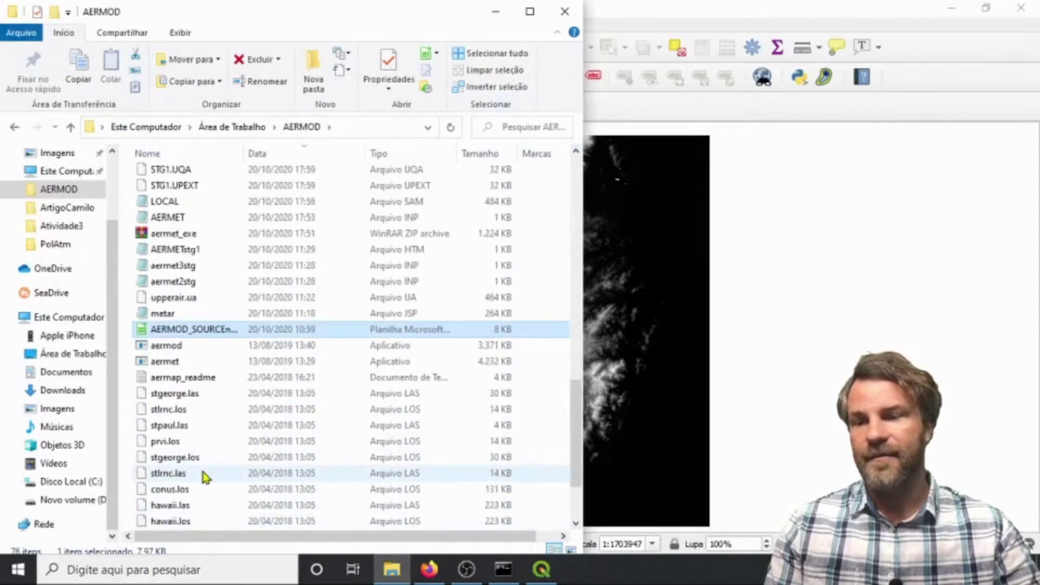
{"action": "scroll", "coordinate": [206, 466], "scroll_direction": "up", "scroll_amount": 15}
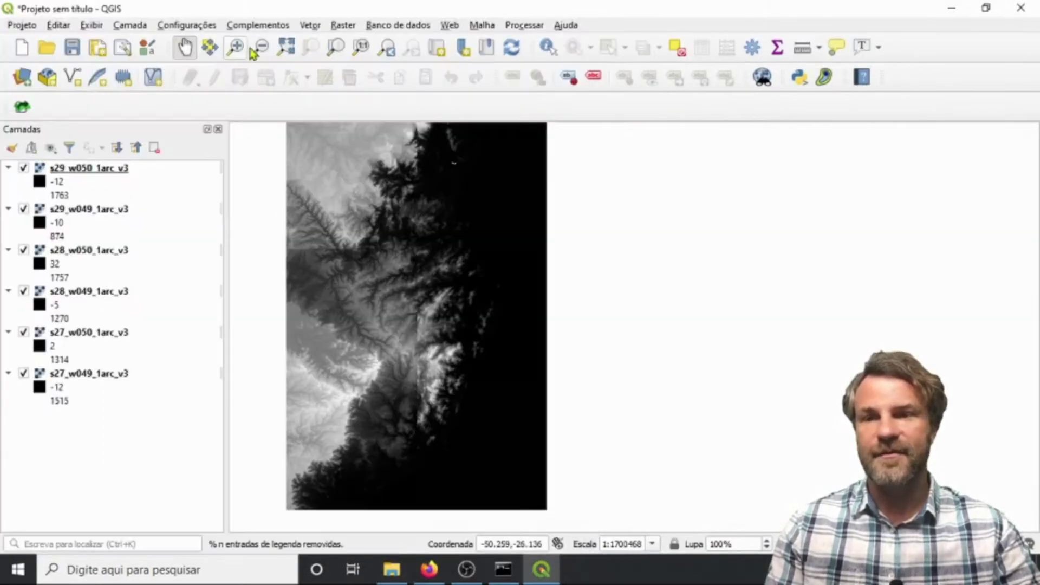
{"action": "left_click", "coordinate": [133, 25]}
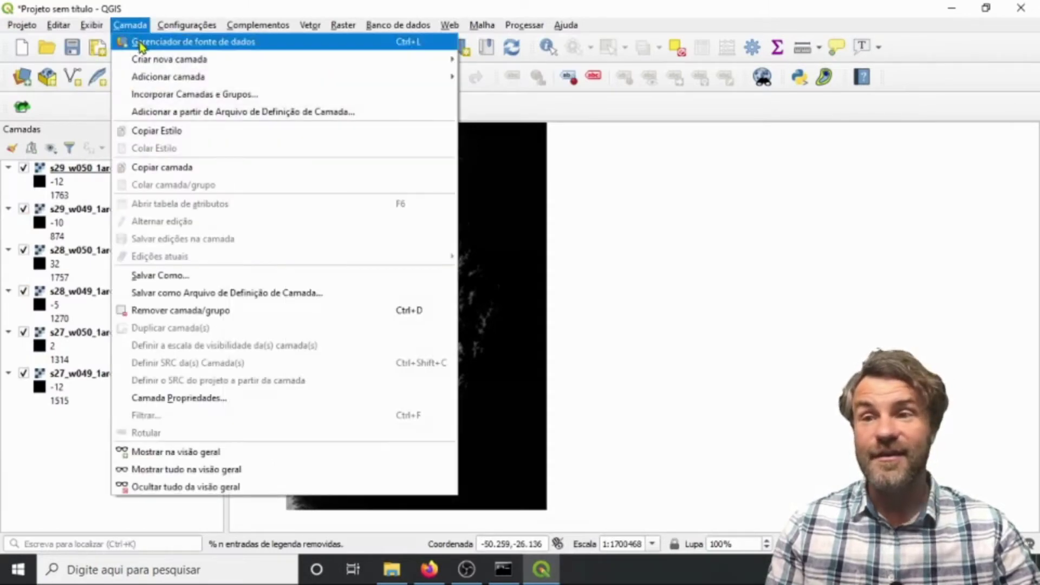
{"action": "mouse_move", "coordinate": [175, 61]}
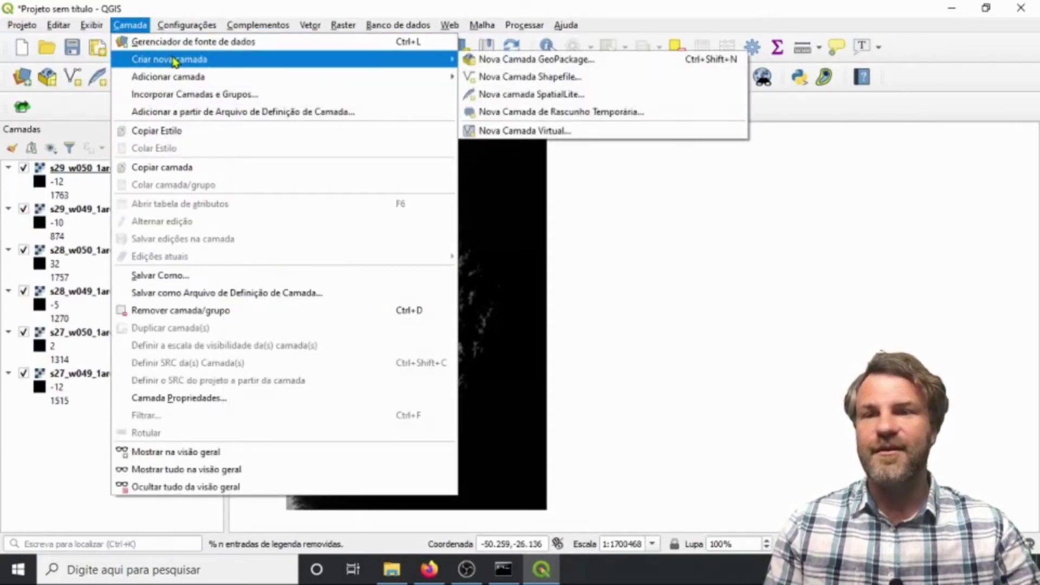
{"action": "mouse_move", "coordinate": [197, 76]}
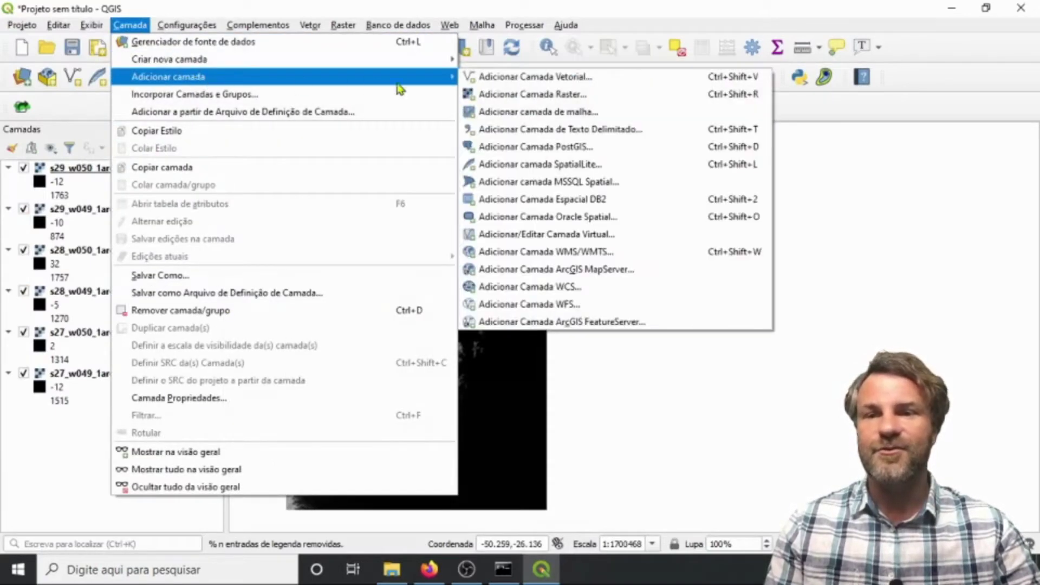
{"action": "left_click", "coordinate": [568, 134]}
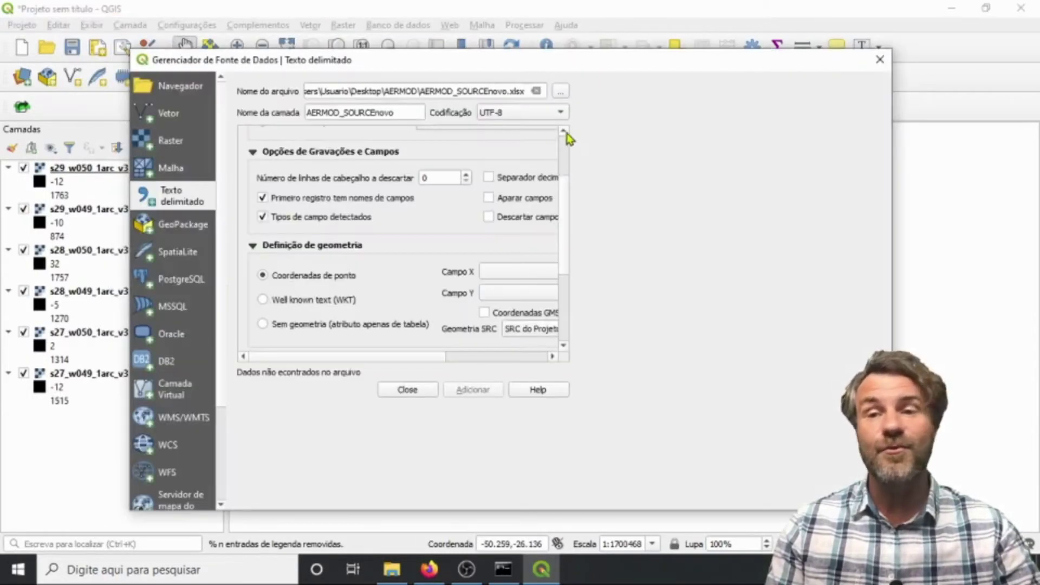
{"action": "left_click", "coordinate": [562, 92]}
{"action": "scroll", "coordinate": [337, 304], "scroll_direction": "down", "scroll_amount": 2}
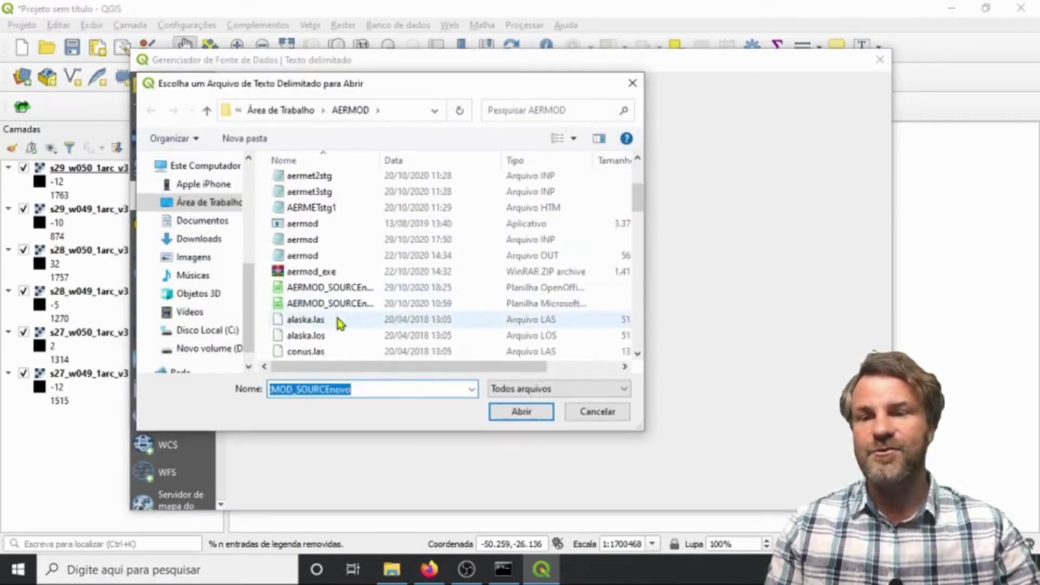
{"action": "left_click", "coordinate": [325, 293]}
{"action": "double_click", "coordinate": [325, 292]}
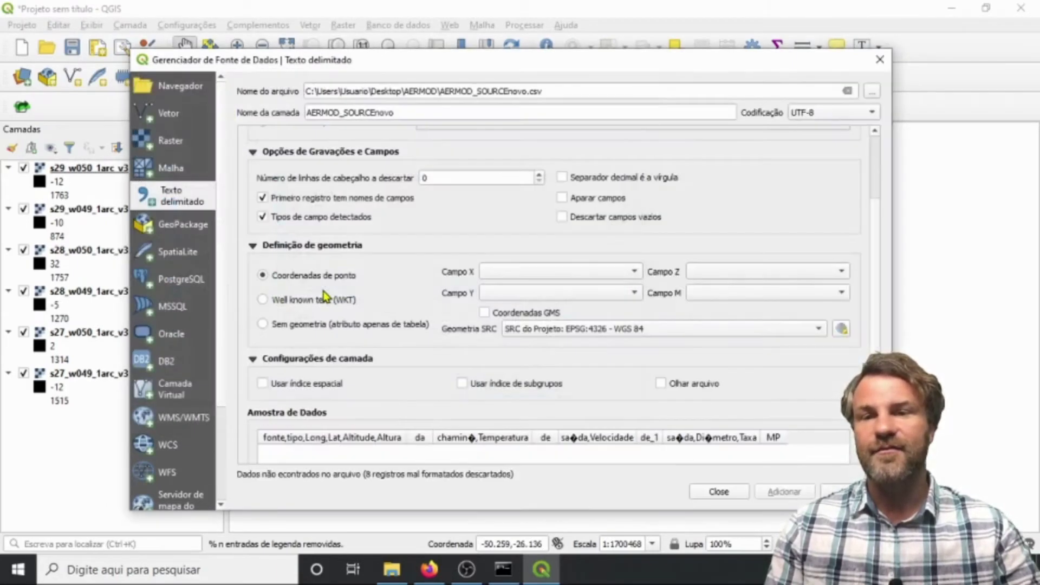
Set the file format of the delimited text import to CSV (texto separado por delimitador).
{"action": "scroll", "coordinate": [325, 433], "scroll_direction": "down", "scroll_amount": 3}
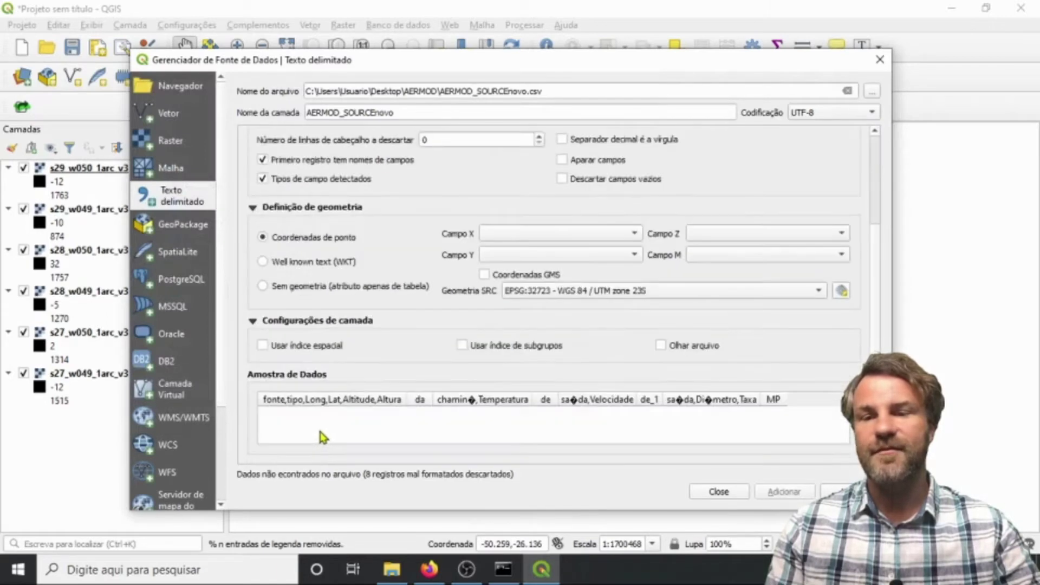
{"action": "scroll", "coordinate": [322, 336], "scroll_direction": "up", "scroll_amount": 2}
{"action": "scroll", "coordinate": [284, 241], "scroll_direction": "up", "scroll_amount": 1}
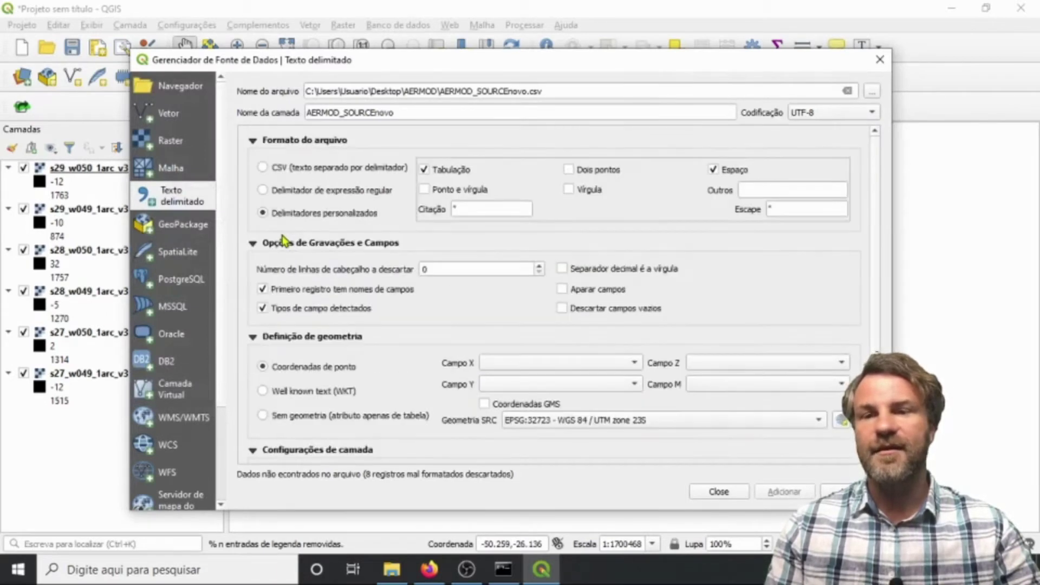
{"action": "left_click", "coordinate": [263, 167]}
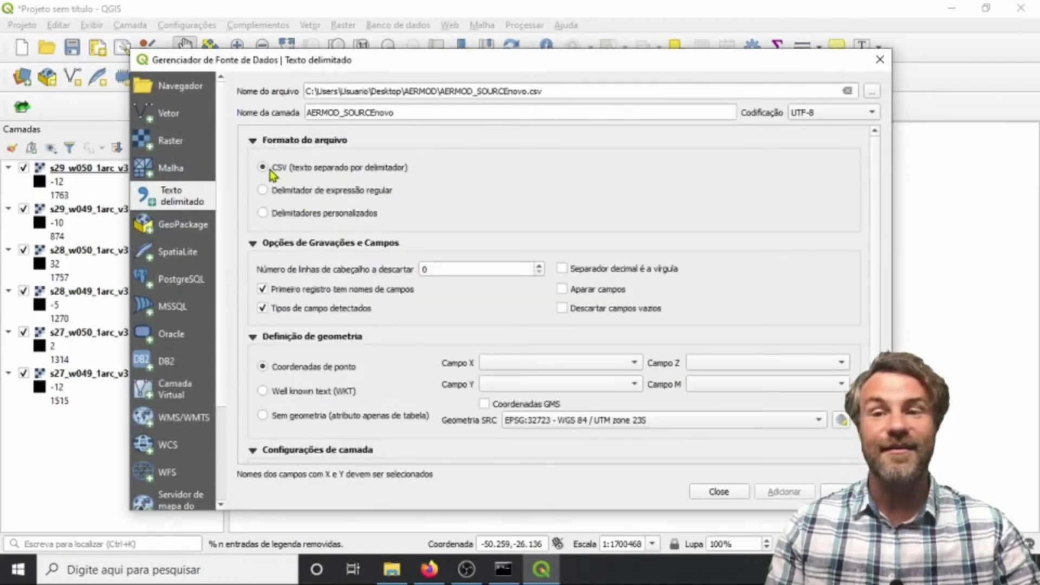
Define the point geometry of the import with Long as the X field and Lat as the Y field.
{"action": "scroll", "coordinate": [366, 339], "scroll_direction": "down", "scroll_amount": 4}
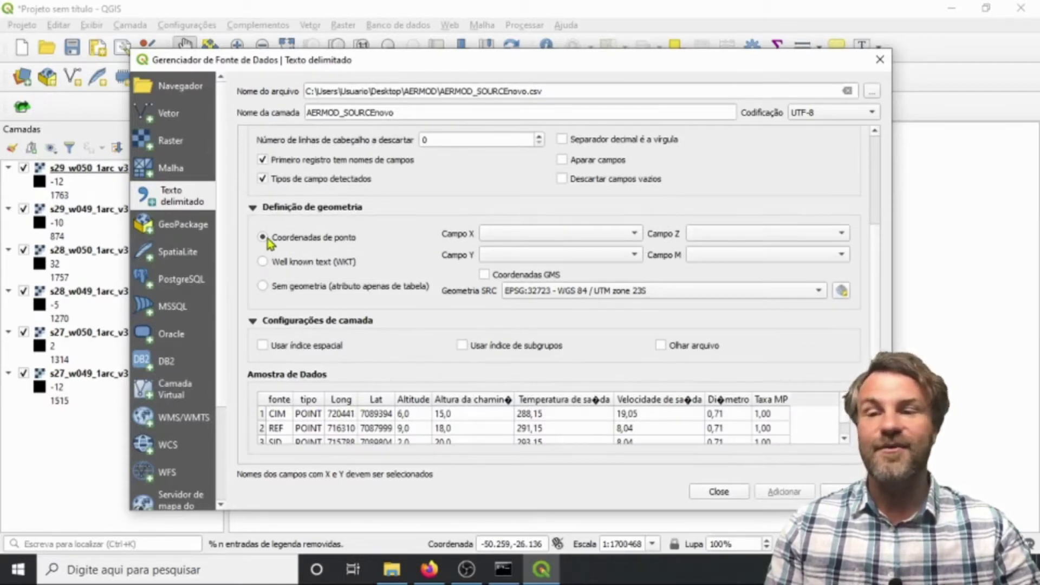
{"action": "left_click", "coordinate": [554, 234]}
{"action": "left_click", "coordinate": [554, 234]}
{"action": "left_click", "coordinate": [554, 234]}
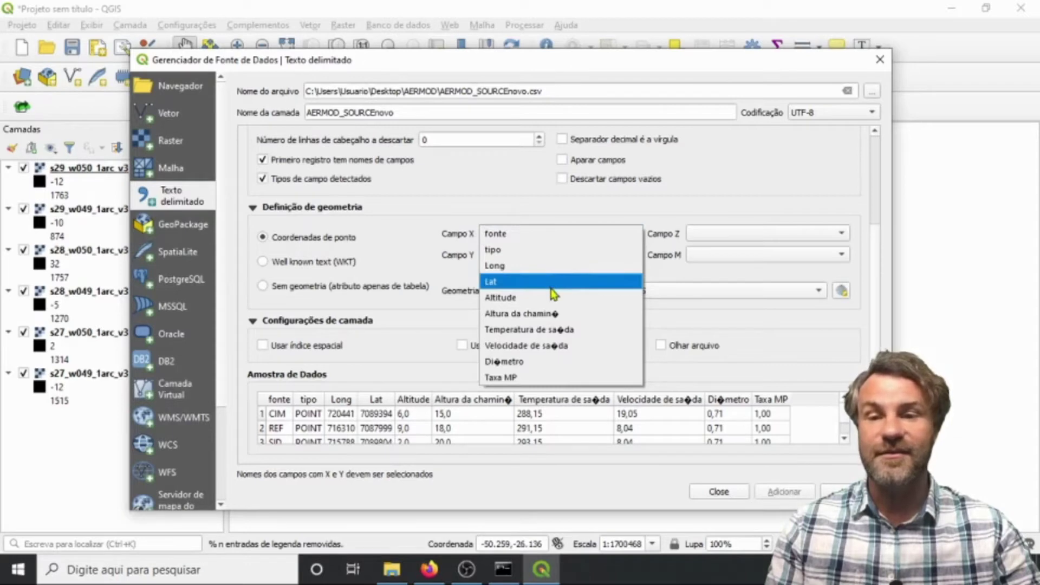
{"action": "left_click", "coordinate": [541, 265]}
{"action": "left_click", "coordinate": [537, 255]}
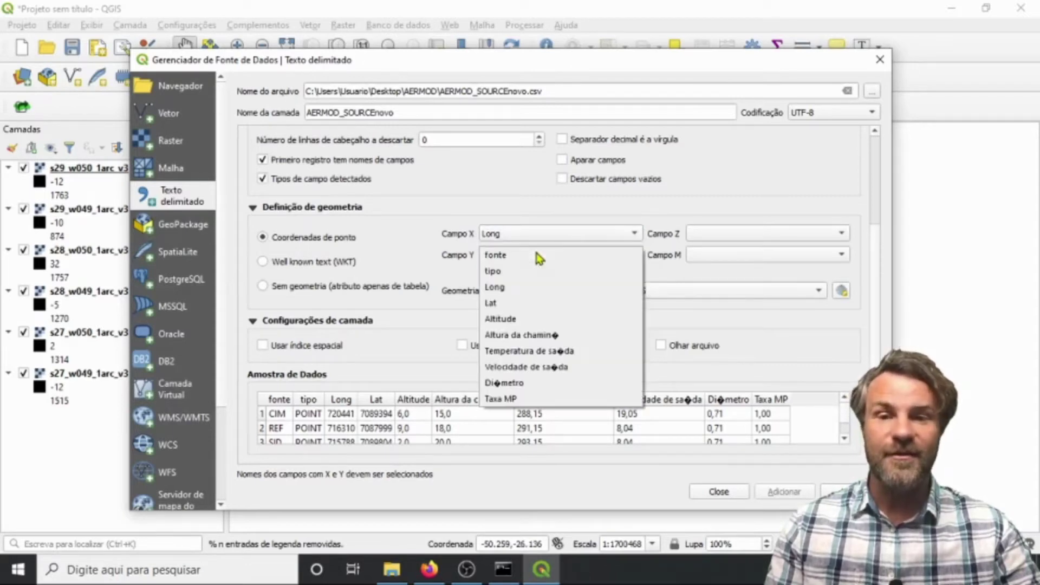
{"action": "left_click", "coordinate": [547, 304]}
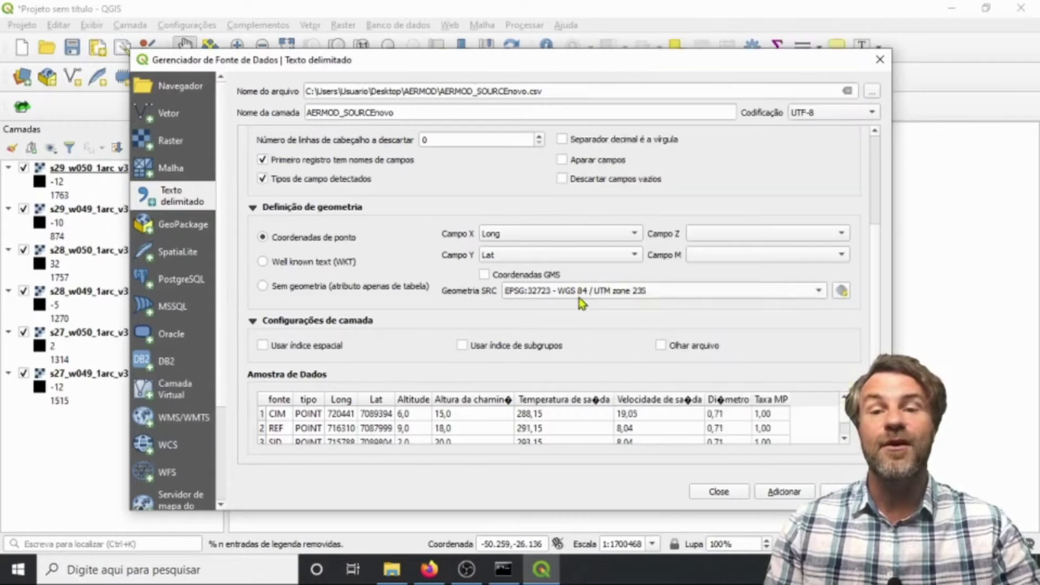
Assign EPSG:32722 - WGS 84 / UTM zone 22S as the geometry CRS, add the source layer to the project and close the data source manager.
{"action": "left_click", "coordinate": [582, 295]}
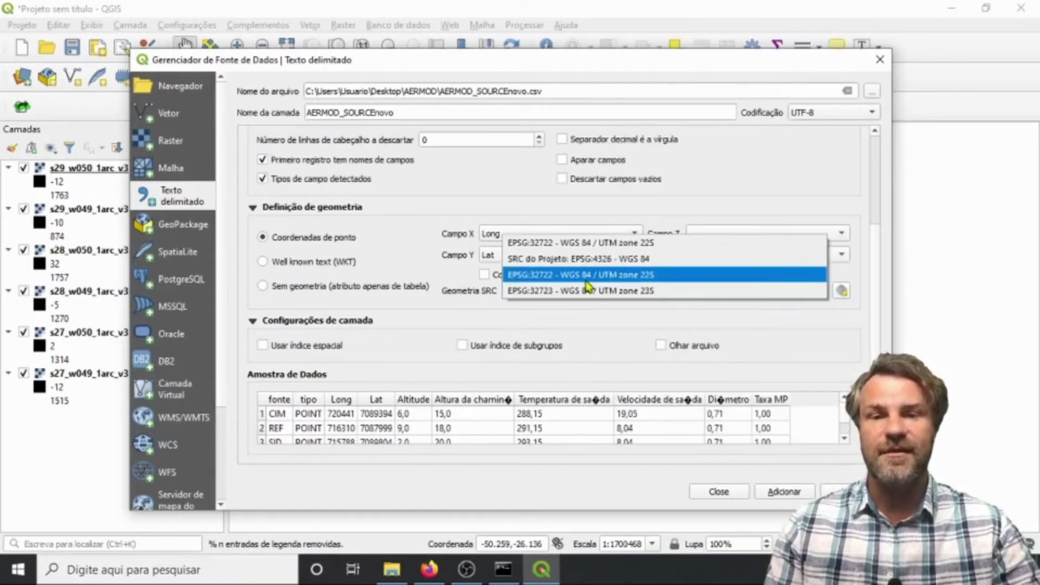
{"action": "left_click", "coordinate": [685, 291]}
{"action": "left_click", "coordinate": [842, 292]}
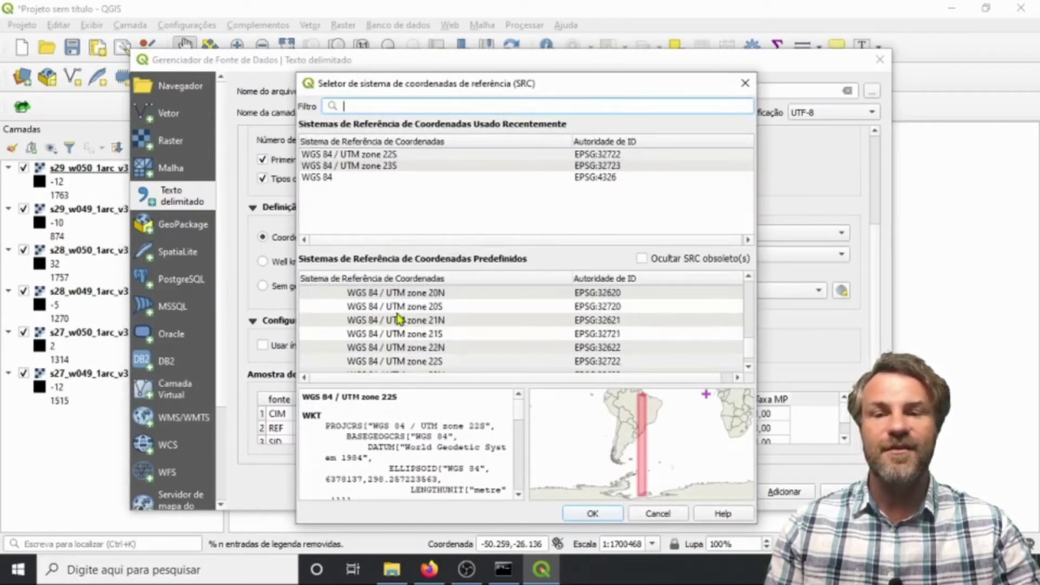
{"action": "left_click", "coordinate": [435, 361]}
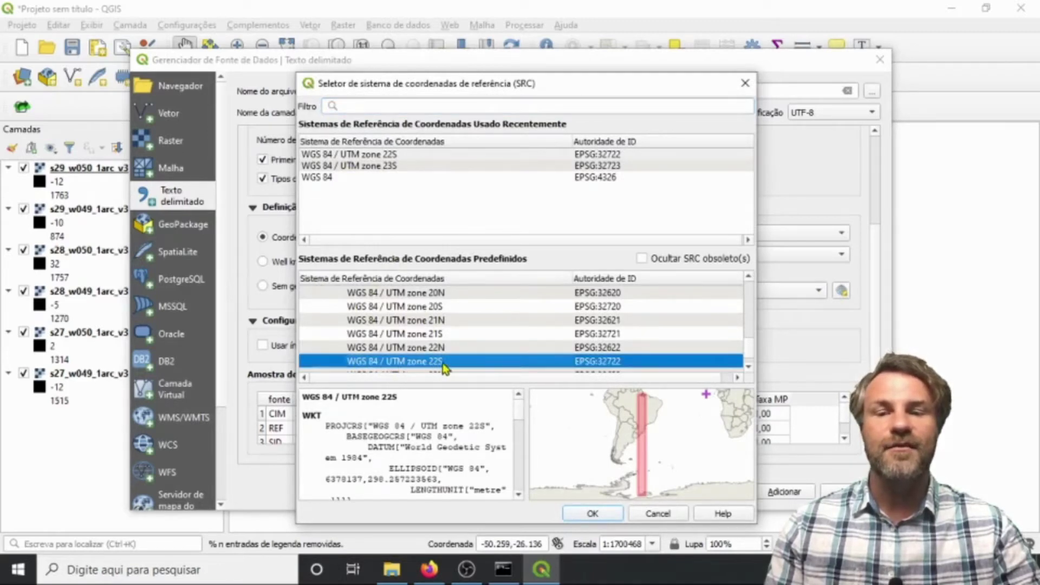
{"action": "double_click", "coordinate": [434, 363]}
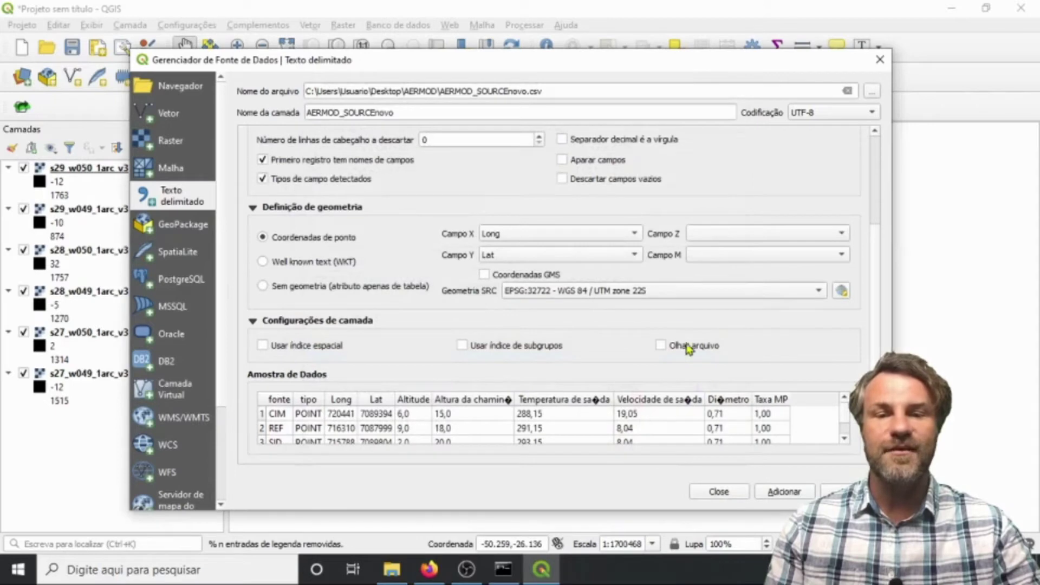
{"action": "left_click", "coordinate": [784, 492]}
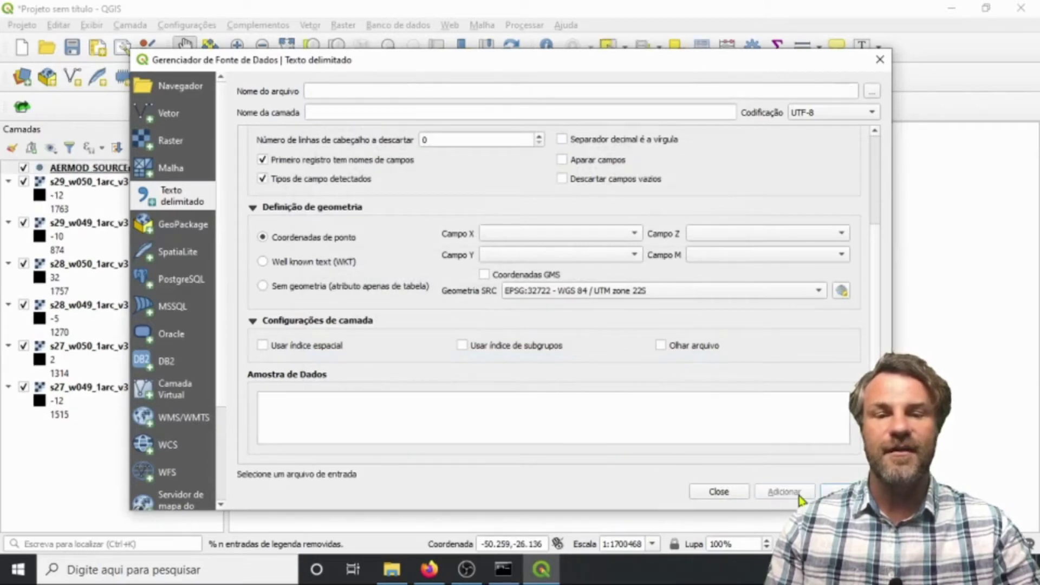
{"action": "left_click", "coordinate": [720, 491]}
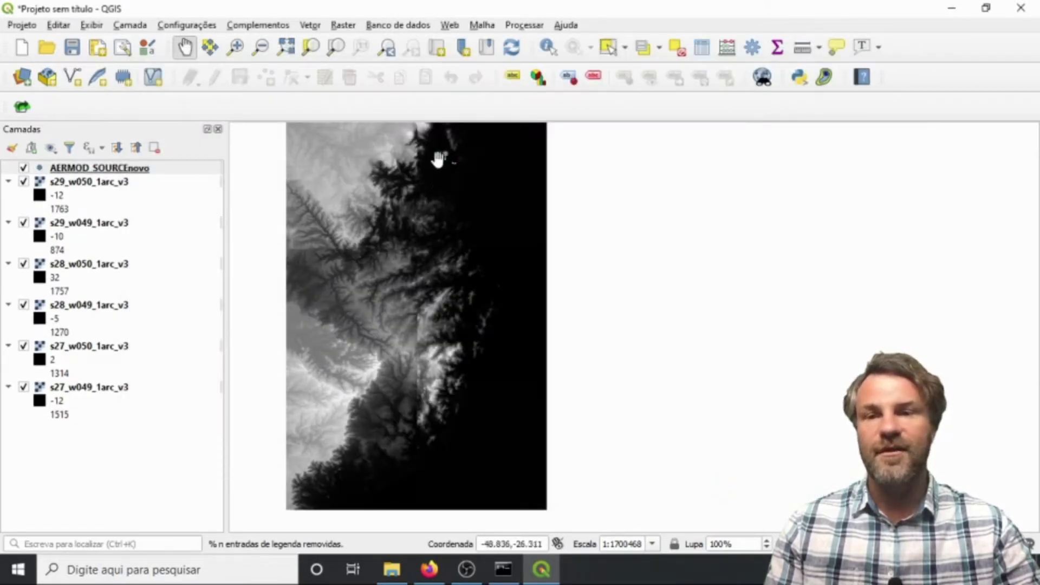
Set the AERMOD_SOURCEnovo layer's symbology to Categorizado by the fonte field and classify its values with random colors.
{"action": "scroll", "coordinate": [440, 154], "scroll_direction": "up", "scroll_amount": 2}
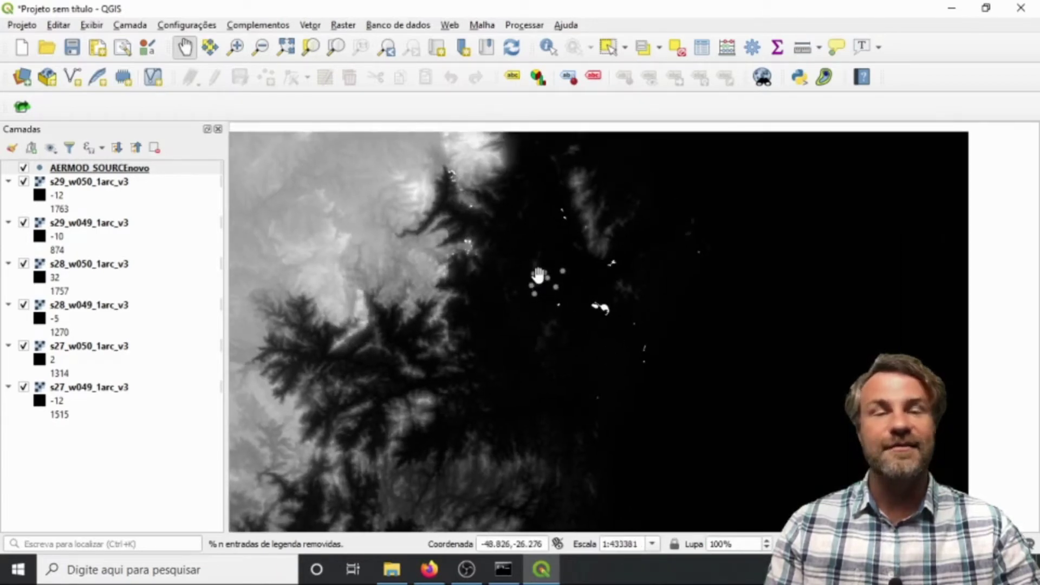
{"action": "right_click", "coordinate": [94, 169]}
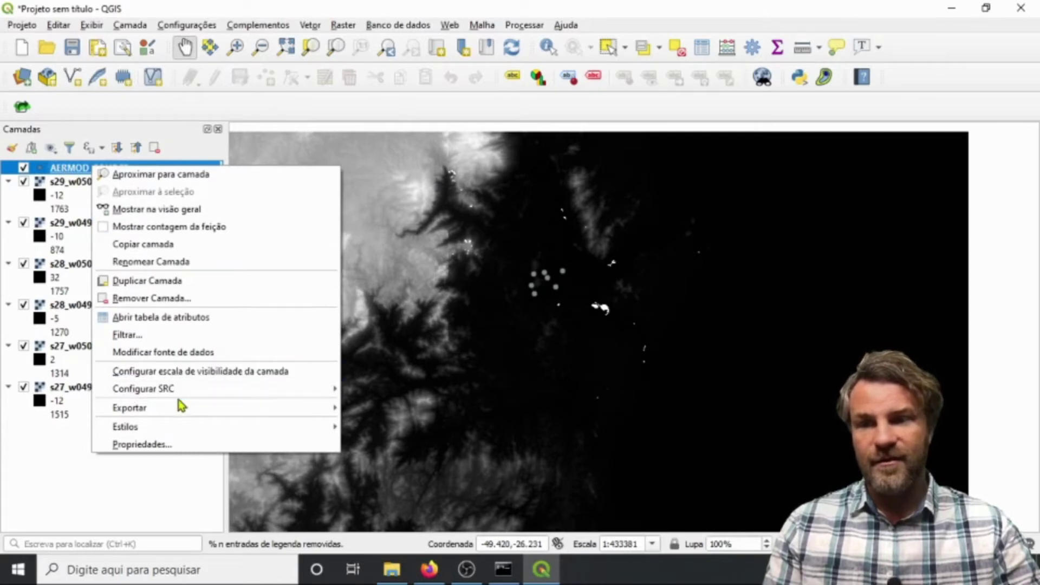
{"action": "mouse_move", "coordinate": [165, 415]}
{"action": "left_click", "coordinate": [165, 445]}
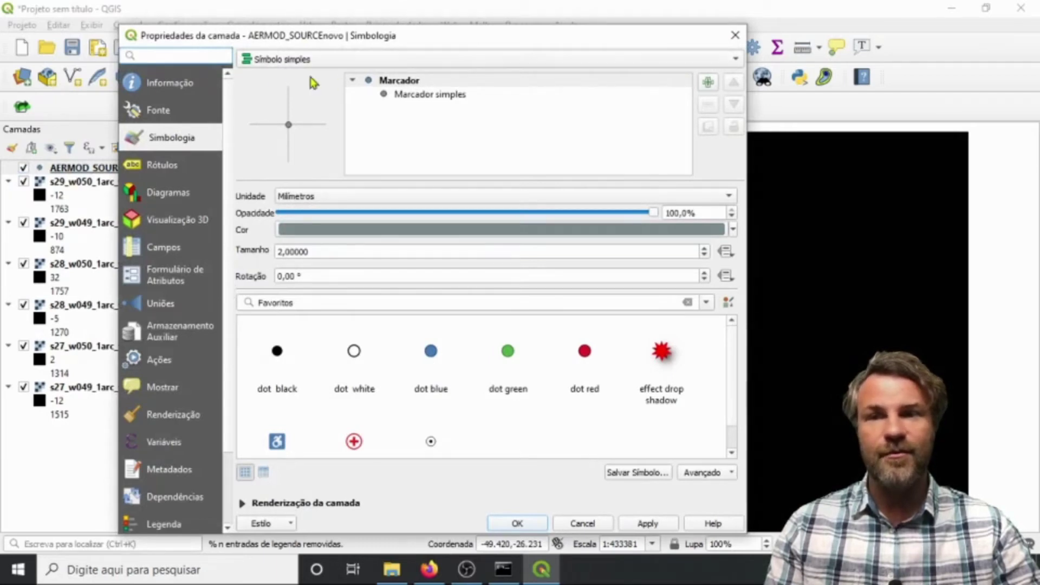
{"action": "left_click", "coordinate": [731, 59]}
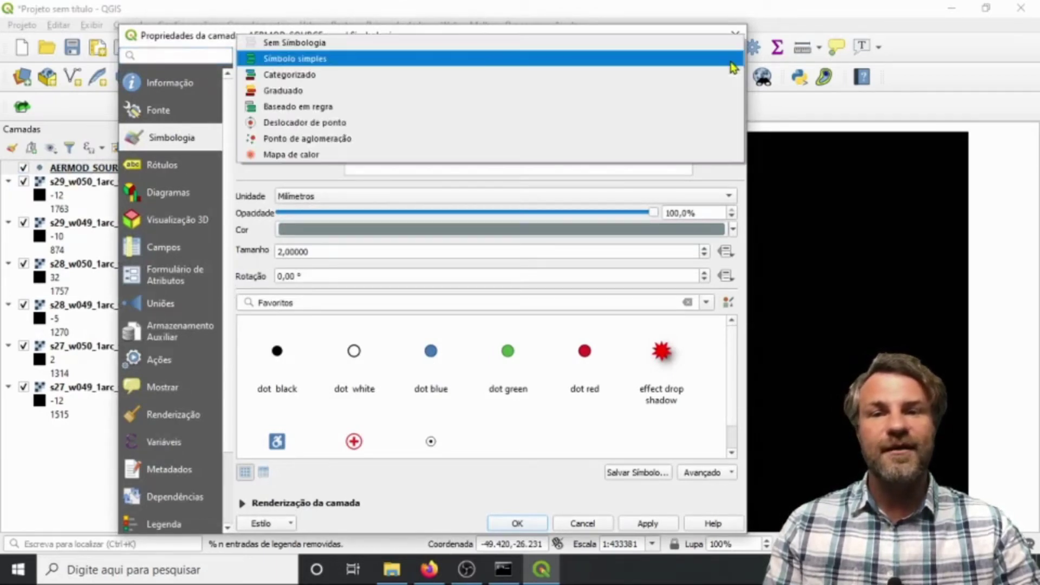
{"action": "left_click", "coordinate": [298, 76]}
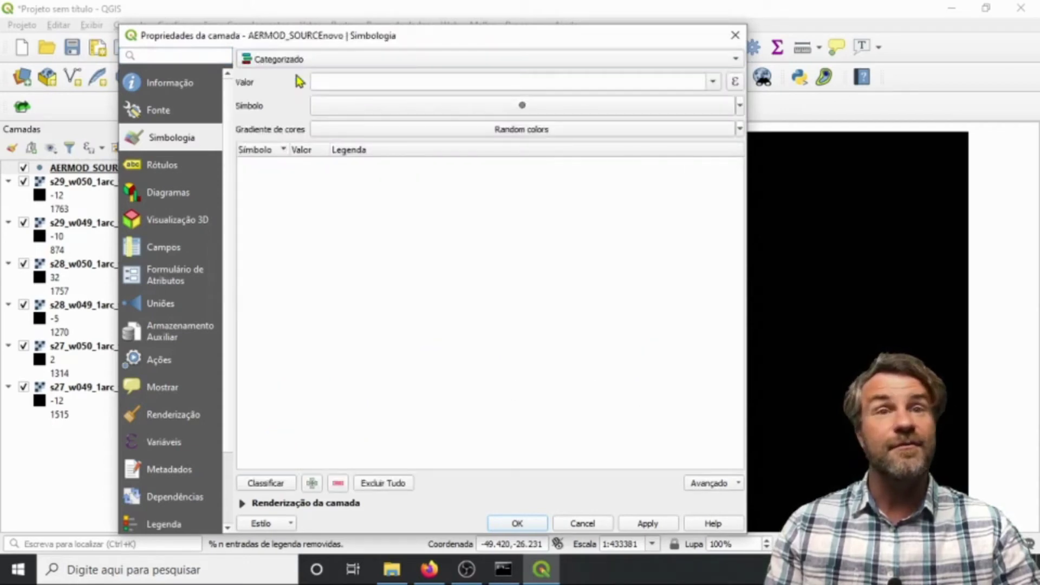
{"action": "left_click", "coordinate": [716, 82]}
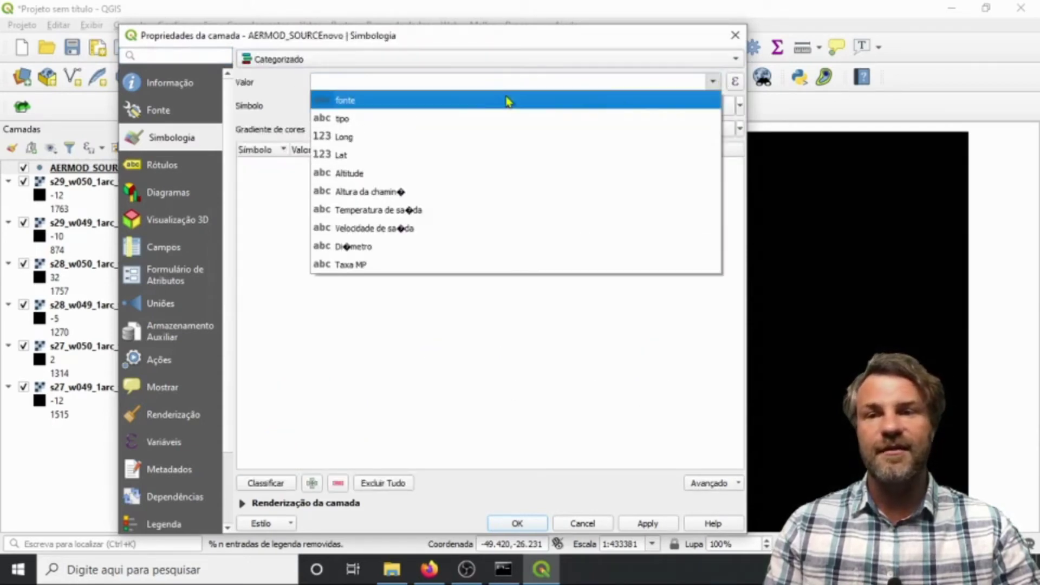
{"action": "left_click", "coordinate": [425, 106]}
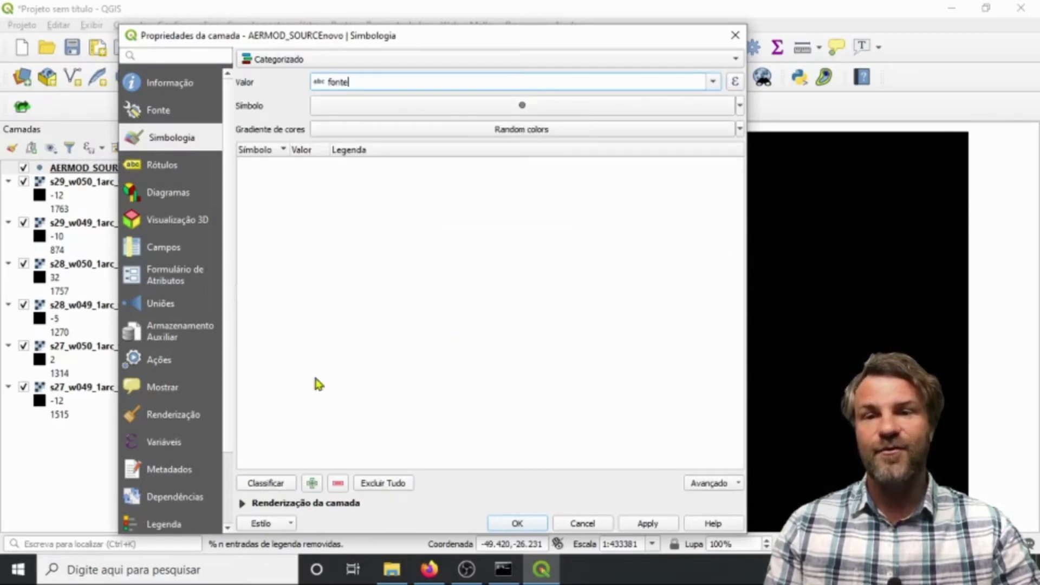
{"action": "left_click", "coordinate": [271, 481]}
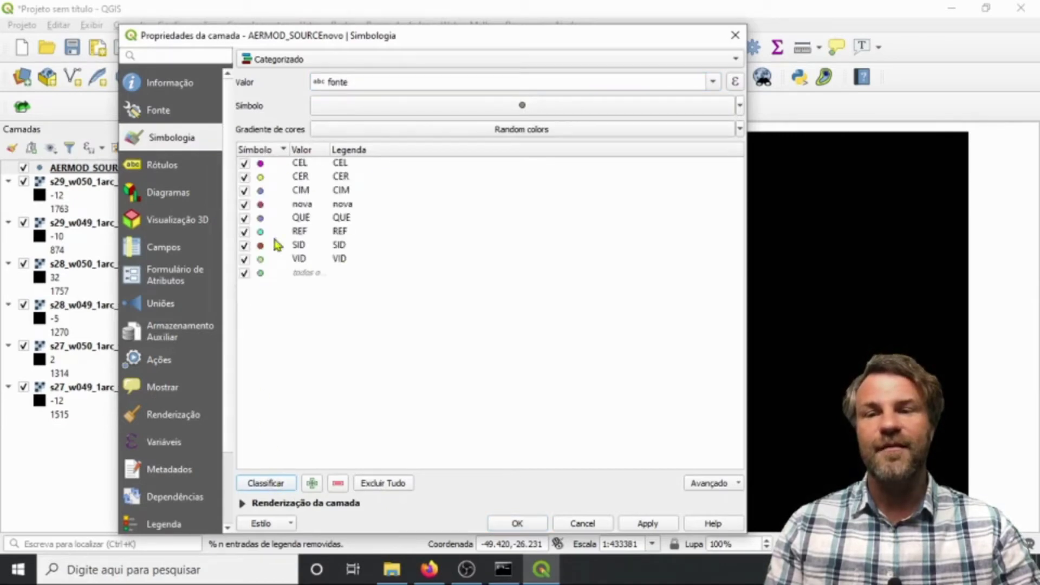
Set the marker size of the categorized source symbols to 2.4 millimetres and apply the symbology to the layer.
{"action": "left_click", "coordinate": [740, 105]}
{"action": "left_click", "coordinate": [740, 105]}
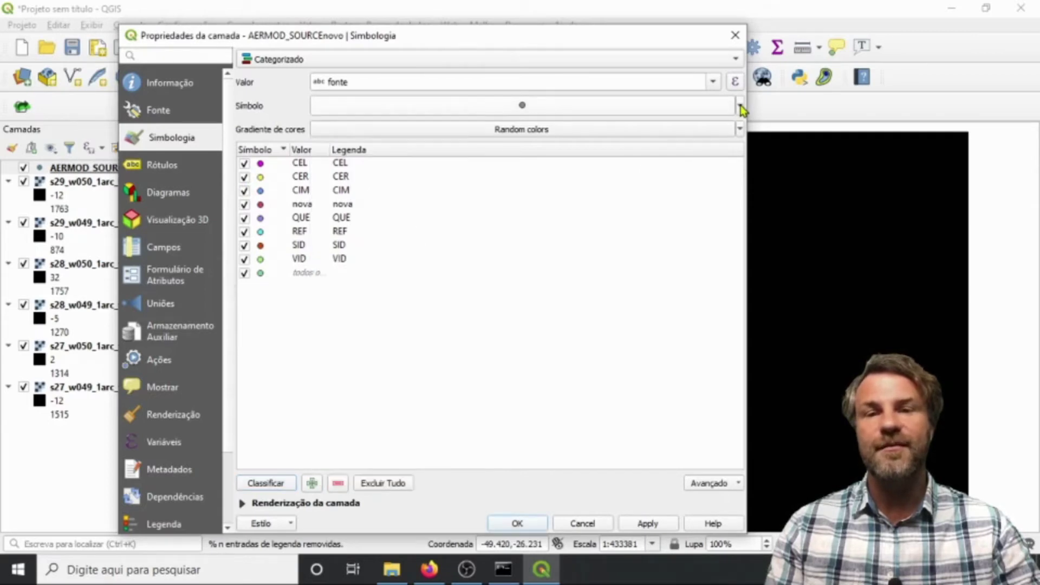
{"action": "left_click", "coordinate": [687, 109]}
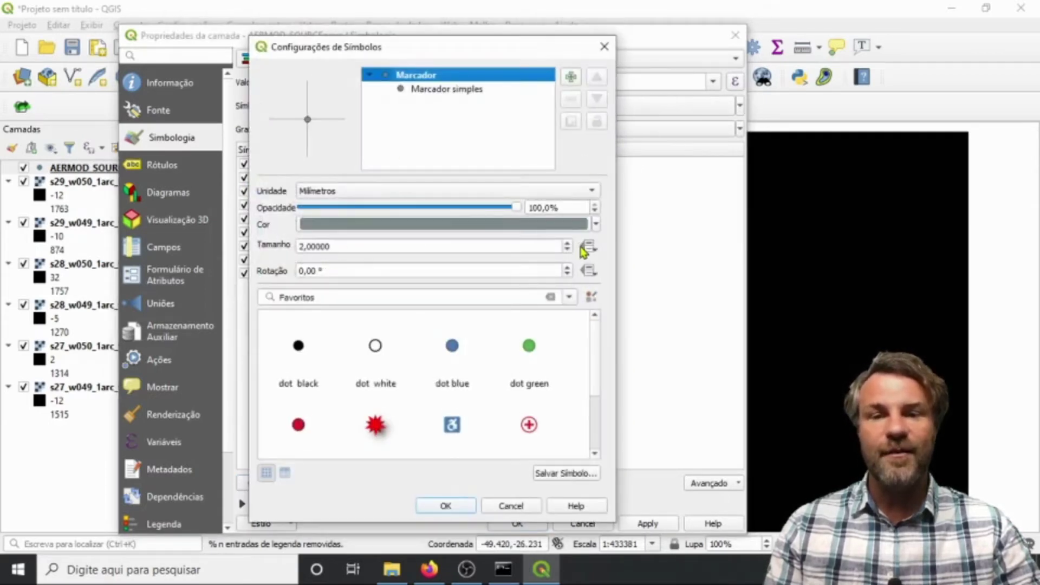
{"action": "double_click", "coordinate": [568, 243]}
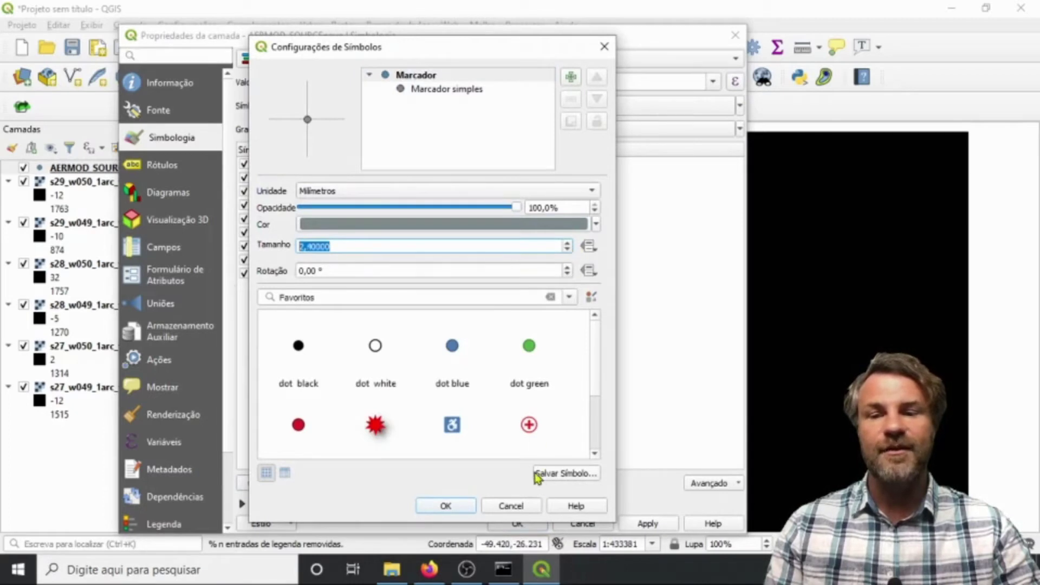
{"action": "left_click", "coordinate": [448, 507]}
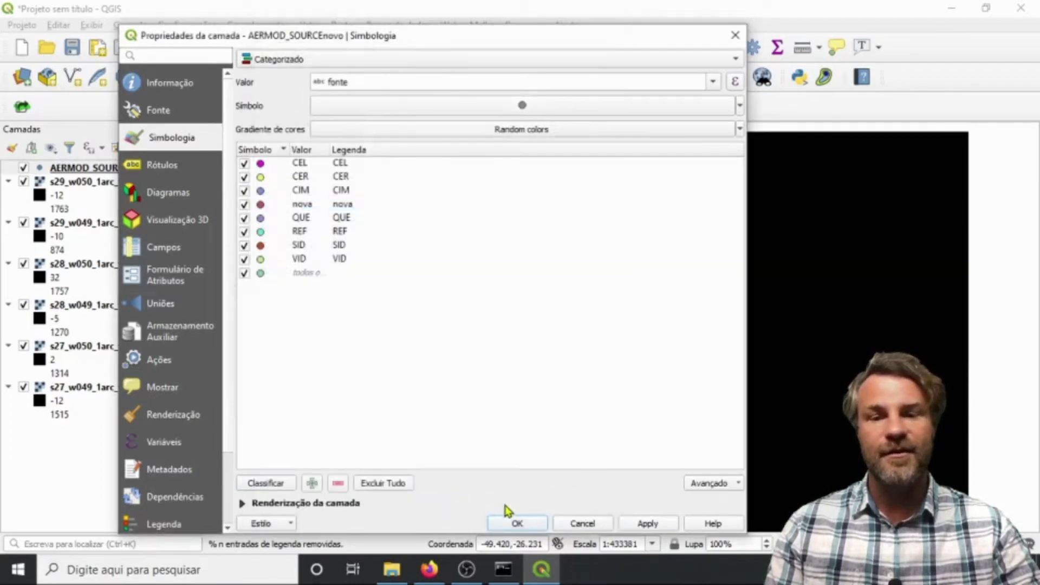
{"action": "left_click", "coordinate": [647, 526]}
{"action": "left_click", "coordinate": [523, 523]}
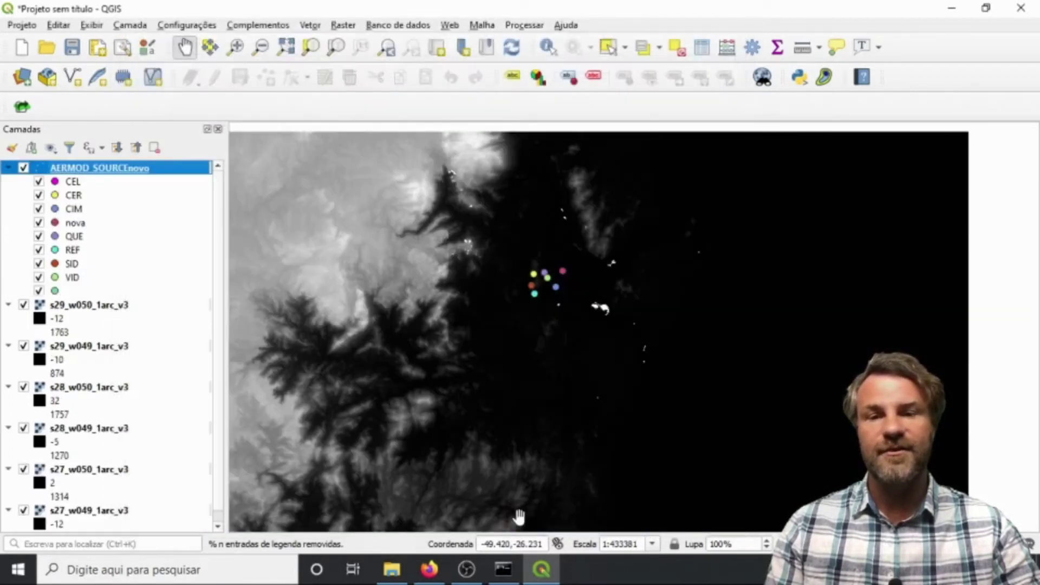
{"action": "scroll", "coordinate": [530, 299], "scroll_direction": "up", "scroll_amount": 1}
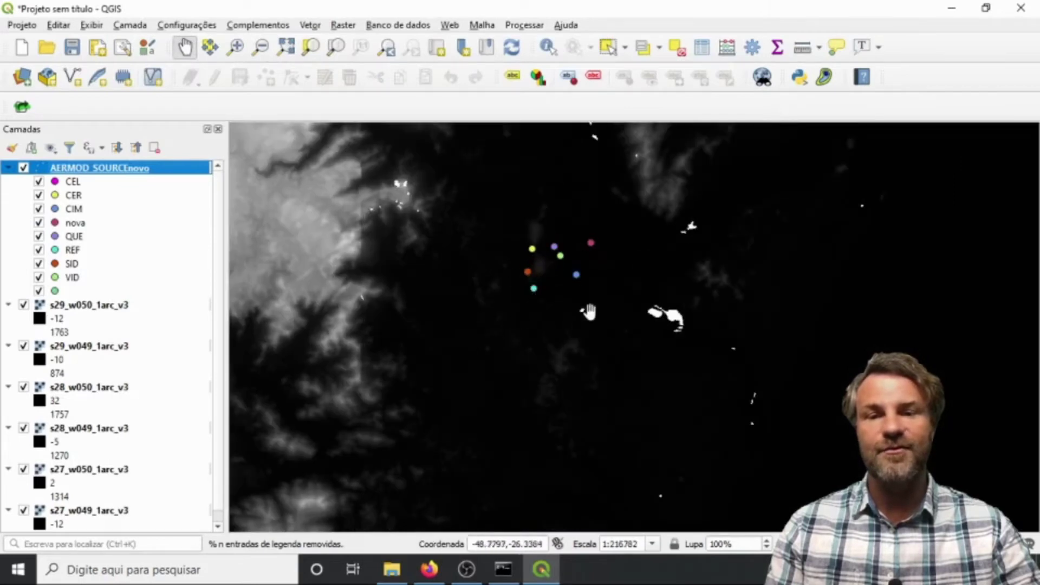
Examine the source points against the elevation rasters, both close up and over the full raster extent.
{"action": "scroll", "coordinate": [547, 313], "scroll_direction": "down", "scroll_amount": 1}
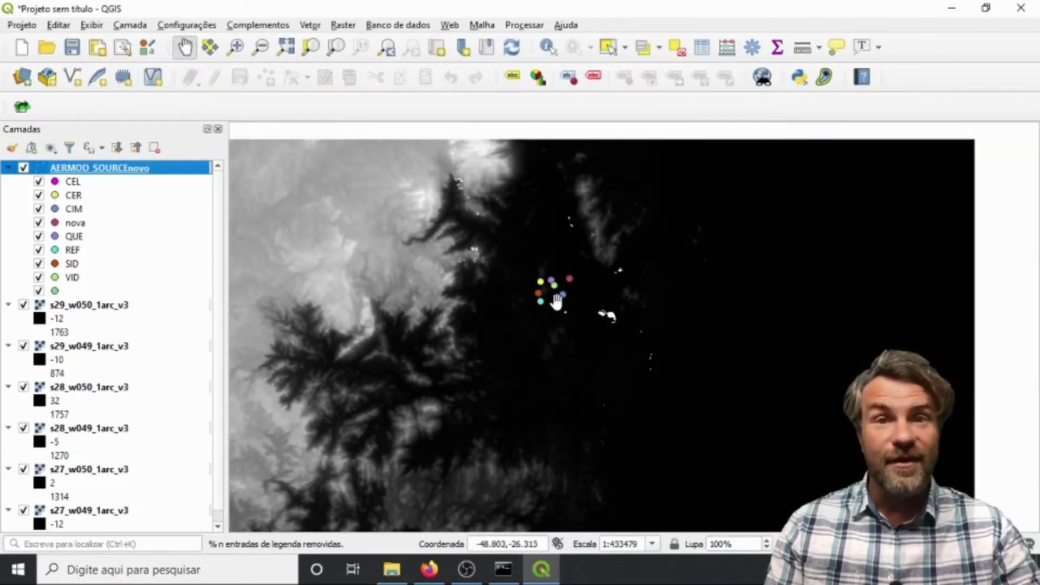
{"action": "scroll", "coordinate": [557, 299], "scroll_direction": "up", "scroll_amount": 1}
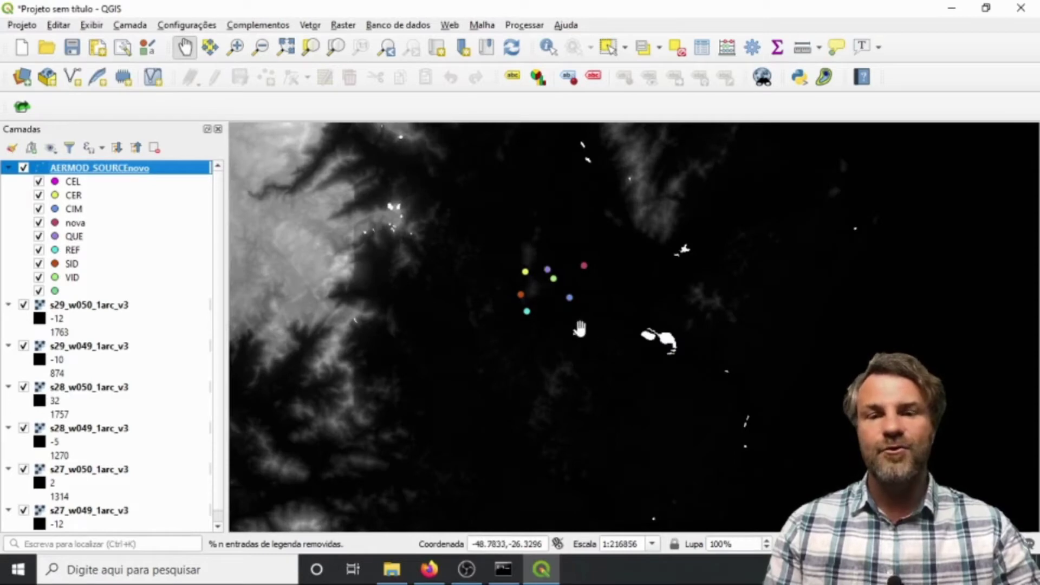
{"action": "scroll", "coordinate": [569, 287], "scroll_direction": "down", "scroll_amount": 2}
{"action": "scroll", "coordinate": [569, 287], "scroll_direction": "up", "scroll_amount": 2}
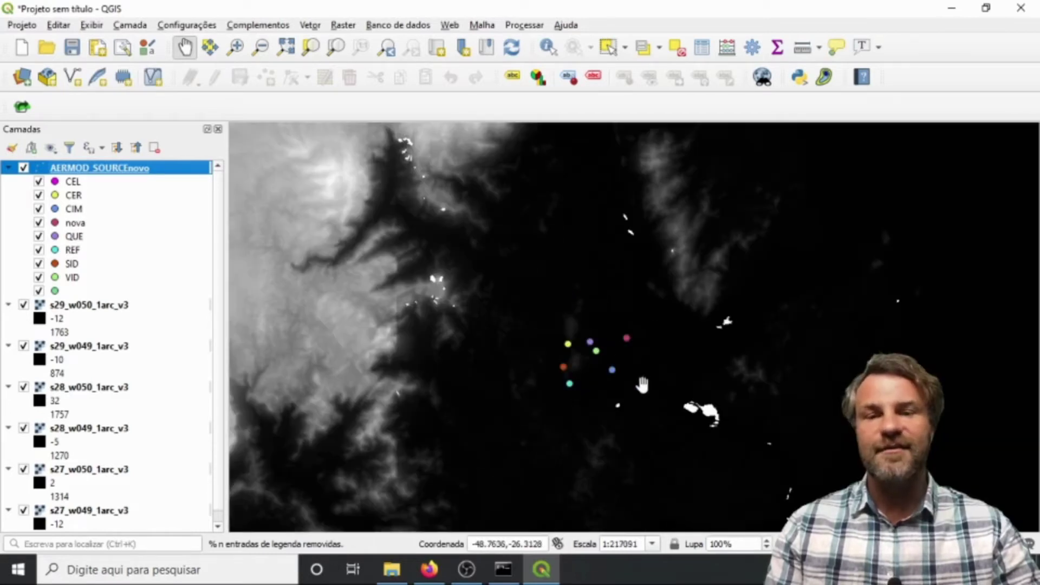
{"action": "left_click_drag", "start_coordinate": [643, 388], "coordinate": [579, 249]}
{"action": "scroll", "coordinate": [585, 264], "scroll_direction": "down", "scroll_amount": 2}
{"action": "scroll", "coordinate": [585, 264], "scroll_direction": "down", "scroll_amount": 1}
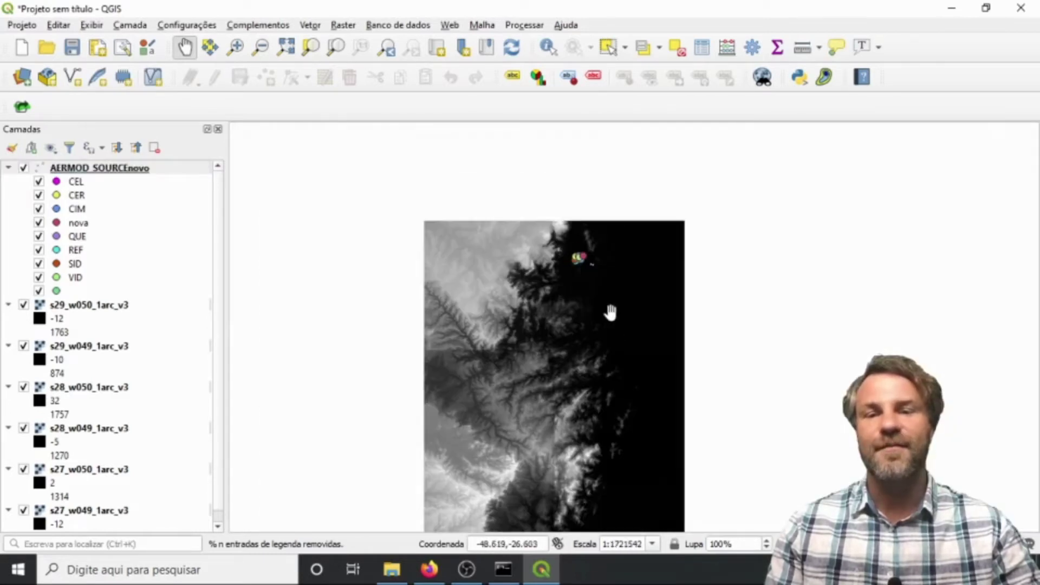
{"action": "left_click_drag", "start_coordinate": [641, 379], "coordinate": [595, 383]}
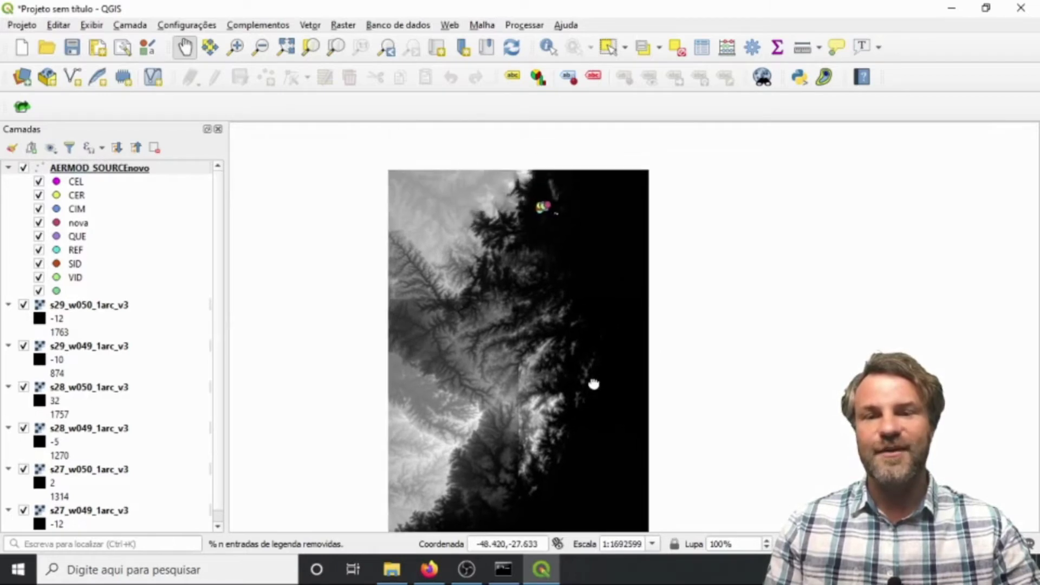
Toggle the visibility of s27_w049_1arc_v3 and s27_w050_1arc_v3 off and on to identify the map area each tile covers.
{"action": "left_click", "coordinate": [24, 511]}
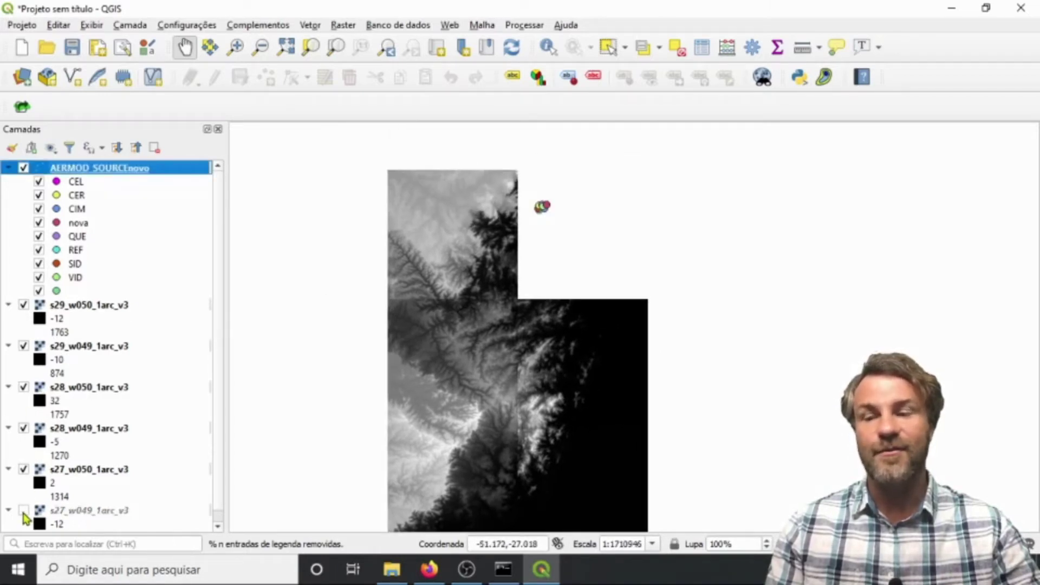
{"action": "left_click", "coordinate": [23, 512]}
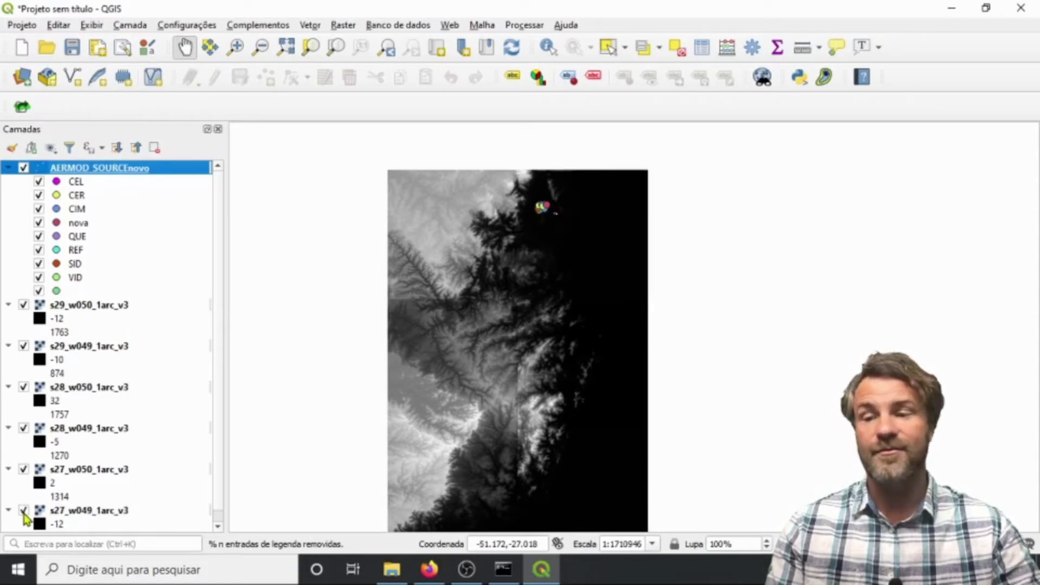
{"action": "left_click", "coordinate": [23, 469]}
{"action": "left_click", "coordinate": [24, 469]}
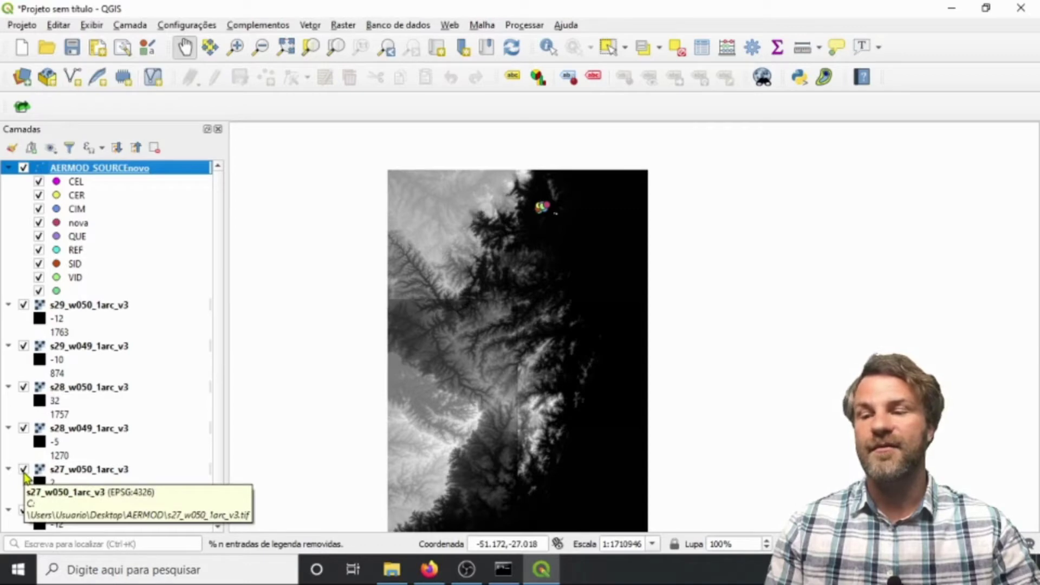
Hide the s28_w049, s28_w050, s29_w049 and s29_w050 raster layers, leaving only the two s27 tiles switched on.
{"action": "left_click", "coordinate": [23, 470]}
{"action": "left_click", "coordinate": [24, 428]}
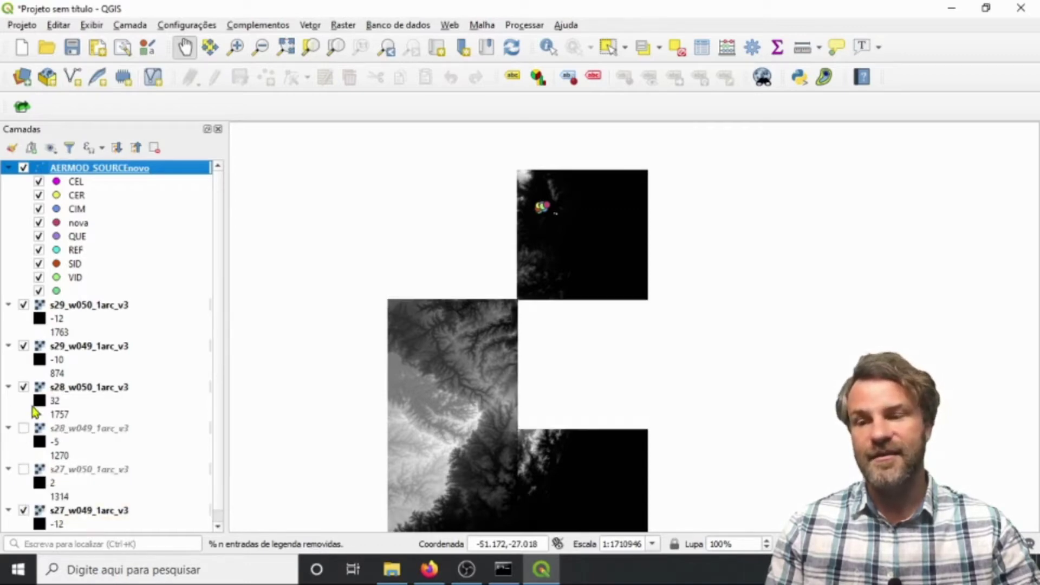
{"action": "left_click", "coordinate": [23, 469]}
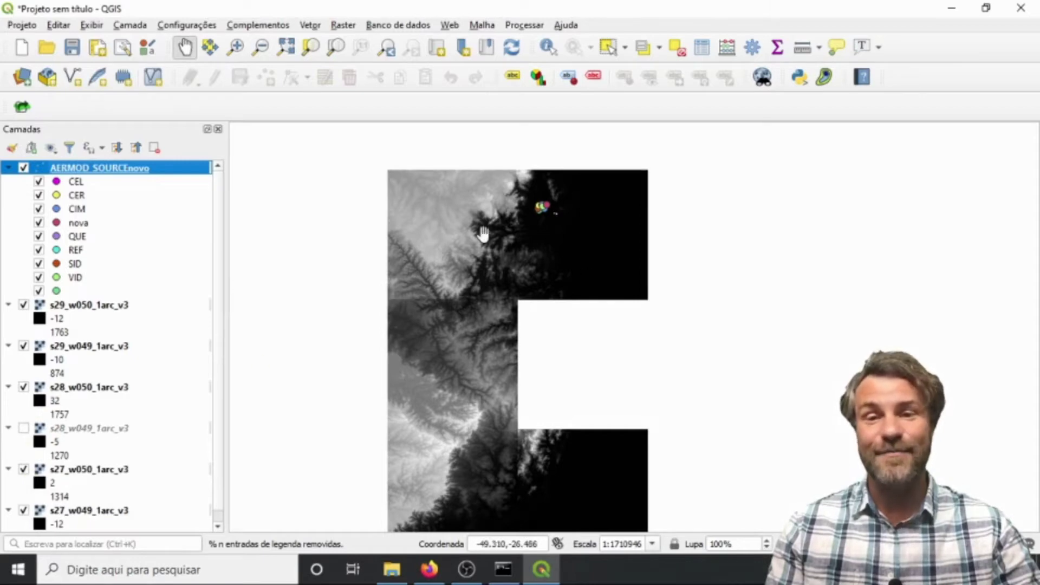
{"action": "left_click", "coordinate": [24, 387]}
{"action": "left_click", "coordinate": [24, 347]}
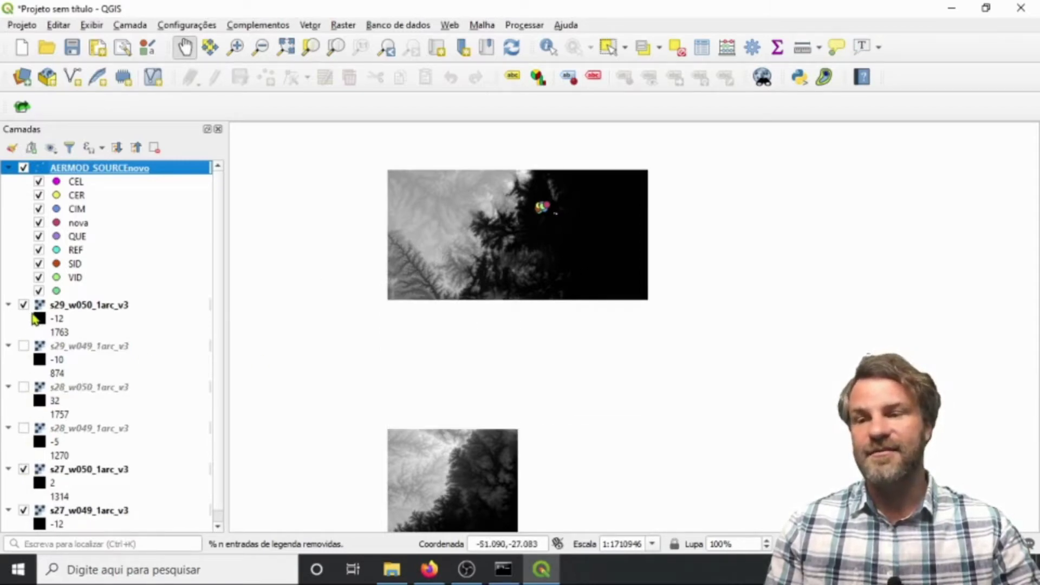
{"action": "left_click", "coordinate": [24, 305]}
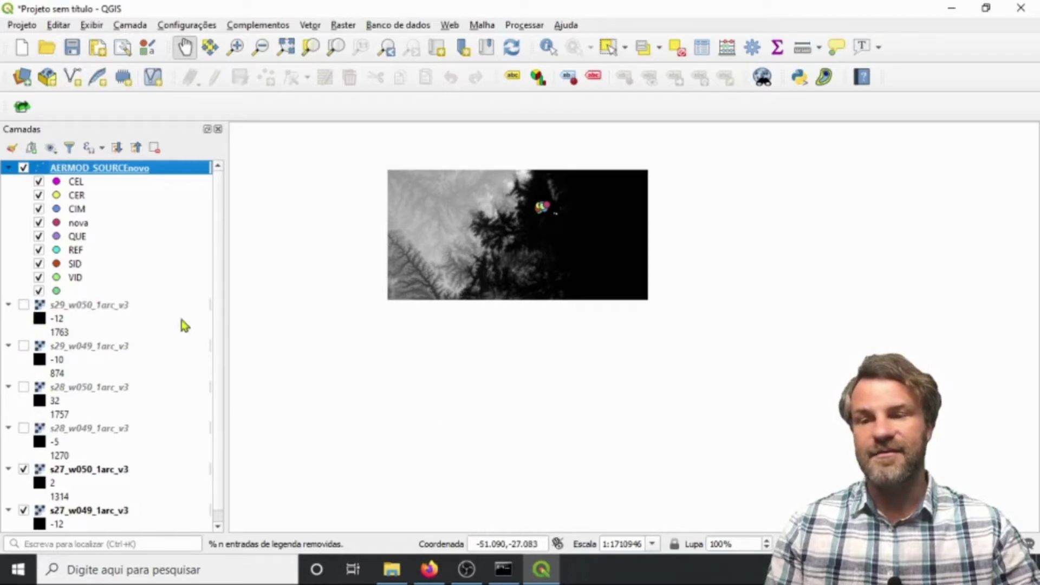
Collapse the legends of the four hidden s28 and s29 raster layers.
{"action": "left_click", "coordinate": [8, 305]}
{"action": "left_click", "coordinate": [9, 319]}
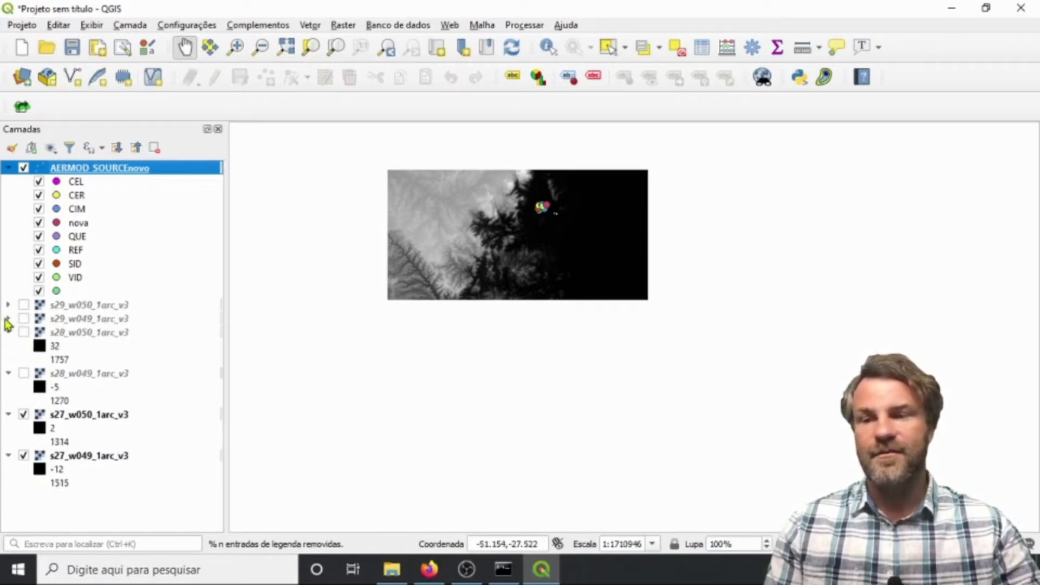
{"action": "left_click", "coordinate": [8, 332]}
{"action": "left_click", "coordinate": [8, 345]}
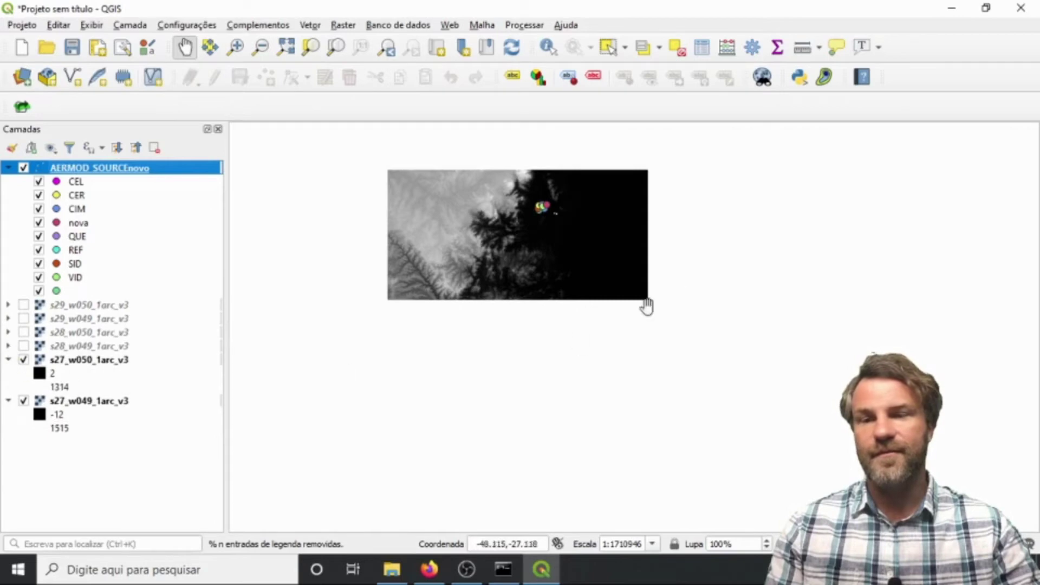
Render the s27_w050_1arc_v3 raster as Banda simples falsa-cor with the Greens color gradient and apply the symbology.
{"action": "left_click_drag", "start_coordinate": [792, 251], "coordinate": [867, 340]}
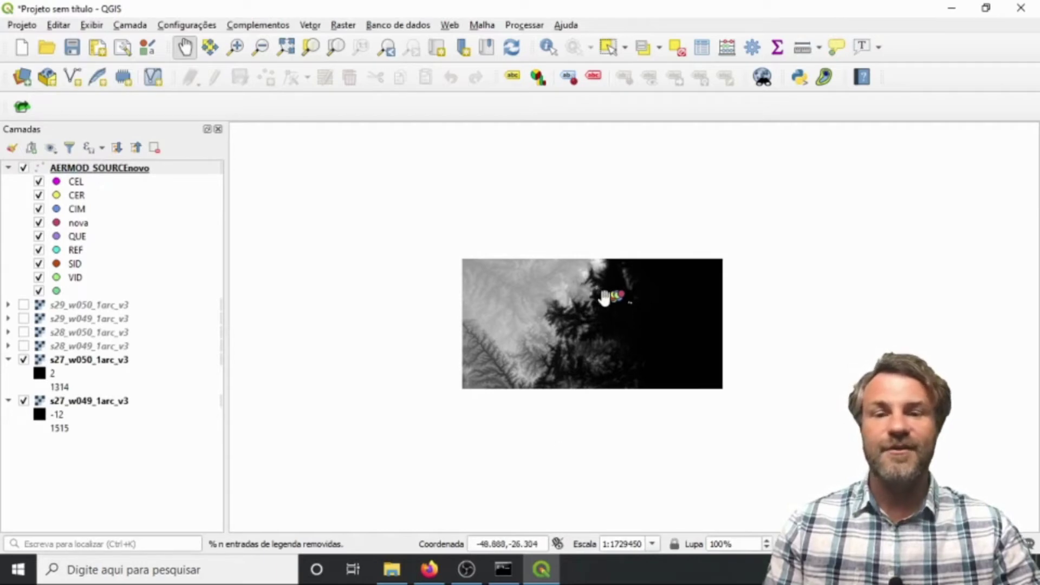
{"action": "scroll", "coordinate": [604, 299], "scroll_direction": "up", "scroll_amount": 2}
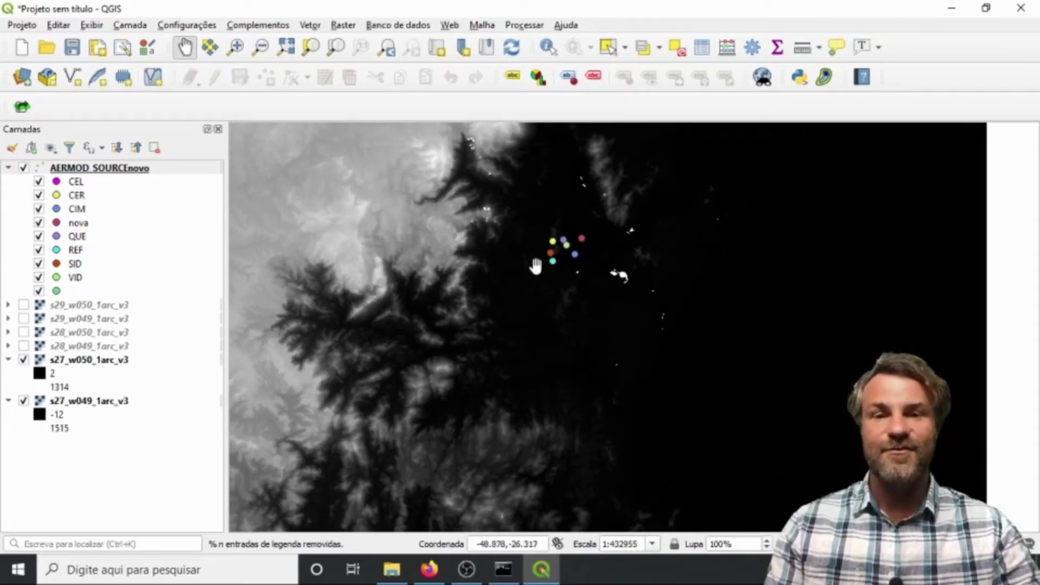
{"action": "scroll", "coordinate": [583, 296], "scroll_direction": "down", "scroll_amount": 1}
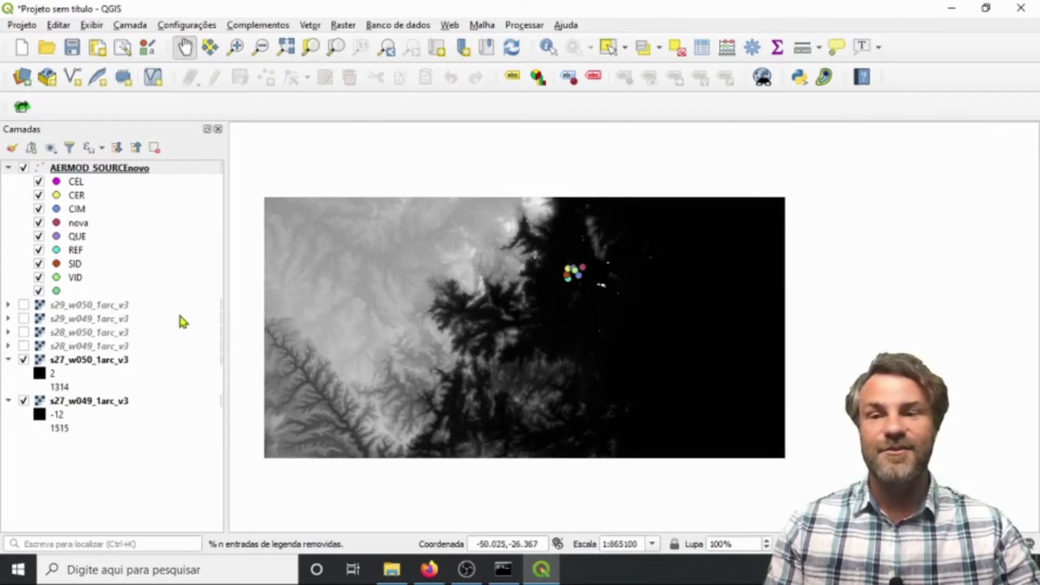
{"action": "right_click", "coordinate": [90, 360]}
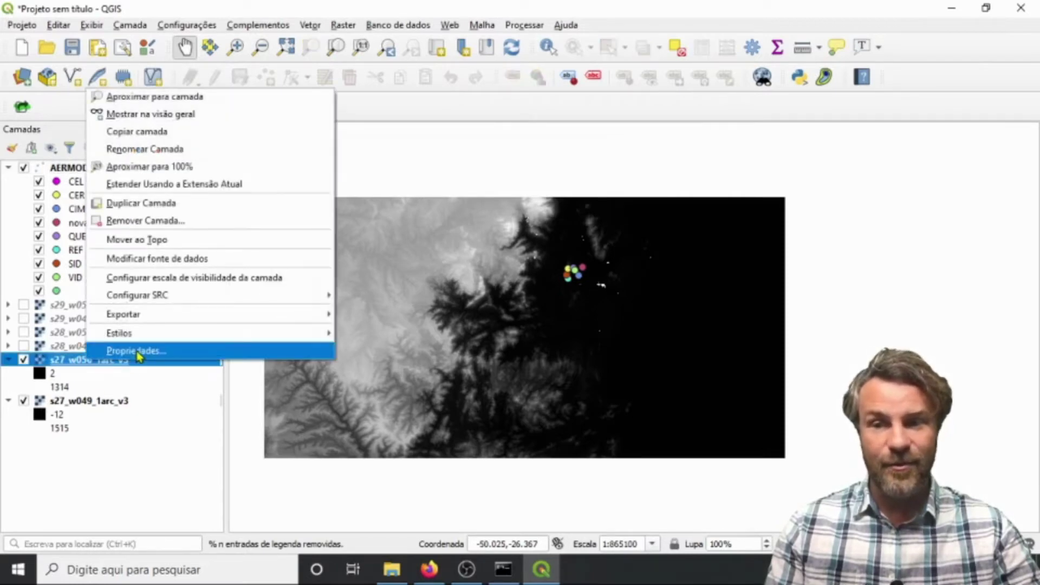
{"action": "left_click", "coordinate": [136, 351]}
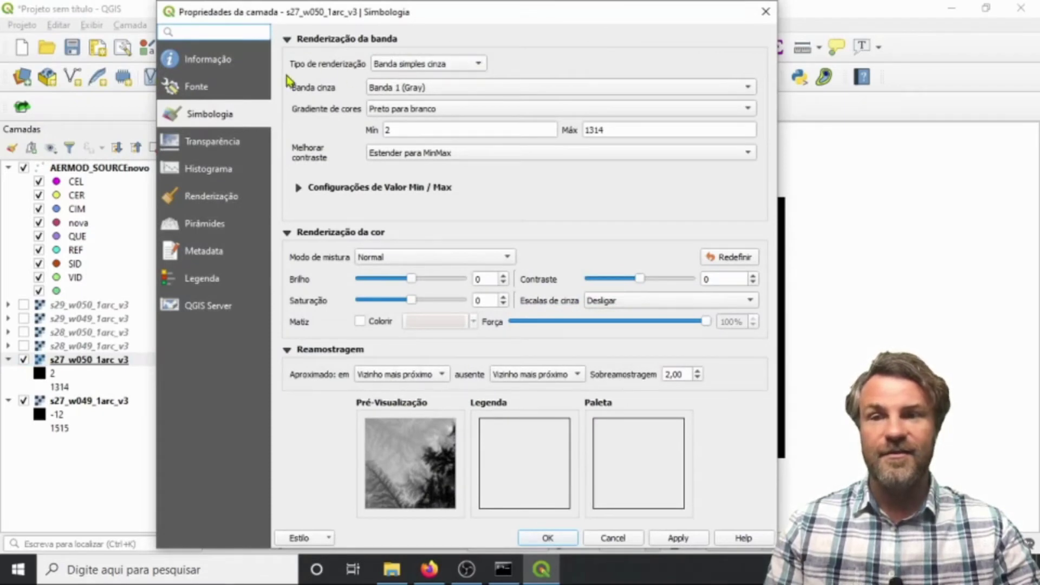
{"action": "left_click", "coordinate": [479, 65]}
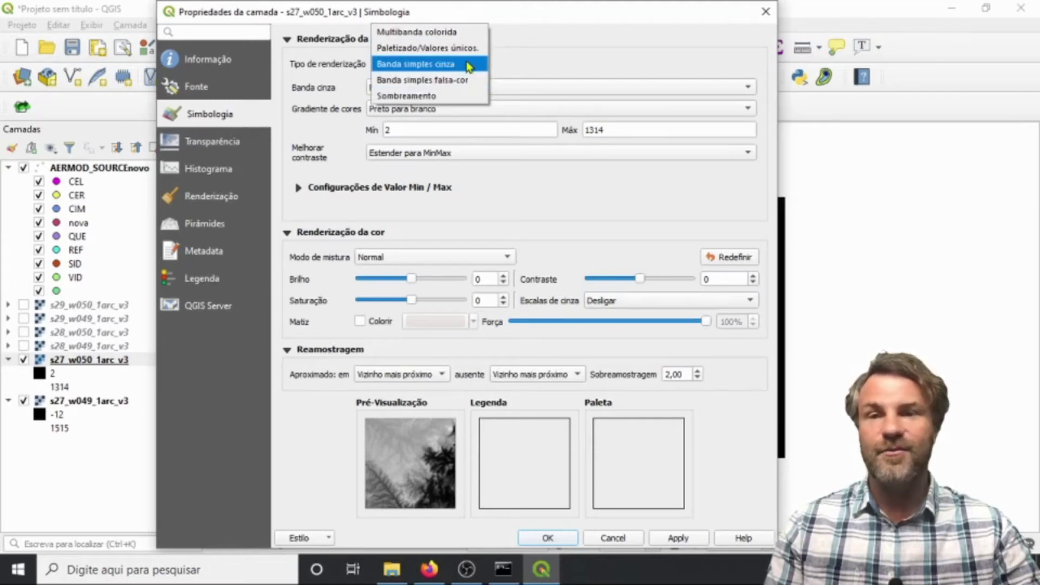
{"action": "left_click", "coordinate": [469, 81]}
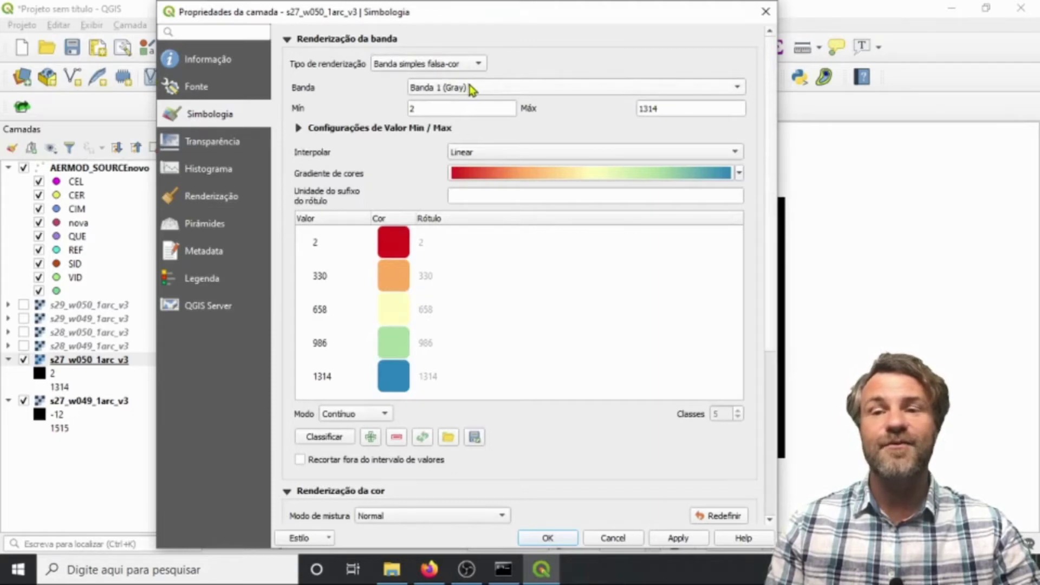
{"action": "left_click", "coordinate": [740, 174]}
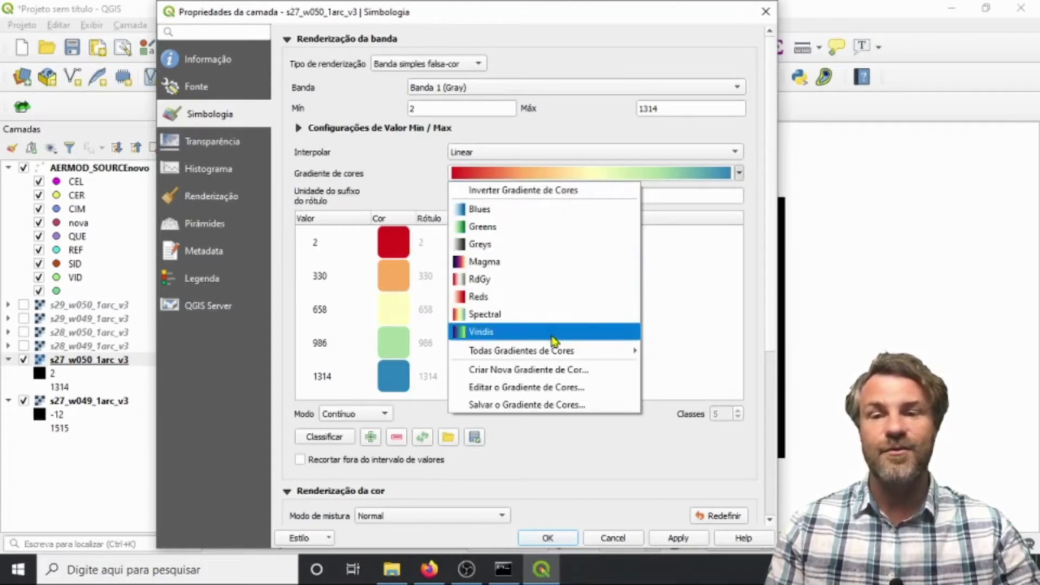
{"action": "left_click", "coordinate": [543, 232]}
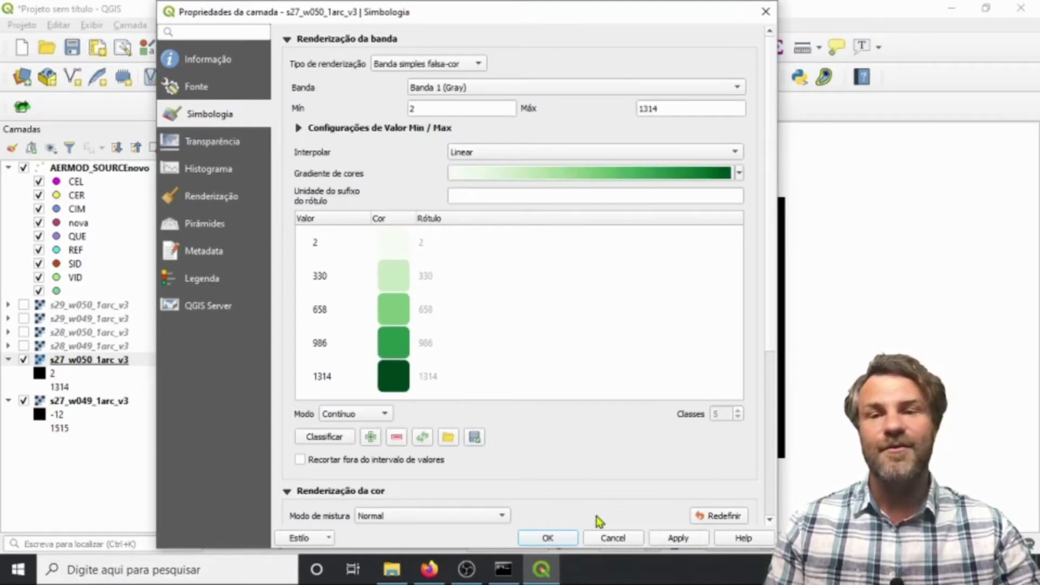
{"action": "left_click", "coordinate": [677, 538]}
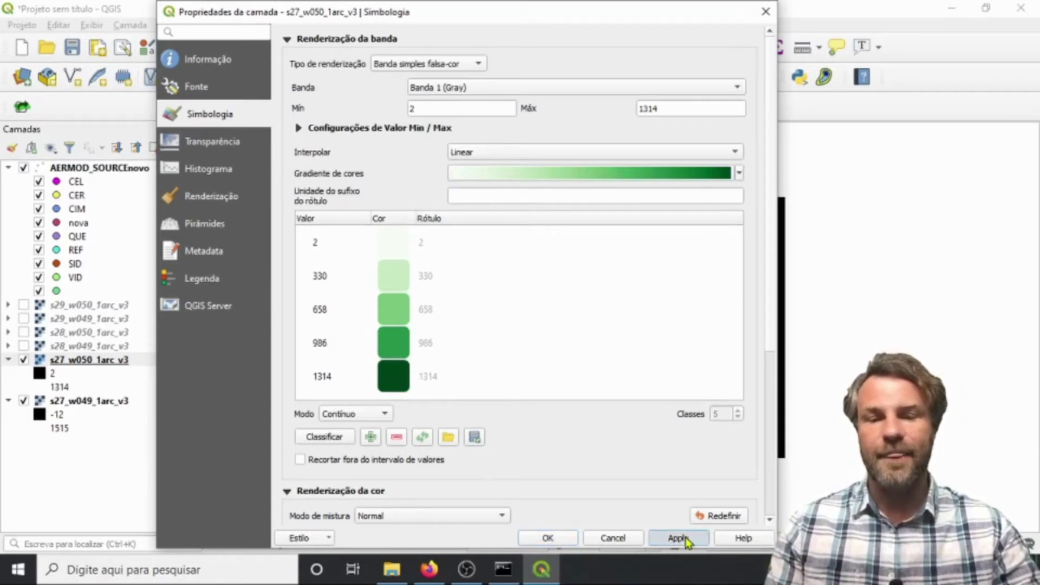
{"action": "left_click", "coordinate": [547, 538]}
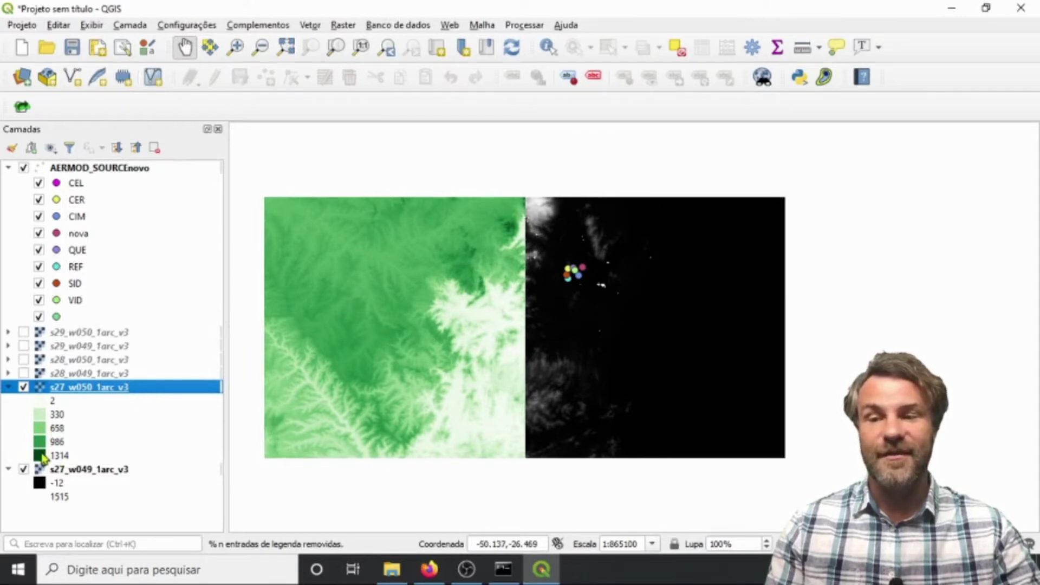
Render the s27_w049_1arc_v3 raster as Banda simples falsa-cor with the green gradient, classify its values and apply the symbology.
{"action": "double_click", "coordinate": [81, 471]}
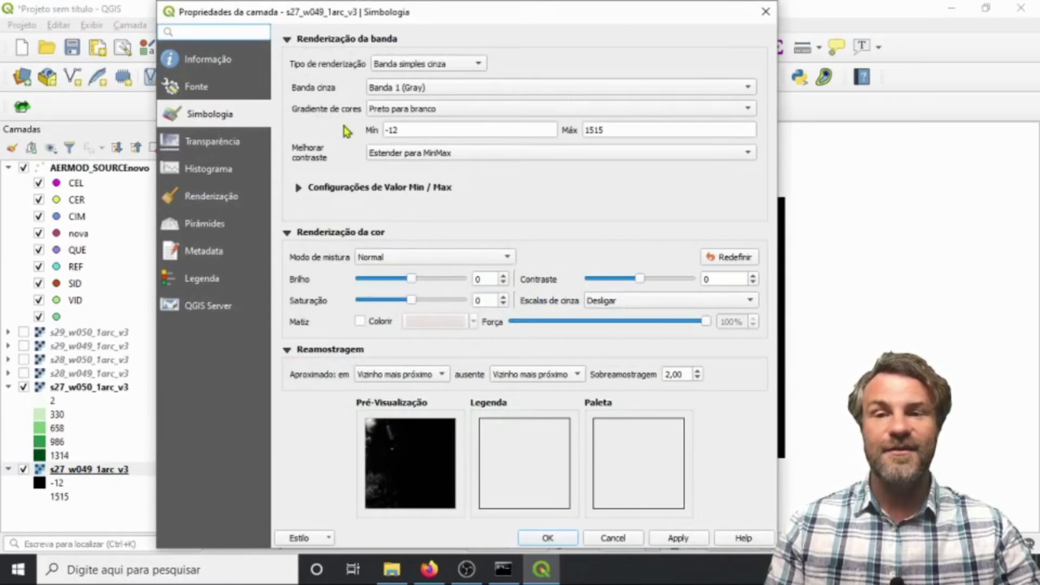
{"action": "left_click", "coordinate": [465, 64]}
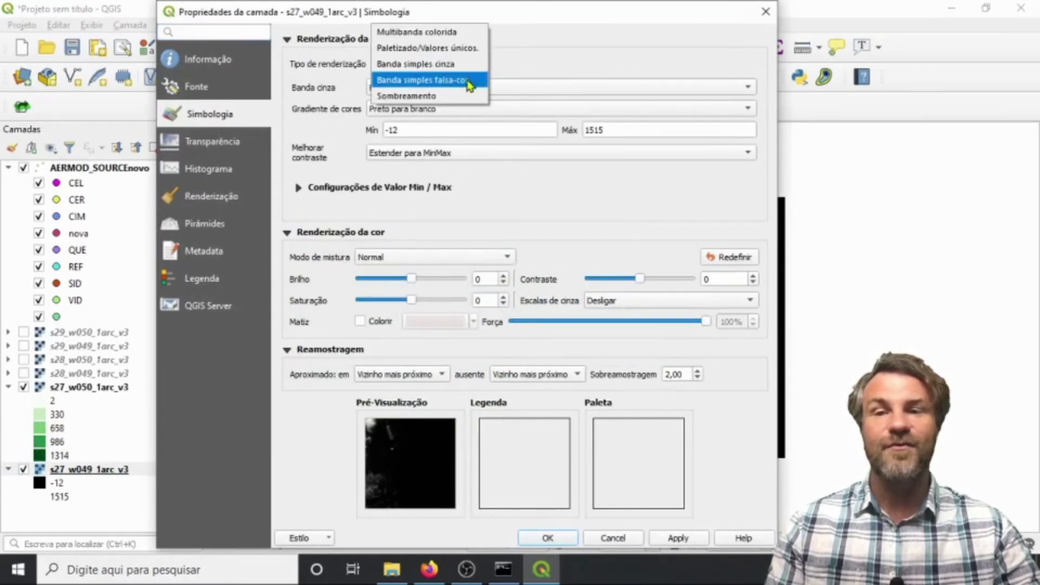
{"action": "left_click", "coordinate": [470, 81]}
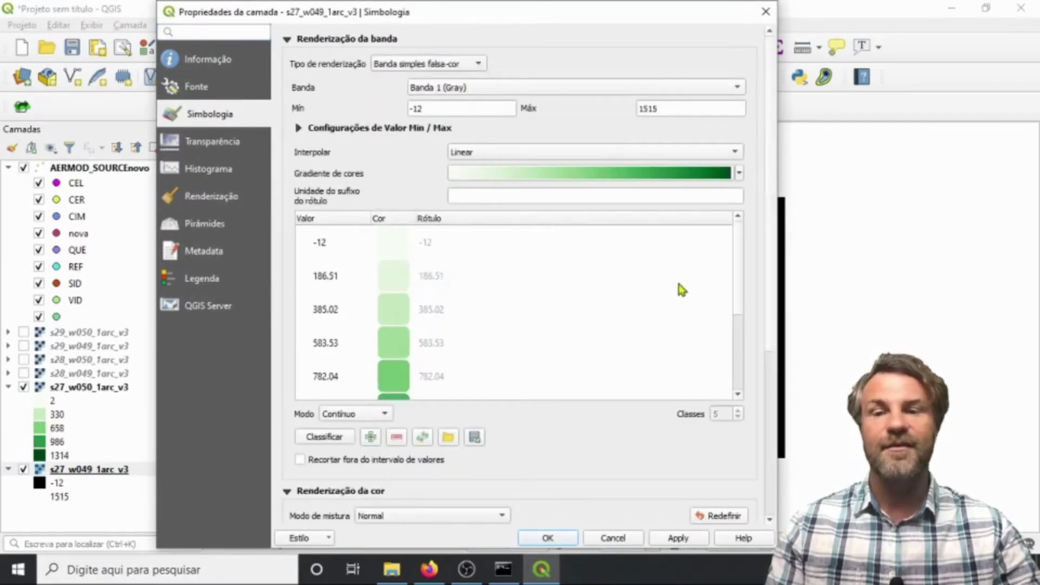
{"action": "left_click", "coordinate": [321, 440]}
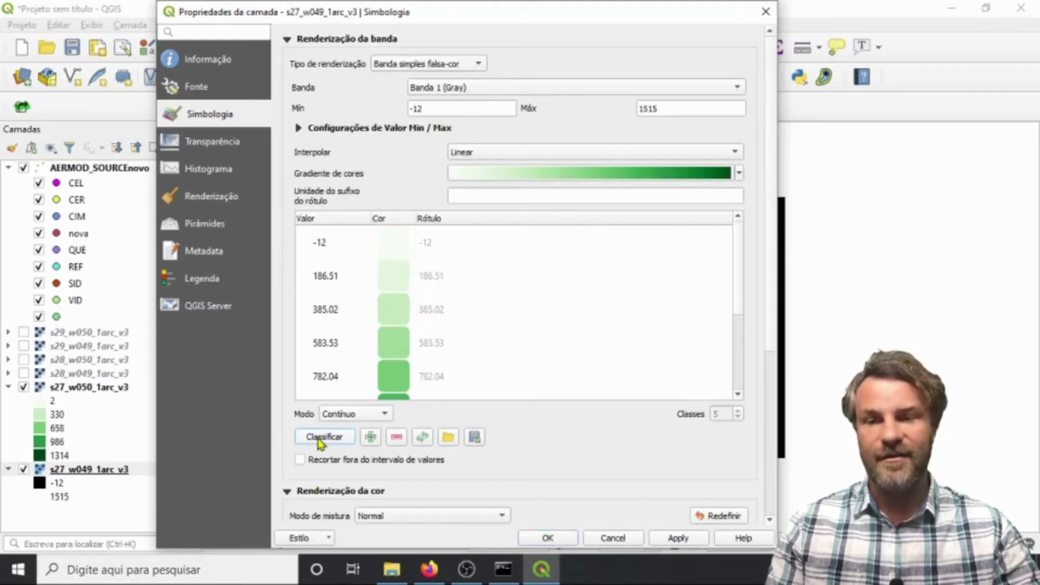
{"action": "left_click", "coordinate": [679, 539]}
{"action": "left_click", "coordinate": [566, 548]}
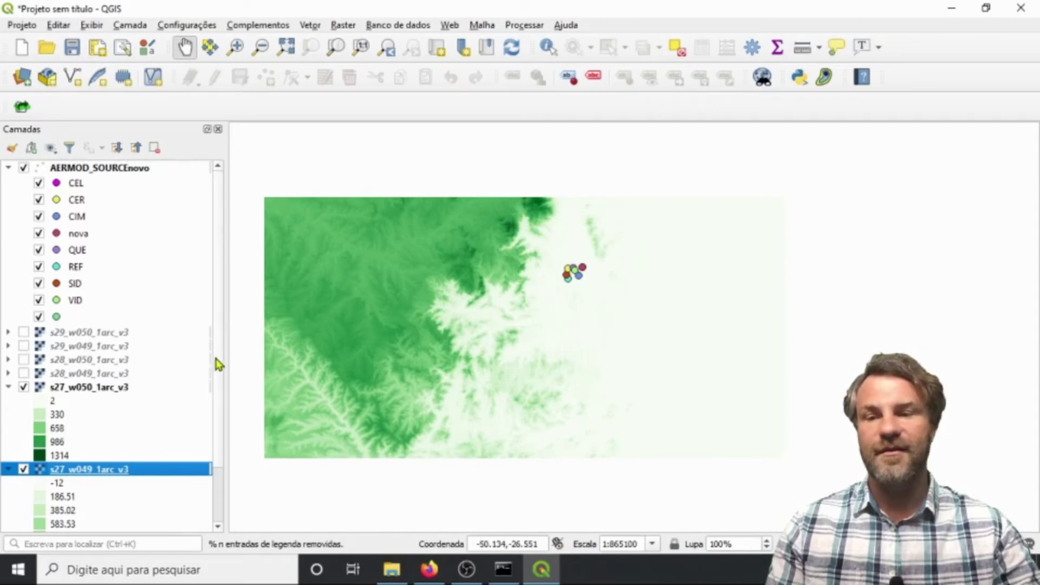
In the s27_w050_1arc_v3 symbology, set the two lowest color class values to 1 and 300.
{"action": "scroll", "coordinate": [219, 364], "scroll_direction": "down", "scroll_amount": 2}
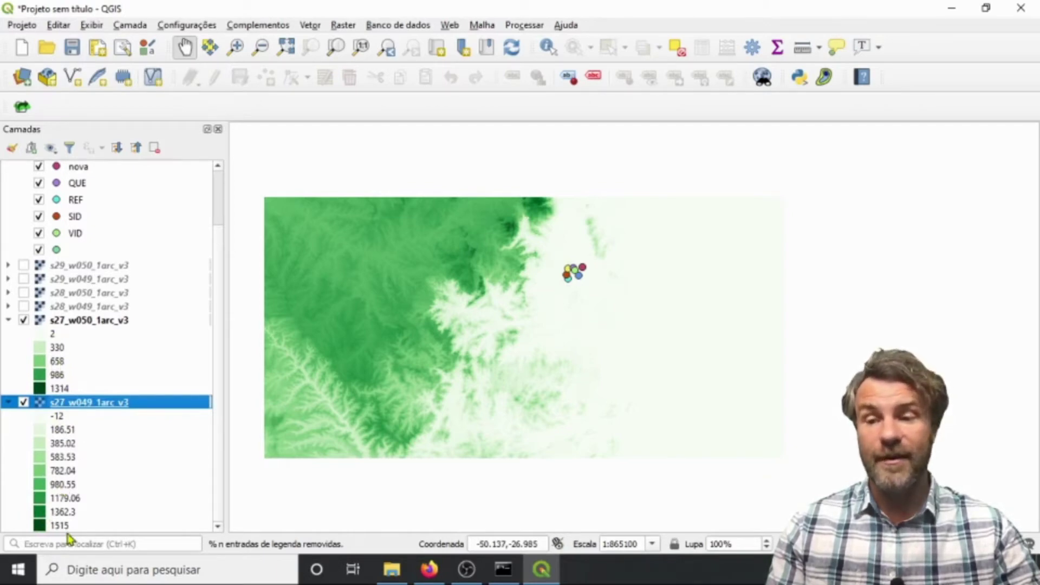
{"action": "double_click", "coordinate": [85, 321]}
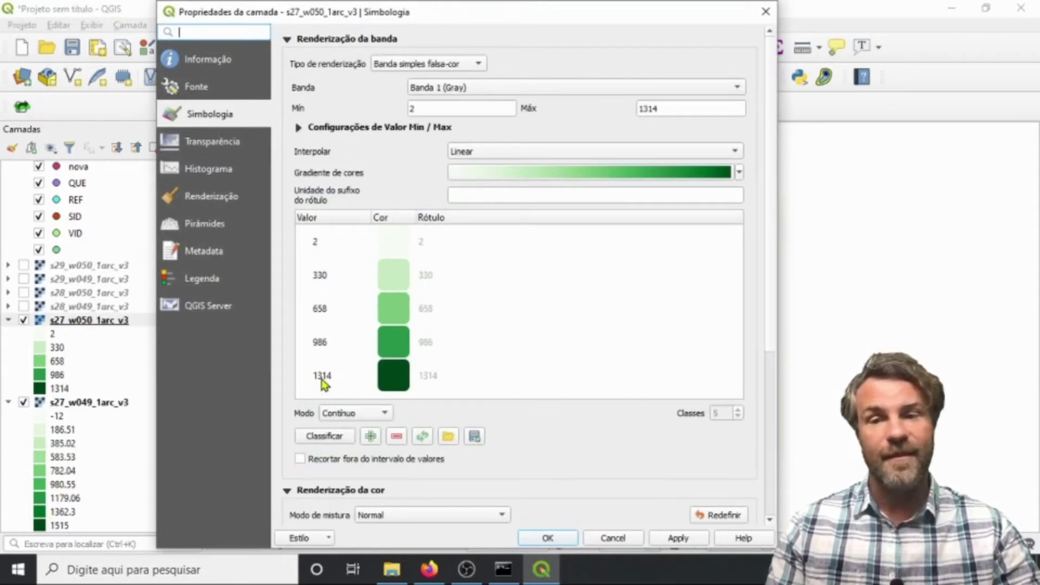
{"action": "double_click", "coordinate": [319, 242]}
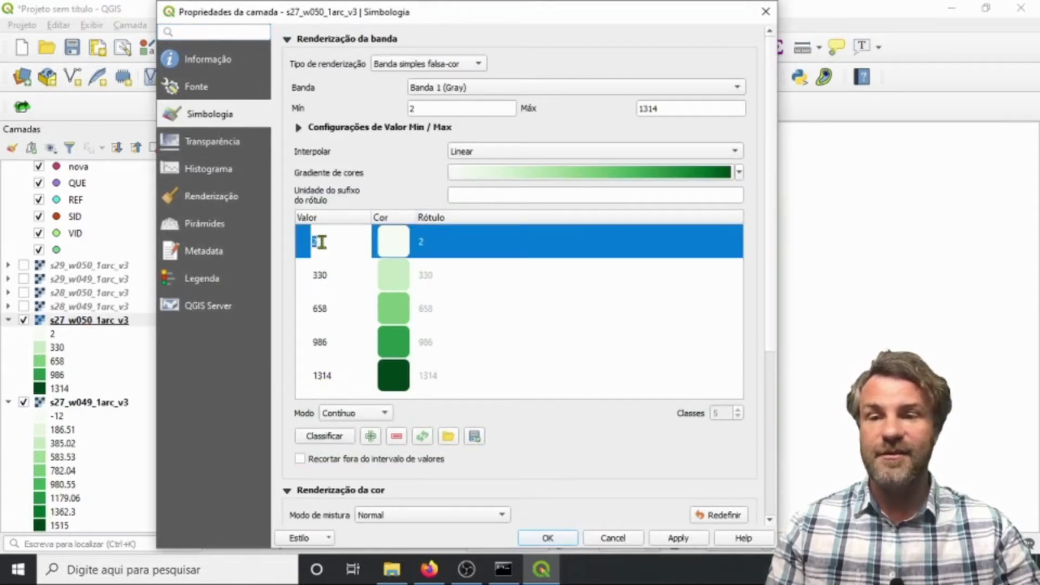
{"action": "type", "text": "1"}
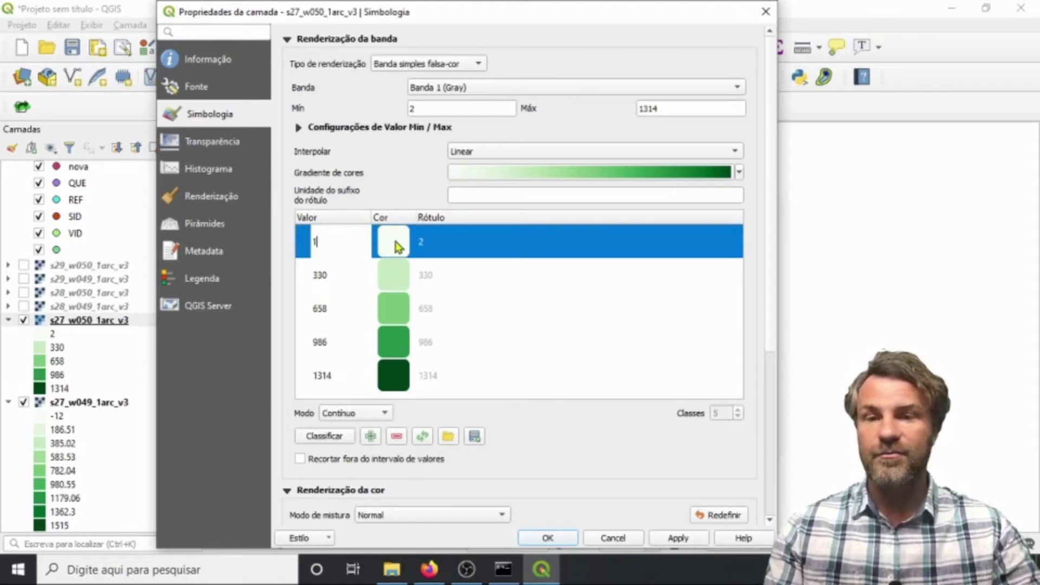
{"action": "key", "text": "Return"}
{"action": "double_click", "coordinate": [319, 275]}
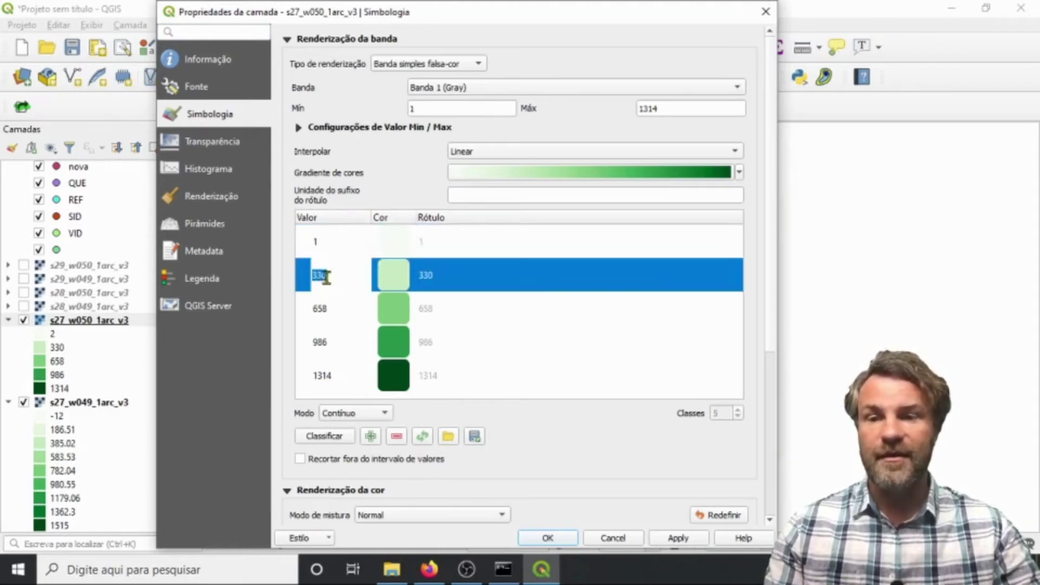
{"action": "left_click_drag", "start_coordinate": [326, 278], "coordinate": [318, 276]}
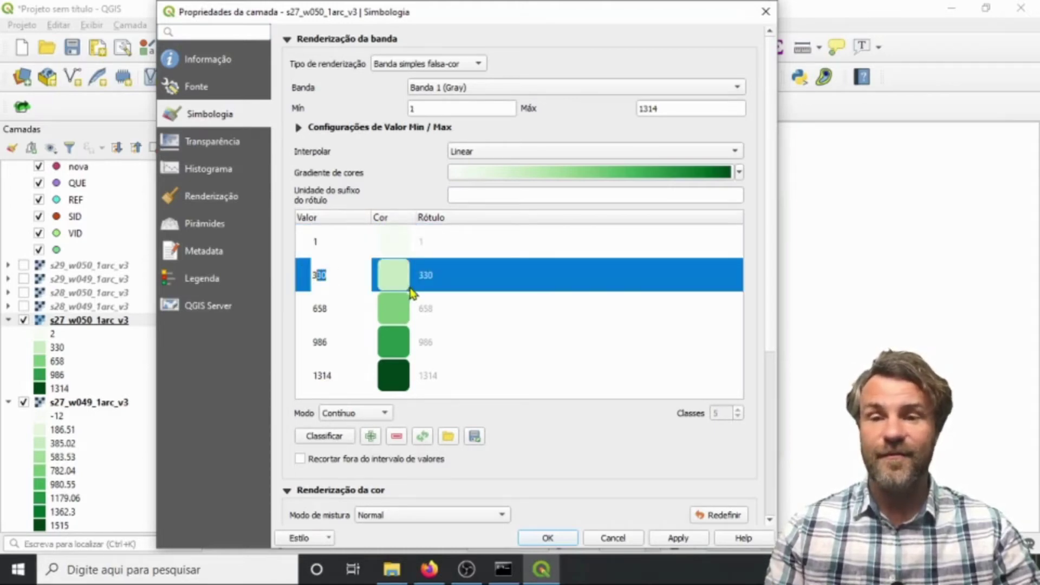
{"action": "type", "text": "00"}
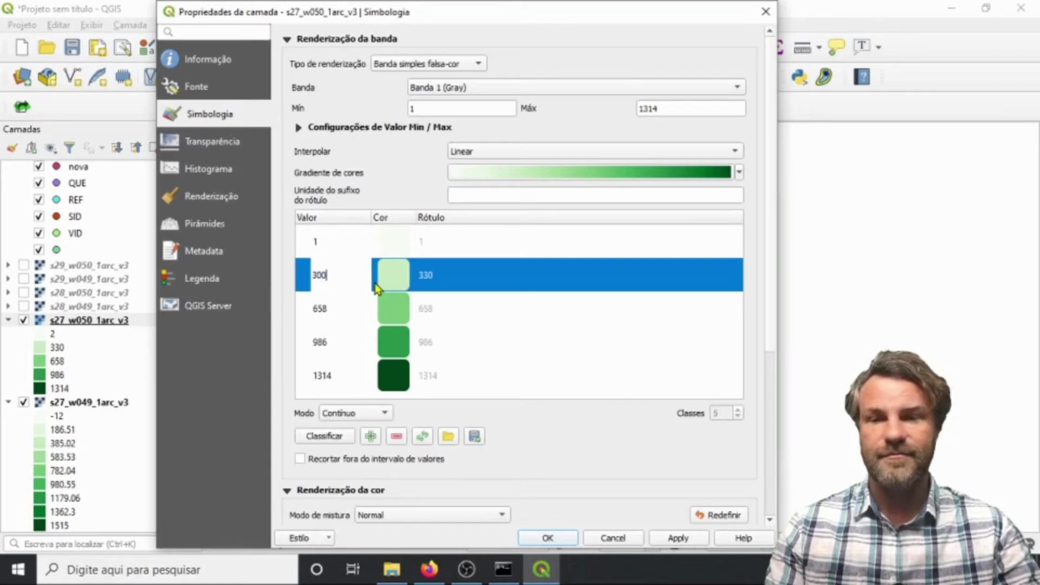
{"action": "left_click", "coordinate": [442, 275]}
Set the three highest class values of s27_w050_1arc_v3 to 650, 1000 and 1300 and apply the symbology.
{"action": "double_click", "coordinate": [336, 311]}
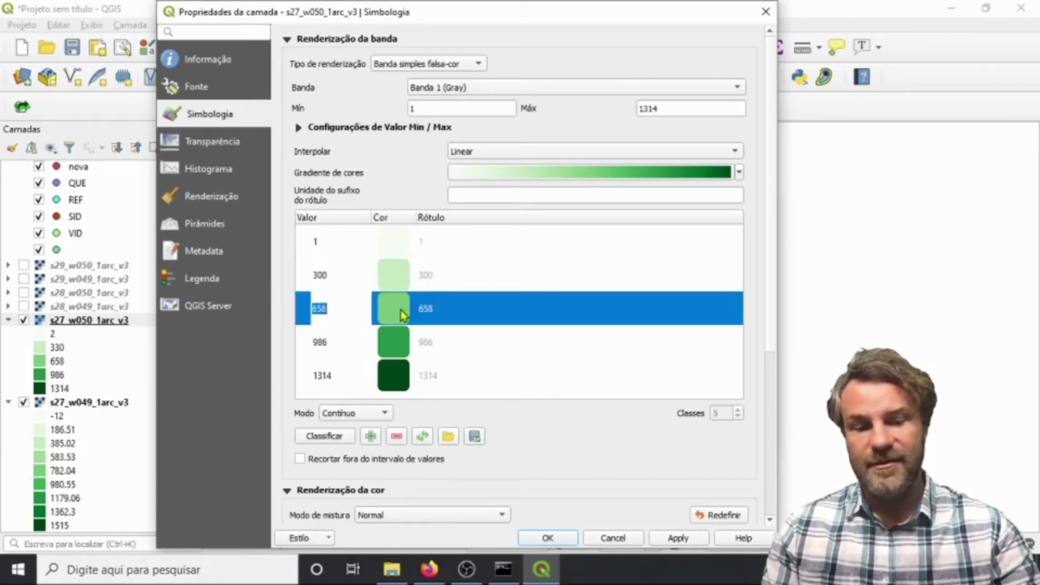
{"action": "type", "text": "6"}
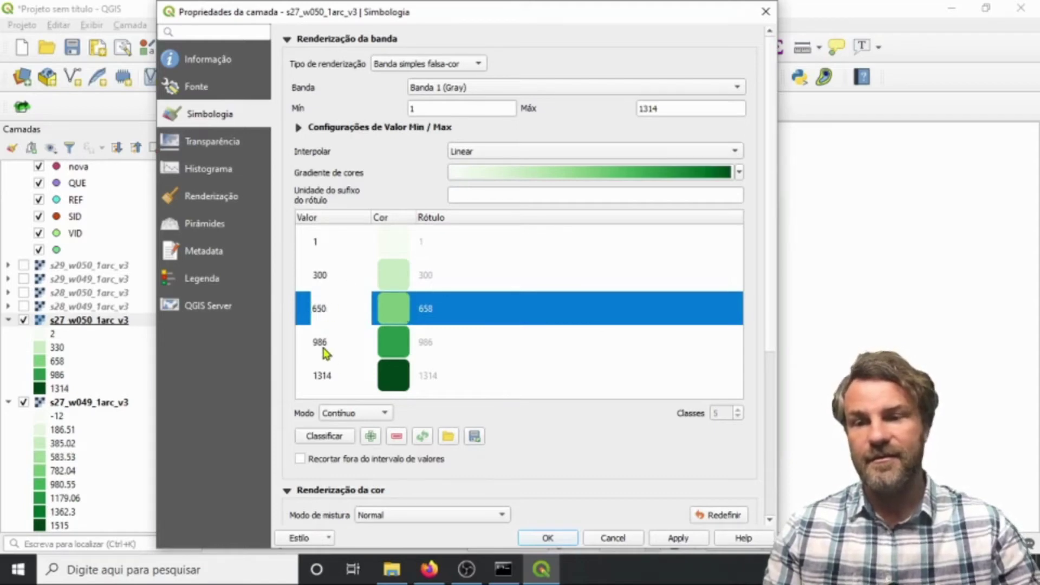
{"action": "double_click", "coordinate": [324, 346]}
{"action": "type", "text": "1"}
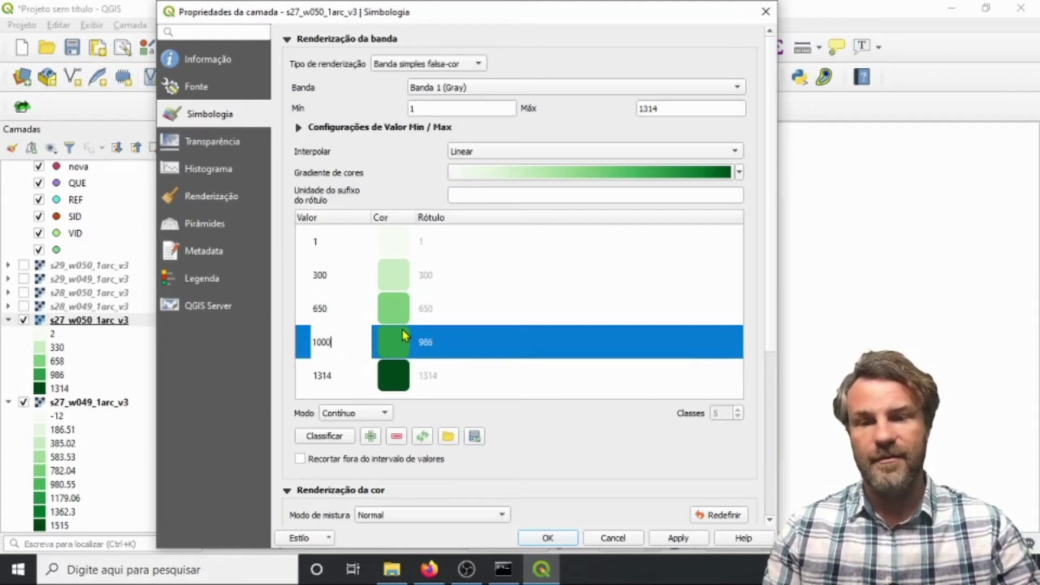
{"action": "type", "text": "000"}
{"action": "double_click", "coordinate": [337, 375]}
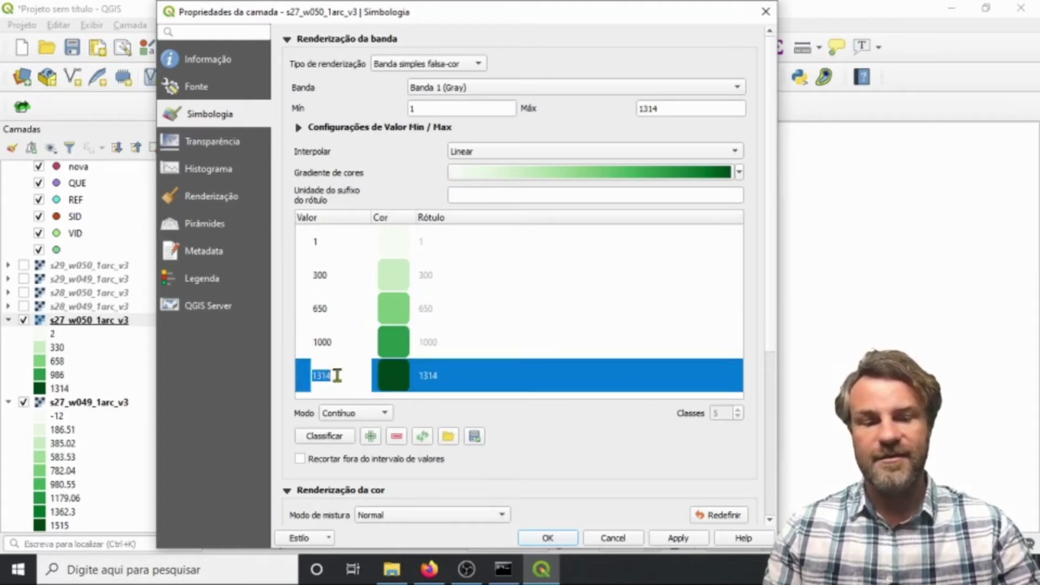
{"action": "type", "text": "13"}
{"action": "left_click", "coordinate": [529, 299]}
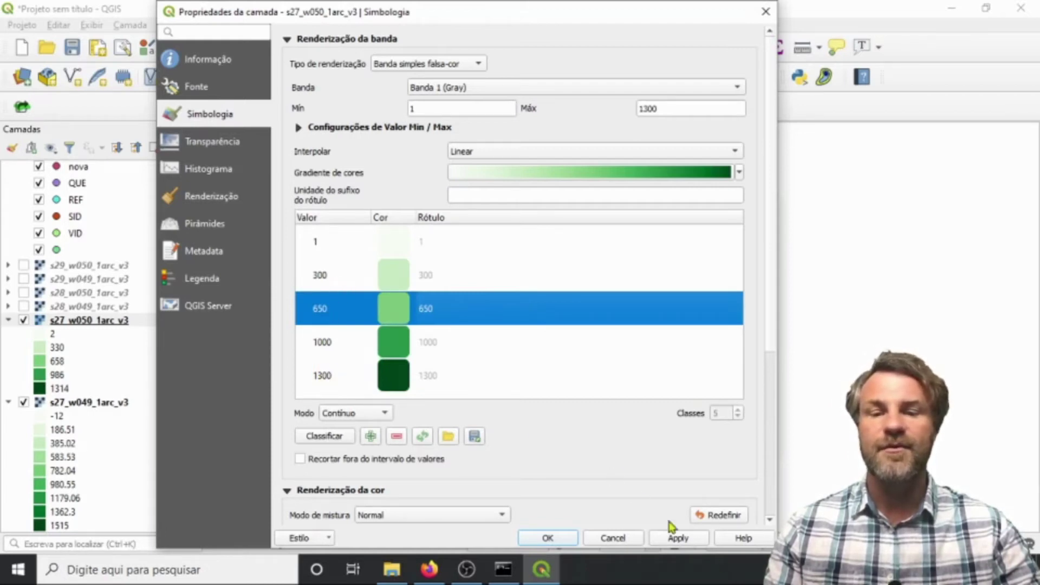
{"action": "left_click", "coordinate": [678, 538]}
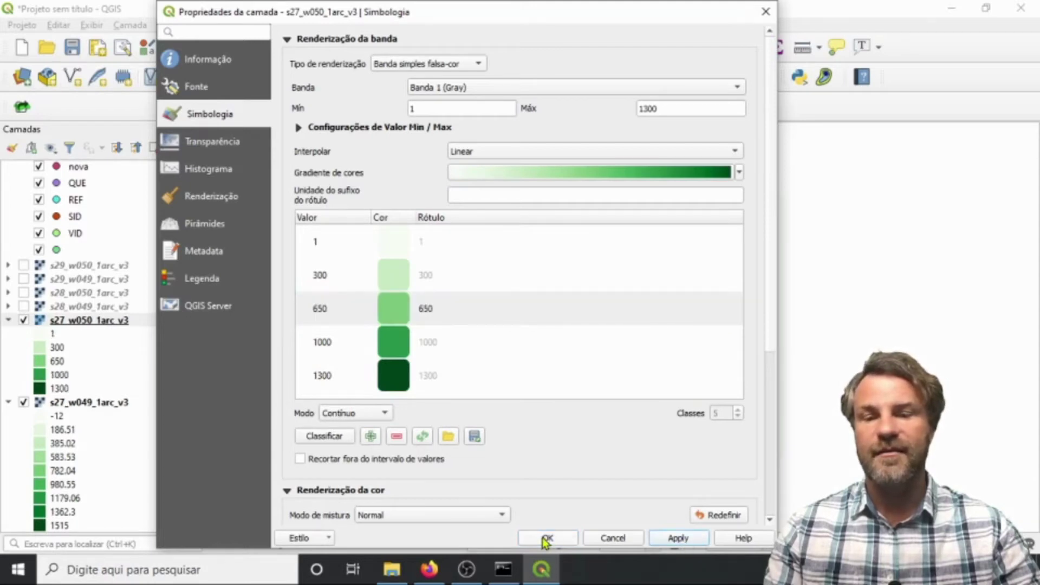
{"action": "left_click", "coordinate": [548, 538]}
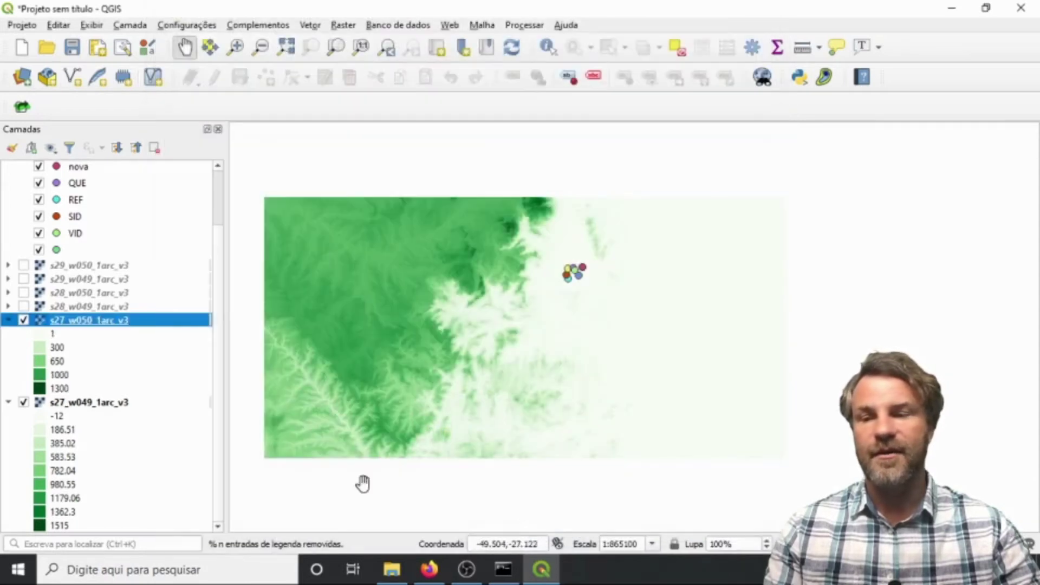
Reclassify the s27_w049_1arc_v3 raster in Intervalo igual mode with 5 classes.
{"action": "left_click", "coordinate": [90, 403]}
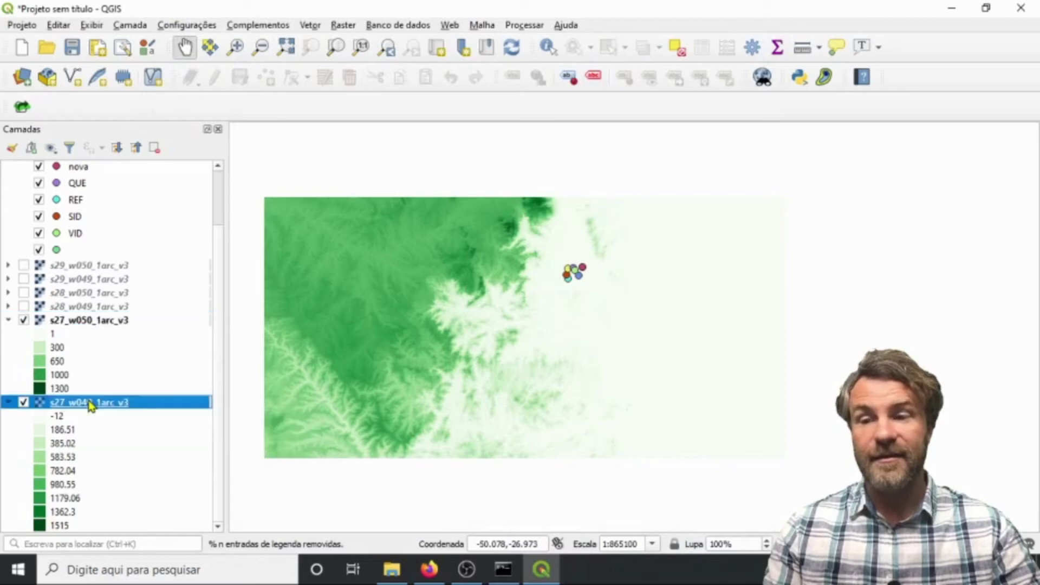
{"action": "double_click", "coordinate": [90, 404]}
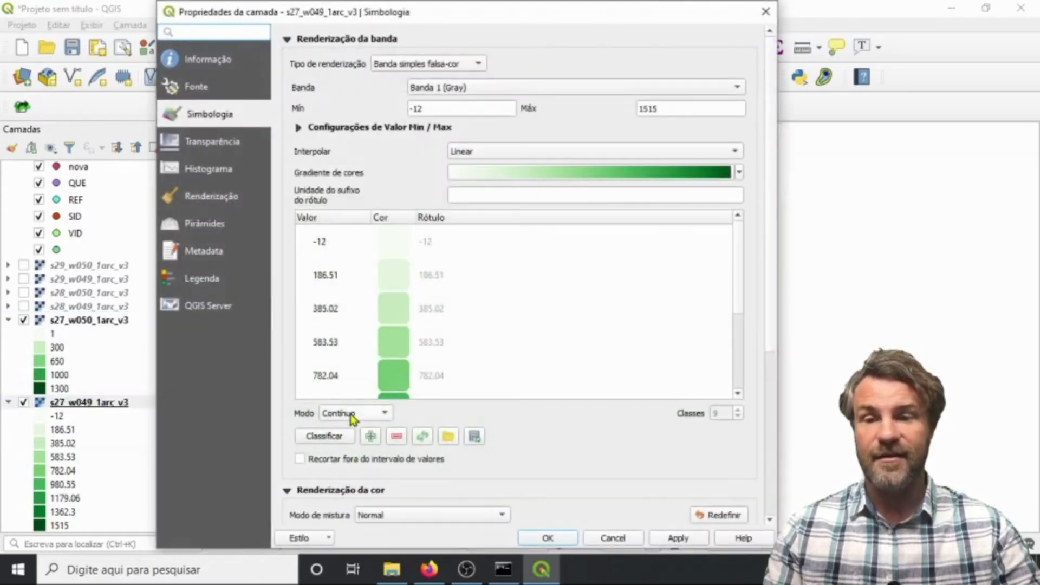
{"action": "left_click", "coordinate": [324, 436]}
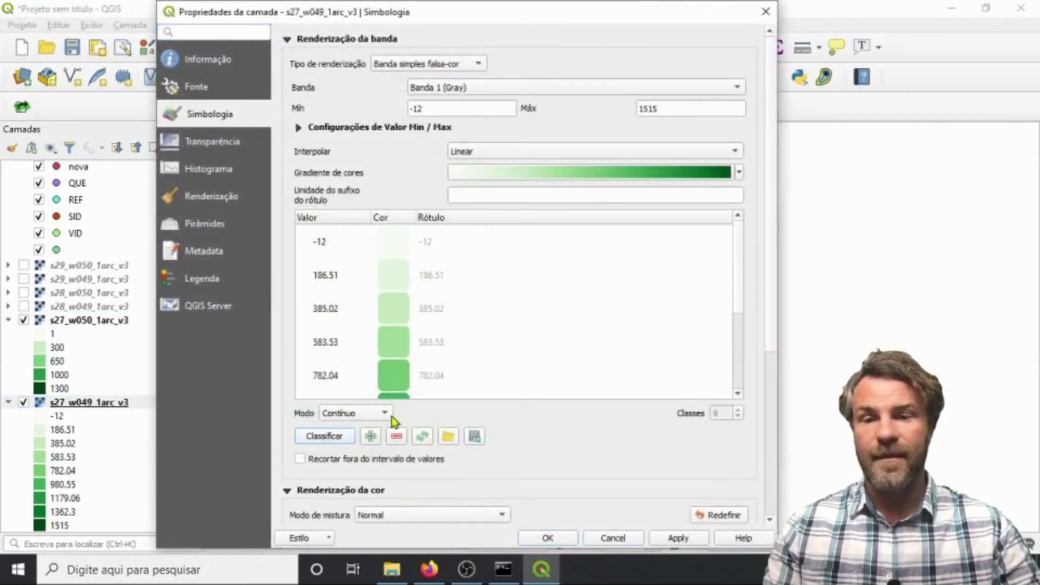
{"action": "left_click", "coordinate": [370, 415]}
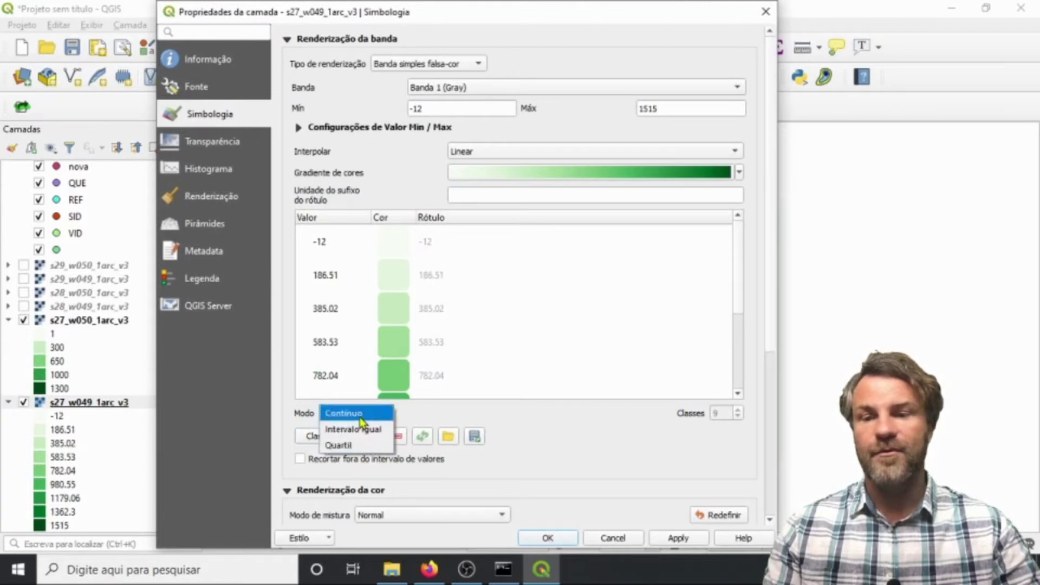
{"action": "left_click", "coordinate": [357, 429]}
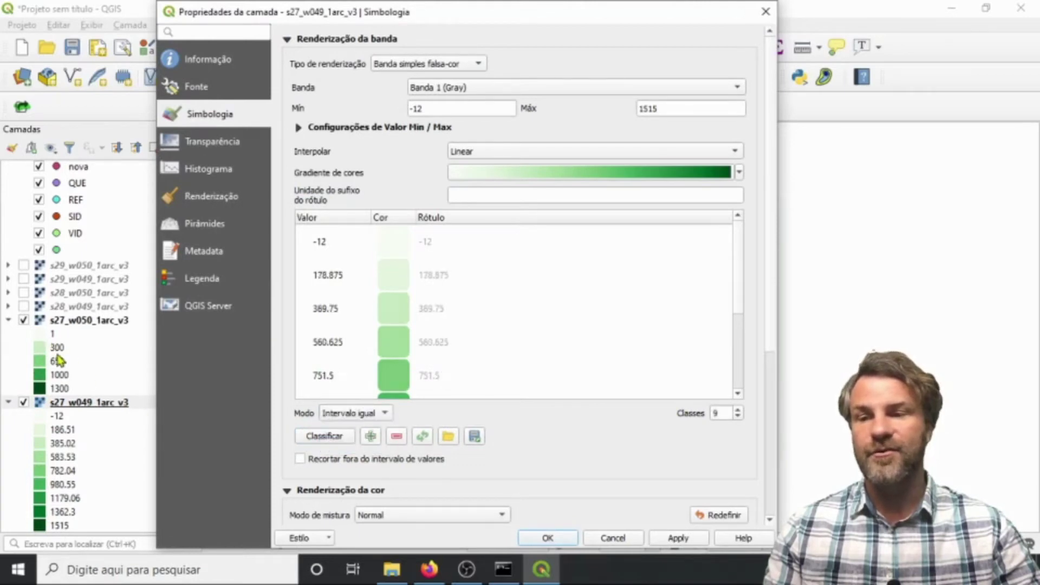
{"action": "left_click", "coordinate": [738, 417]}
{"action": "left_click", "coordinate": [737, 417]}
{"action": "left_click", "coordinate": [737, 417]}
{"action": "left_click", "coordinate": [738, 416]}
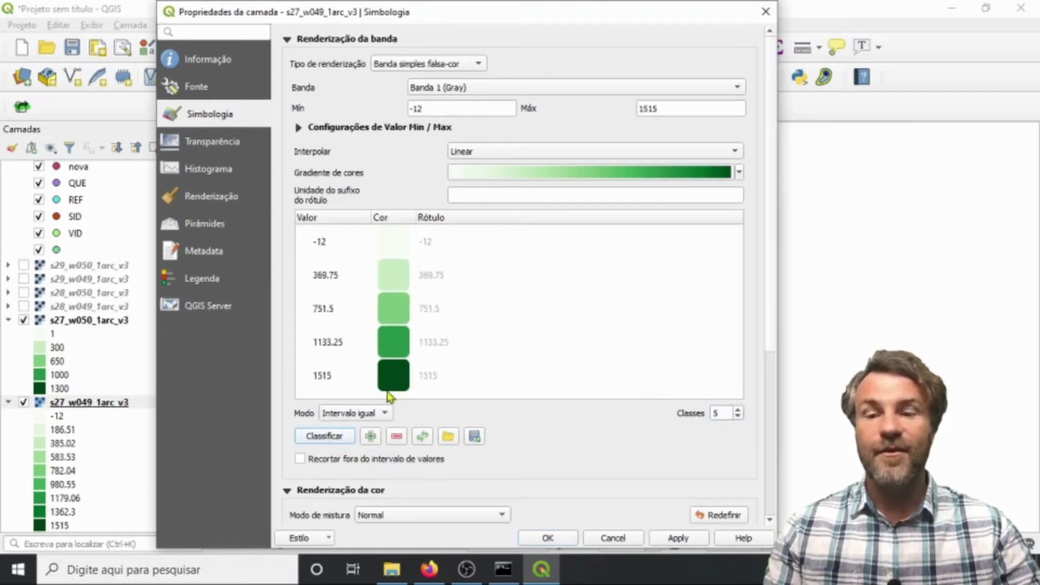
Set the two lowest class values of s27_w049_1arc_v3 to 1 and 300.
{"action": "double_click", "coordinate": [325, 241]}
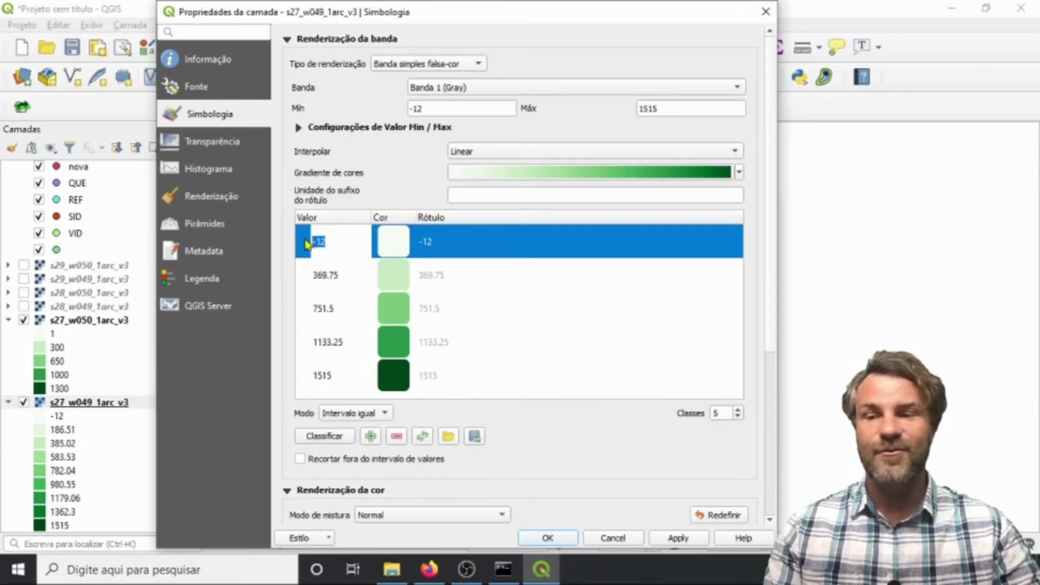
{"action": "type", "text": "1"}
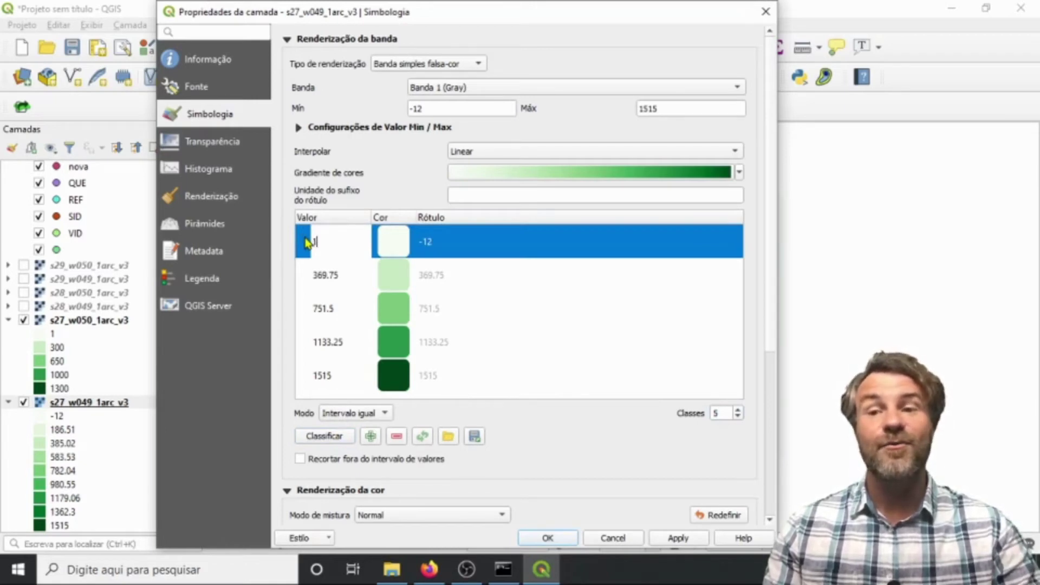
{"action": "key", "text": "Return"}
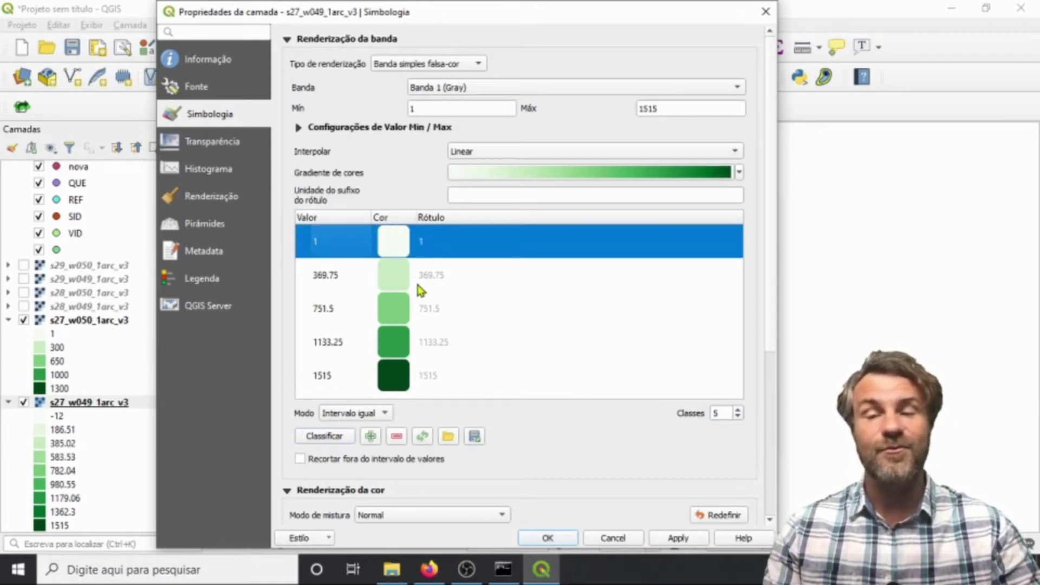
{"action": "left_click", "coordinate": [334, 275]}
{"action": "double_click", "coordinate": [335, 277]}
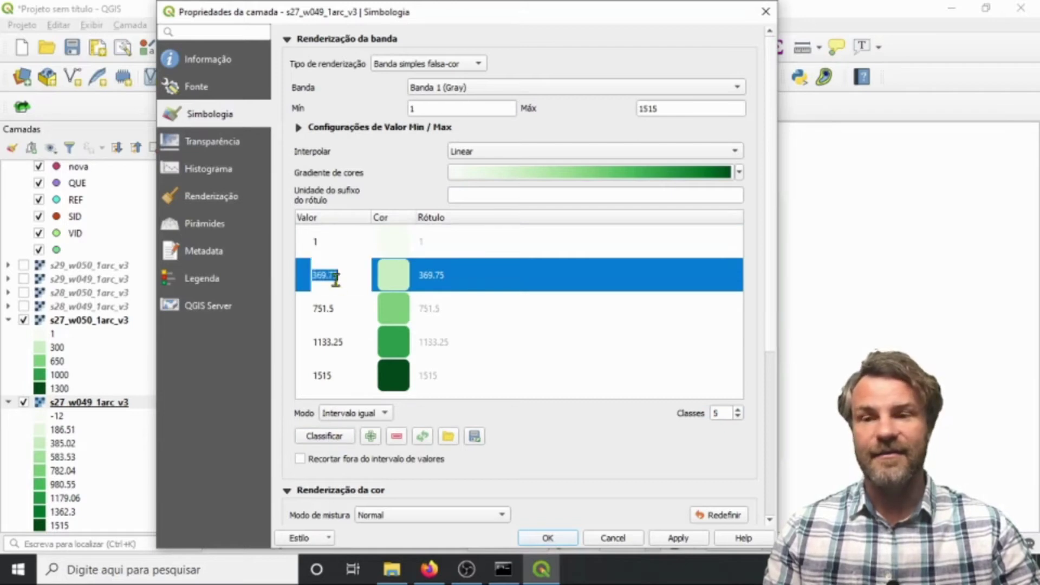
{"action": "type", "text": "300"}
Set the three highest class values of s27_w049_1arc_v3 to 650, 1000 and 1300 and apply the symbology.
{"action": "double_click", "coordinate": [330, 308]}
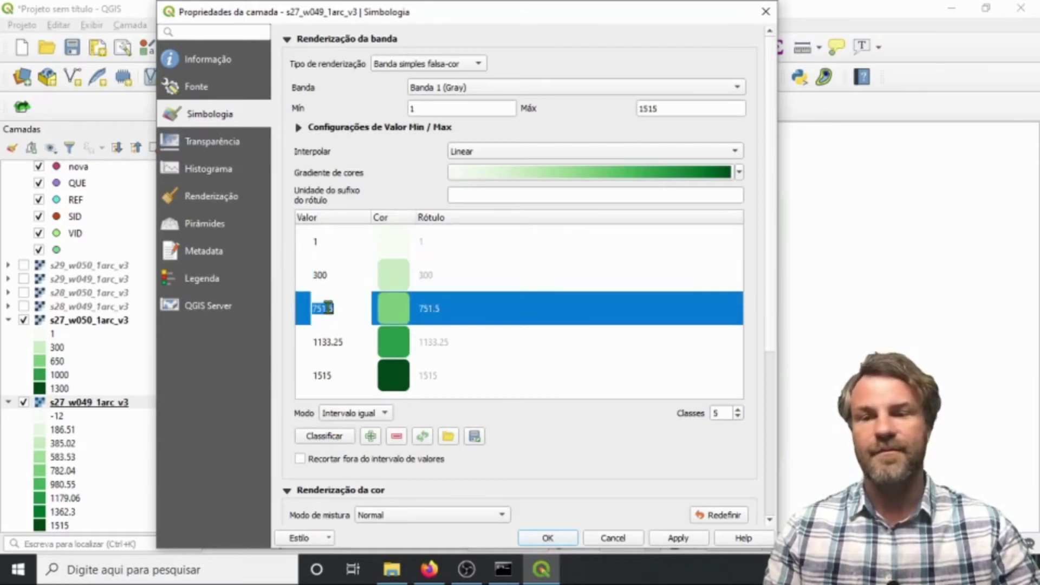
{"action": "type", "text": "650"}
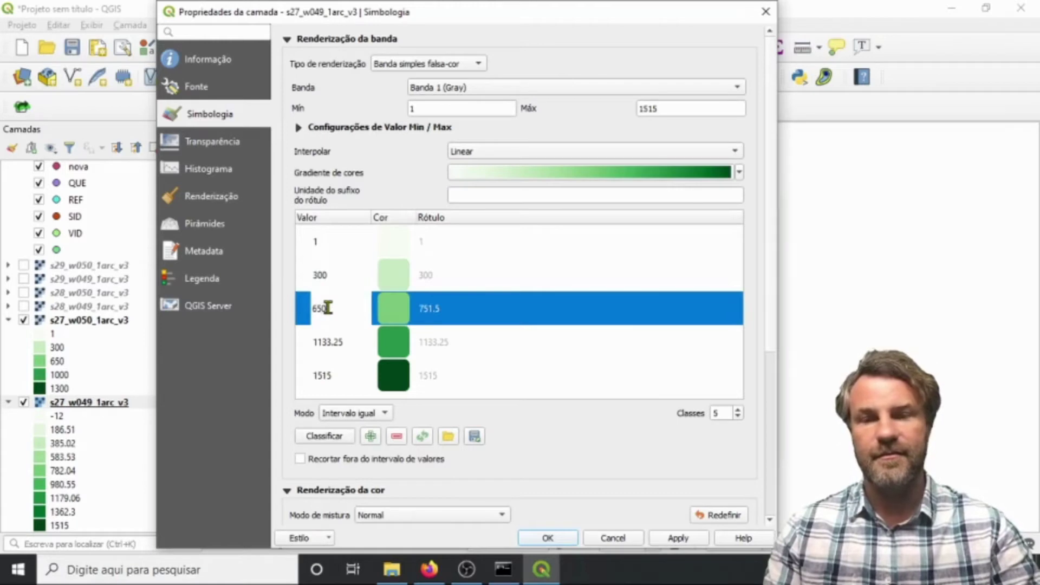
{"action": "double_click", "coordinate": [338, 349]}
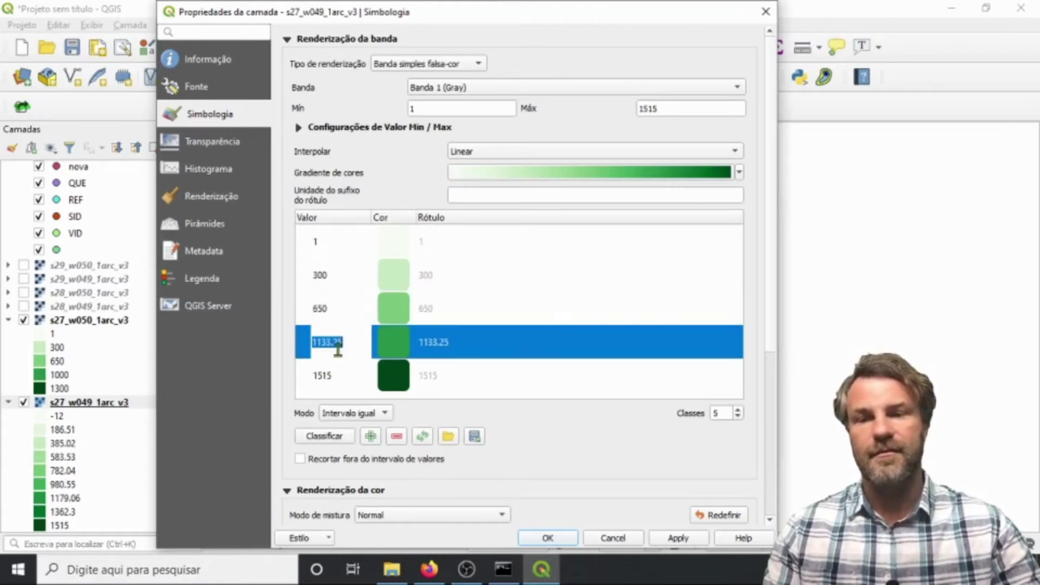
{"action": "type", "text": "1000"}
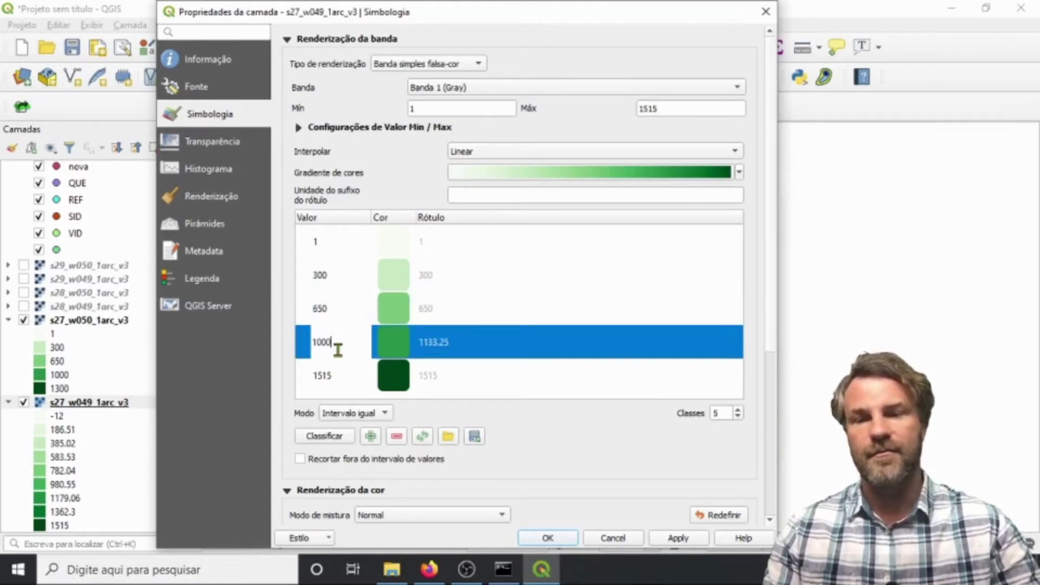
{"action": "double_click", "coordinate": [322, 375]}
{"action": "type", "text": "1300"}
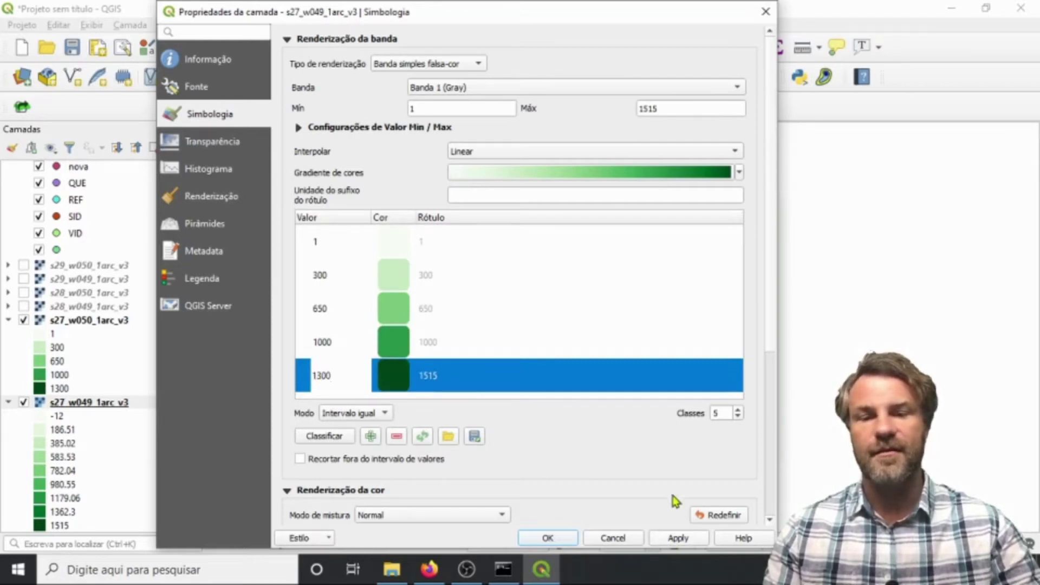
{"action": "key", "text": "Return"}
{"action": "left_click", "coordinate": [677, 538]}
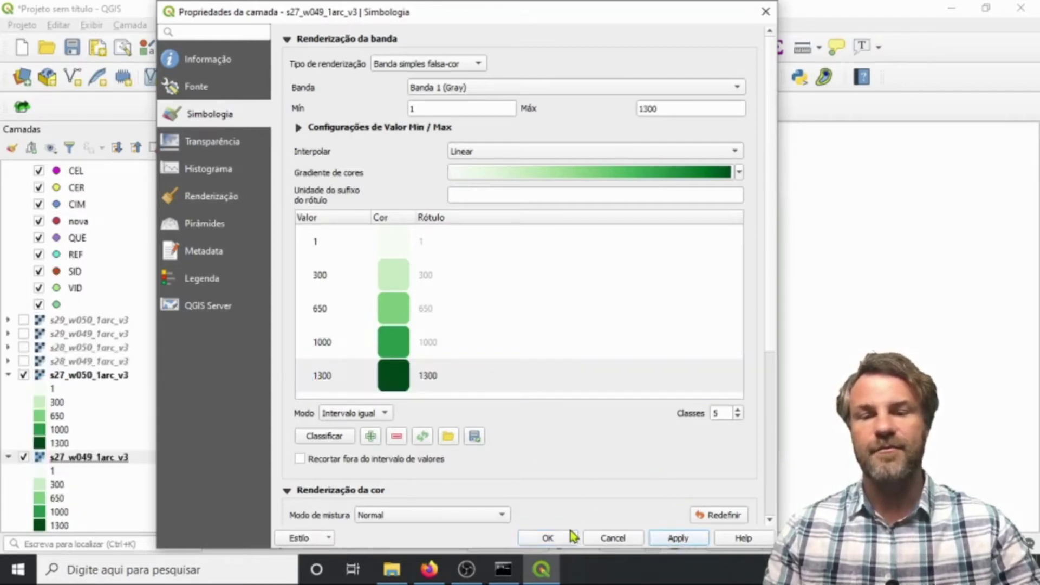
{"action": "left_click", "coordinate": [573, 537]}
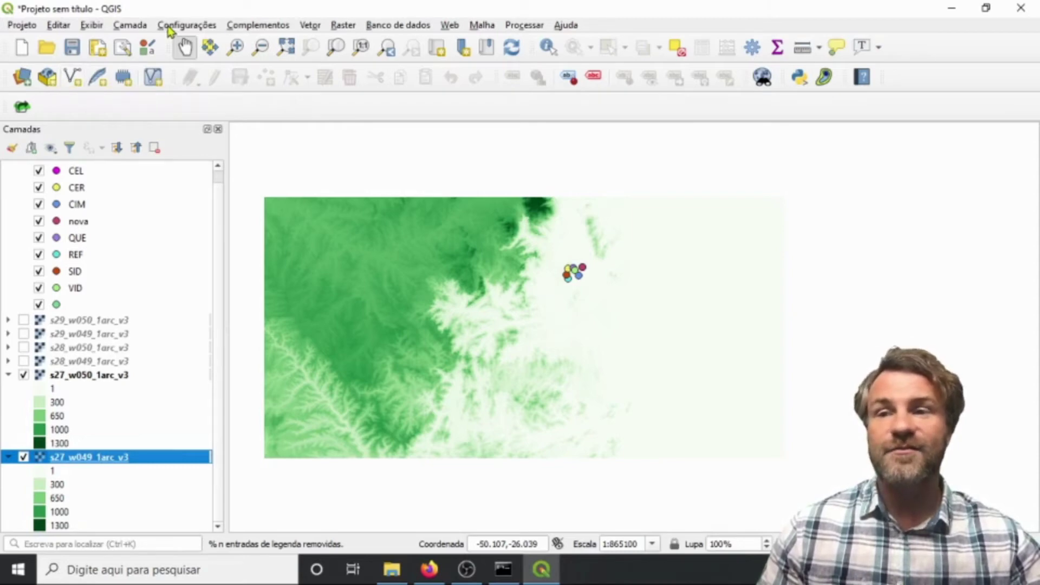
Start adding a delimited text layer and load maxviol.csv from the AERMOD folder as its source file.
{"action": "left_click", "coordinate": [130, 26]}
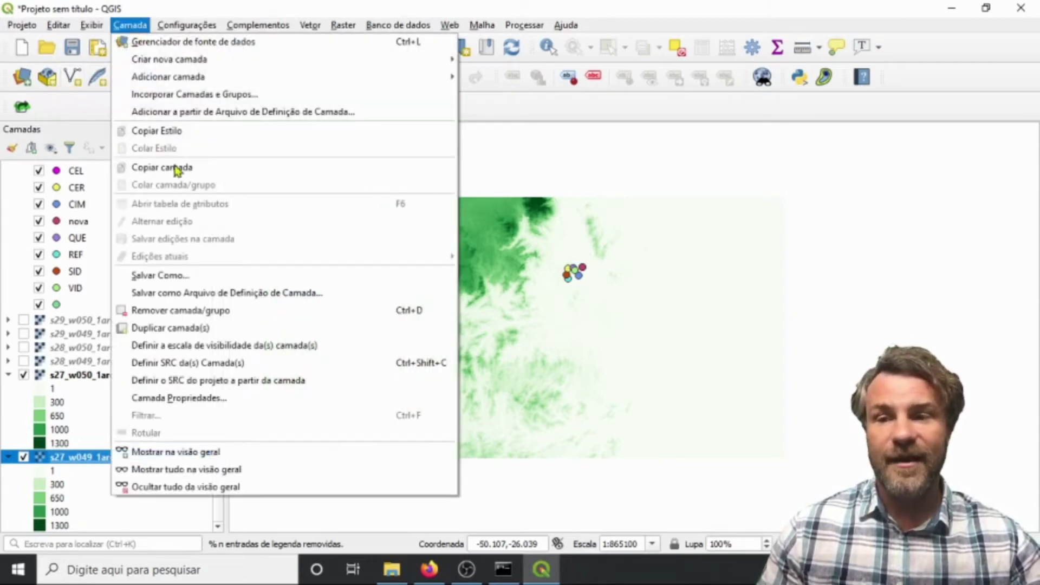
{"action": "mouse_move", "coordinate": [198, 81]}
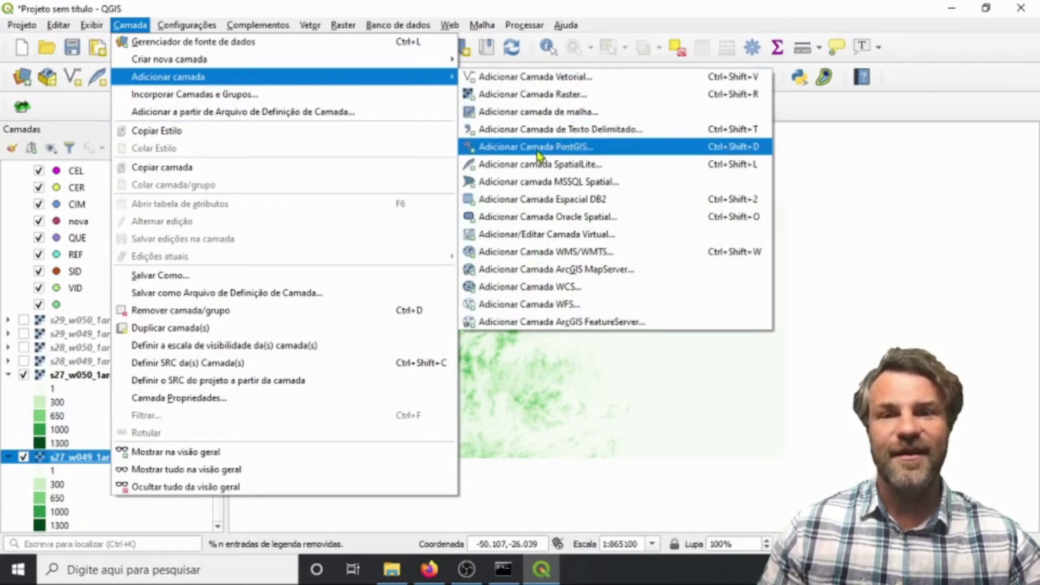
{"action": "left_click", "coordinate": [543, 131]}
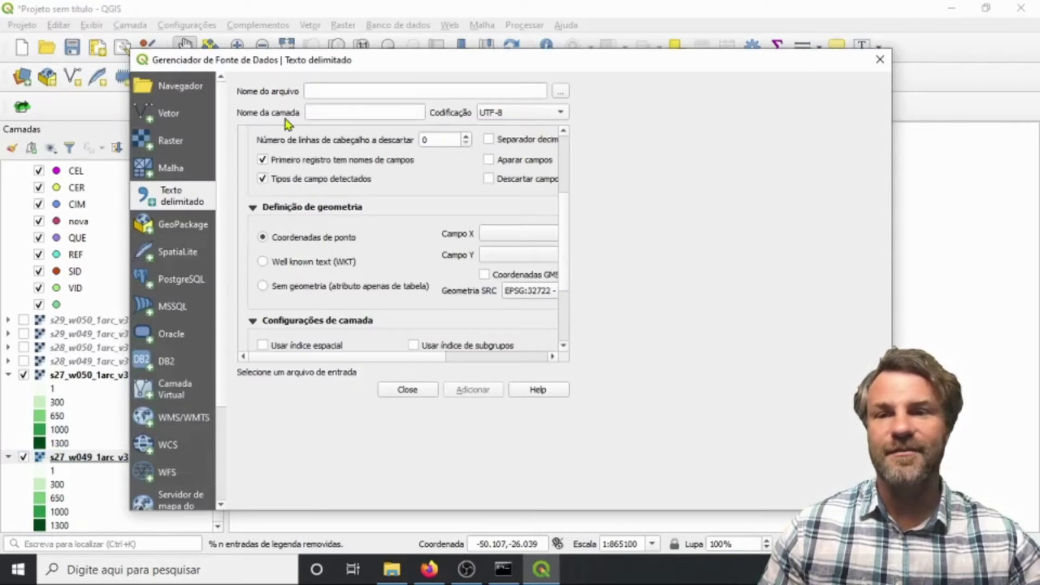
{"action": "left_click", "coordinate": [560, 91]}
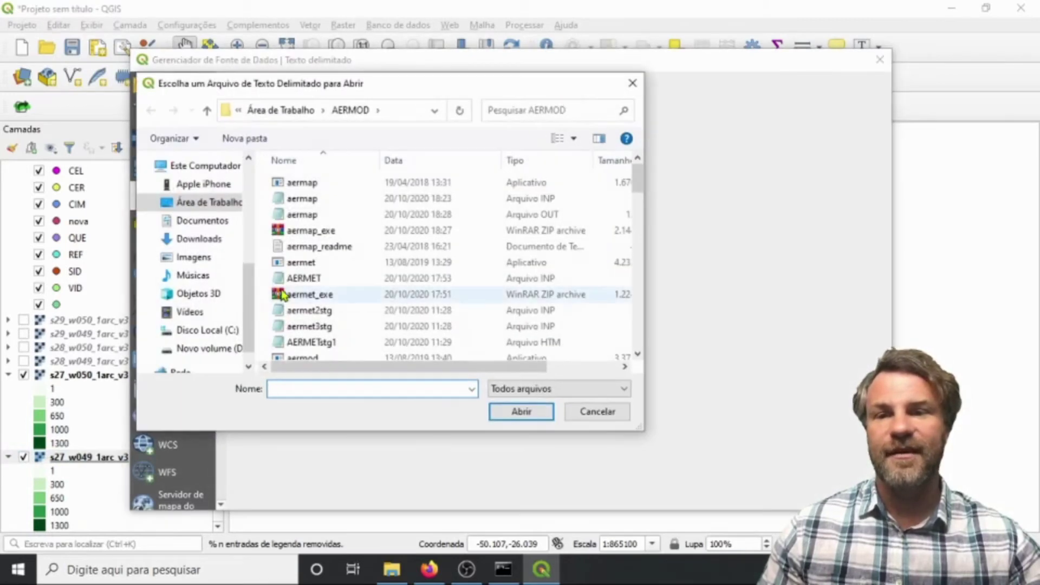
{"action": "scroll", "coordinate": [320, 309], "scroll_direction": "down", "scroll_amount": 7}
{"action": "scroll", "coordinate": [322, 314], "scroll_direction": "down", "scroll_amount": 1}
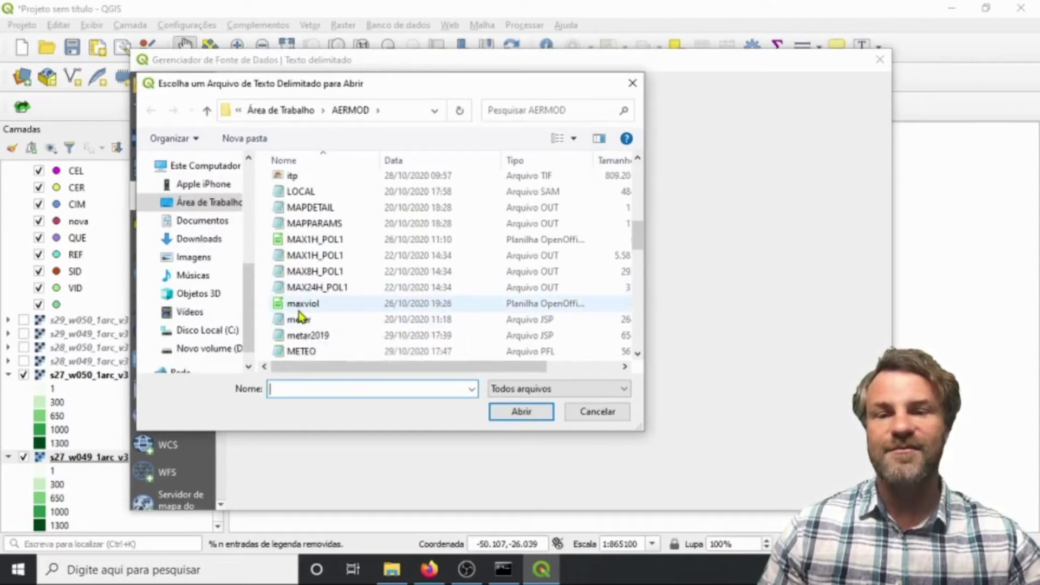
{"action": "left_click", "coordinate": [306, 310]}
{"action": "double_click", "coordinate": [305, 308]}
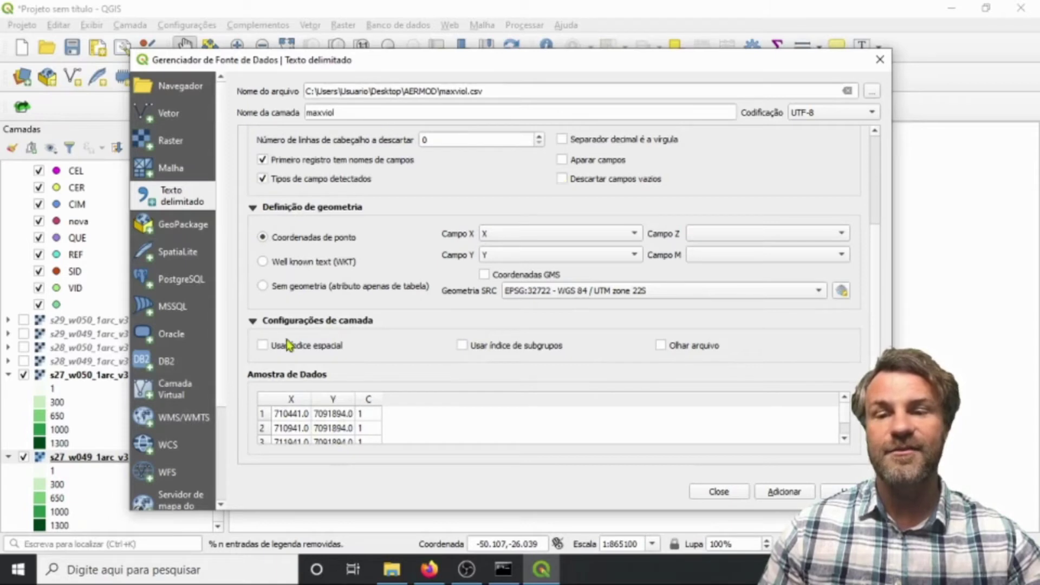
Assign field C as the Z field of maxviol, add the point layer to the project and close the data source manager.
{"action": "left_click", "coordinate": [730, 240]}
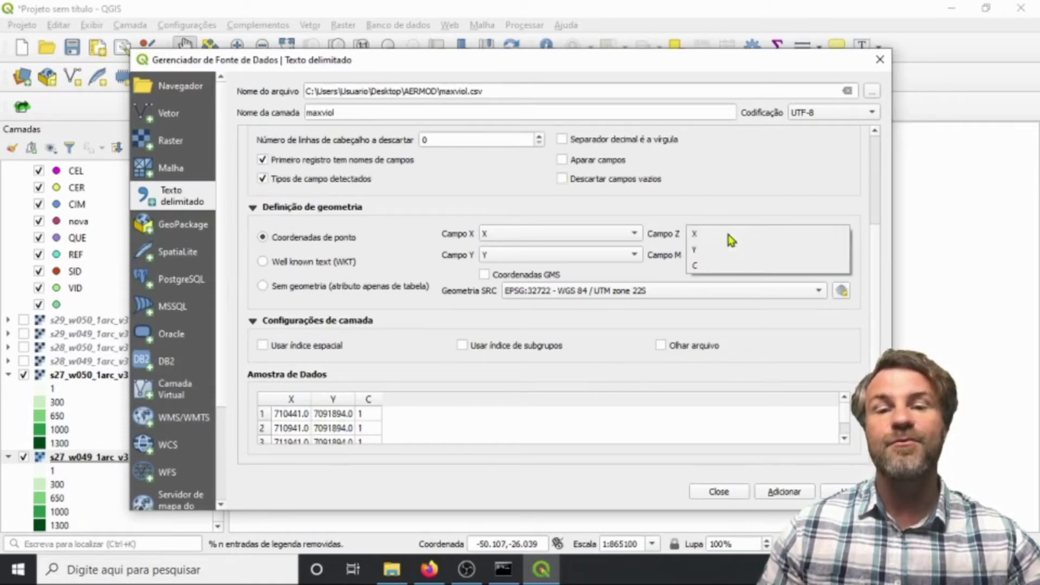
{"action": "left_click", "coordinate": [729, 265]}
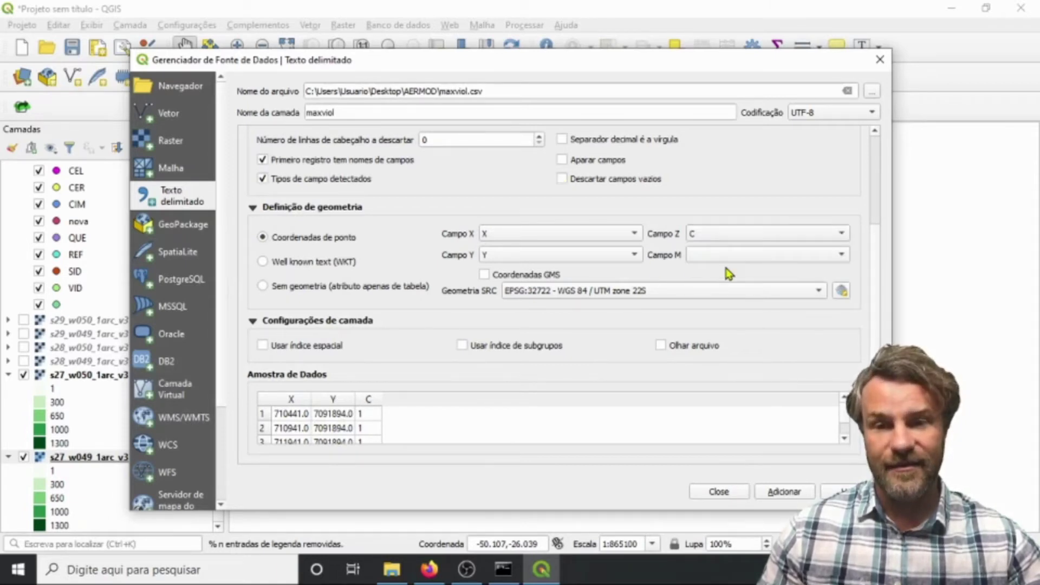
{"action": "left_click", "coordinate": [783, 492]}
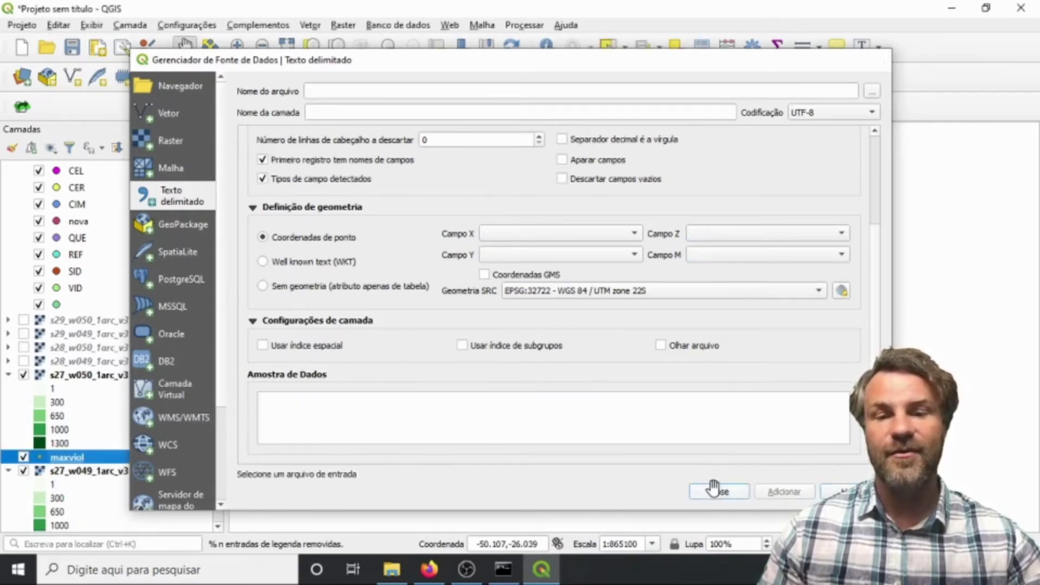
{"action": "left_click", "coordinate": [718, 492]}
Hide the AERMOD_SOURCEnovo layer so that only the maxviol points are drawn over the terrain.
{"action": "scroll", "coordinate": [585, 295], "scroll_direction": "up", "scroll_amount": 2}
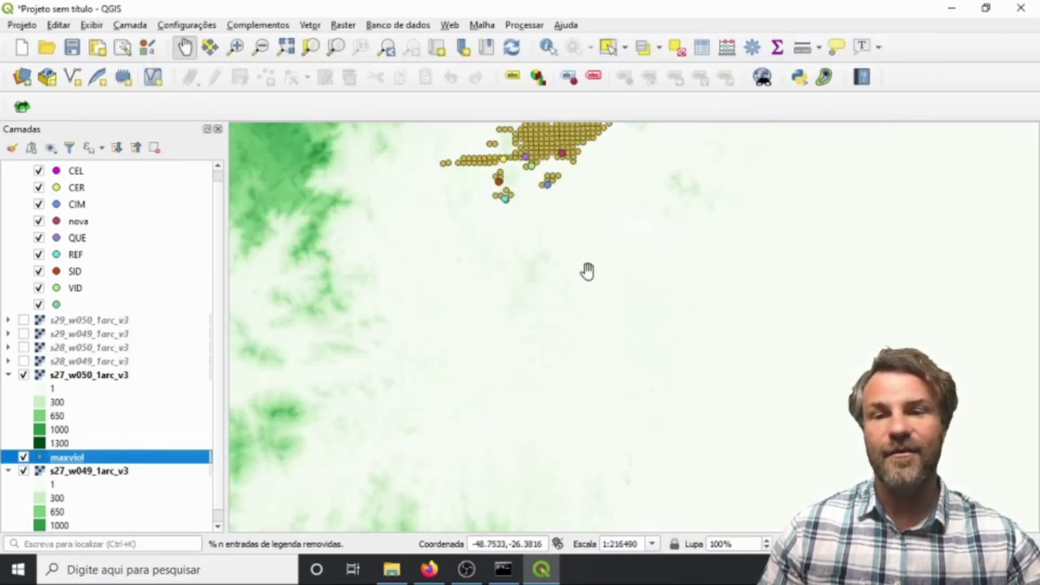
{"action": "left_click_drag", "start_coordinate": [587, 271], "coordinate": [618, 375]}
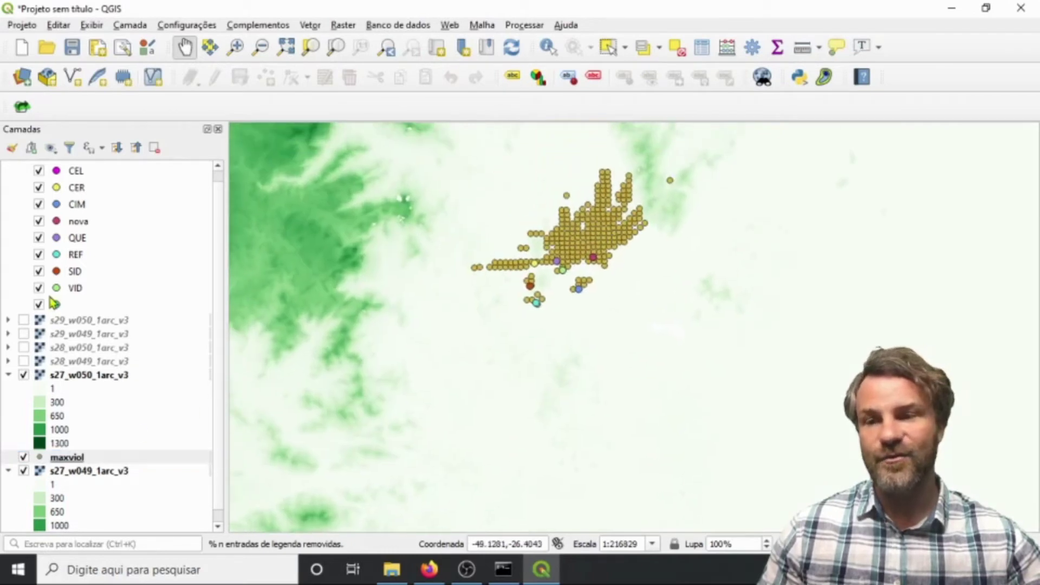
{"action": "scroll", "coordinate": [216, 216], "scroll_direction": "up", "scroll_amount": 1}
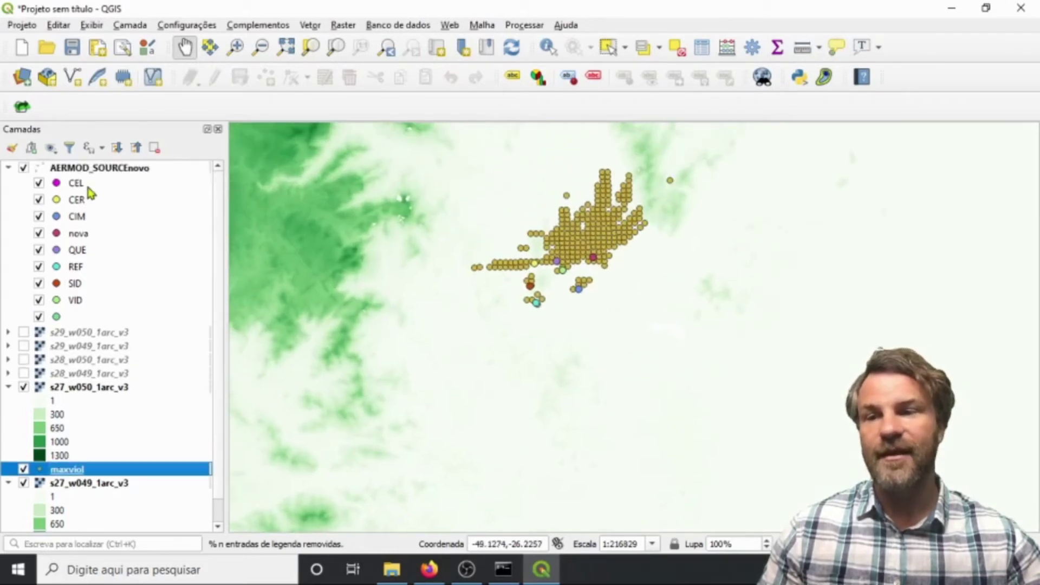
{"action": "left_click", "coordinate": [23, 168]}
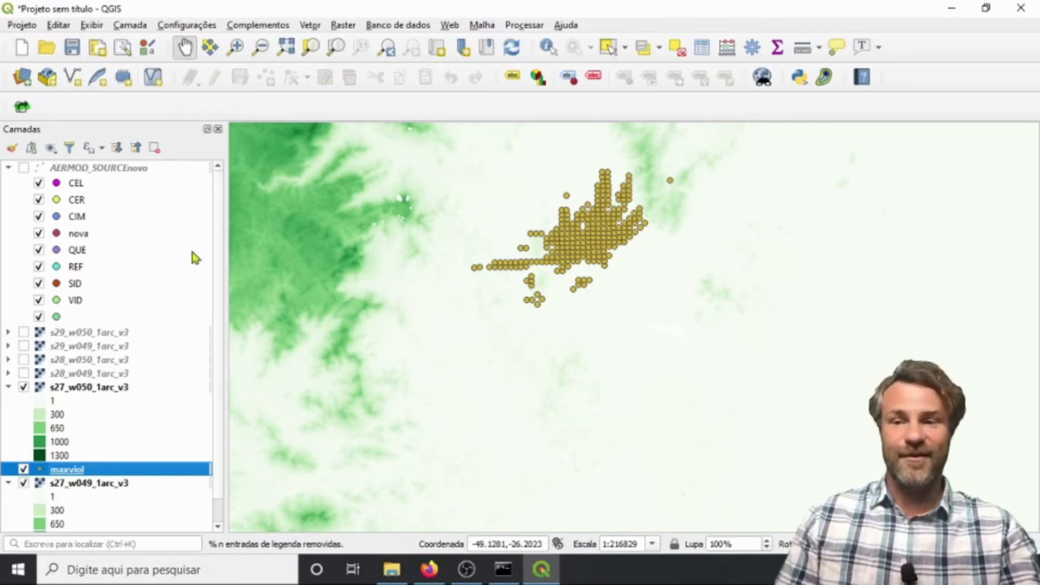
Open the maxviol layer's symbology and switch it from a simple symbol to Graduated (Graduado).
{"action": "double_click", "coordinate": [82, 469]}
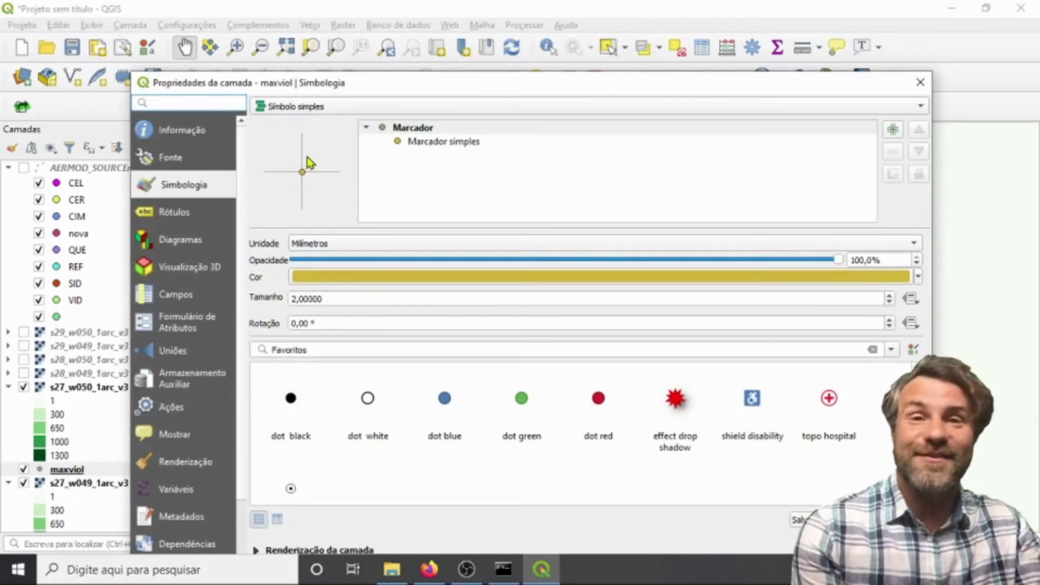
{"action": "left_click", "coordinate": [317, 108]}
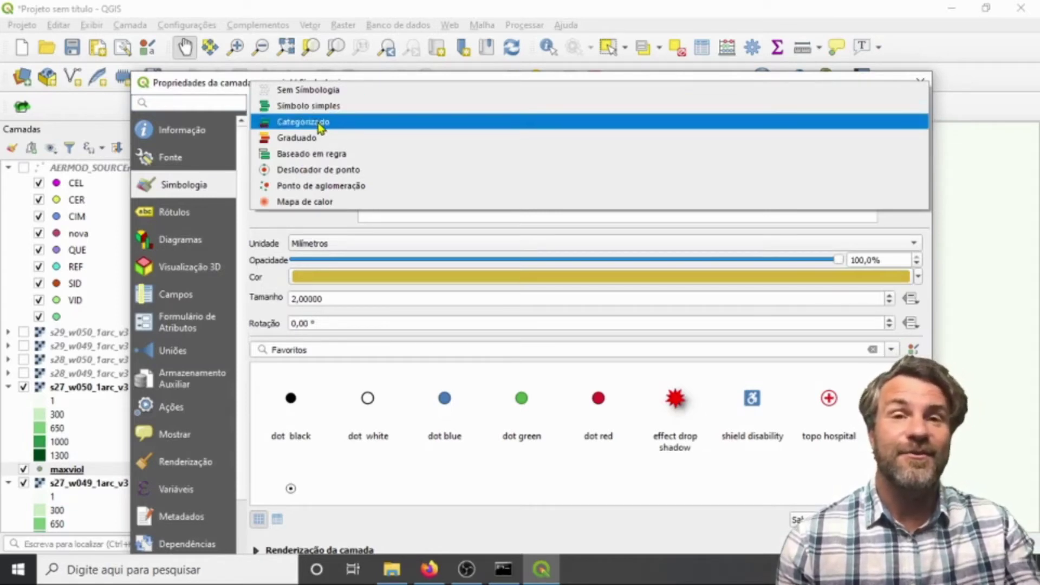
{"action": "left_click", "coordinate": [301, 138]}
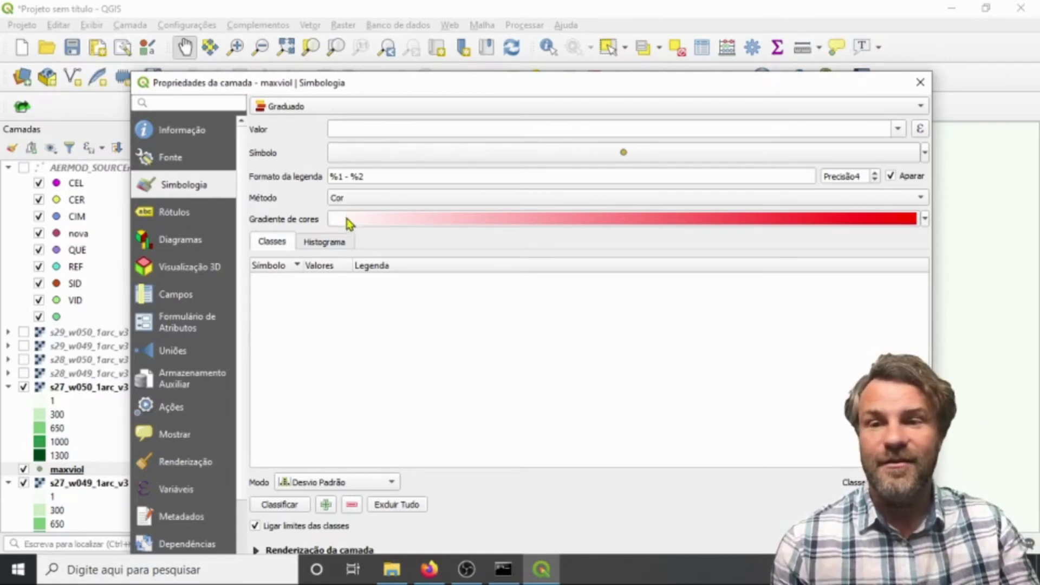
Review the available colour ramps and the simple marker shapes for the graduated maxviol symbol.
{"action": "left_click", "coordinate": [925, 219]}
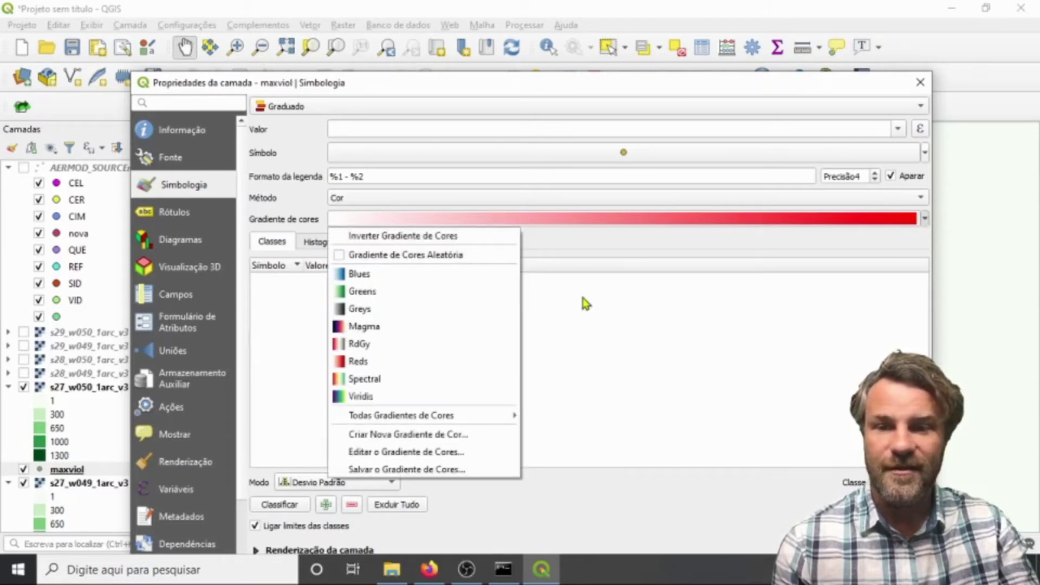
{"action": "left_click", "coordinate": [914, 244]}
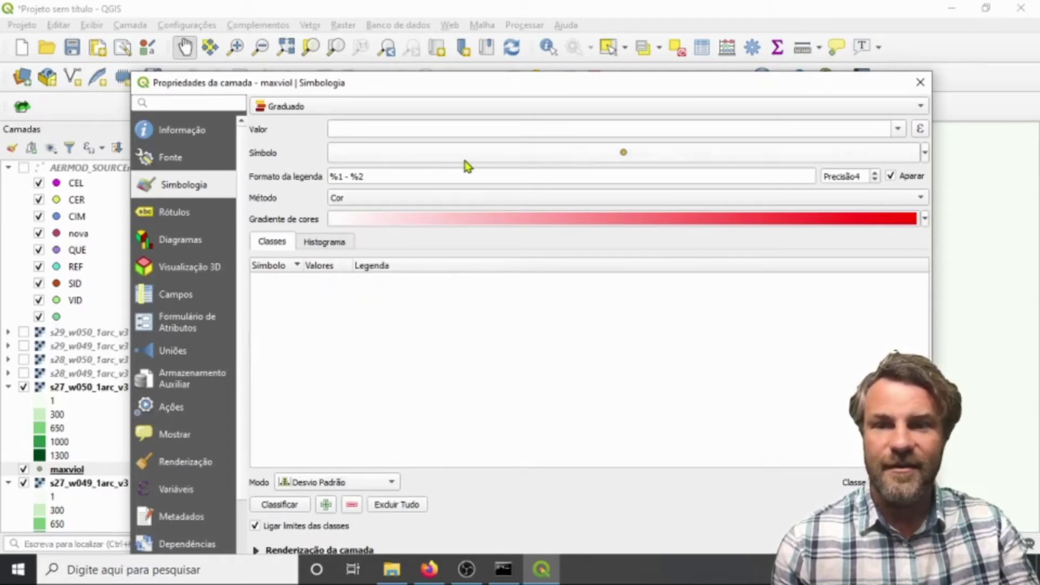
{"action": "left_click", "coordinate": [910, 158]}
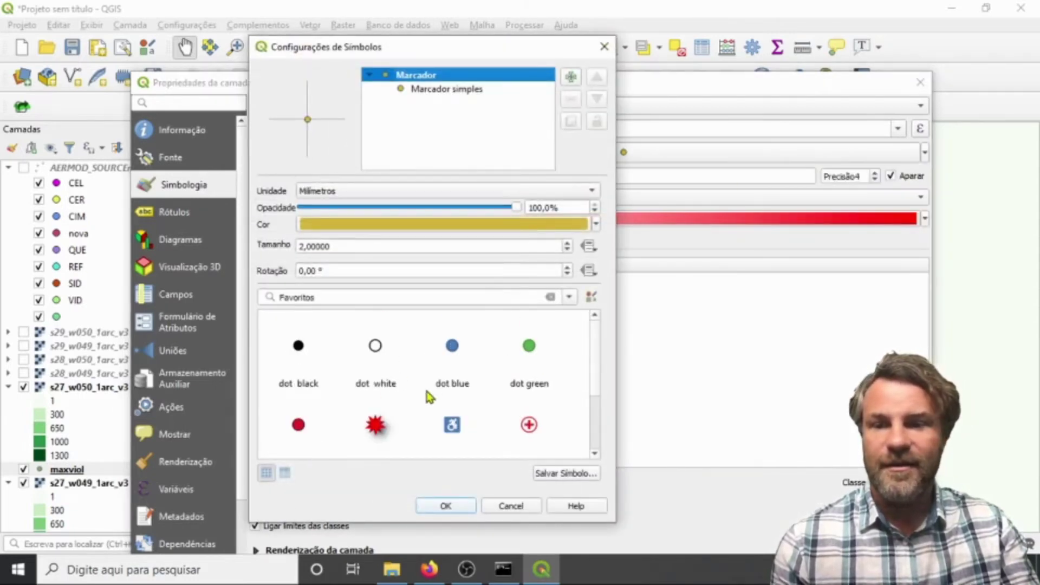
{"action": "left_click", "coordinate": [460, 91]}
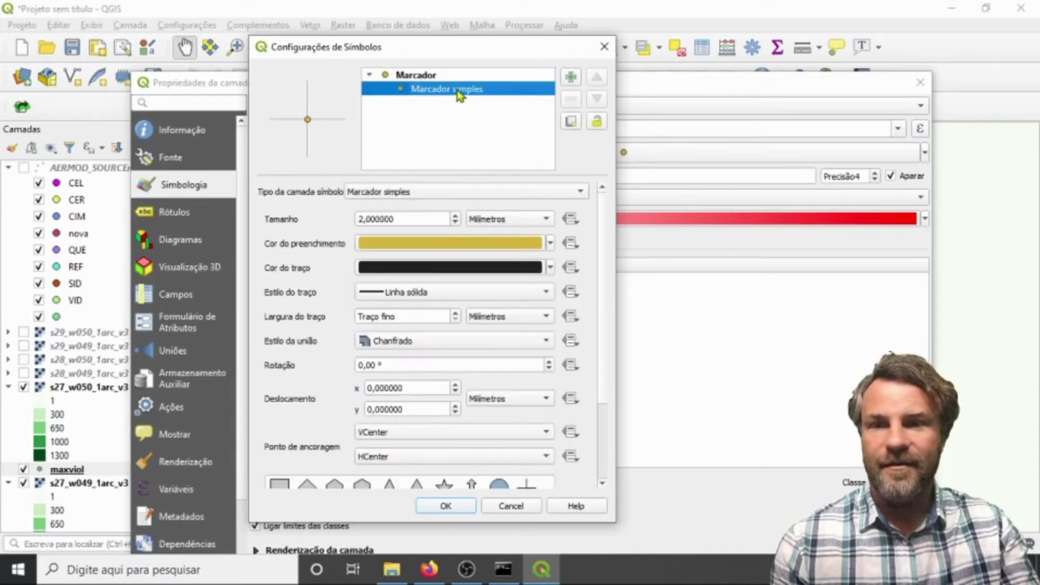
{"action": "scroll", "coordinate": [373, 443], "scroll_direction": "down", "scroll_amount": 3}
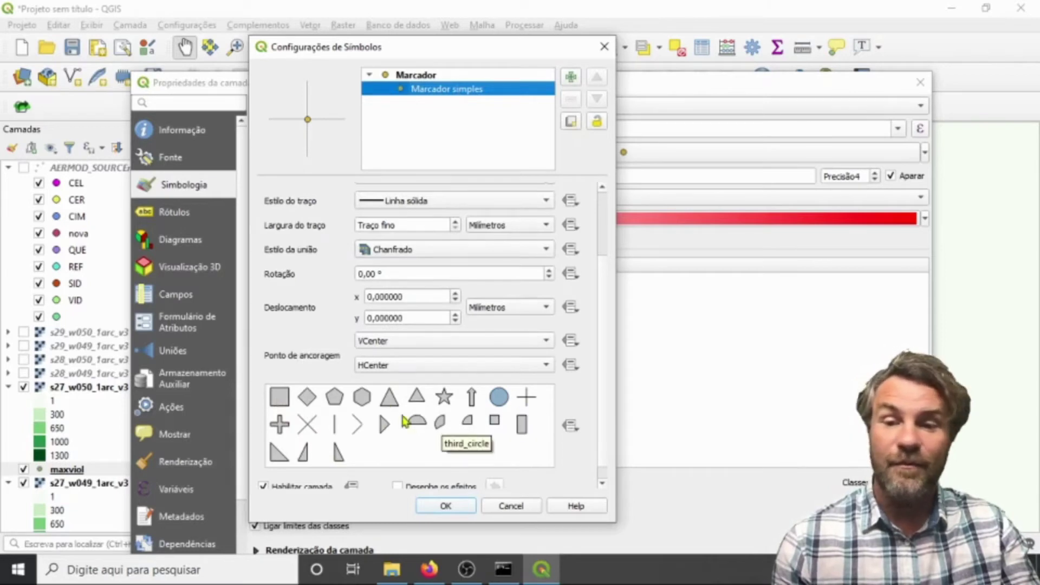
{"action": "left_click", "coordinate": [452, 508]}
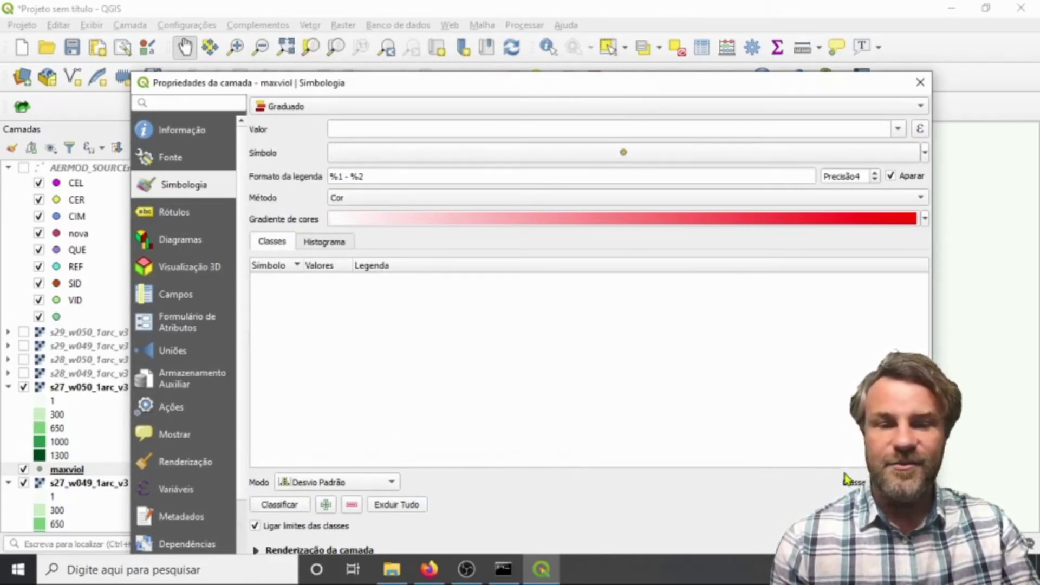
Classify the maxviol points by field C in Equal Interval (Intervalo Igual) mode and apply the symbology.
{"action": "left_click", "coordinate": [391, 482]}
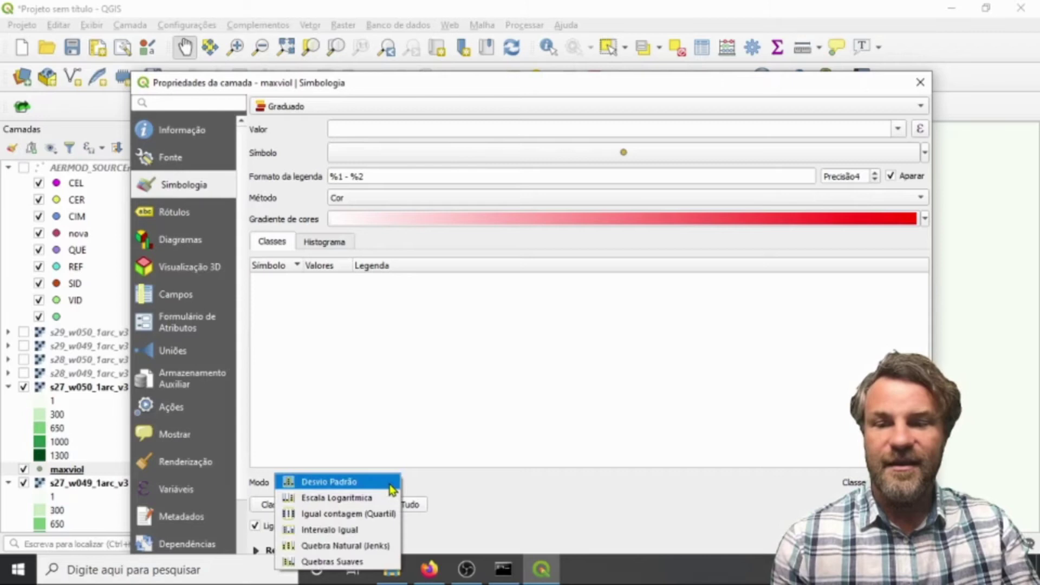
{"action": "left_click", "coordinate": [355, 531]}
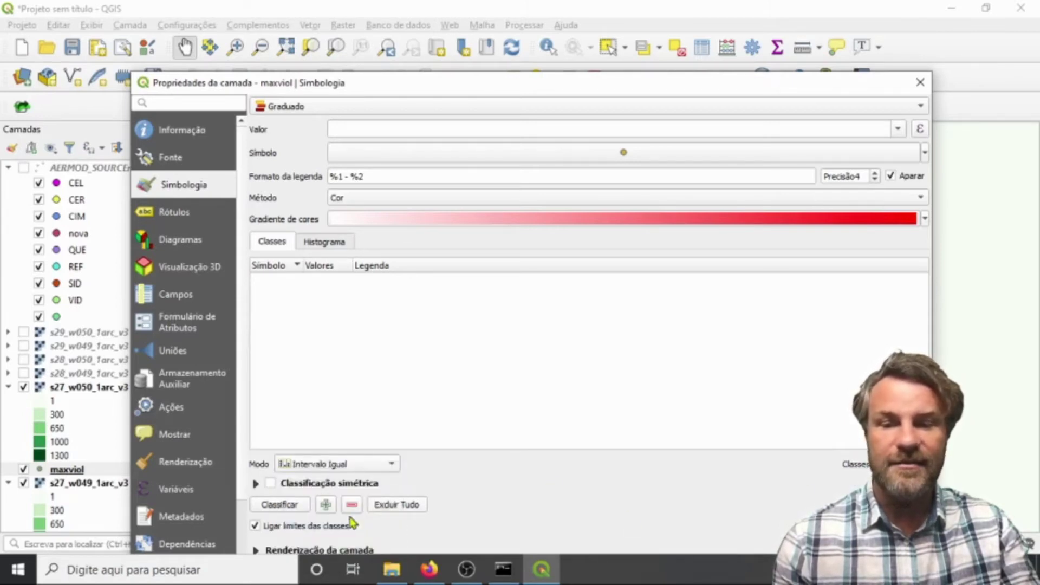
{"action": "left_click", "coordinate": [280, 508]}
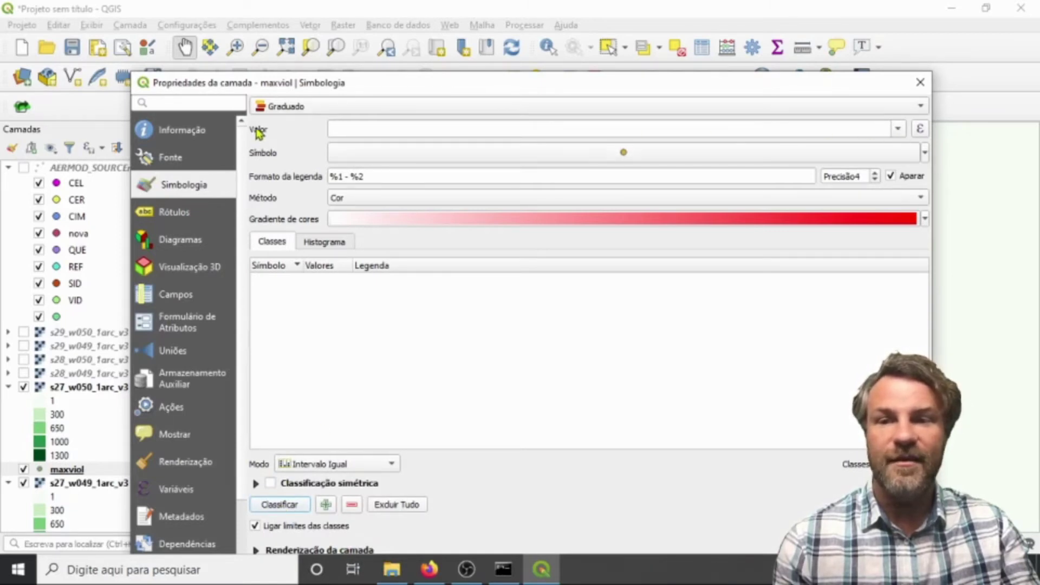
{"action": "left_click", "coordinate": [902, 129]}
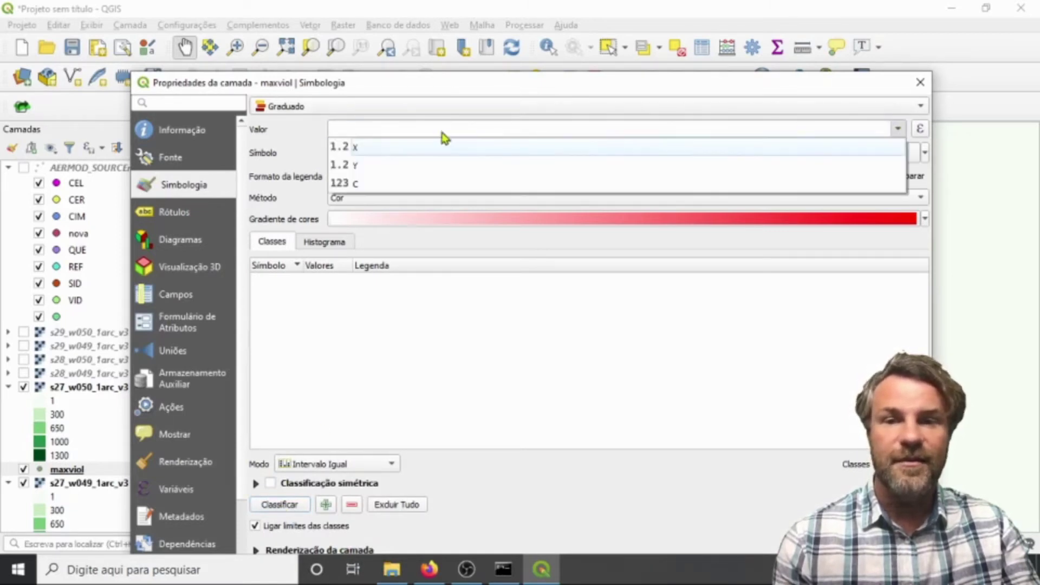
{"action": "left_click", "coordinate": [384, 189]}
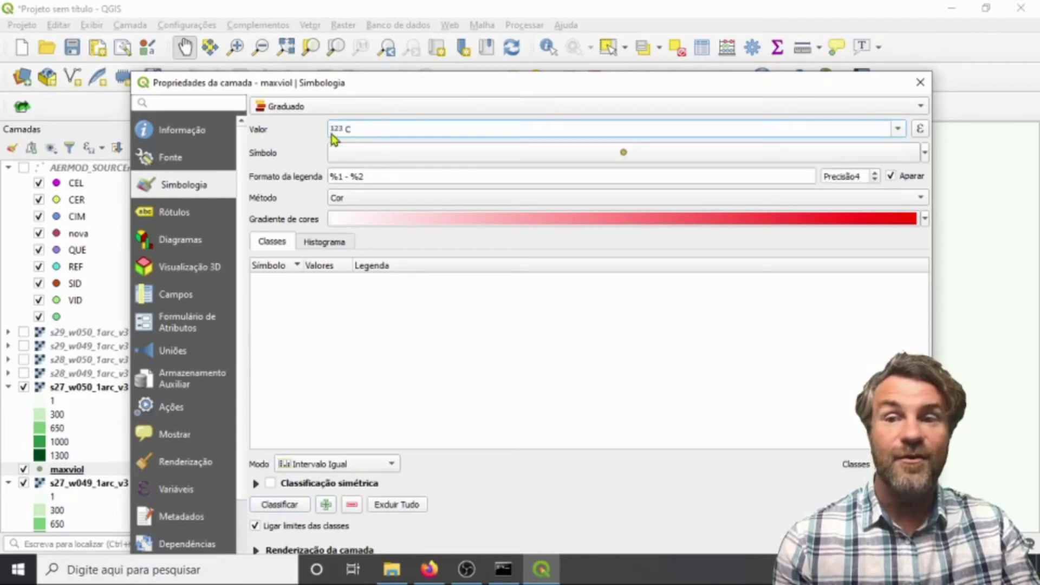
{"action": "left_click", "coordinate": [280, 505]}
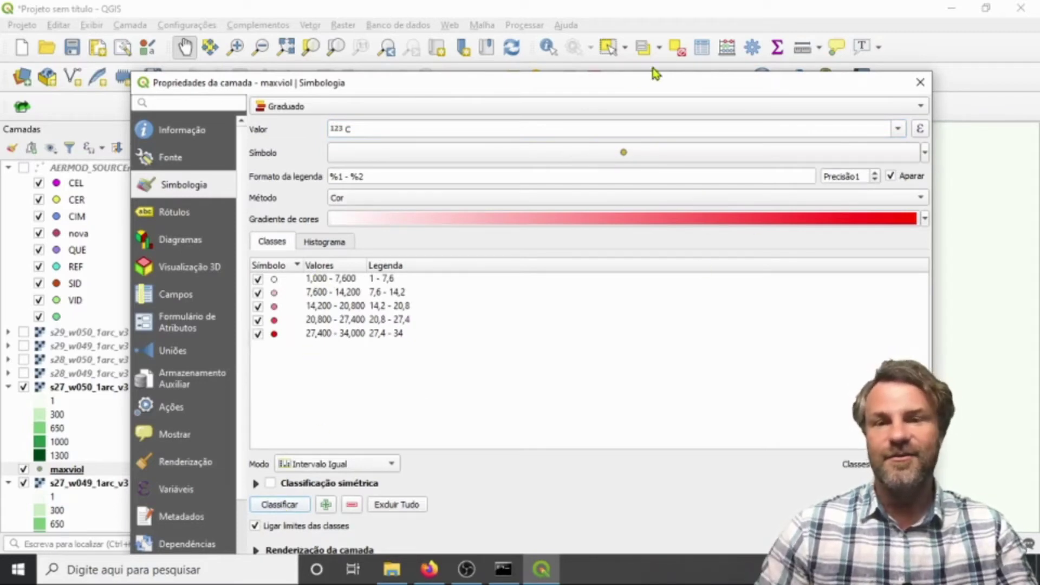
{"action": "left_click_drag", "start_coordinate": [638, 80], "coordinate": [620, 18]}
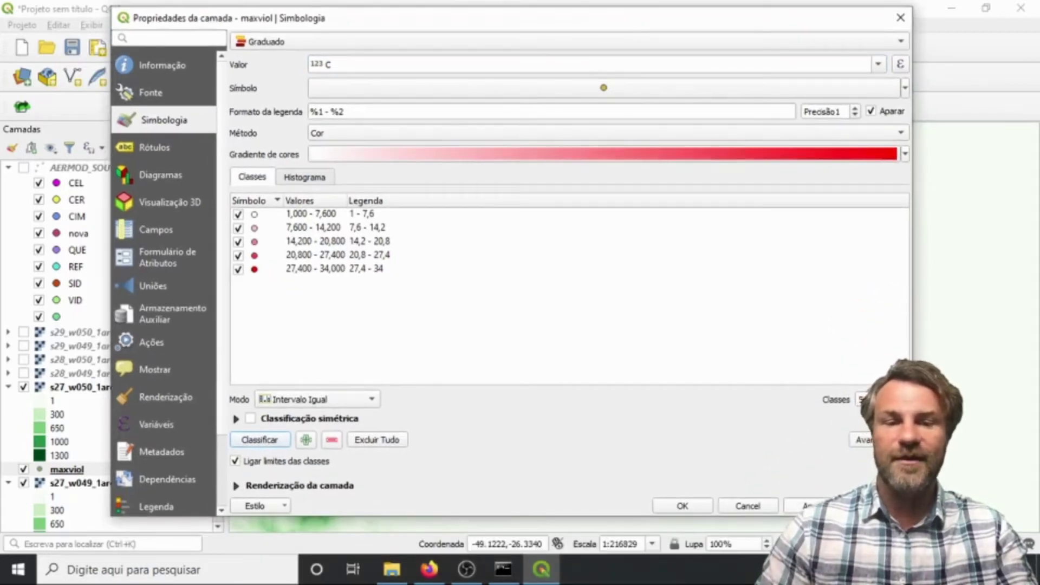
{"action": "left_click", "coordinate": [682, 505]}
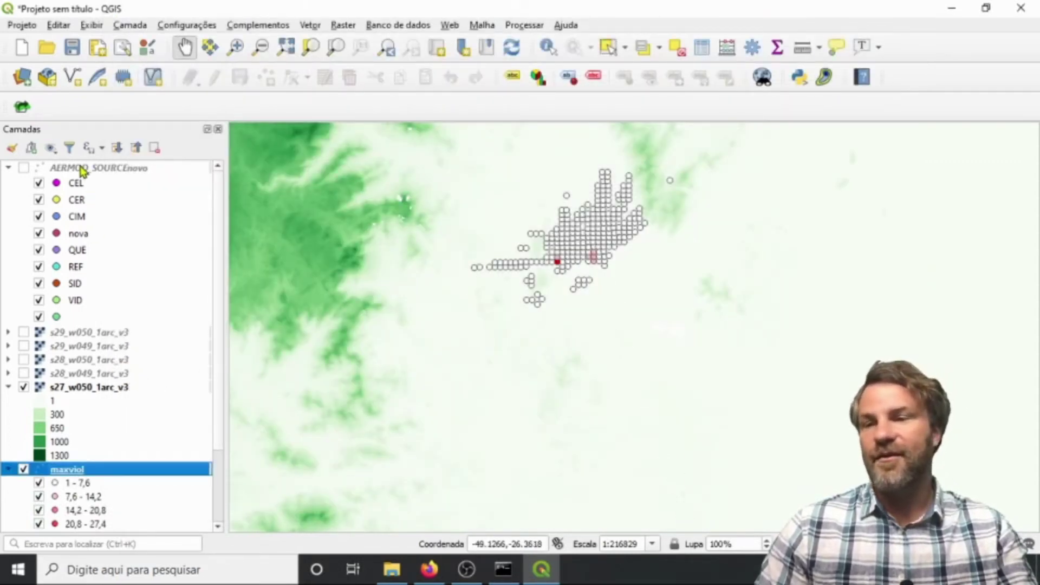
Toggle the AERMOD_SOURCEnovo layer on and off to compare the emission sources with the highest-value maxviol points.
{"action": "left_click", "coordinate": [24, 169]}
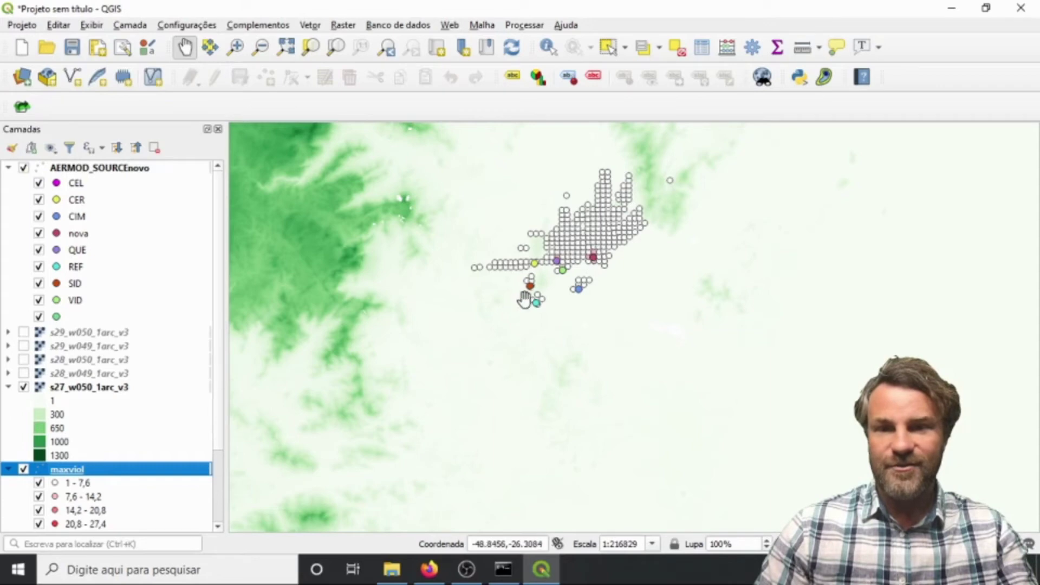
{"action": "left_click", "coordinate": [25, 168]}
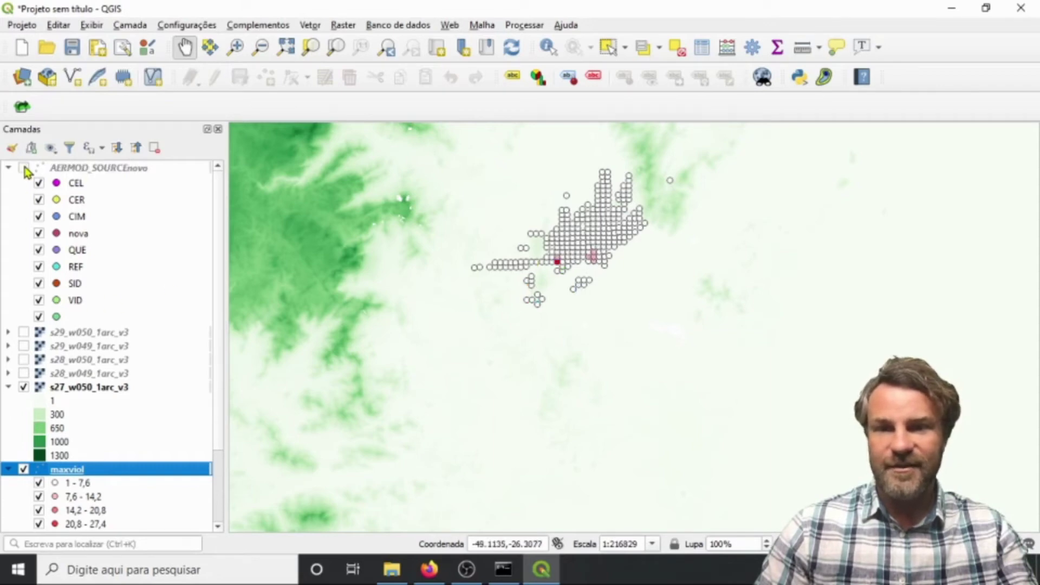
{"action": "left_click", "coordinate": [24, 169]}
{"action": "left_click", "coordinate": [24, 168]}
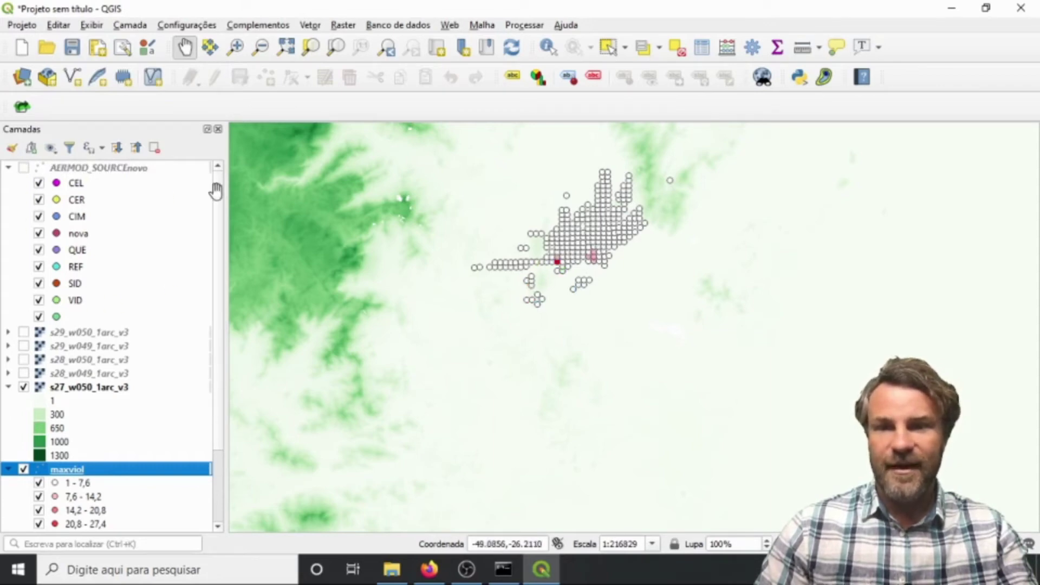
{"action": "left_click", "coordinate": [24, 168]}
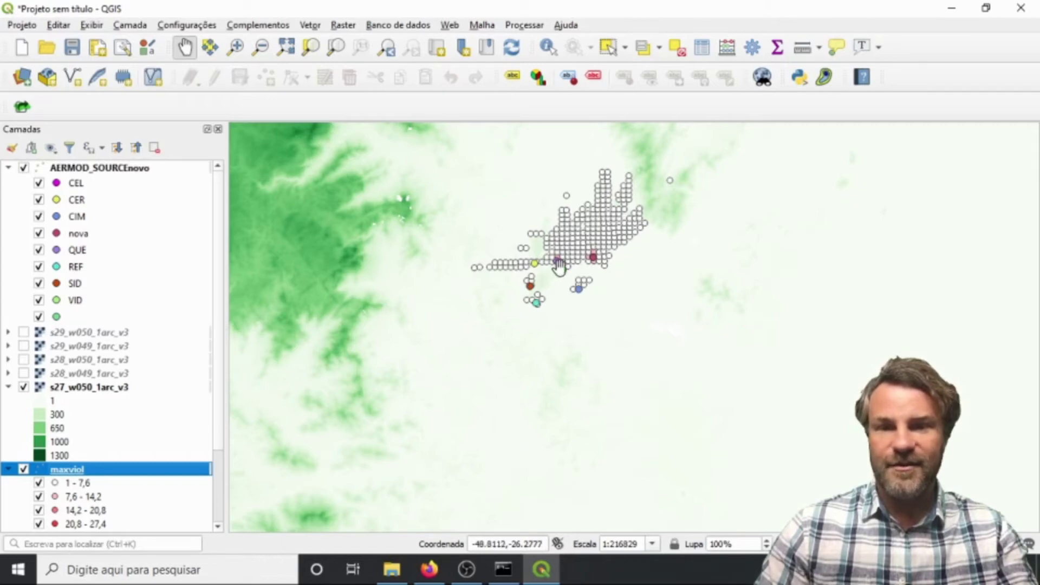
{"action": "scroll", "coordinate": [559, 266], "scroll_direction": "up", "scroll_amount": 2}
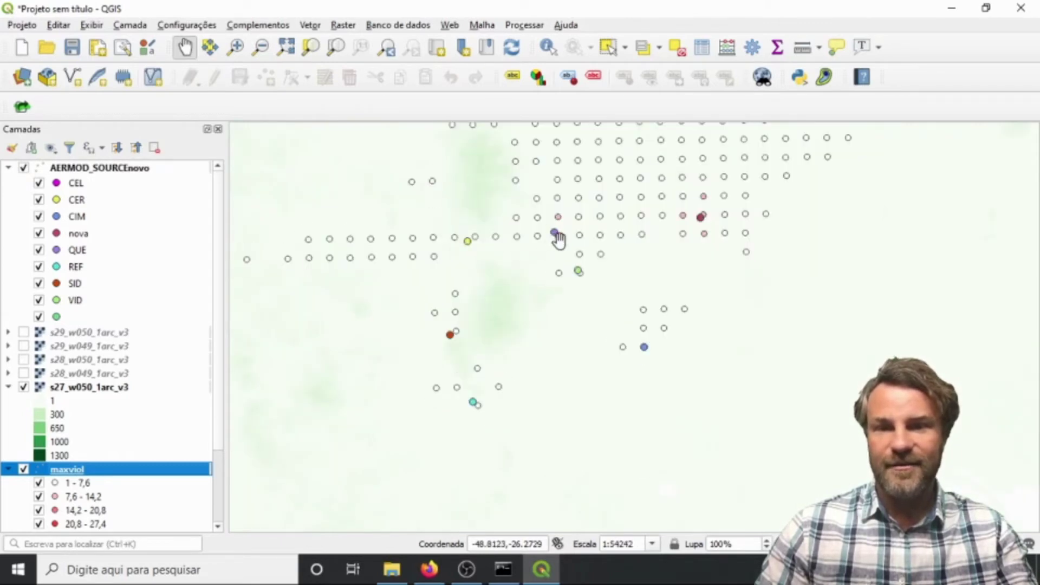
{"action": "scroll", "coordinate": [558, 240], "scroll_direction": "down", "scroll_amount": 1}
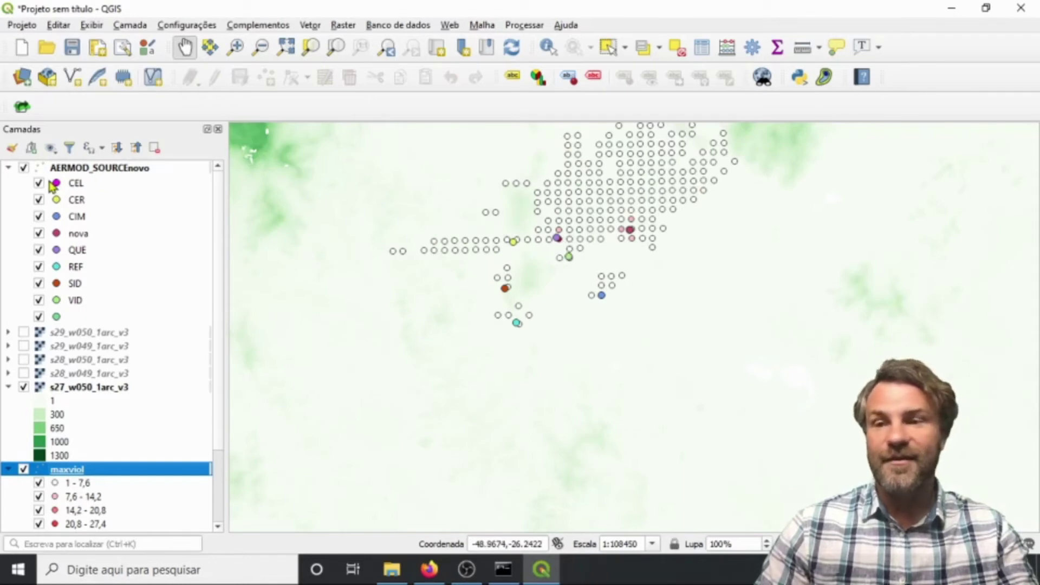
{"action": "left_click", "coordinate": [23, 169]}
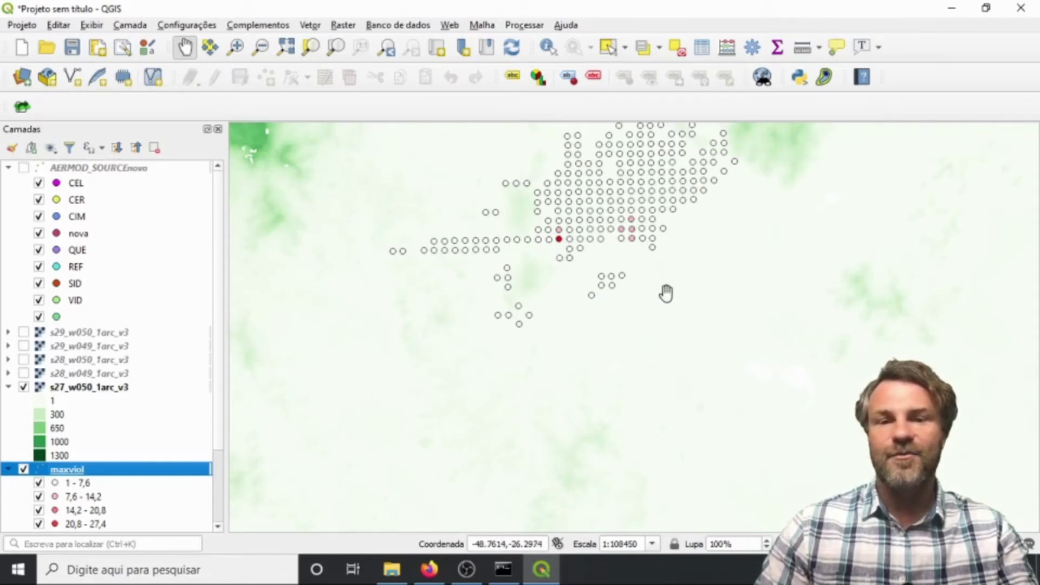
{"action": "scroll", "coordinate": [618, 411], "scroll_direction": "down", "scroll_amount": 1}
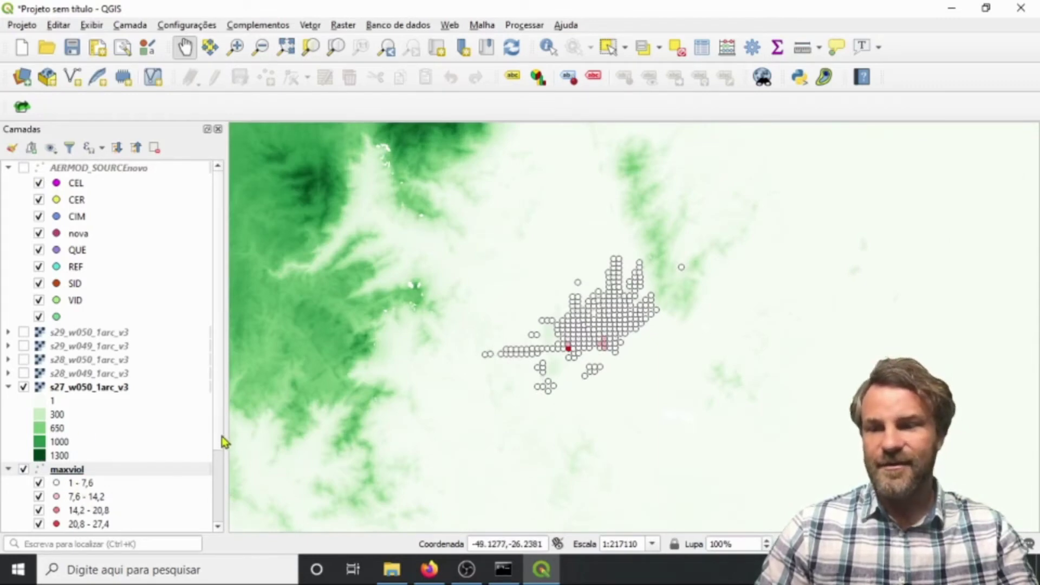
Hide the s27_w050_1arc_v3 and s27_w049_1arc_v3 terrain layers so only the maxviol points are shown on the map.
{"action": "left_click", "coordinate": [211, 469]}
{"action": "scroll", "coordinate": [211, 470], "scroll_direction": "down", "scroll_amount": 2}
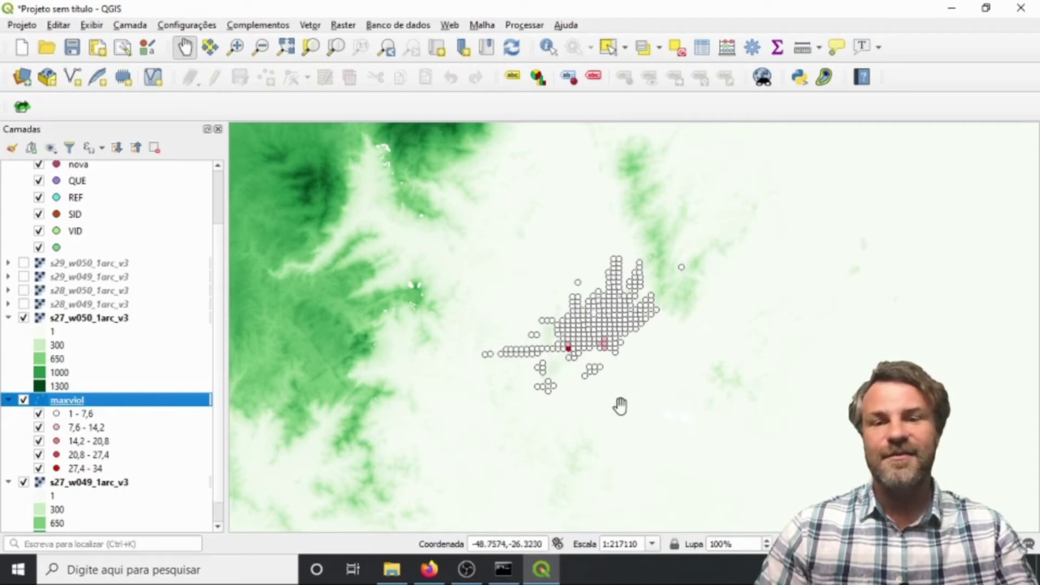
{"action": "scroll", "coordinate": [639, 384], "scroll_direction": "down", "scroll_amount": 1}
{"action": "scroll", "coordinate": [655, 399], "scroll_direction": "up", "scroll_amount": 1}
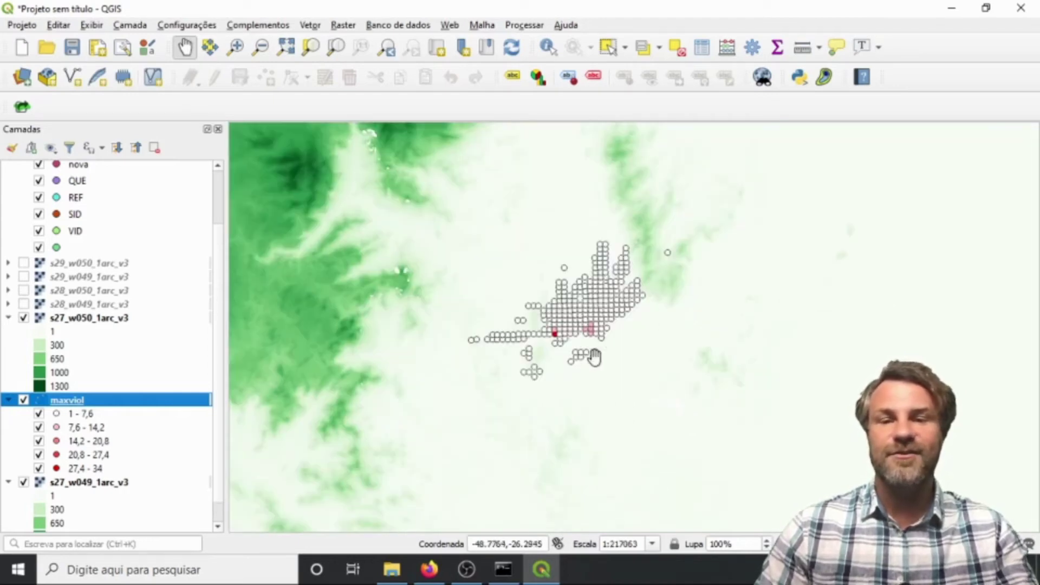
{"action": "left_click_drag", "start_coordinate": [627, 349], "coordinate": [594, 395]}
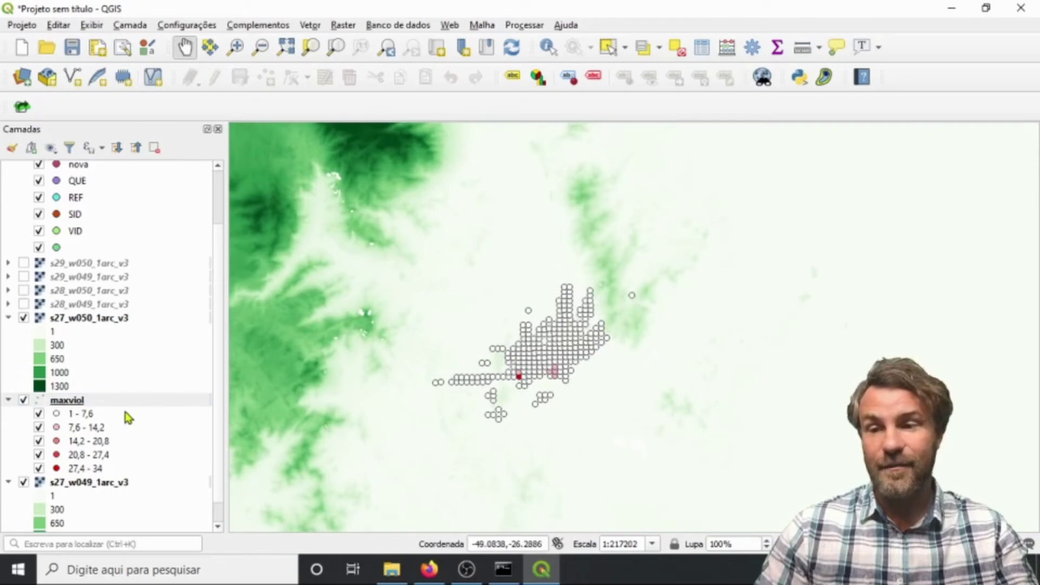
{"action": "mouse_move", "coordinate": [73, 407]}
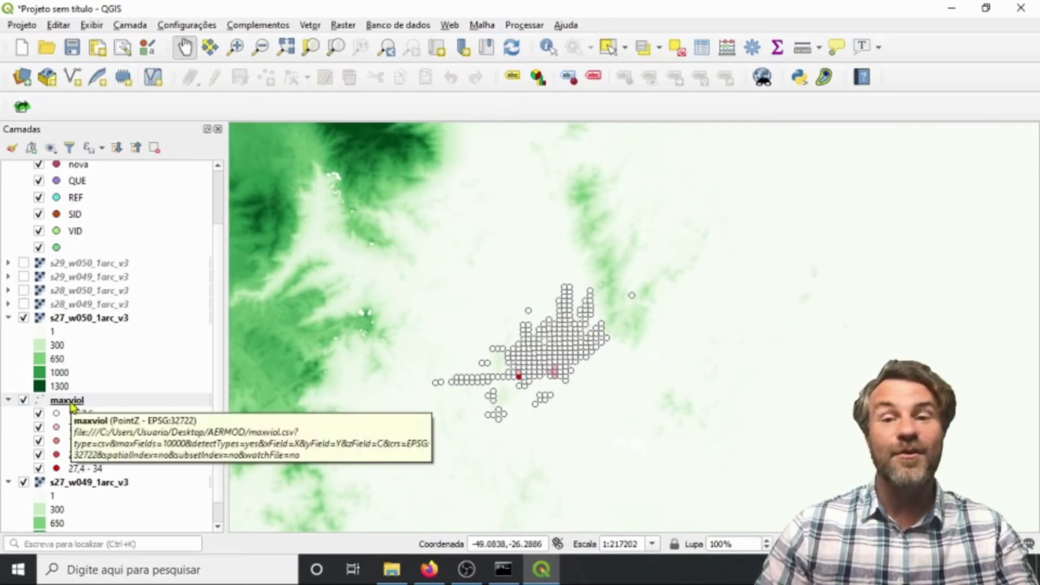
{"action": "left_click", "coordinate": [24, 318]}
{"action": "left_click", "coordinate": [24, 481]}
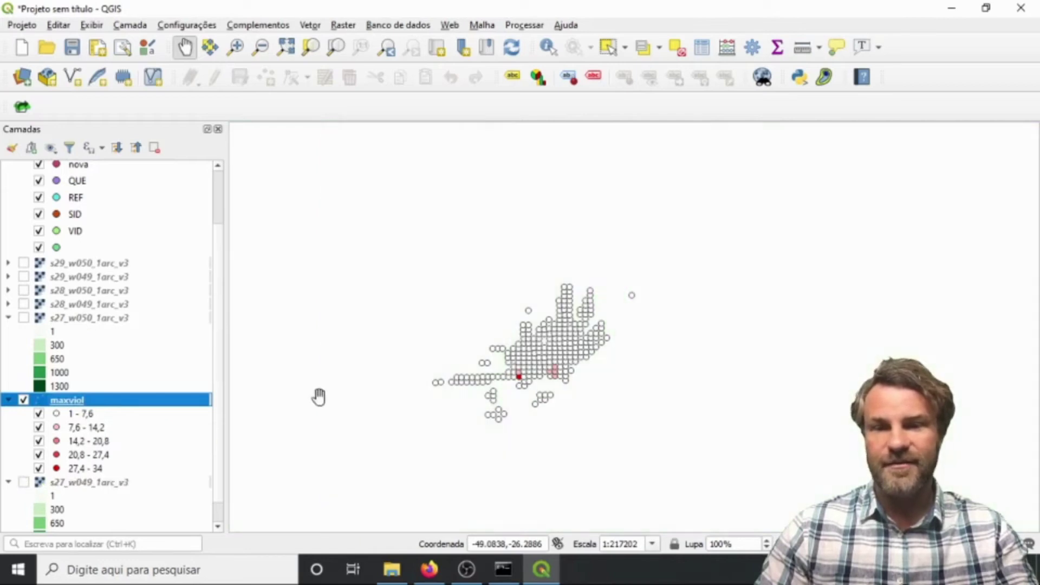
{"action": "left_click_drag", "start_coordinate": [643, 395], "coordinate": [753, 356]}
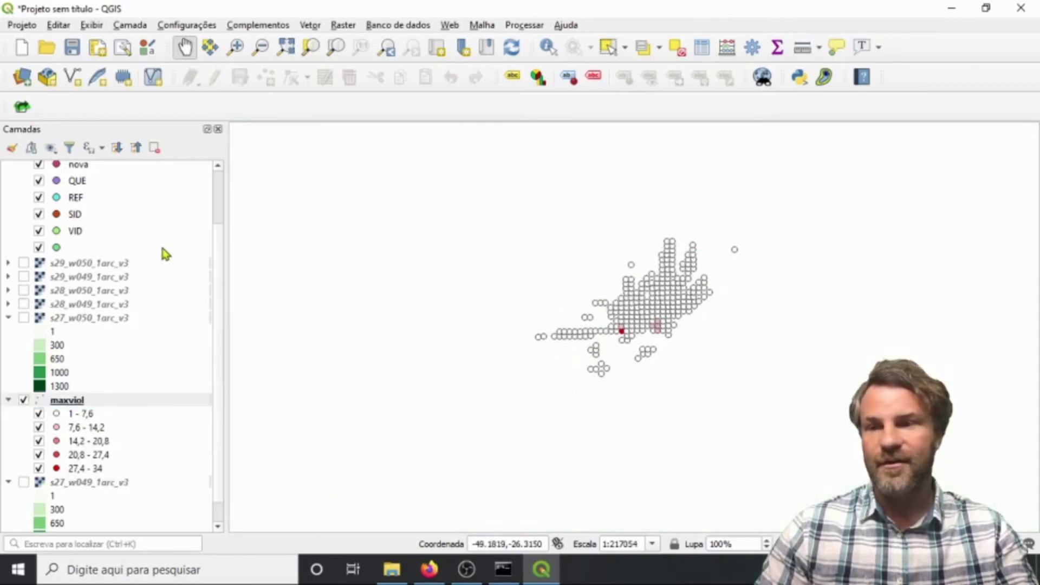
Change the marker shape of the categorized AERMOD_SOURCEnovo symbols to a triangle and show the layer on the map.
{"action": "scroll", "coordinate": [219, 252], "scroll_direction": "up", "scroll_amount": 2}
{"action": "left_click", "coordinate": [116, 172]}
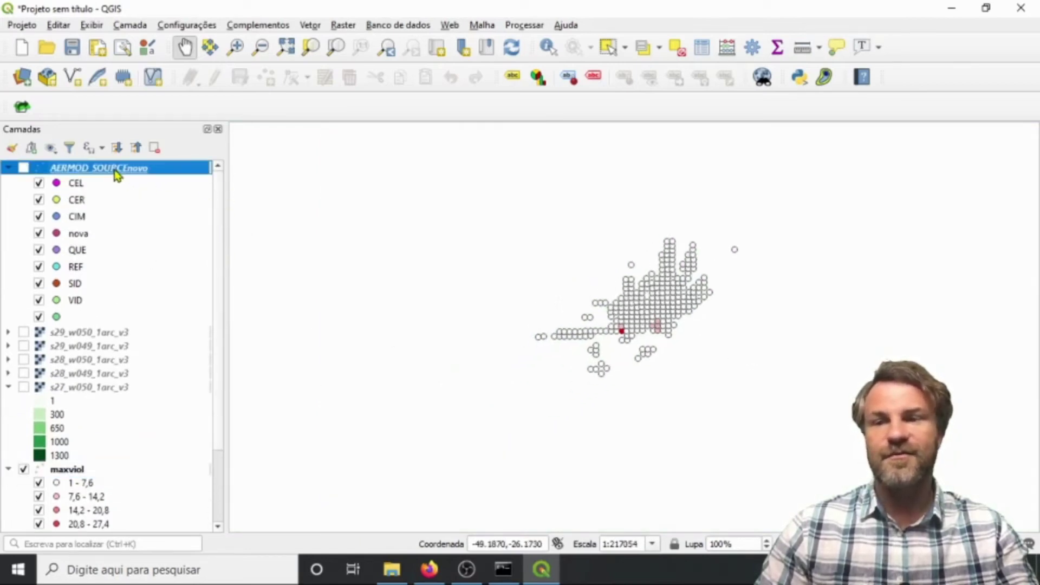
{"action": "double_click", "coordinate": [116, 173]}
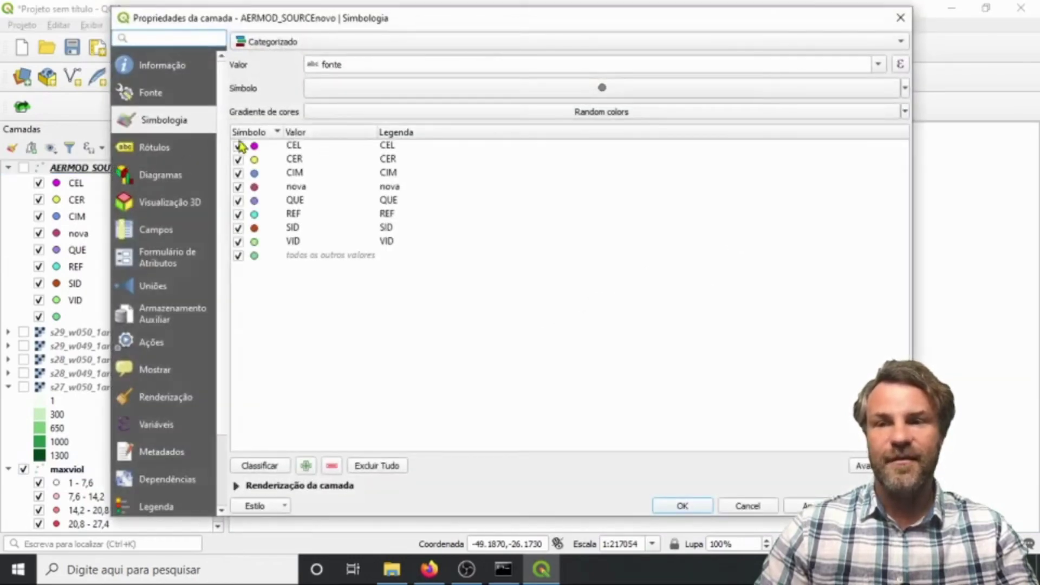
{"action": "left_click", "coordinate": [905, 88]}
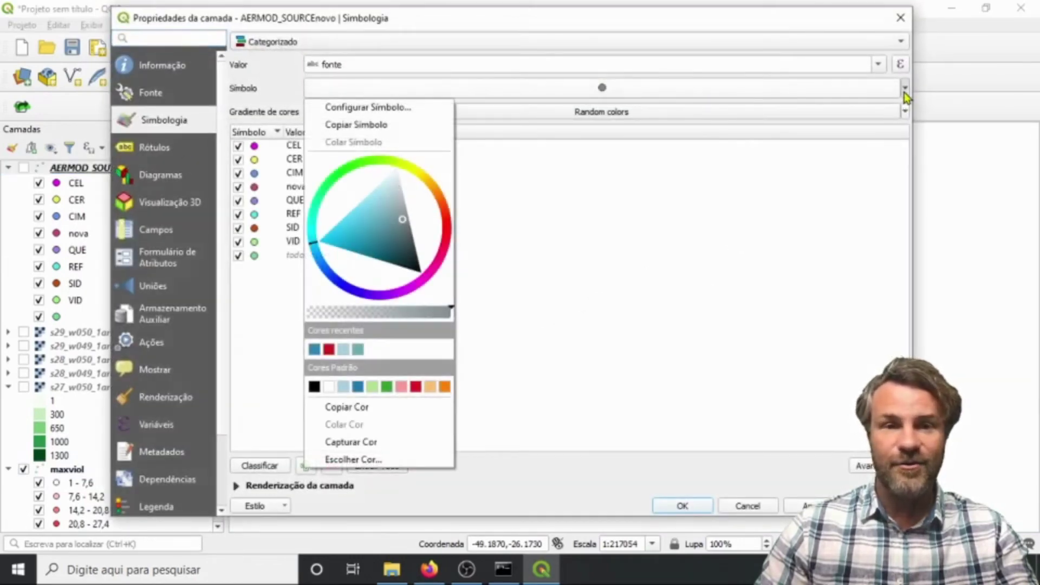
{"action": "left_click", "coordinate": [604, 85]}
{"action": "left_click", "coordinate": [618, 89]}
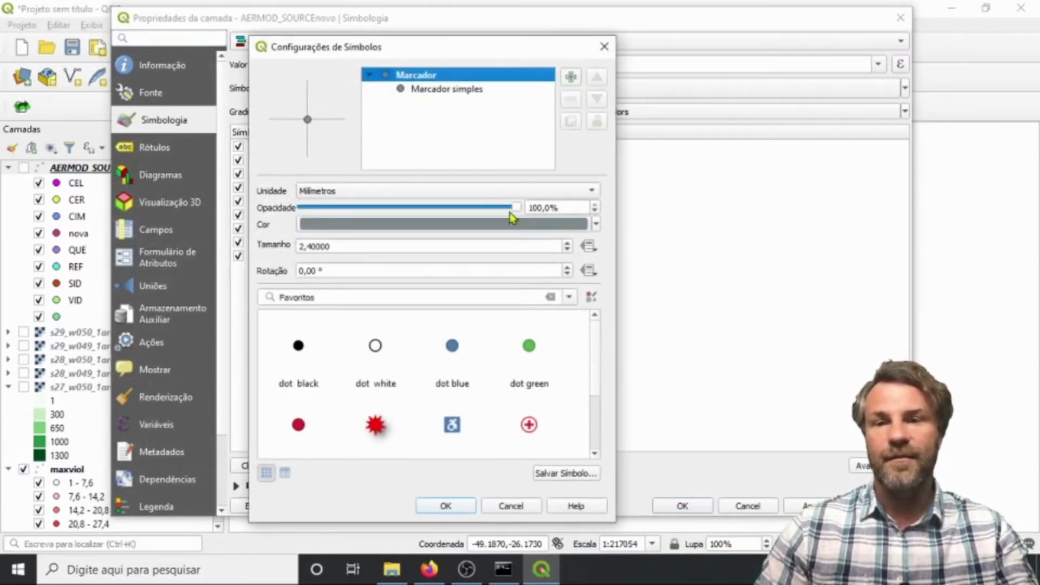
{"action": "left_click", "coordinate": [453, 90]}
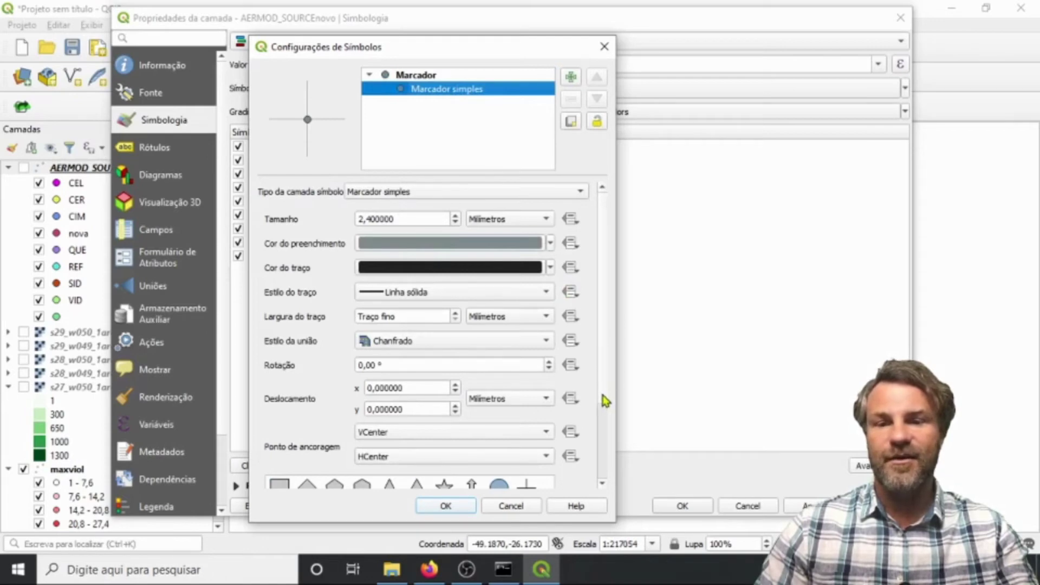
{"action": "scroll", "coordinate": [607, 436], "scroll_direction": "down", "scroll_amount": 2}
{"action": "scroll", "coordinate": [606, 436], "scroll_direction": "down", "scroll_amount": 2}
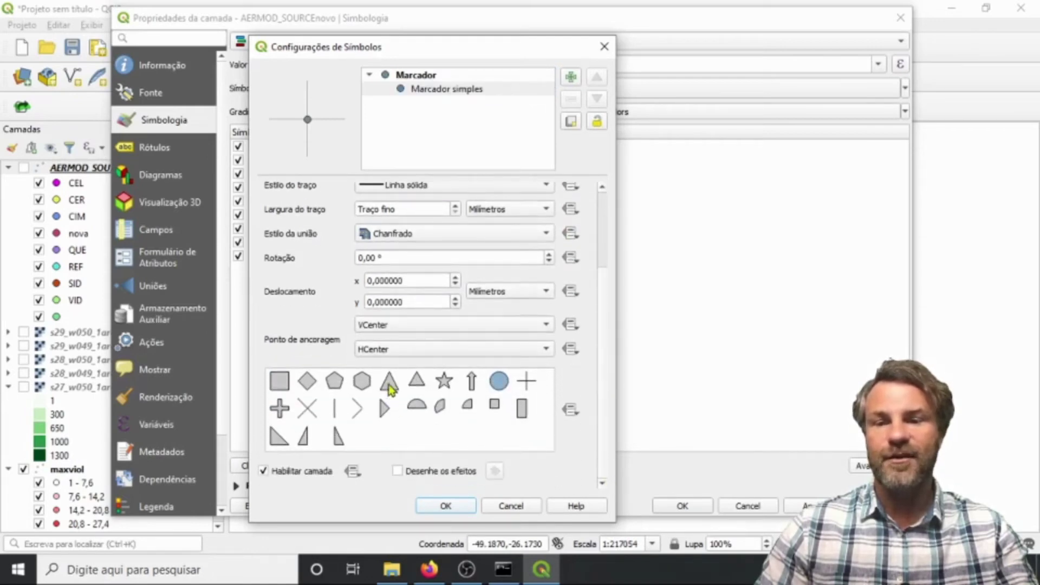
{"action": "left_click", "coordinate": [389, 386]}
{"action": "left_click", "coordinate": [446, 506]}
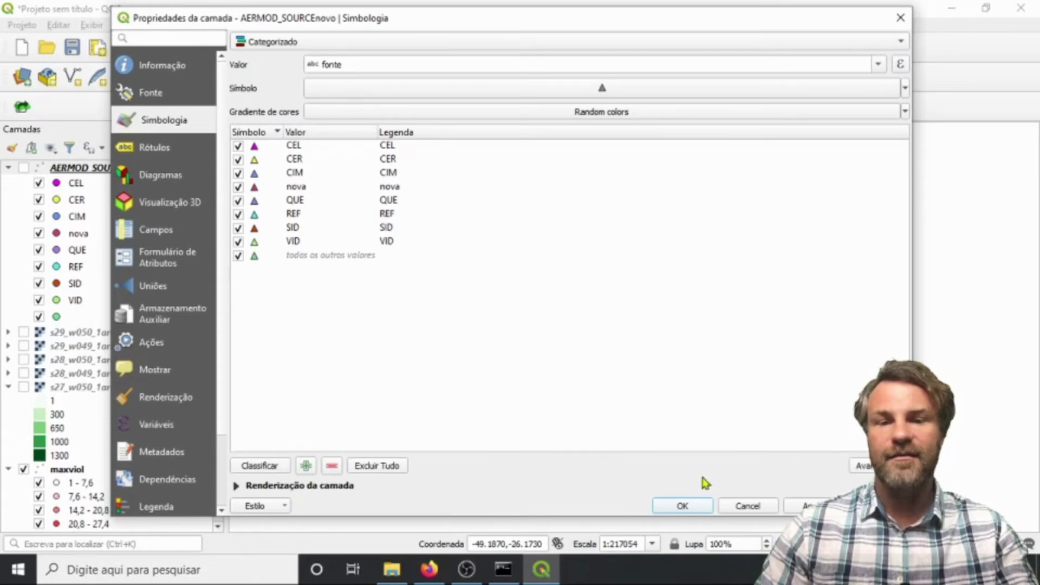
{"action": "left_click", "coordinate": [686, 506]}
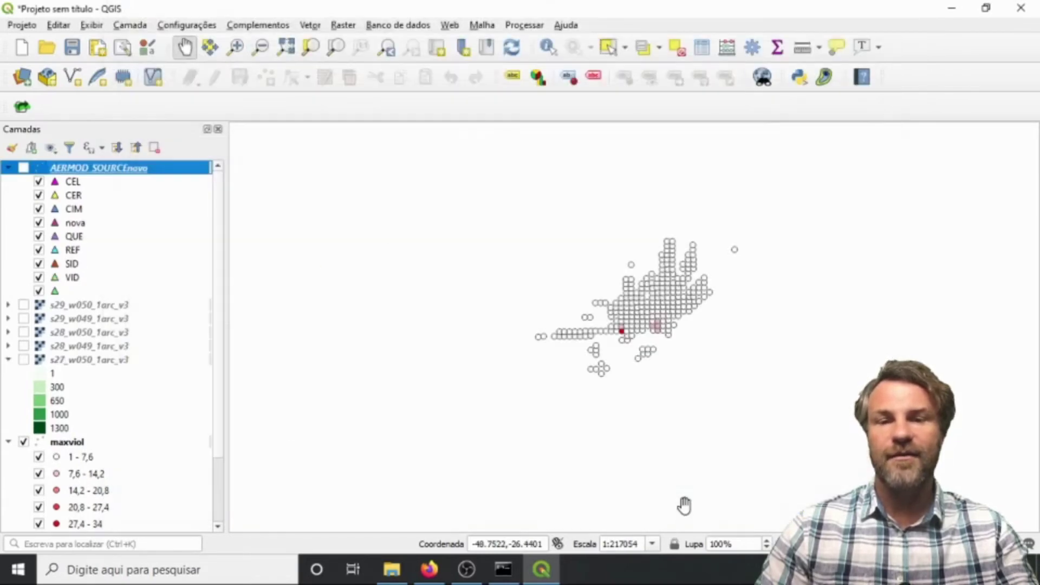
{"action": "left_click", "coordinate": [24, 169]}
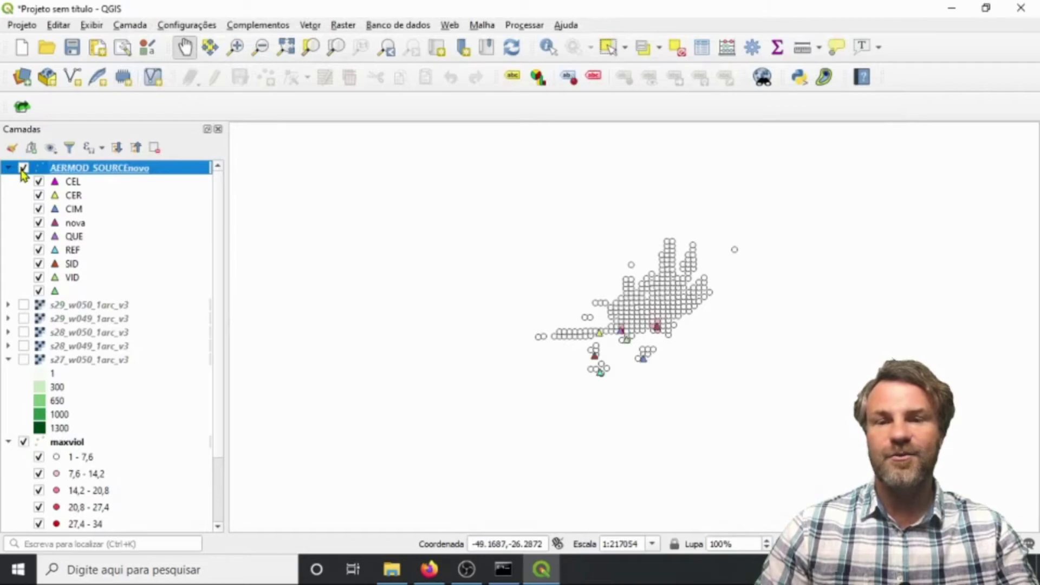
{"action": "scroll", "coordinate": [653, 347], "scroll_direction": "up", "scroll_amount": 1}
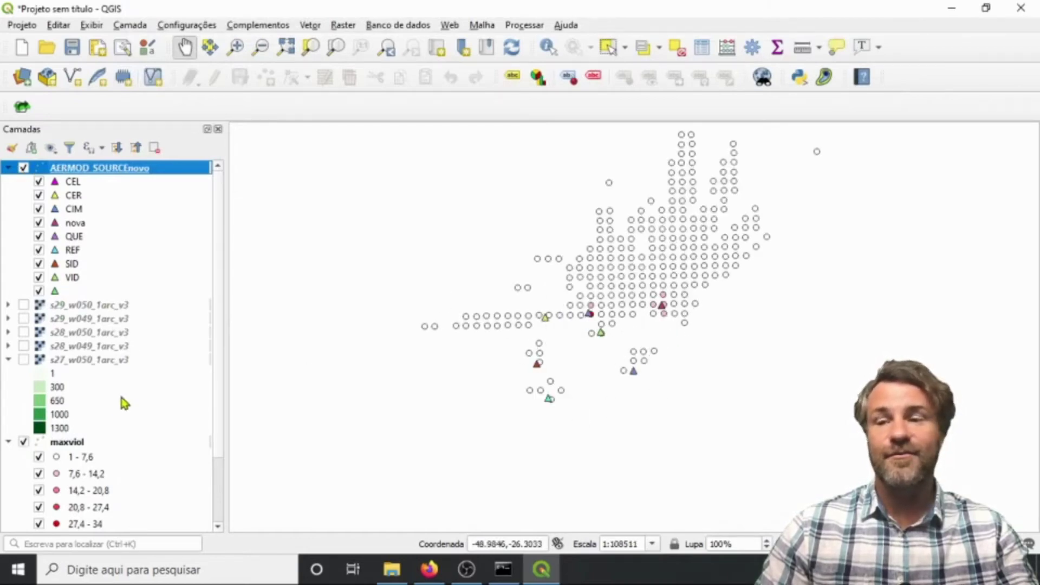
Reclassify the graduated maxviol points with the Natural Breaks (Quebra Natural, Jenks) mode.
{"action": "scroll", "coordinate": [220, 376], "scroll_direction": "down", "scroll_amount": 2}
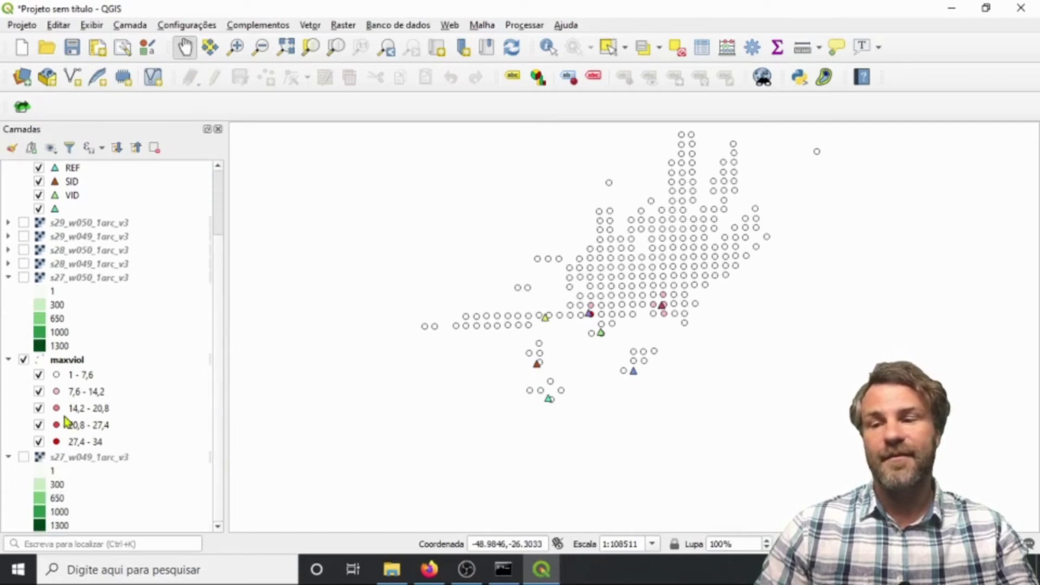
{"action": "double_click", "coordinate": [71, 361]}
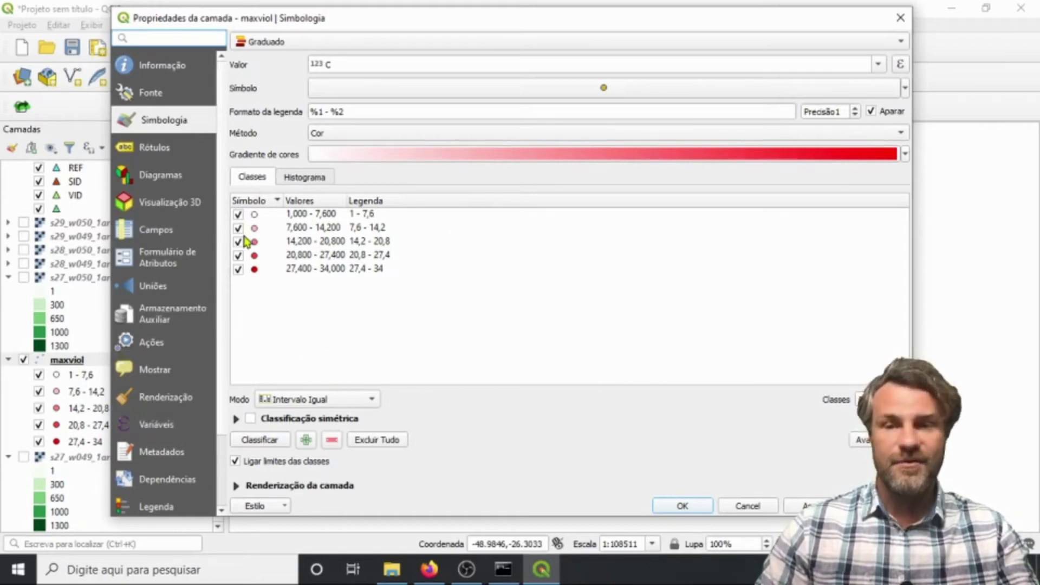
{"action": "left_click", "coordinate": [327, 401]}
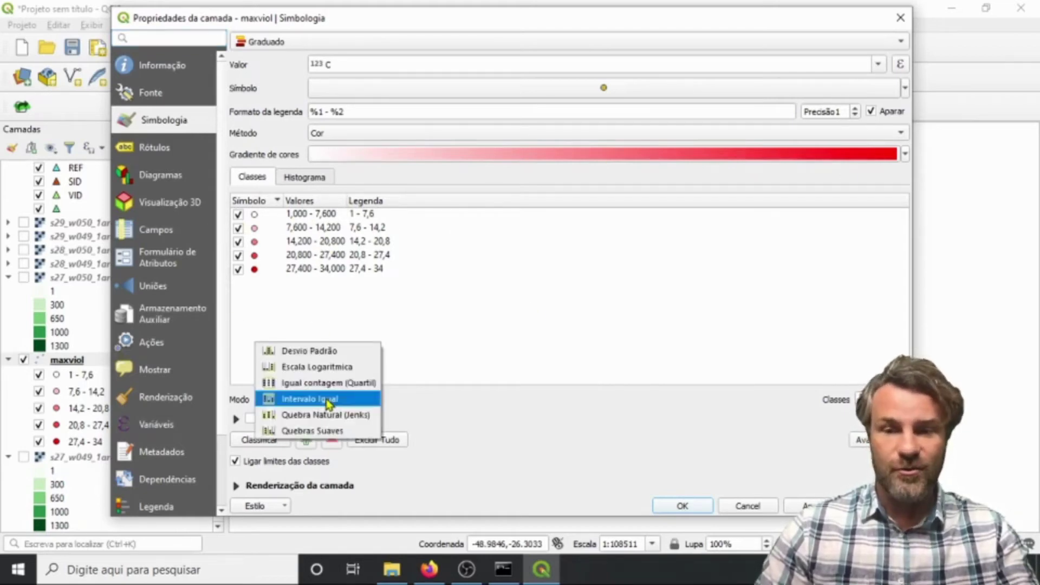
{"action": "left_click", "coordinate": [331, 415]}
{"action": "left_click", "coordinate": [270, 442]}
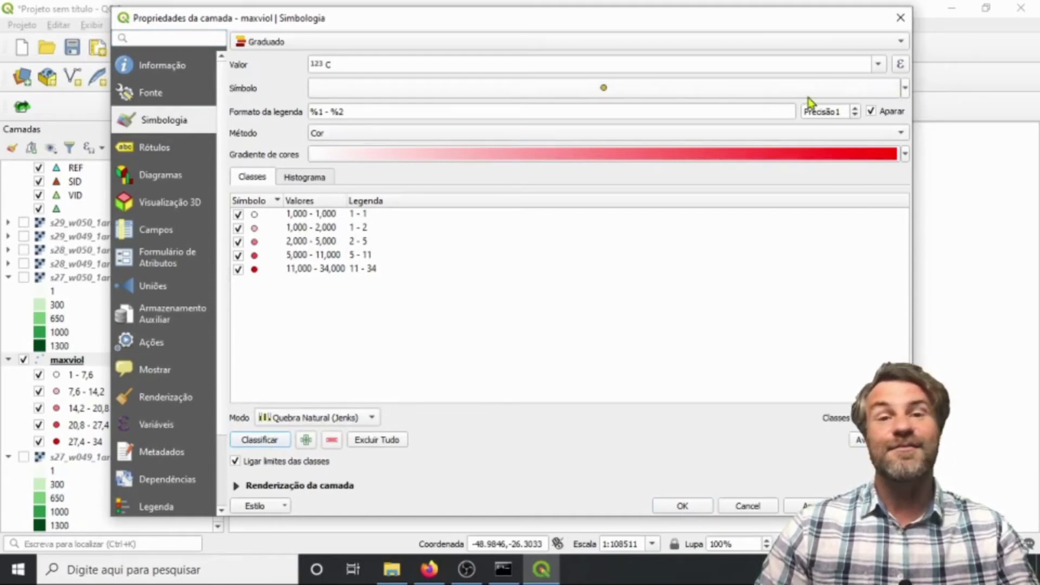
Make the stroke of the maxviol simple marker transparent (Traço Transparente) and apply the symbology.
{"action": "left_click", "coordinate": [594, 92]}
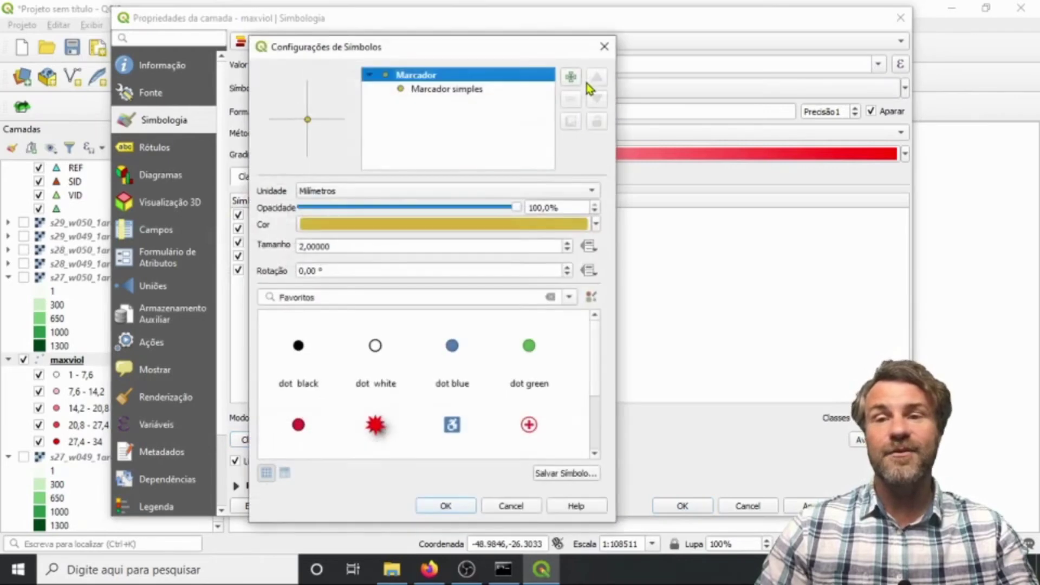
{"action": "left_click", "coordinate": [442, 90]}
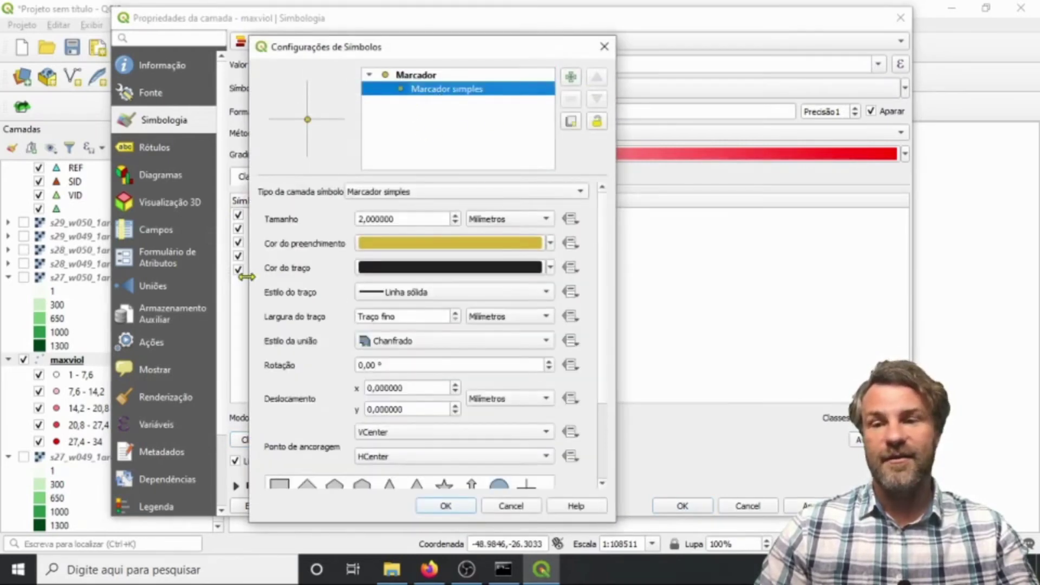
{"action": "left_click", "coordinate": [551, 268]}
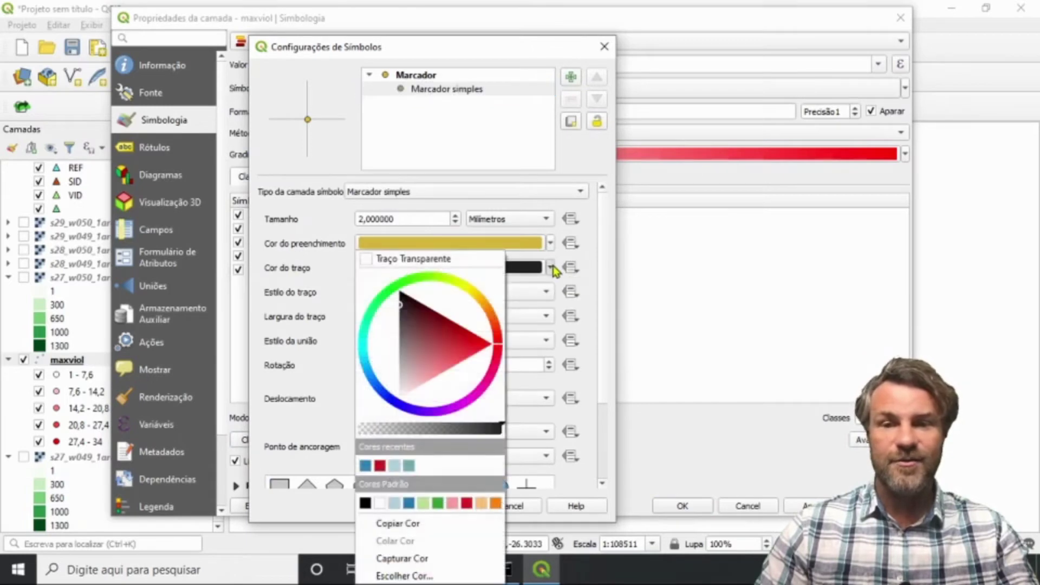
{"action": "left_click", "coordinate": [474, 267]}
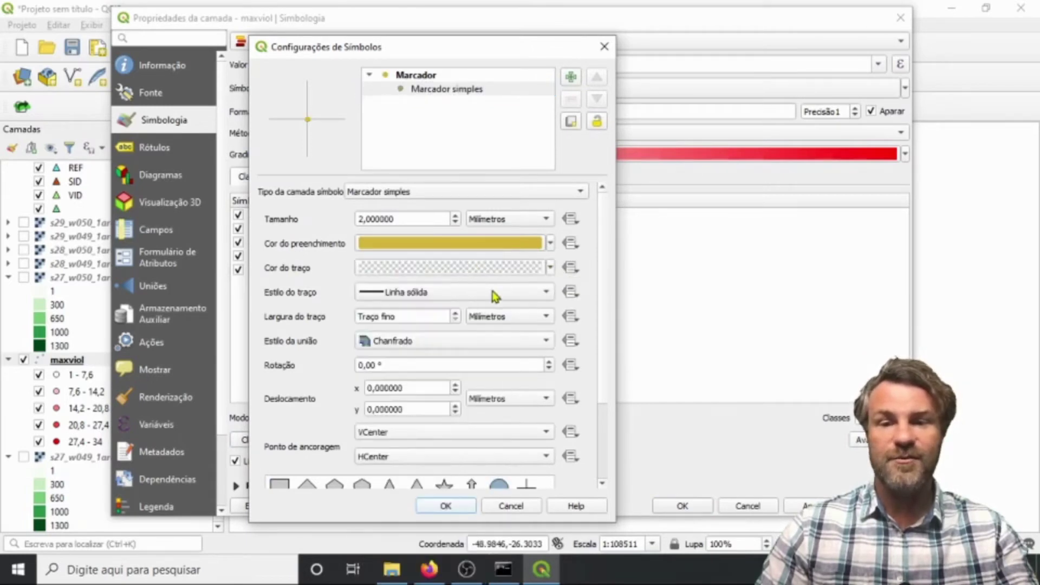
{"action": "left_click", "coordinate": [472, 507]}
{"action": "left_click", "coordinate": [807, 506]}
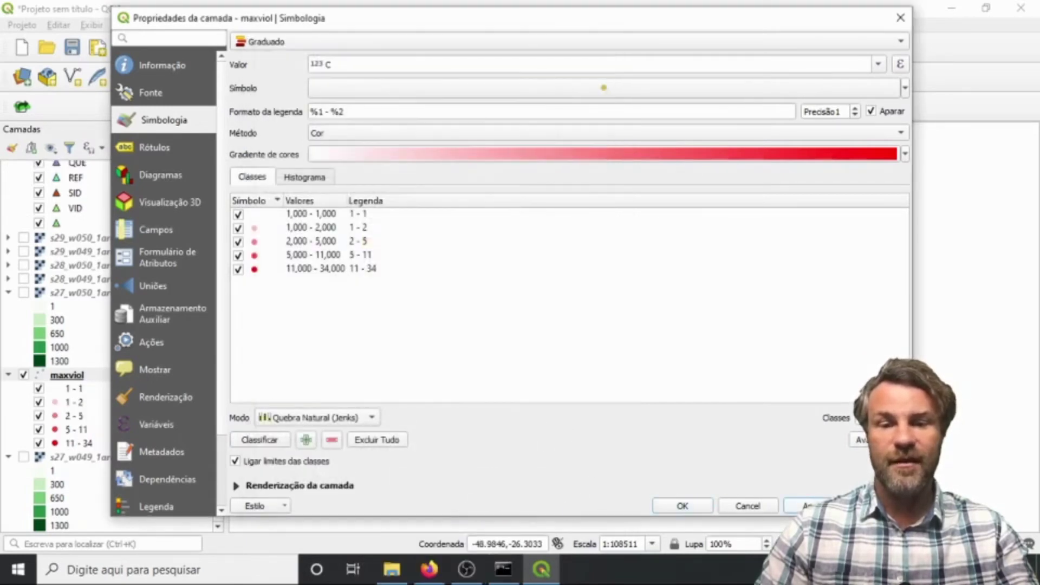
{"action": "left_click", "coordinate": [700, 509]}
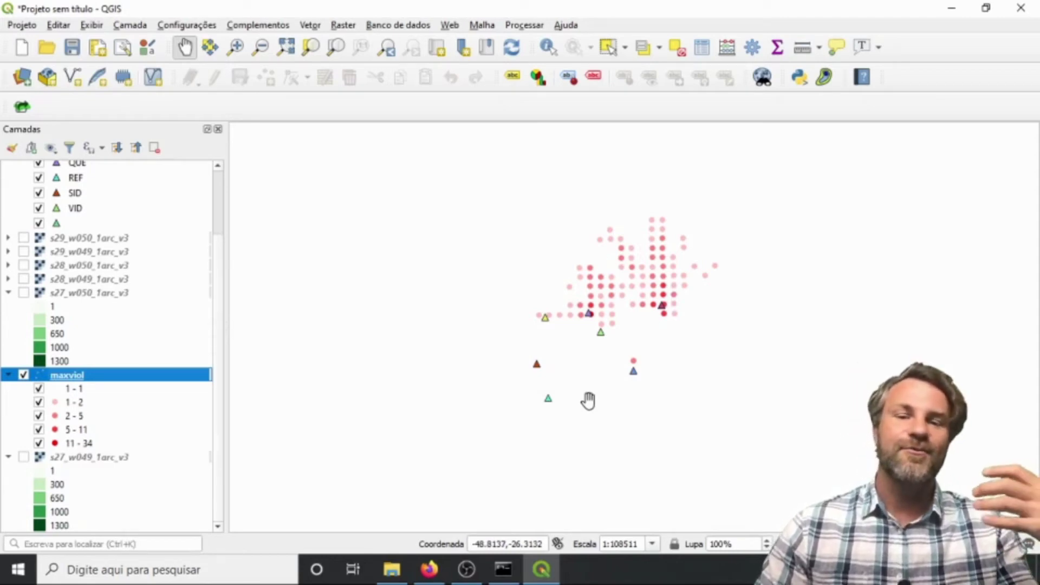
Compare the maxviol points with the emission sources on the map, and hide the maxviol layer.
{"action": "scroll", "coordinate": [556, 328], "scroll_direction": "up", "scroll_amount": 1}
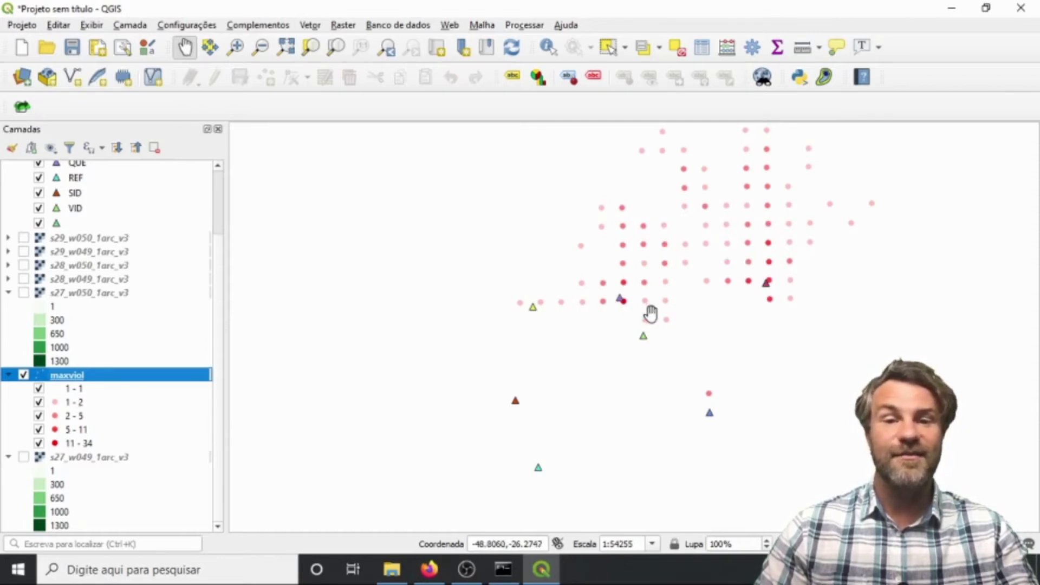
{"action": "scroll", "coordinate": [761, 326], "scroll_direction": "down", "scroll_amount": 1}
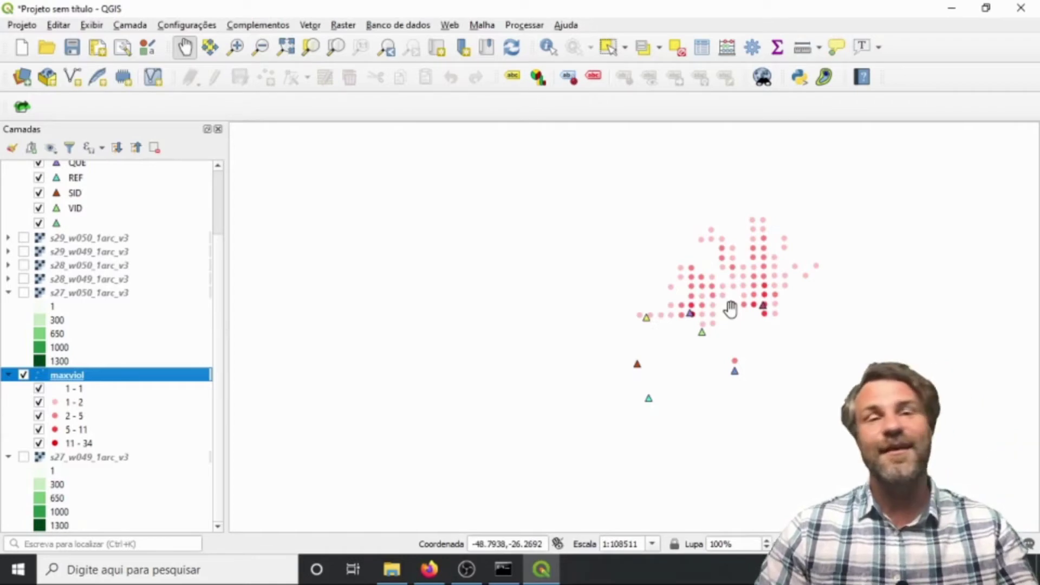
{"action": "left_click_drag", "start_coordinate": [778, 379], "coordinate": [694, 373]}
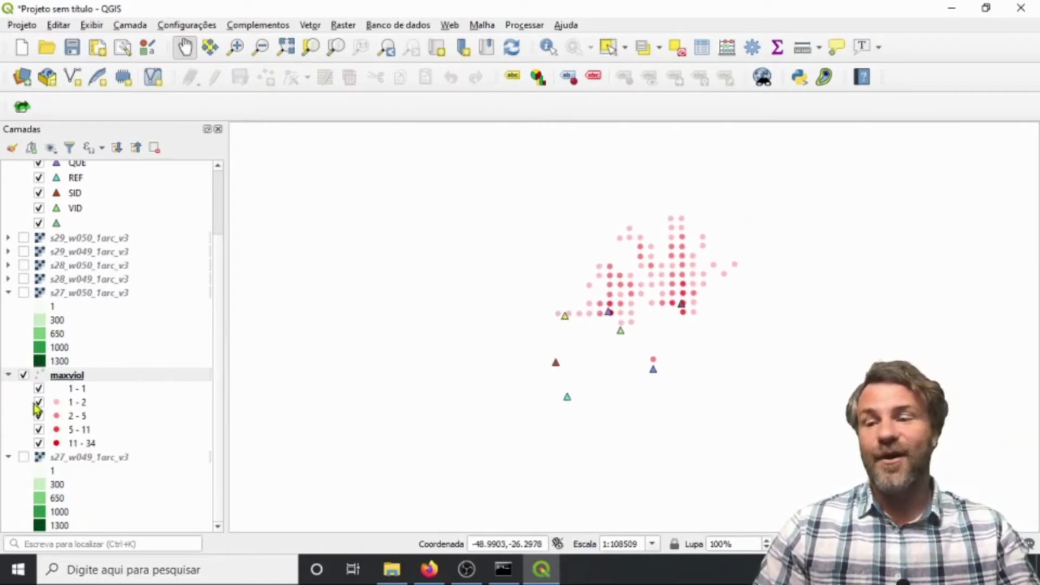
{"action": "left_click", "coordinate": [24, 375]}
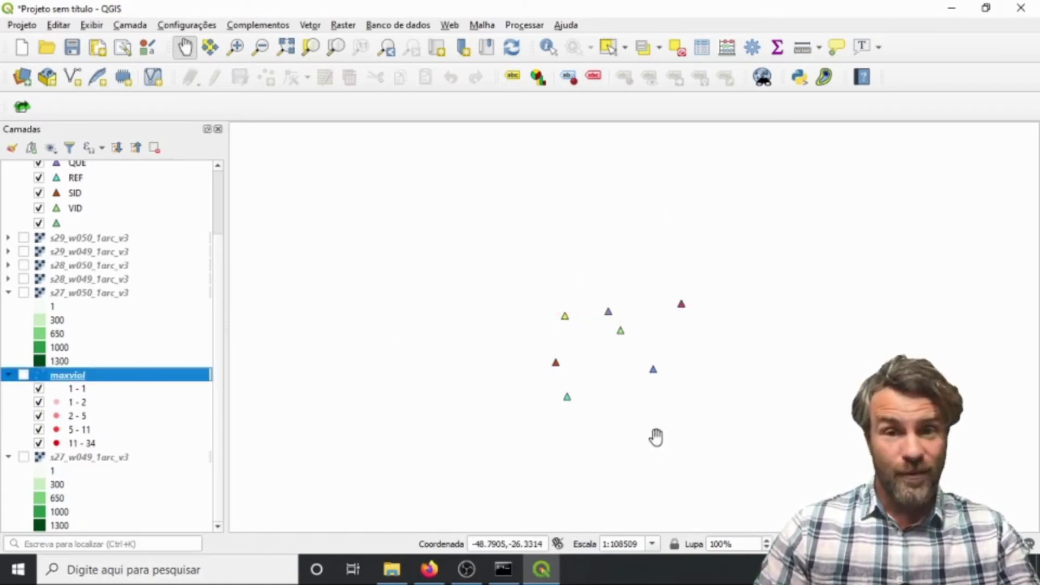
Start adding a delimited text layer and open the file chooser for its source file.
{"action": "left_click", "coordinate": [130, 25]}
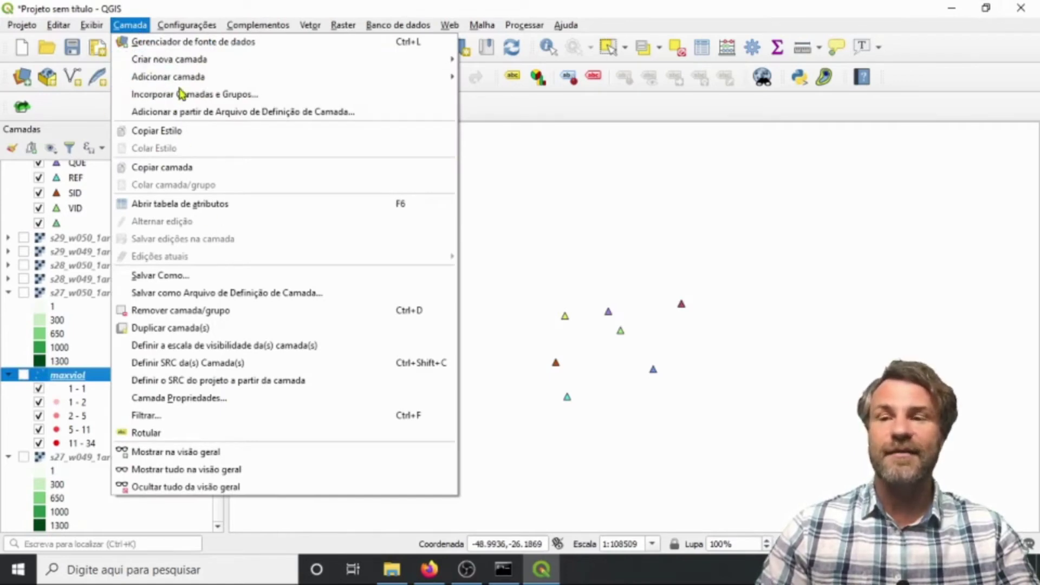
{"action": "mouse_move", "coordinate": [171, 77]}
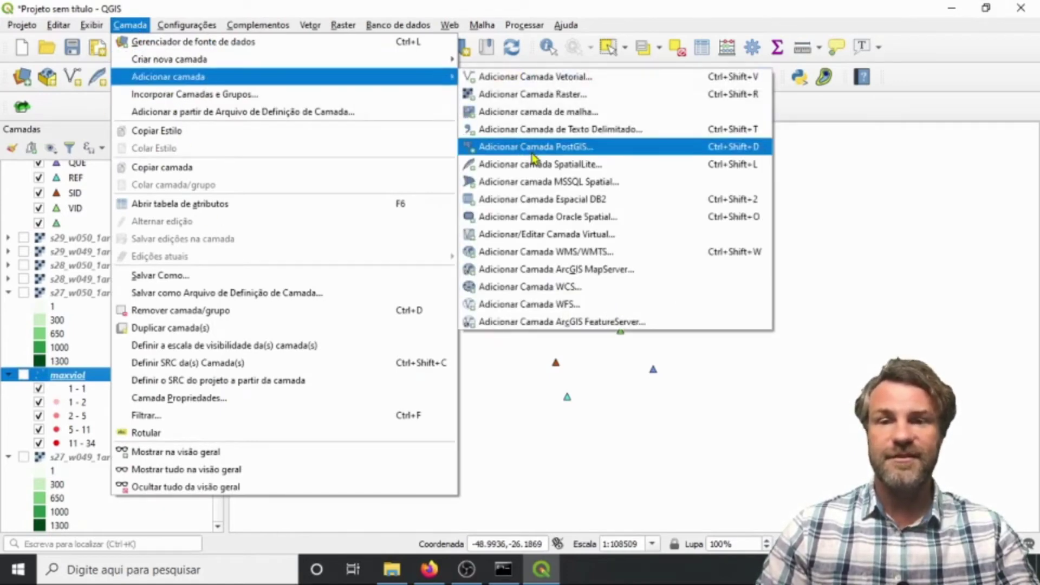
{"action": "left_click", "coordinate": [534, 135]}
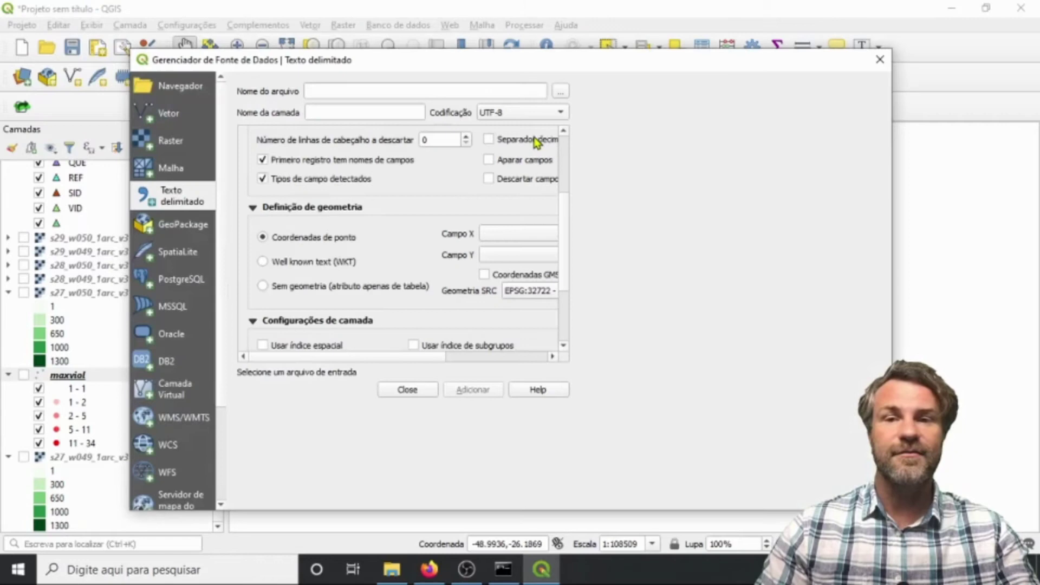
{"action": "left_click", "coordinate": [560, 92]}
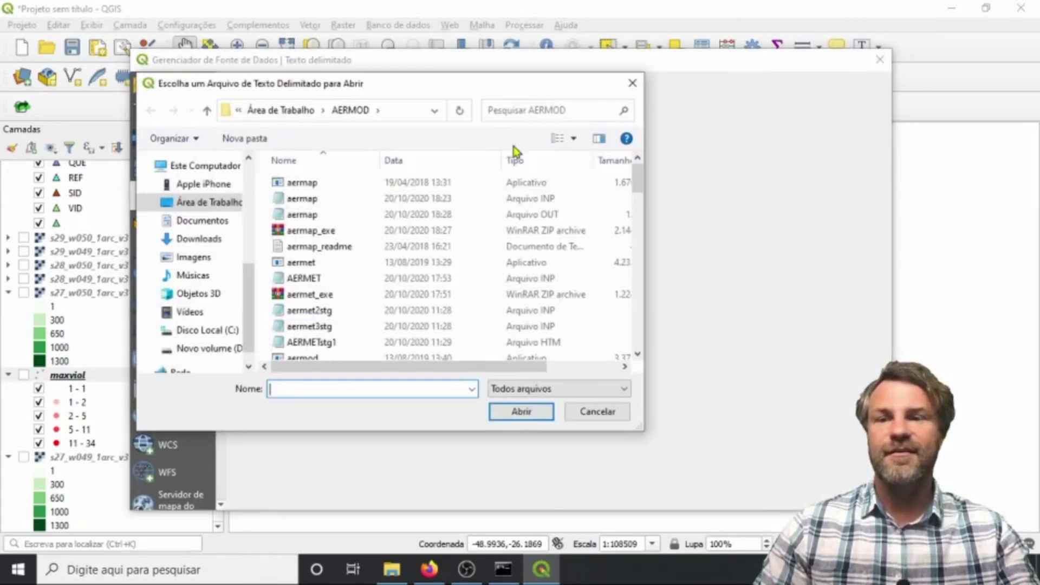
Load PLOT24H_POL1.PLT from the AERMOD folder as the delimited text source and check its file format settings.
{"action": "scroll", "coordinate": [349, 278], "scroll_direction": "down", "scroll_amount": 2}
{"action": "scroll", "coordinate": [352, 284], "scroll_direction": "down", "scroll_amount": 9}
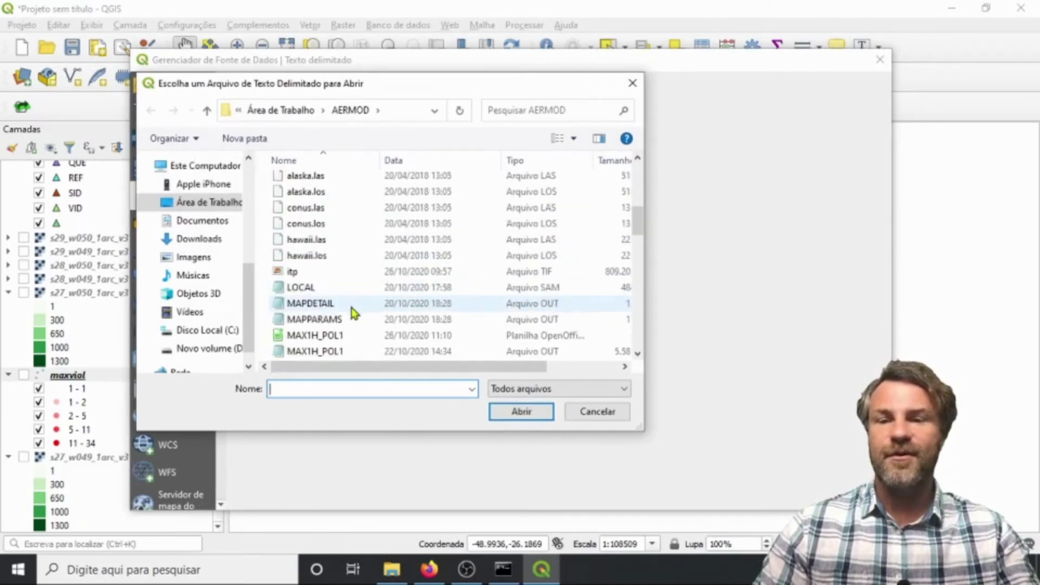
{"action": "scroll", "coordinate": [353, 319], "scroll_direction": "up", "scroll_amount": 1}
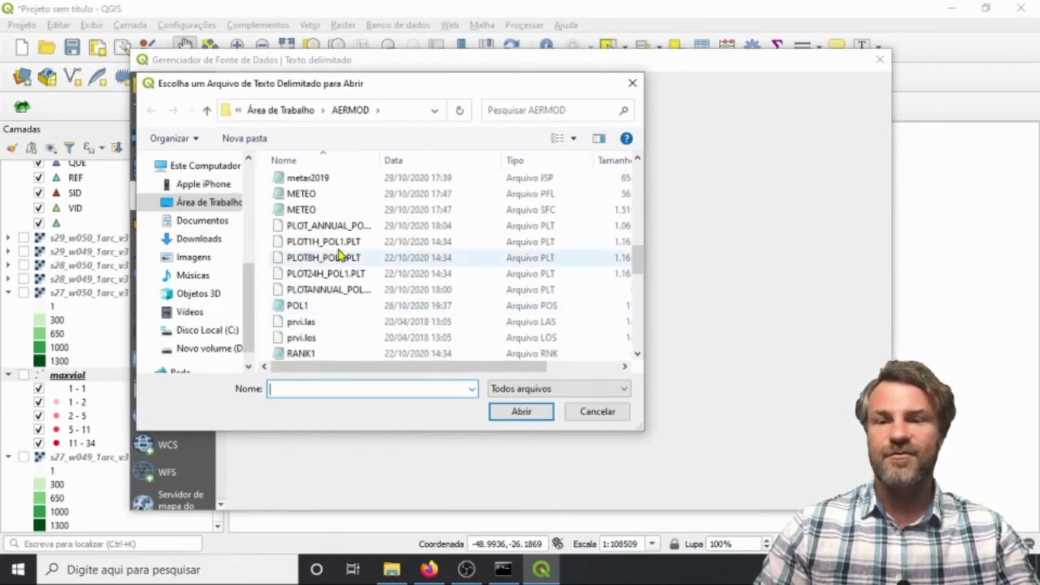
{"action": "left_click", "coordinate": [331, 226]}
{"action": "left_click", "coordinate": [330, 244]}
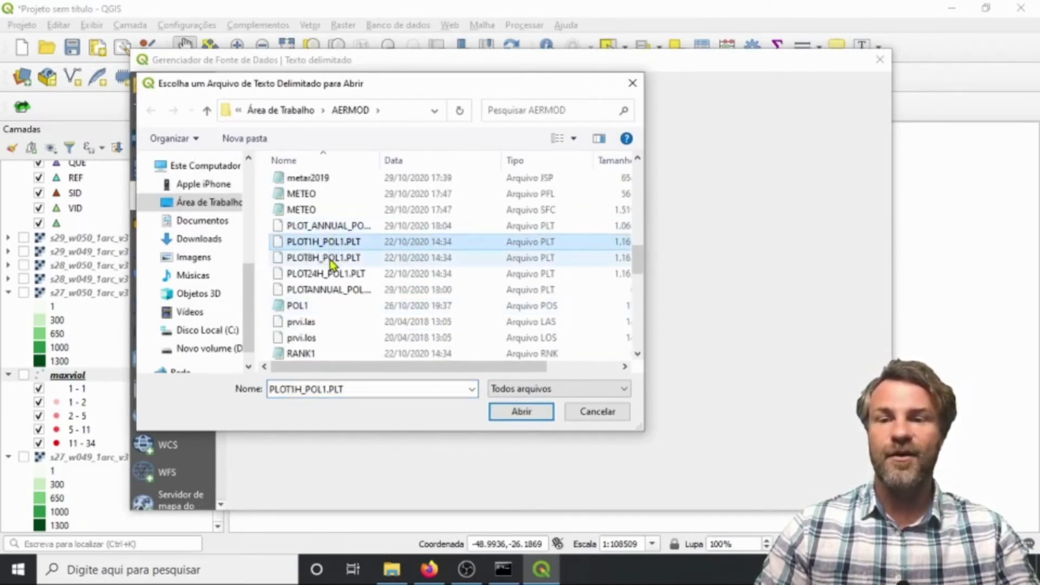
{"action": "left_click", "coordinate": [330, 259]}
{"action": "left_click", "coordinate": [340, 275]}
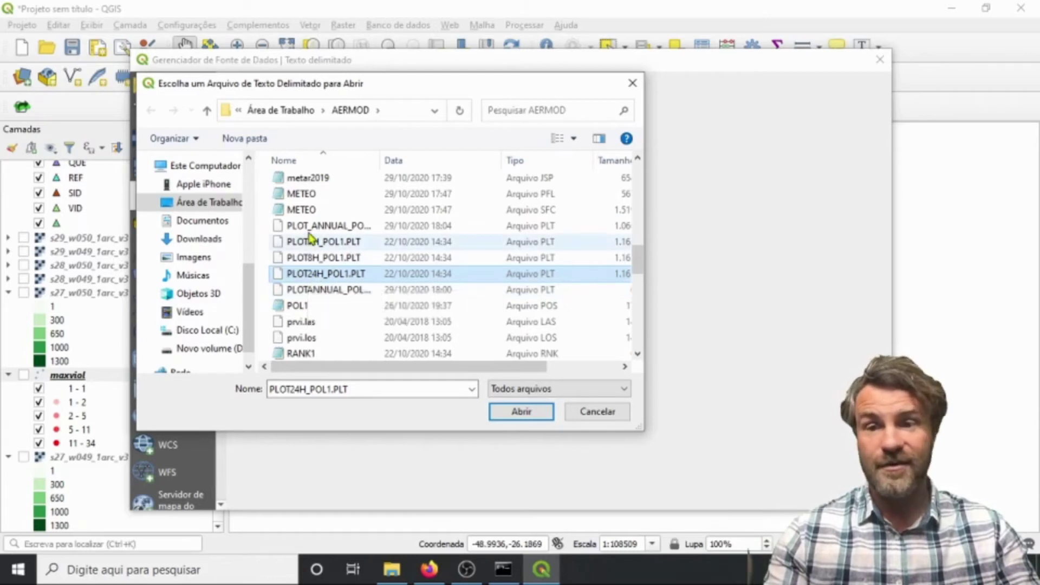
{"action": "left_click", "coordinate": [309, 226]}
{"action": "left_click", "coordinate": [320, 275]}
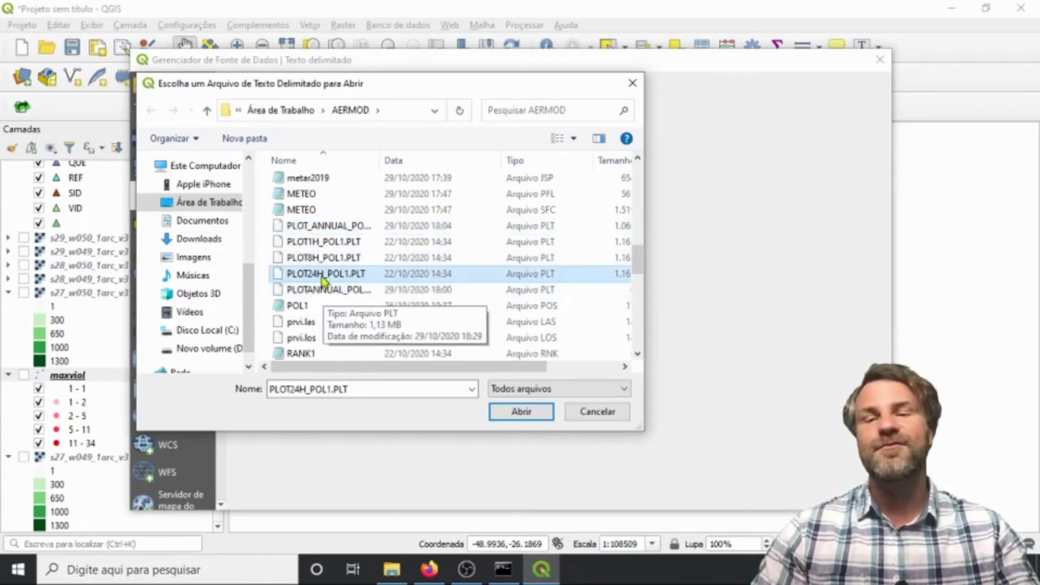
{"action": "double_click", "coordinate": [317, 277]}
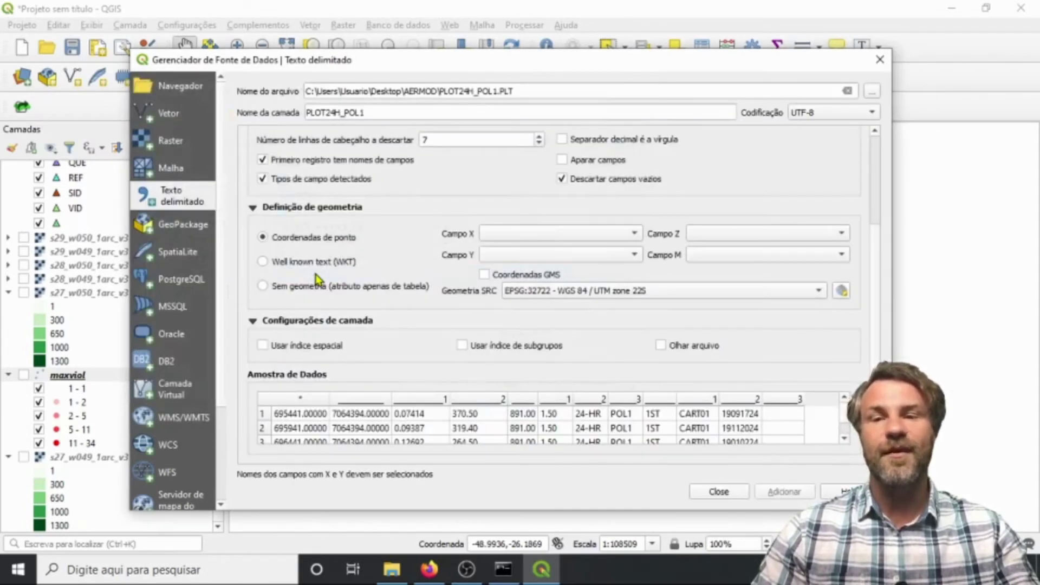
{"action": "scroll", "coordinate": [368, 169], "scroll_direction": "up", "scroll_amount": 3}
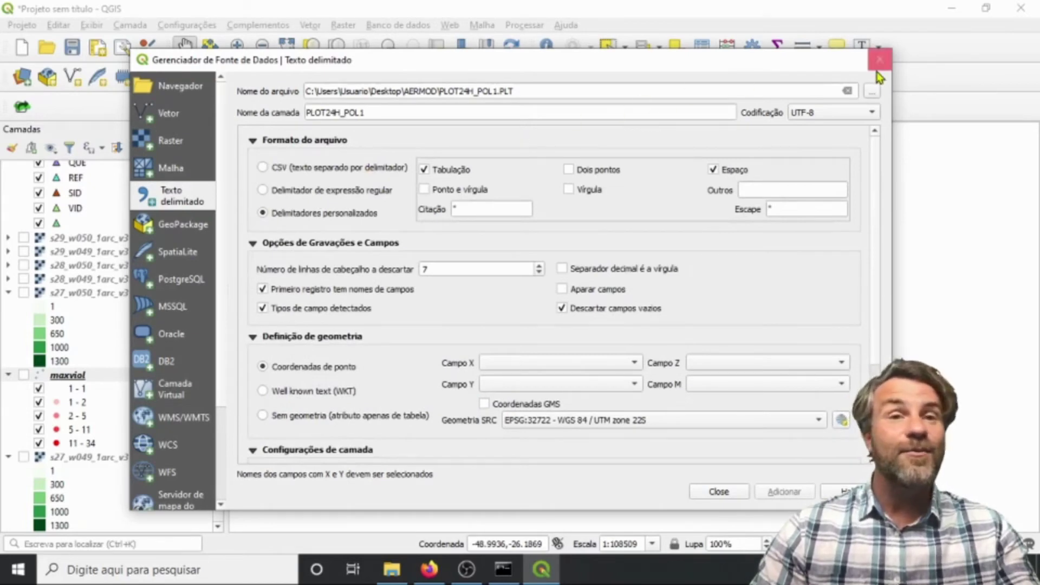
Try the CSV file format, and switch back to custom delimiters with Tabulação and Espaço.
{"action": "left_click", "coordinate": [263, 167]}
{"action": "scroll", "coordinate": [374, 245], "scroll_direction": "down", "scroll_amount": 1}
{"action": "scroll", "coordinate": [869, 260], "scroll_direction": "up", "scroll_amount": 1}
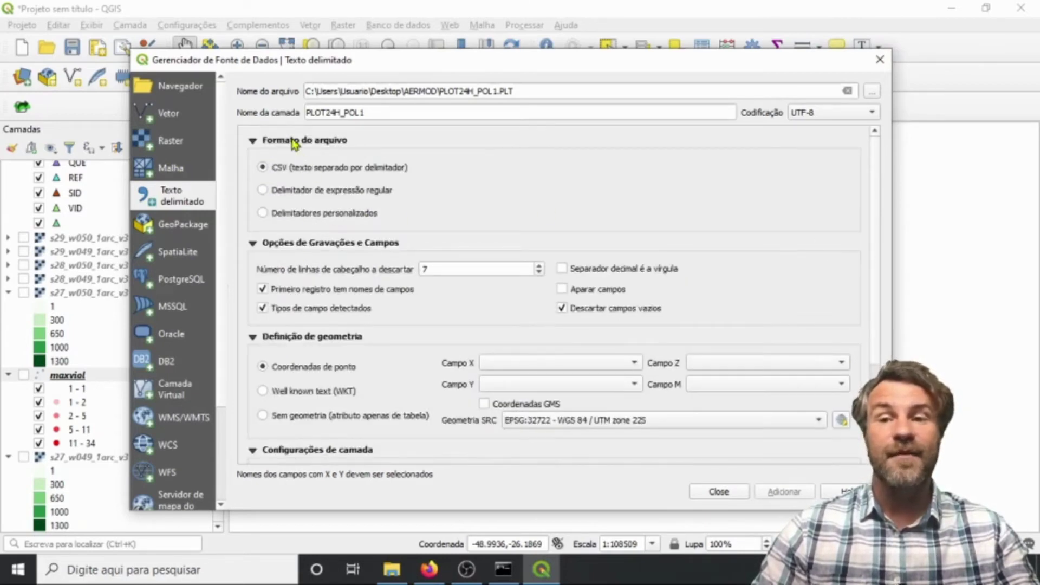
{"action": "left_click", "coordinate": [264, 215]}
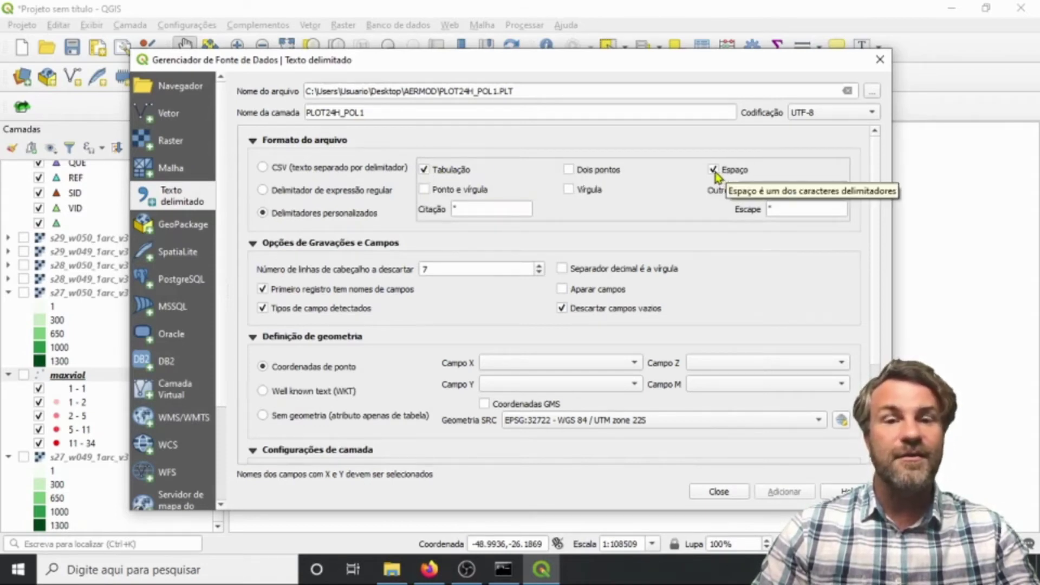
{"action": "scroll", "coordinate": [504, 236], "scroll_direction": "down", "scroll_amount": 1}
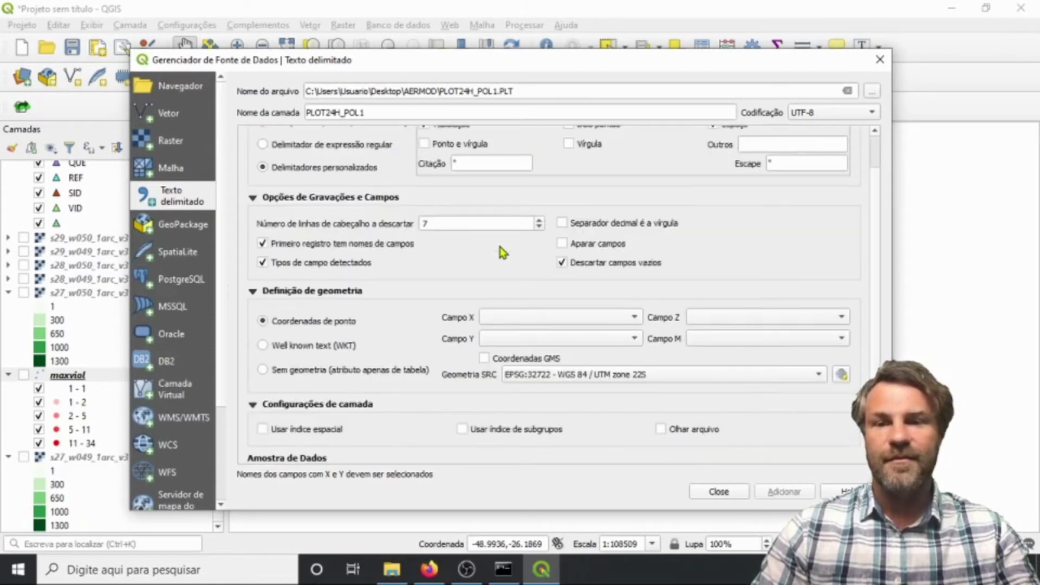
{"action": "scroll", "coordinate": [463, 282], "scroll_direction": "down", "scroll_amount": 1}
{"action": "scroll", "coordinate": [467, 281], "scroll_direction": "up", "scroll_amount": 2}
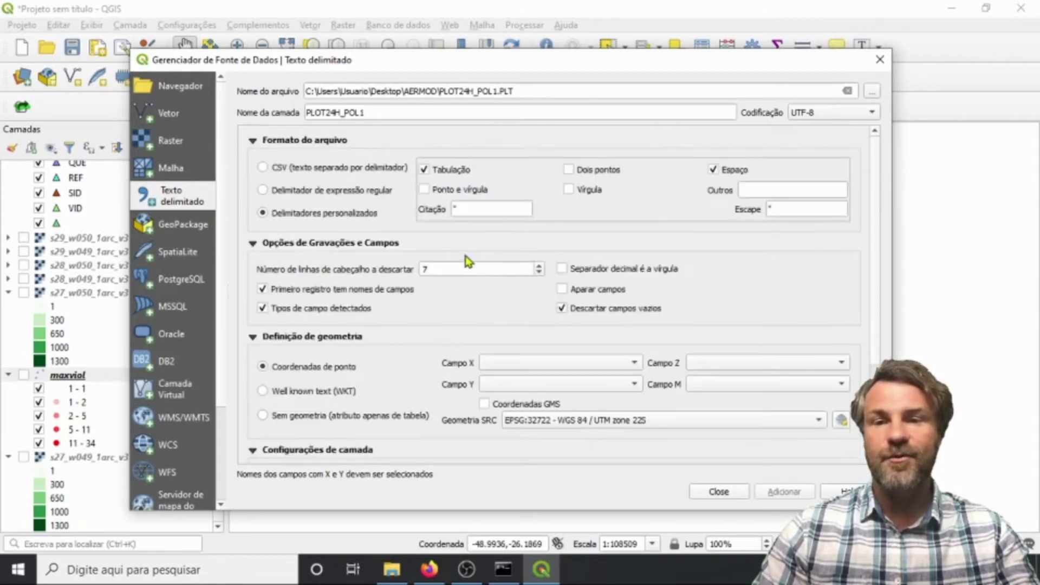
Lower the number of discarded header lines to compare the sample data, and raise it back to 7.
{"action": "left_click", "coordinate": [538, 267]}
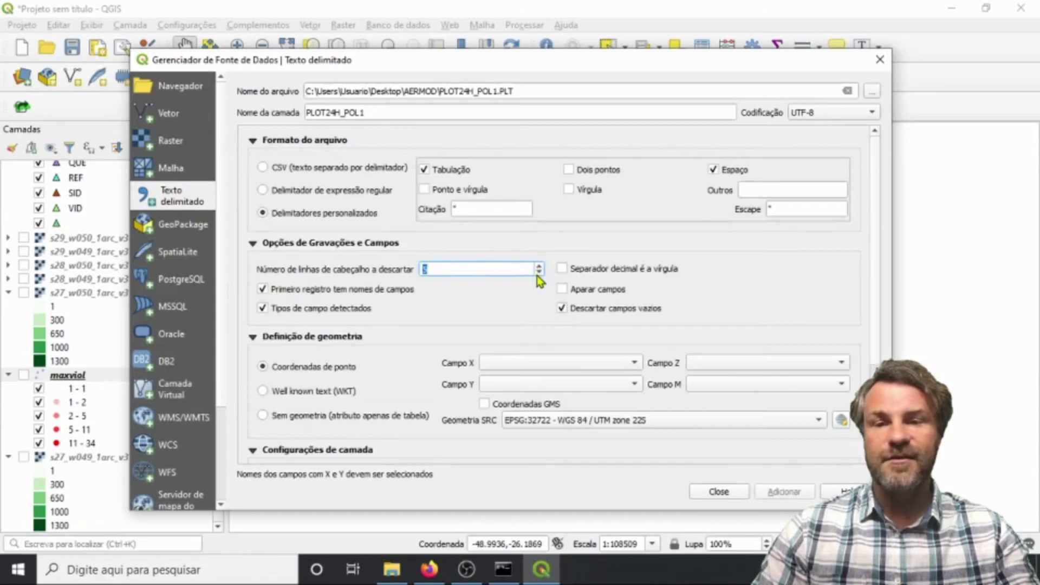
{"action": "left_click", "coordinate": [538, 274]}
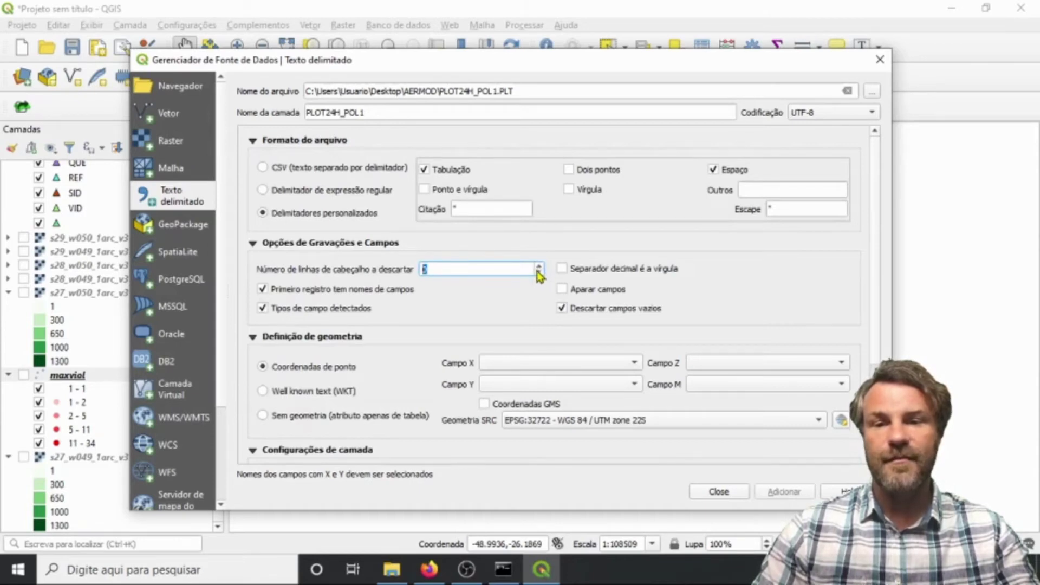
{"action": "scroll", "coordinate": [511, 301], "scroll_direction": "down", "scroll_amount": 2}
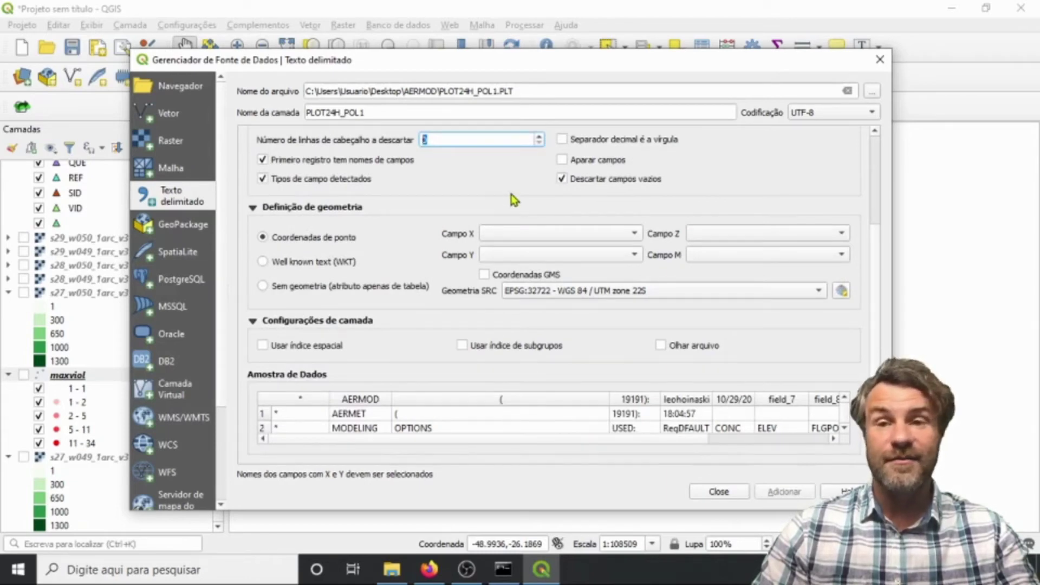
{"action": "left_click", "coordinate": [539, 138]}
{"action": "left_click", "coordinate": [540, 138]}
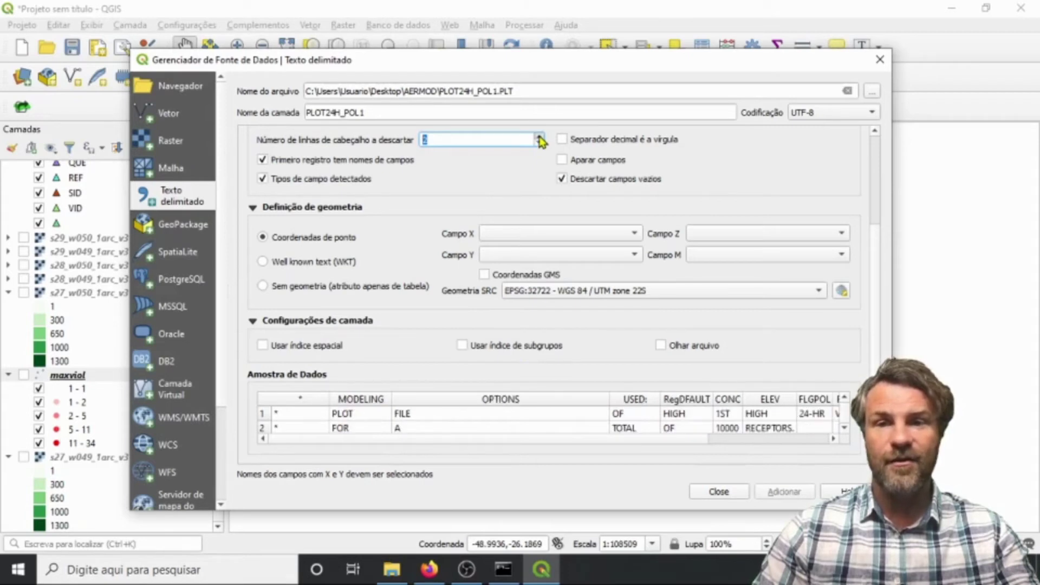
{"action": "left_click", "coordinate": [539, 138]}
{"action": "left_click", "coordinate": [540, 138]}
{"action": "left_click", "coordinate": [540, 138]}
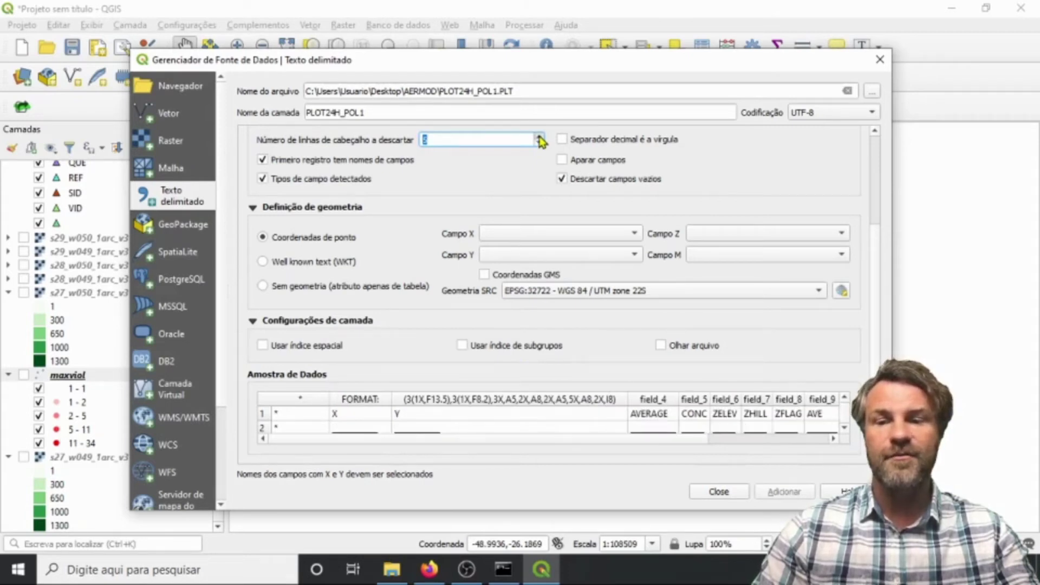
{"action": "left_click", "coordinate": [539, 138]}
{"action": "left_click", "coordinate": [539, 138]}
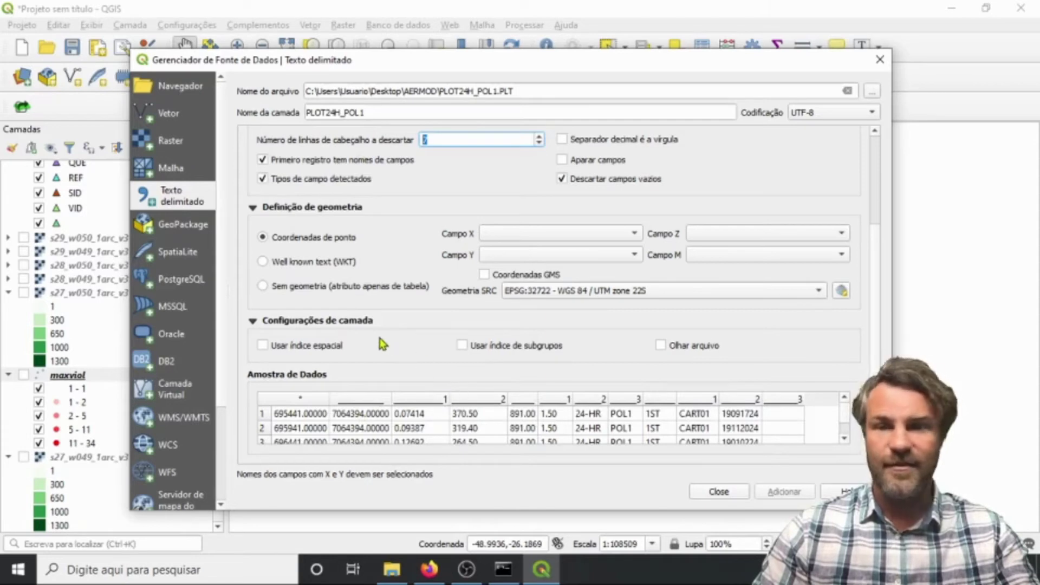
Turn off discarding of empty fields to compare the sample data columns, and turn it back on.
{"action": "scroll", "coordinate": [290, 162], "scroll_direction": "up", "scroll_amount": 3}
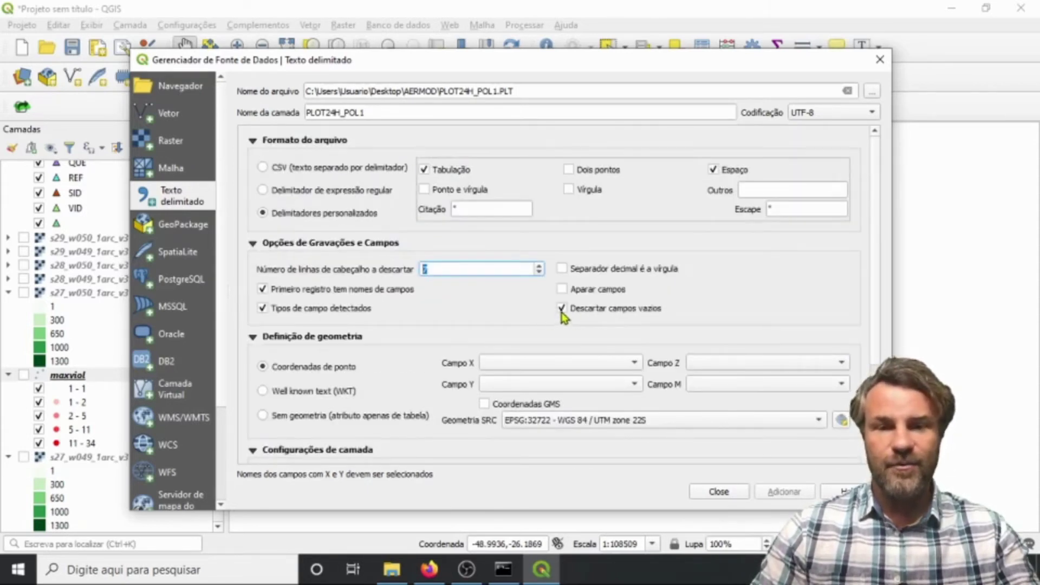
{"action": "left_click", "coordinate": [562, 308]}
{"action": "scroll", "coordinate": [574, 336], "scroll_direction": "down", "scroll_amount": 3}
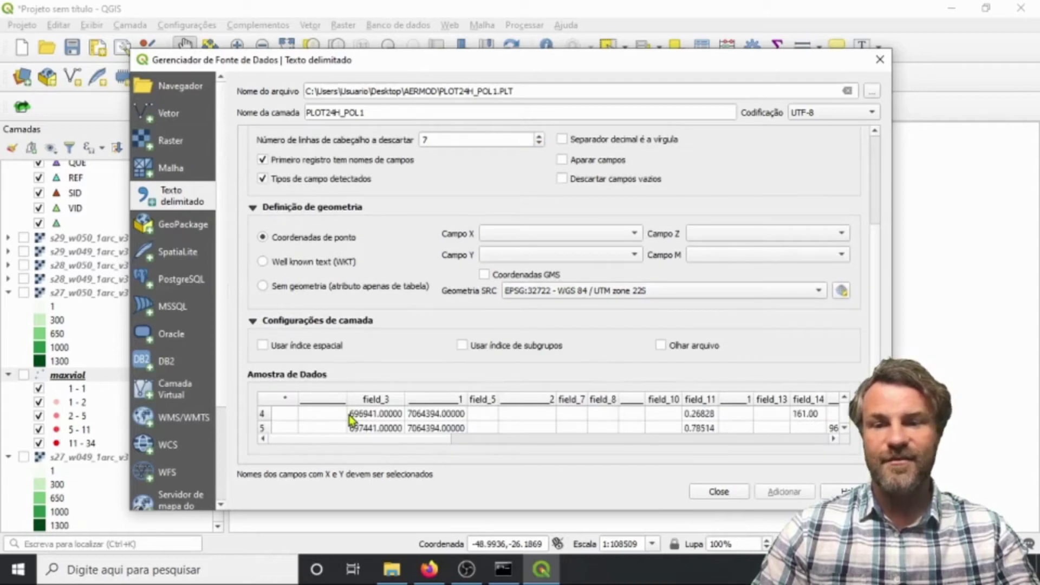
{"action": "scroll", "coordinate": [429, 424], "scroll_direction": "up", "scroll_amount": 3}
{"action": "scroll", "coordinate": [429, 424], "scroll_direction": "down", "scroll_amount": 3}
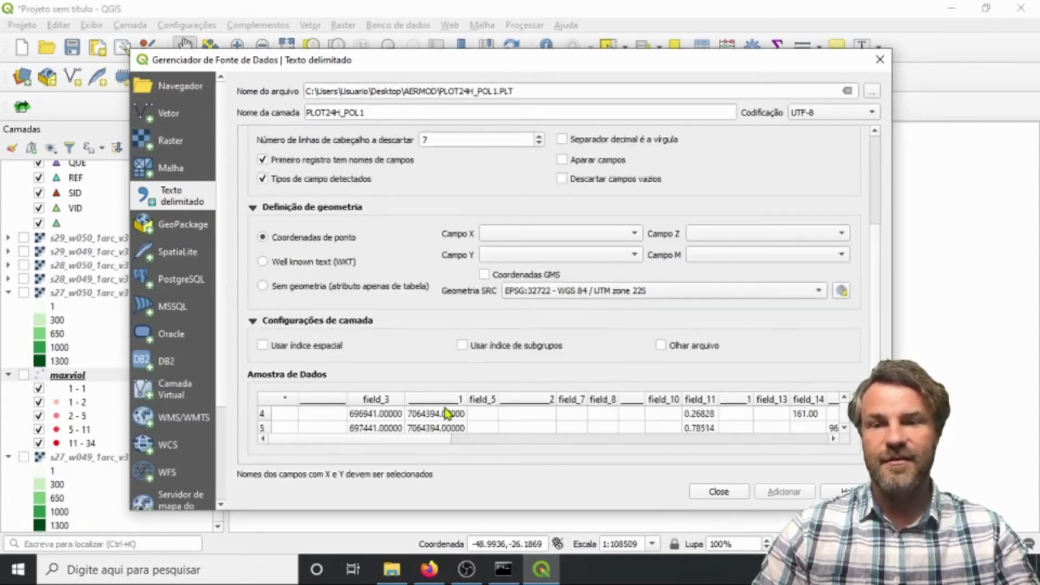
{"action": "left_click", "coordinate": [563, 179]}
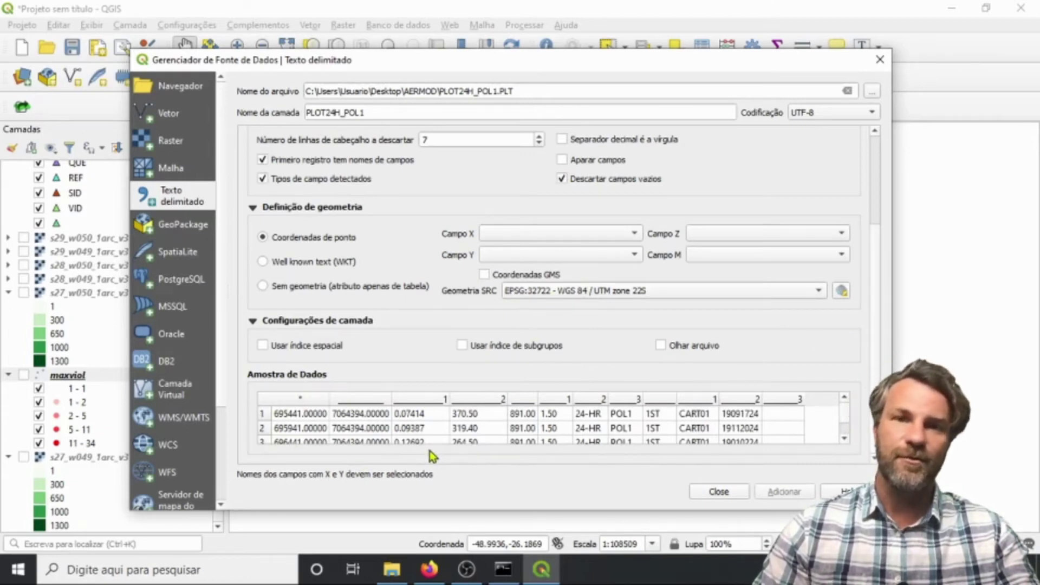
Assign the first column (*) to X, the second to Y and the third to Z, and add the PLOT24H_POL1 layer to the project.
{"action": "left_click", "coordinate": [550, 234]}
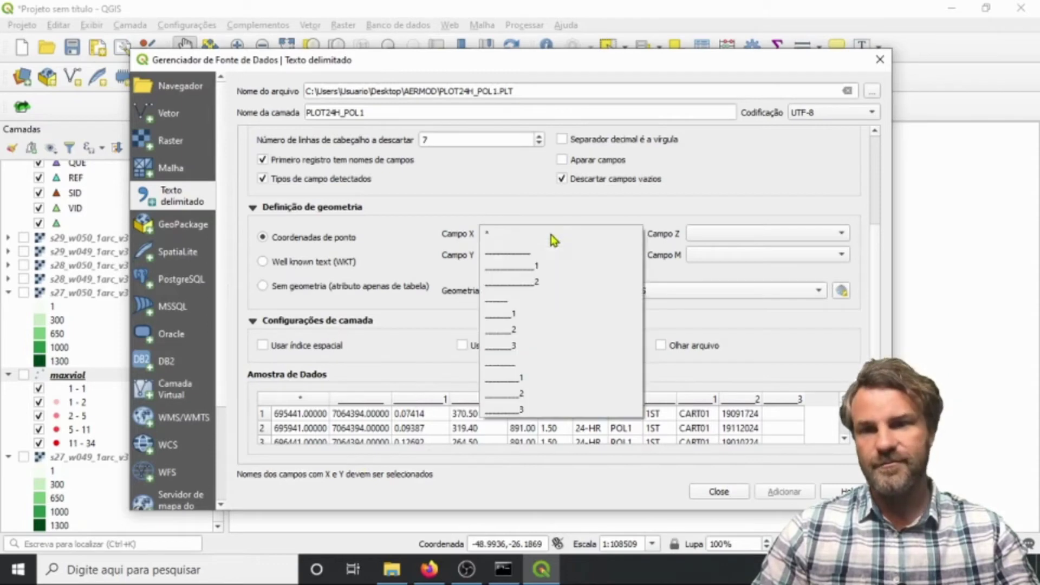
{"action": "left_click", "coordinate": [491, 234]}
{"action": "left_click", "coordinate": [500, 255]}
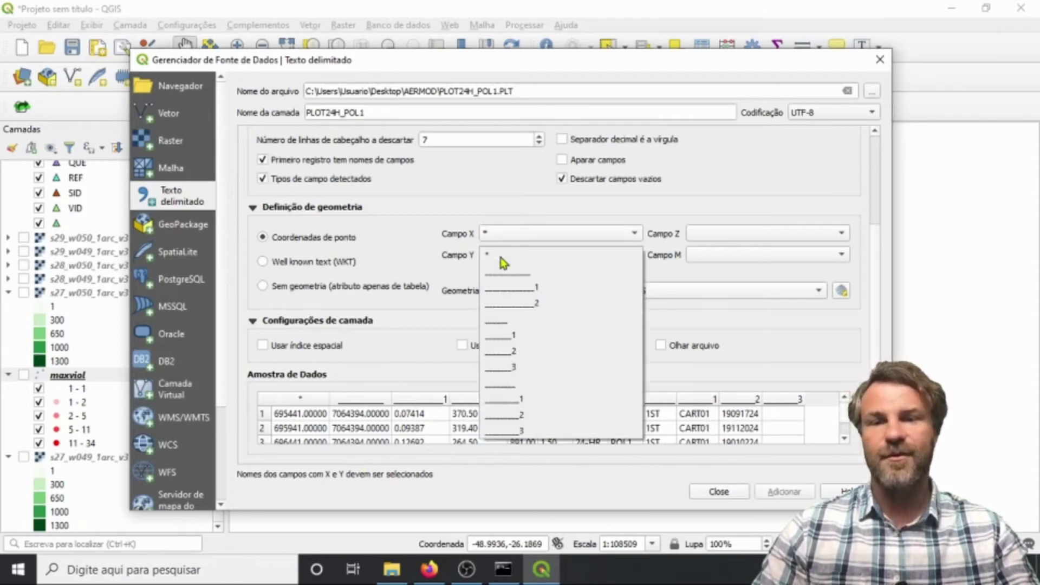
{"action": "left_click", "coordinate": [506, 275]}
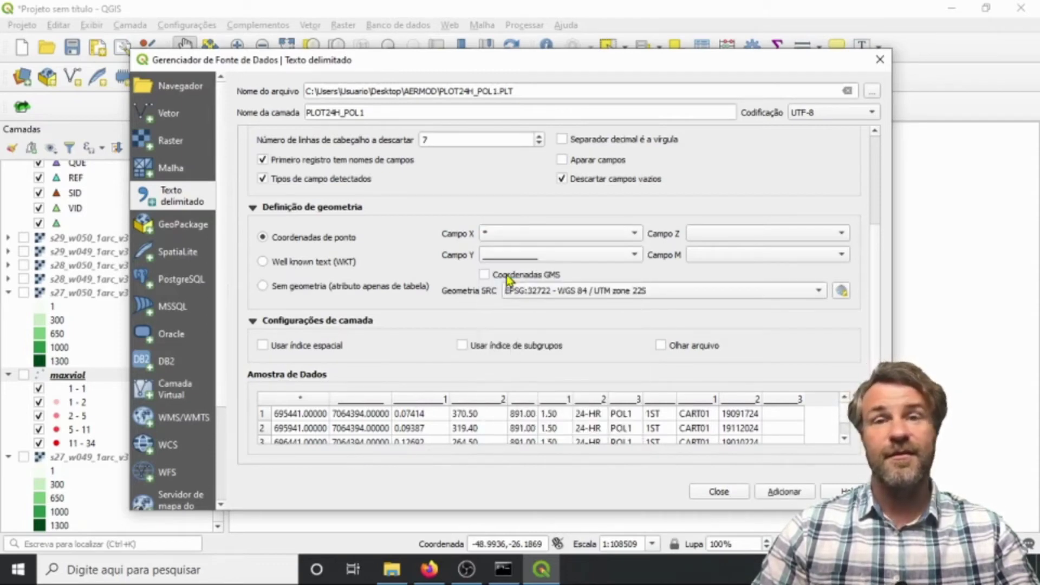
{"action": "left_click", "coordinate": [726, 234]}
{"action": "left_click", "coordinate": [743, 269]}
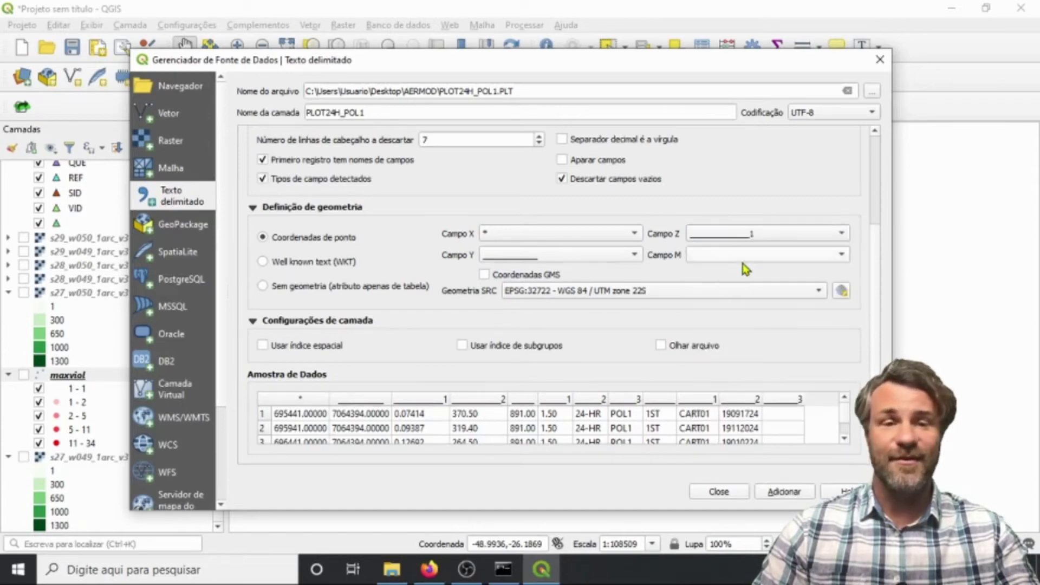
{"action": "left_click", "coordinate": [791, 493]}
{"action": "left_click", "coordinate": [719, 492]}
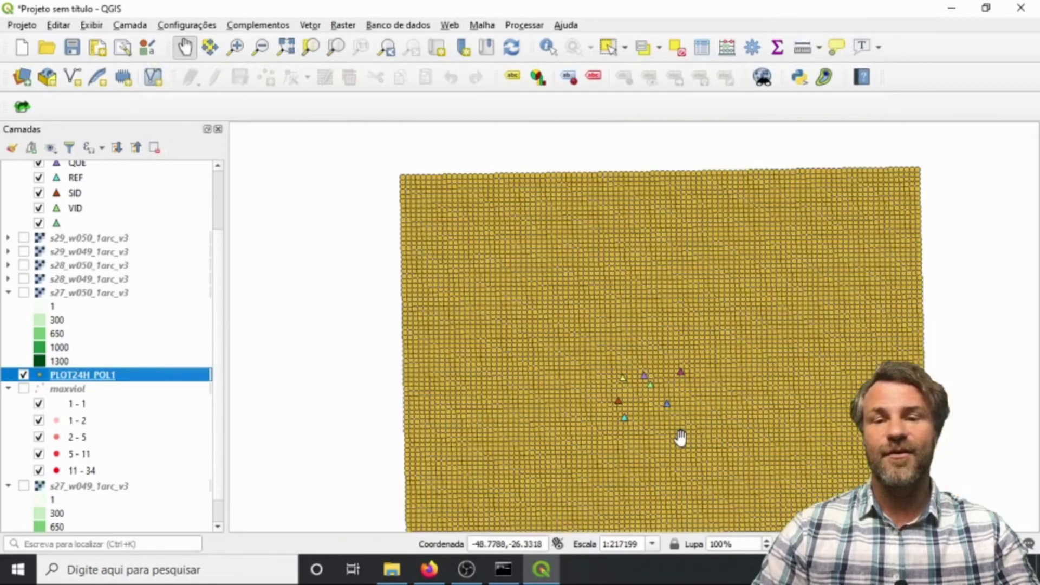
Examine the extent of the PLOT24H_POL1 point grid around the emission sources on the map.
{"action": "scroll", "coordinate": [650, 322], "scroll_direction": "down", "scroll_amount": 1}
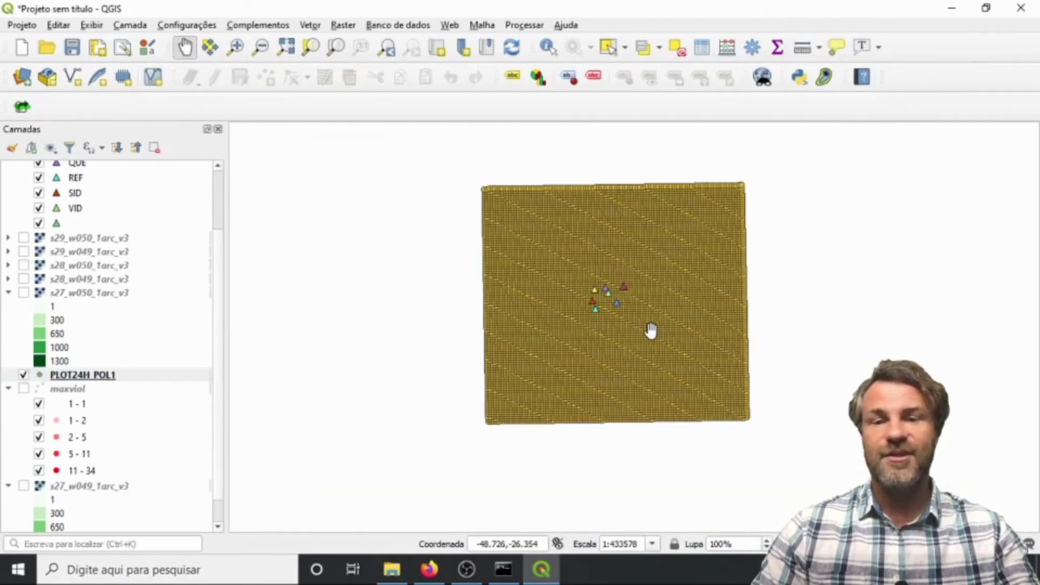
{"action": "scroll", "coordinate": [650, 306], "scroll_direction": "up", "scroll_amount": 1}
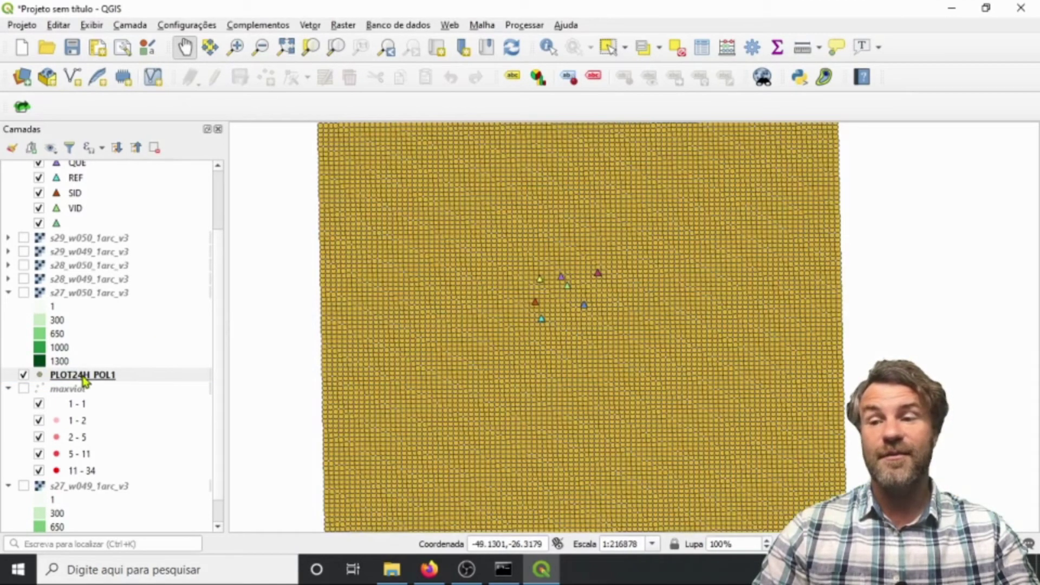
{"action": "mouse_move", "coordinate": [84, 380]}
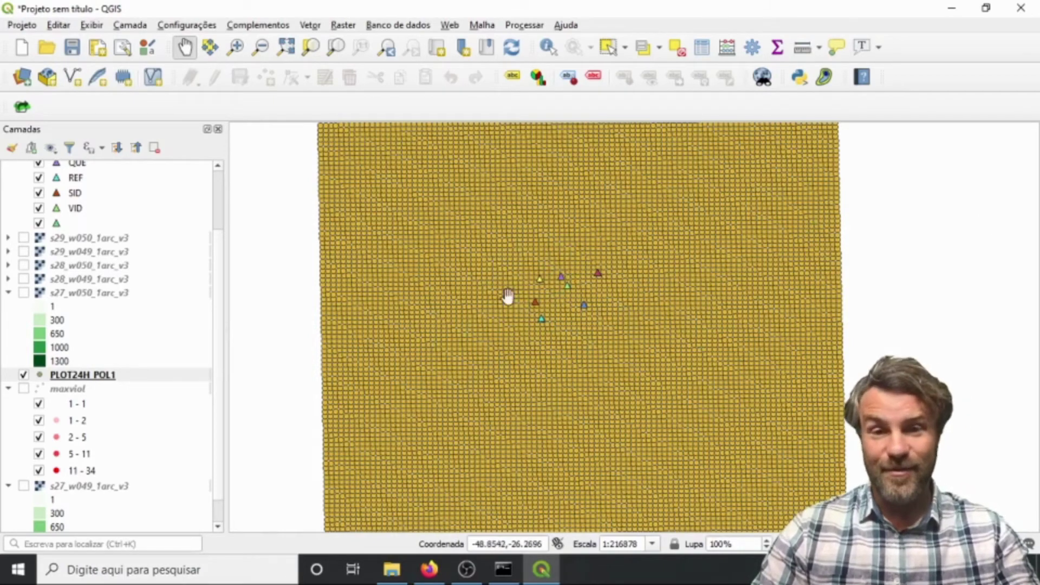
{"action": "scroll", "coordinate": [539, 385], "scroll_direction": "up", "scroll_amount": 1}
{"action": "scroll", "coordinate": [539, 386], "scroll_direction": "down", "scroll_amount": 1}
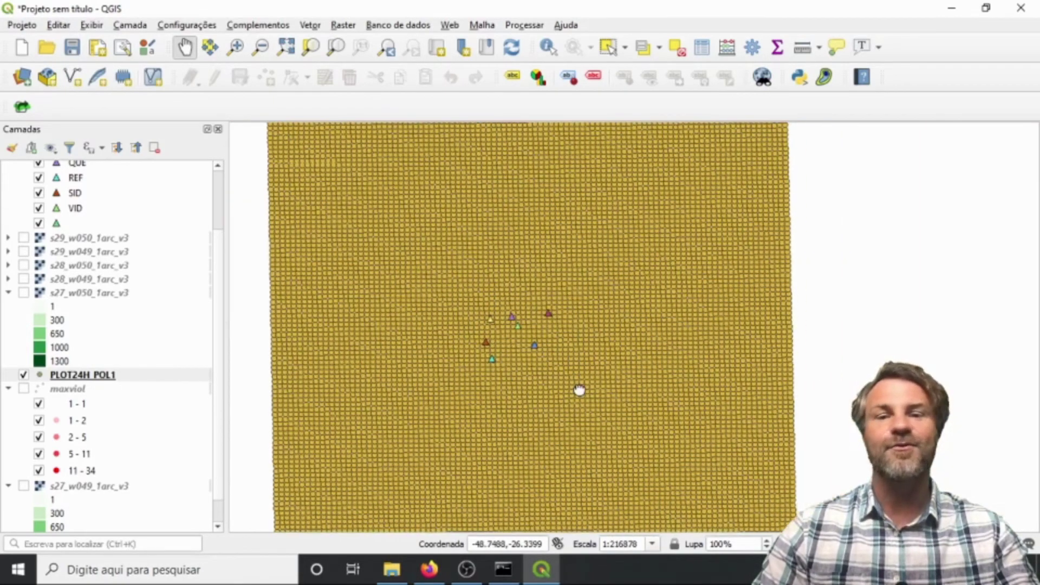
{"action": "scroll", "coordinate": [587, 383], "scroll_direction": "down", "scroll_amount": 1}
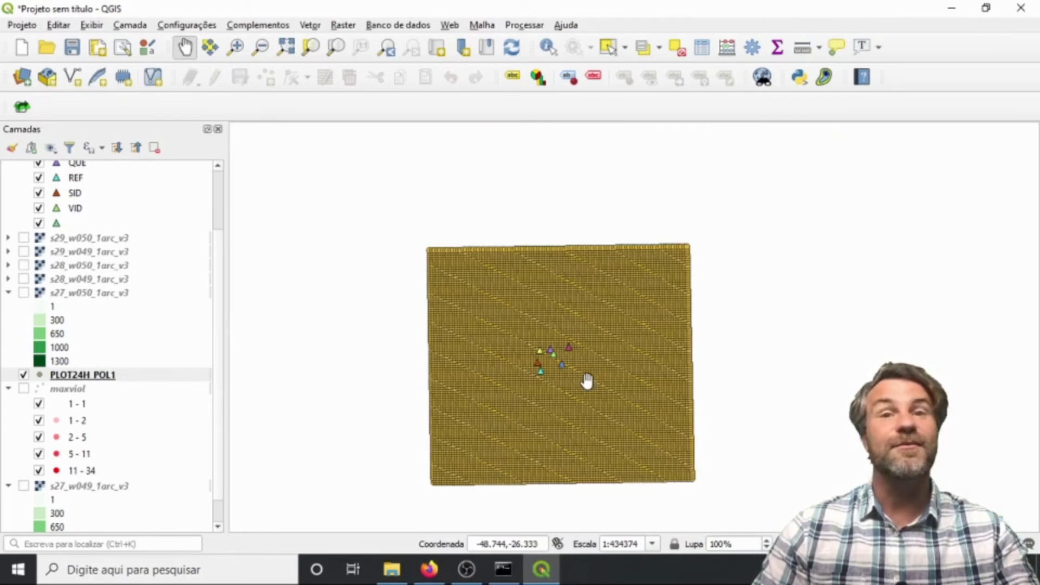
Set the coordinate reference system of the PLOT24H_POL1 layer to WGS 84 / UTM zone 22S (EPSG:32722).
{"action": "right_click", "coordinate": [96, 377]}
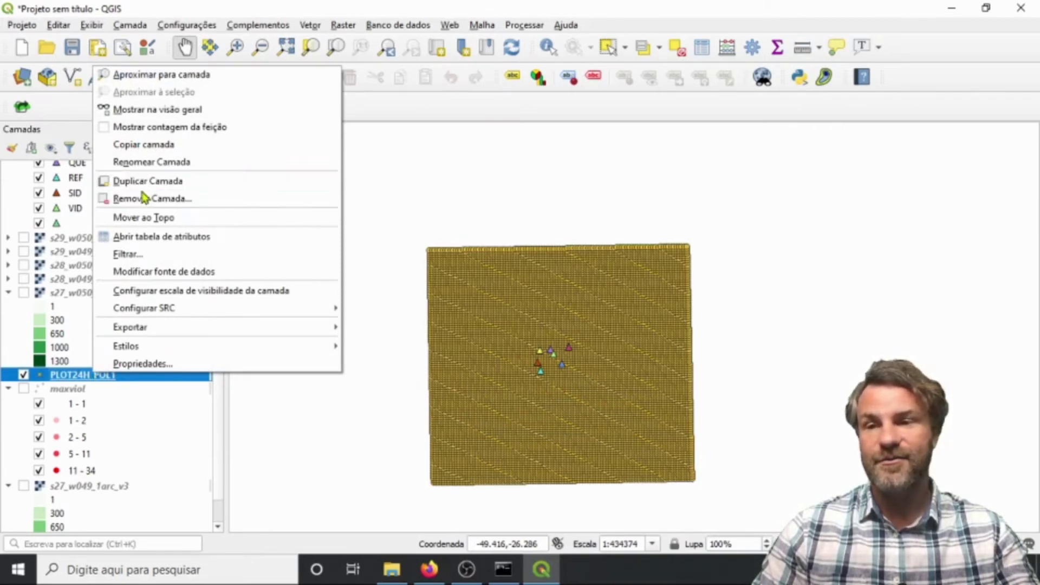
{"action": "mouse_move", "coordinate": [168, 310]}
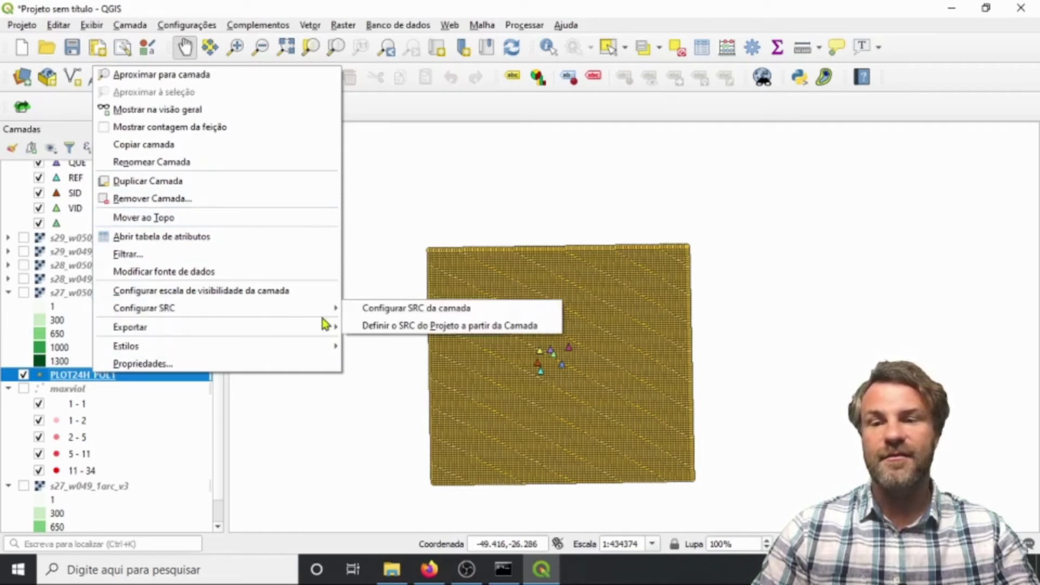
{"action": "left_click", "coordinate": [383, 309]}
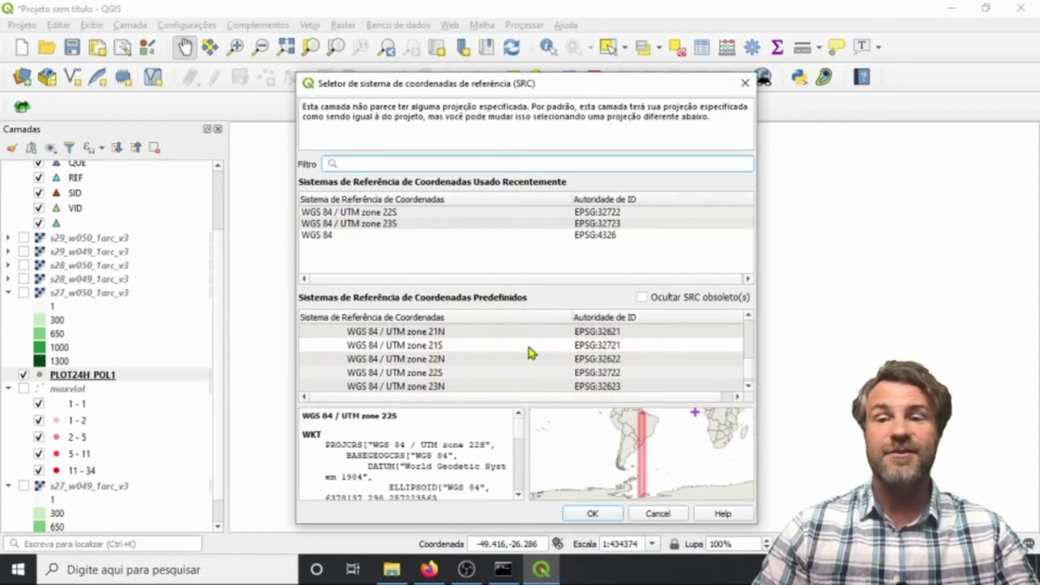
{"action": "left_click", "coordinate": [398, 213]}
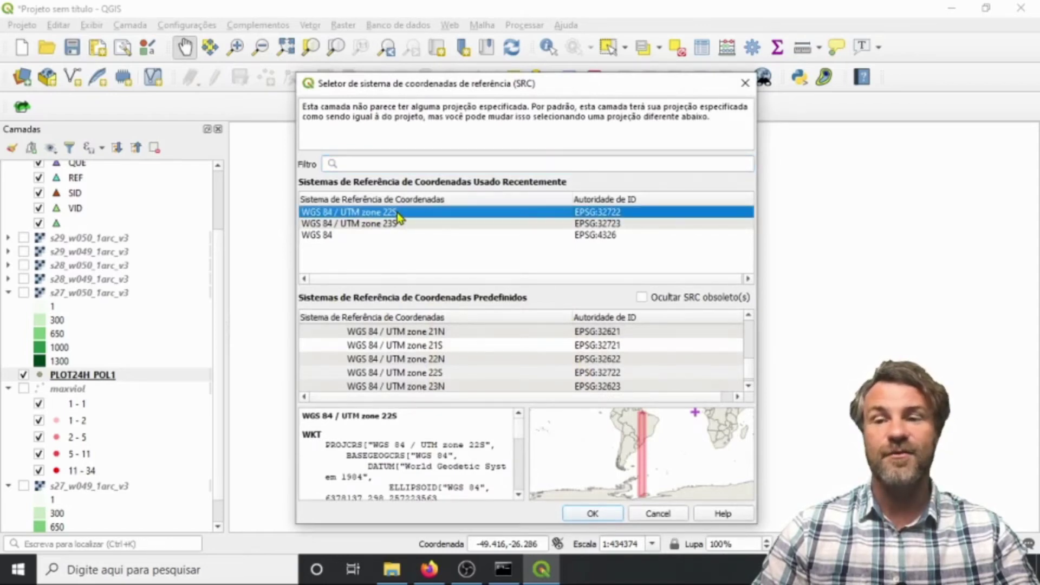
{"action": "left_click", "coordinate": [592, 513]}
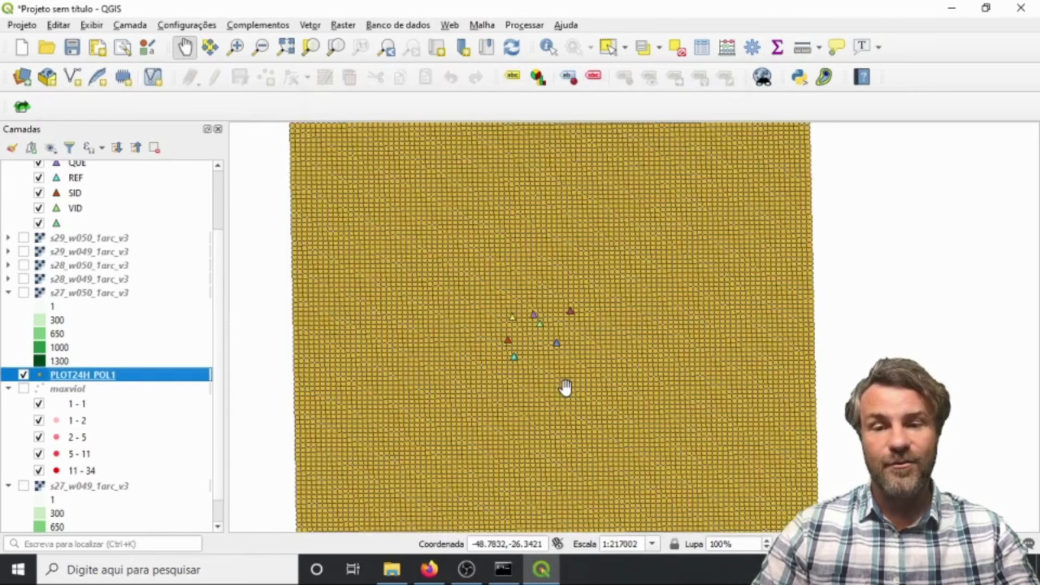
{"action": "scroll", "coordinate": [567, 382], "scroll_direction": "up", "scroll_amount": 1}
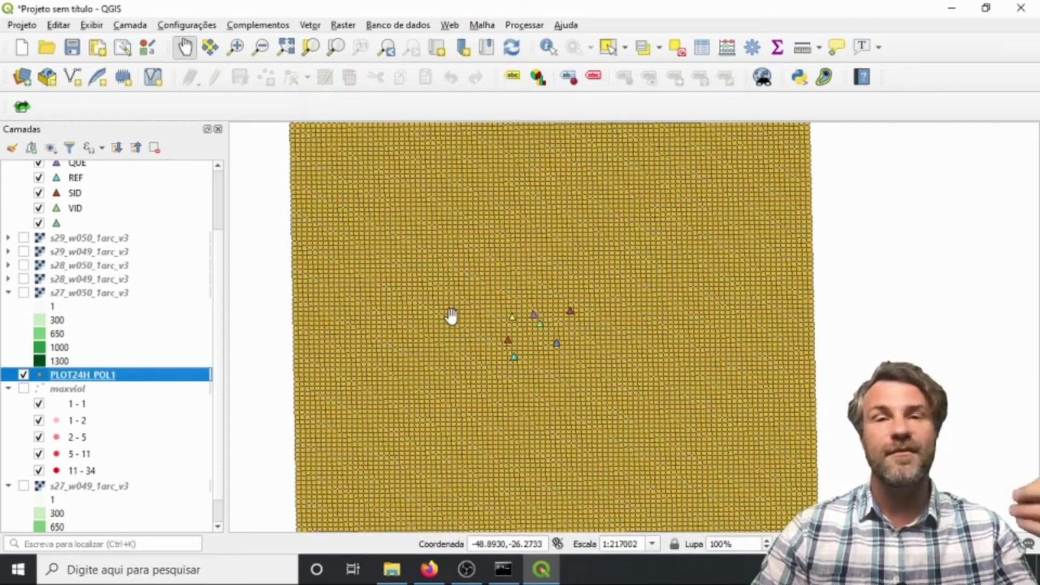
Collapse the maxviol layer's legend and review the PLOT24H_POL1 point grid on the map.
{"action": "left_click", "coordinate": [8, 389]}
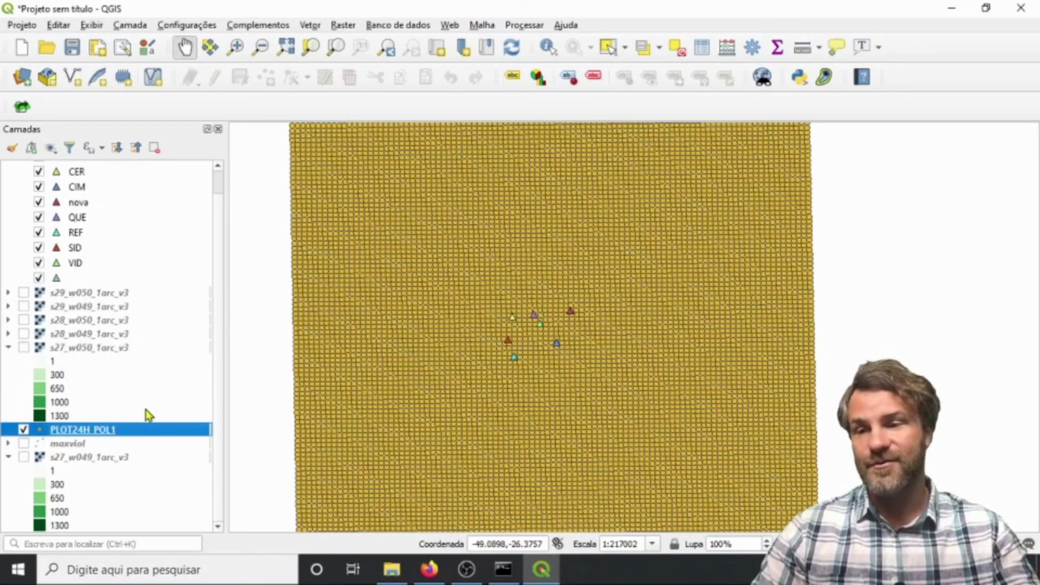
{"action": "scroll", "coordinate": [217, 367], "scroll_direction": "up", "scroll_amount": 1}
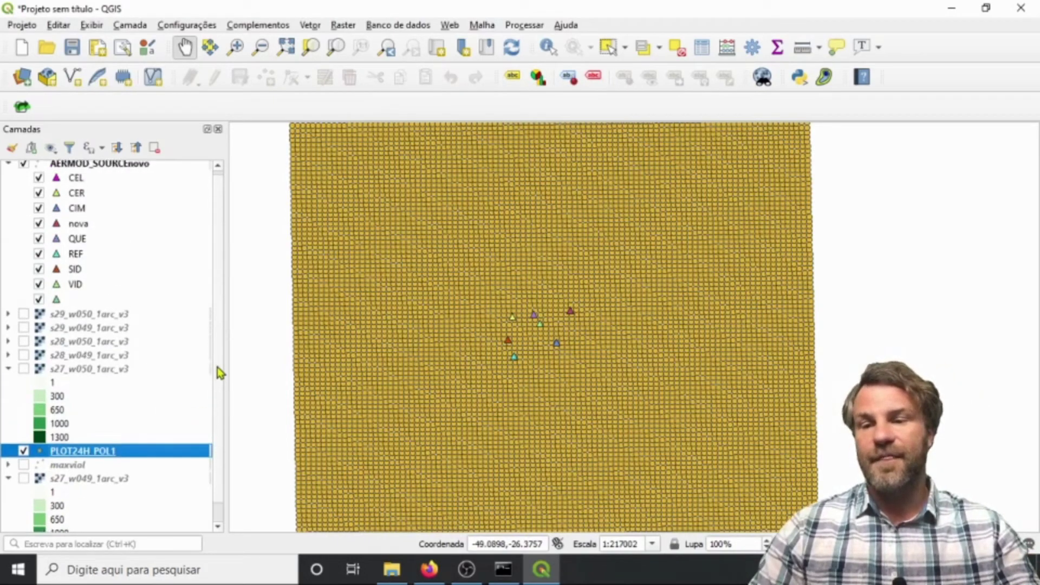
{"action": "scroll", "coordinate": [218, 368], "scroll_direction": "down", "scroll_amount": 1}
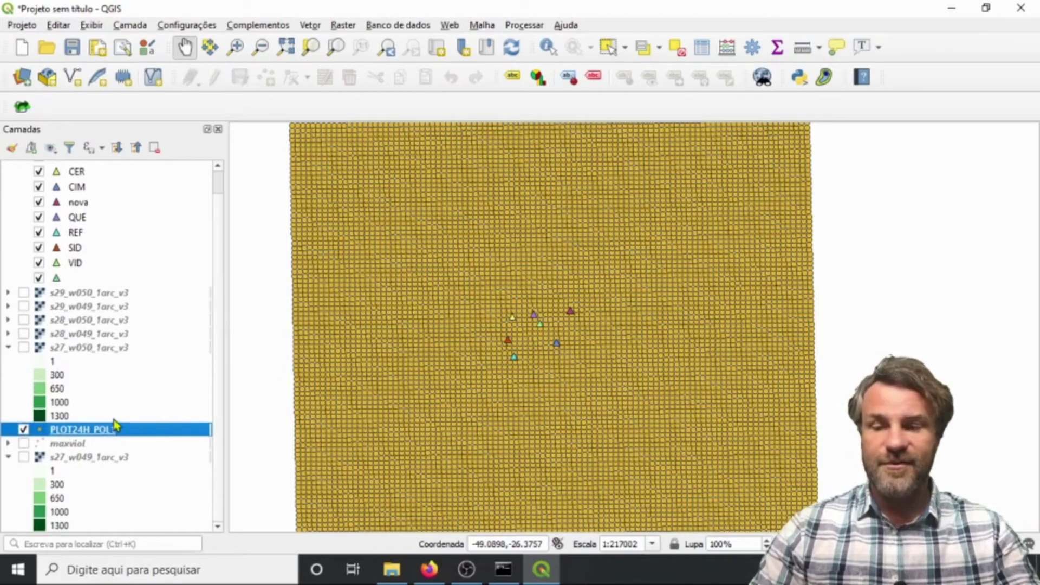
{"action": "scroll", "coordinate": [496, 373], "scroll_direction": "down", "scroll_amount": 1}
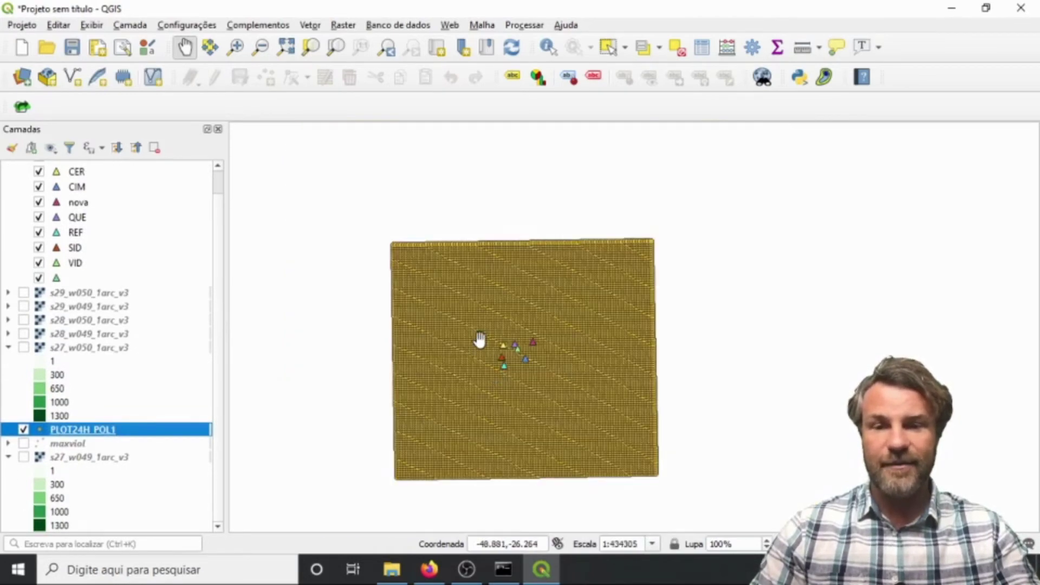
{"action": "scroll", "coordinate": [480, 339], "scroll_direction": "up", "scroll_amount": 1}
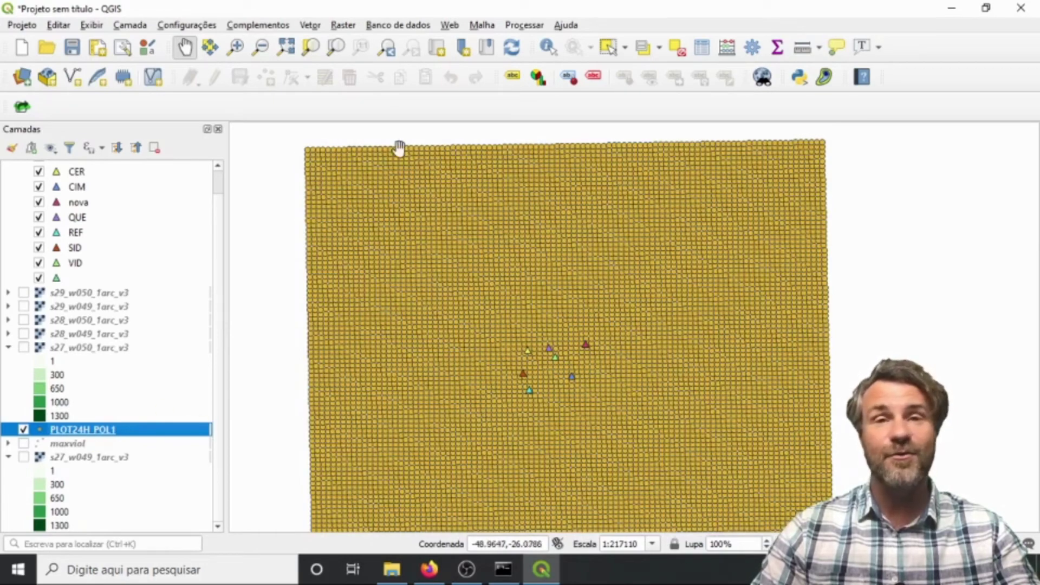
Open the IDW interpolation tool (Interpolação IDW) from the processing toolbox's interpolation group.
{"action": "left_click_drag", "start_coordinate": [860, 426], "coordinate": [842, 408]}
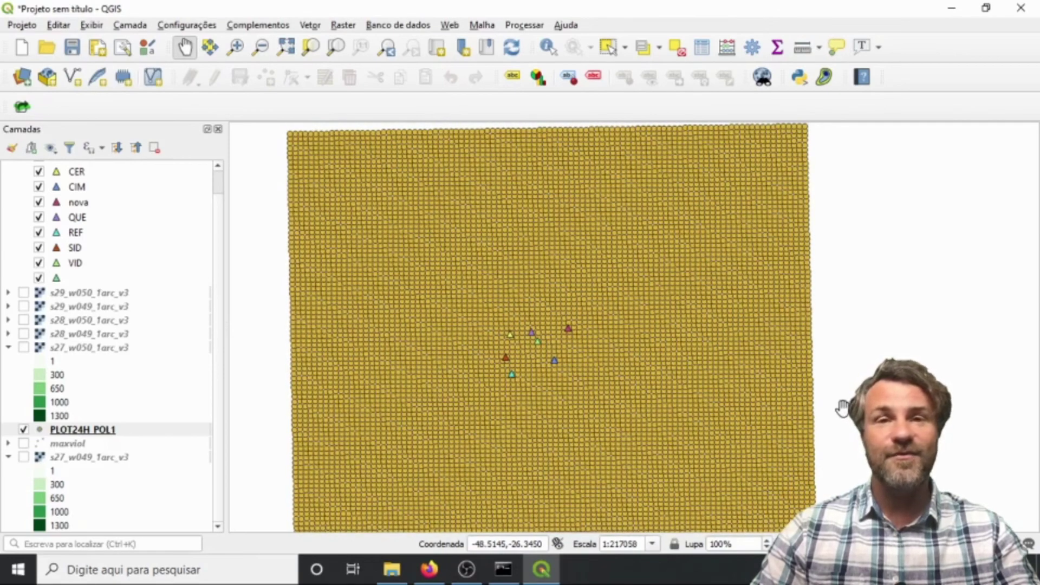
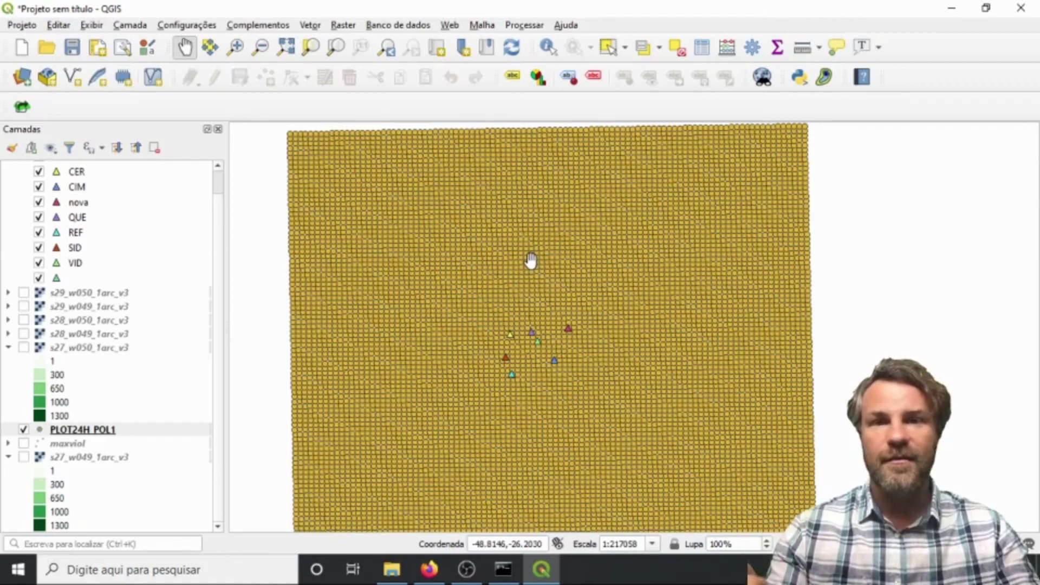
{"action": "scroll", "coordinate": [444, 350], "scroll_direction": "down", "scroll_amount": 1}
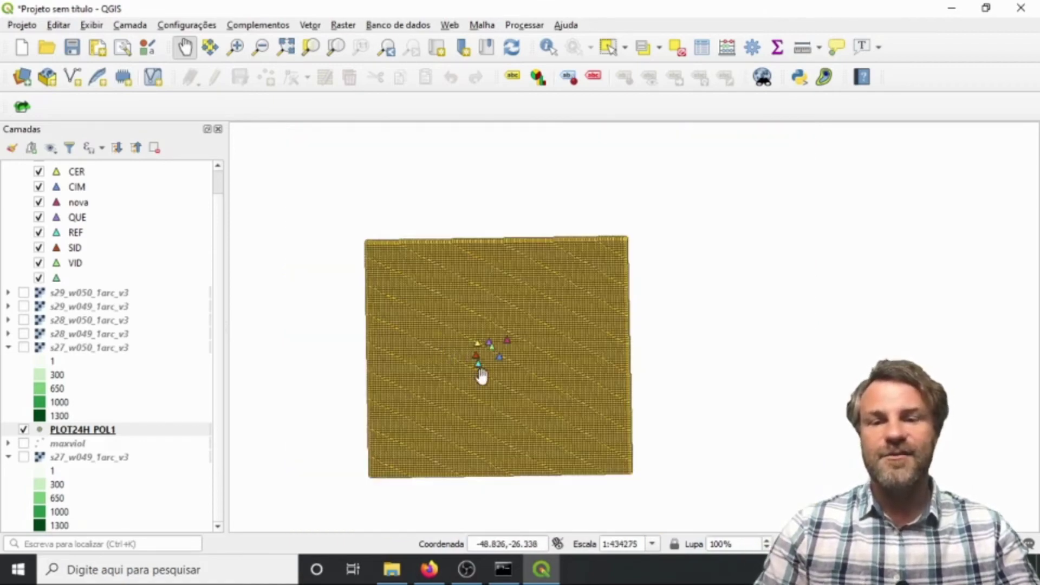
{"action": "scroll", "coordinate": [482, 375], "scroll_direction": "up", "scroll_amount": 1}
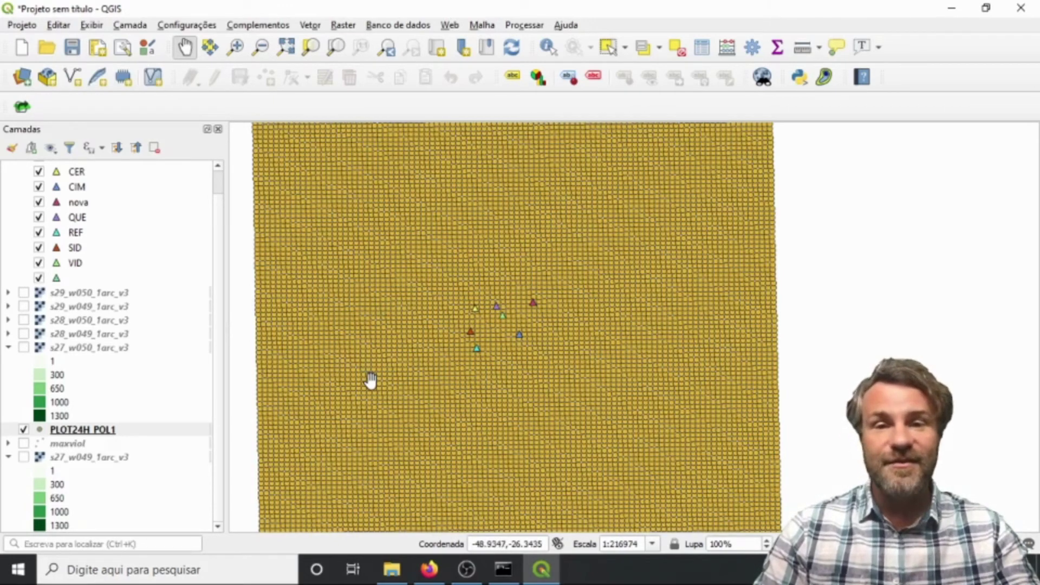
{"action": "left_click", "coordinate": [753, 48]}
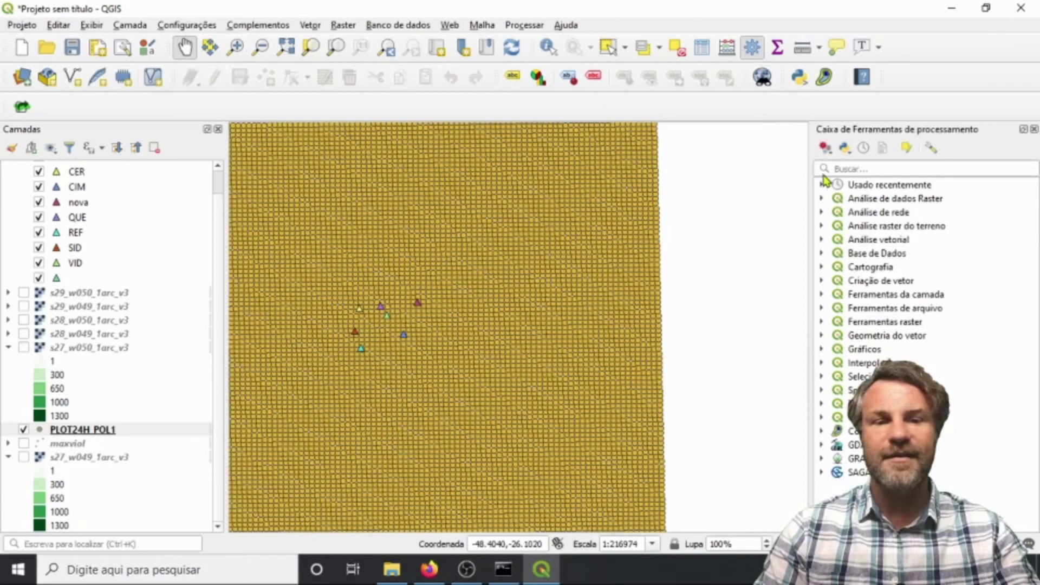
{"action": "left_click", "coordinate": [822, 363]}
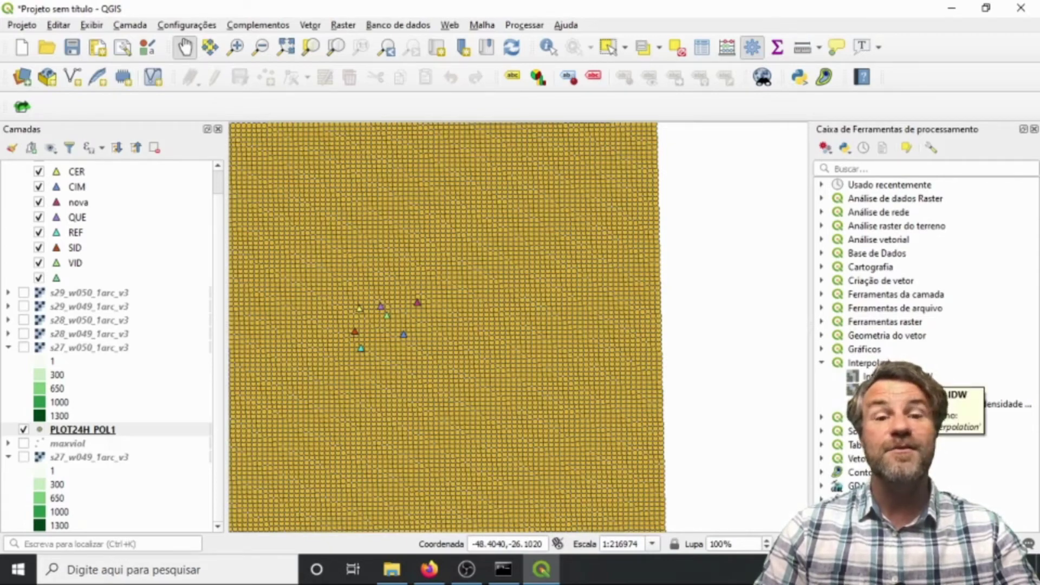
{"action": "double_click", "coordinate": [921, 375]}
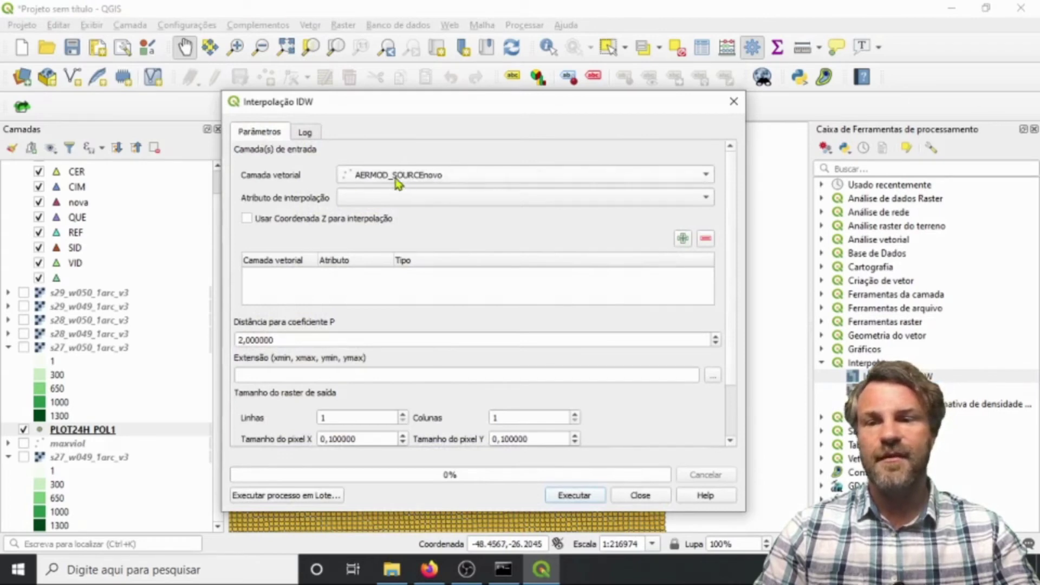
Add the PLOT24H_POL1 layer as interpolation input, using the underscore-named decimal attribute ending in 1.
{"action": "left_click", "coordinate": [705, 177]}
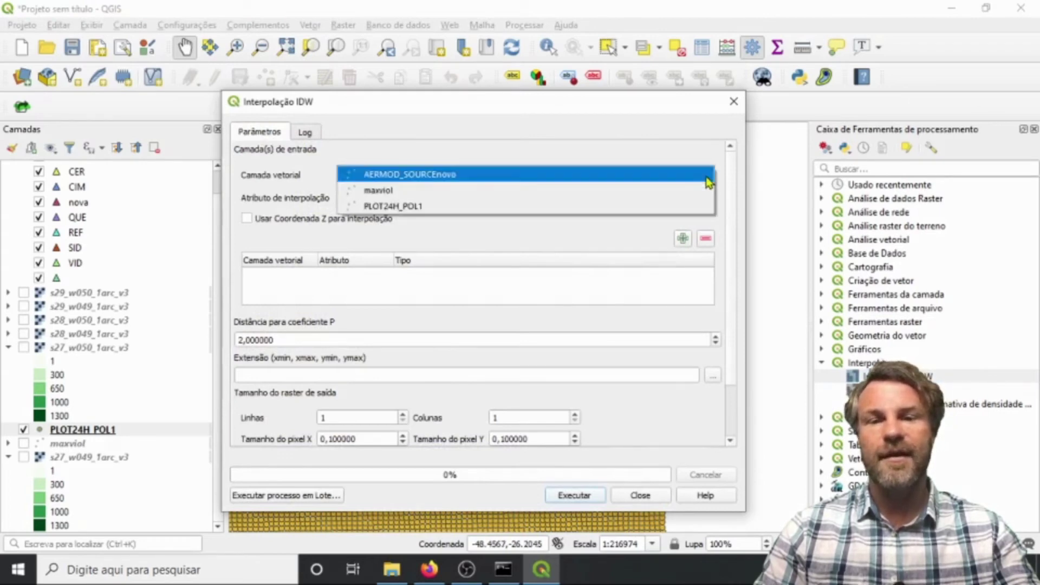
{"action": "left_click", "coordinate": [386, 207]}
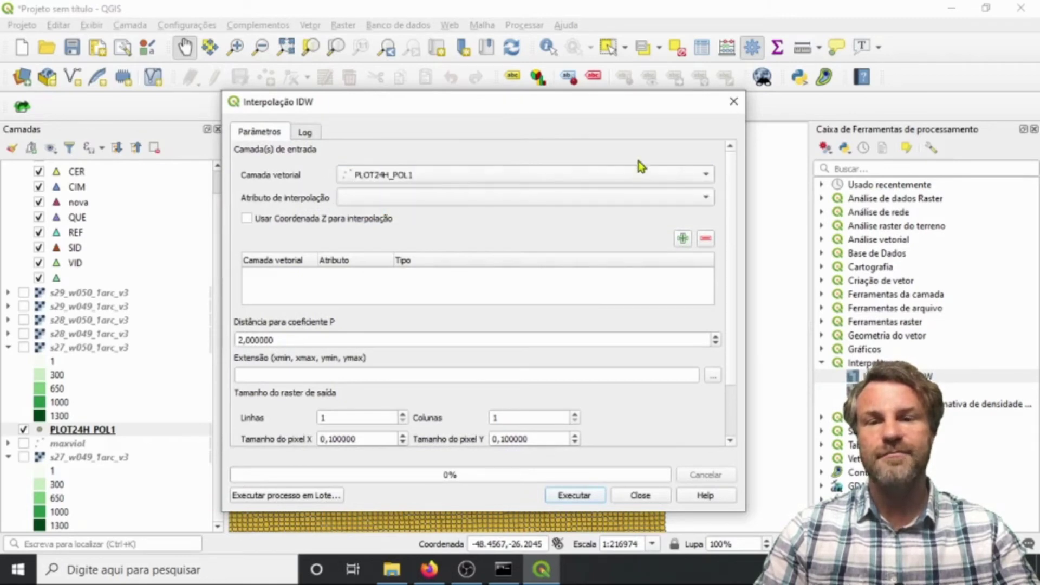
{"action": "left_click", "coordinate": [590, 201]}
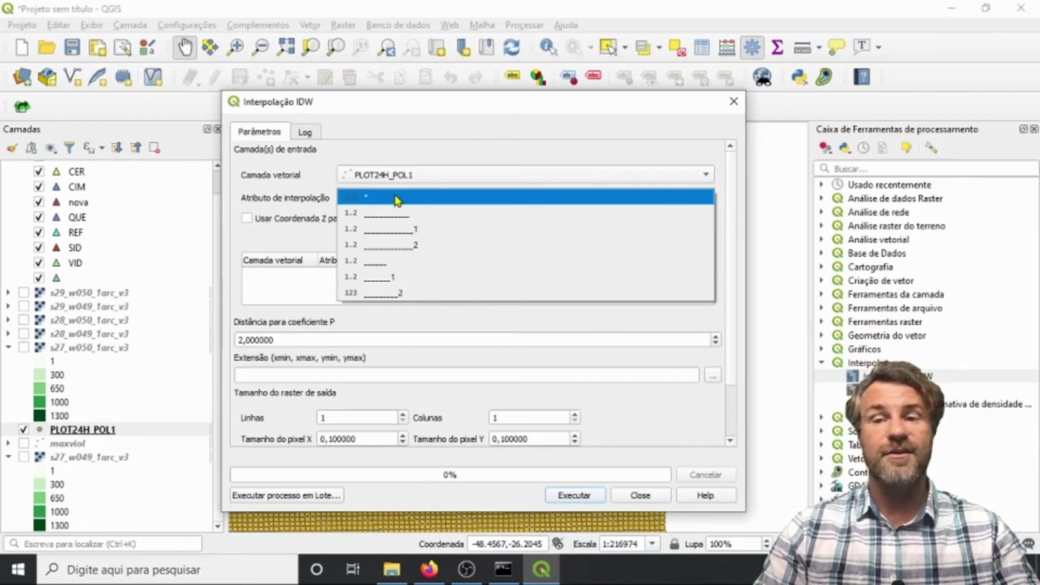
{"action": "left_click", "coordinate": [409, 229]}
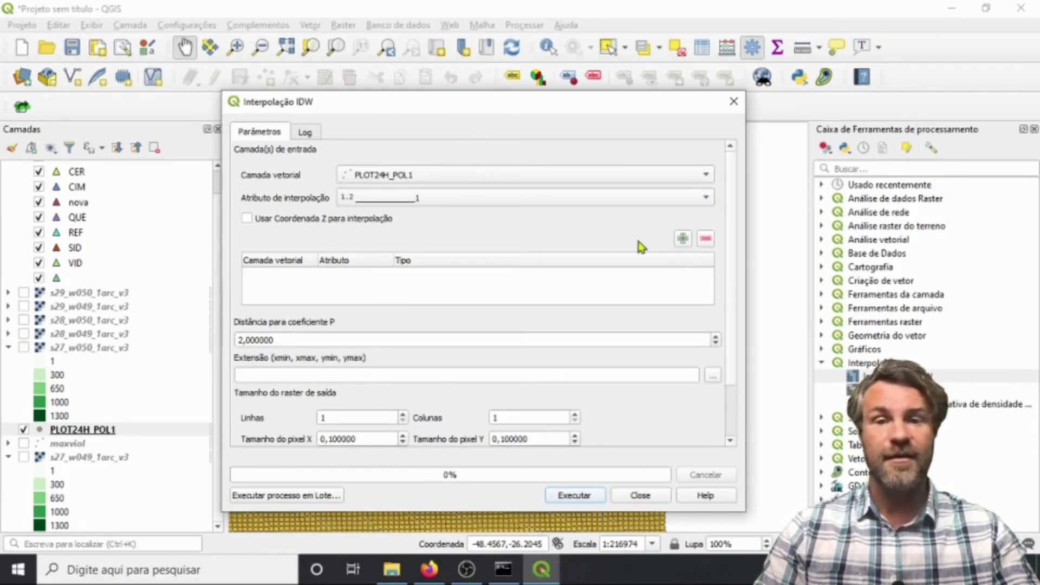
{"action": "left_click", "coordinate": [682, 239]}
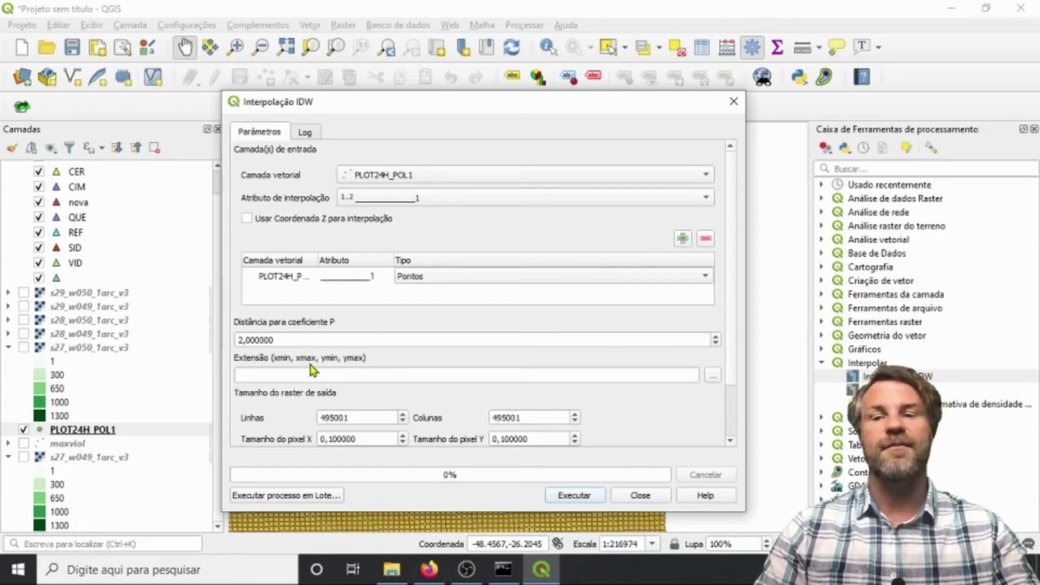
Set the output raster's pixel size to 100 in both X and Y.
{"action": "scroll", "coordinate": [733, 242], "scroll_direction": "down", "scroll_amount": 3}
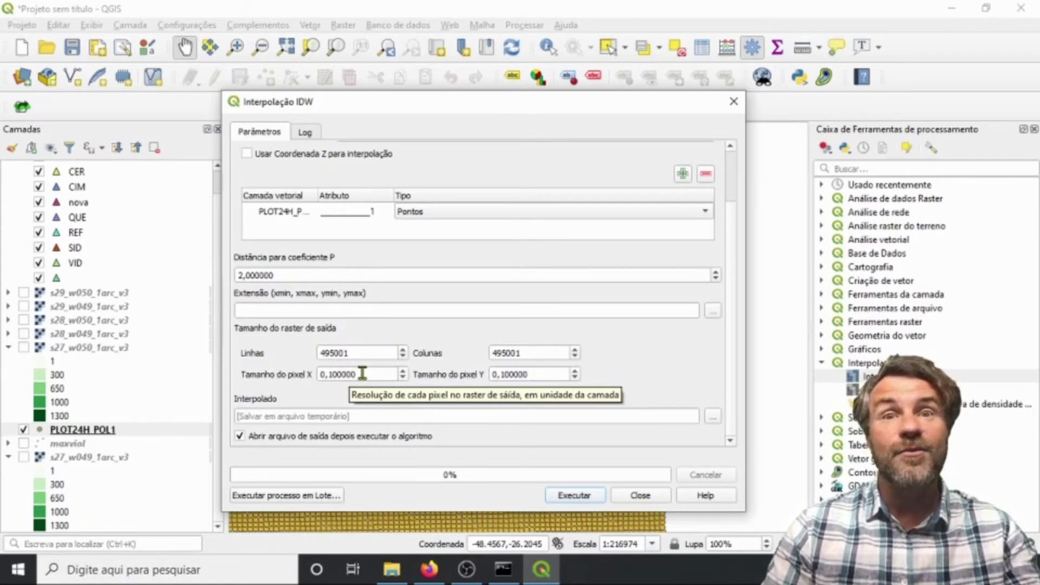
{"action": "left_click_drag", "start_coordinate": [362, 374], "coordinate": [319, 377]}
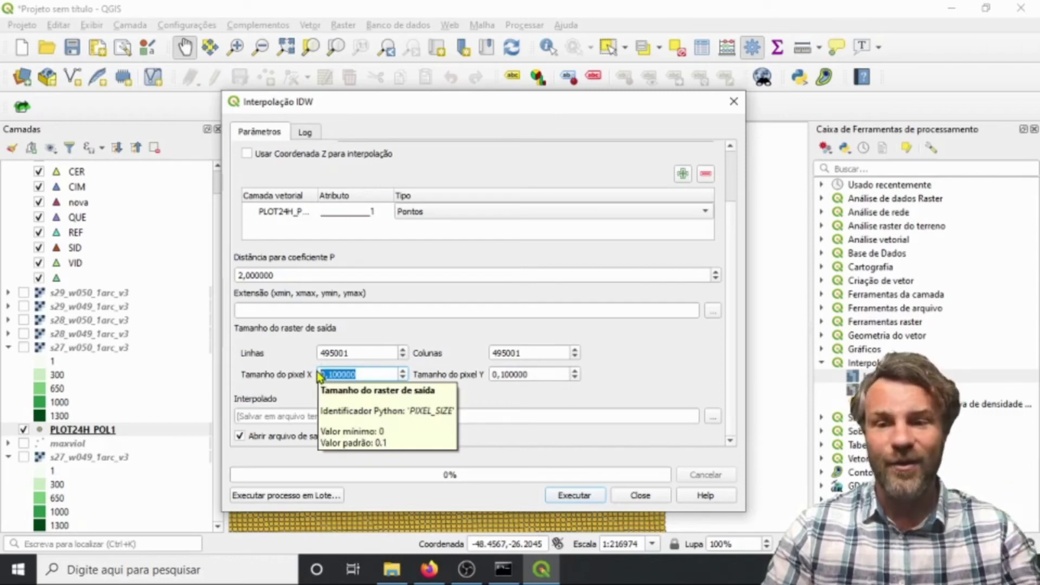
{"action": "type", "text": "100"}
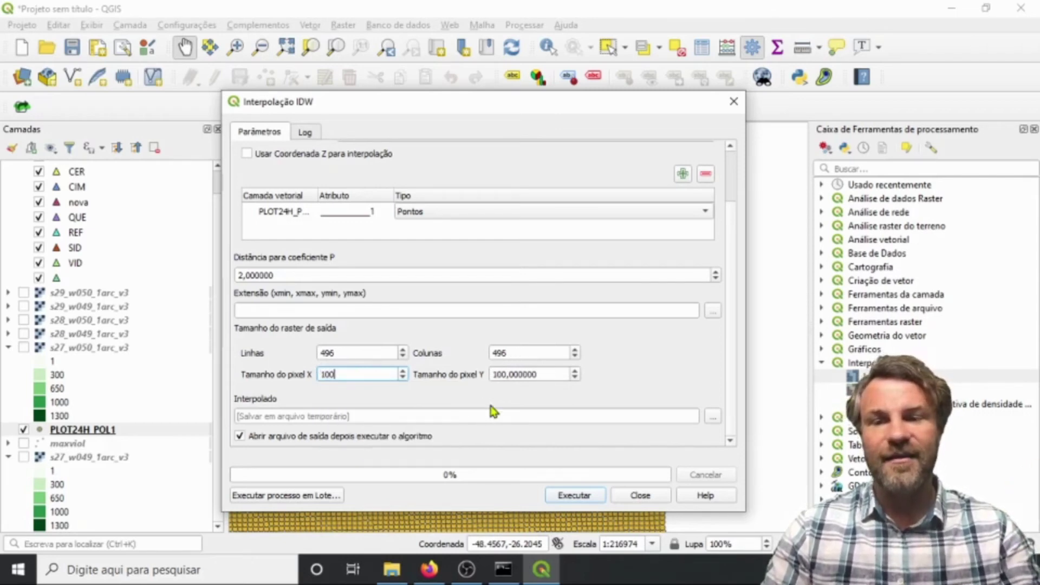
{"action": "double_click", "coordinate": [522, 375]}
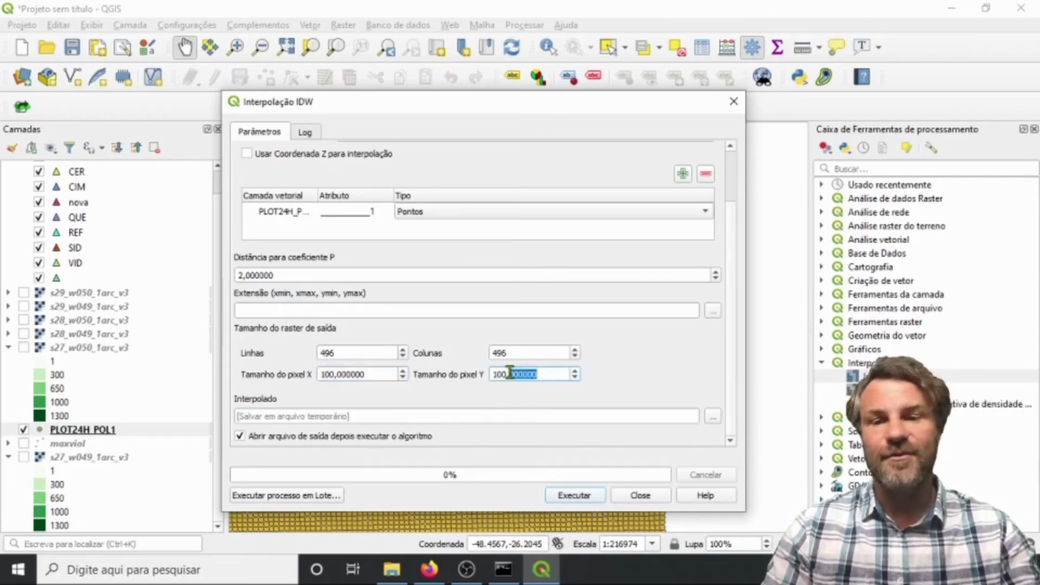
{"action": "left_click", "coordinate": [382, 378]}
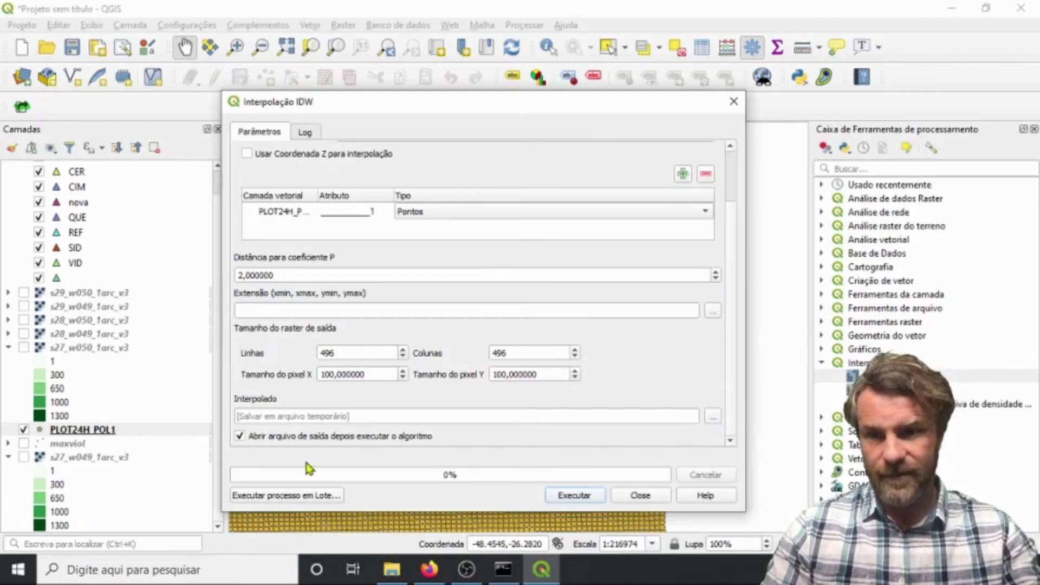
Set the interpolated output to be saved as the TIF file PLOT24_POL1 in the AERMOD folder.
{"action": "left_click", "coordinate": [712, 417]}
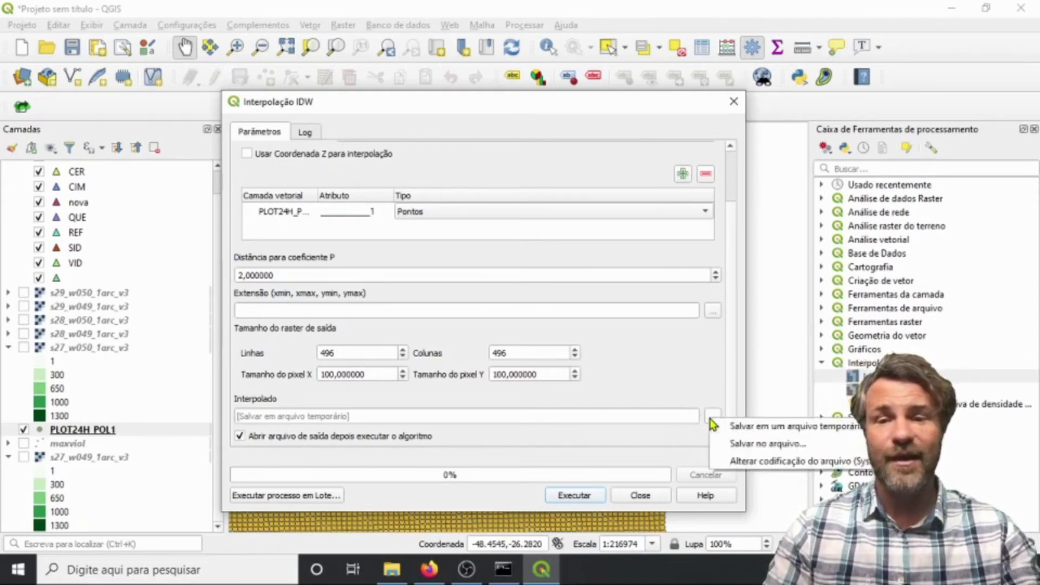
{"action": "left_click", "coordinate": [748, 444]}
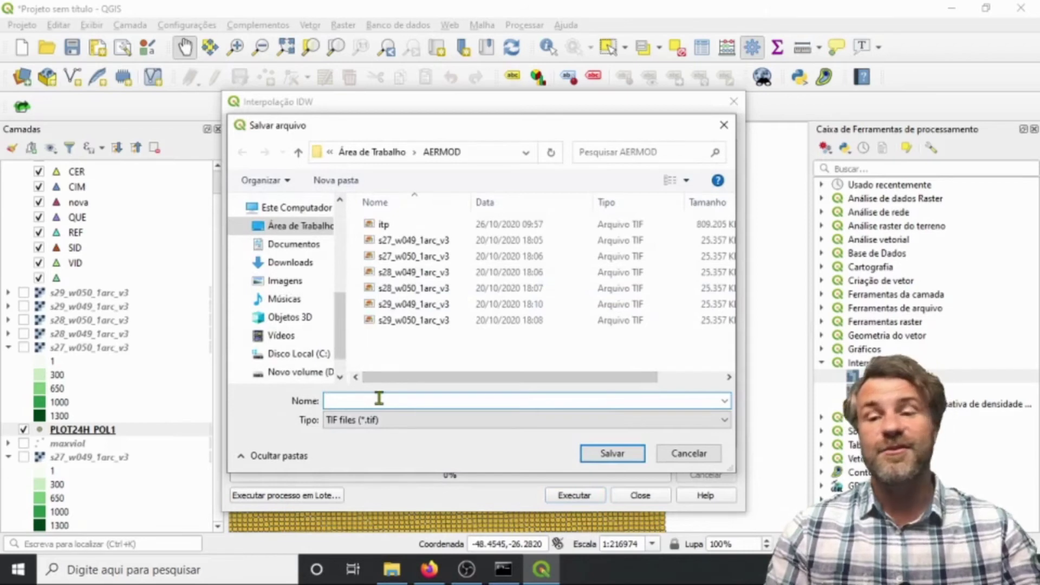
{"action": "type", "text": "pL"}
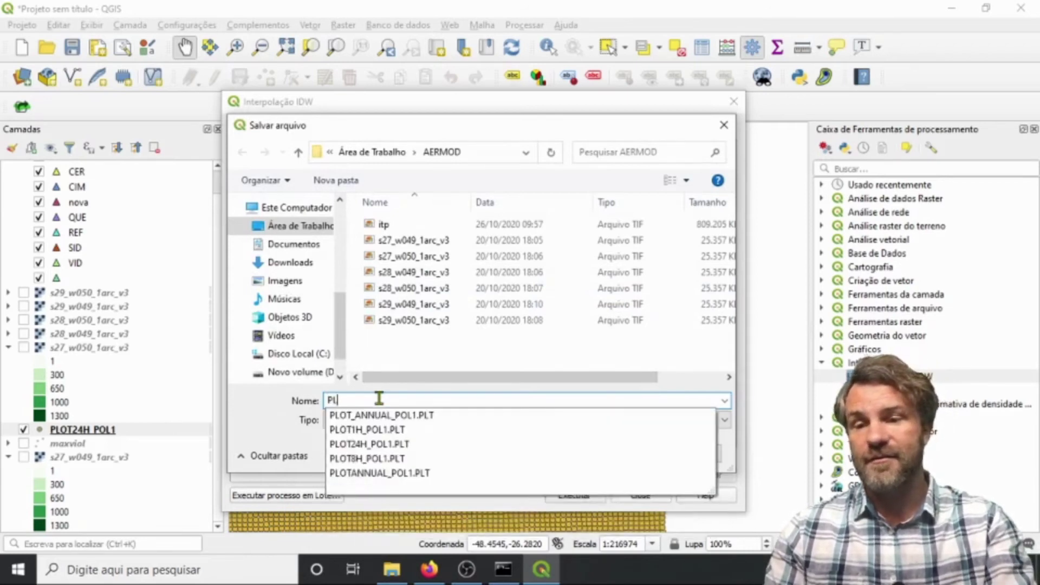
{"action": "type", "text": "OT2"}
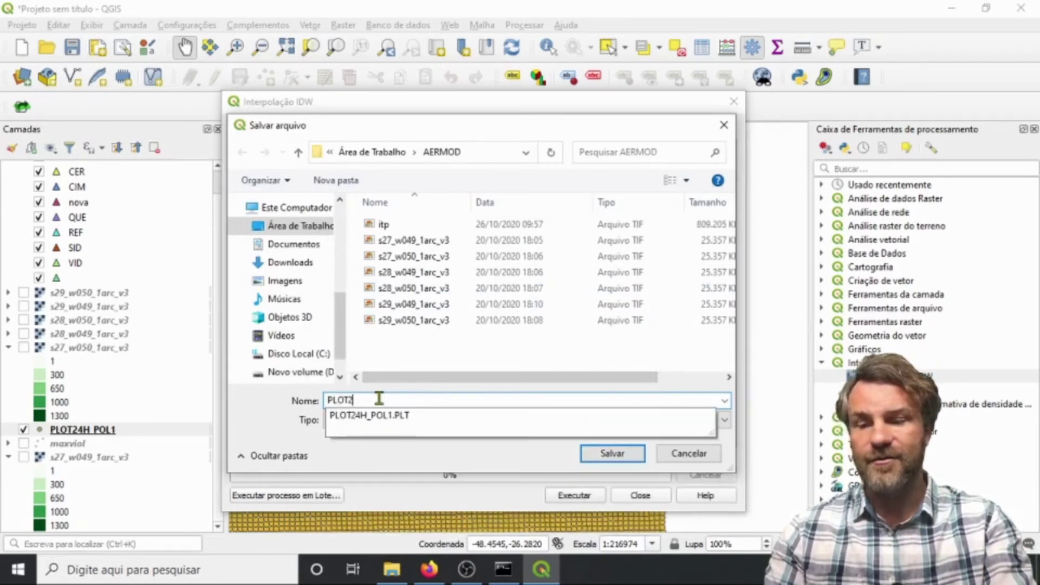
{"action": "type", "text": "4_POL1"}
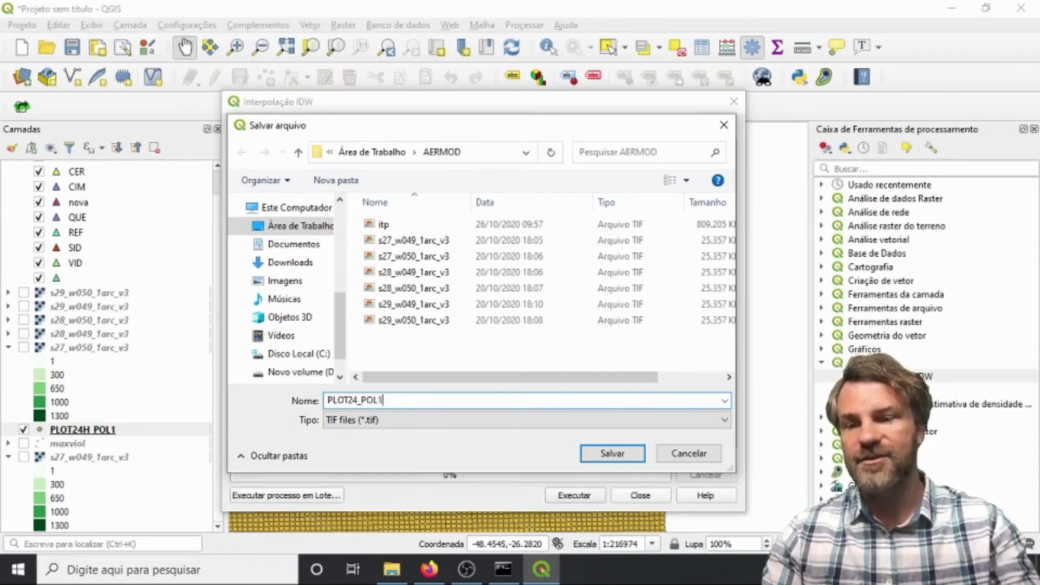
{"action": "left_click", "coordinate": [613, 456]}
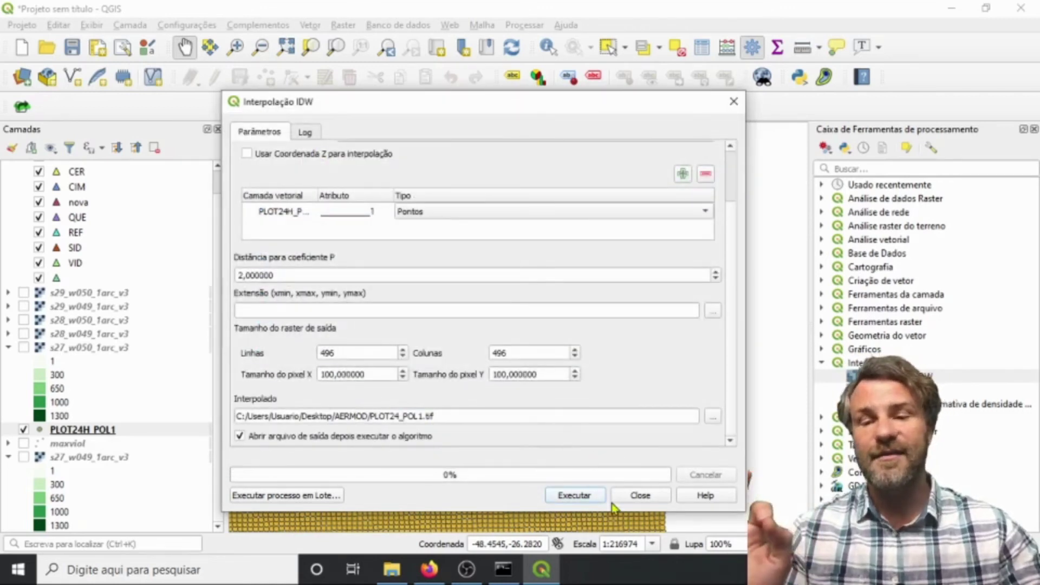
Set the interpolation extent to that of the PLOT24H_POL1 layer and run the IDW interpolation.
{"action": "left_click", "coordinate": [573, 504]}
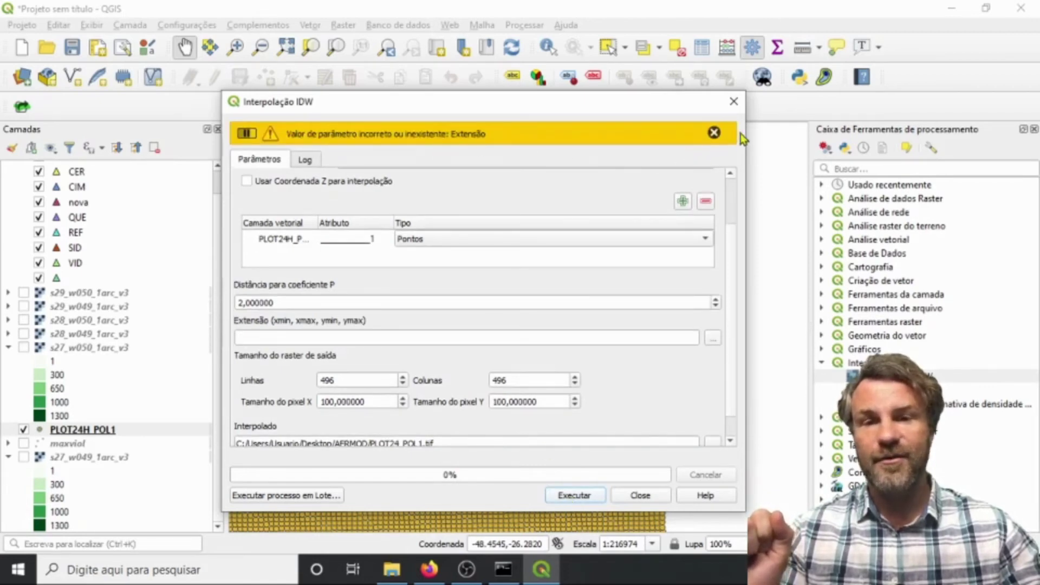
{"action": "left_click", "coordinate": [715, 133]}
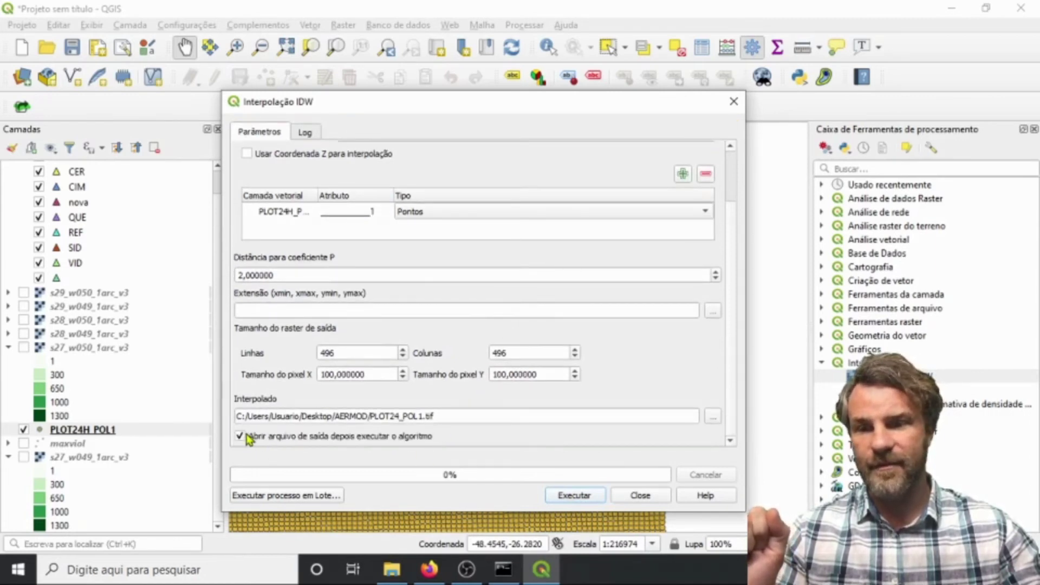
{"action": "left_click", "coordinate": [712, 311]}
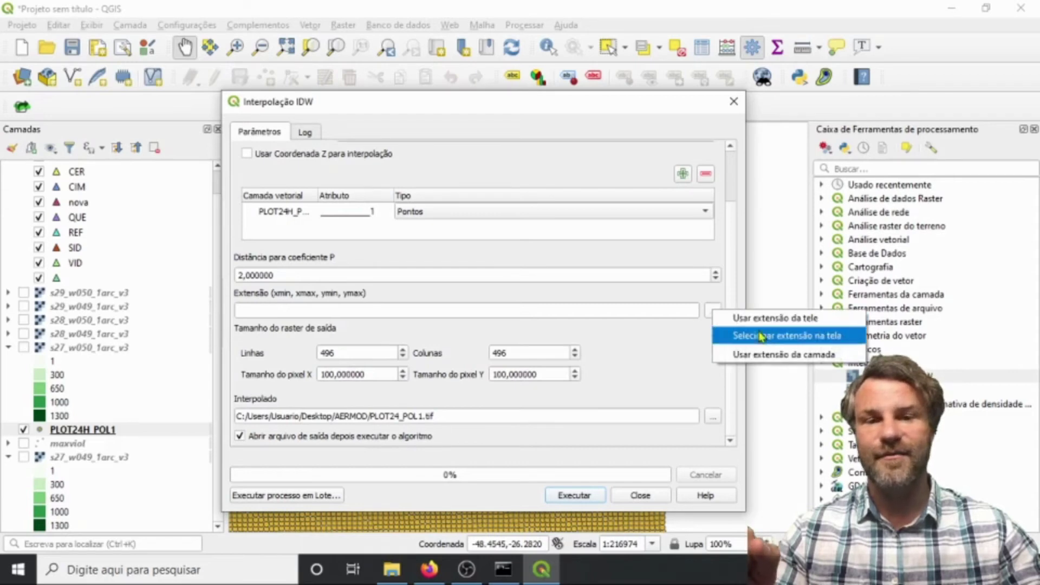
{"action": "left_click", "coordinate": [790, 355]}
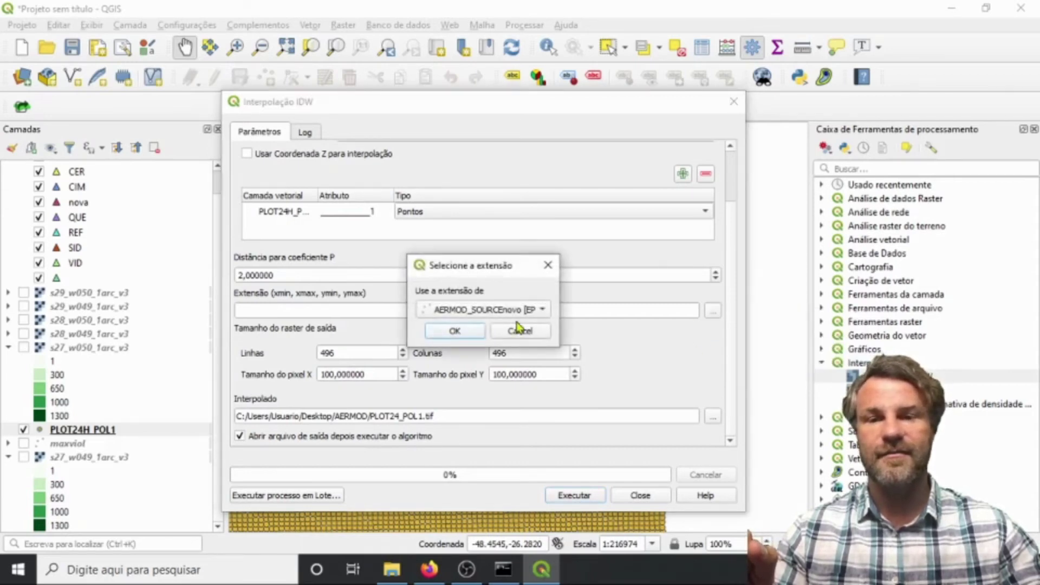
{"action": "left_click", "coordinate": [542, 309]}
{"action": "left_click", "coordinate": [524, 341]}
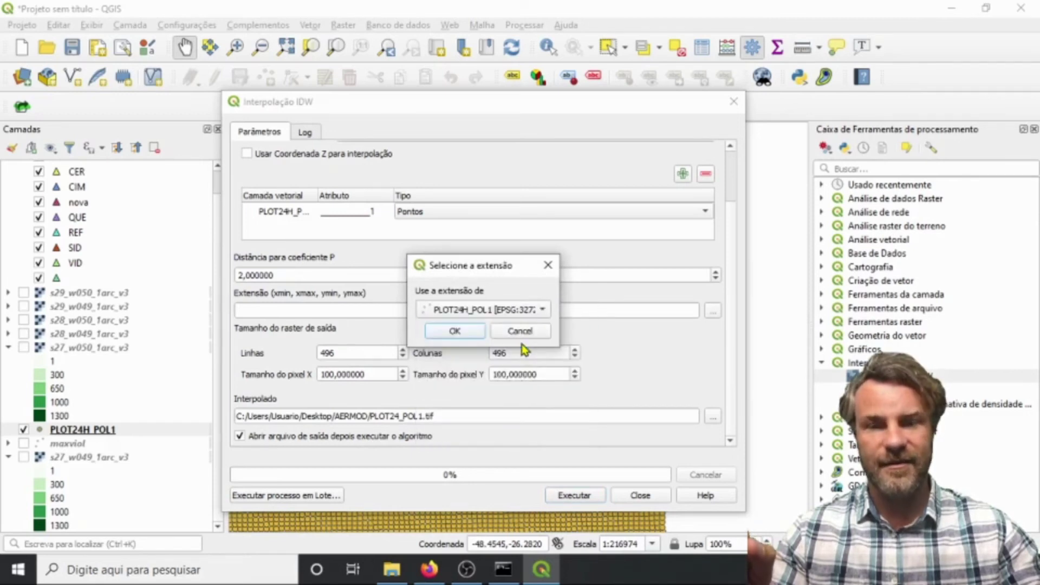
{"action": "left_click", "coordinate": [464, 333]}
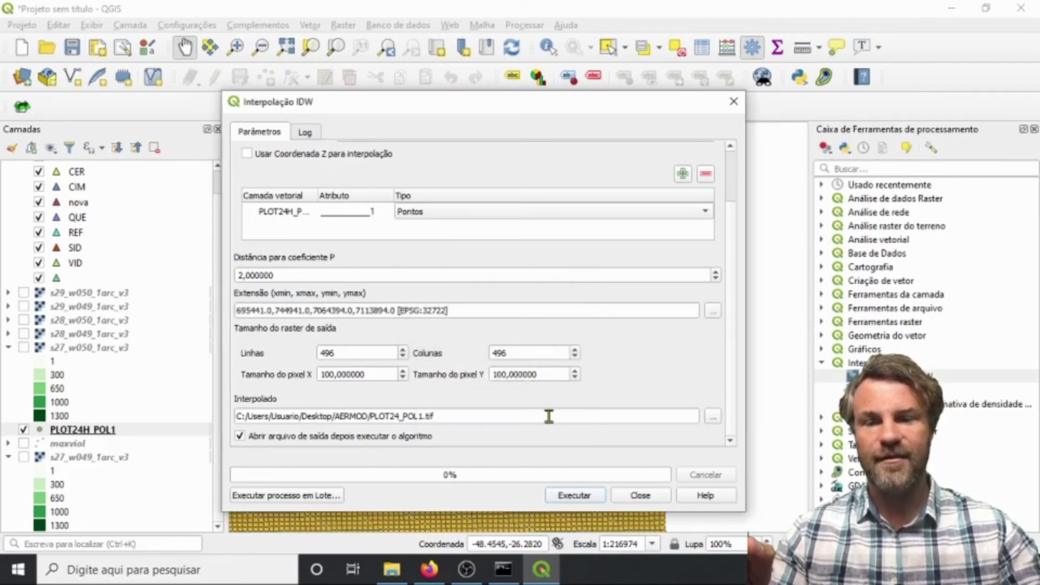
{"action": "left_click", "coordinate": [576, 496]}
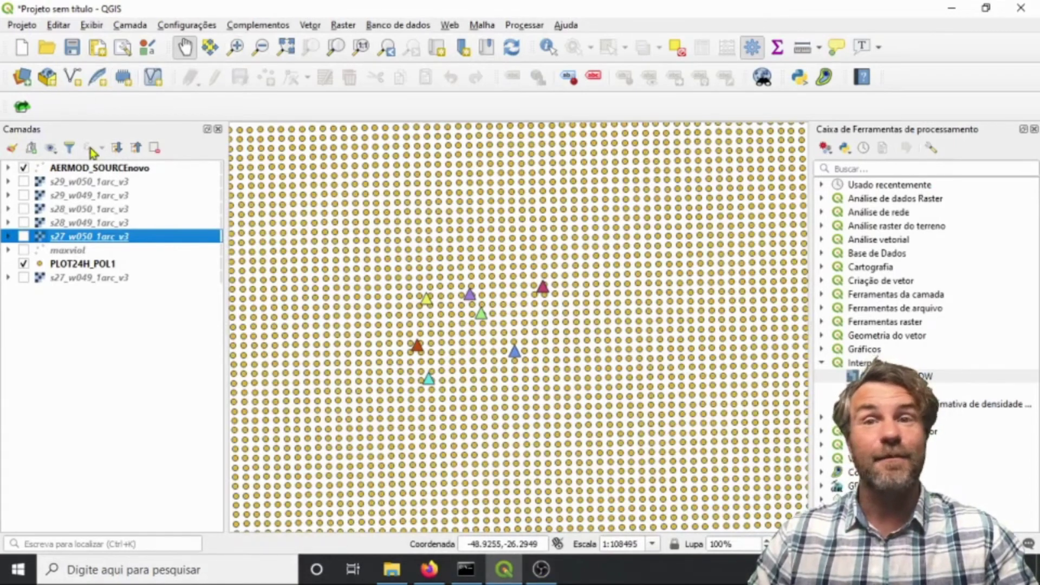
Add the PLOT24_POL1 TIF file from the AERMOD folder to the project as a raster layer.
{"action": "left_click", "coordinate": [131, 25]}
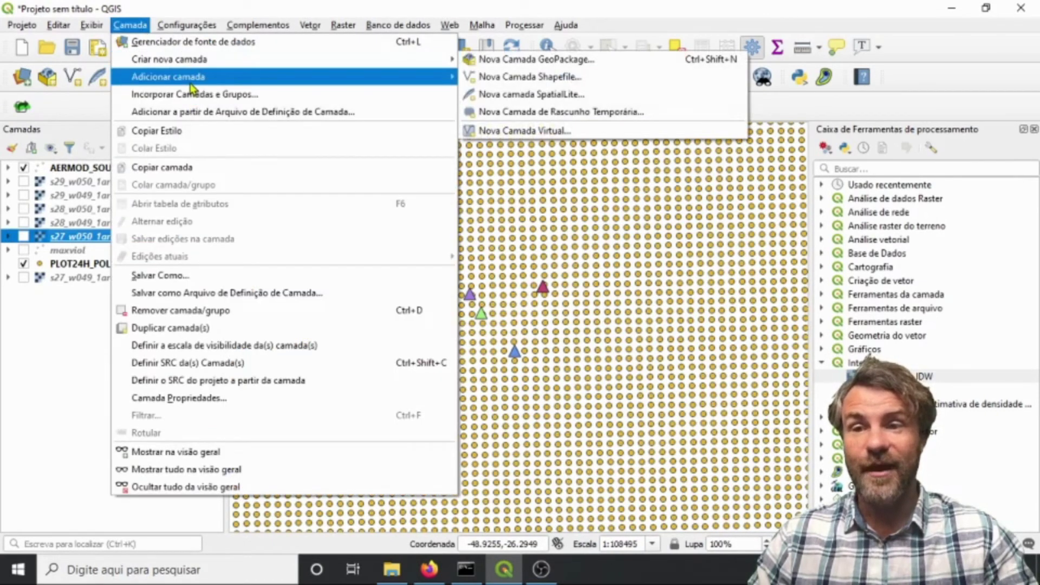
{"action": "mouse_move", "coordinate": [190, 86]}
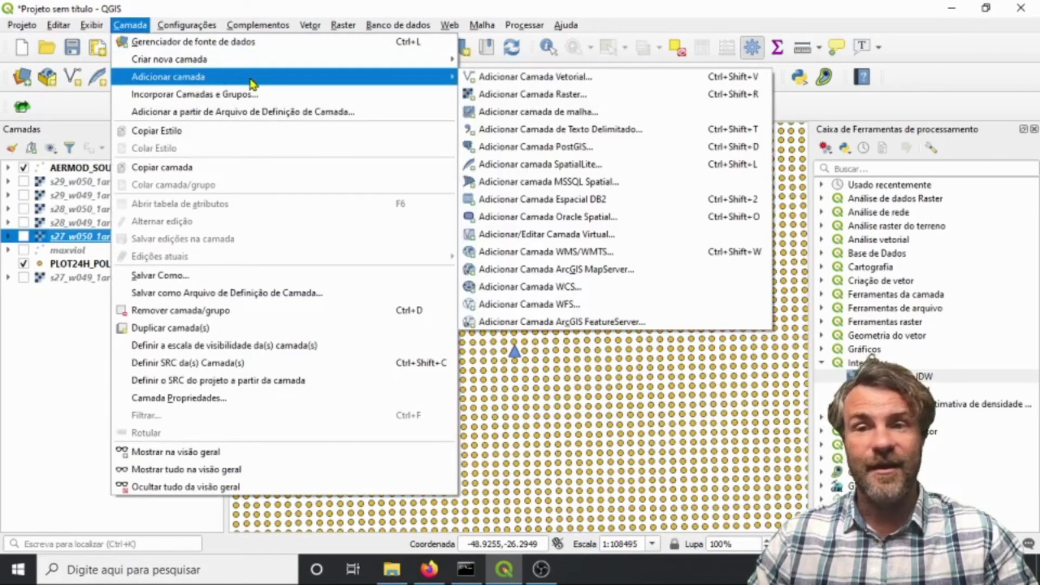
{"action": "left_click", "coordinate": [541, 96]}
{"action": "left_click", "coordinate": [861, 184]}
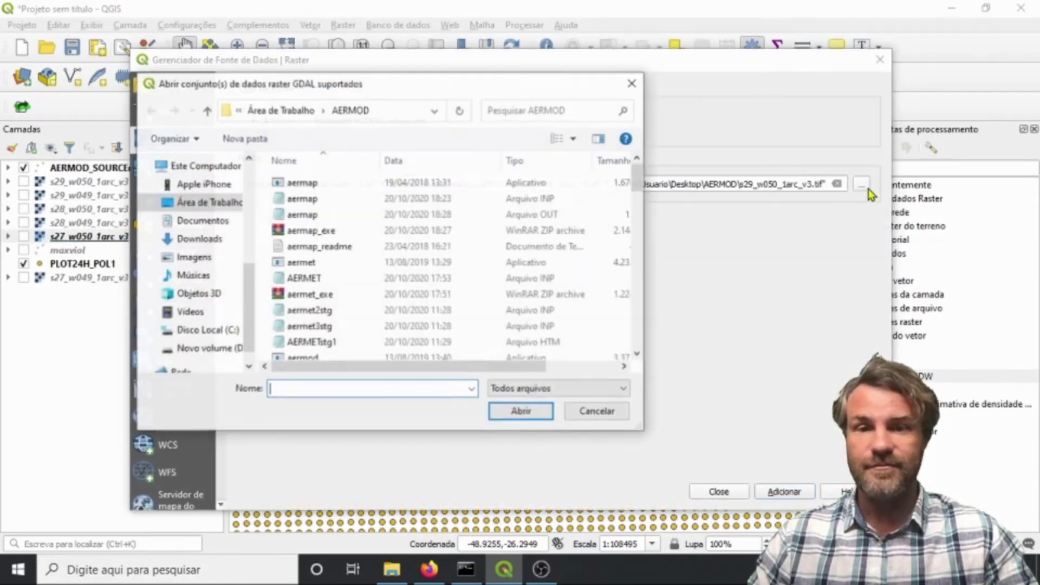
{"action": "scroll", "coordinate": [344, 276], "scroll_direction": "down", "scroll_amount": 3}
{"action": "scroll", "coordinate": [358, 301], "scroll_direction": "down", "scroll_amount": 10}
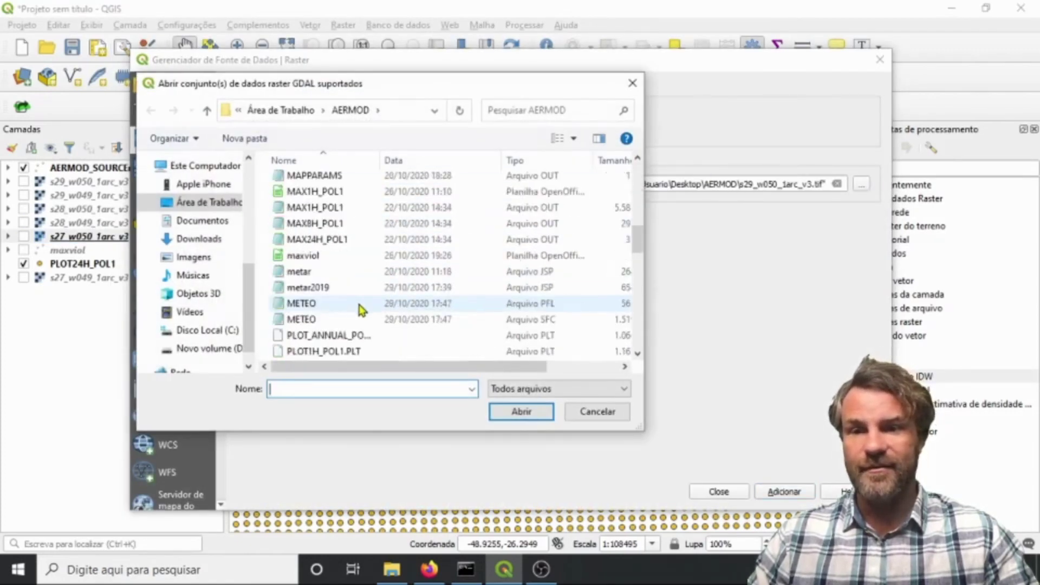
{"action": "left_click", "coordinate": [313, 257]}
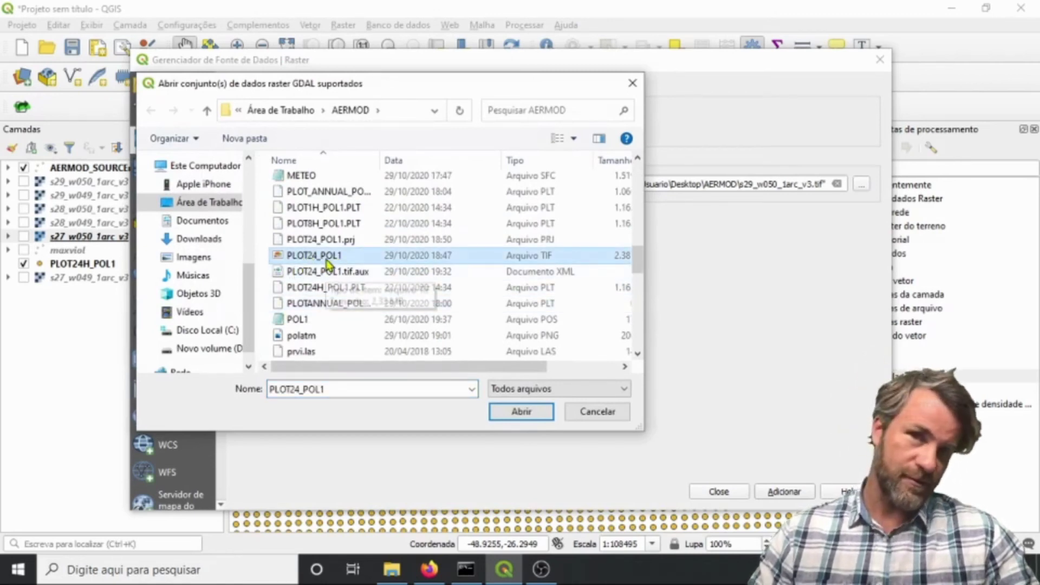
{"action": "double_click", "coordinate": [332, 257]}
{"action": "left_click", "coordinate": [786, 492]}
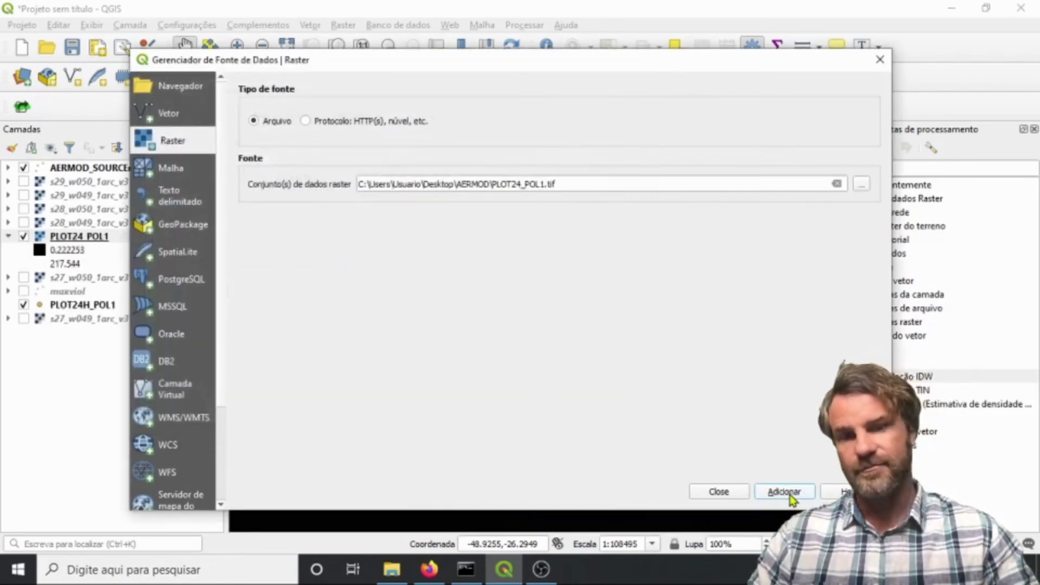
{"action": "left_click", "coordinate": [707, 489]}
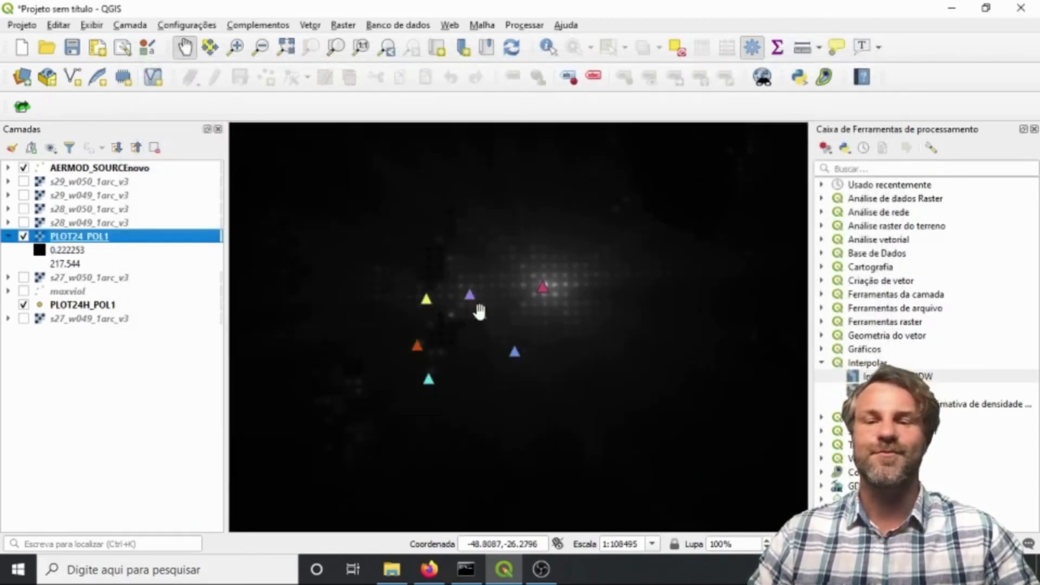
Set the PLOT24_POL1 raster's rendering type to Banda simples falsa-cor with the Spectral color ramp.
{"action": "scroll", "coordinate": [547, 293], "scroll_direction": "up", "scroll_amount": 3}
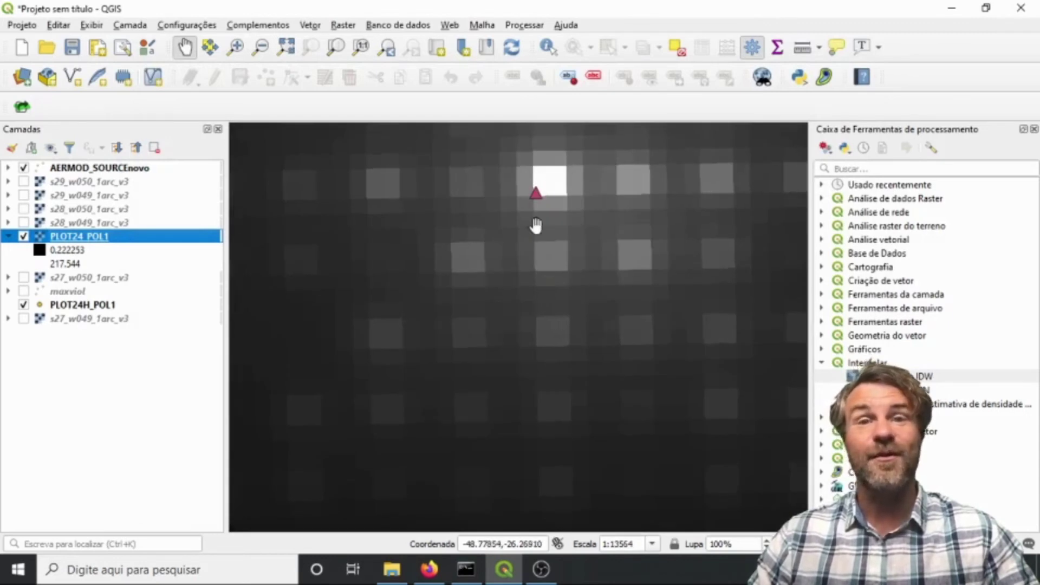
{"action": "scroll", "coordinate": [542, 246], "scroll_direction": "down", "scroll_amount": 2}
{"action": "scroll", "coordinate": [542, 247], "scroll_direction": "down", "scroll_amount": 1}
{"action": "left_click_drag", "start_coordinate": [542, 296], "coordinate": [553, 361]}
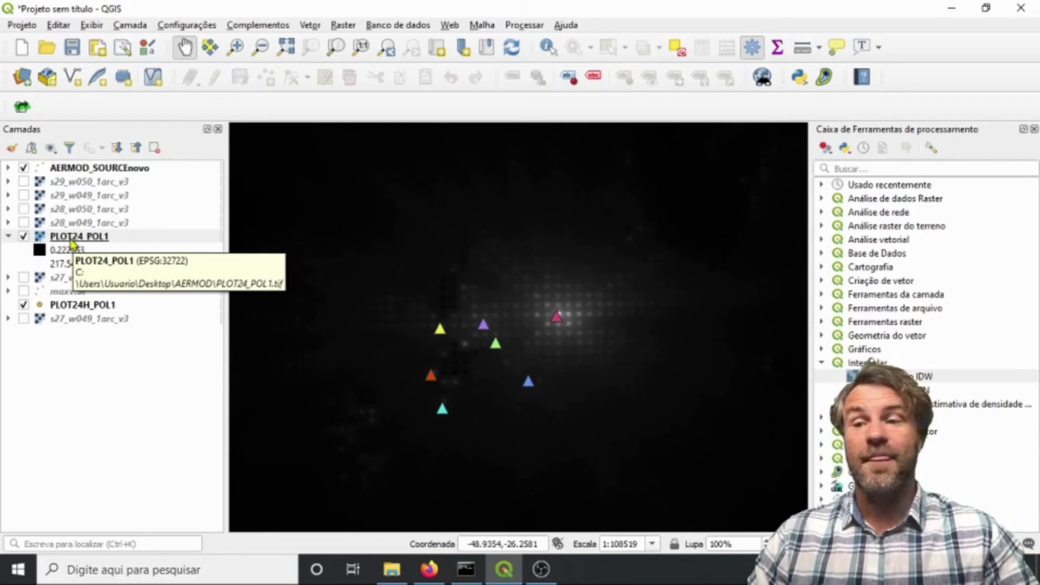
{"action": "left_click", "coordinate": [93, 240]}
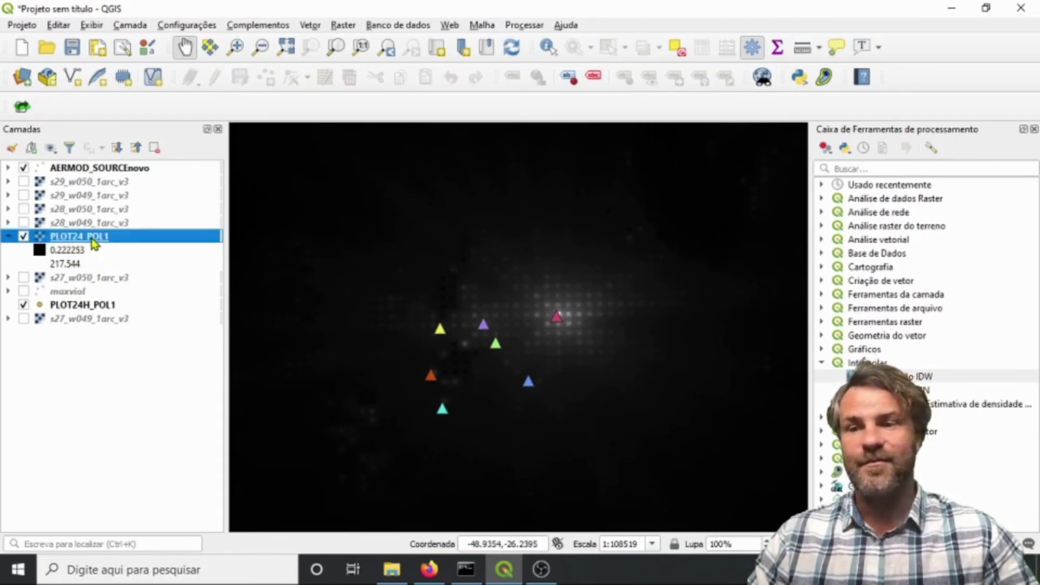
{"action": "right_click", "coordinate": [93, 243]}
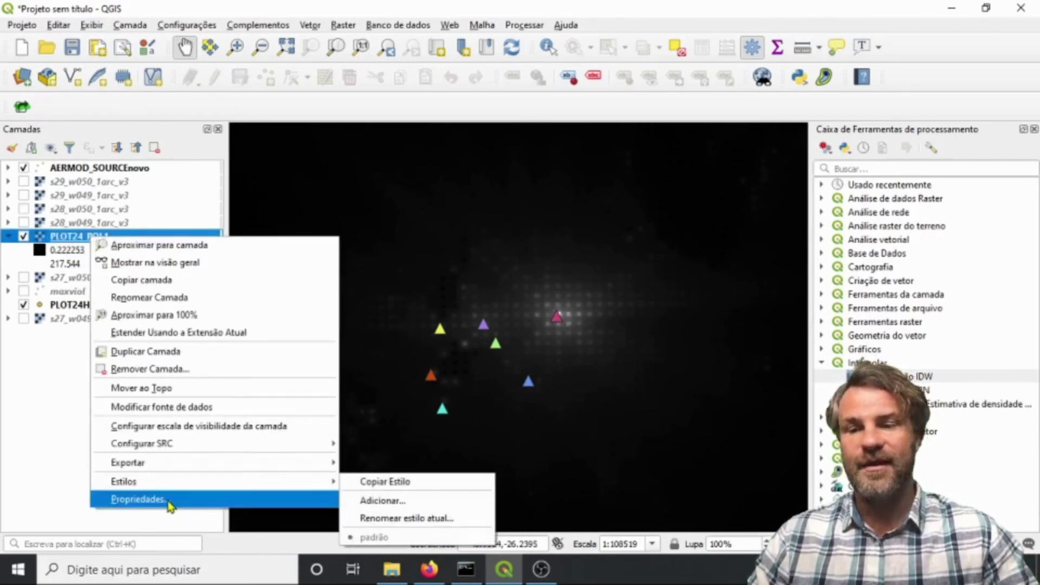
{"action": "left_click", "coordinate": [171, 506]}
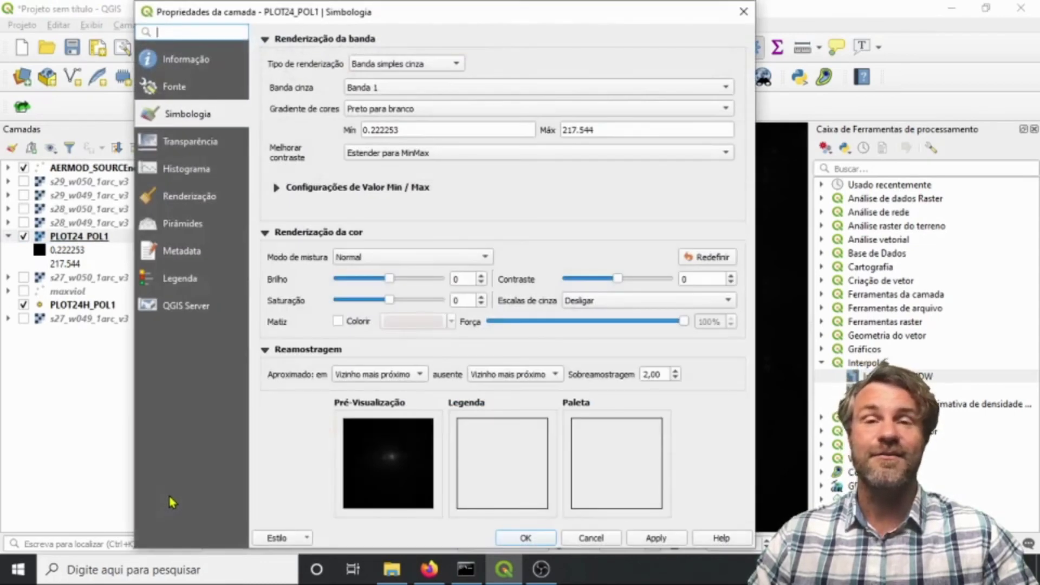
{"action": "left_click", "coordinate": [386, 65]}
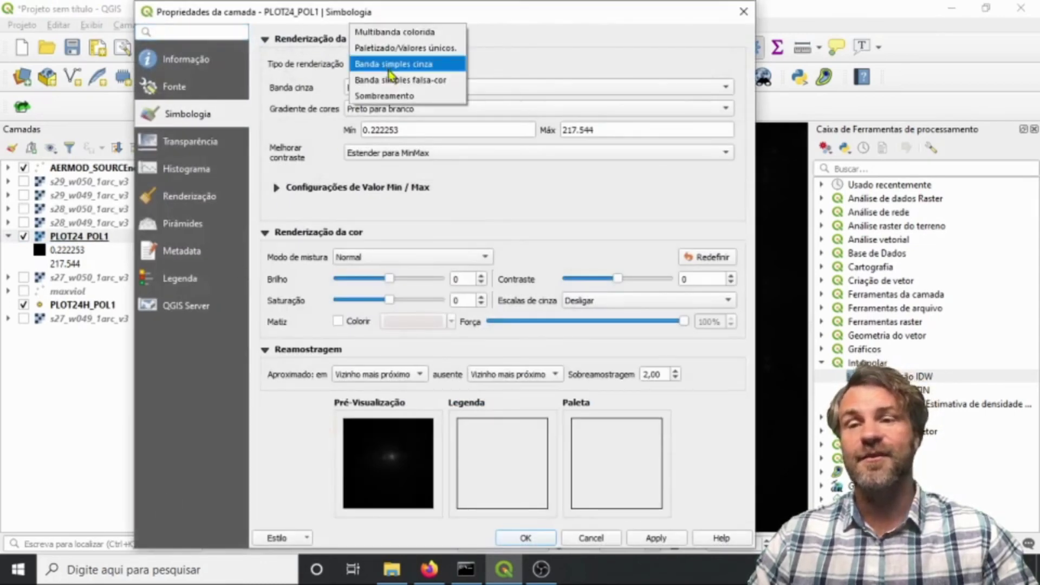
{"action": "left_click", "coordinate": [398, 81]}
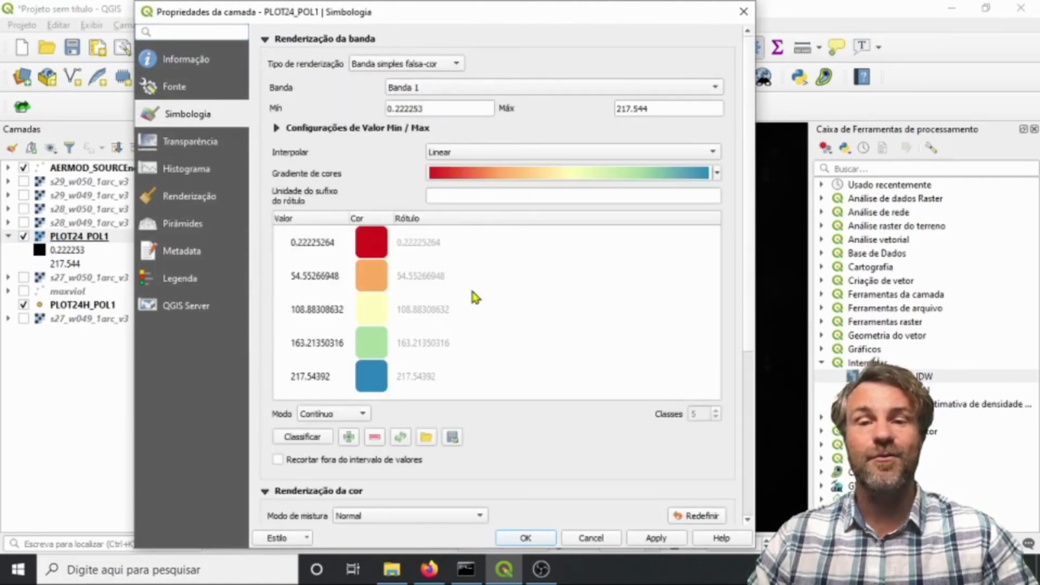
{"action": "left_click", "coordinate": [716, 173]}
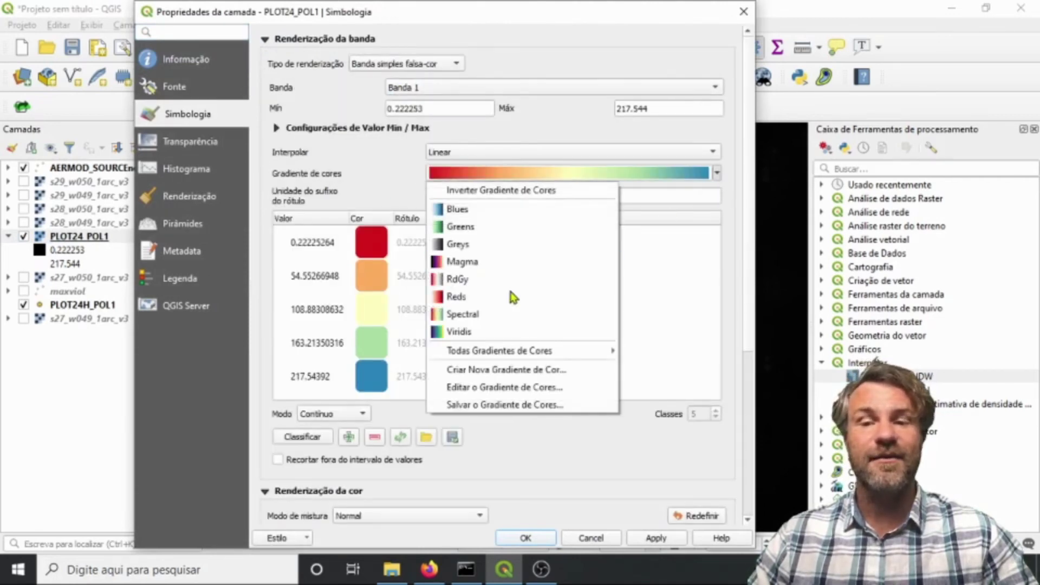
{"action": "left_click", "coordinate": [464, 317]}
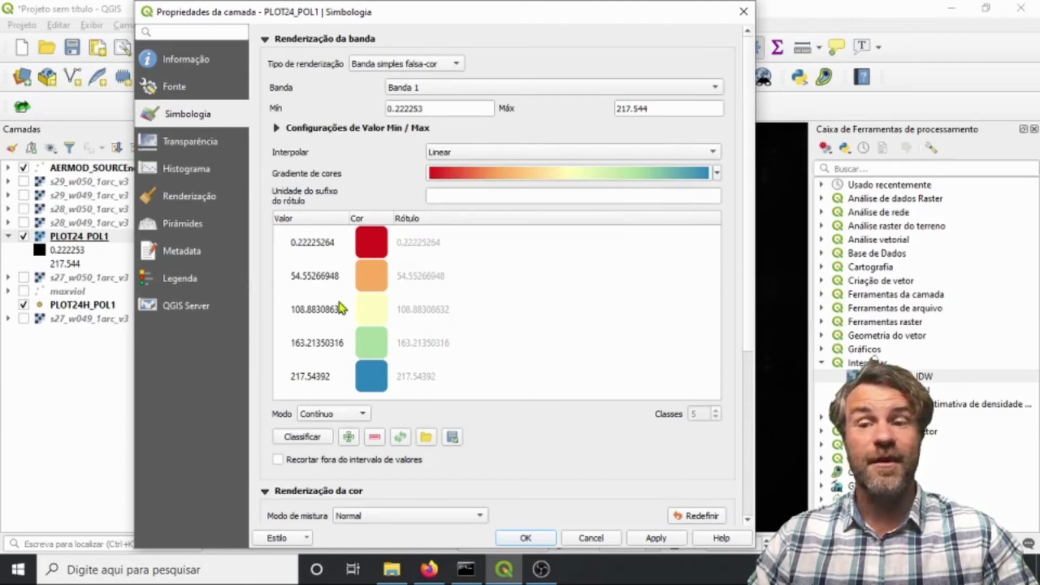
Invert the Spectral color ramp of the PLOT24_POL1 raster.
{"action": "scroll", "coordinate": [325, 325], "scroll_direction": "down", "scroll_amount": 2}
{"action": "scroll", "coordinate": [315, 334], "scroll_direction": "up", "scroll_amount": 2}
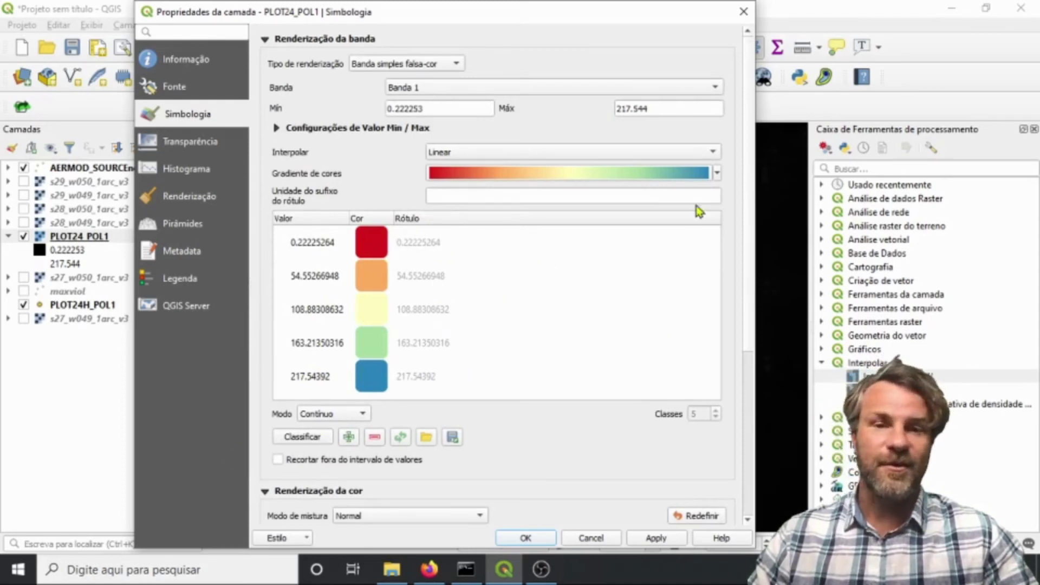
{"action": "left_click", "coordinate": [717, 173]}
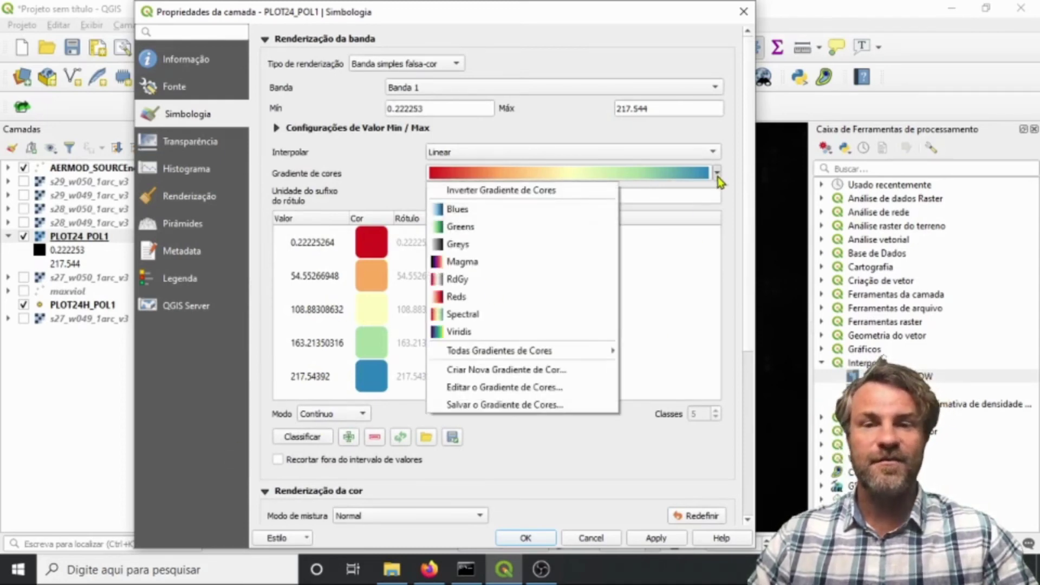
{"action": "left_click", "coordinate": [546, 192]}
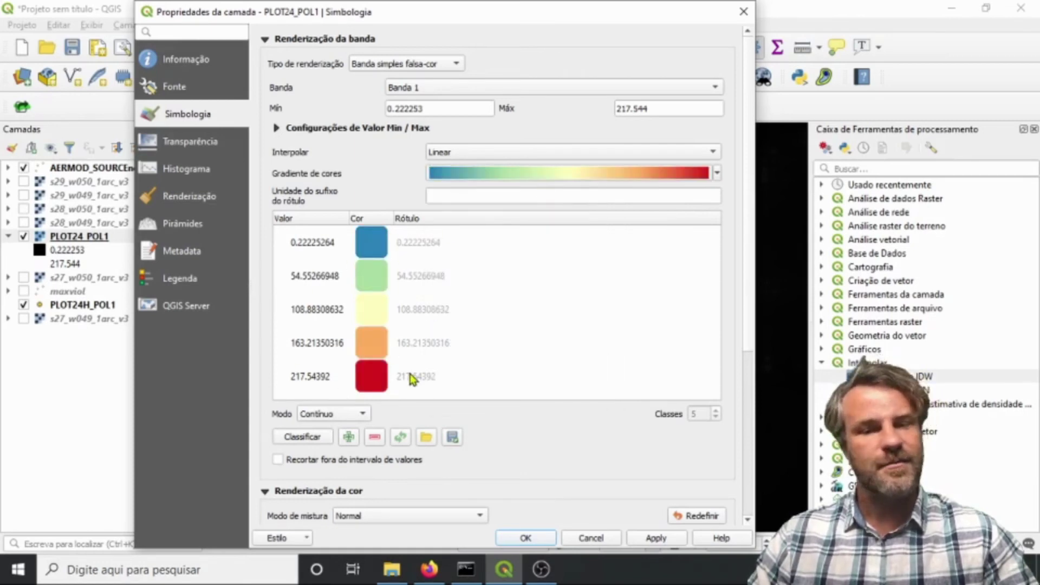
Classify the PLOT24_POL1 raster in Intervalo igual mode with 10 classes and apply the symbology to the map.
{"action": "left_click", "coordinate": [345, 414]}
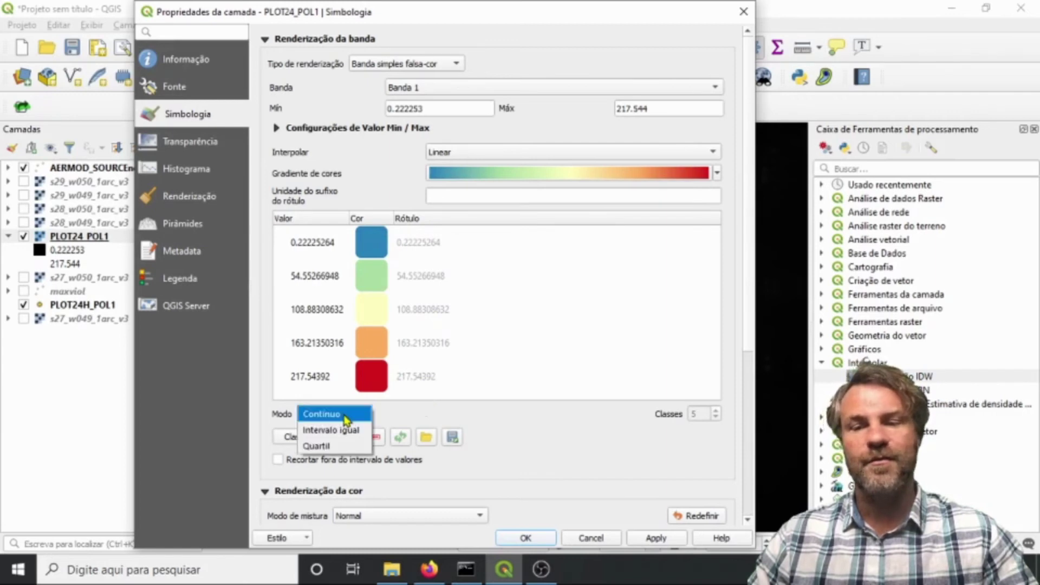
{"action": "left_click", "coordinate": [332, 427]}
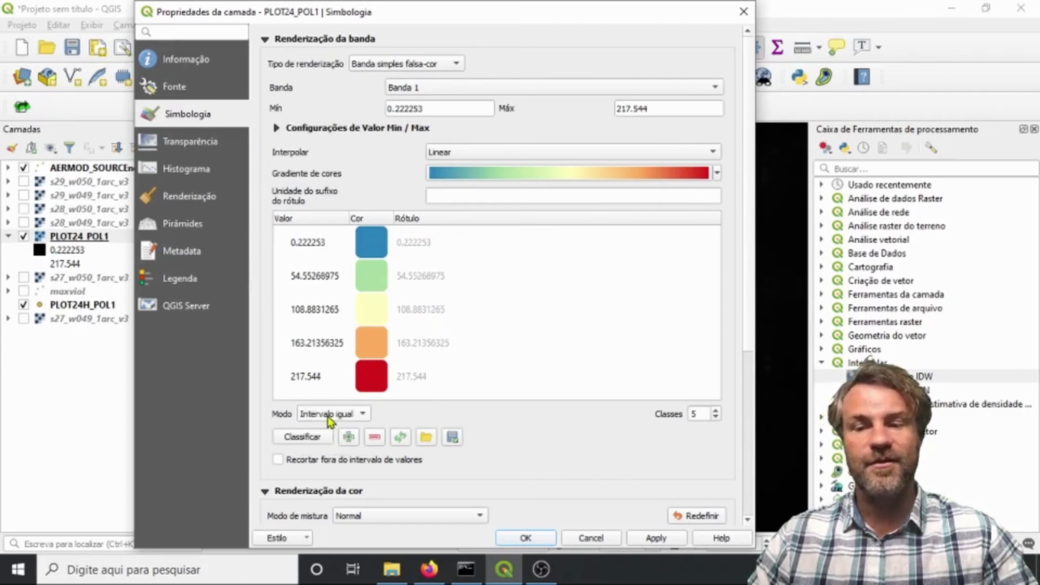
{"action": "left_click", "coordinate": [716, 411]}
{"action": "left_click", "coordinate": [716, 411]}
{"action": "left_click", "coordinate": [716, 410]}
{"action": "left_click", "coordinate": [716, 411]}
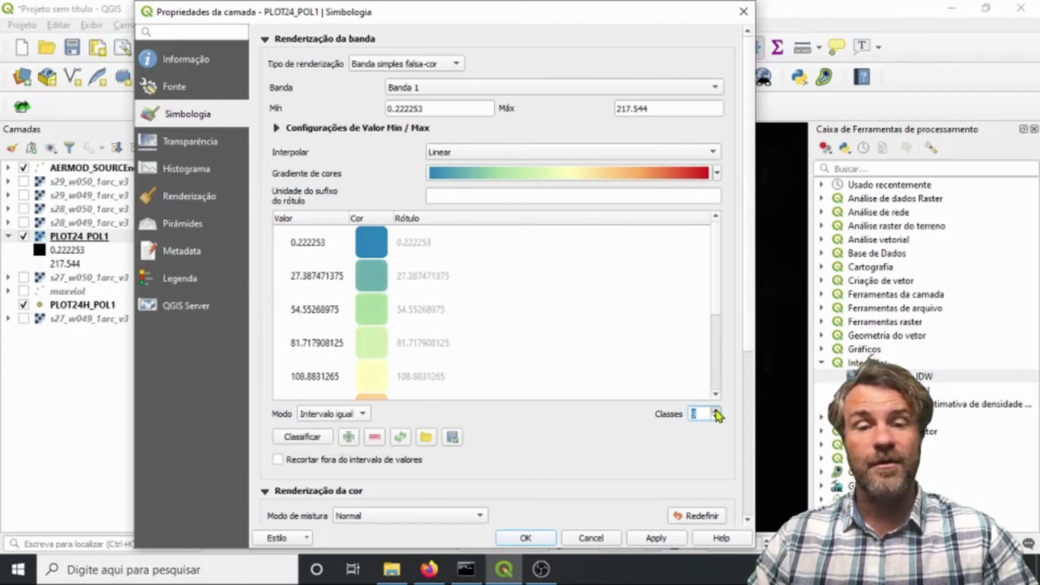
{"action": "left_click", "coordinate": [715, 411]}
{"action": "left_click", "coordinate": [664, 541]}
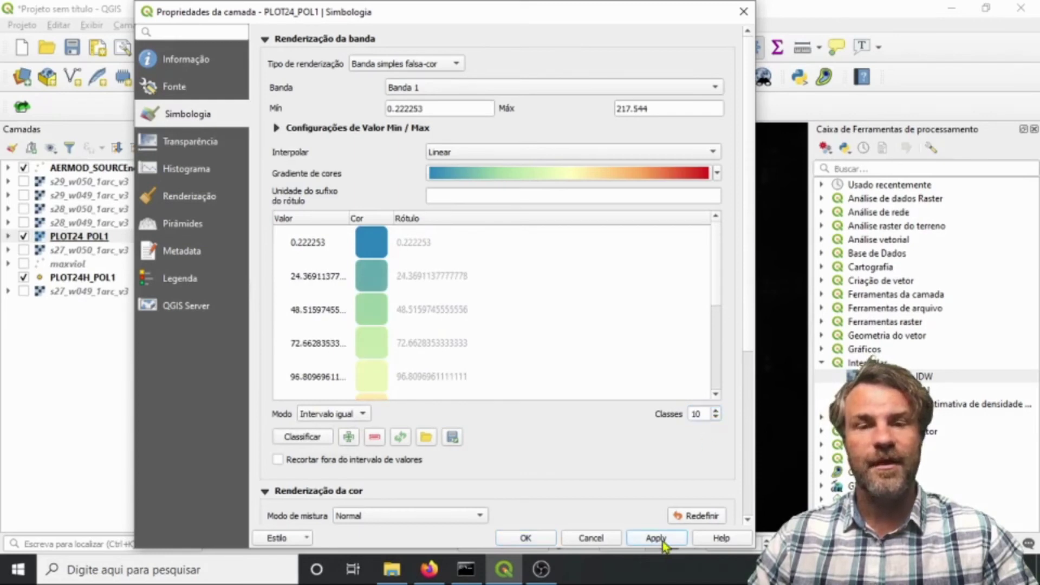
{"action": "left_click", "coordinate": [527, 539]}
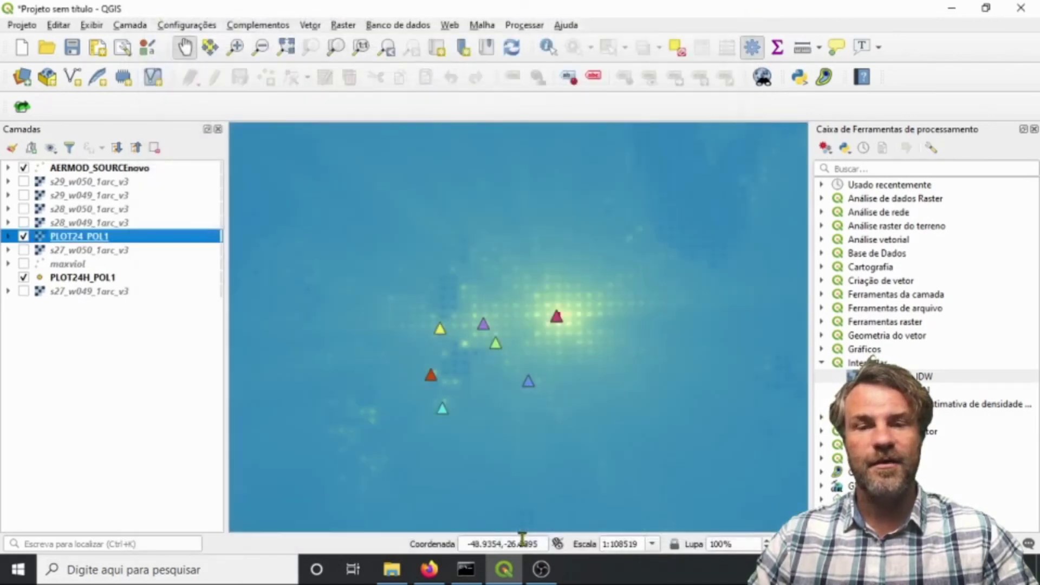
Change the PLOT24_POL1 raster's color interpolation to Método Discreto and apply it to the map.
{"action": "scroll", "coordinate": [589, 317], "scroll_direction": "up", "scroll_amount": 2}
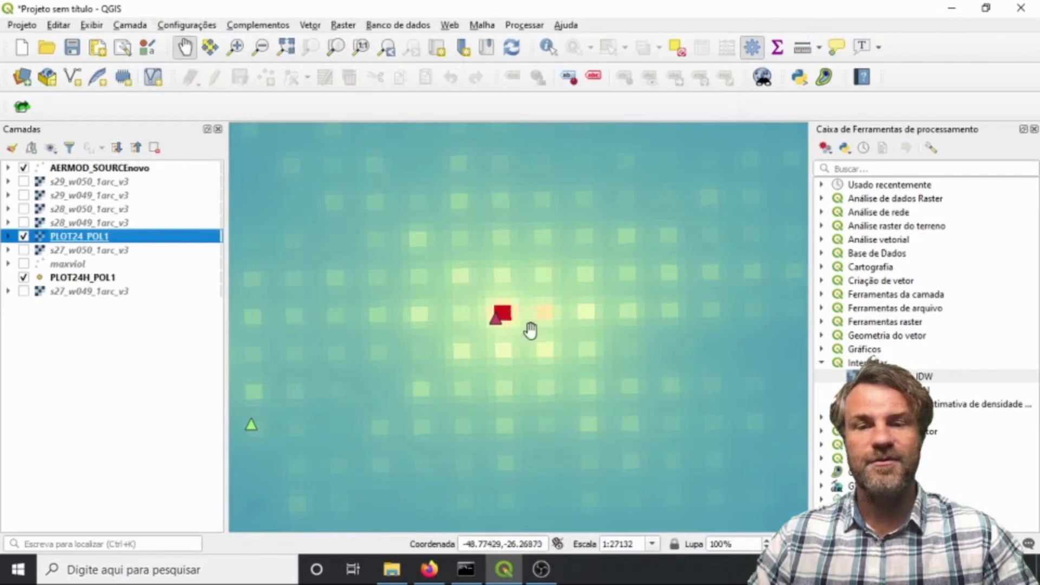
{"action": "scroll", "coordinate": [532, 364], "scroll_direction": "down", "scroll_amount": 2}
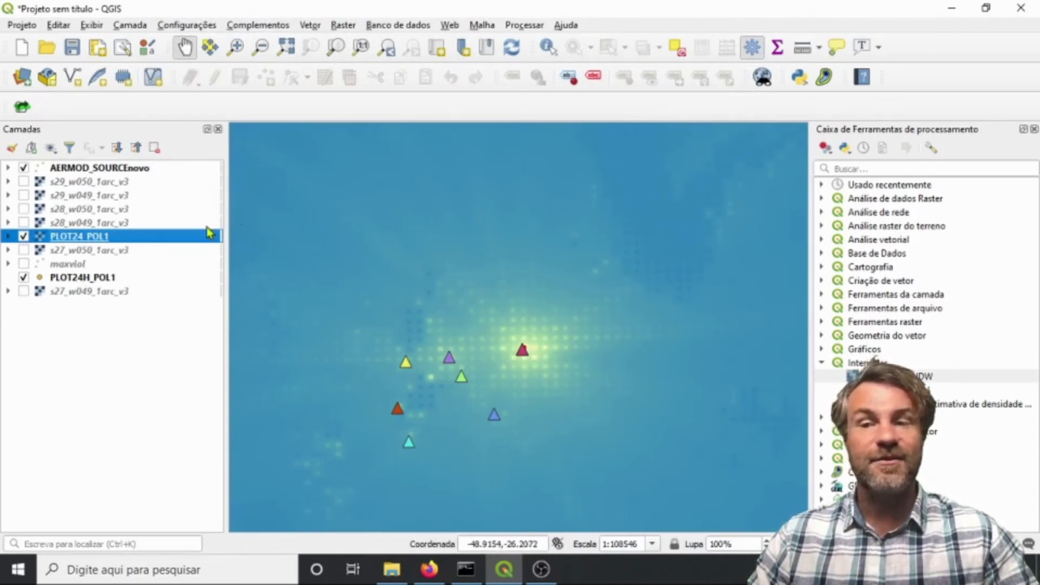
{"action": "scroll", "coordinate": [578, 360], "scroll_direction": "up", "scroll_amount": 2}
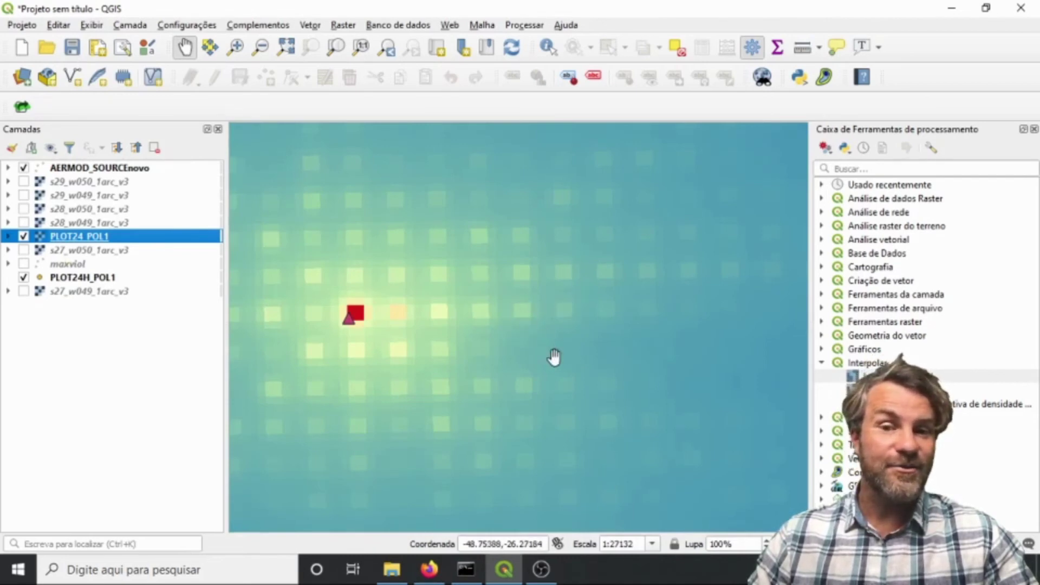
{"action": "scroll", "coordinate": [478, 295], "scroll_direction": "down", "scroll_amount": 3}
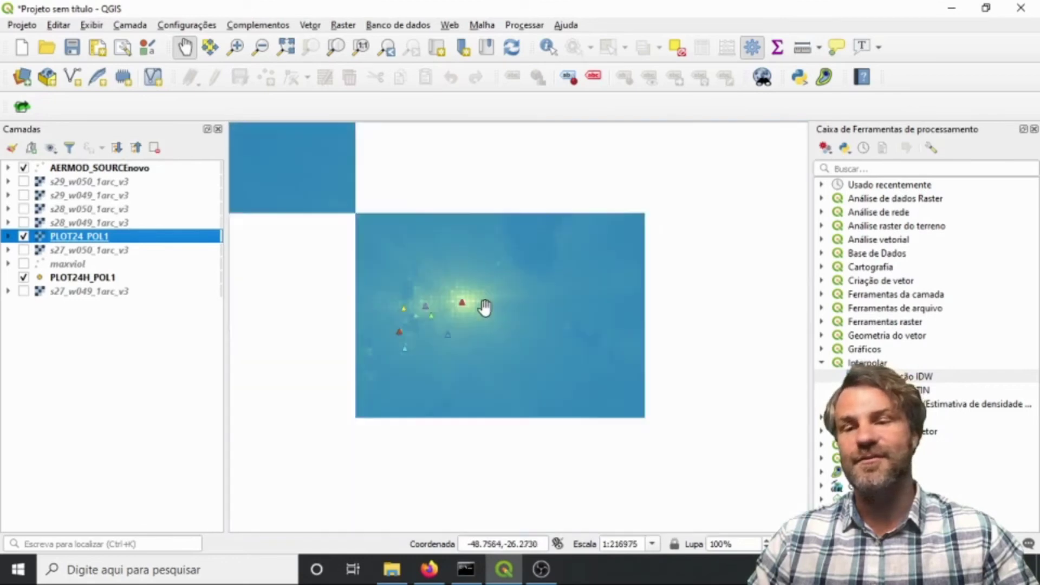
{"action": "left_click_drag", "start_coordinate": [485, 309], "coordinate": [525, 297]}
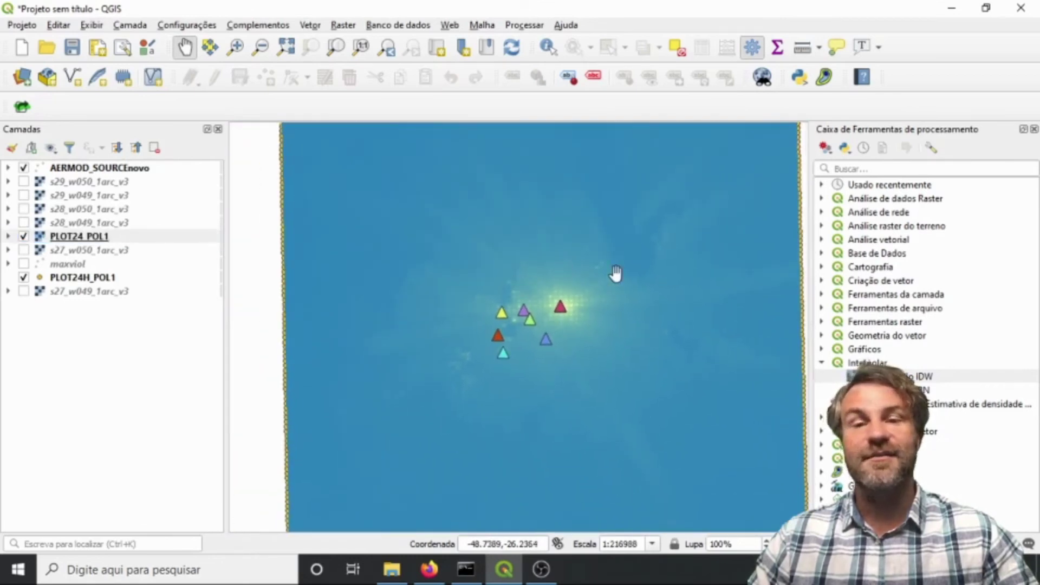
{"action": "right_click", "coordinate": [84, 240]}
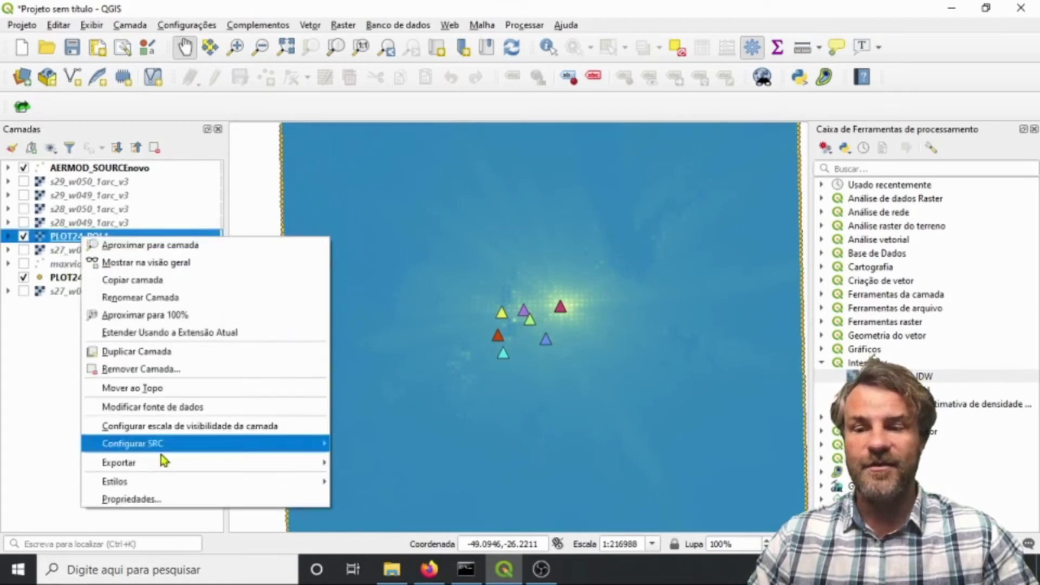
{"action": "left_click", "coordinate": [169, 498]}
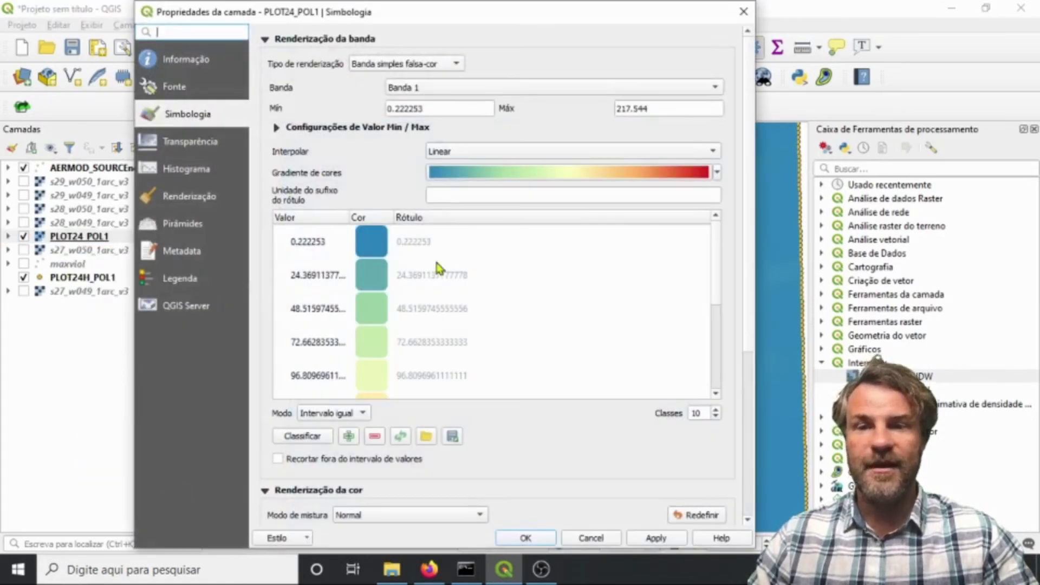
{"action": "left_click", "coordinate": [503, 157]}
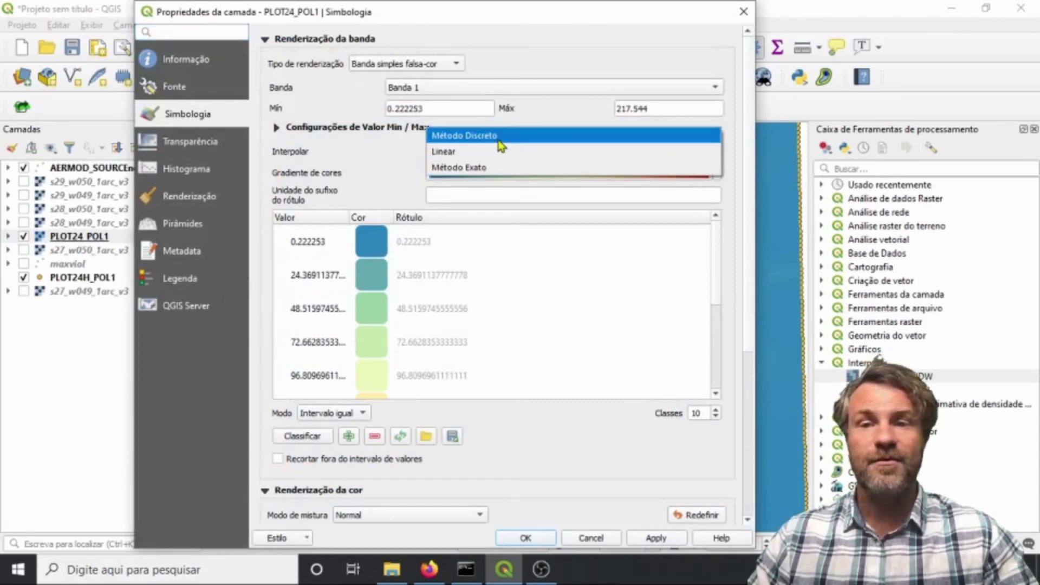
{"action": "left_click", "coordinate": [502, 137]}
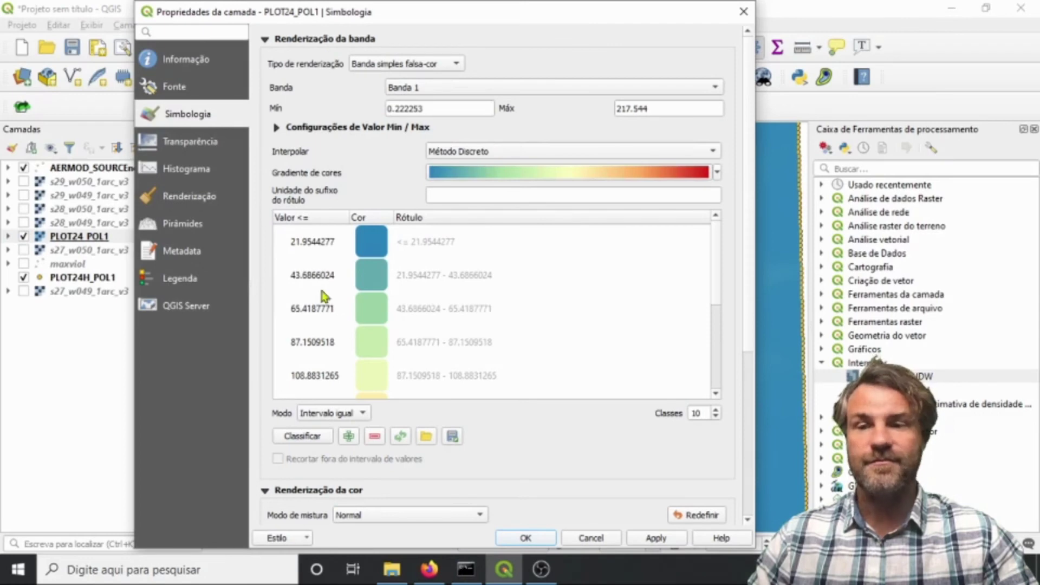
{"action": "left_click", "coordinate": [656, 538]}
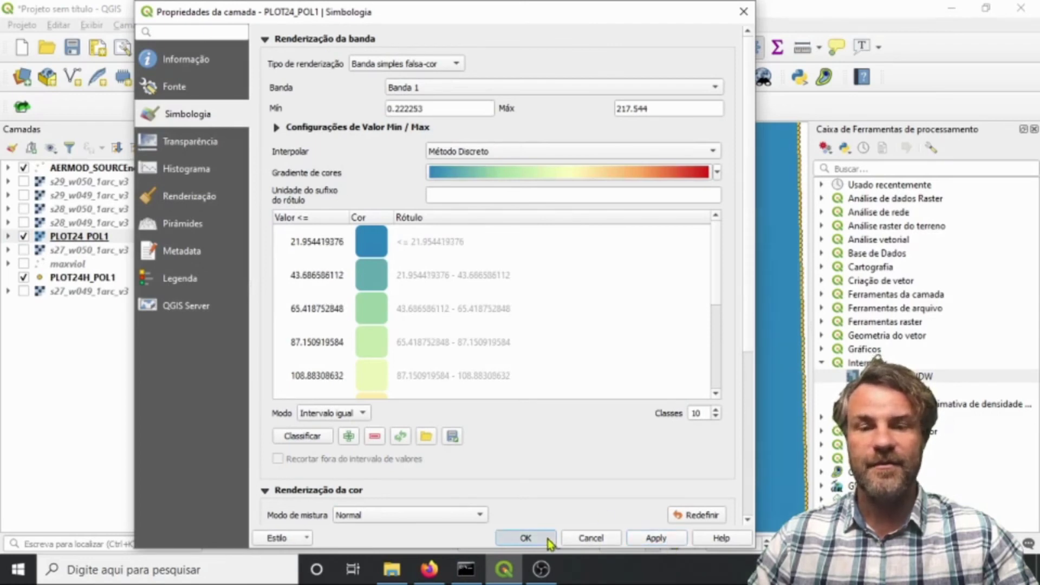
{"action": "left_click", "coordinate": [525, 538]}
{"action": "scroll", "coordinate": [559, 322], "scroll_direction": "up", "scroll_amount": 2}
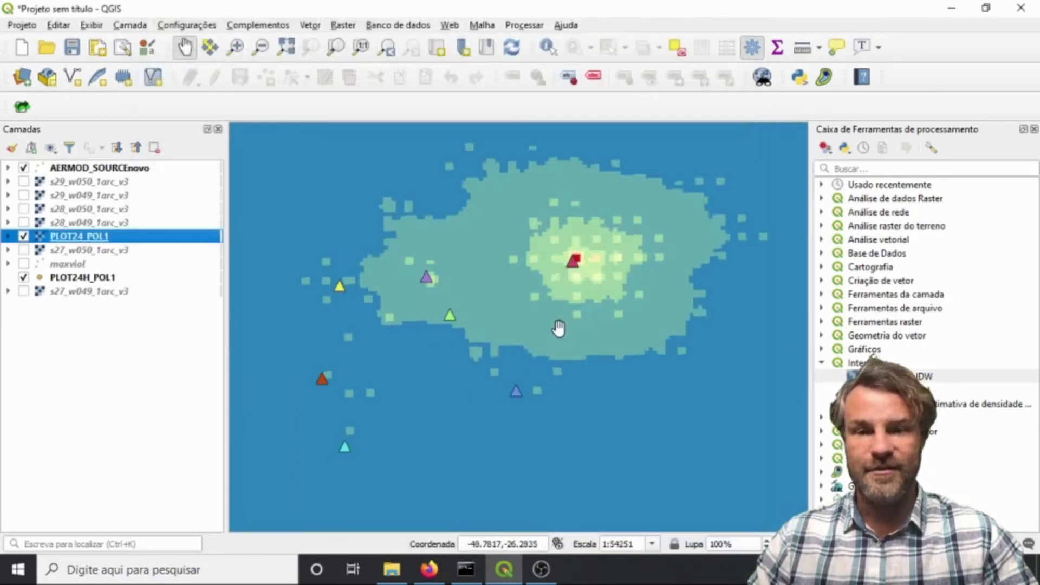
{"action": "scroll", "coordinate": [558, 326], "scroll_direction": "up", "scroll_amount": 1}
{"action": "scroll", "coordinate": [558, 326], "scroll_direction": "down", "scroll_amount": 2}
{"action": "left_click_drag", "start_coordinate": [586, 372], "coordinate": [517, 386]}
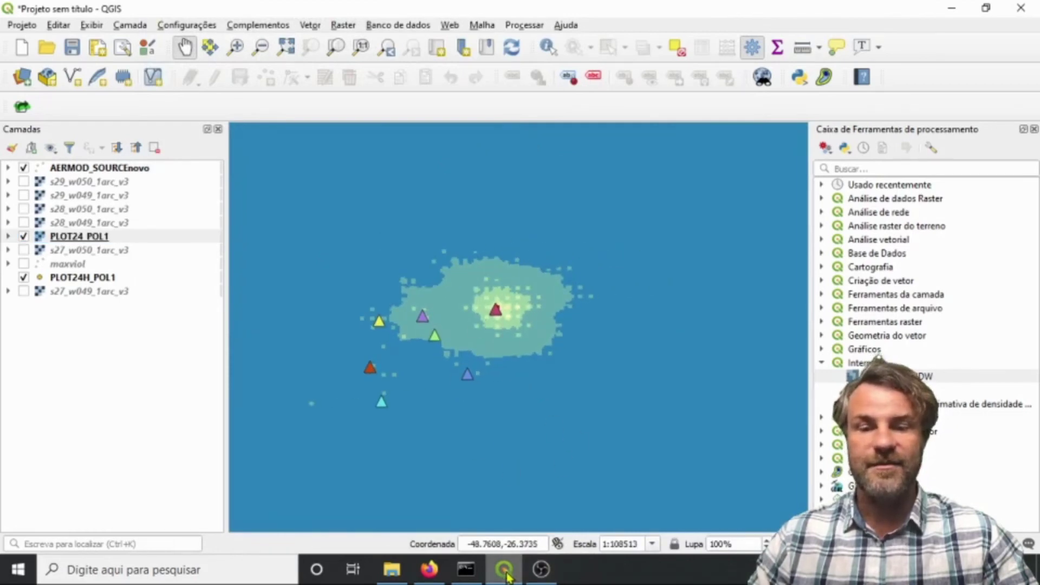
{"action": "mouse_move", "coordinate": [506, 576]}
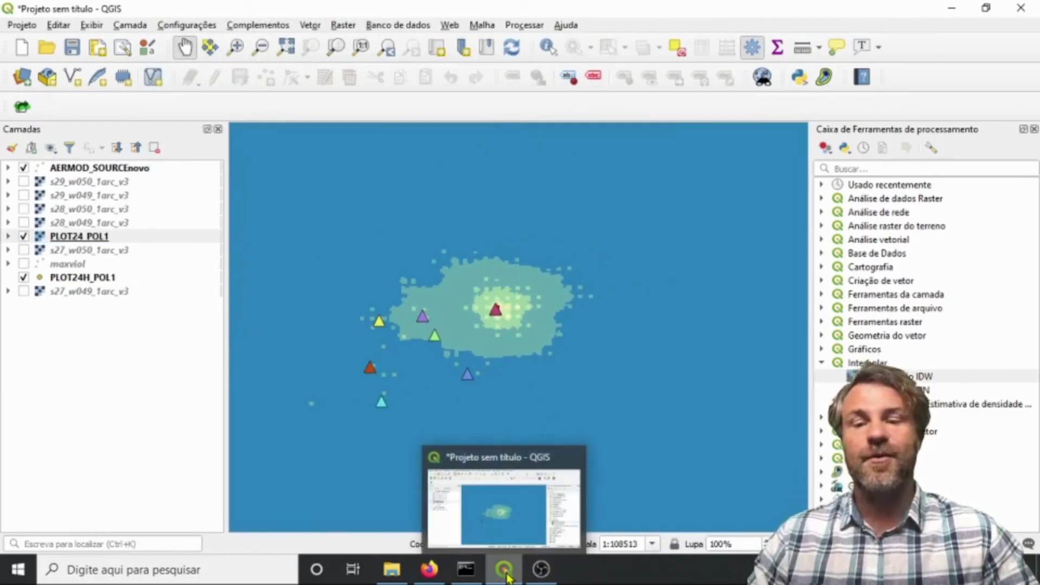
Reopen the PLOT24_POL1 raster's symbology properties and reduce the number of classes to 6.
{"action": "left_click", "coordinate": [73, 238]}
{"action": "right_click", "coordinate": [73, 238]}
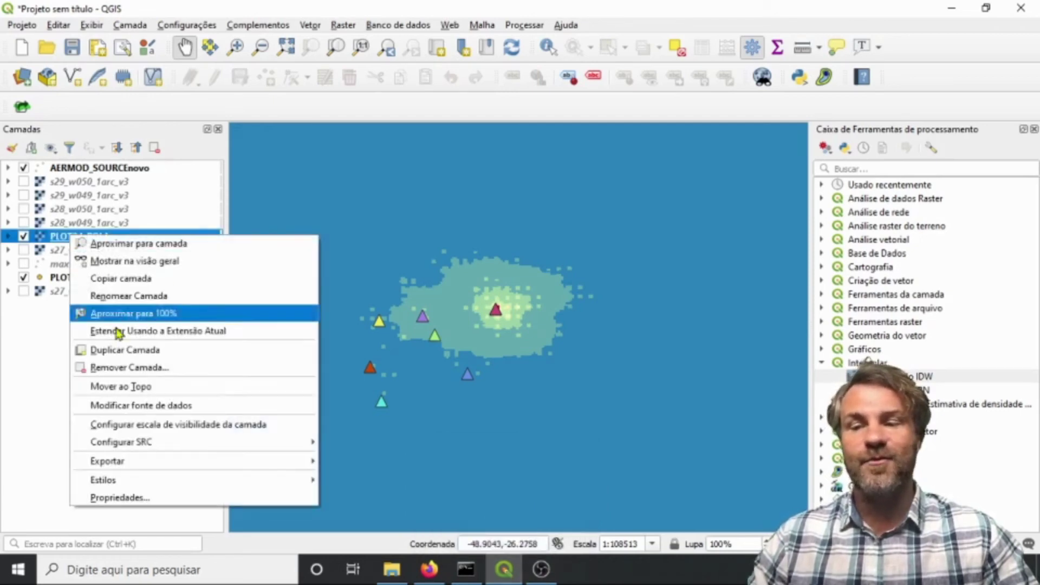
{"action": "left_click", "coordinate": [172, 509]}
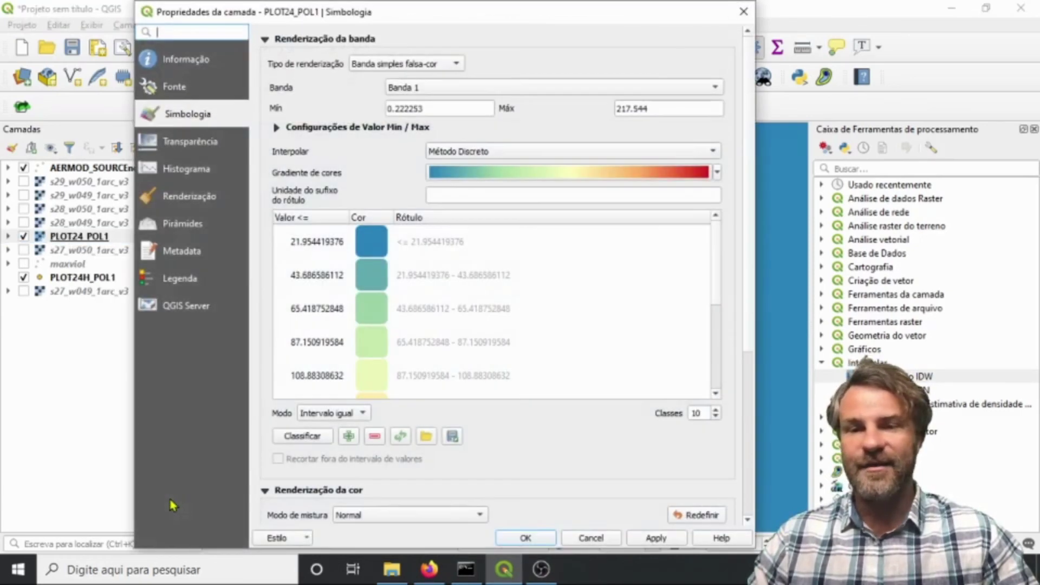
{"action": "left_click", "coordinate": [309, 243]}
{"action": "scroll", "coordinate": [309, 250], "scroll_direction": "down", "scroll_amount": 5}
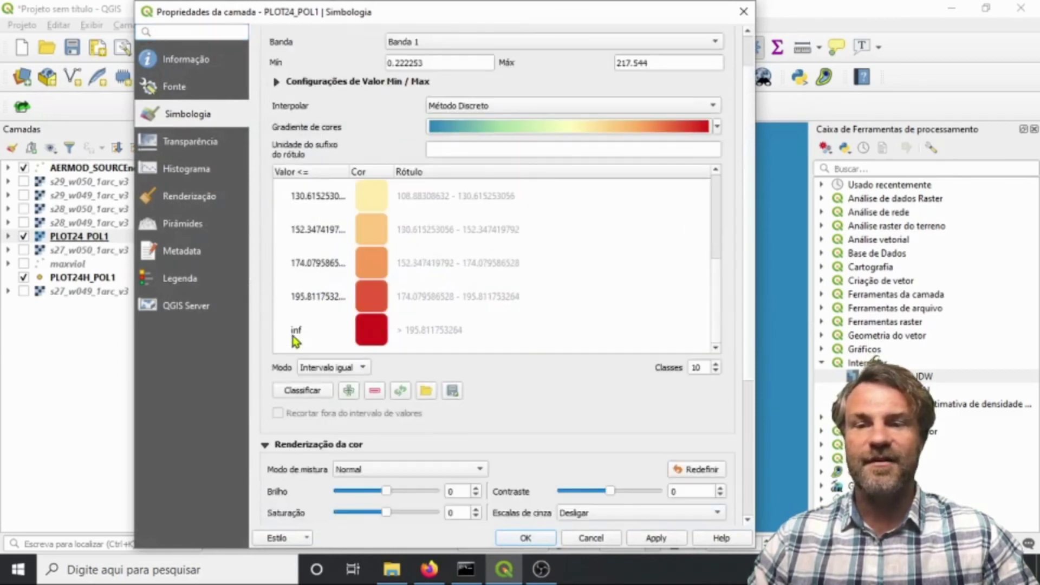
{"action": "scroll", "coordinate": [350, 308], "scroll_direction": "up", "scroll_amount": 6}
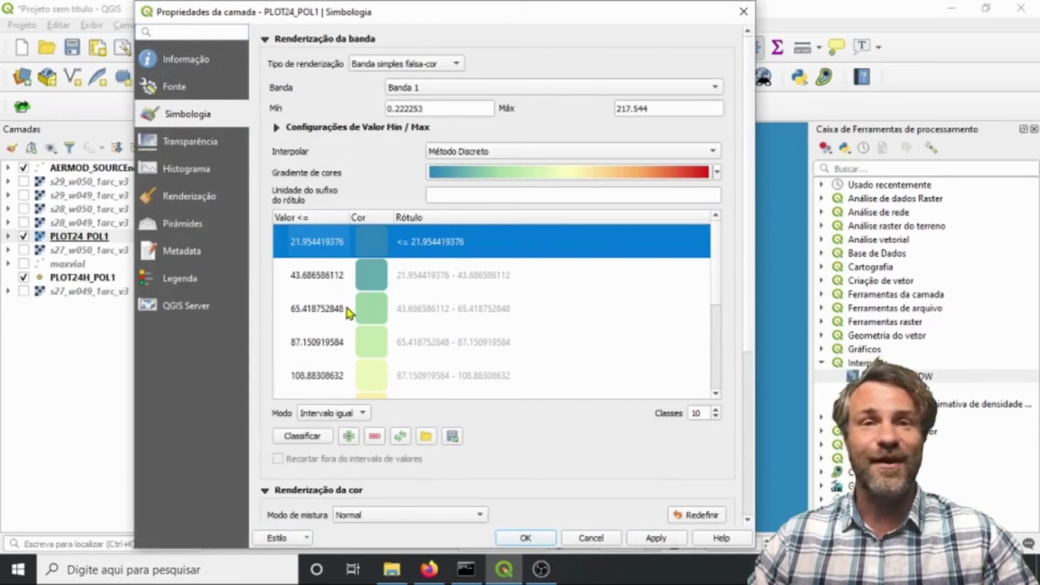
{"action": "scroll", "coordinate": [383, 297], "scroll_direction": "down", "scroll_amount": 1}
{"action": "scroll", "coordinate": [382, 297], "scroll_direction": "up", "scroll_amount": 1}
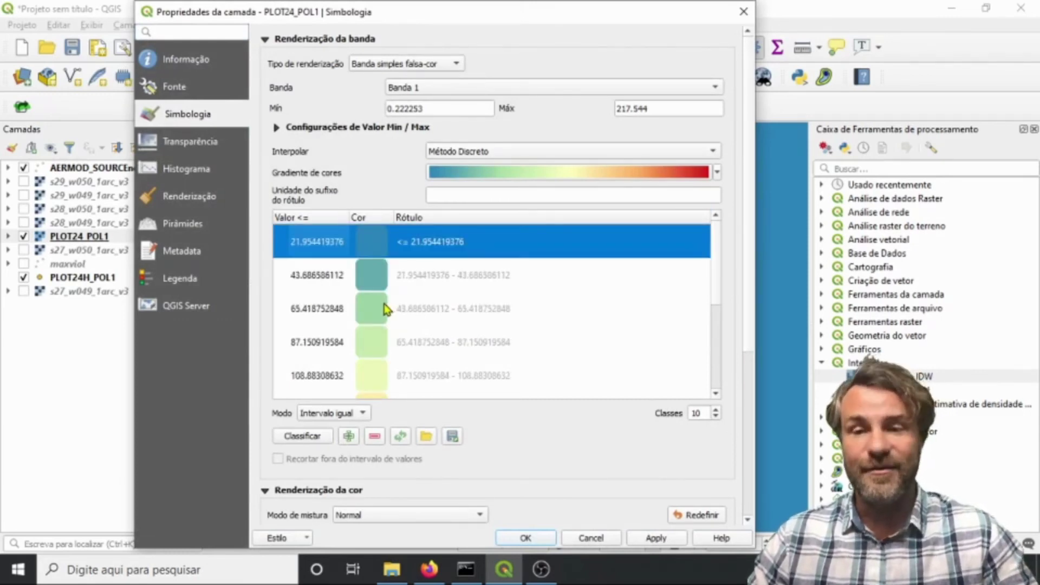
{"action": "left_click", "coordinate": [716, 417]}
{"action": "left_click", "coordinate": [716, 417]}
{"action": "left_click", "coordinate": [716, 417]}
{"action": "left_click", "coordinate": [716, 416]}
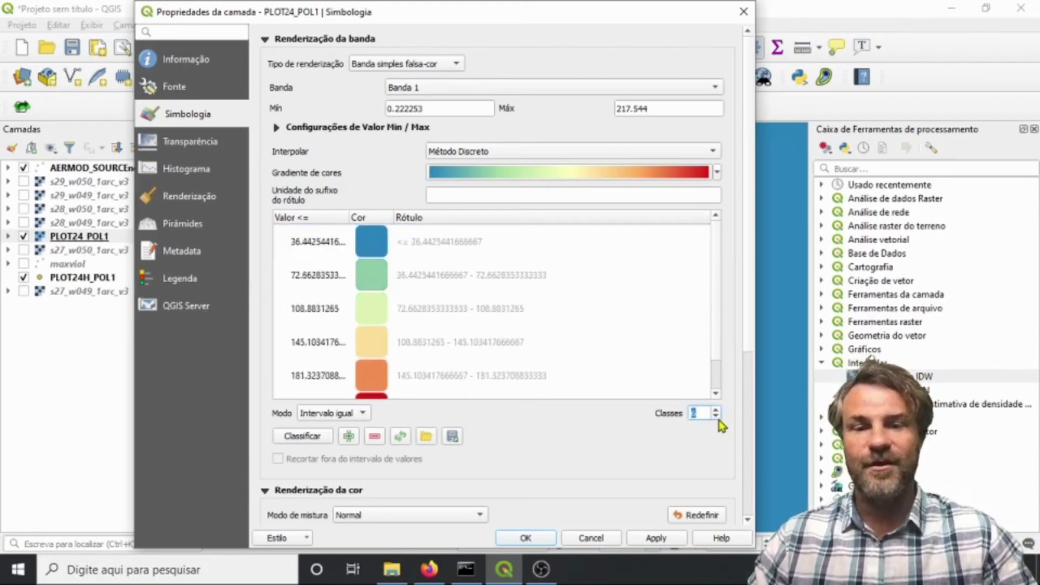
Set the upper limits of the PLOT24_POL1 raster's first three classes to 5, 10 and 20.
{"action": "double_click", "coordinate": [308, 241]}
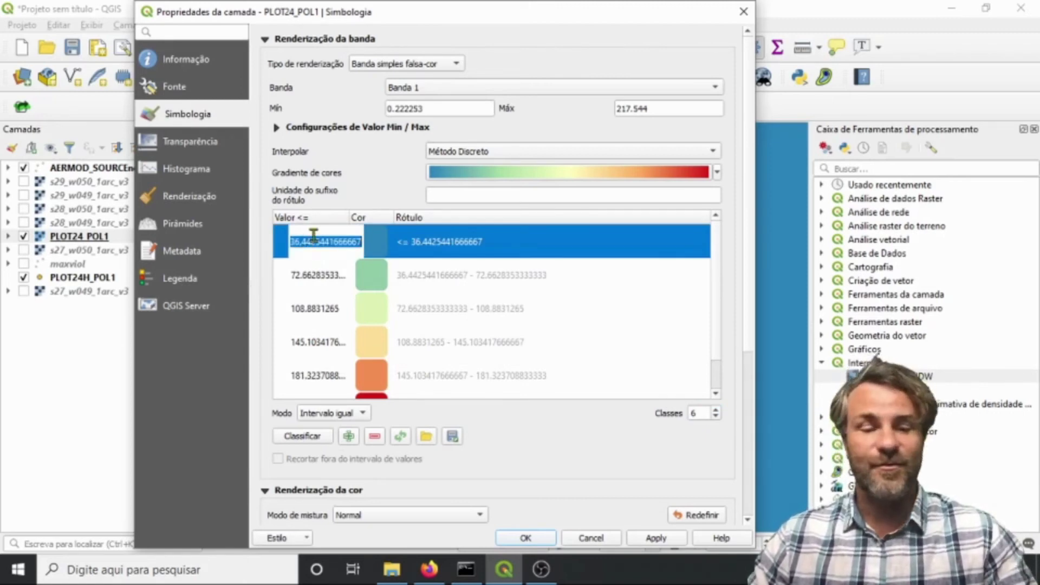
{"action": "type", "text": "5"}
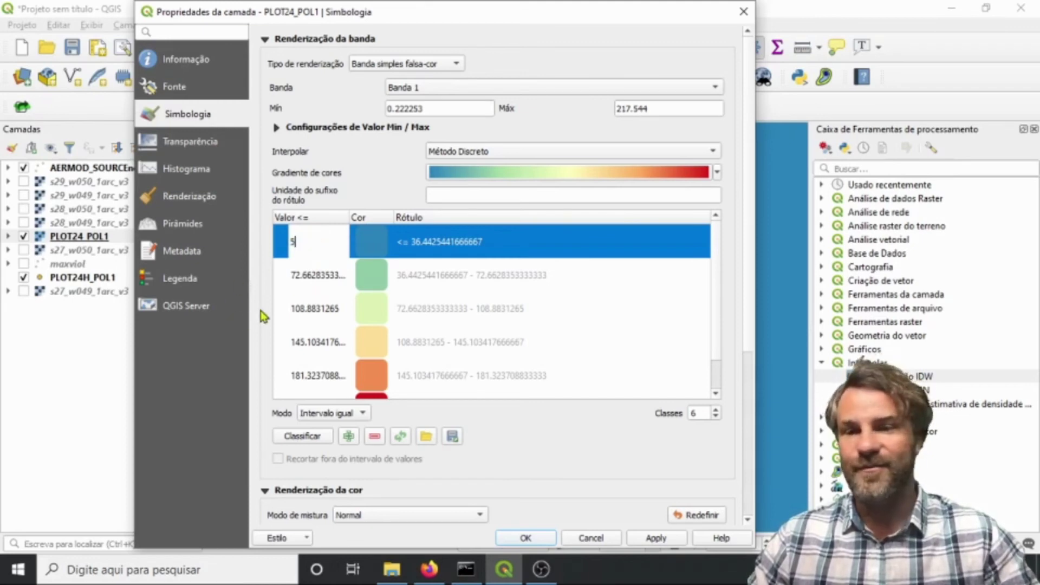
{"action": "left_click", "coordinate": [307, 291]}
{"action": "double_click", "coordinate": [306, 291]}
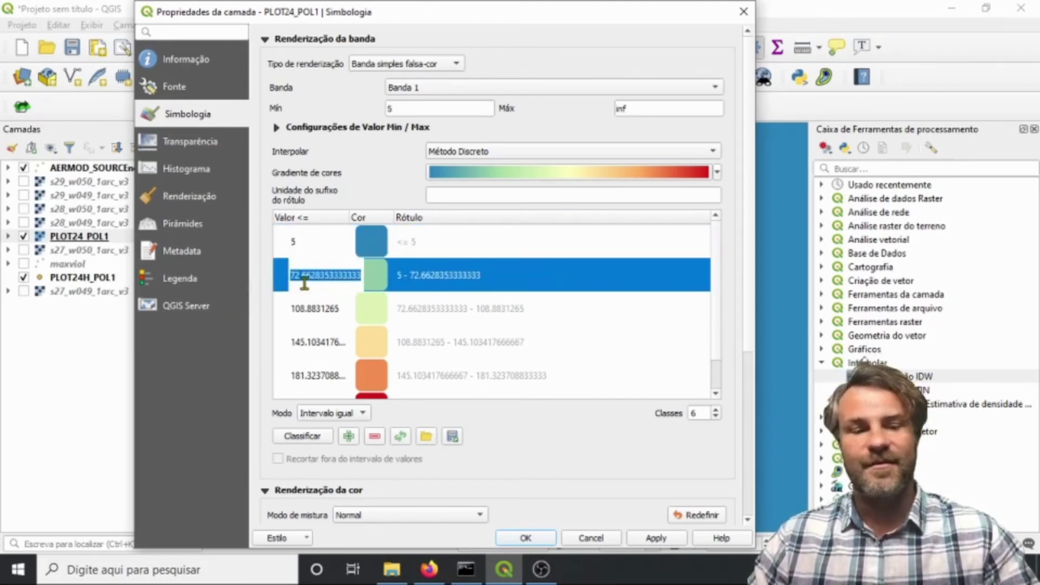
{"action": "type", "text": "10"}
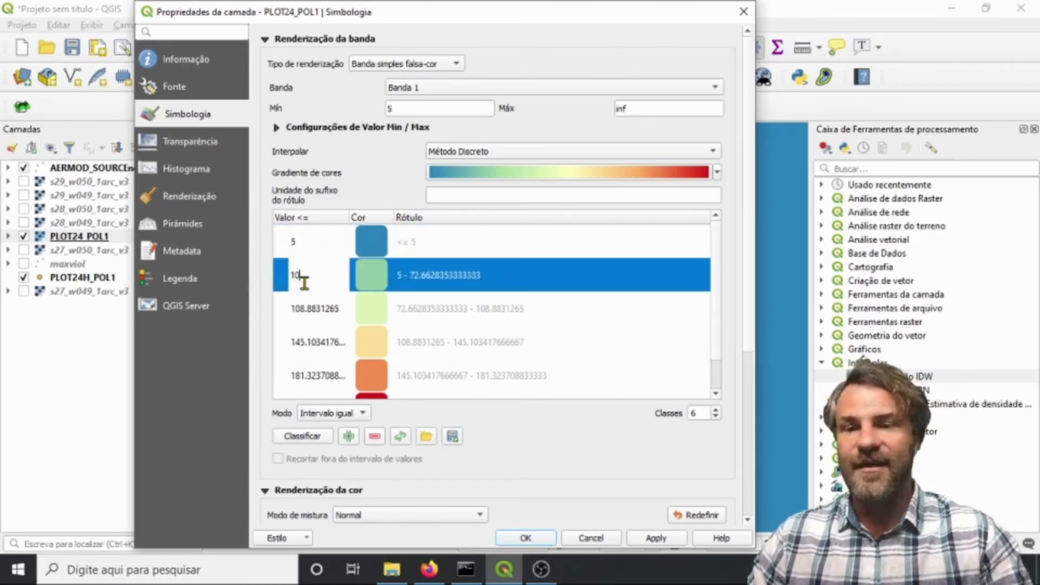
{"action": "double_click", "coordinate": [325, 313]}
{"action": "type", "text": "20"}
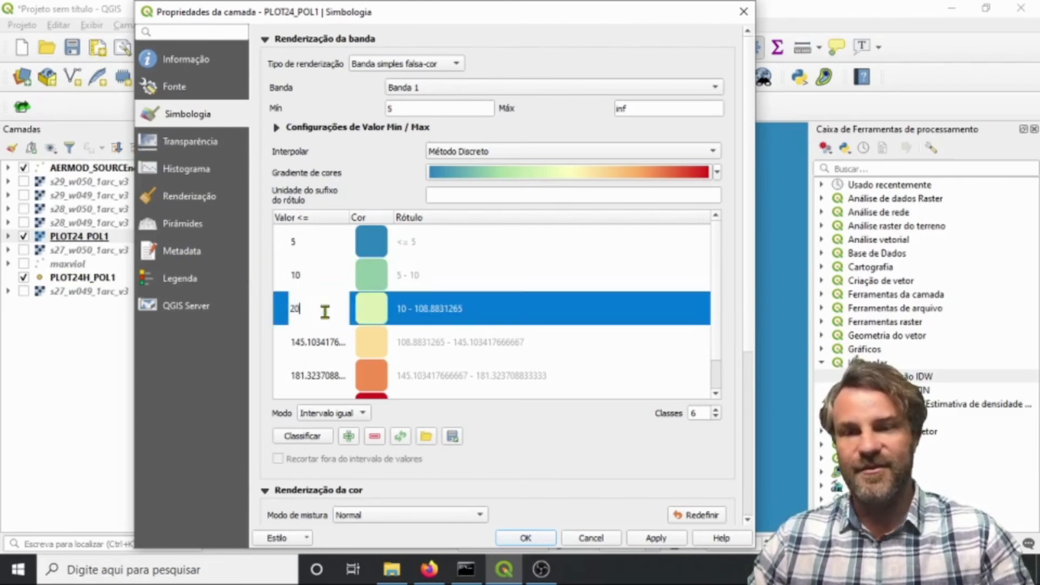
Set the upper limits of the PLOT24_POL1 raster's last three classes to 30, 40 and 50.
{"action": "double_click", "coordinate": [317, 344]}
{"action": "type", "text": "30"}
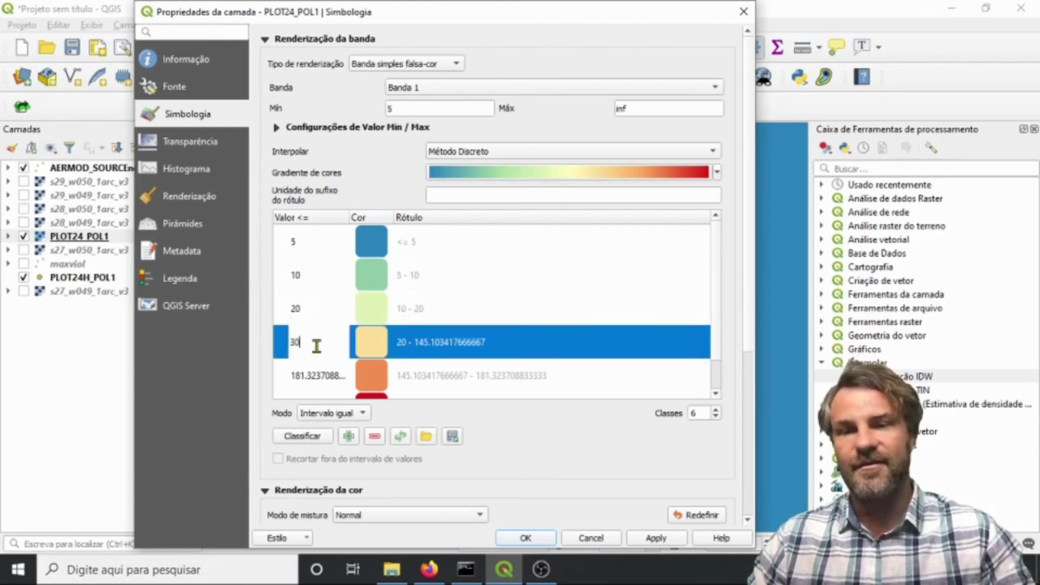
{"action": "double_click", "coordinate": [320, 368]}
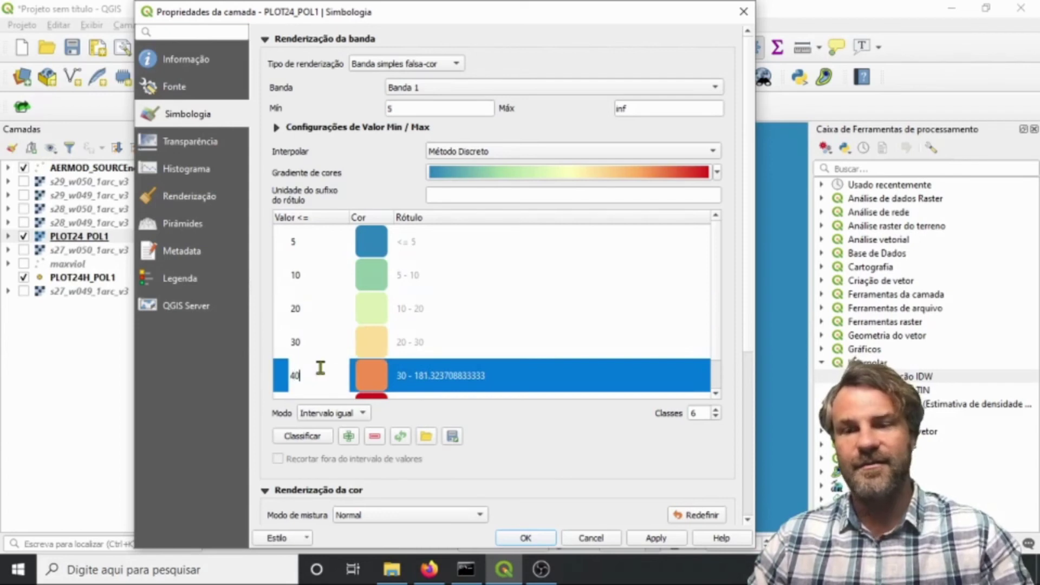
{"action": "type", "text": "40"}
{"action": "left_click", "coordinate": [424, 334]}
{"action": "scroll", "coordinate": [424, 339], "scroll_direction": "down", "scroll_amount": 2}
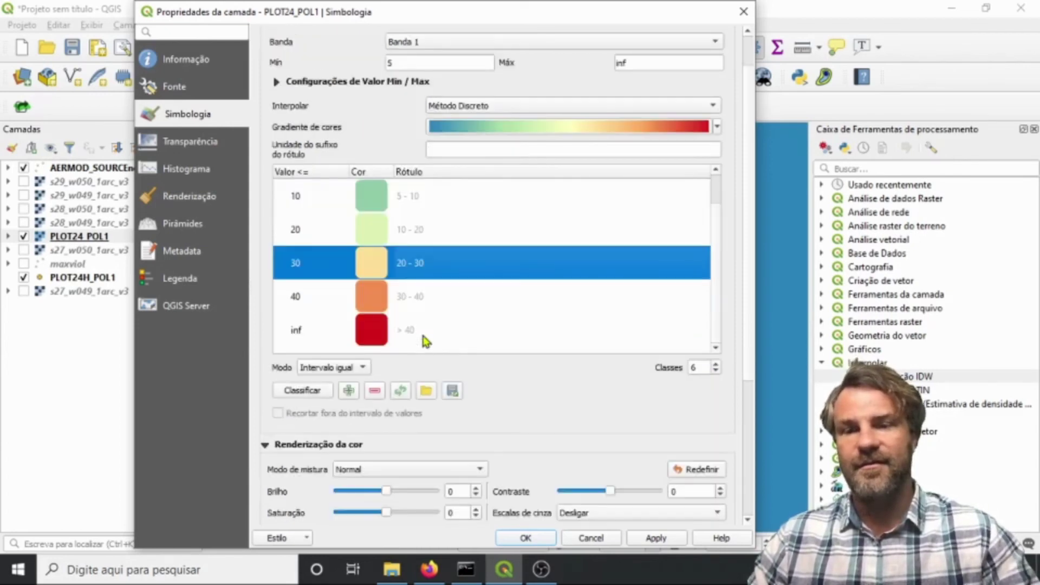
{"action": "double_click", "coordinate": [301, 340]}
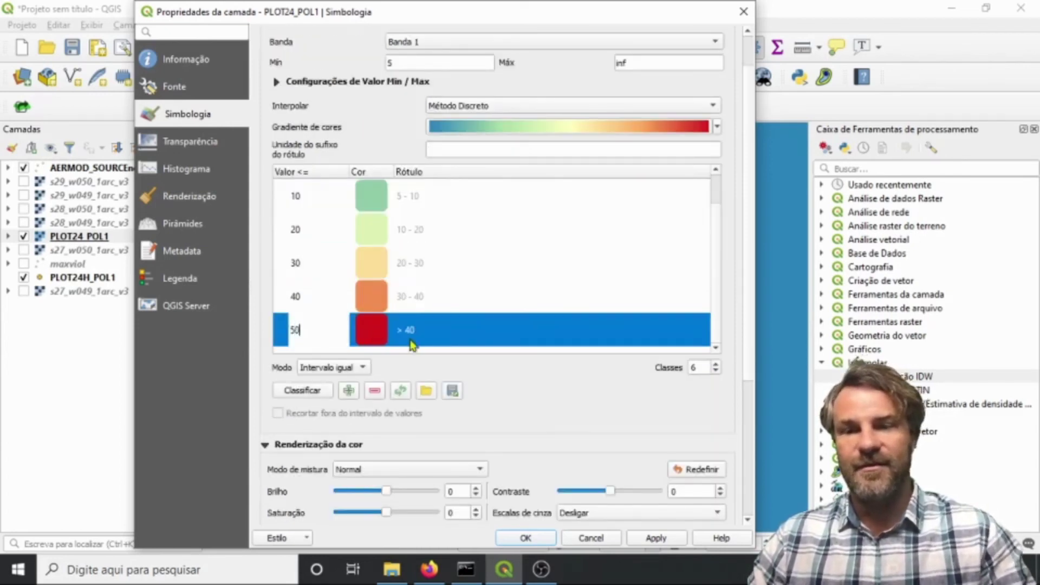
{"action": "left_click", "coordinate": [576, 271]}
{"action": "left_click", "coordinate": [297, 334]}
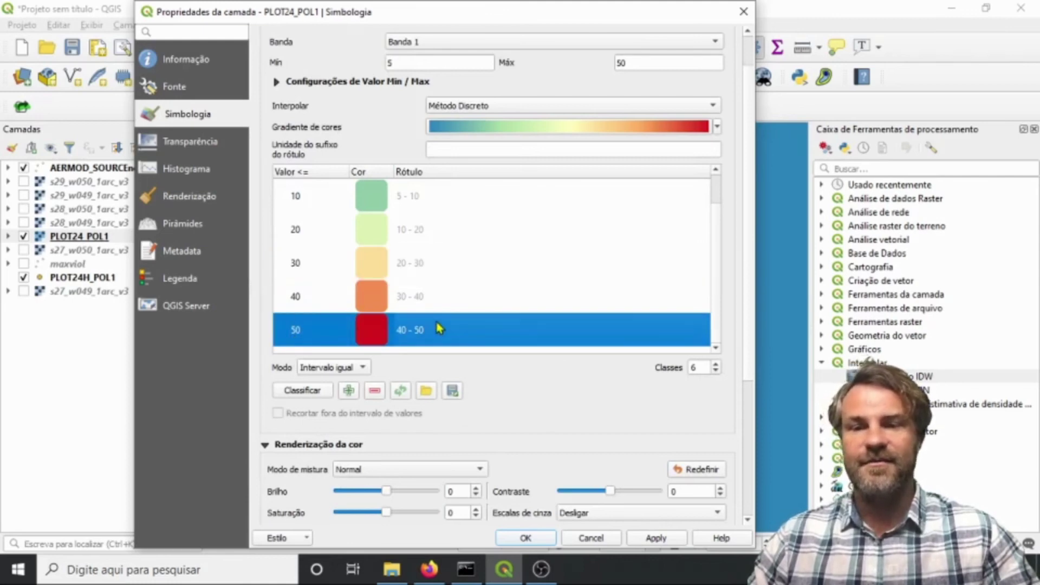
{"action": "scroll", "coordinate": [452, 342], "scroll_direction": "down", "scroll_amount": 1}
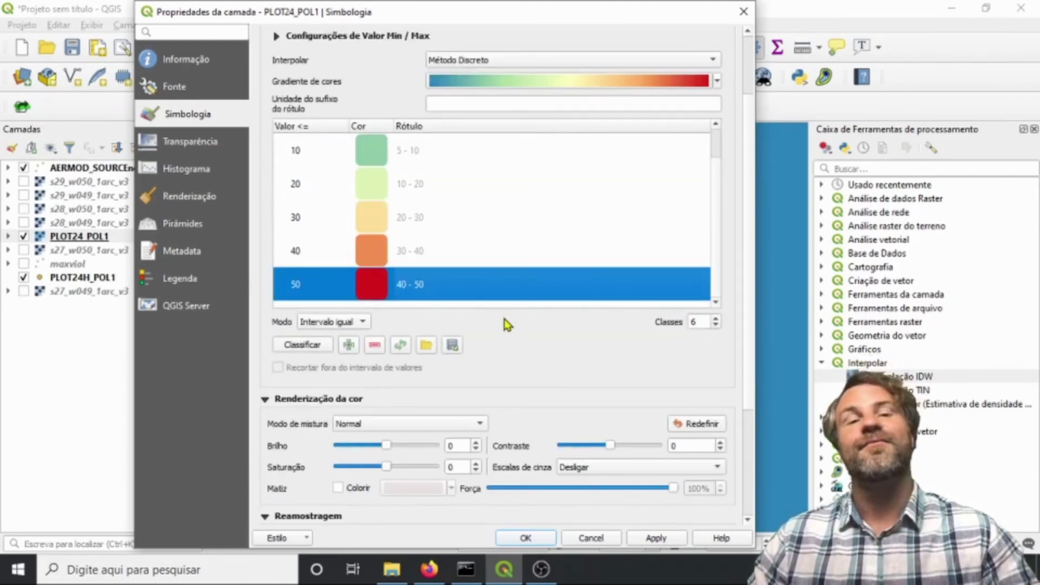
Apply the custom class limits to the map and shift the layer properties dialog to check the raster.
{"action": "left_click", "coordinate": [675, 540]}
{"action": "left_click_drag", "start_coordinate": [643, 19], "coordinate": [659, 4]}
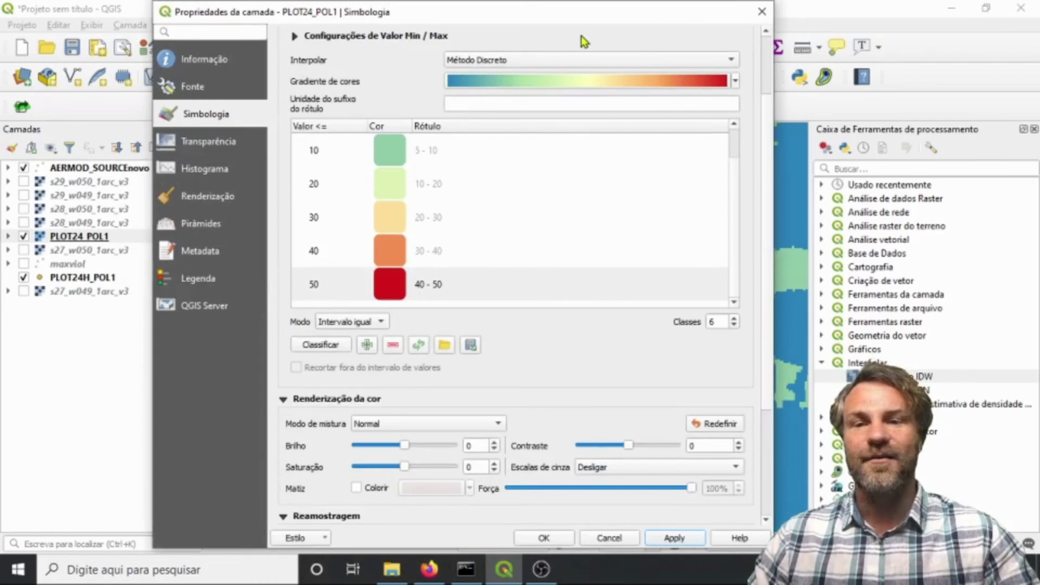
{"action": "left_click_drag", "start_coordinate": [574, 12], "coordinate": [524, 71]}
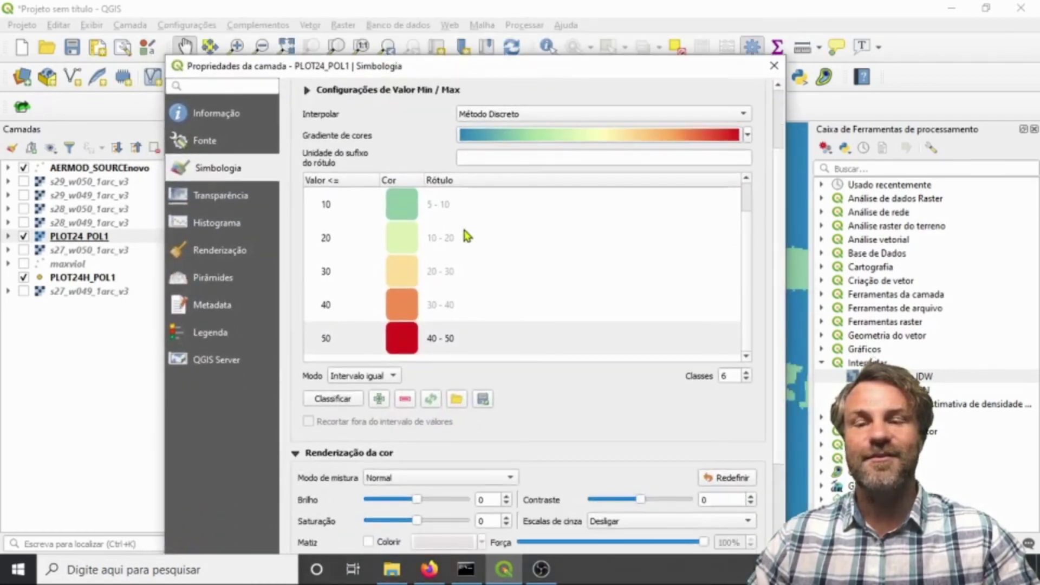
Change the upper limit of the orange fifth class to 50.
{"action": "left_click", "coordinate": [425, 343]}
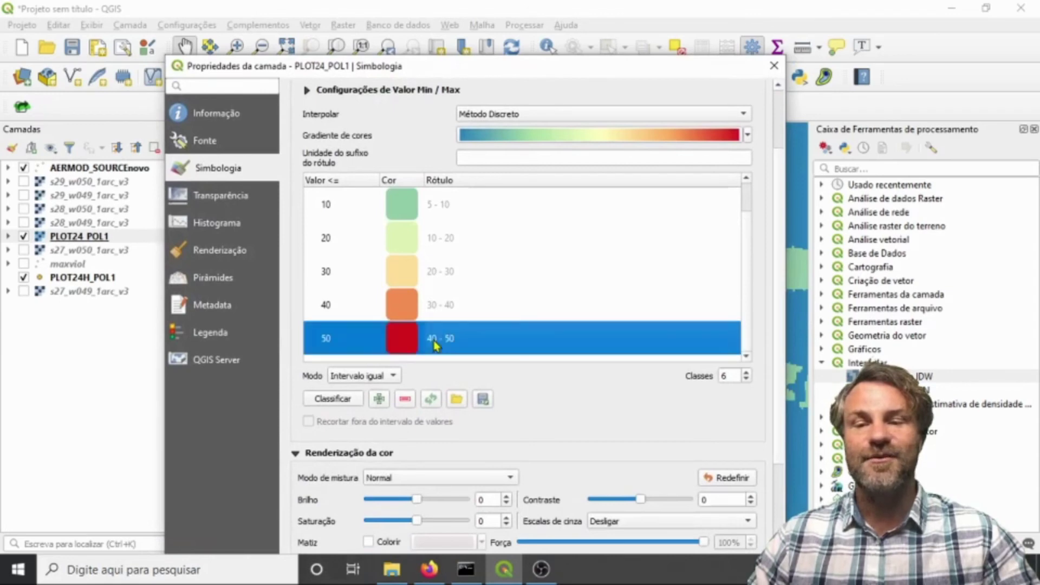
{"action": "double_click", "coordinate": [336, 339]}
{"action": "scroll", "coordinate": [311, 239], "scroll_direction": "down", "scroll_amount": 3}
{"action": "double_click", "coordinate": [308, 141]}
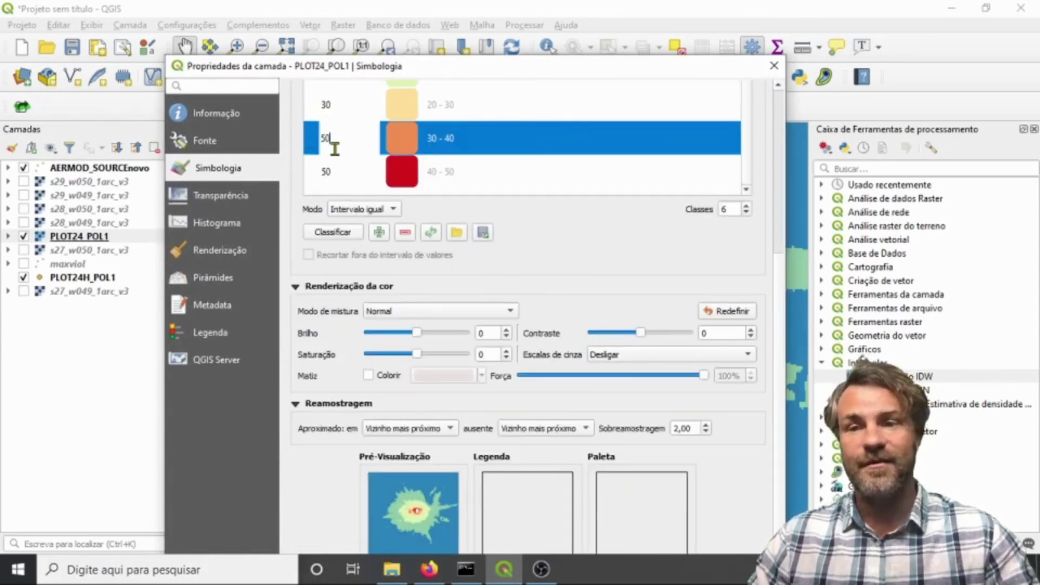
{"action": "type", "text": "50"}
Change the upper limit of the red highest class to 200.
{"action": "left_click", "coordinate": [344, 172]}
{"action": "double_click", "coordinate": [344, 171]}
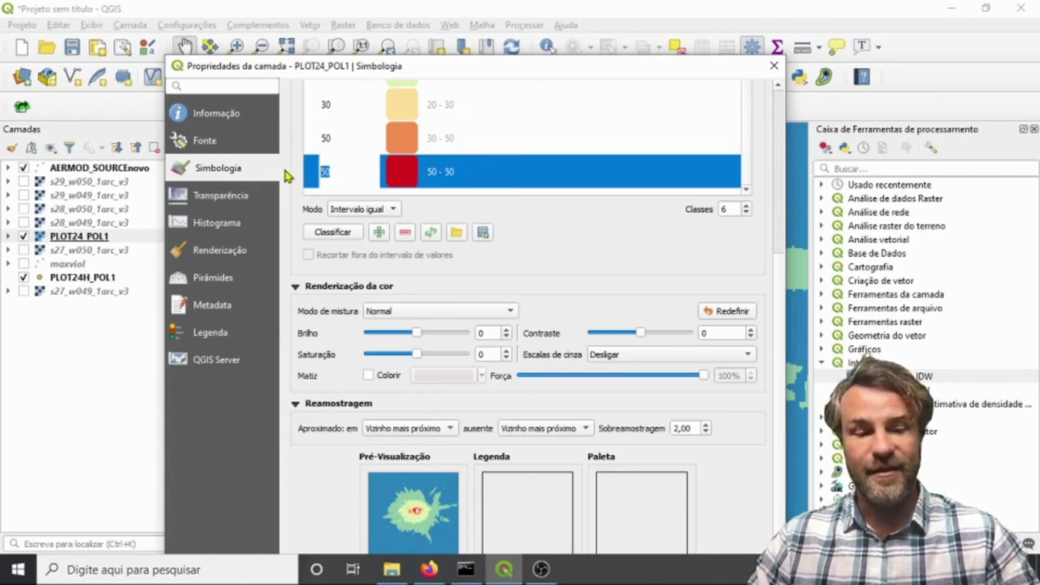
{"action": "type", "text": "05"}
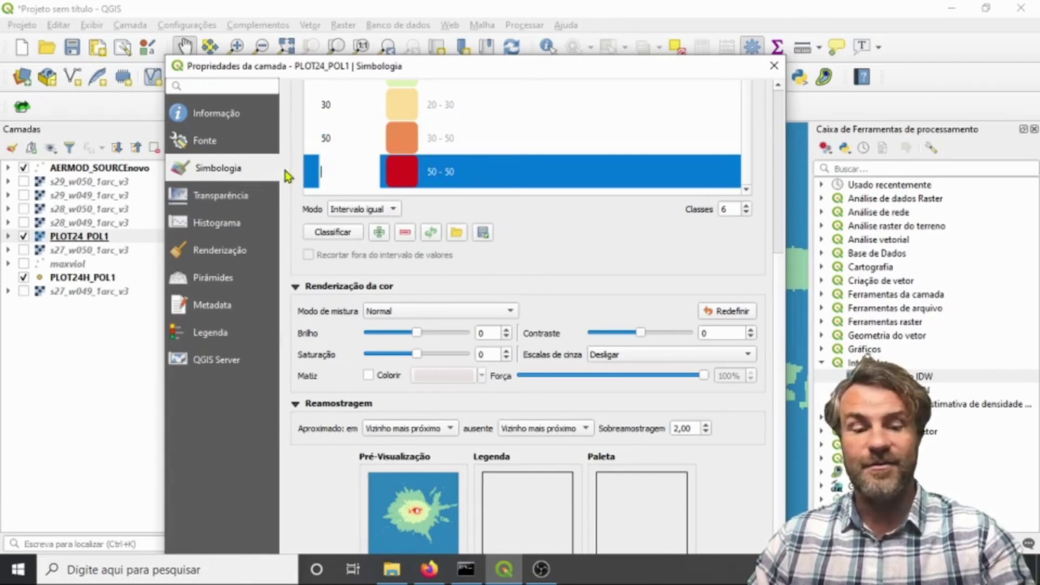
{"action": "type", "text": "3200"}
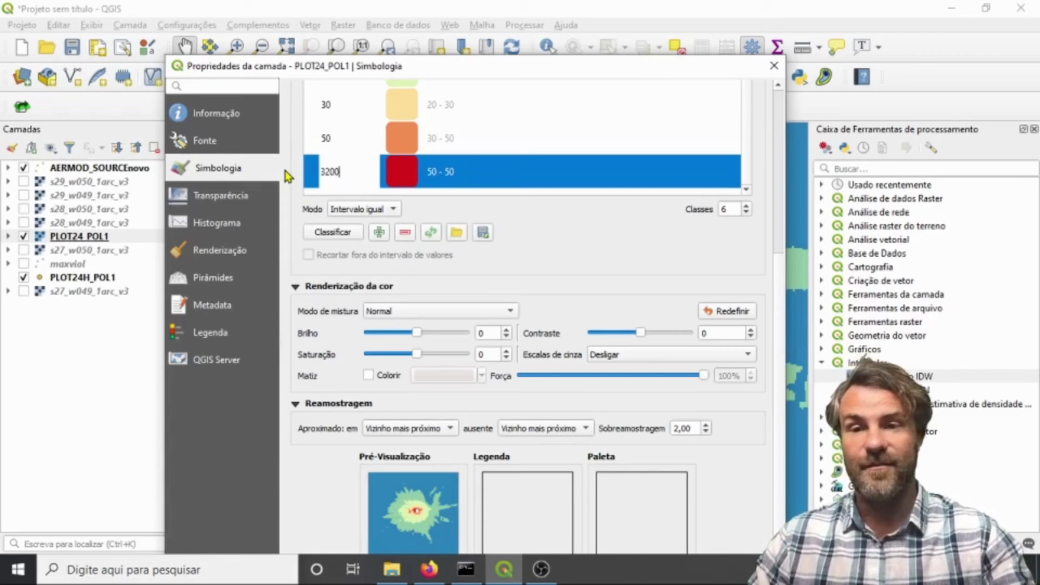
{"action": "key", "text": "BackSpace"}
{"action": "key", "text": "BackSpace"}
{"action": "key", "text": "BackSpace"}
{"action": "key", "text": "BackSpace"}
{"action": "type", "text": "20"}
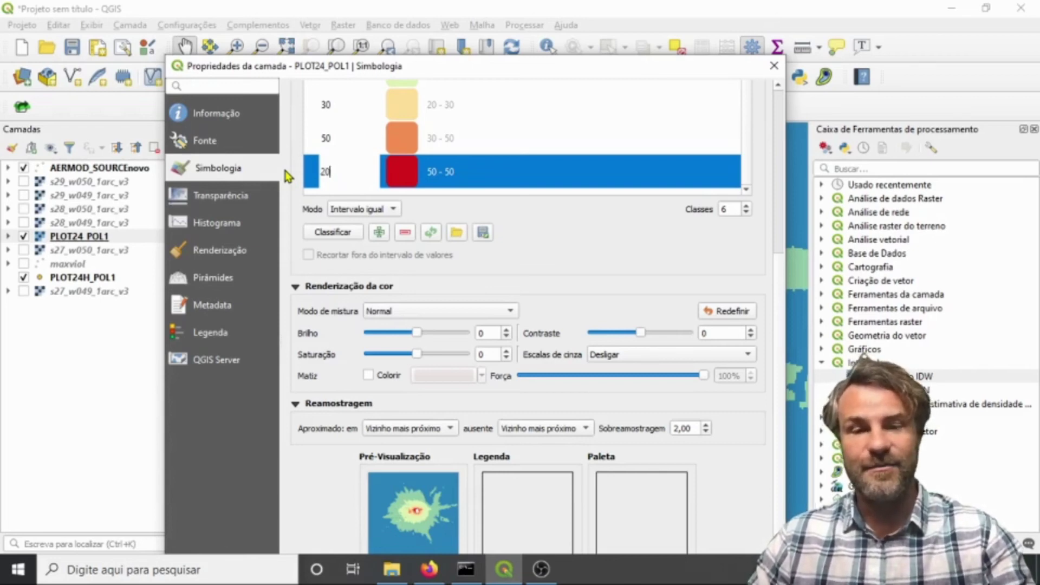
{"action": "type", "text": "0"}
{"action": "key", "text": "Return"}
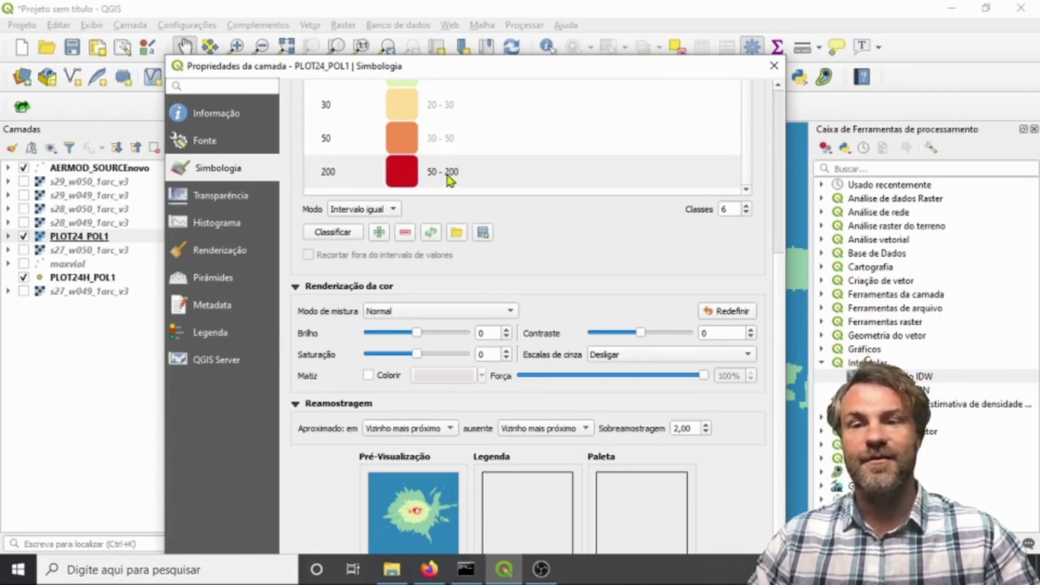
Reposition the layer properties dialog and apply the revised class limits to the PLOT24_POL1 raster.
{"action": "left_click_drag", "start_coordinate": [534, 73], "coordinate": [518, 32]}
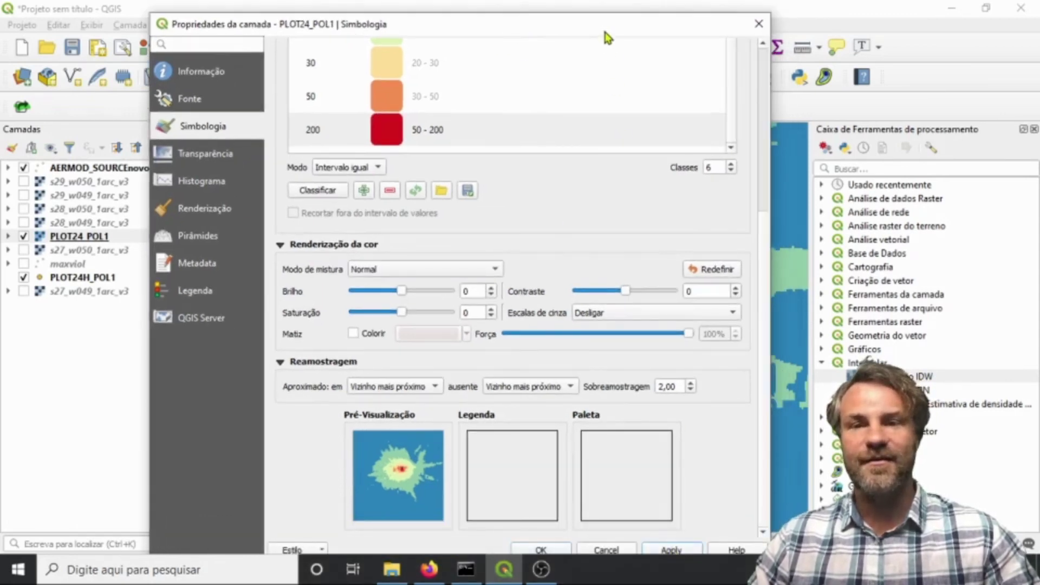
{"action": "left_click_drag", "start_coordinate": [606, 32], "coordinate": [670, 7]}
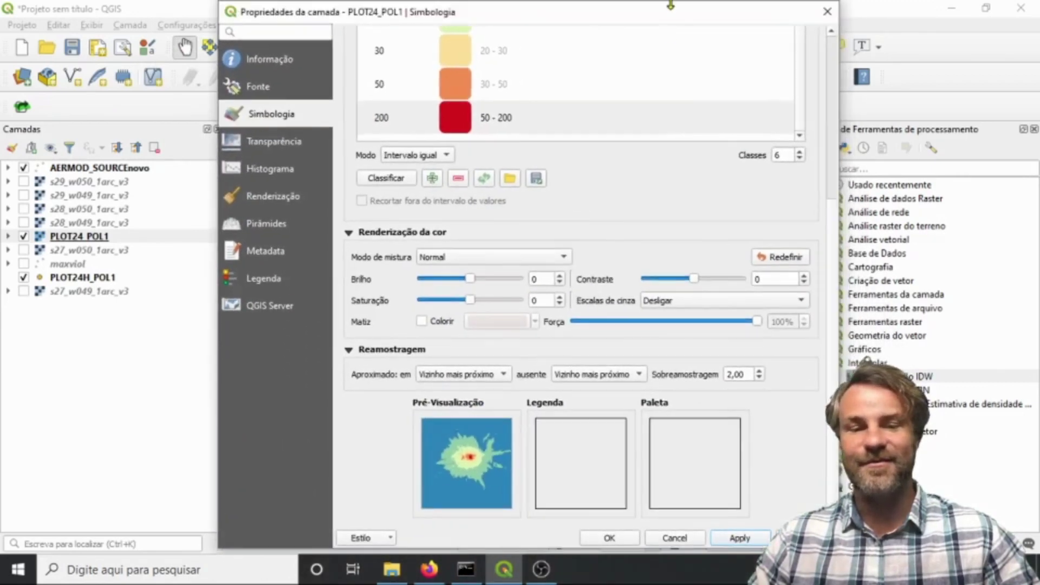
{"action": "left_click", "coordinate": [753, 538]}
Make the blue color of the lowest class (<= 5) fully transparent.
{"action": "left_click", "coordinate": [761, 106]}
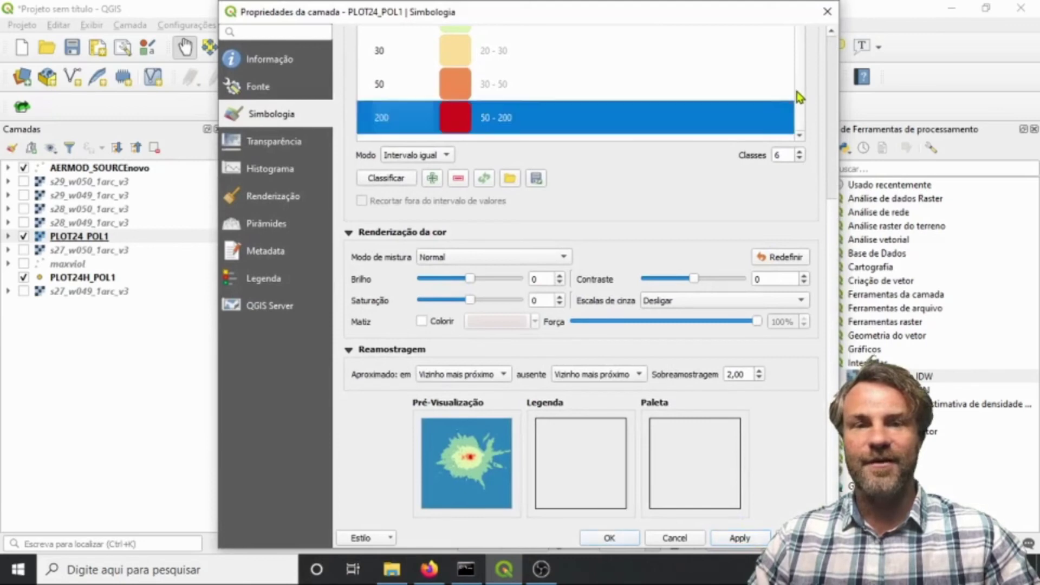
{"action": "scroll", "coordinate": [795, 95], "scroll_direction": "up", "scroll_amount": 1}
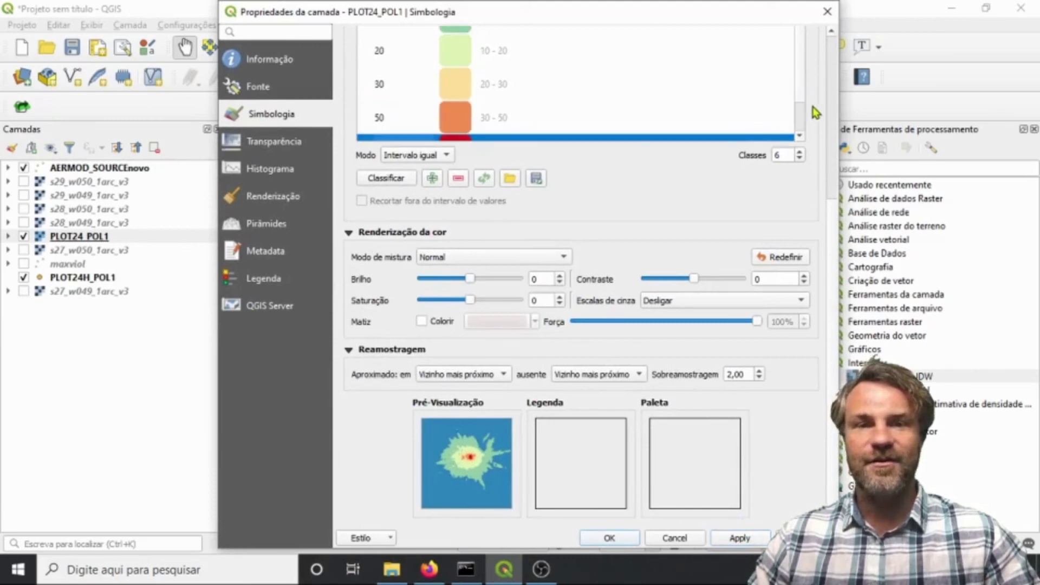
{"action": "scroll", "coordinate": [834, 217], "scroll_direction": "up", "scroll_amount": 5}
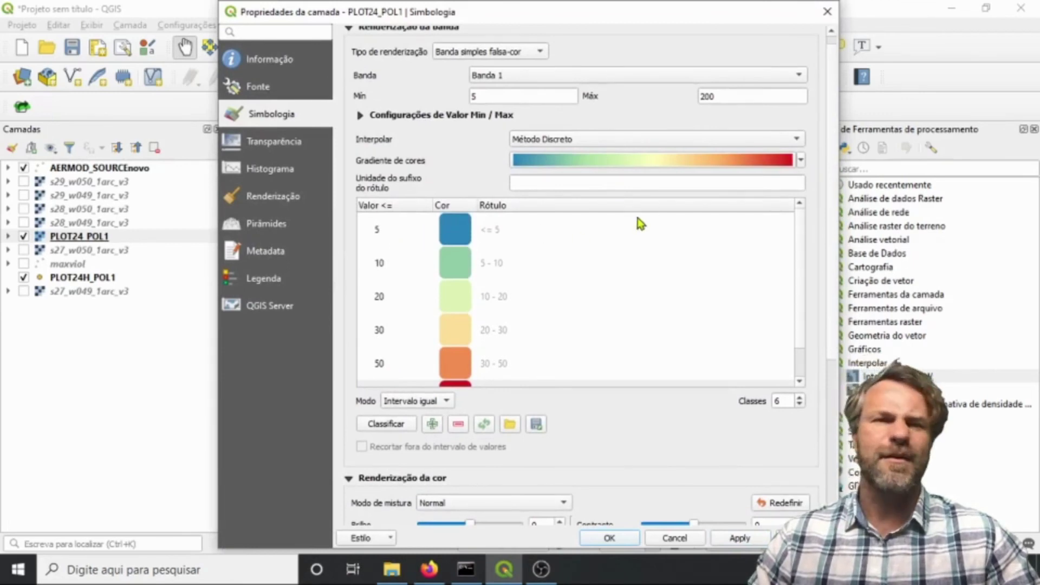
{"action": "double_click", "coordinate": [455, 234]}
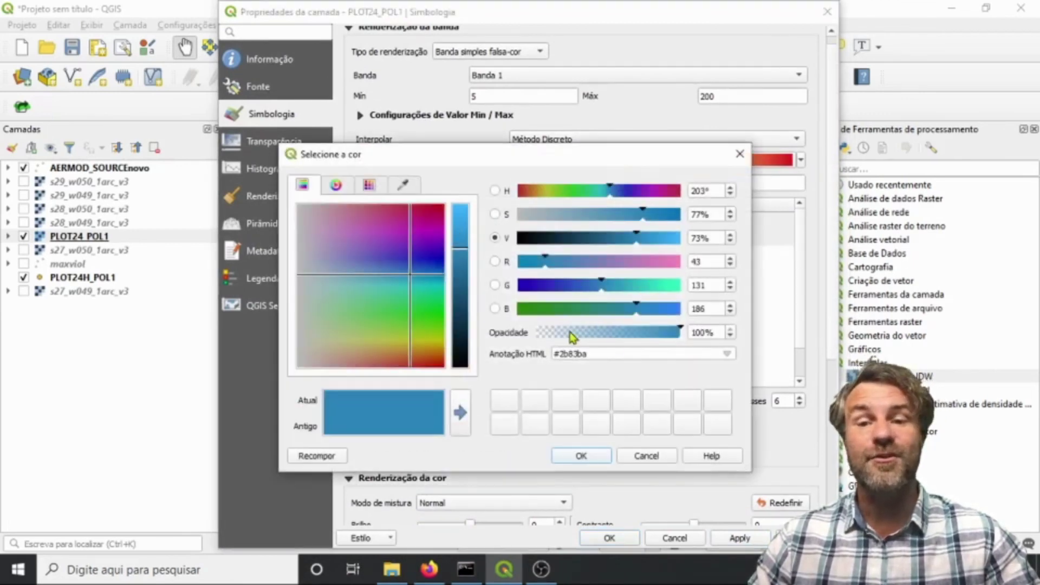
{"action": "left_click_drag", "start_coordinate": [684, 334], "coordinate": [539, 333]}
{"action": "left_click", "coordinate": [576, 456]}
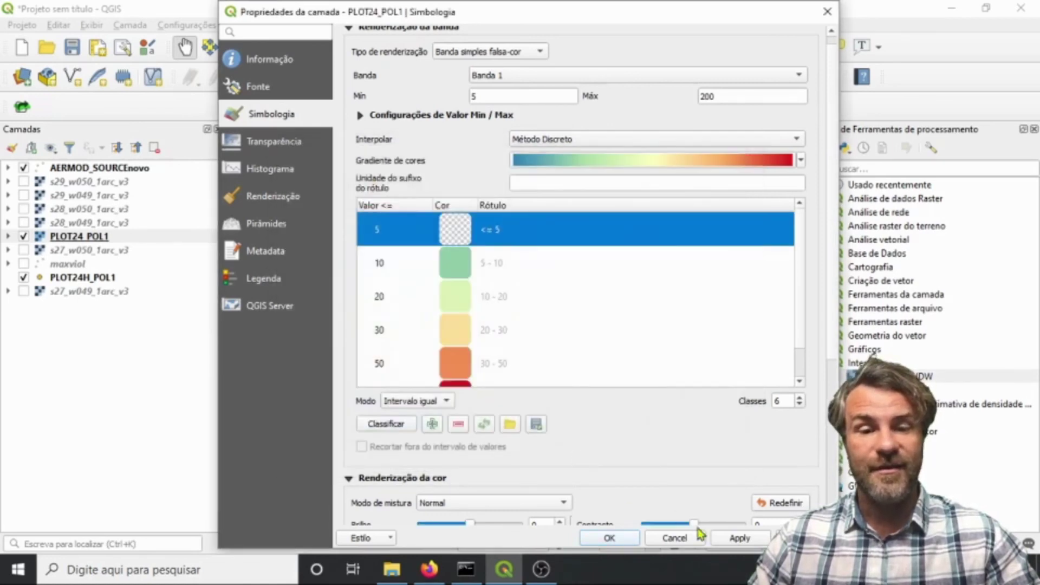
Apply the transparent lowest class to the PLOT24_POL1 raster and hide the PLOT24H_POL1 point layer.
{"action": "left_click", "coordinate": [739, 539]}
{"action": "left_click", "coordinate": [609, 538]}
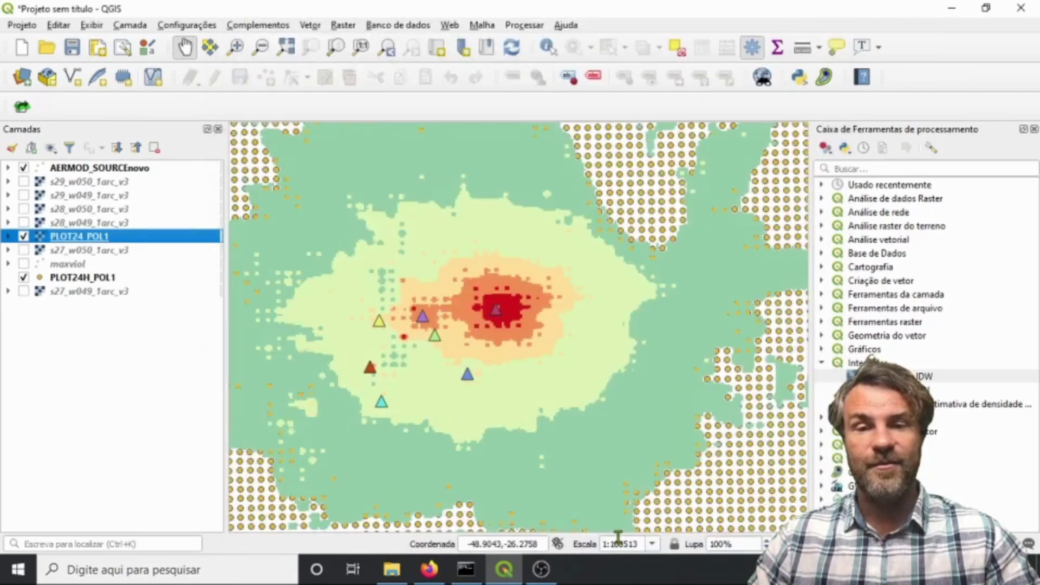
{"action": "scroll", "coordinate": [581, 390], "scroll_direction": "down", "scroll_amount": 1}
{"action": "scroll", "coordinate": [582, 390], "scroll_direction": "up", "scroll_amount": 1}
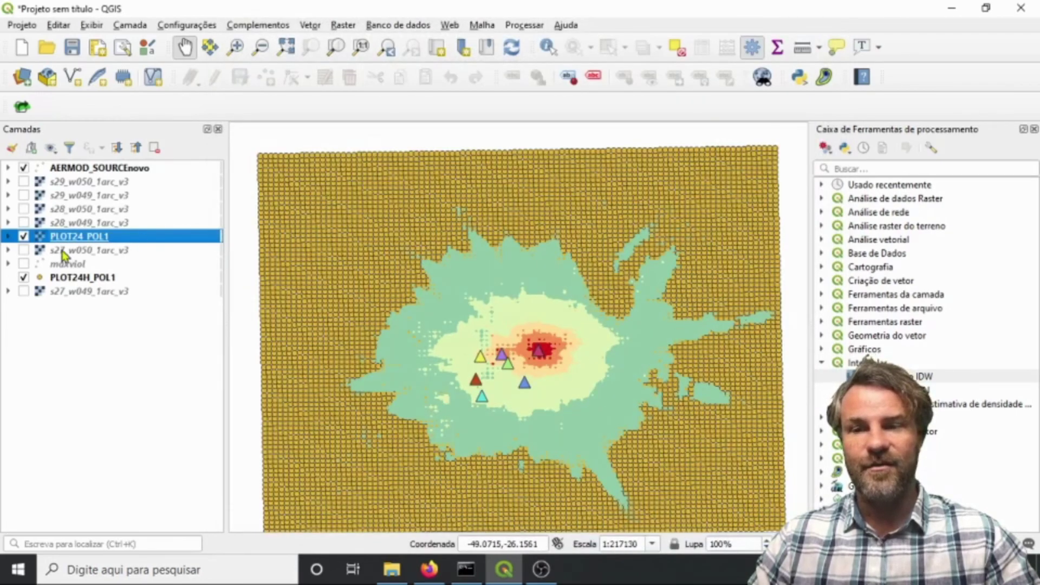
{"action": "left_click", "coordinate": [24, 278]}
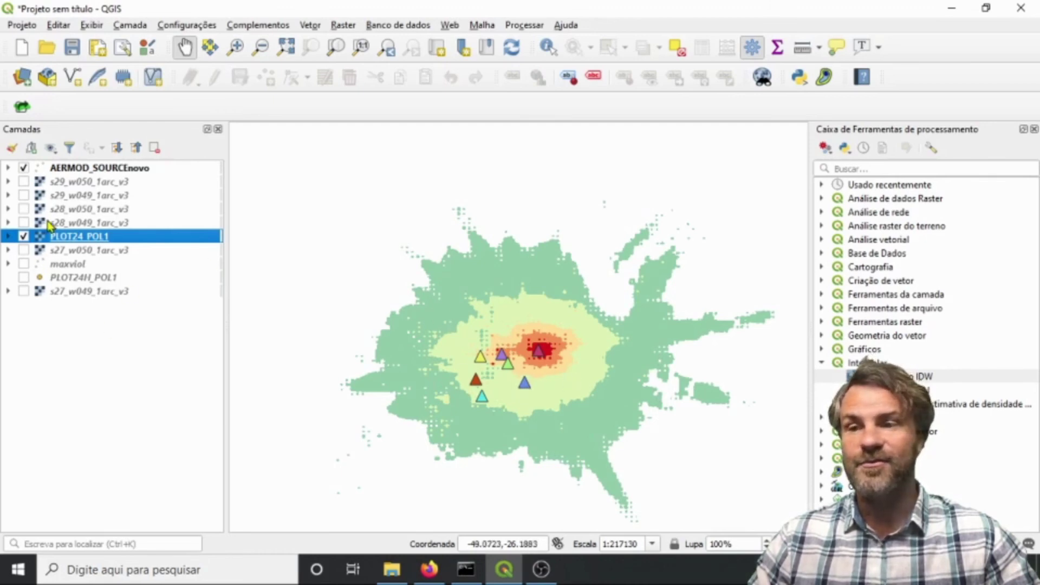
Reduce the triangle marker size of the AERMOD_SOURCEnovo layer to 4.0 millimetres.
{"action": "double_click", "coordinate": [66, 169]}
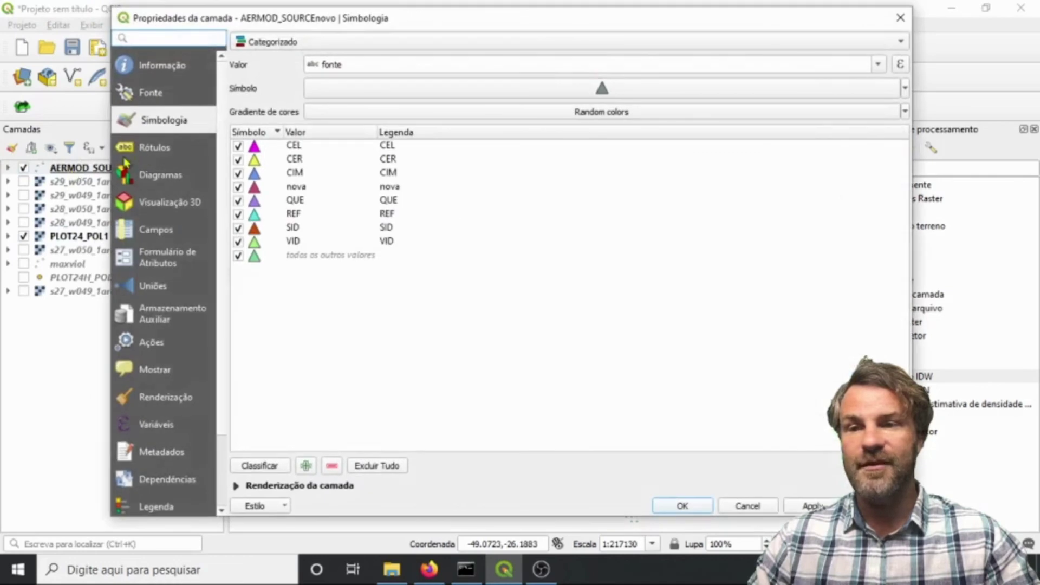
{"action": "left_click", "coordinate": [620, 90]}
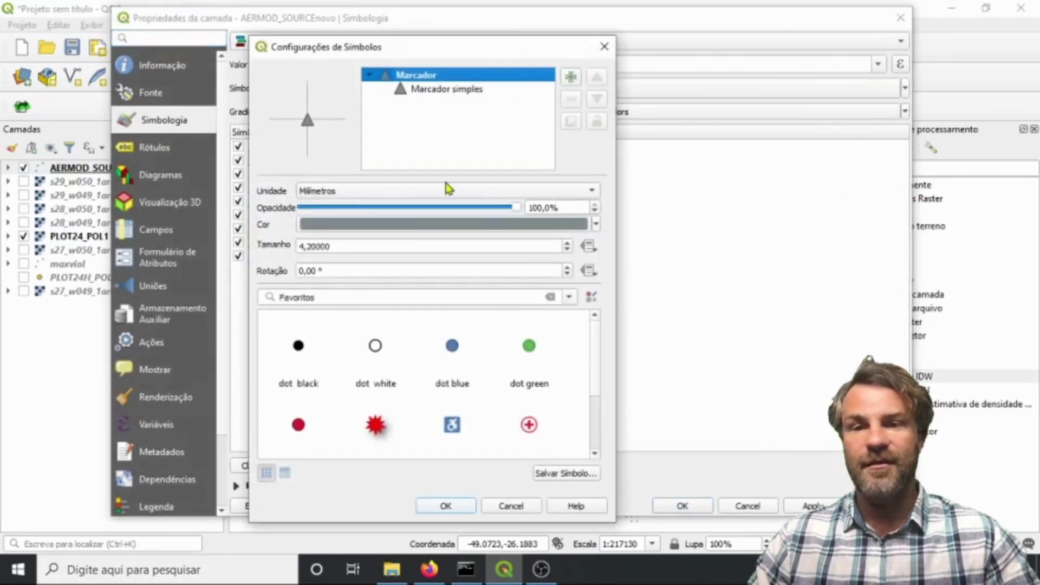
{"action": "left_click", "coordinate": [568, 251]}
{"action": "left_click", "coordinate": [567, 251]}
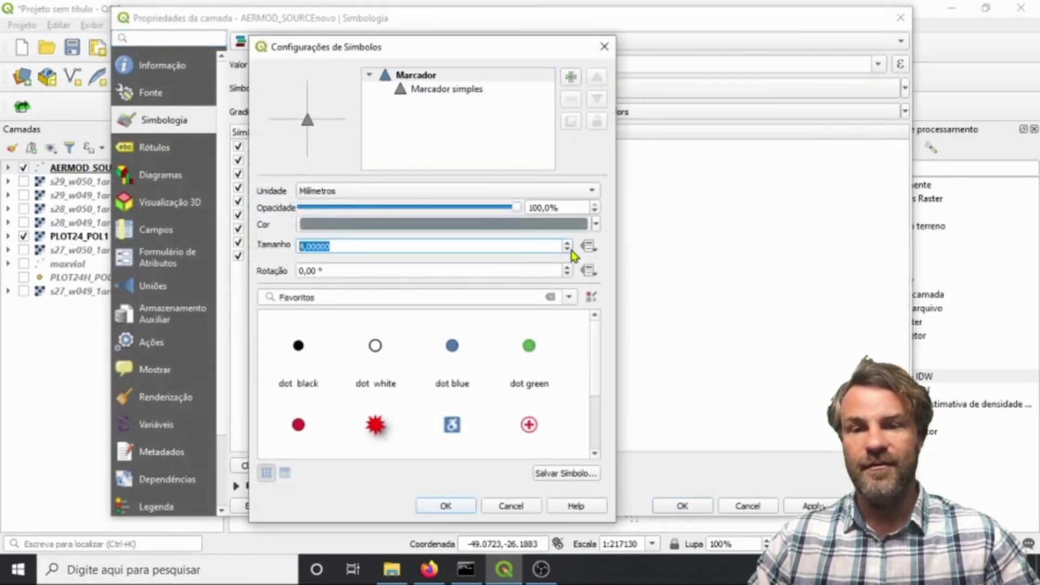
{"action": "left_click", "coordinate": [469, 509]}
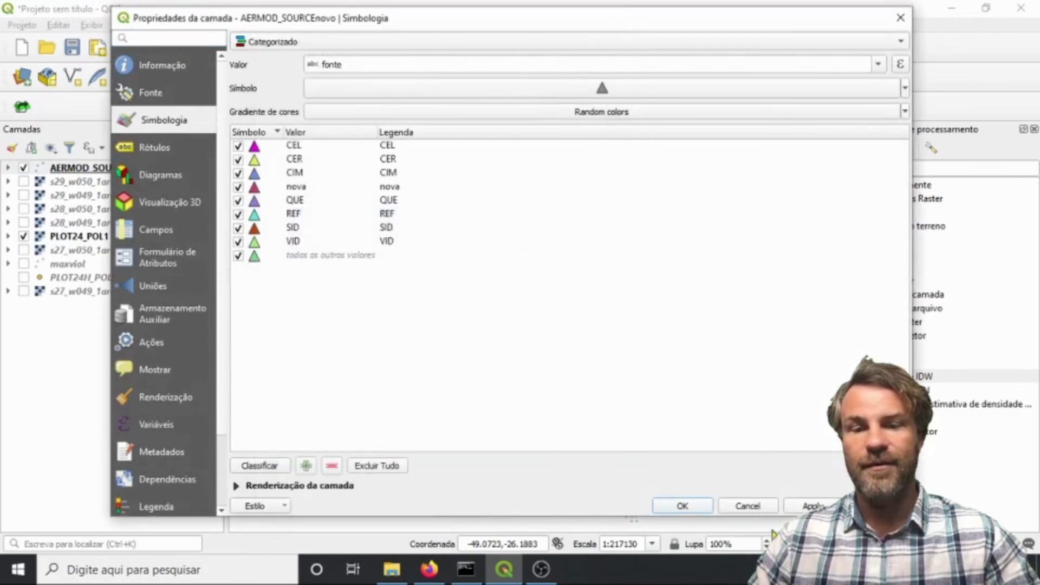
{"action": "left_click", "coordinate": [681, 507]}
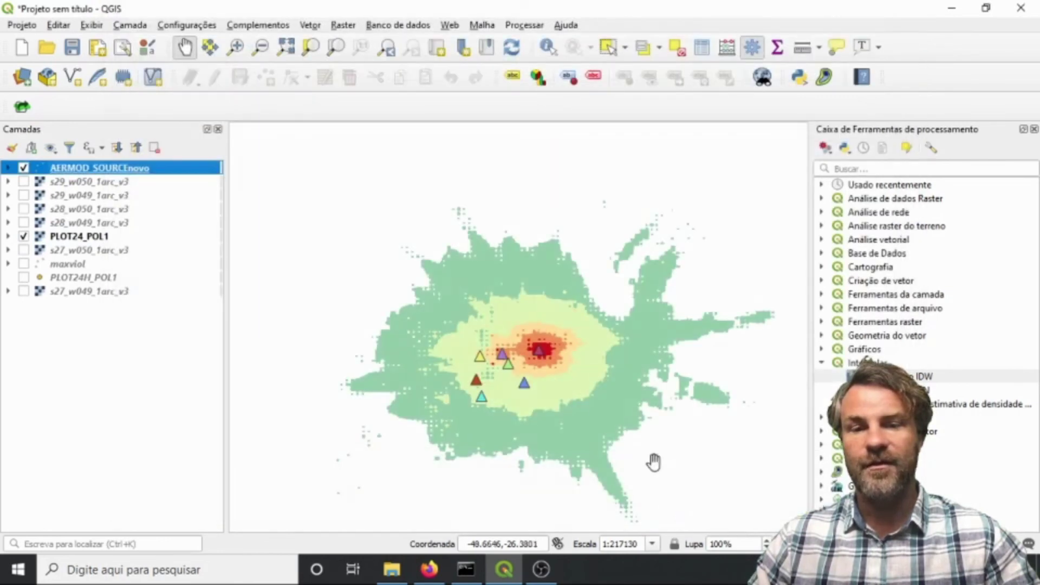
Move the maxviol layer above PLOT24_POL1 to view it over the raster, leaving maxviol and PLOT24H_POL1 hidden.
{"action": "left_click_drag", "start_coordinate": [525, 390], "coordinate": [449, 333]}
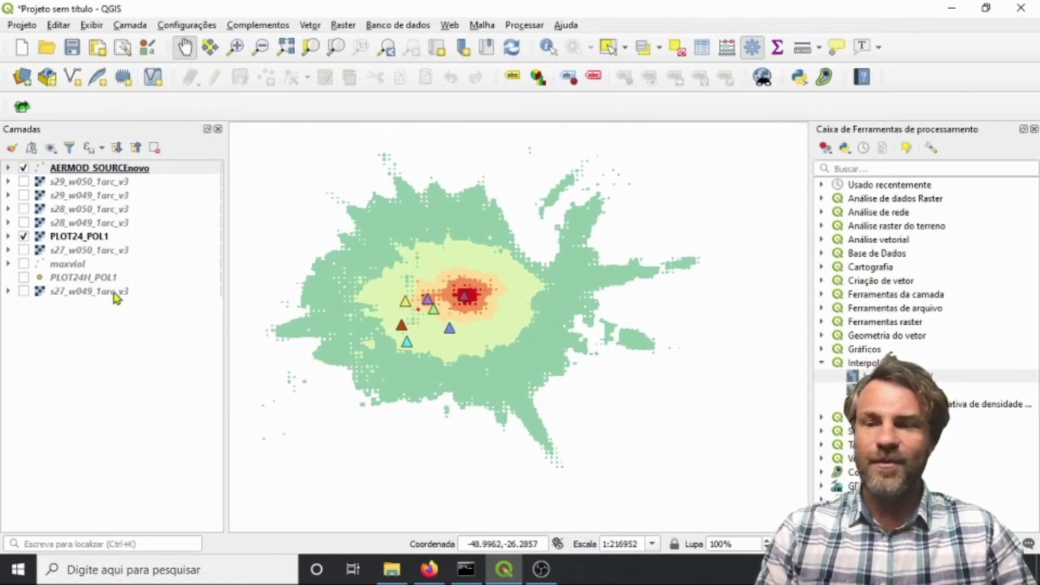
{"action": "left_click", "coordinate": [24, 278]}
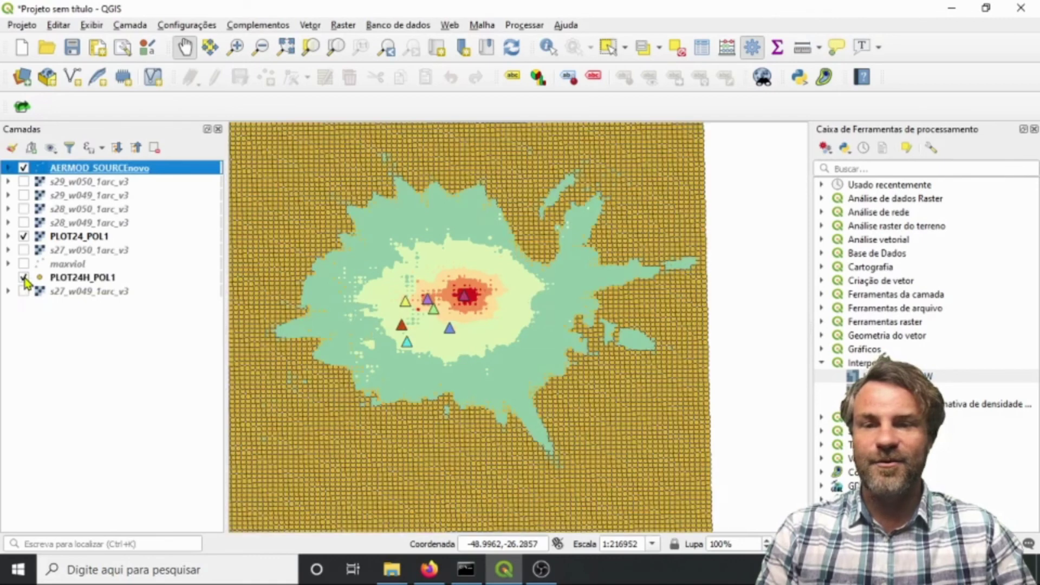
{"action": "left_click", "coordinate": [24, 278]}
{"action": "left_click", "coordinate": [24, 264]}
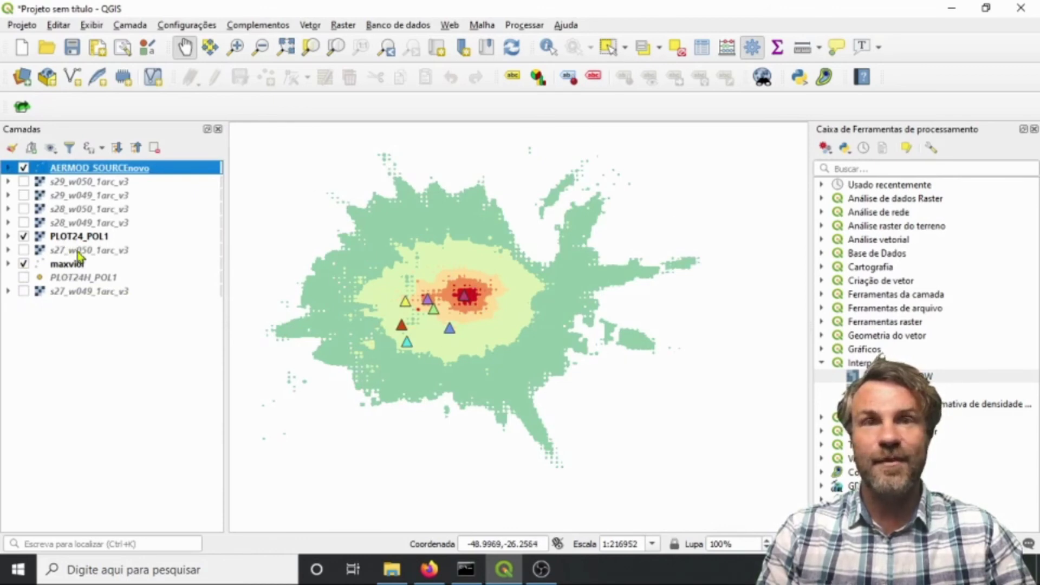
{"action": "left_click_drag", "start_coordinate": [67, 268], "coordinate": [66, 235]}
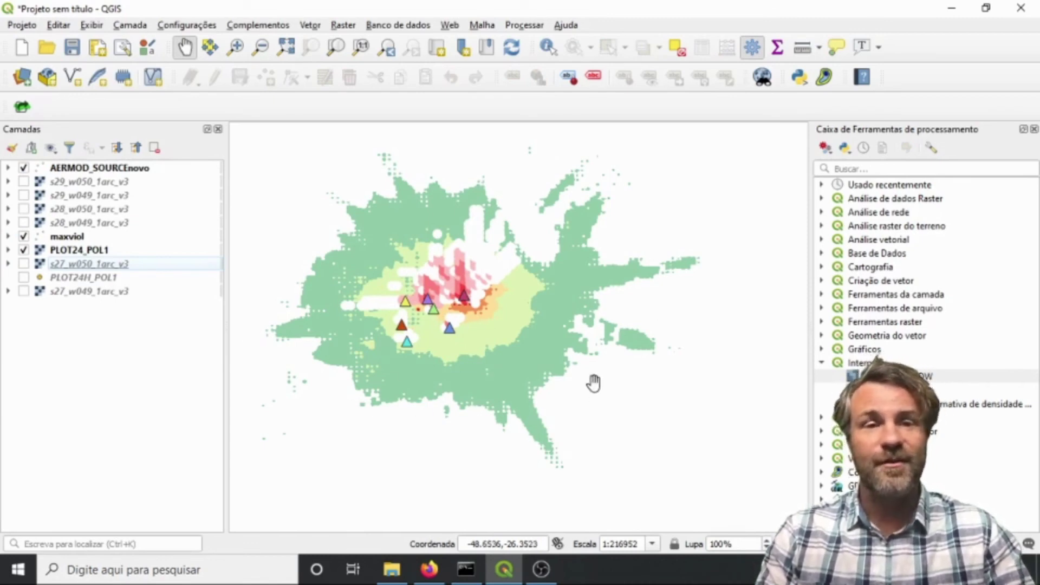
{"action": "left_click_drag", "start_coordinate": [490, 335], "coordinate": [528, 357]}
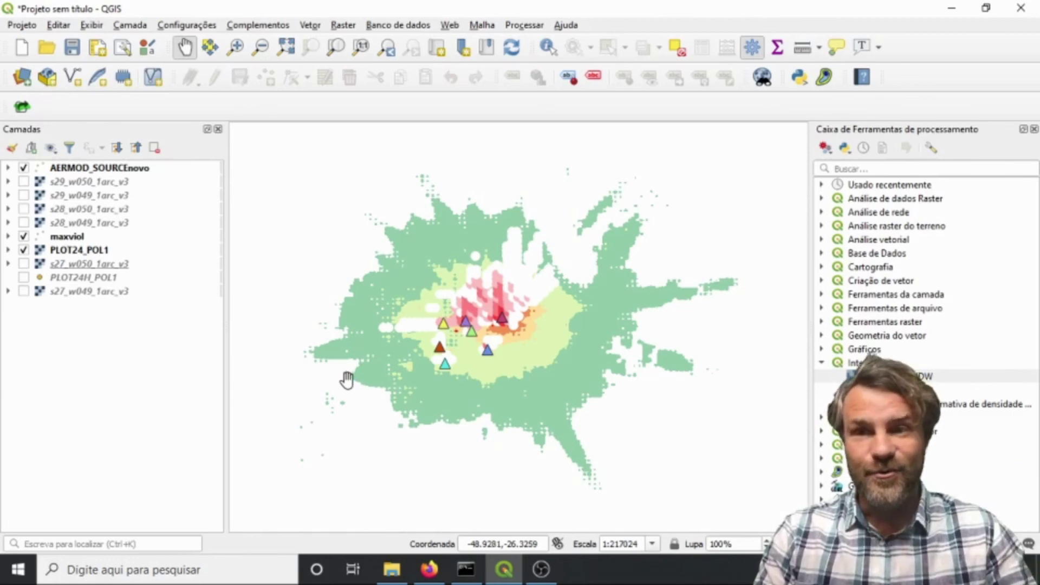
{"action": "left_click", "coordinate": [24, 238]}
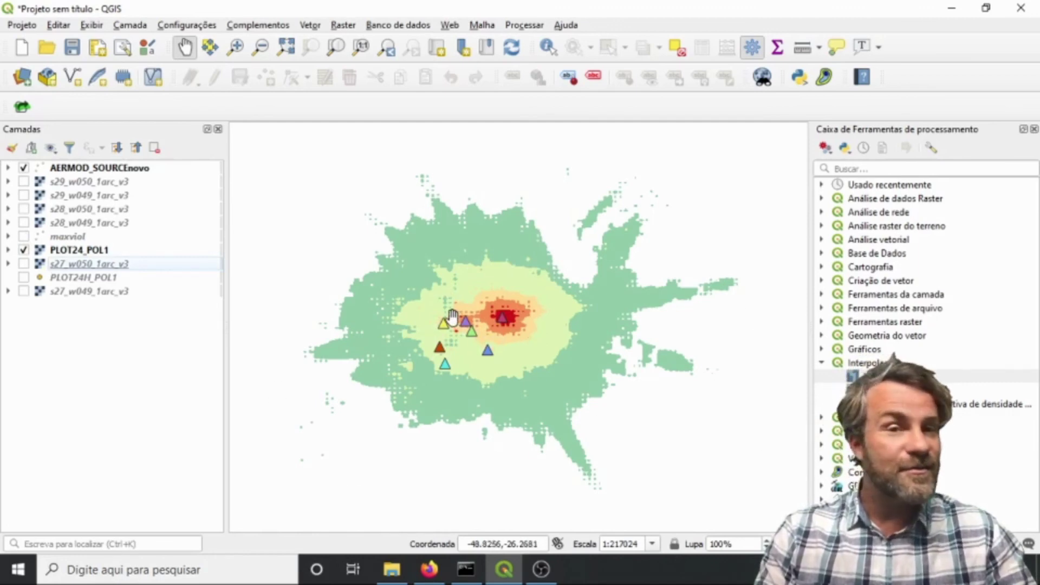
Create a new print layout titled "polatm".
{"action": "left_click", "coordinate": [97, 51]}
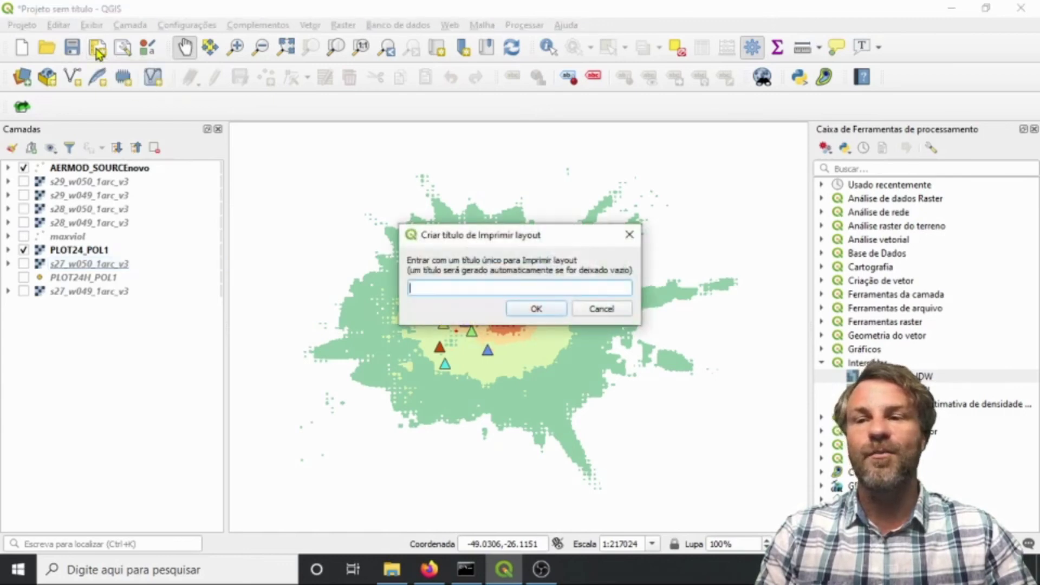
{"action": "type", "text": "polatm"}
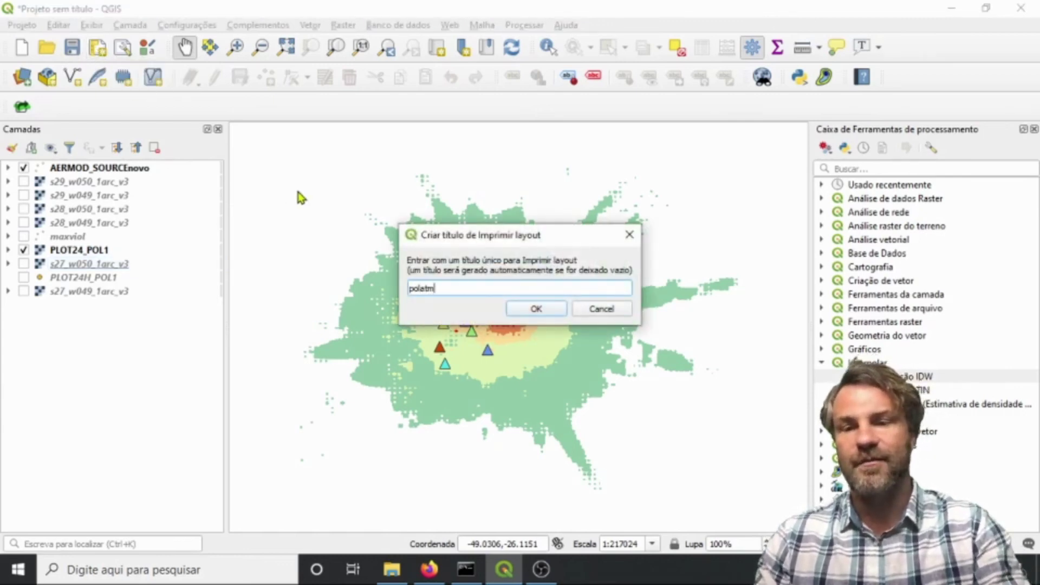
{"action": "key", "text": "Return"}
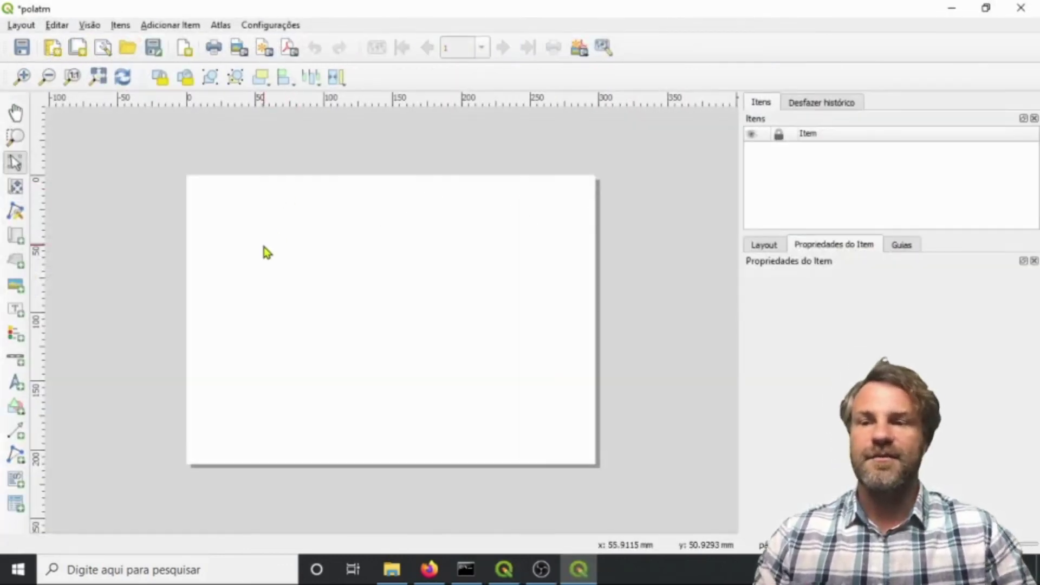
Add a map to the left half of the layout page, nearly full page height, with small margins.
{"action": "left_click", "coordinate": [17, 235]}
{"action": "left_click_drag", "start_coordinate": [188, 186], "coordinate": [383, 442]}
{"action": "left_click_drag", "start_coordinate": [342, 370], "coordinate": [353, 377]}
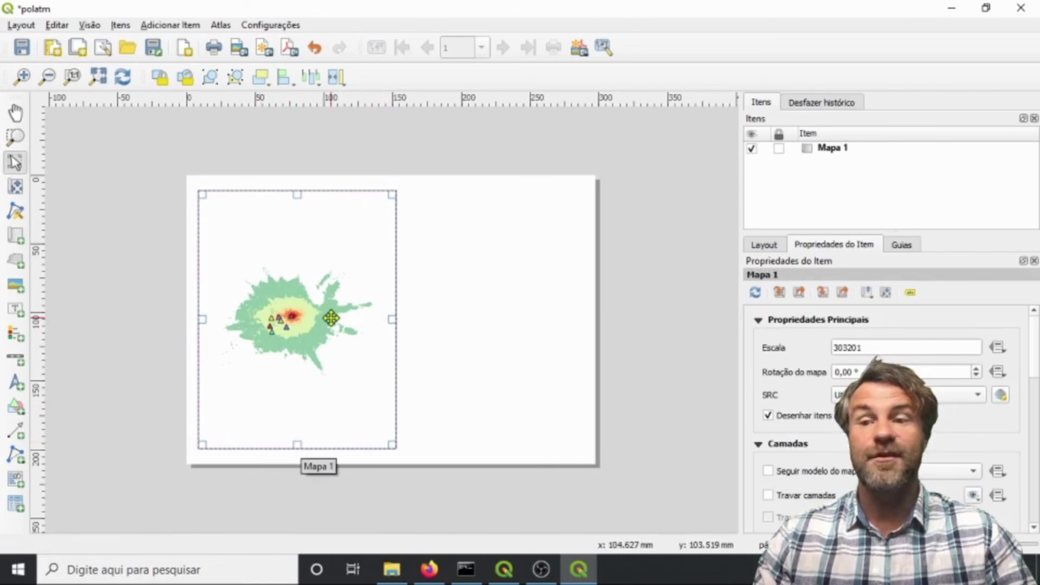
{"action": "left_click", "coordinate": [300, 303]}
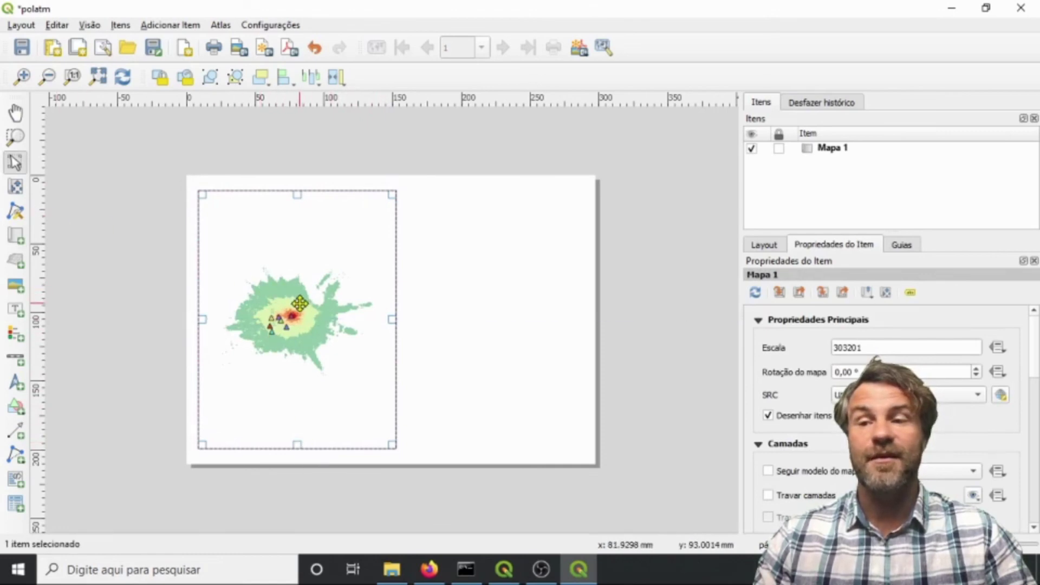
Enlarge the content of Mapa 1 to a scale of about 1:151600 and recentre the plume within its frame.
{"action": "left_click", "coordinate": [16, 188]}
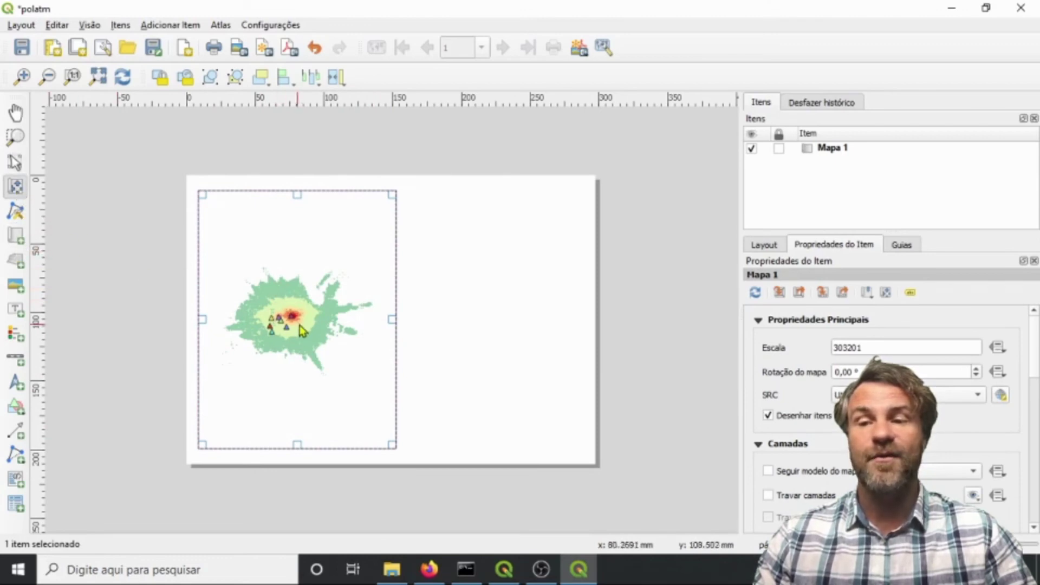
{"action": "scroll", "coordinate": [300, 322], "scroll_direction": "up", "scroll_amount": 1}
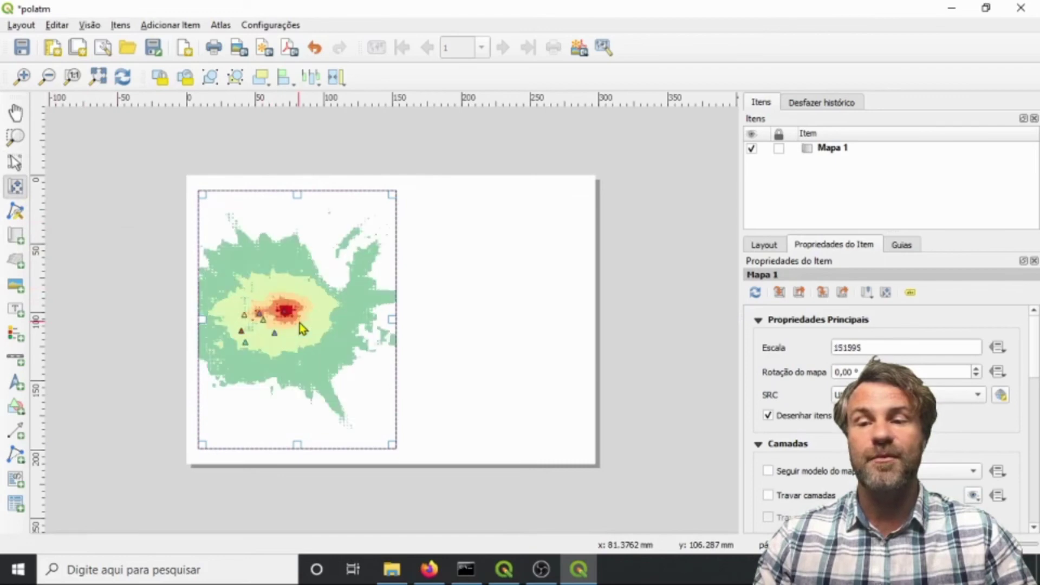
{"action": "scroll", "coordinate": [300, 323], "scroll_direction": "down", "scroll_amount": 1}
{"action": "scroll", "coordinate": [299, 323], "scroll_direction": "up", "scroll_amount": 1}
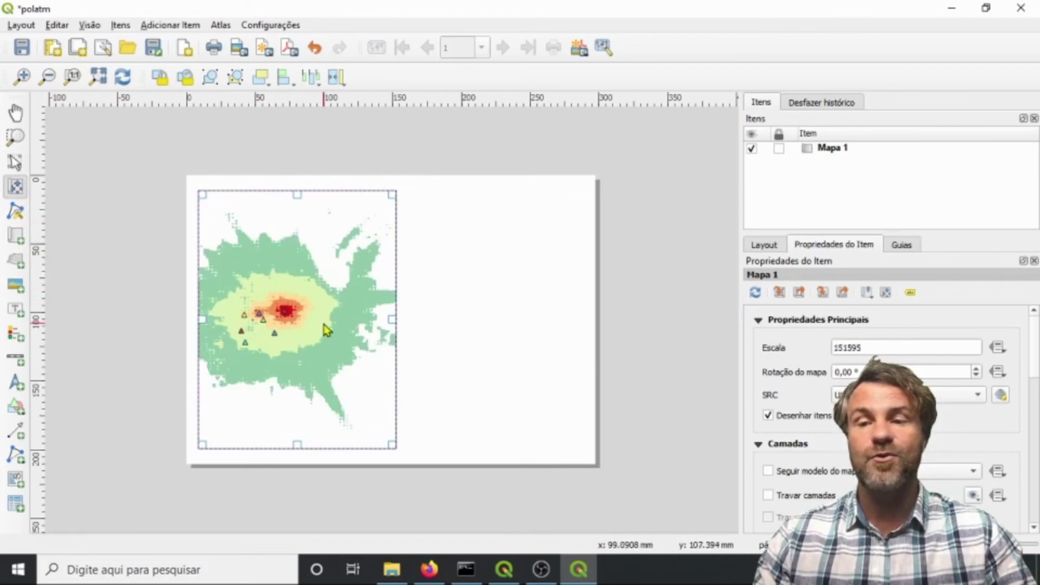
{"action": "left_click_drag", "start_coordinate": [321, 326], "coordinate": [341, 339]}
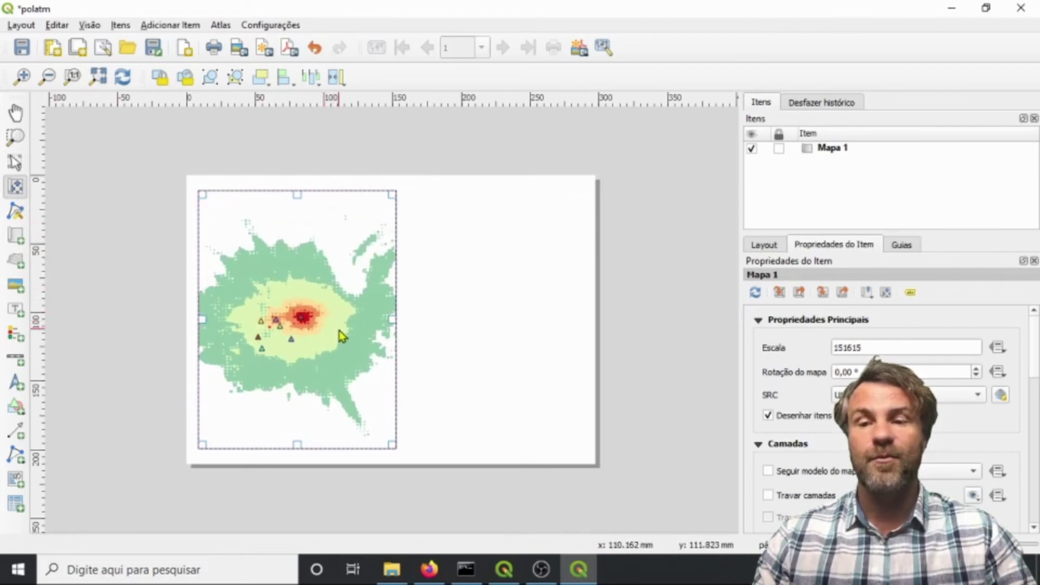
Set the scale of Mapa 1 to 150000 in its main item properties.
{"action": "left_click", "coordinate": [803, 324]}
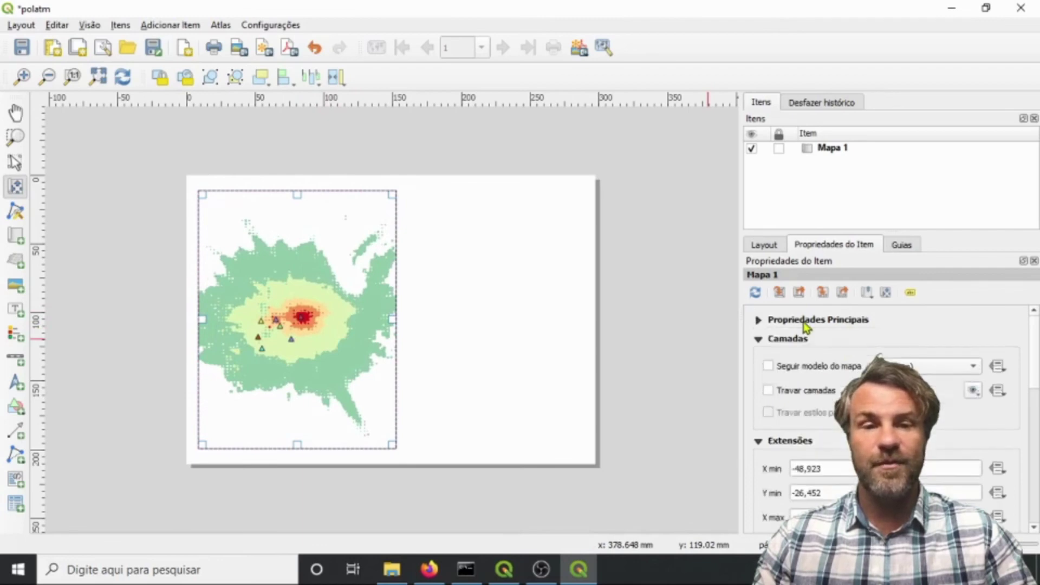
{"action": "left_click", "coordinate": [782, 248]}
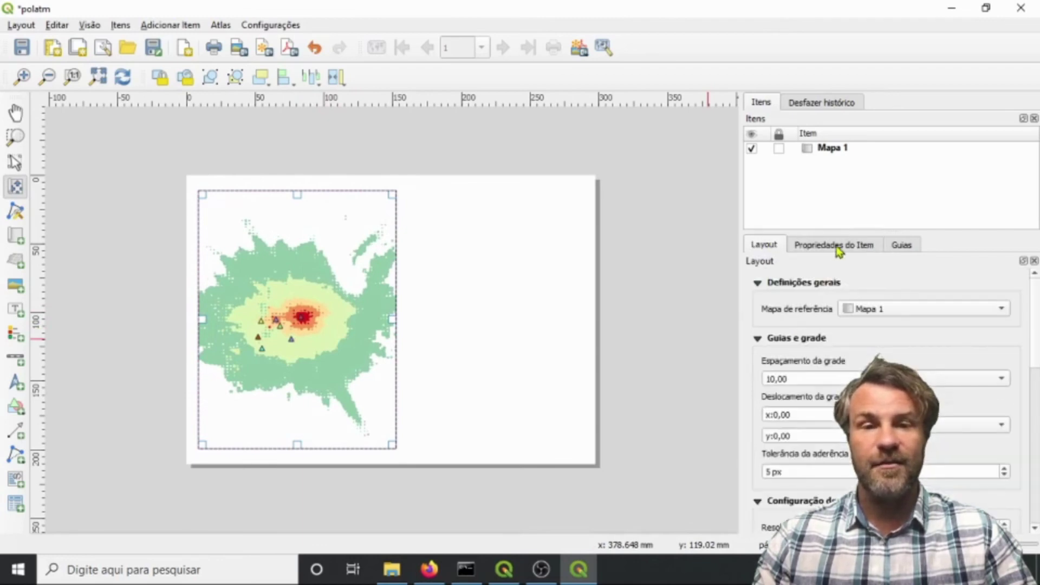
{"action": "left_click", "coordinate": [838, 245]}
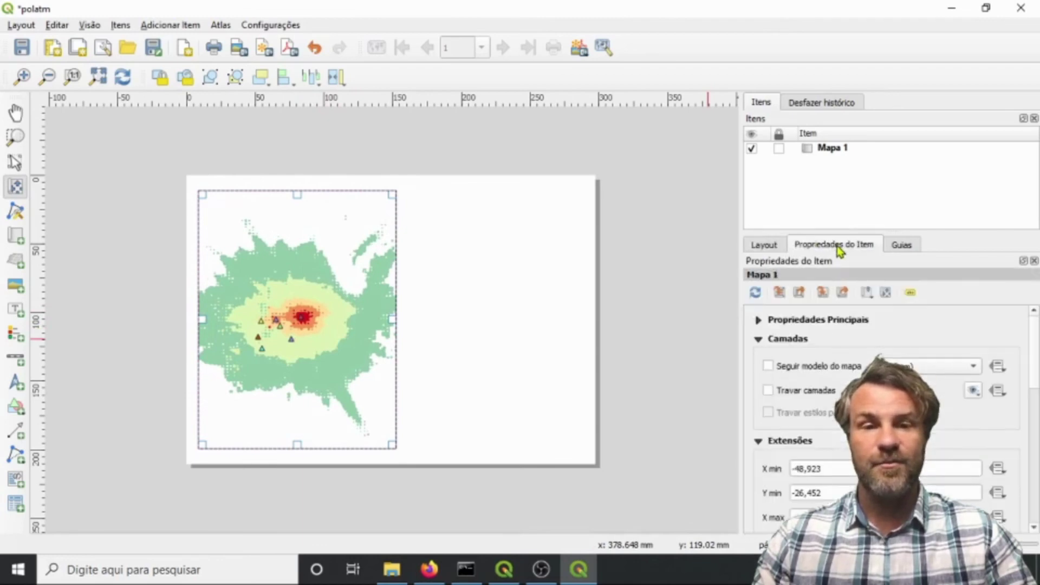
{"action": "left_click", "coordinate": [759, 320]}
{"action": "left_click_drag", "start_coordinate": [877, 349], "coordinate": [850, 346]}
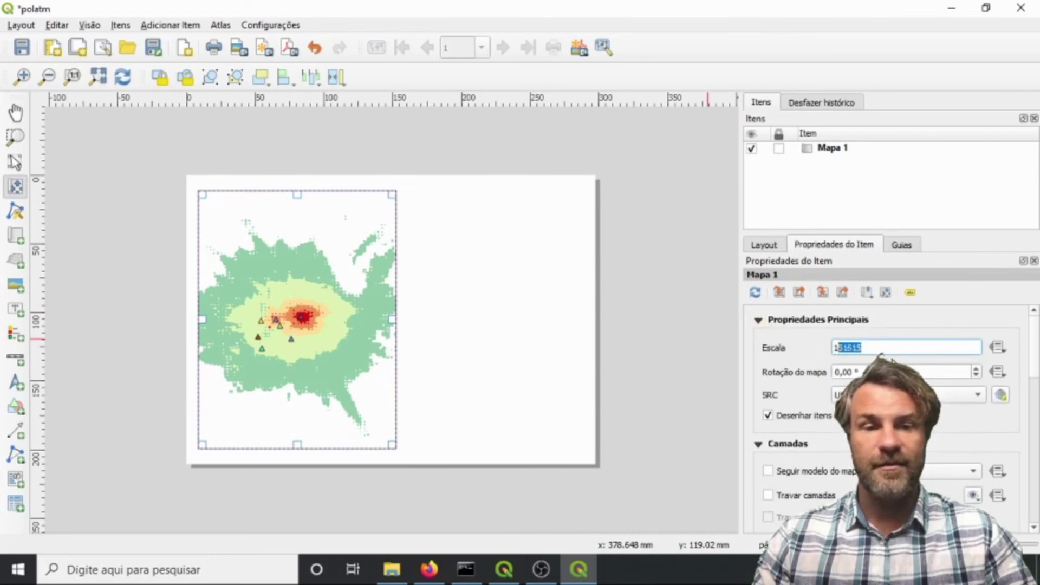
{"action": "left_click", "coordinate": [904, 350]}
{"action": "left_click_drag", "start_coordinate": [859, 350], "coordinate": [959, 355]}
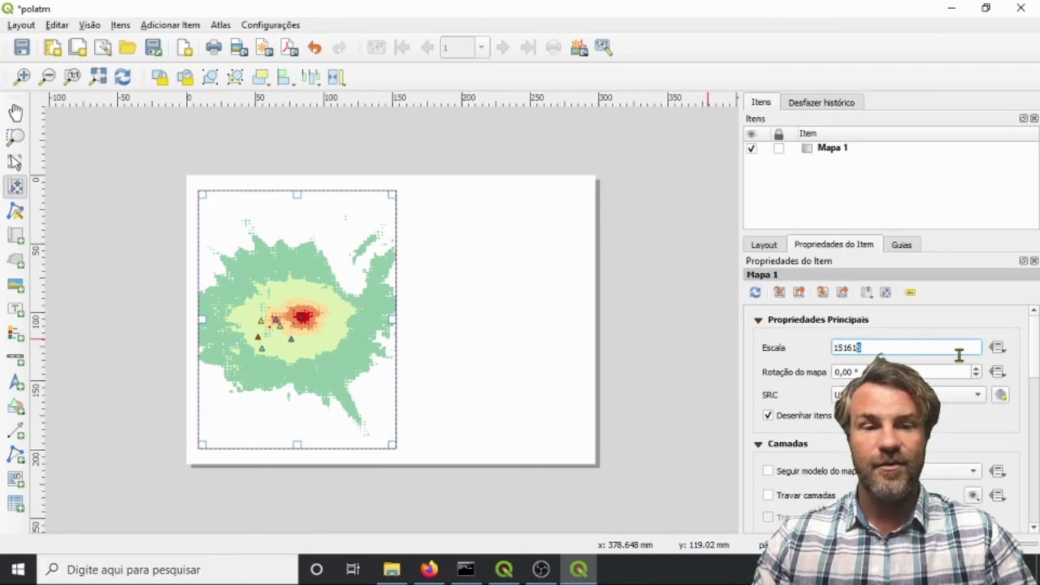
{"action": "double_click", "coordinate": [867, 349]}
{"action": "left_click", "coordinate": [870, 347]}
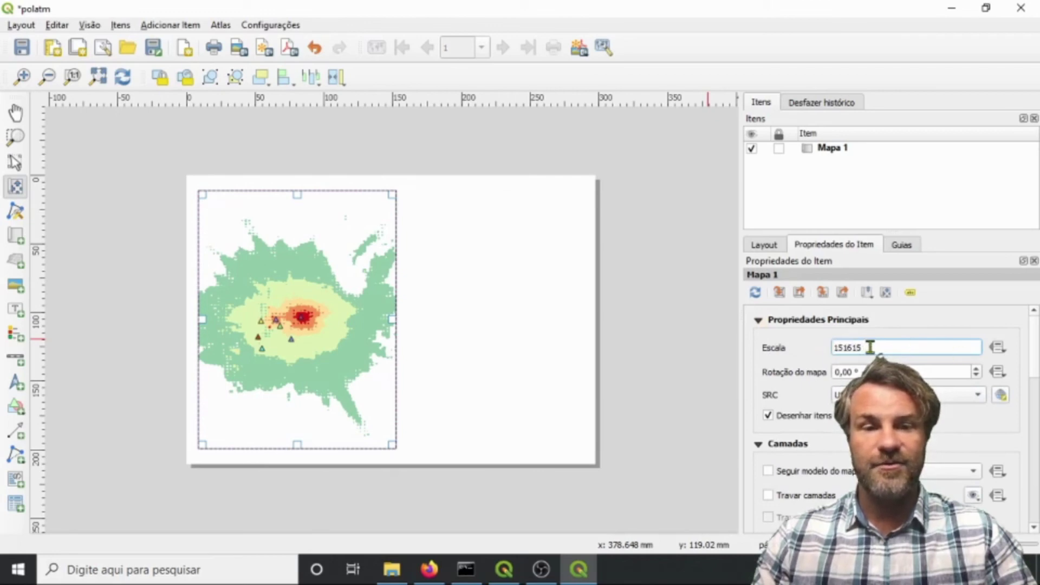
{"action": "left_click_drag", "start_coordinate": [850, 347], "coordinate": [847, 348]}
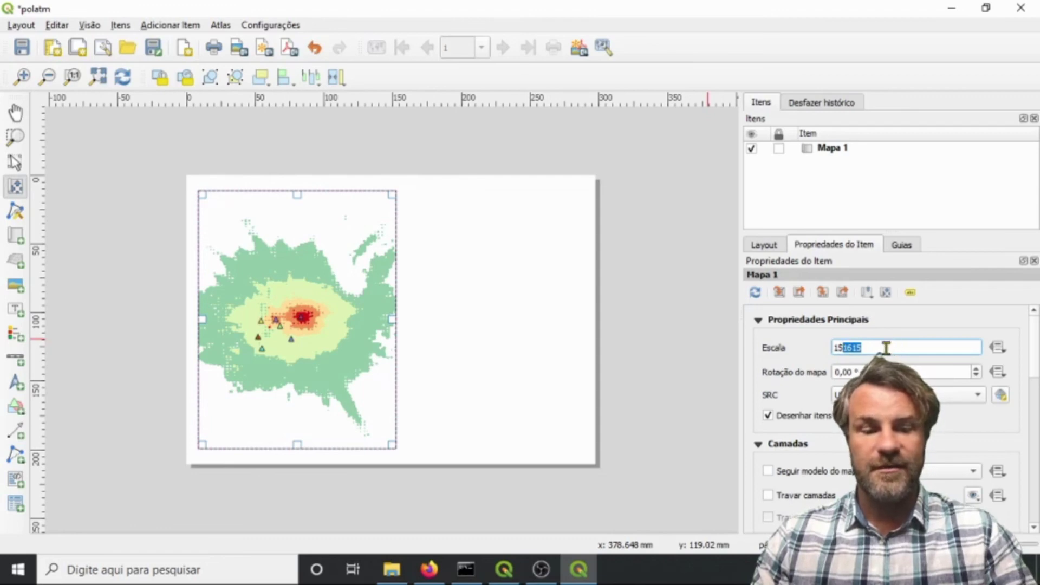
{"action": "type", "text": "0000"}
{"action": "key", "text": "Return"}
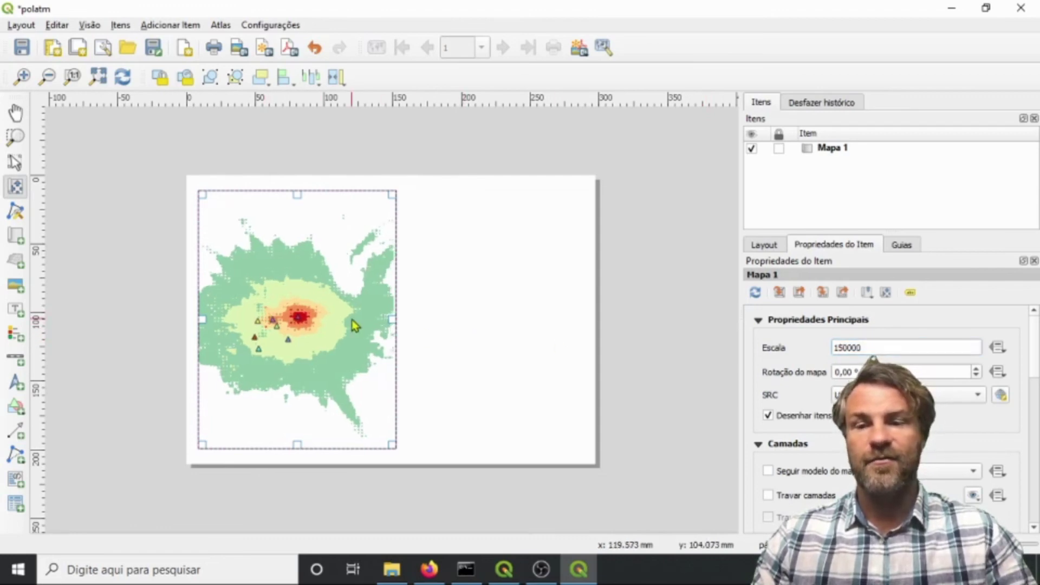
Switch from moving map content to item selection and select Mapa 1 on the page.
{"action": "left_click", "coordinate": [439, 366]}
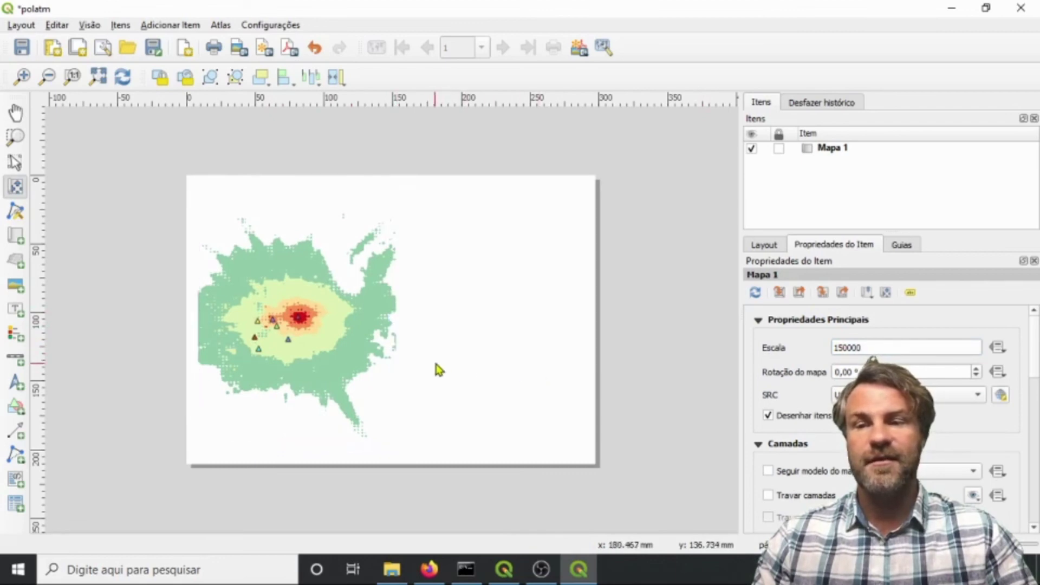
{"action": "left_click", "coordinate": [15, 161]}
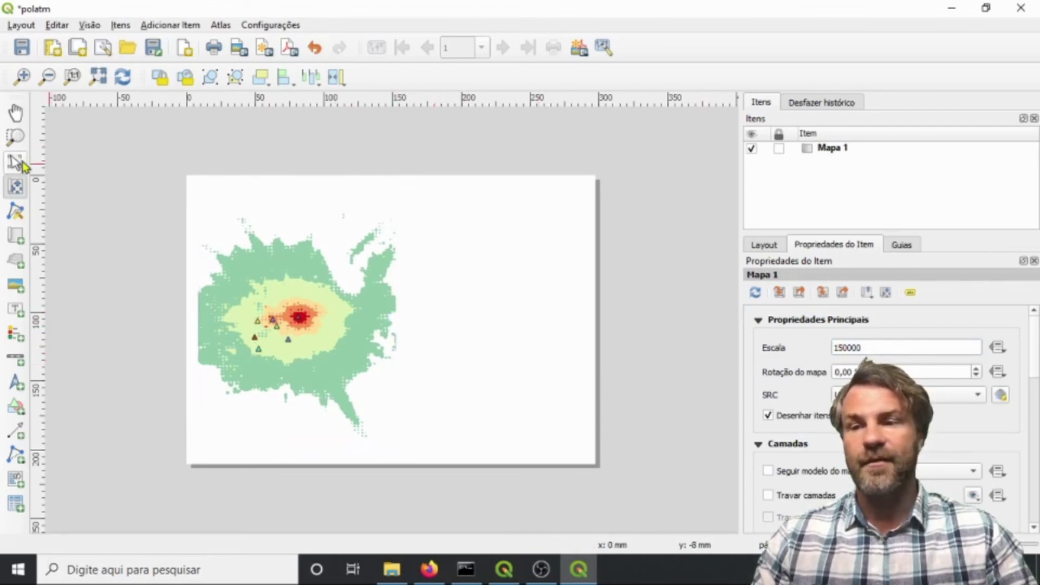
{"action": "left_click", "coordinate": [289, 293]}
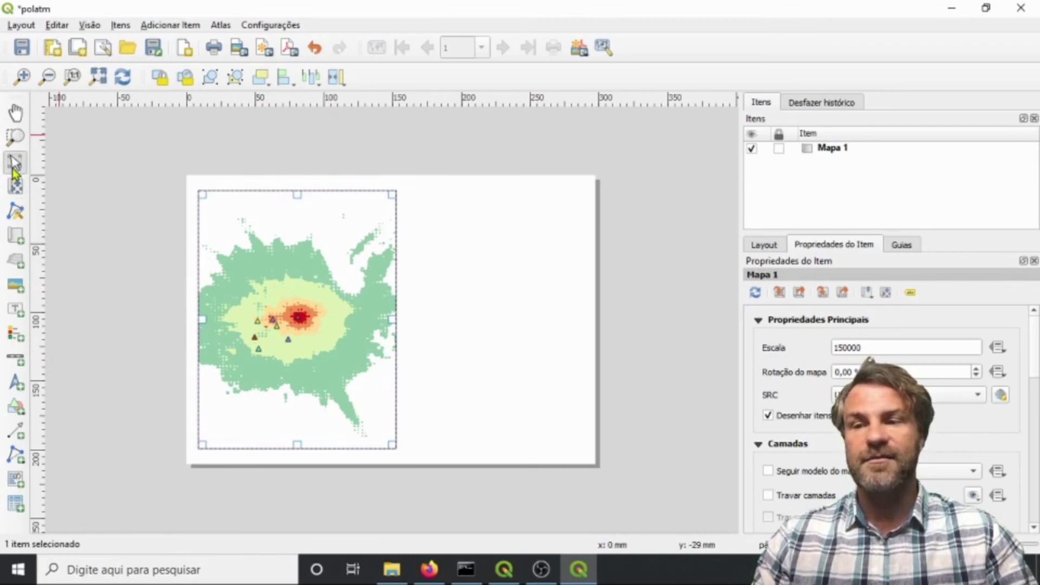
{"action": "left_click", "coordinate": [455, 286]}
{"action": "left_click", "coordinate": [242, 292]}
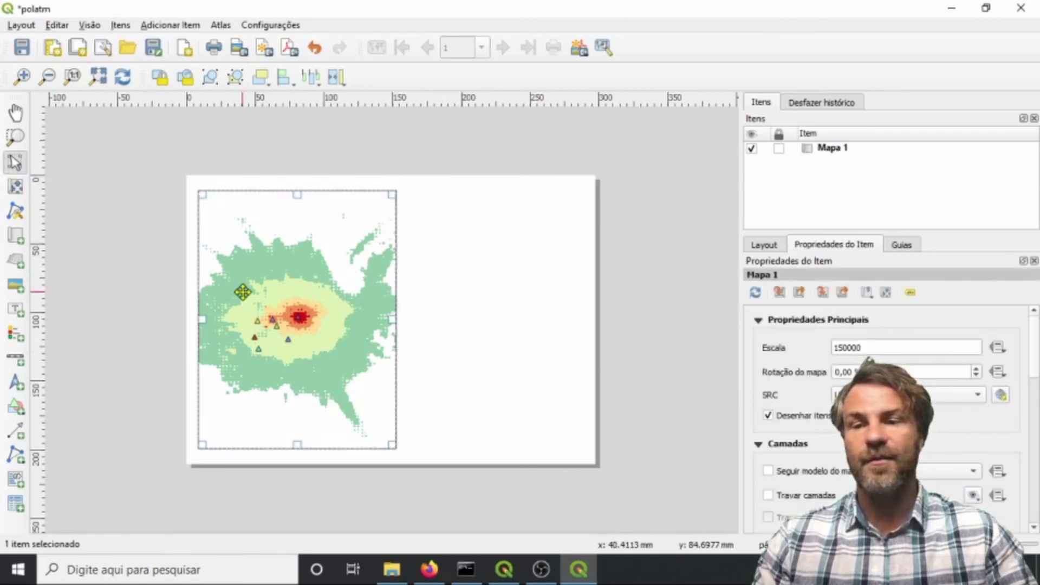
Enable the frame (Moldura) around Mapa 1 in its item properties and deselect the map.
{"action": "left_click", "coordinate": [461, 324]}
{"action": "left_click", "coordinate": [372, 310]}
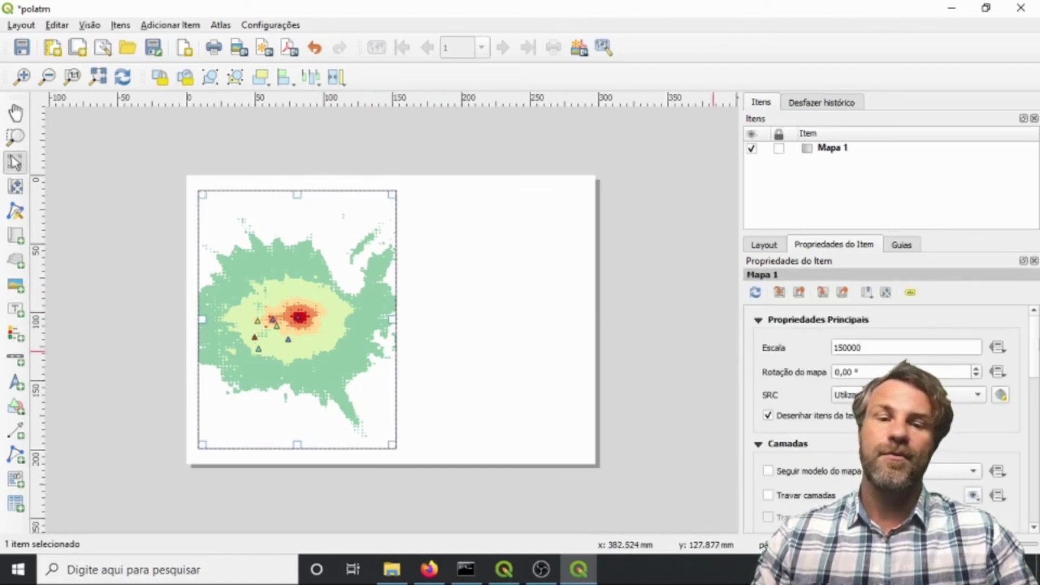
{"action": "scroll", "coordinate": [1037, 339], "scroll_direction": "down", "scroll_amount": 10}
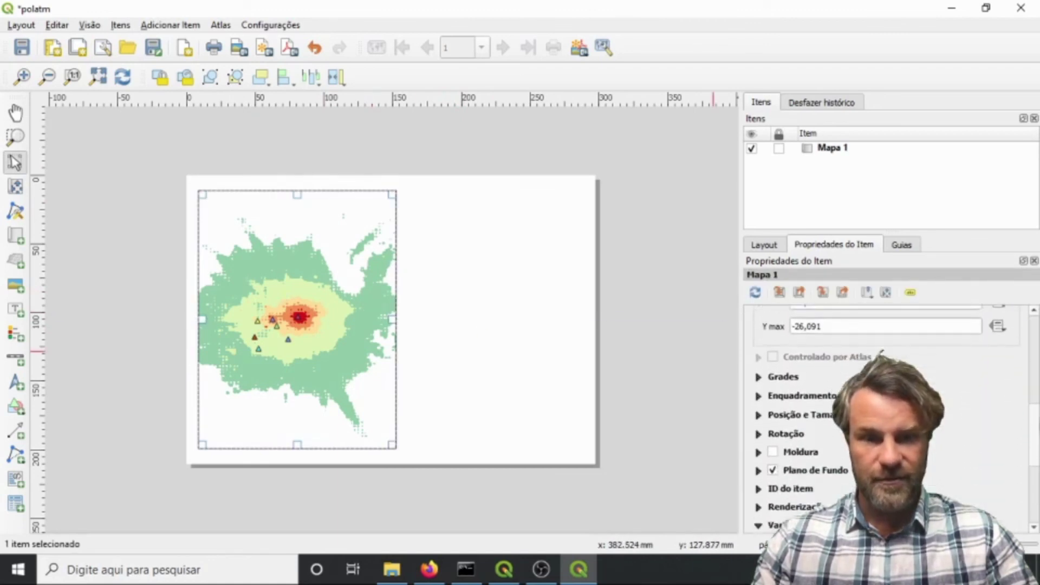
{"action": "scroll", "coordinate": [888, 417], "scroll_direction": "down", "scroll_amount": 1}
{"action": "left_click", "coordinate": [773, 372]}
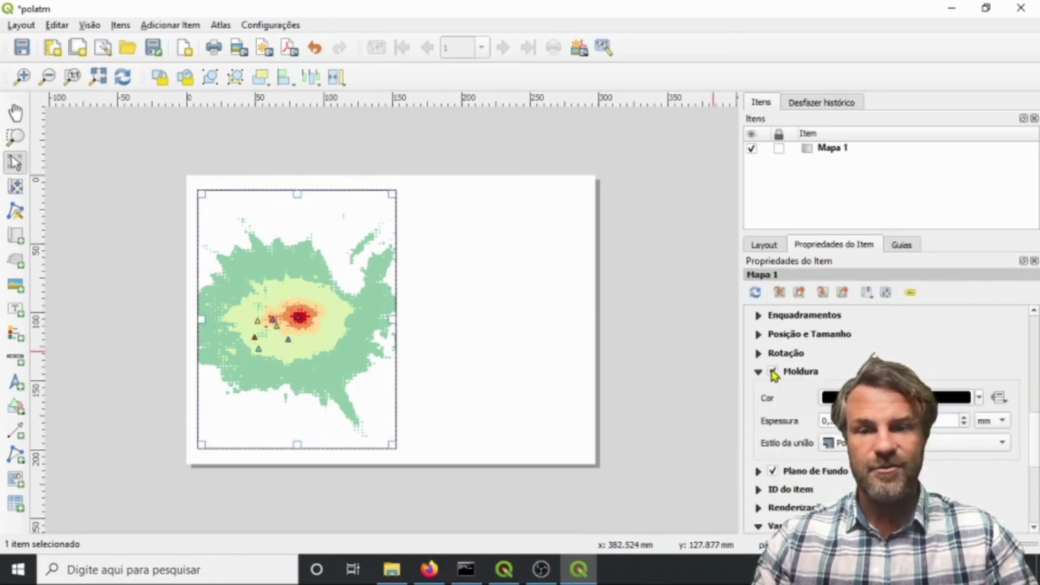
{"action": "left_click", "coordinate": [461, 325]}
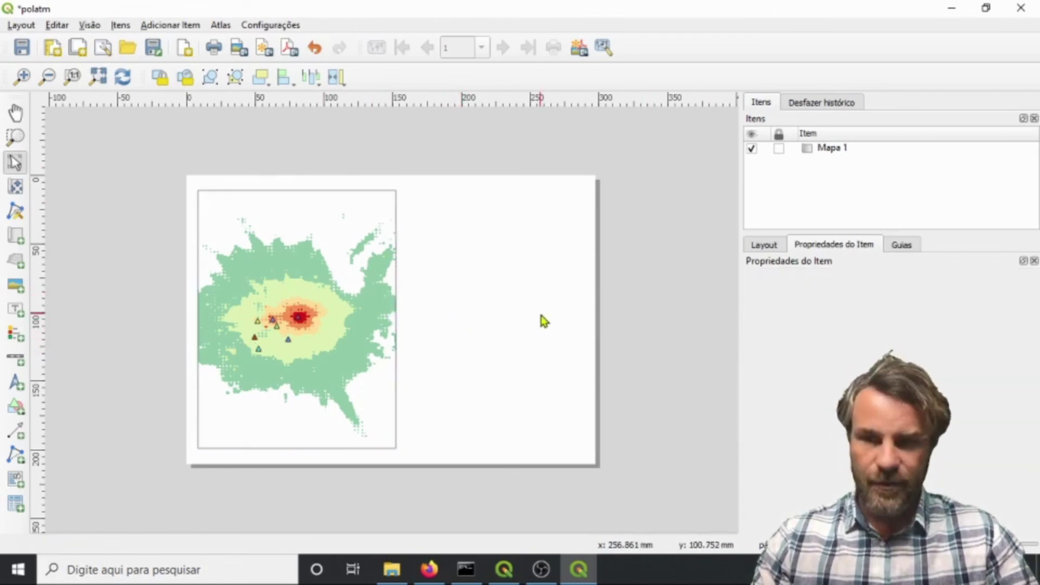
Add a second map in the upper right half of the layout page and shift it slightly right, away from Mapa 1.
{"action": "left_click", "coordinate": [18, 237]}
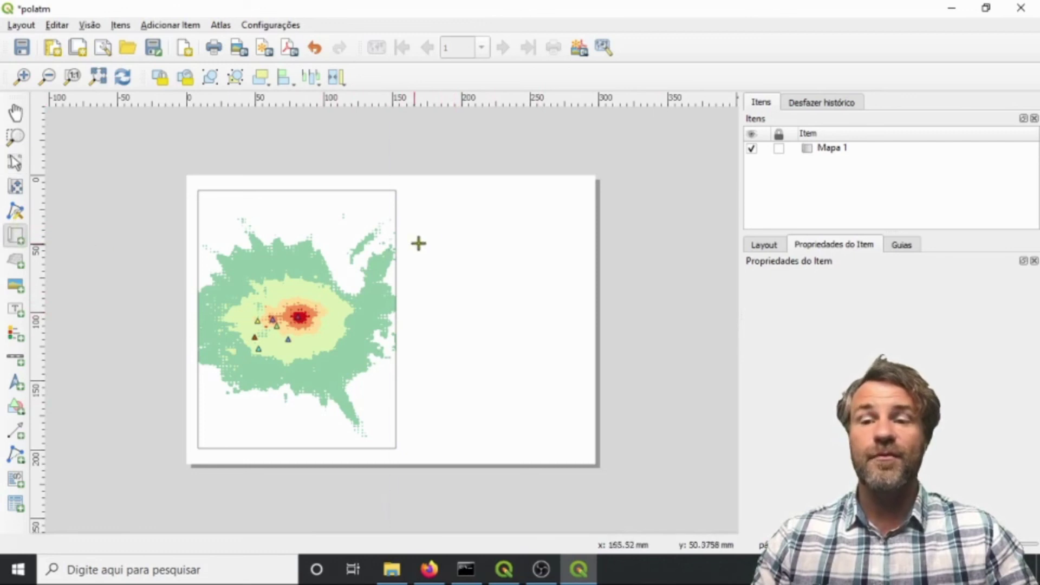
{"action": "left_click_drag", "start_coordinate": [397, 190], "coordinate": [588, 330]}
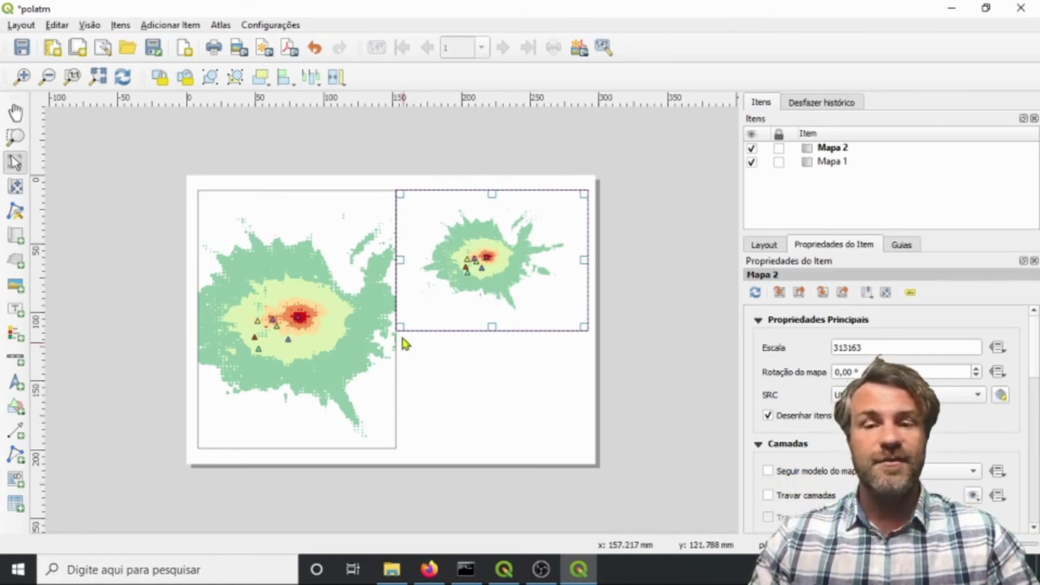
{"action": "left_click_drag", "start_coordinate": [443, 320], "coordinate": [445, 322]}
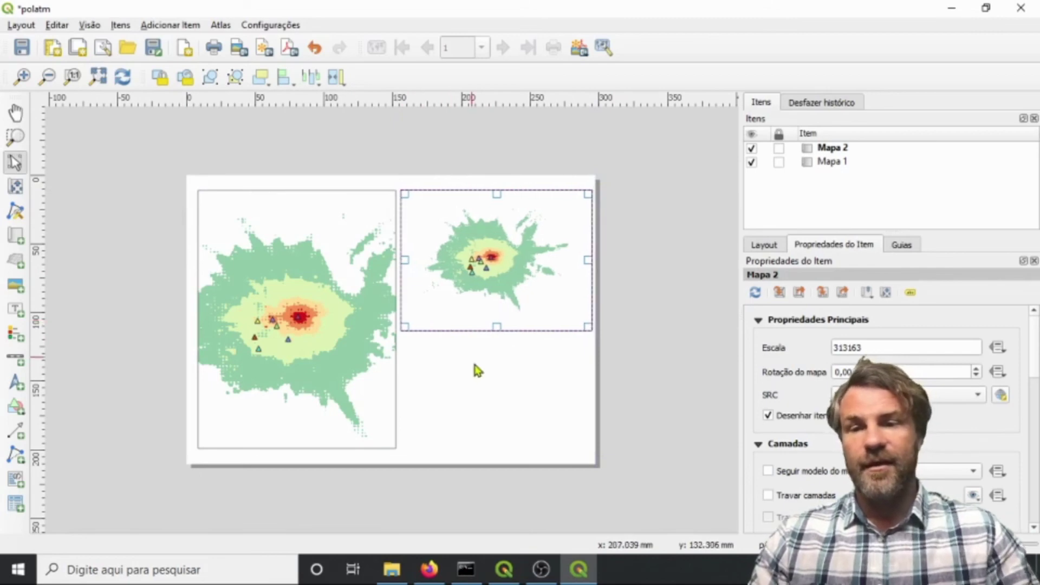
Nudge Mapa 1 a few millimetres towards the left and upper edges of the page.
{"action": "left_click", "coordinate": [383, 384]}
{"action": "key", "text": "Left"}
{"action": "key", "text": "Left"}
{"action": "key", "text": "Left"}
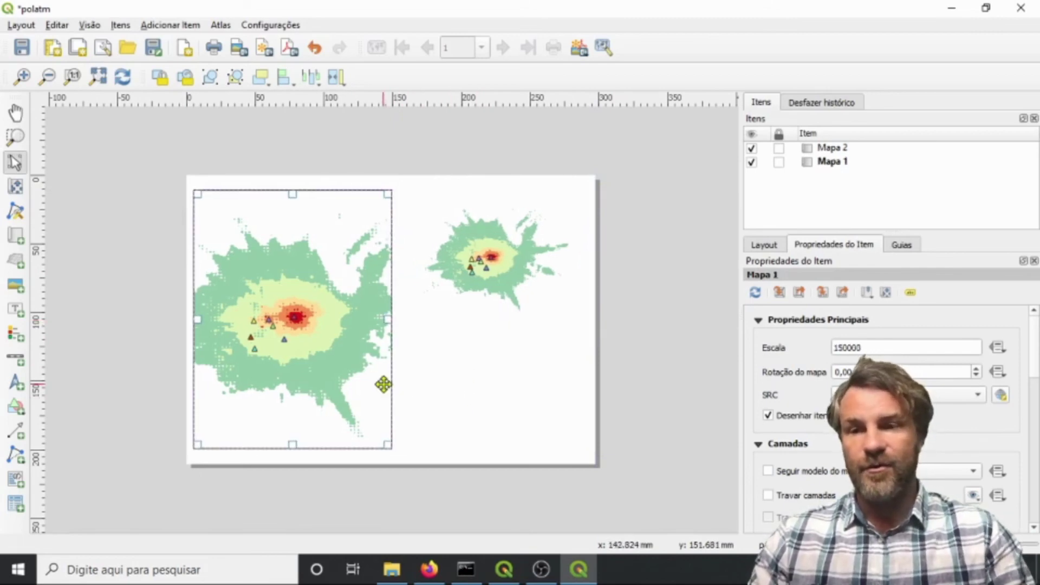
{"action": "key", "text": "Up"}
{"action": "key", "text": "Up"}
{"action": "key", "text": "Up"}
{"action": "key", "text": "Up"}
{"action": "key", "text": "Up"}
{"action": "key", "text": "Down"}
{"action": "key", "text": "Down"}
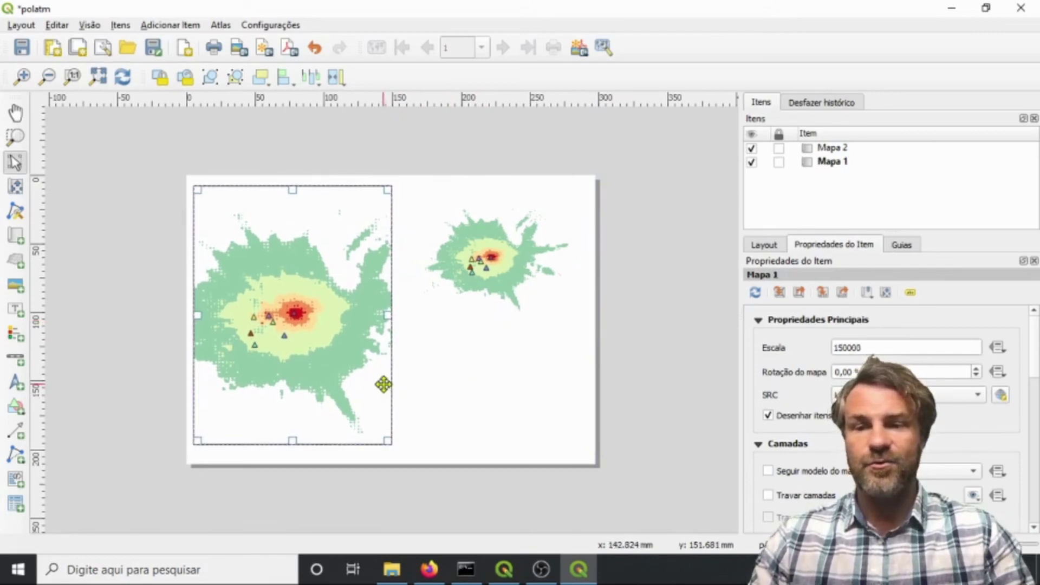
{"action": "key", "text": "Down"}
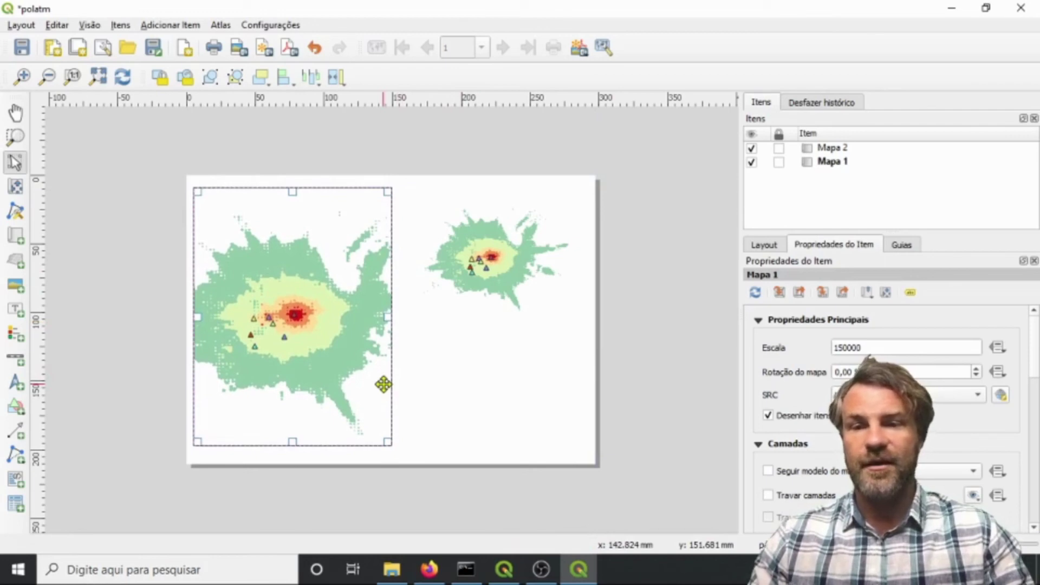
Realign the top edge of Mapa 1 with Mapa 2 and adjust Mapa 2 horizontally to leave a small gap and page margin.
{"action": "left_click", "coordinate": [574, 391]}
{"action": "left_click", "coordinate": [467, 277]}
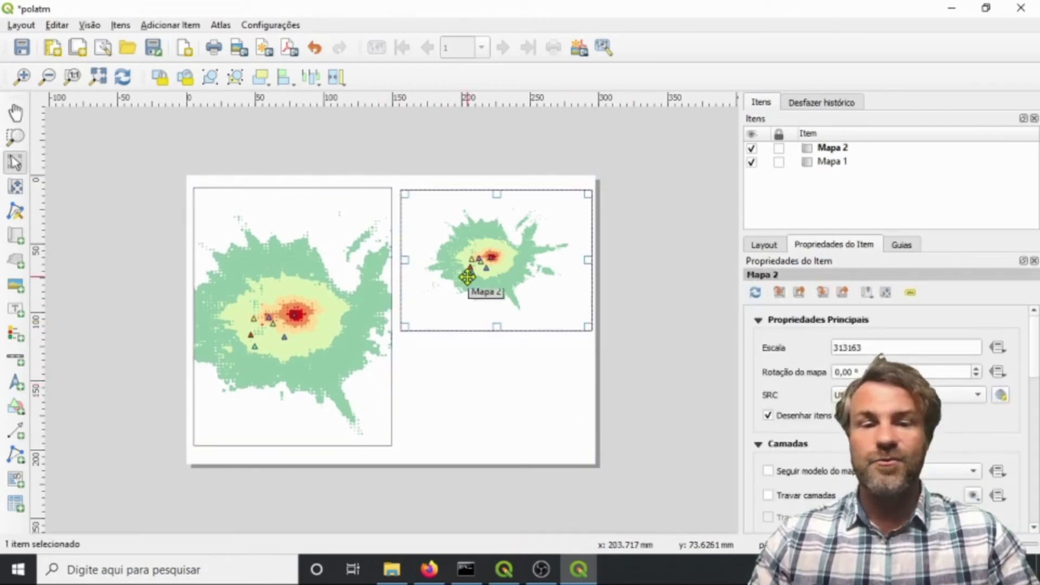
{"action": "left_click_drag", "start_coordinate": [263, 272], "coordinate": [262, 274]}
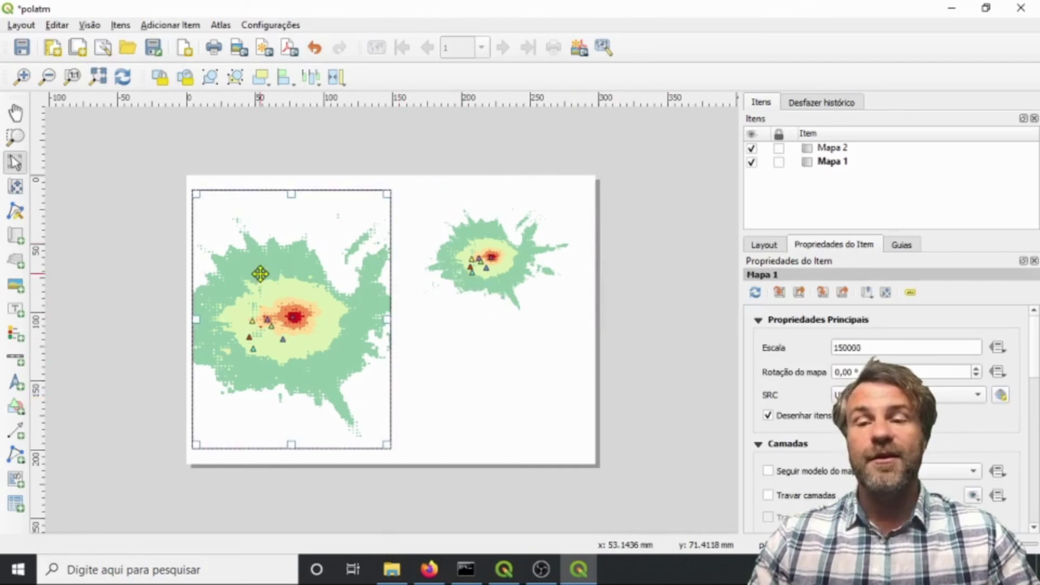
{"action": "left_click_drag", "start_coordinate": [442, 254], "coordinate": [446, 255]}
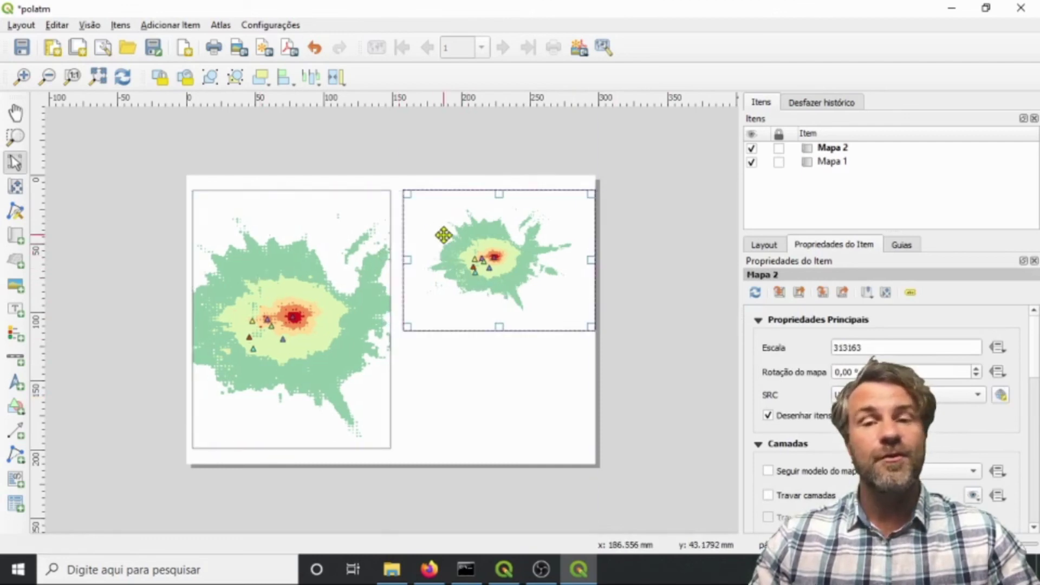
{"action": "key", "text": "Left"}
{"action": "key", "text": "Left"}
{"action": "key", "text": "Left"}
{"action": "key", "text": "Left"}
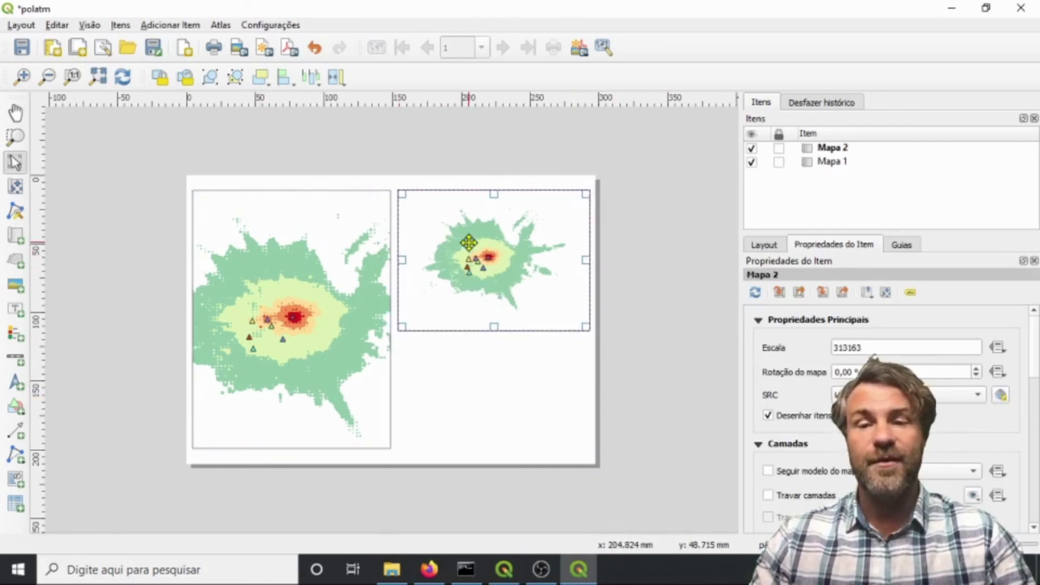
Lock the layers and the layer styles of Mapa 1 in its item properties.
{"action": "left_click", "coordinate": [350, 284]}
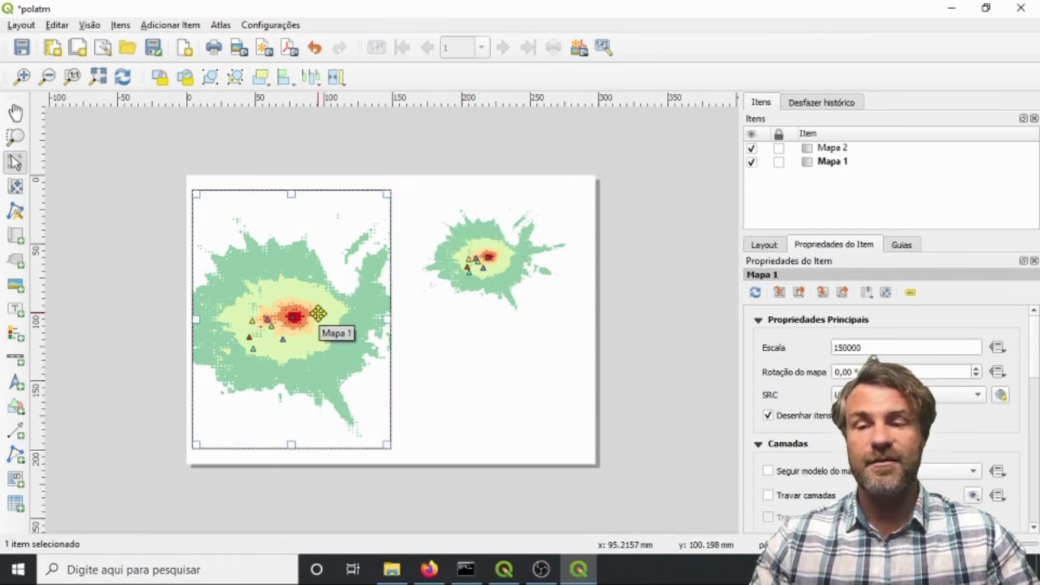
{"action": "left_click_drag", "start_coordinate": [1035, 330], "coordinate": [1035, 369]}
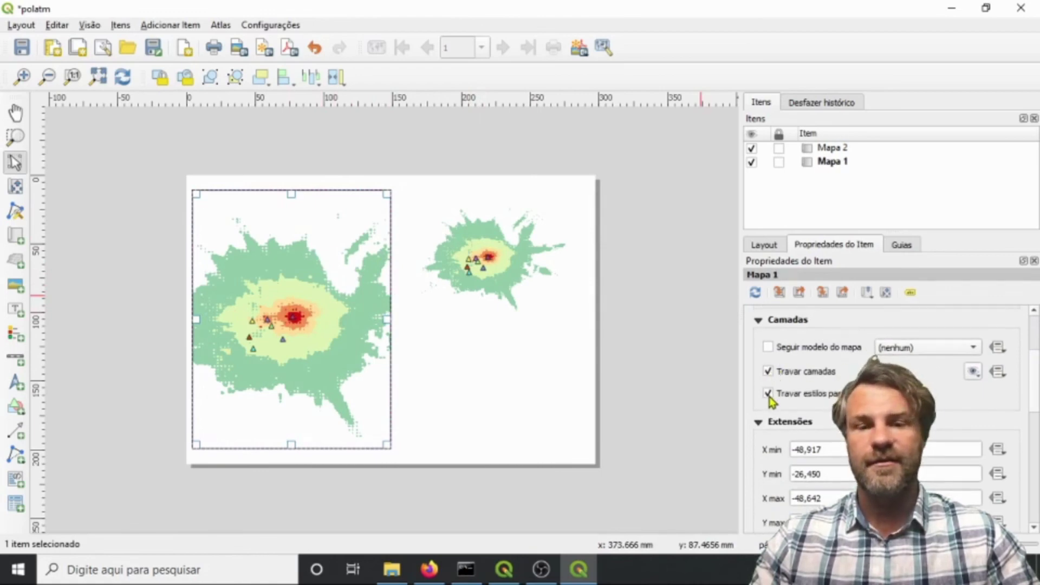
Enlarge the content of Mapa 2 about twofold, recentre the plume in its frame, and return to item selection.
{"action": "left_click", "coordinate": [512, 269]}
{"action": "left_click", "coordinate": [16, 186]}
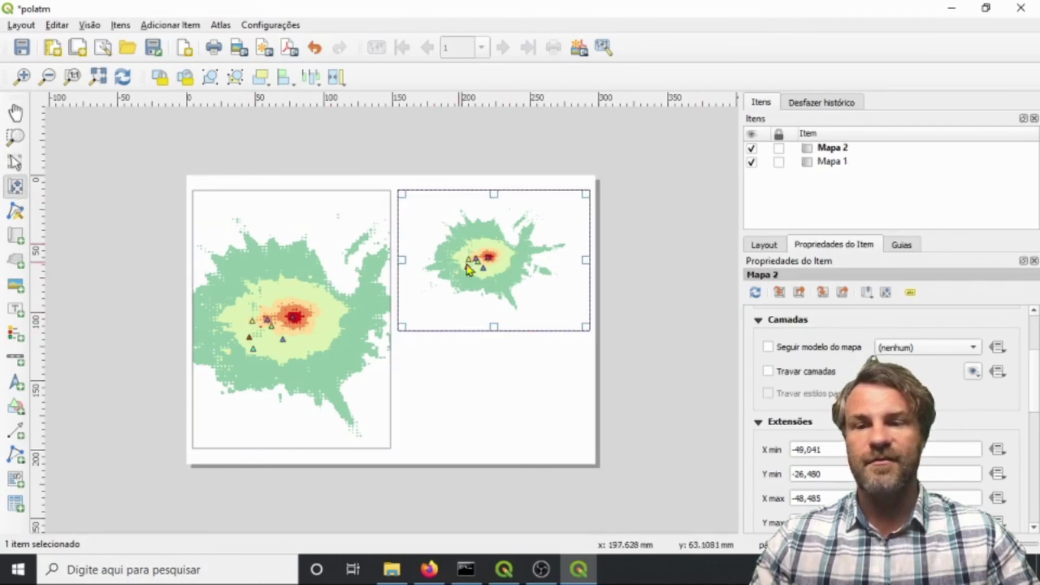
{"action": "scroll", "coordinate": [470, 269], "scroll_direction": "up", "scroll_amount": 1}
{"action": "left_click_drag", "start_coordinate": [470, 269], "coordinate": [467, 275]}
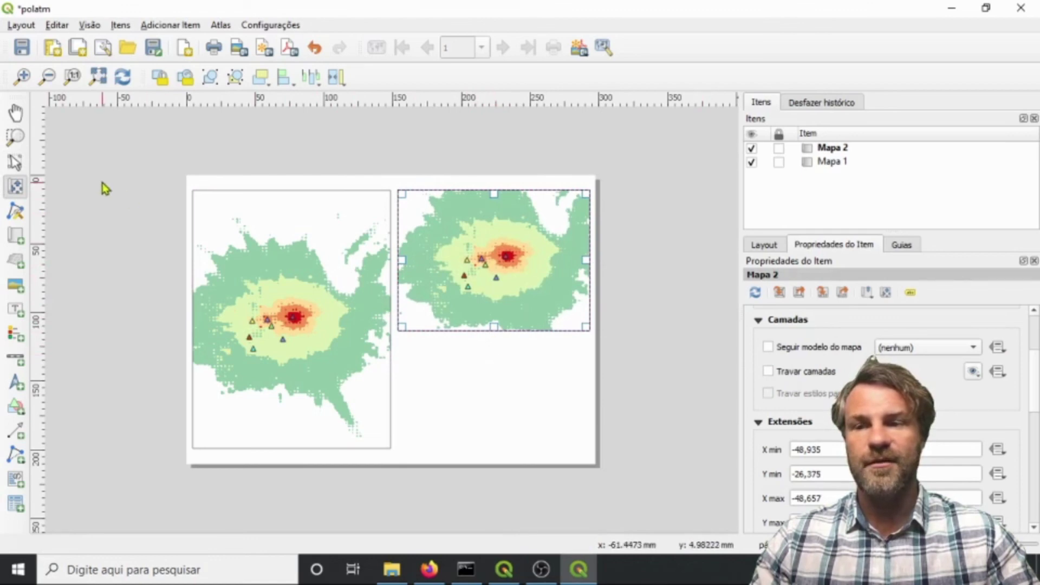
{"action": "left_click", "coordinate": [16, 161]}
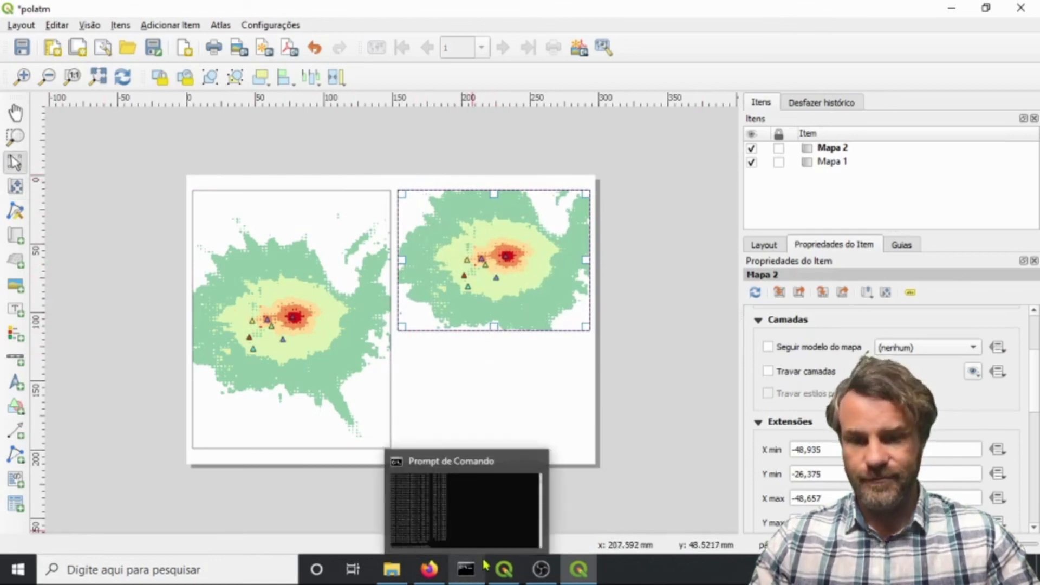
Switch to the main QGIS project window, hide the PLOT24_POL1 raster and show the maxviol layer.
{"action": "left_click", "coordinate": [517, 577]}
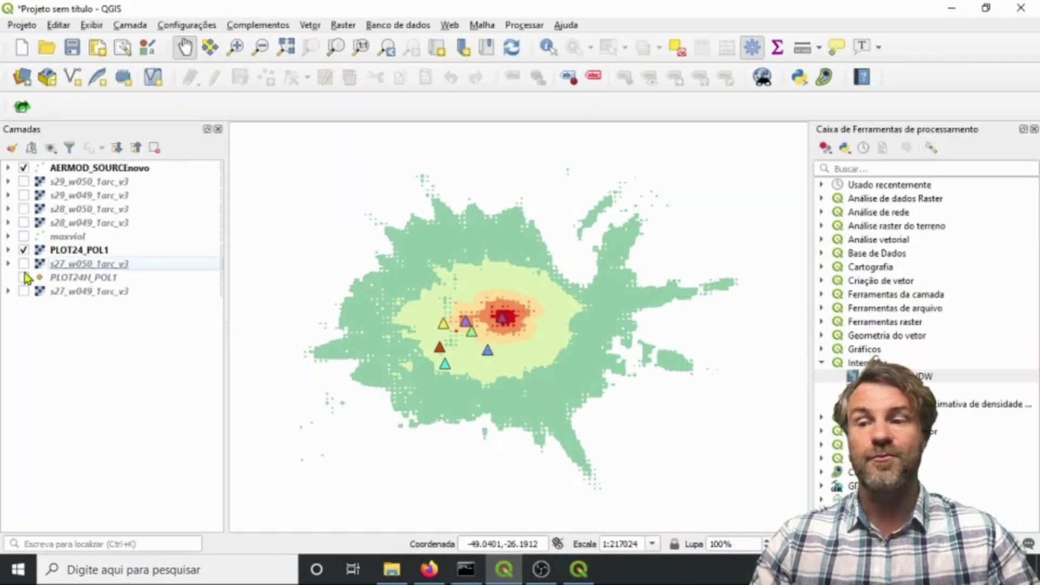
{"action": "left_click", "coordinate": [24, 250]}
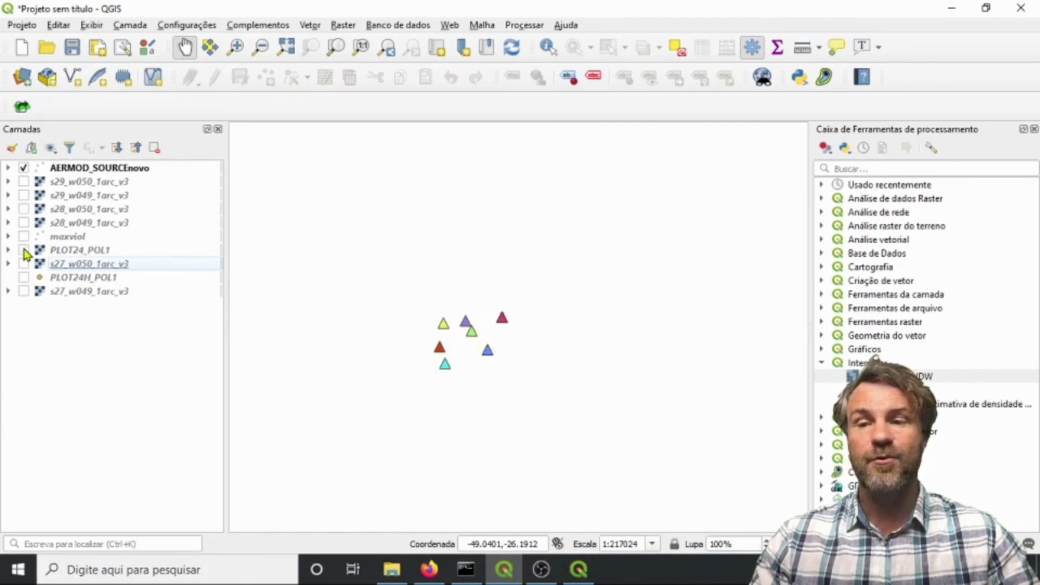
{"action": "left_click", "coordinate": [24, 237]}
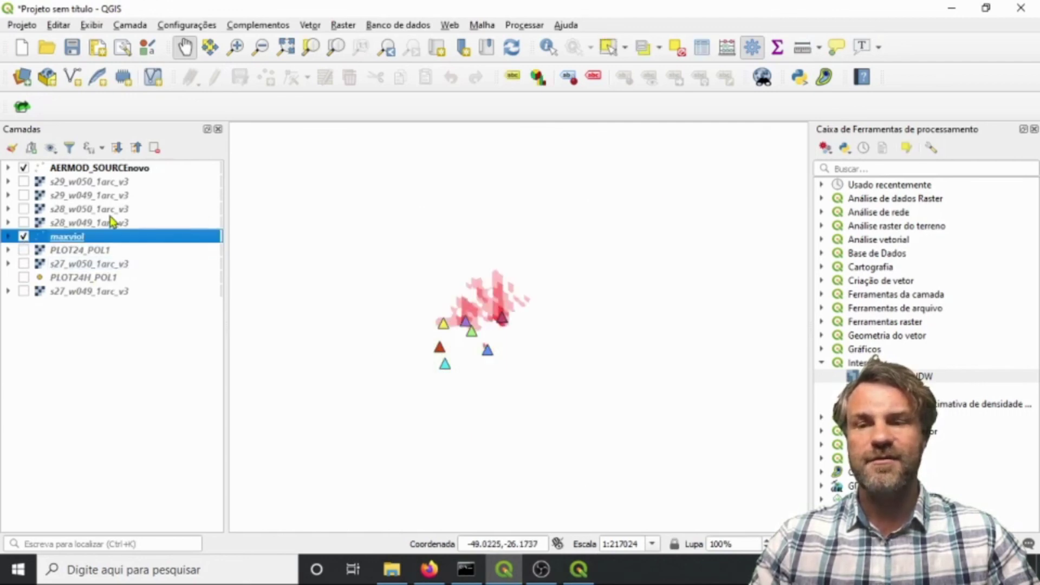
Apply the inverted Magma colour ramp to the graduated symbology of the maxviol layer.
{"action": "double_click", "coordinate": [79, 238]}
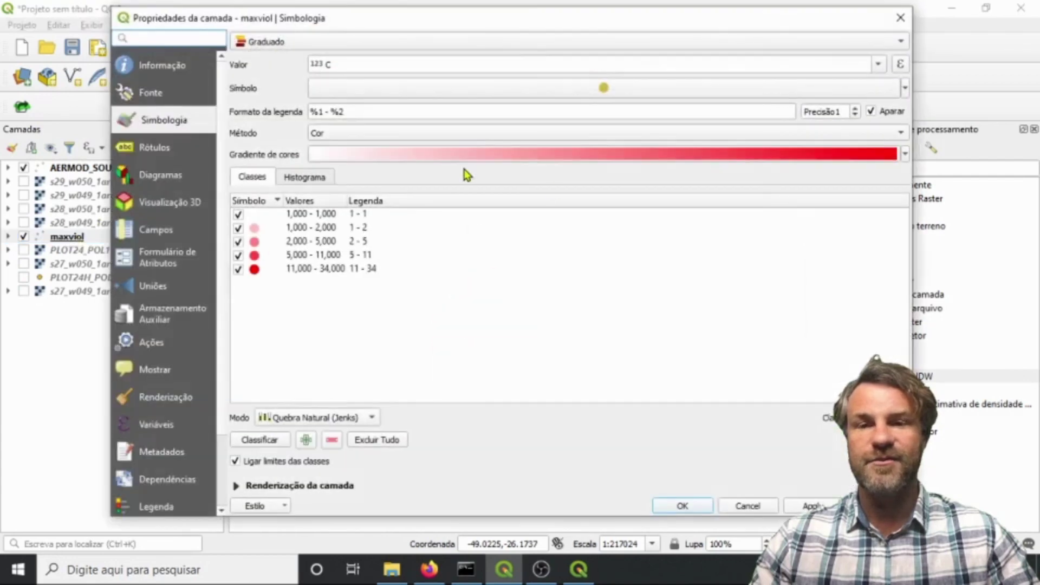
{"action": "left_click", "coordinate": [906, 155]}
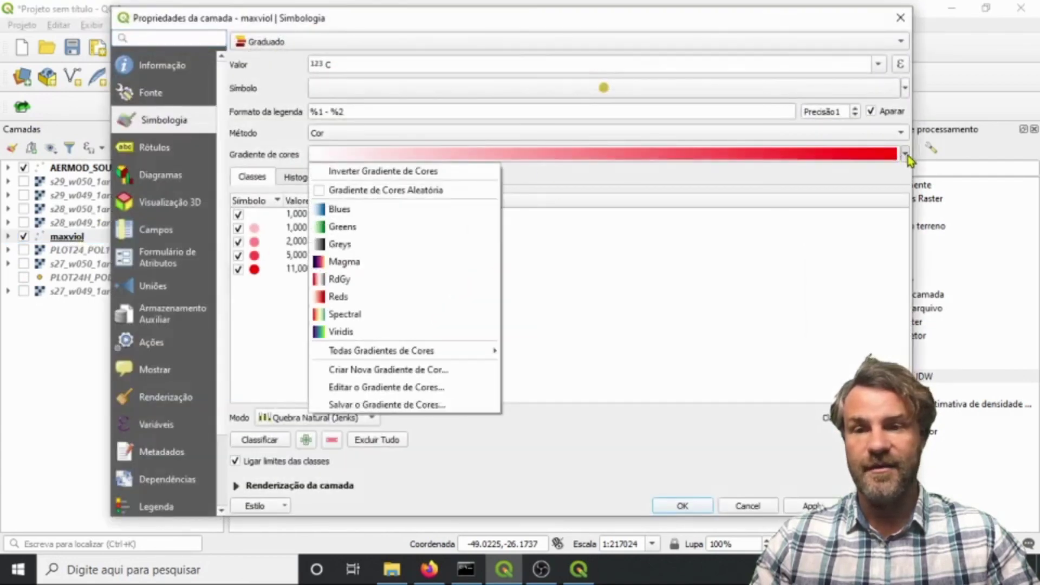
{"action": "left_click", "coordinate": [373, 268]}
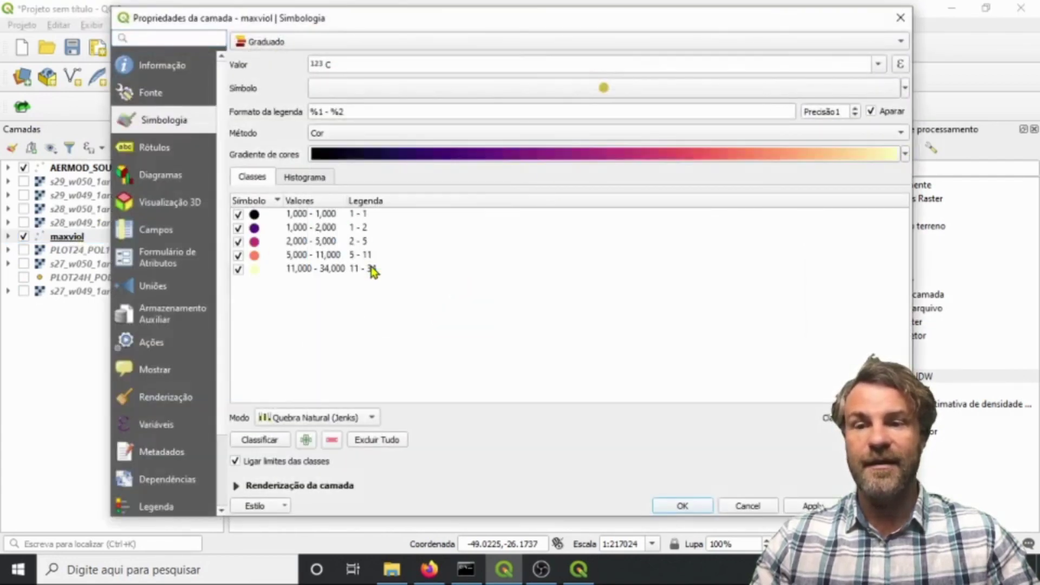
{"action": "left_click", "coordinate": [905, 156]}
{"action": "left_click", "coordinate": [360, 171]}
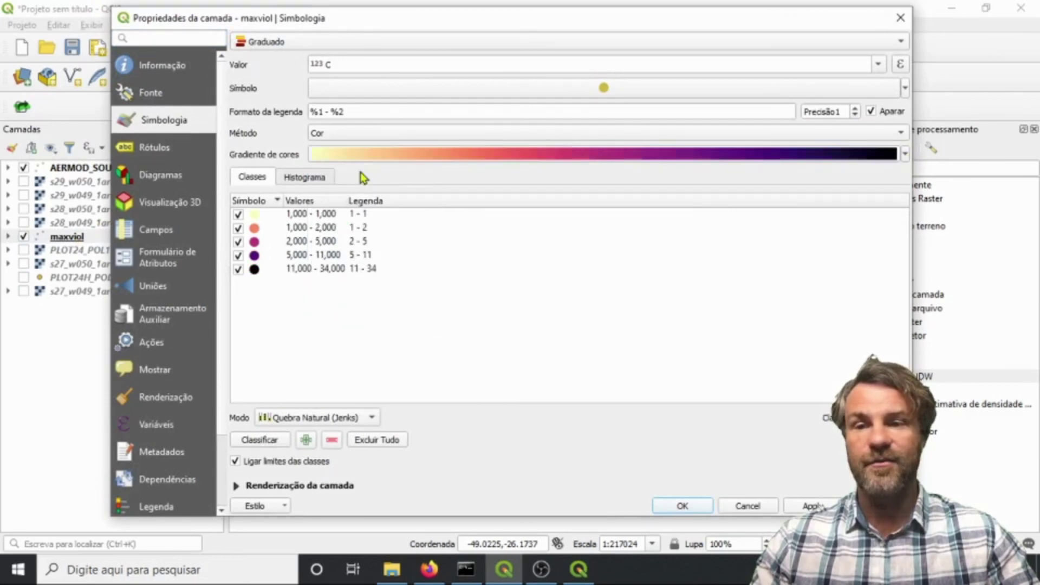
{"action": "left_click", "coordinate": [817, 506]}
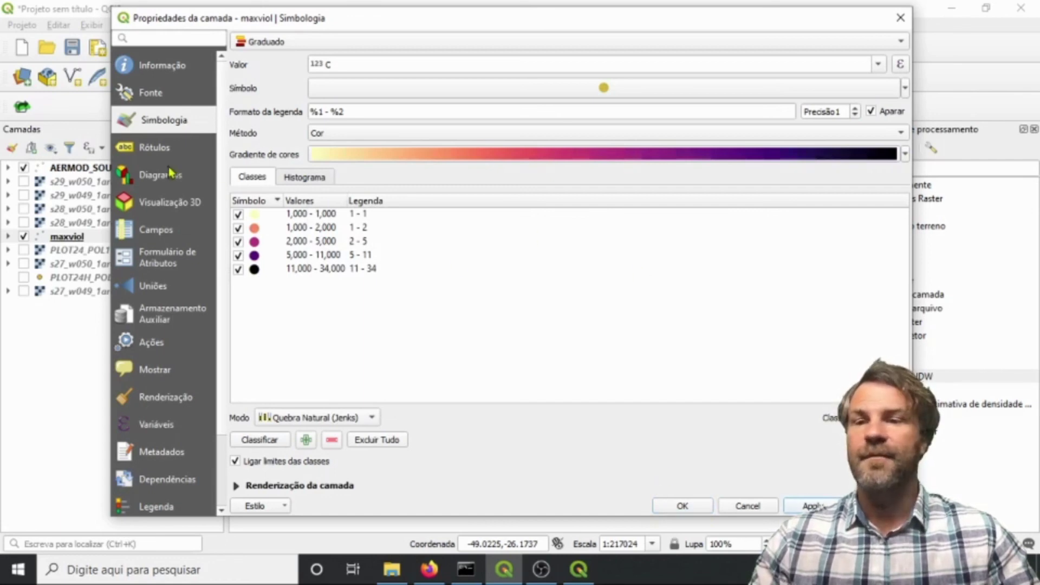
Reduce the marker size of the maxviol symbol to 3 mm and confirm the layer properties.
{"action": "left_click", "coordinate": [712, 91]}
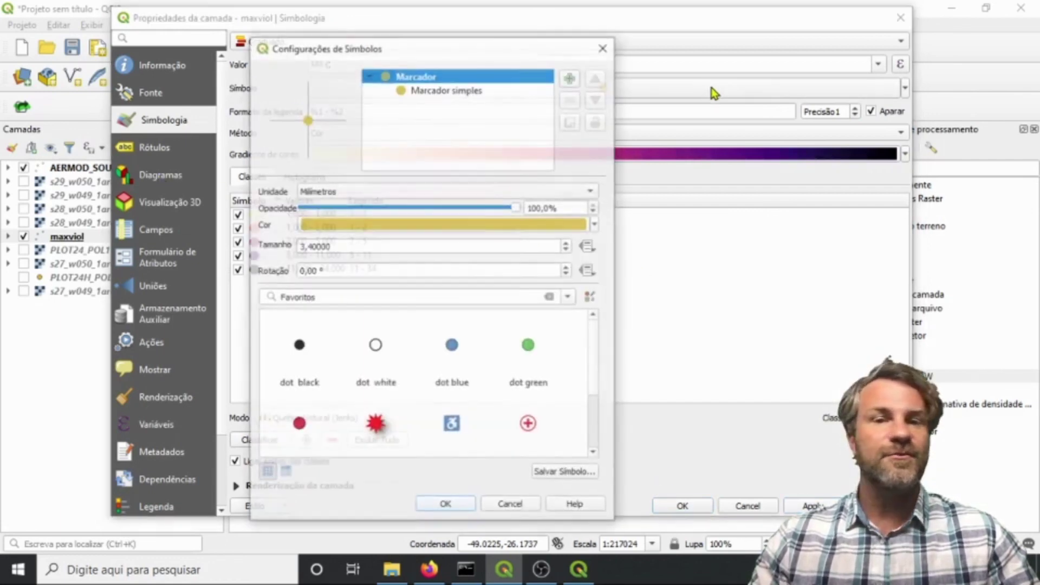
{"action": "left_click", "coordinate": [568, 250]}
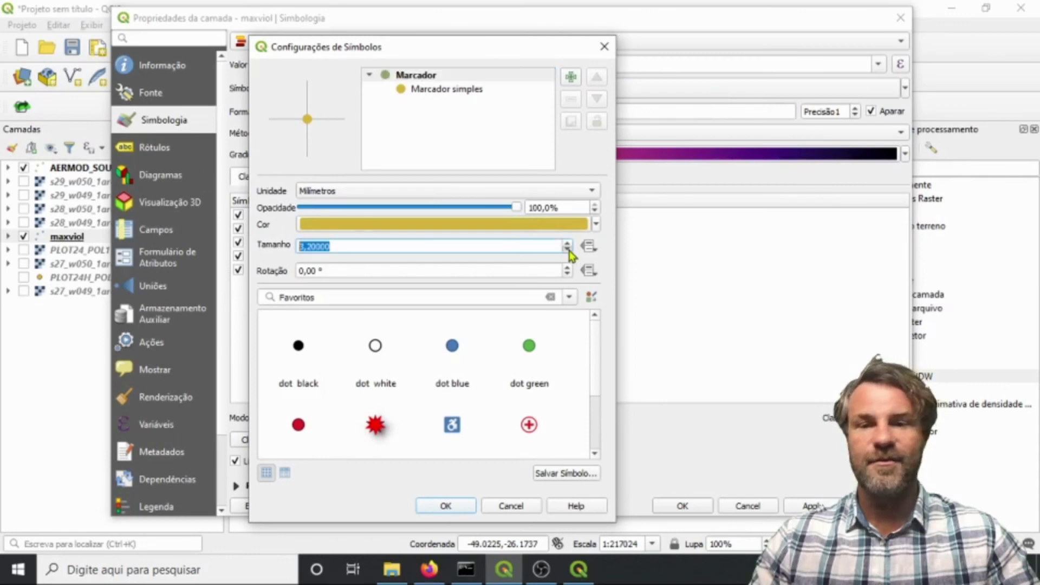
{"action": "left_click", "coordinate": [456, 506]}
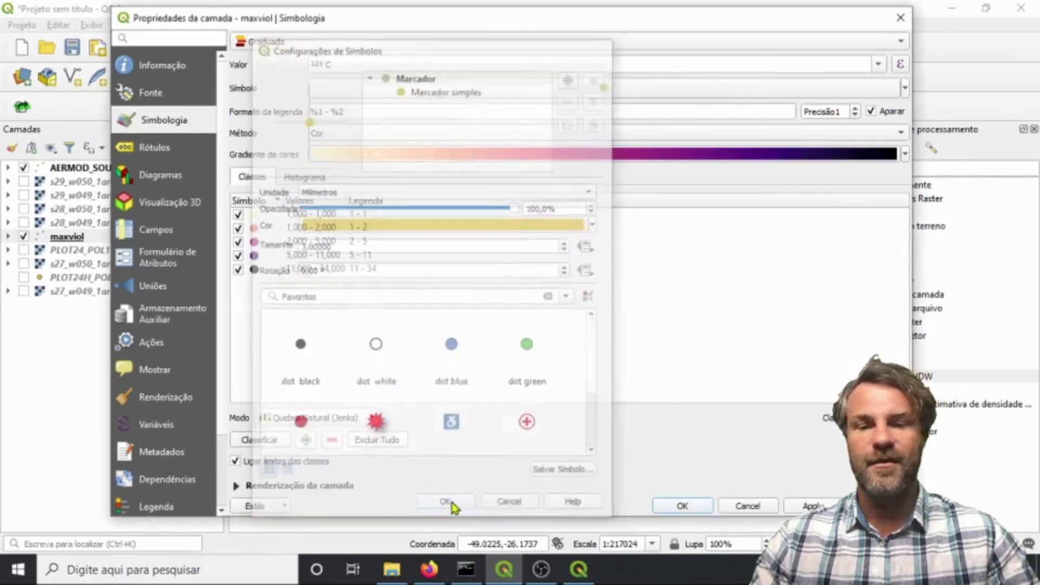
{"action": "left_click", "coordinate": [682, 507]}
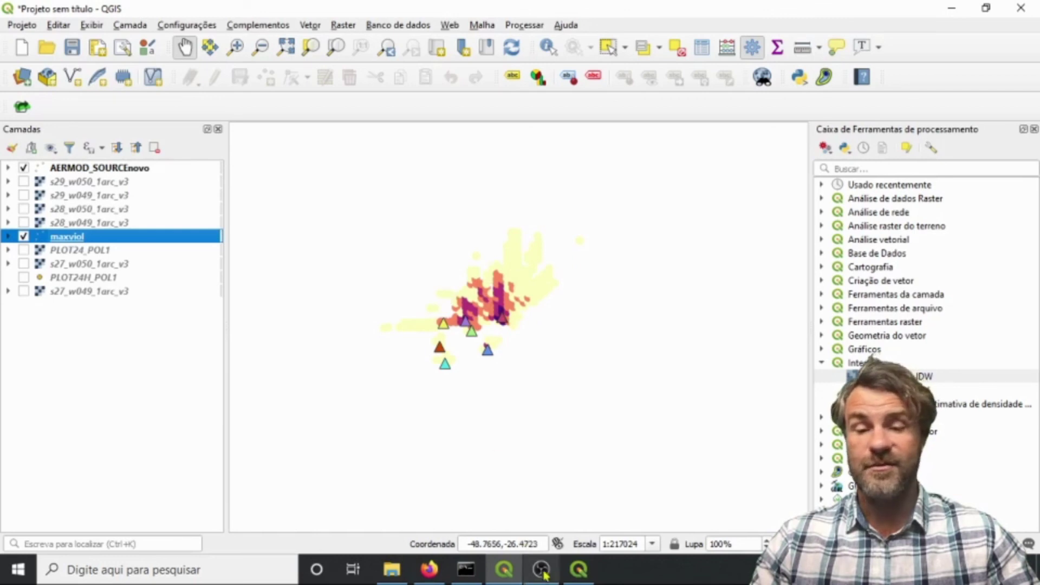
Switch back to the polatm layout and enlarge and recentre the maxviol points within the frame of Mapa 2.
{"action": "mouse_move", "coordinate": [582, 578]}
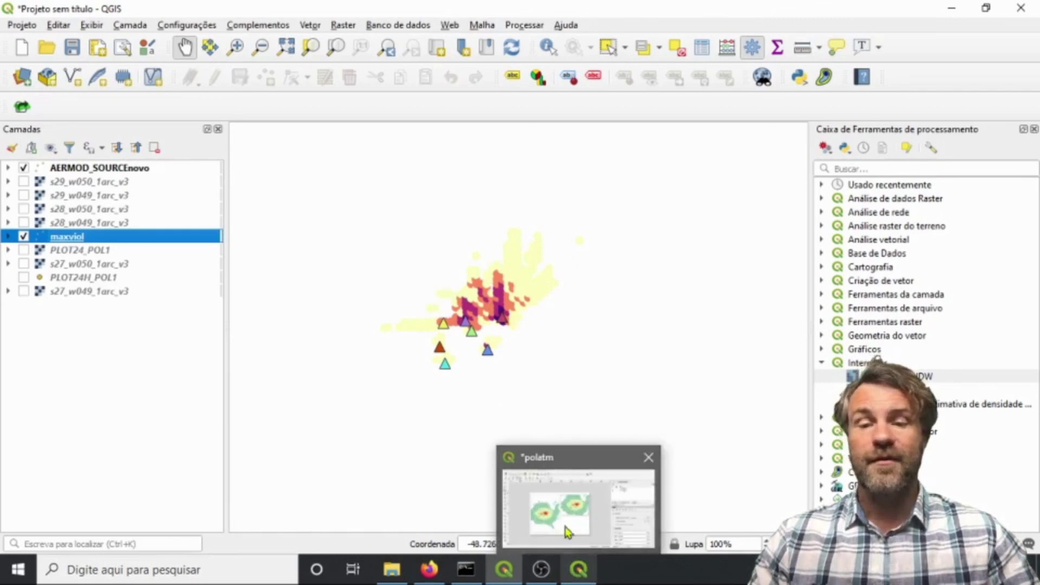
{"action": "left_click", "coordinate": [584, 570]}
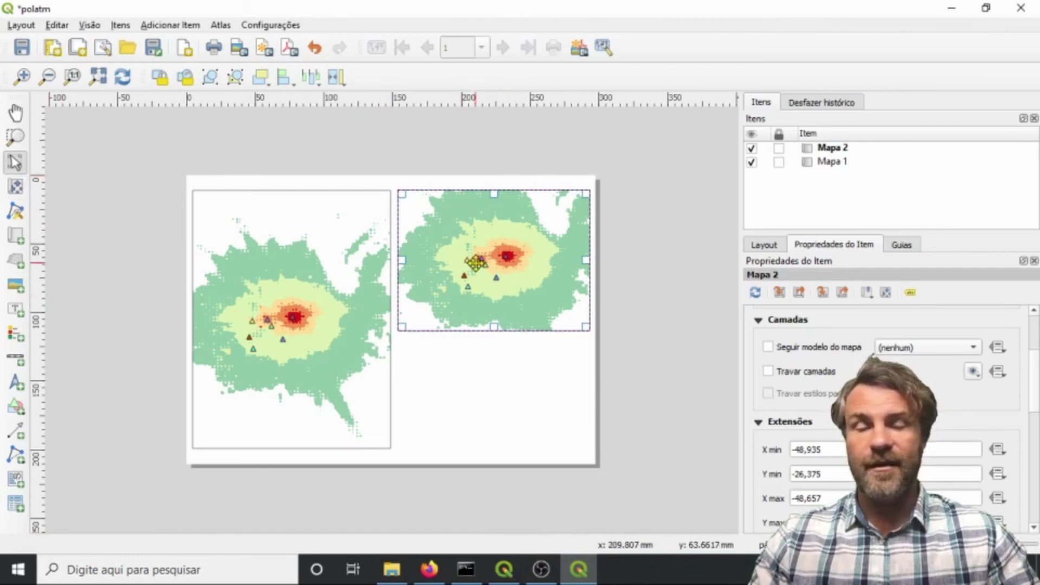
{"action": "left_click", "coordinate": [16, 186]}
{"action": "left_click", "coordinate": [505, 274]}
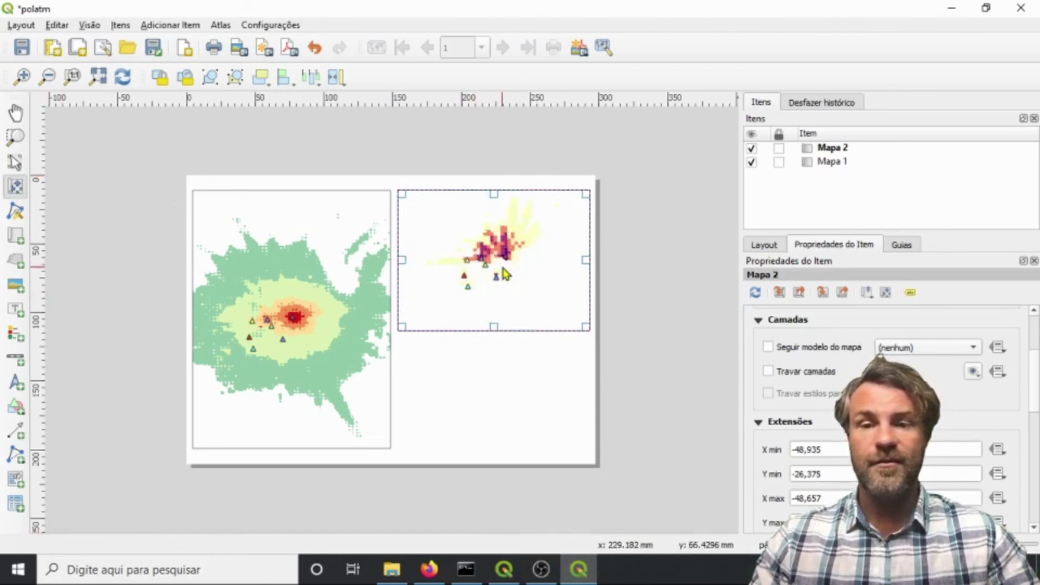
{"action": "left_click_drag", "start_coordinate": [504, 274], "coordinate": [500, 290]}
{"action": "scroll", "coordinate": [500, 292], "scroll_direction": "up", "scroll_amount": 1}
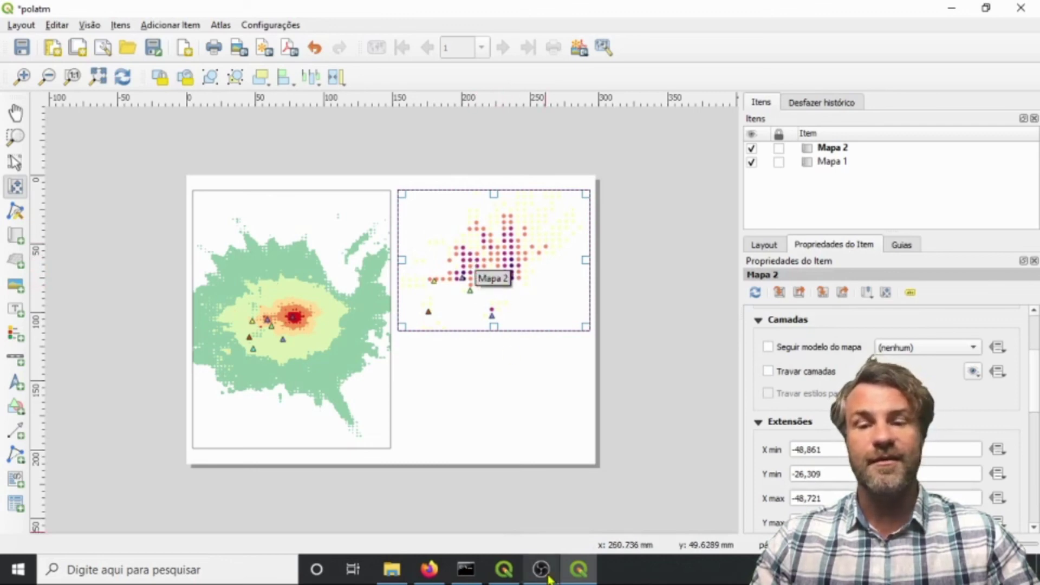
Switch to the main QGIS project window and set the marker size of the maxviol symbol to 3.6 mm.
{"action": "left_click", "coordinate": [516, 578]}
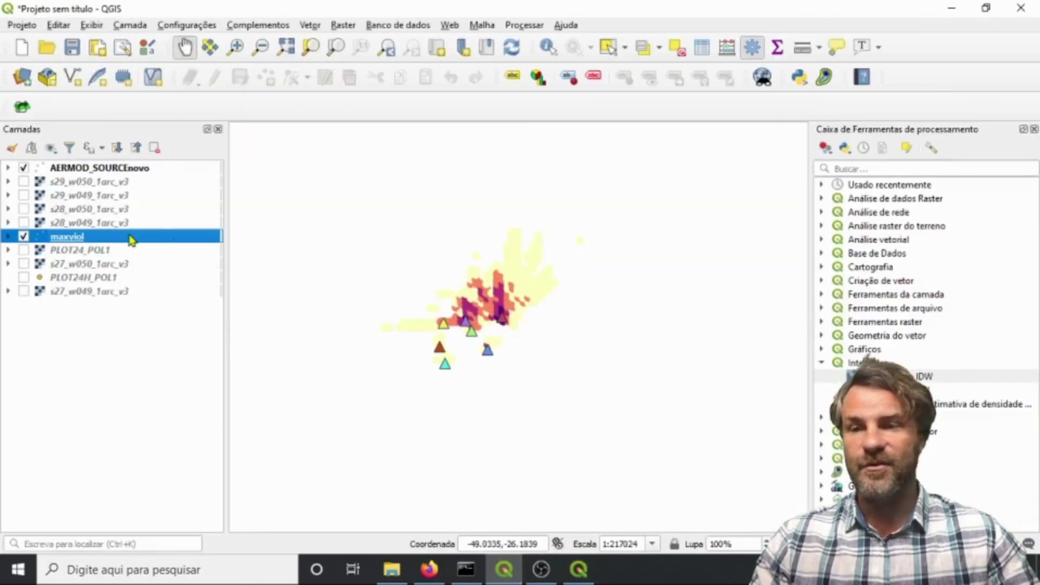
{"action": "double_click", "coordinate": [67, 237]}
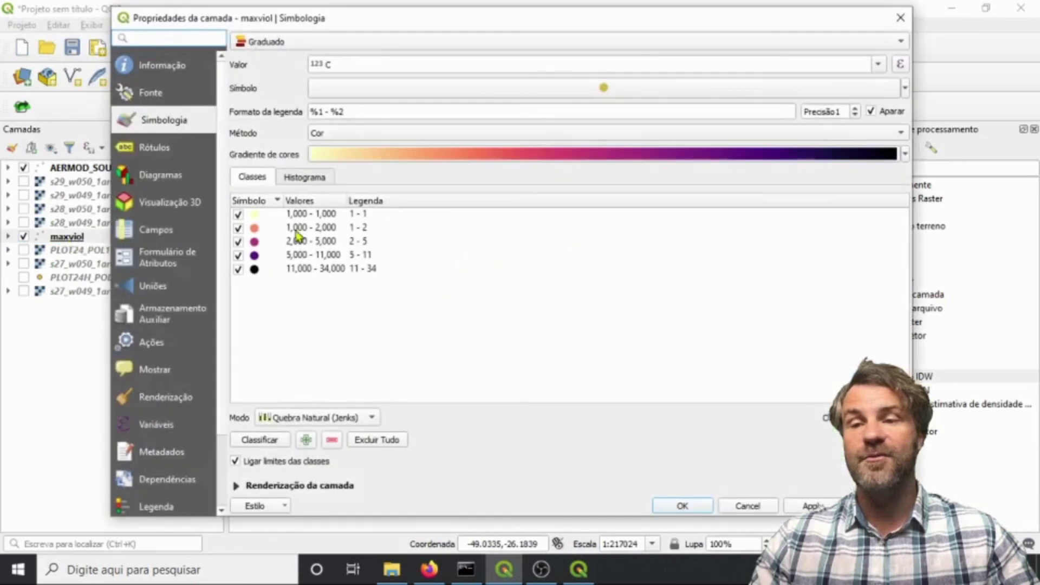
{"action": "left_click", "coordinate": [605, 88]}
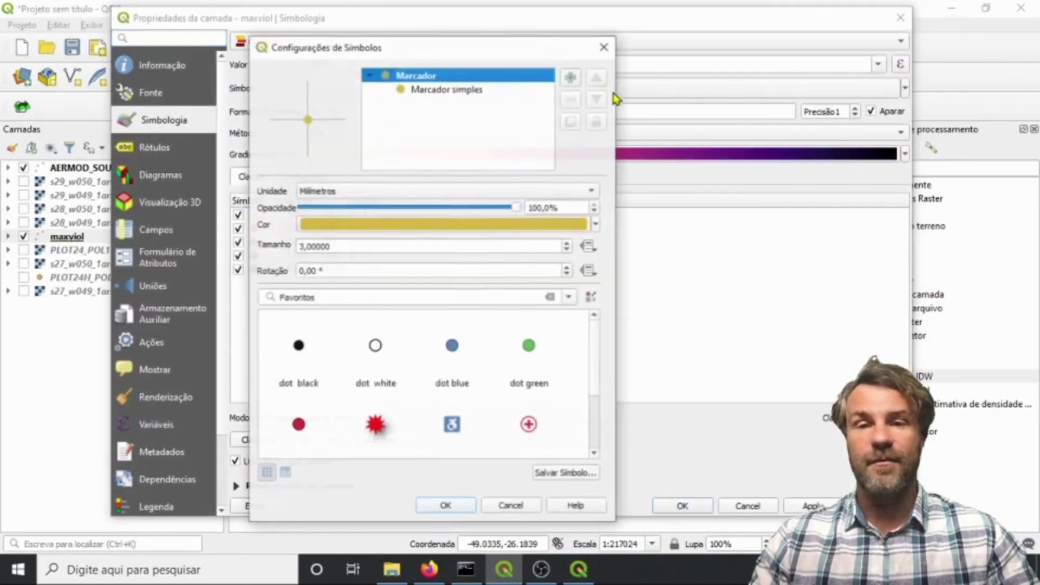
{"action": "double_click", "coordinate": [566, 243]}
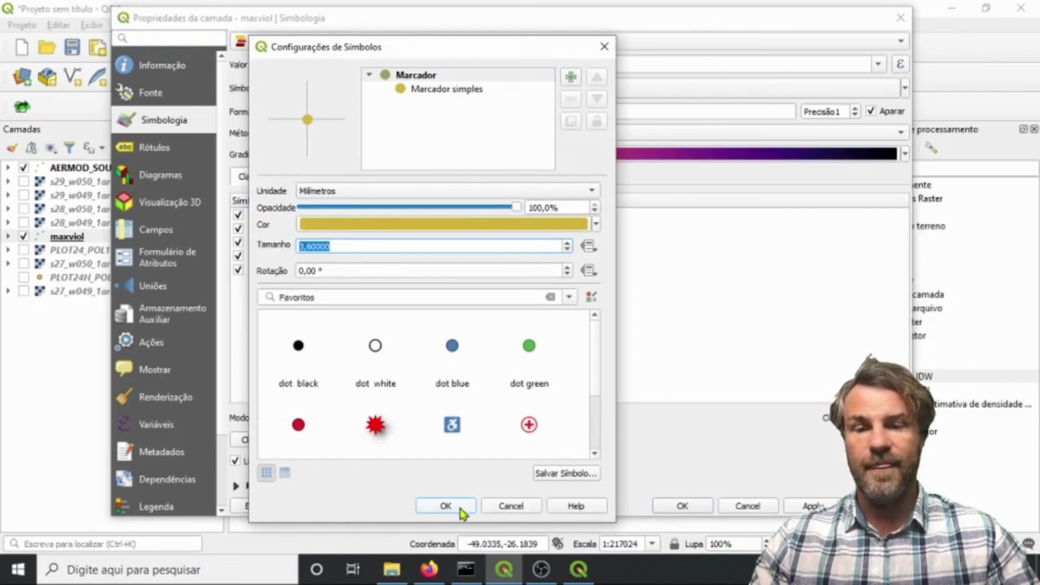
{"action": "left_click", "coordinate": [460, 508]}
{"action": "left_click", "coordinate": [698, 513]}
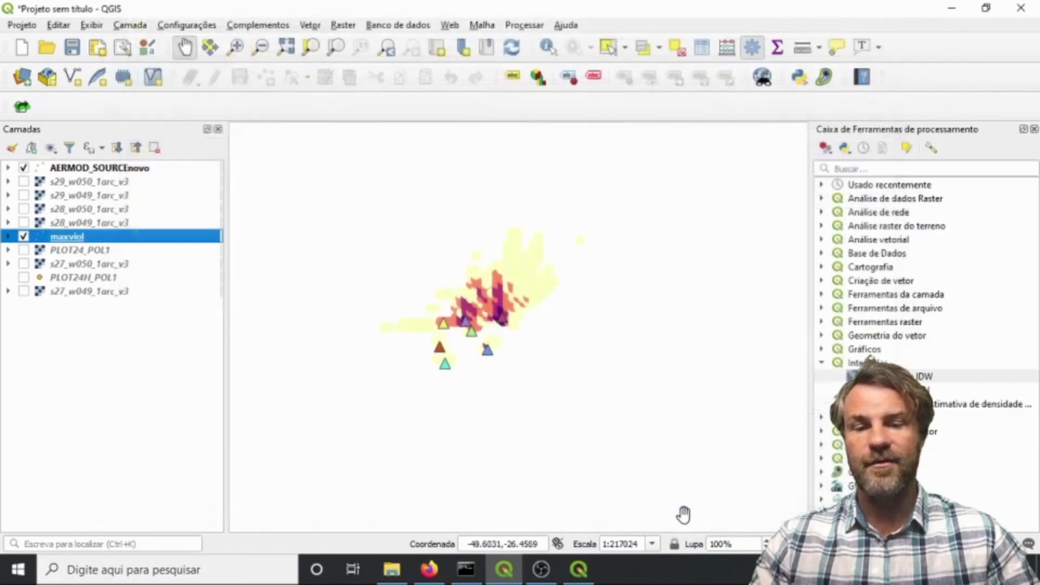
Switch back to the polatm layout and enable the frame around Mapa 2.
{"action": "left_click", "coordinate": [578, 569]}
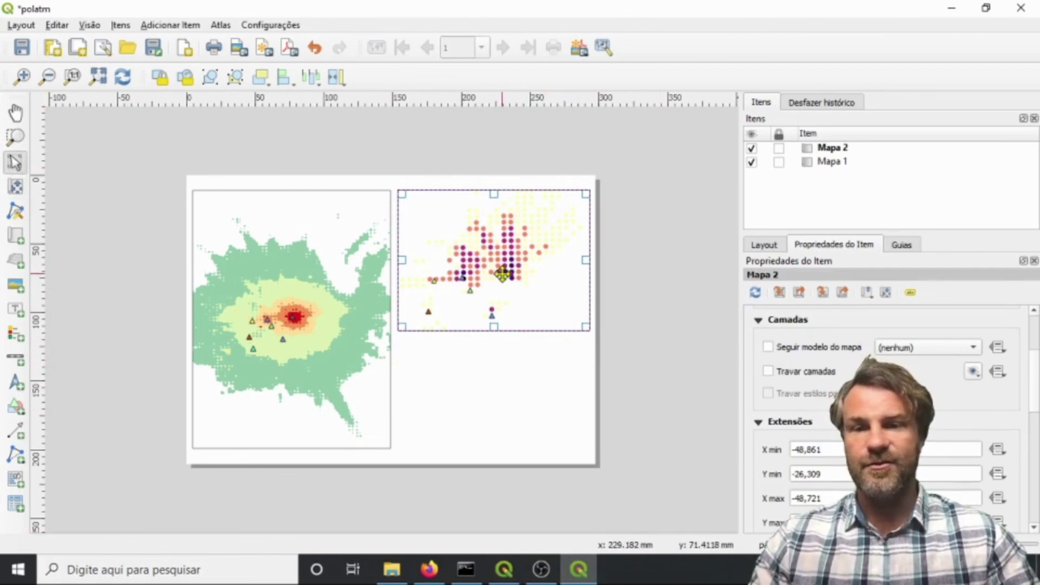
{"action": "left_click_drag", "start_coordinate": [1033, 374], "coordinate": [1036, 447]}
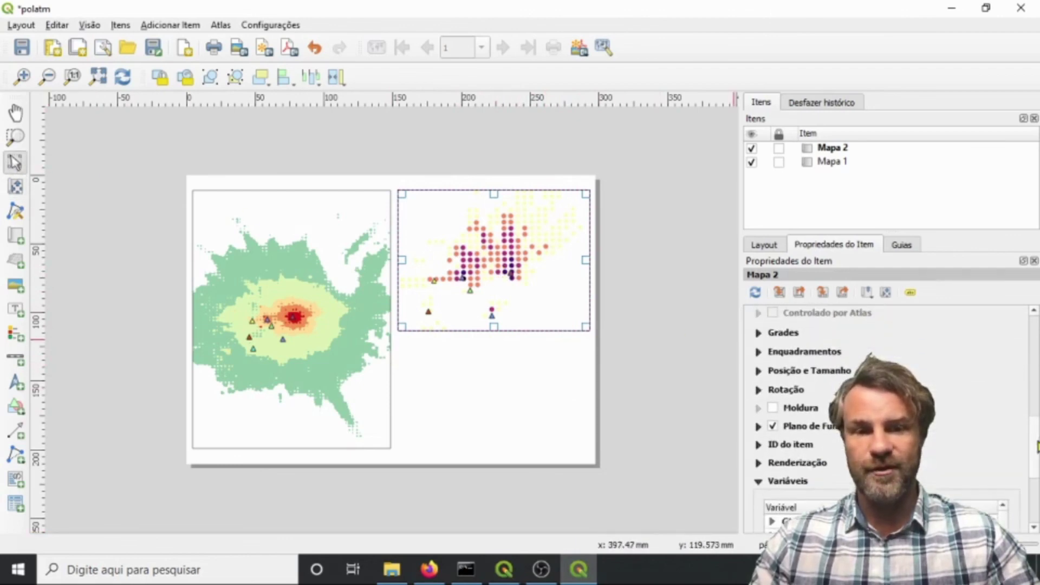
{"action": "left_click", "coordinate": [773, 408]}
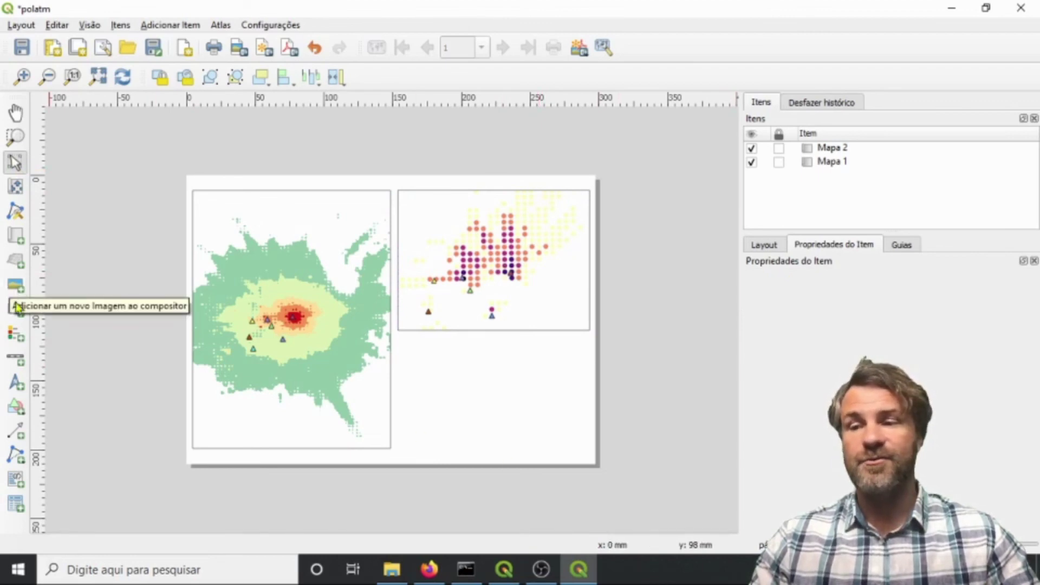
Add a scale bar just below Mapa 2 and resize its box to about 102 by 18 mm.
{"action": "left_click", "coordinate": [20, 359]}
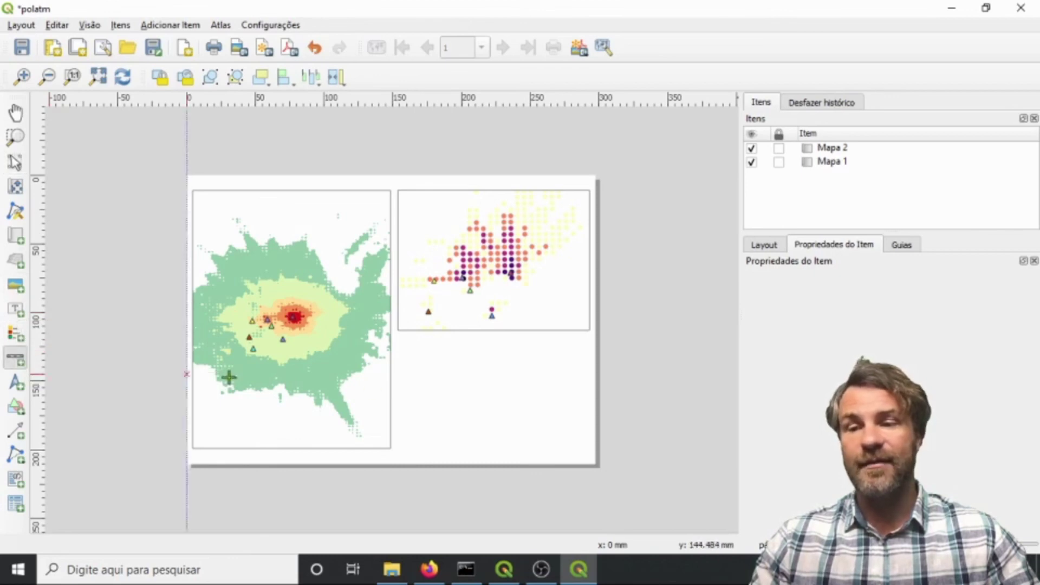
{"action": "left_click", "coordinate": [437, 336]}
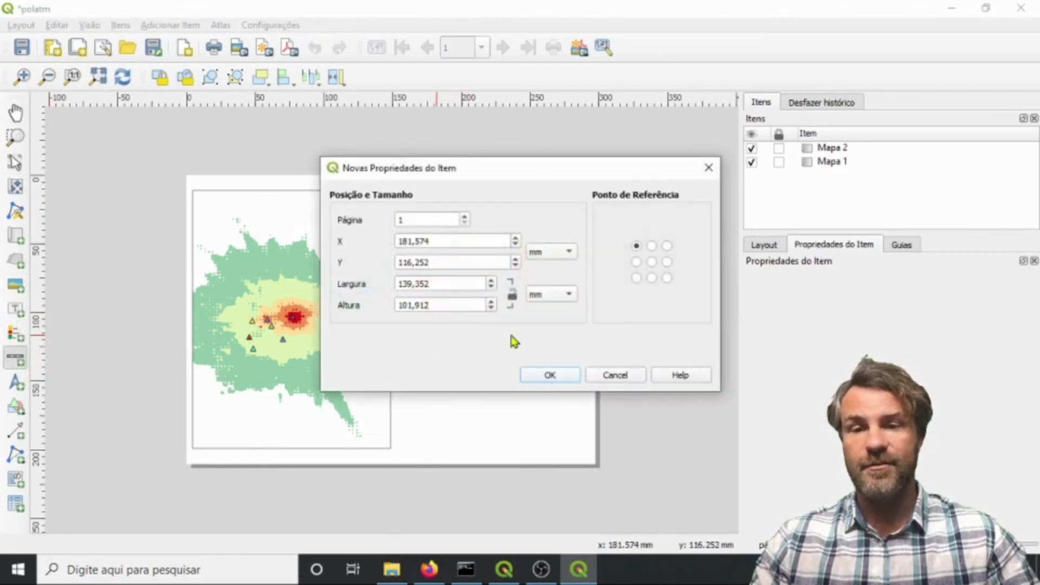
{"action": "left_click", "coordinate": [565, 379]}
{"action": "left_click_drag", "start_coordinate": [486, 400], "coordinate": [574, 388]}
{"action": "left_click_drag", "start_coordinate": [506, 464], "coordinate": [509, 350]}
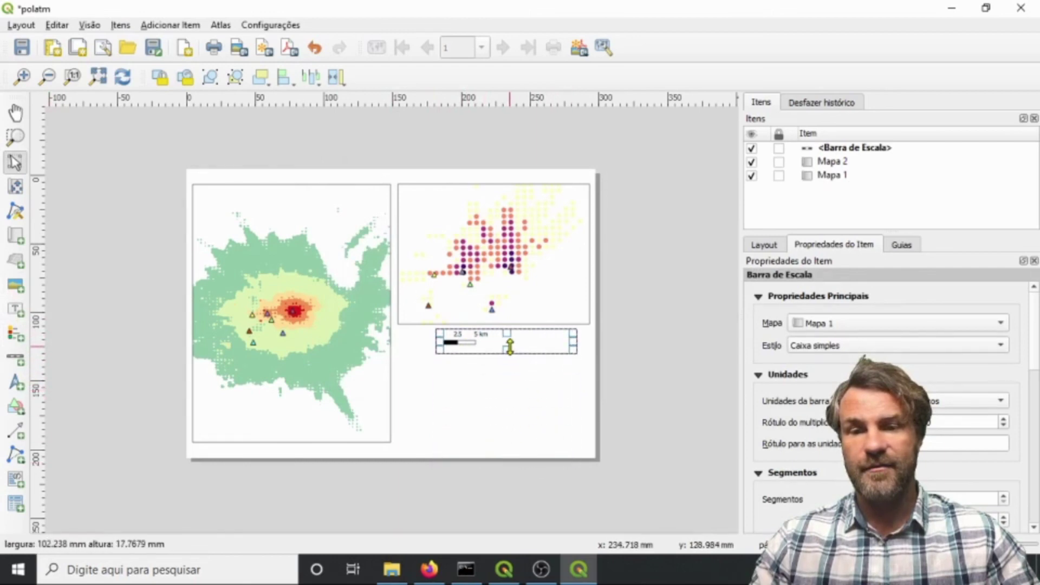
{"action": "left_click", "coordinate": [556, 385]}
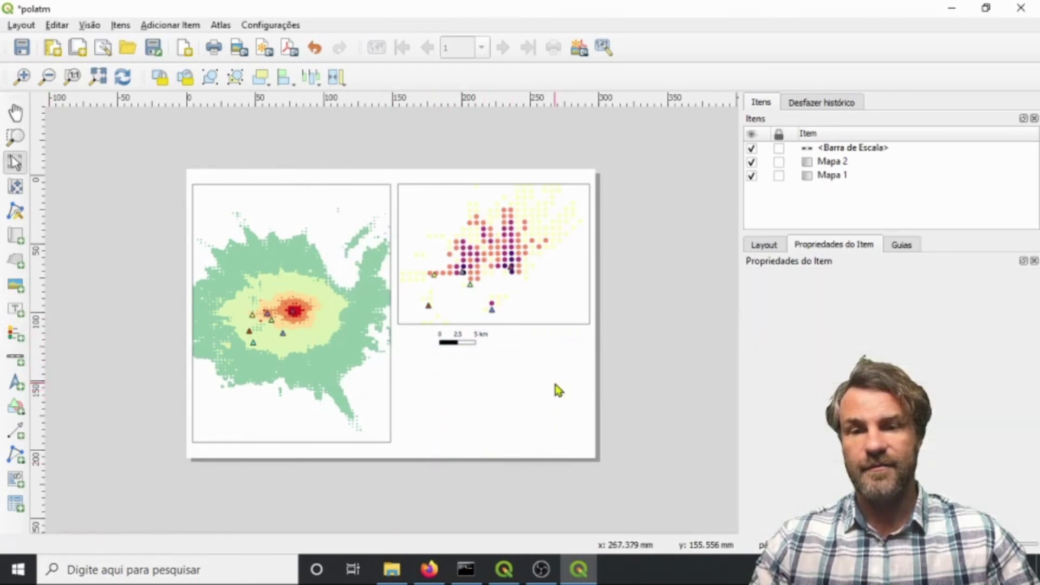
Add a legend to the layout page and position it so it starts over the lower part of Mapa 2.
{"action": "left_click", "coordinate": [14, 336]}
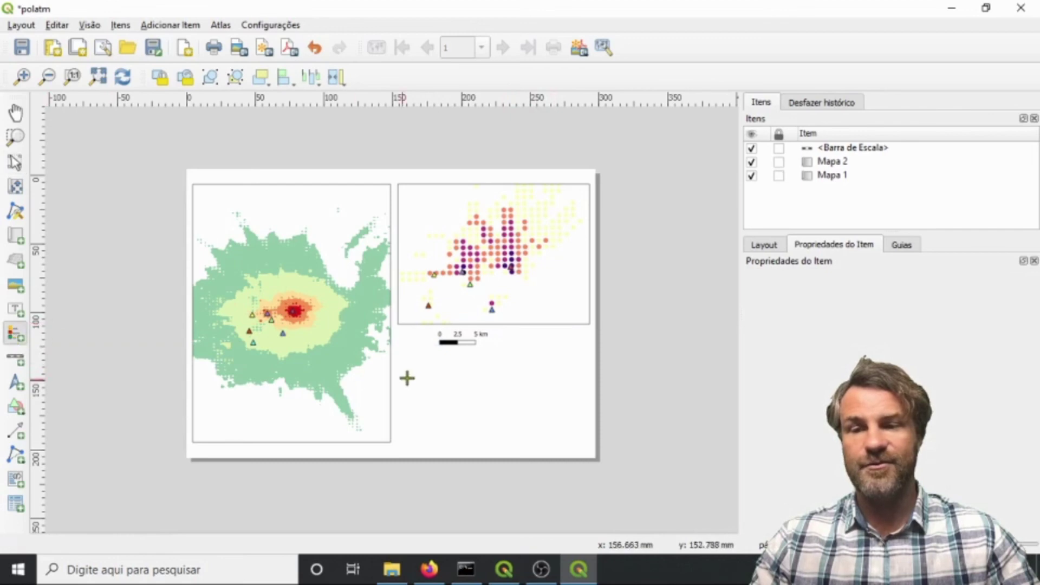
{"action": "left_click", "coordinate": [438, 380]}
{"action": "left_click", "coordinate": [549, 378]}
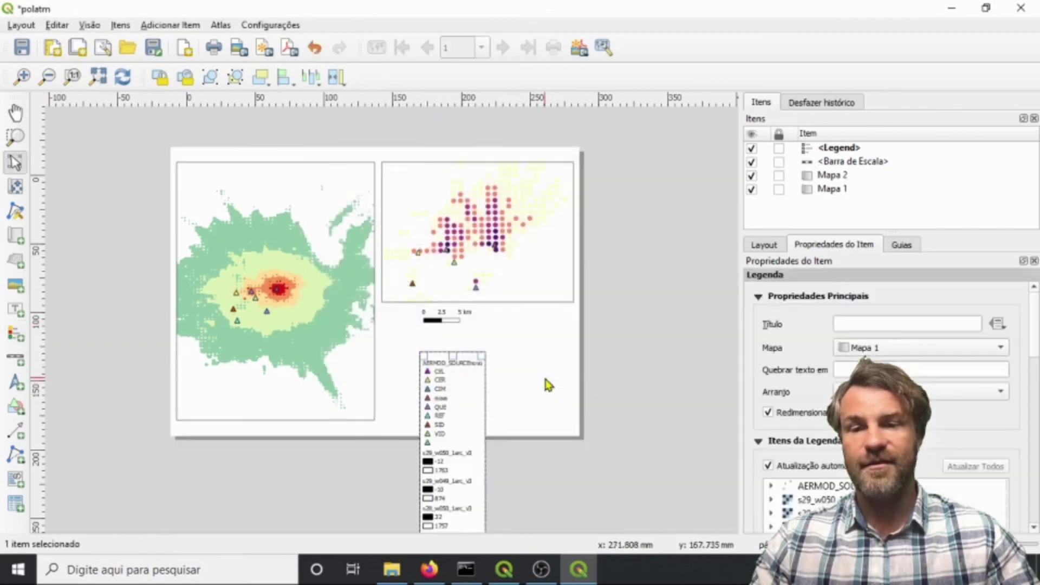
{"action": "left_click_drag", "start_coordinate": [458, 398], "coordinate": [429, 204]}
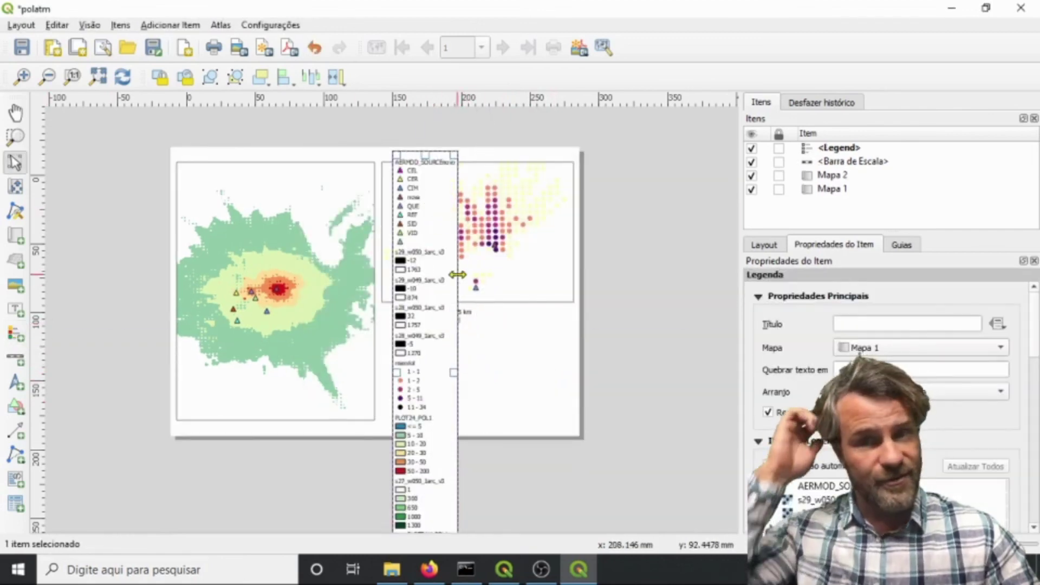
{"action": "left_click_drag", "start_coordinate": [473, 340], "coordinate": [486, 412]}
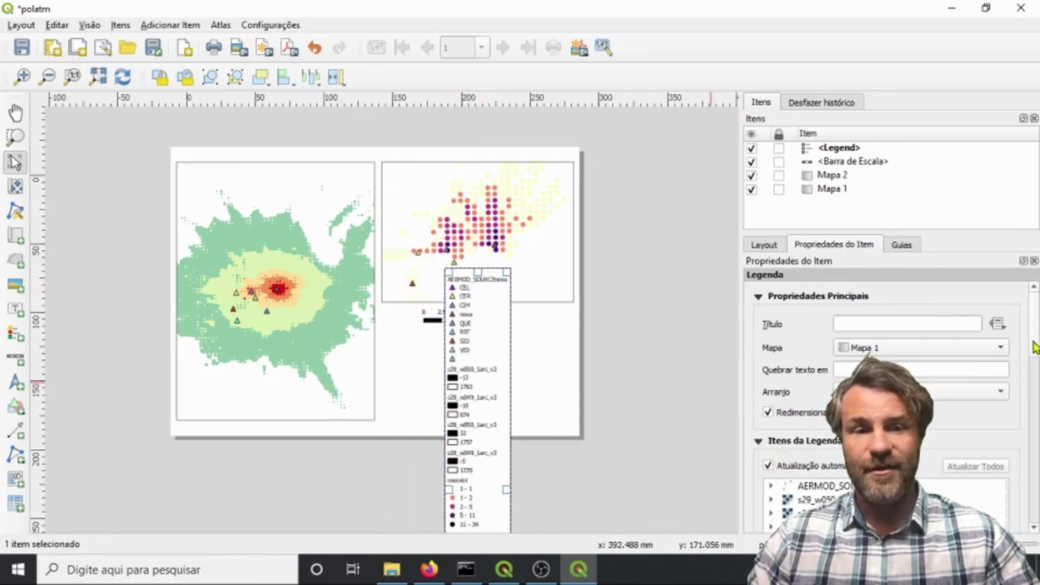
Turn off the legend's automatic update and remove the four s29 and s28 elevation layers from its items.
{"action": "left_click_drag", "start_coordinate": [1035, 347], "coordinate": [1036, 379]}
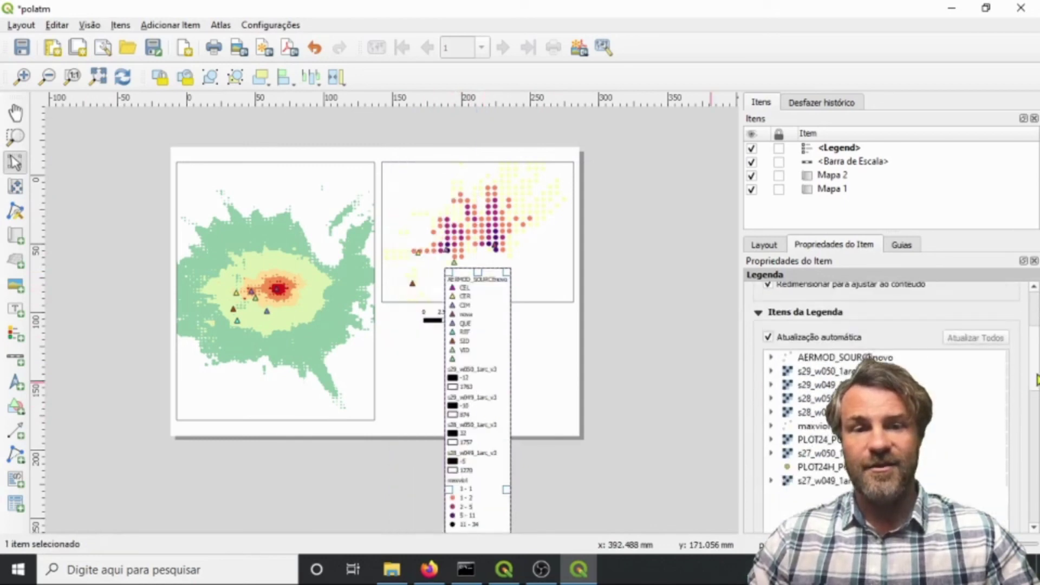
{"action": "left_click", "coordinate": [768, 337]}
{"action": "left_click", "coordinate": [801, 374]}
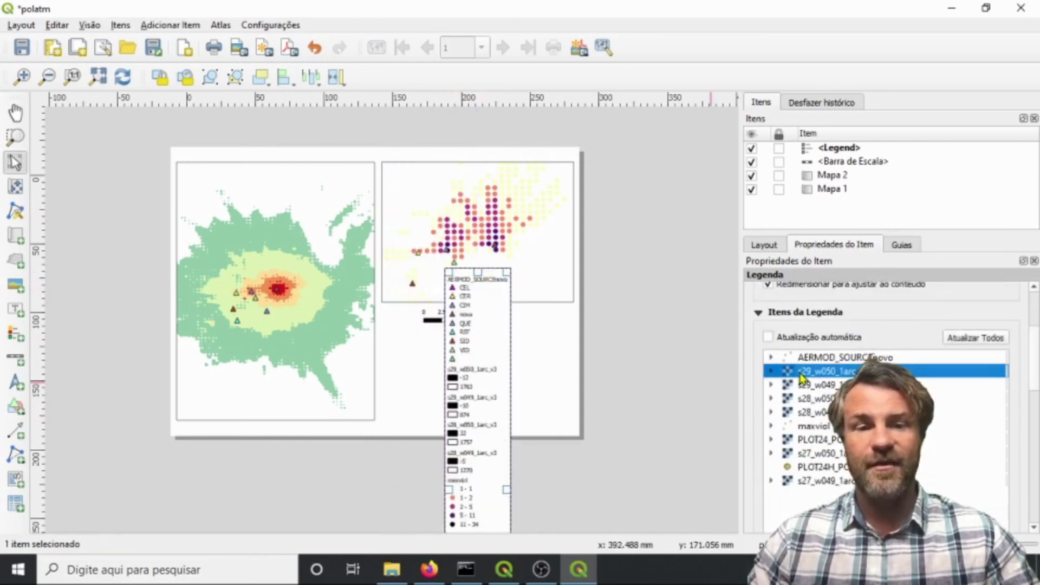
{"action": "left_click", "coordinate": [824, 413], "text": "shift"}
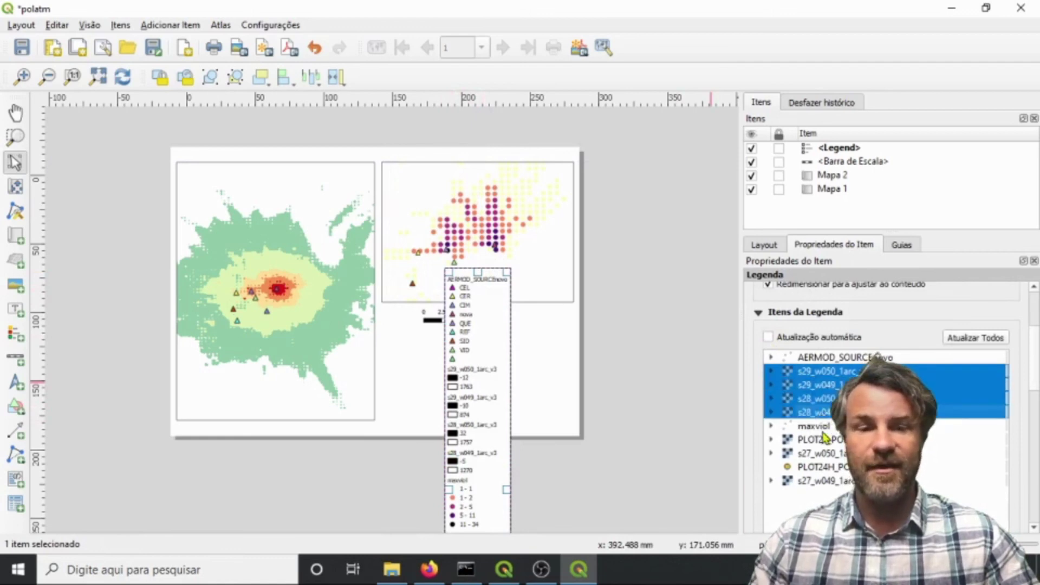
{"action": "scroll", "coordinate": [1019, 395], "scroll_direction": "down", "scroll_amount": 3}
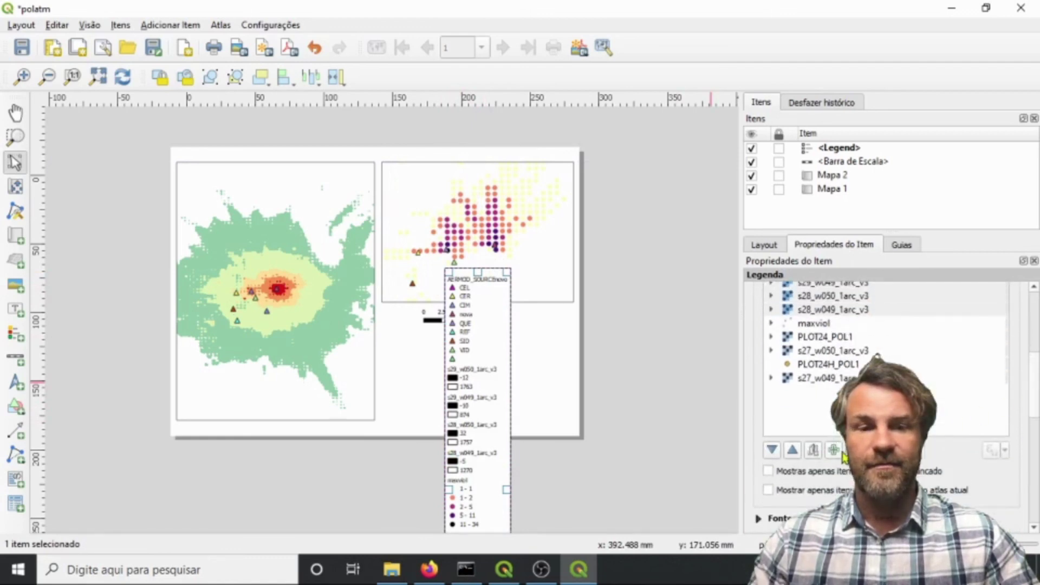
{"action": "key", "text": "Delete"}
Remove the s27_w049_1arc_v3, s27_w050_1arc_v3 and PLOT24H_POL1 entries from the legend.
{"action": "left_click", "coordinate": [837, 323]}
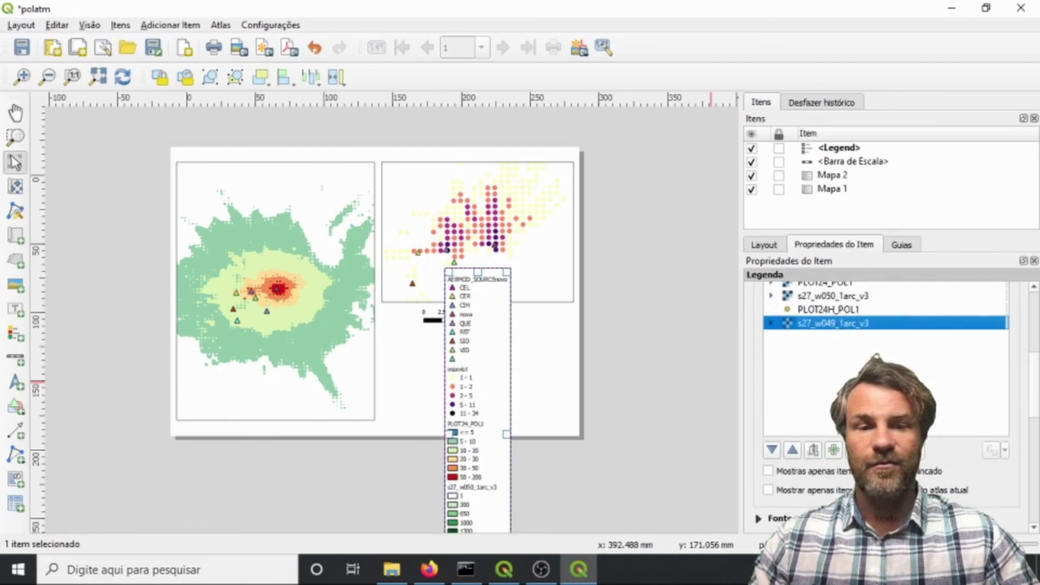
{"action": "key", "text": "Delete"}
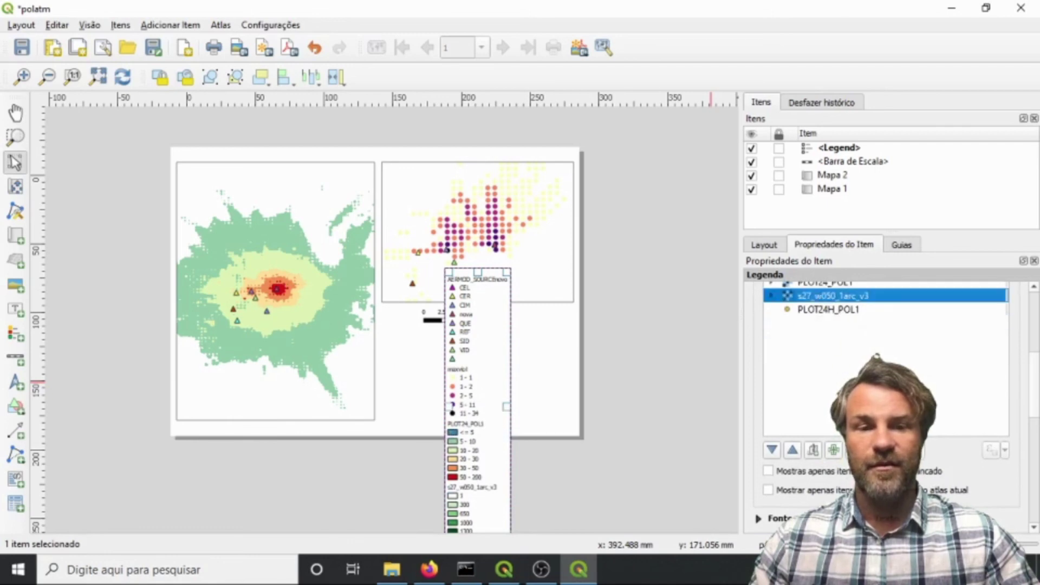
{"action": "key", "text": "Delete"}
{"action": "left_click", "coordinate": [827, 329]}
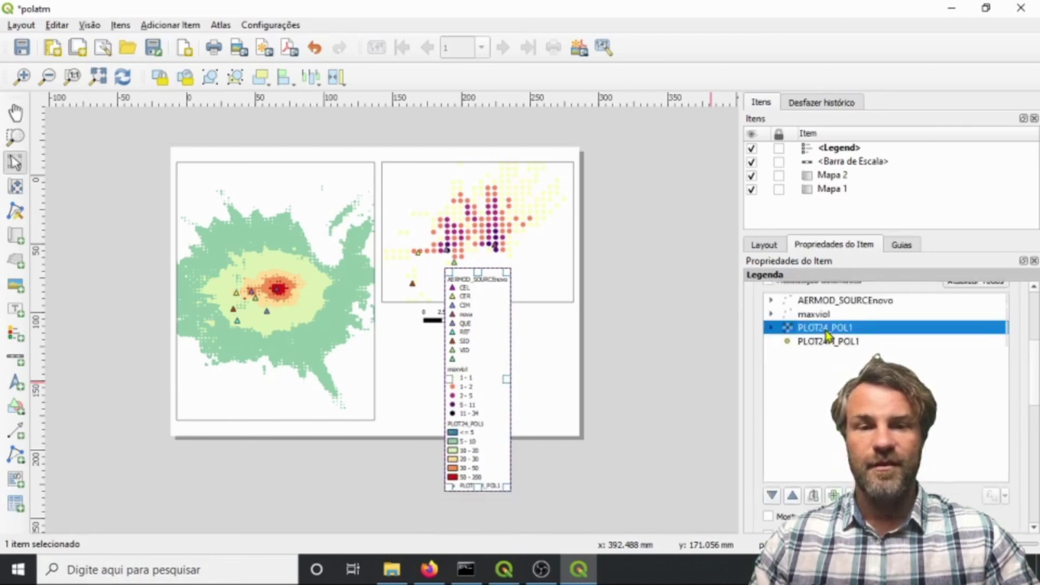
{"action": "left_click", "coordinate": [824, 342]}
{"action": "key", "text": "Delete"}
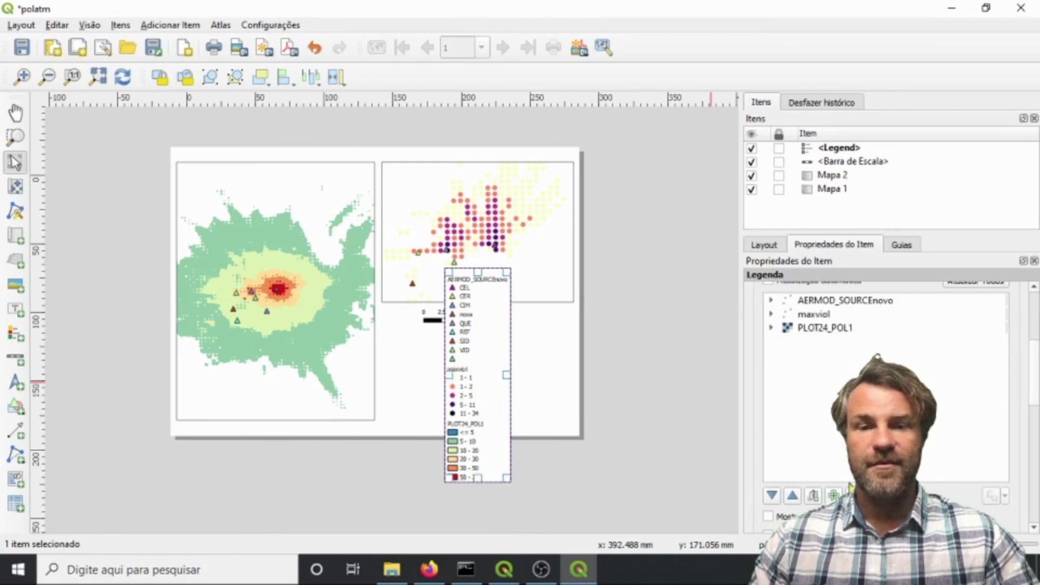
Arrange the legend in 3 columns and move it to the empty area below the scale bar.
{"action": "left_click_drag", "start_coordinate": [1037, 361], "coordinate": [1036, 407]}
{"action": "left_click", "coordinate": [759, 422]}
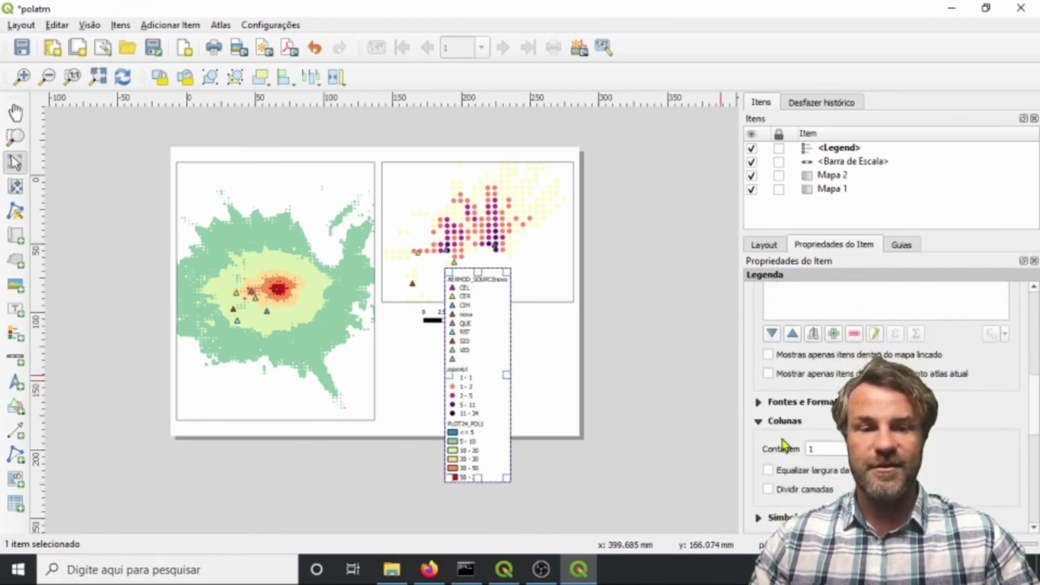
{"action": "double_click", "coordinate": [815, 449]}
{"action": "type", "text": "3"}
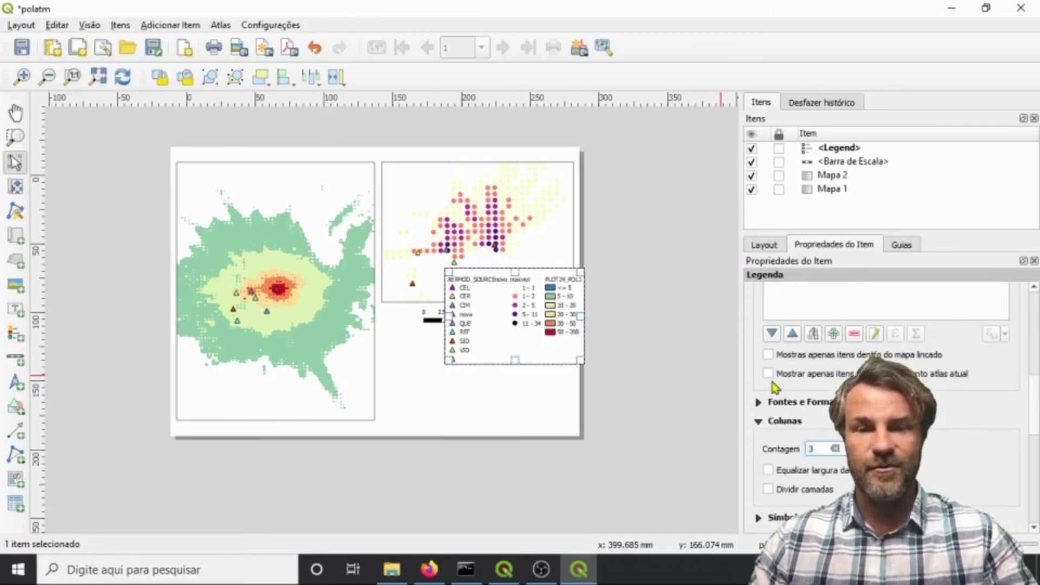
{"action": "left_click_drag", "start_coordinate": [520, 328], "coordinate": [484, 391]}
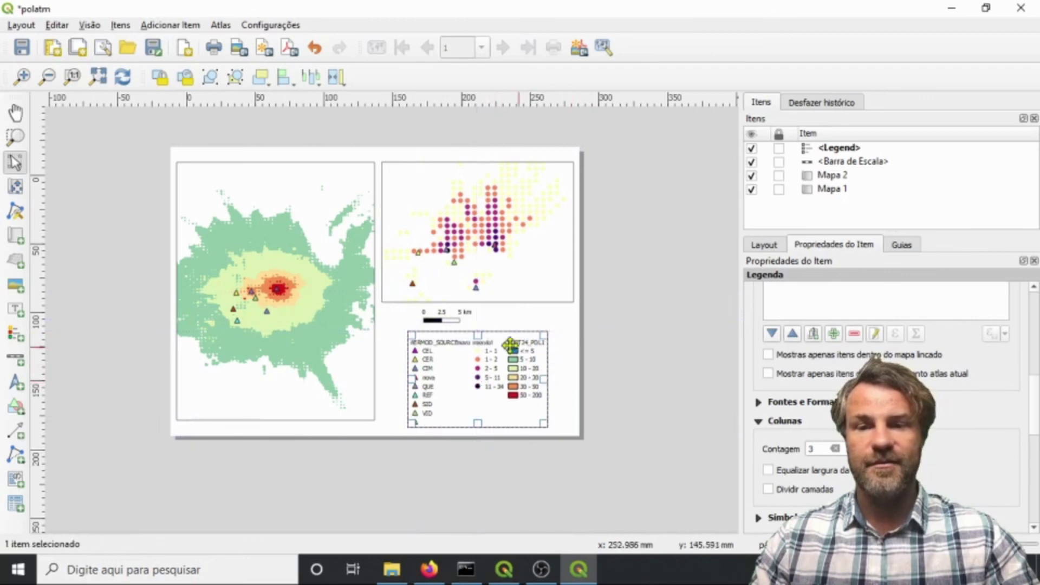
{"action": "left_click", "coordinate": [572, 363]}
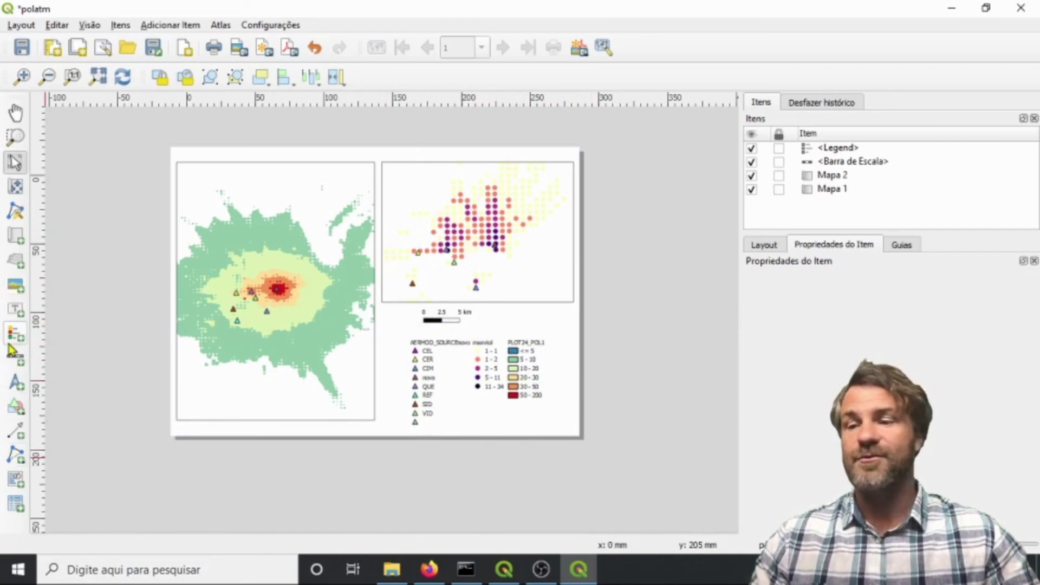
Add a text label reading "Pluma de dispersão" inside the upper part of Mapa 1.
{"action": "left_click", "coordinate": [16, 309]}
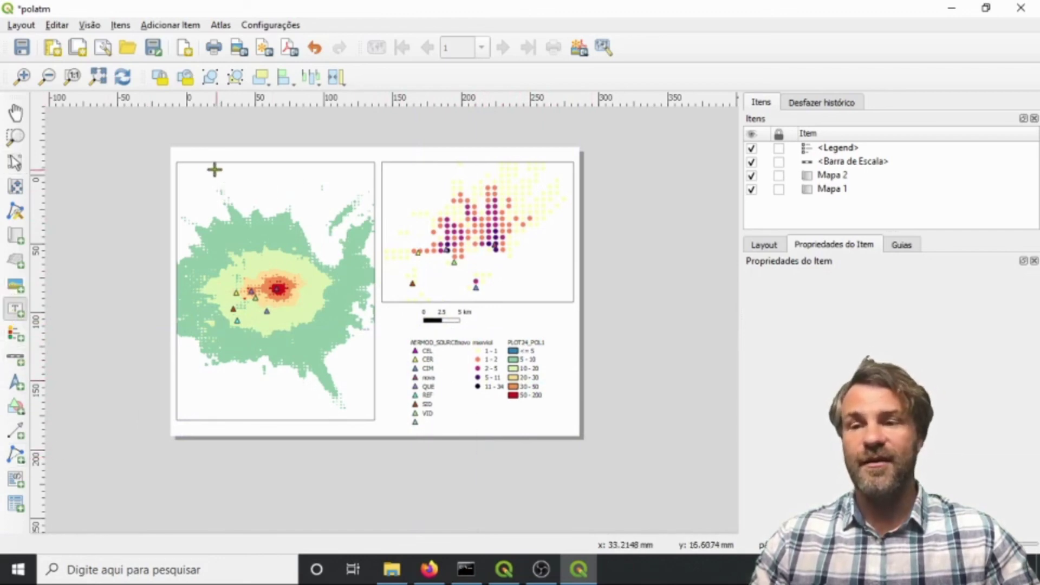
{"action": "left_click_drag", "start_coordinate": [209, 168], "coordinate": [318, 187]}
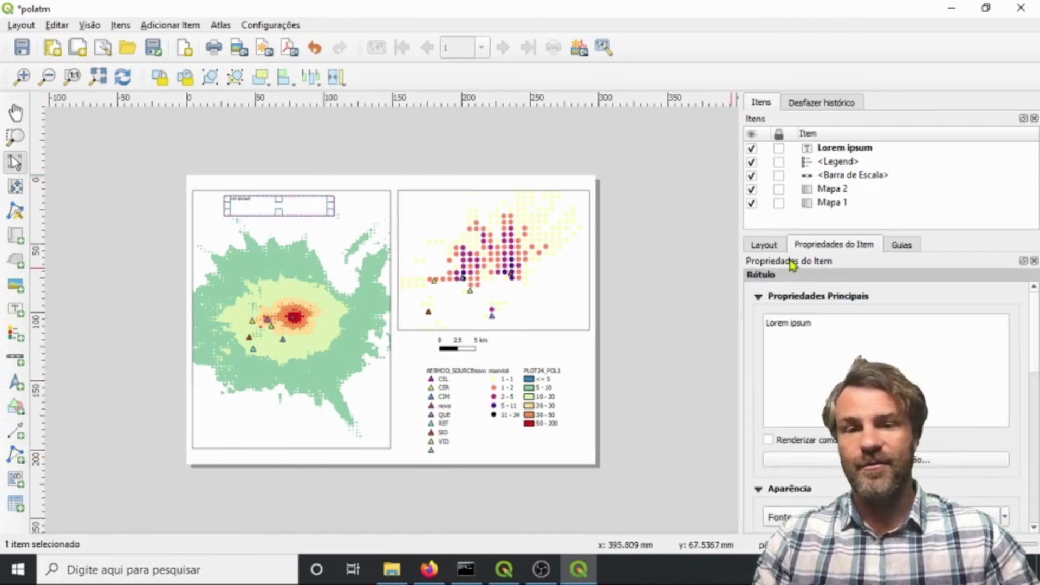
{"action": "key", "text": "ctrl+a"}
{"action": "type", "text": "Plu"}
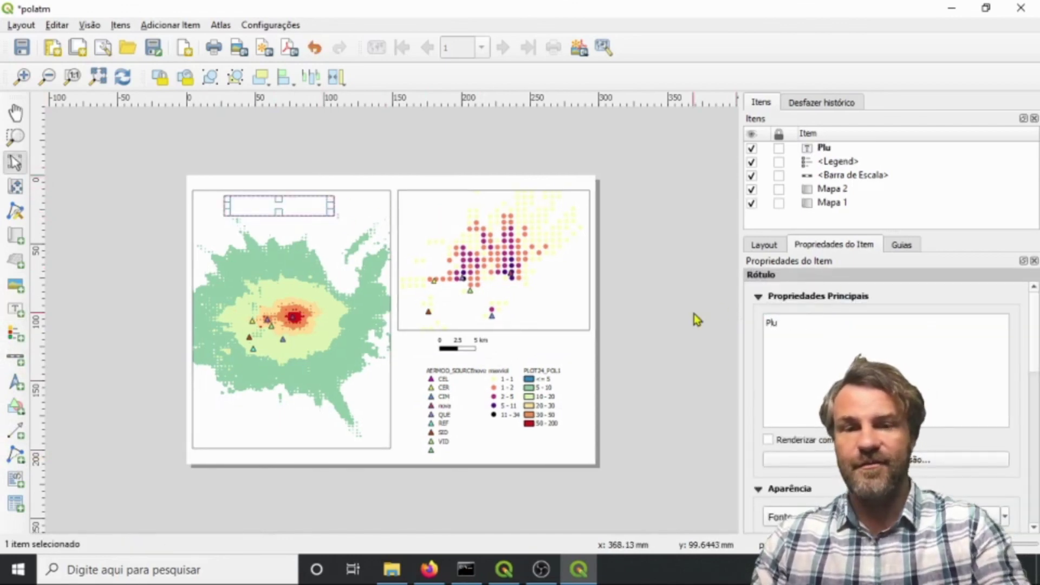
{"action": "type", "text": "ma de dispersão"}
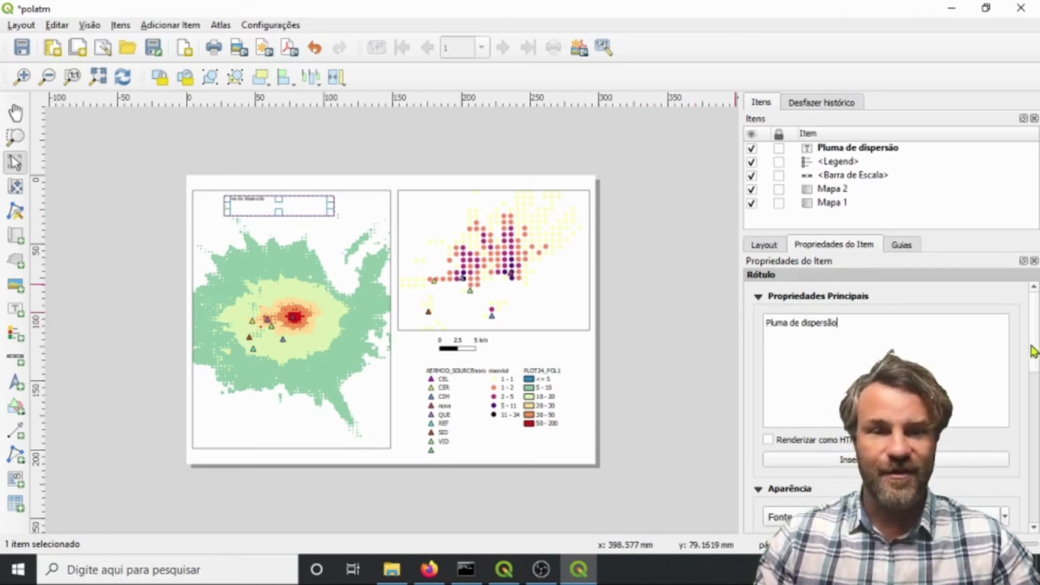
{"action": "left_click", "coordinate": [421, 178]}
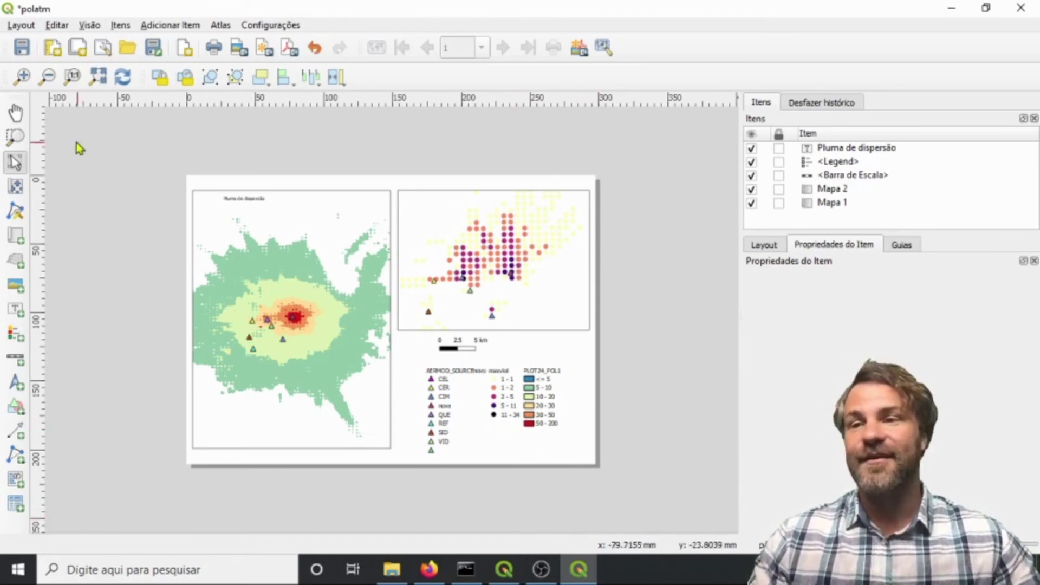
Export the layout as the PNG image polatm in the AERMOD folder, replacing the existing file, at 300 dpi with antialiasing.
{"action": "left_click", "coordinate": [20, 26]}
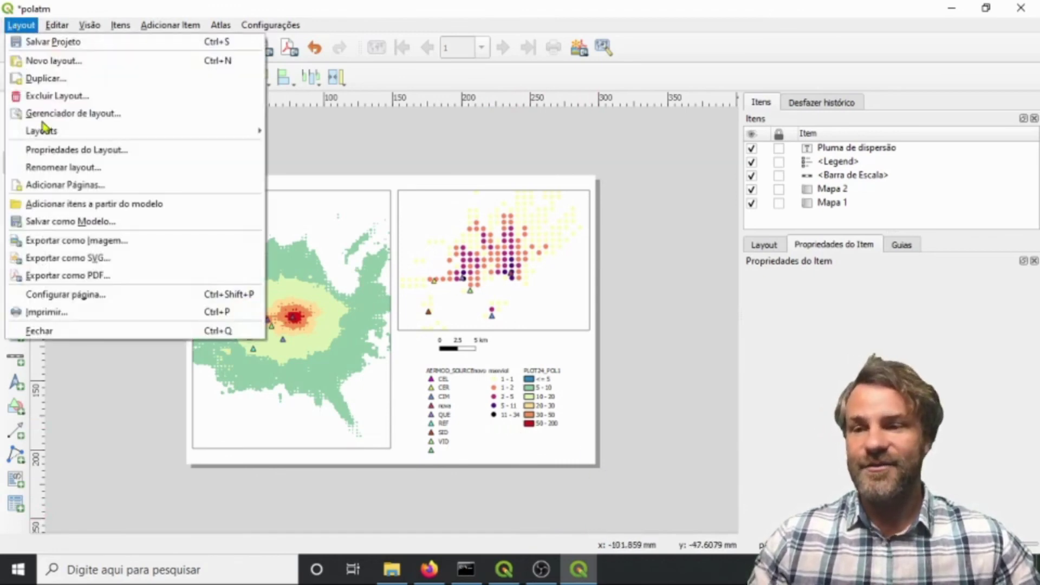
{"action": "left_click", "coordinate": [84, 243]}
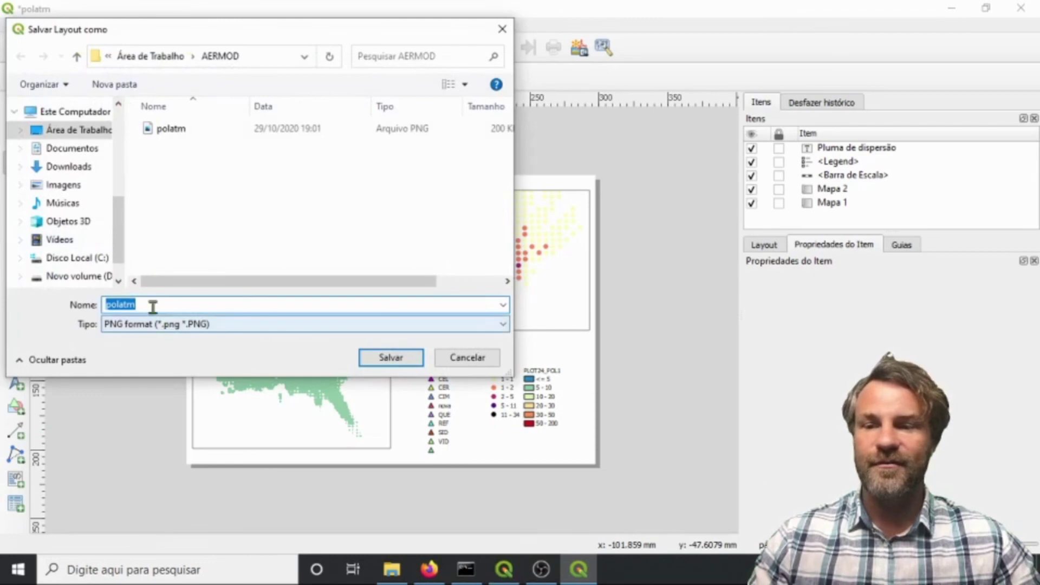
{"action": "left_click", "coordinate": [120, 305]}
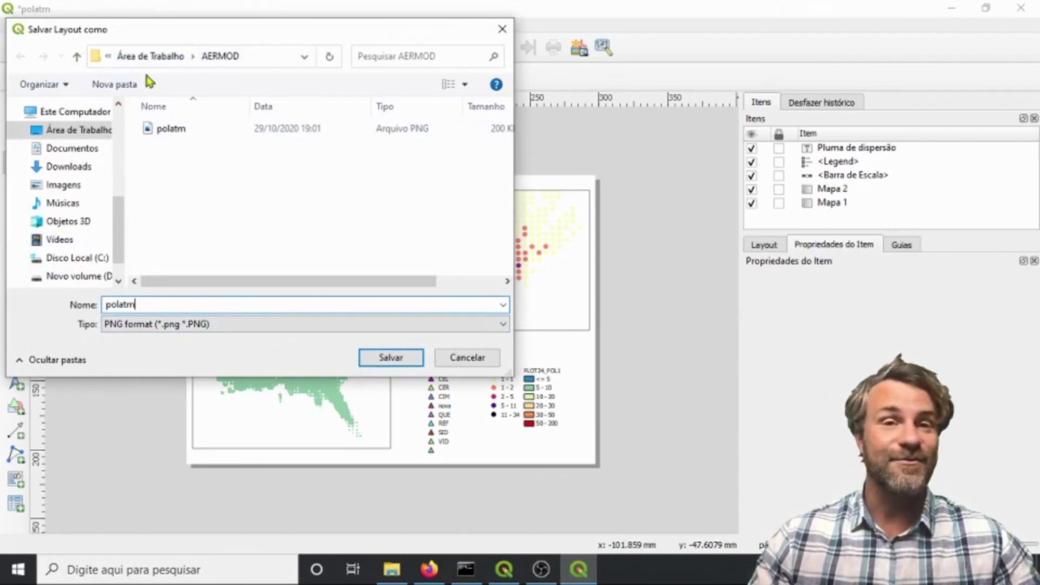
{"action": "left_click", "coordinate": [392, 360]}
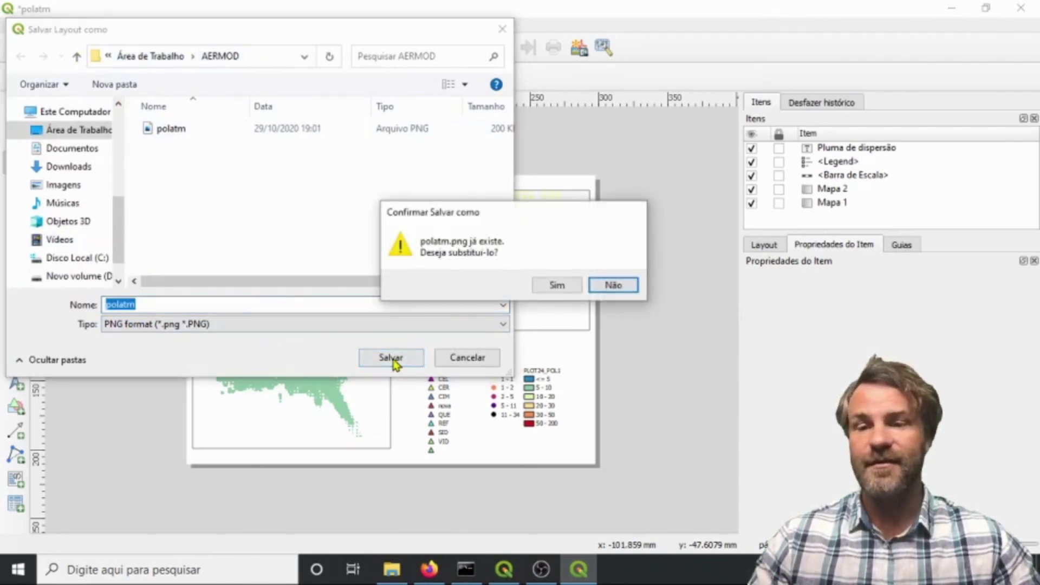
{"action": "left_click", "coordinate": [557, 285]}
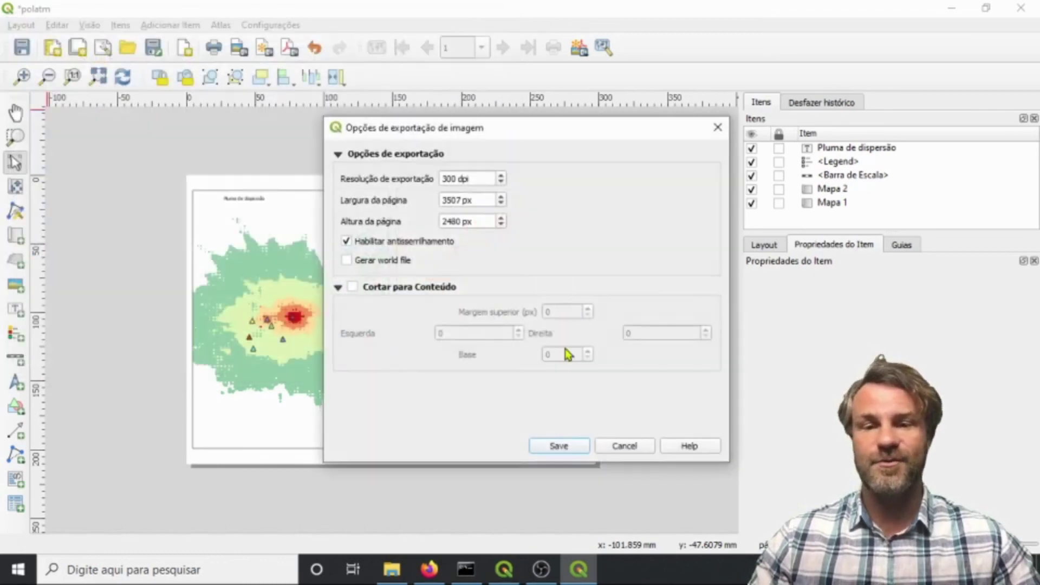
{"action": "left_click", "coordinate": [569, 446]}
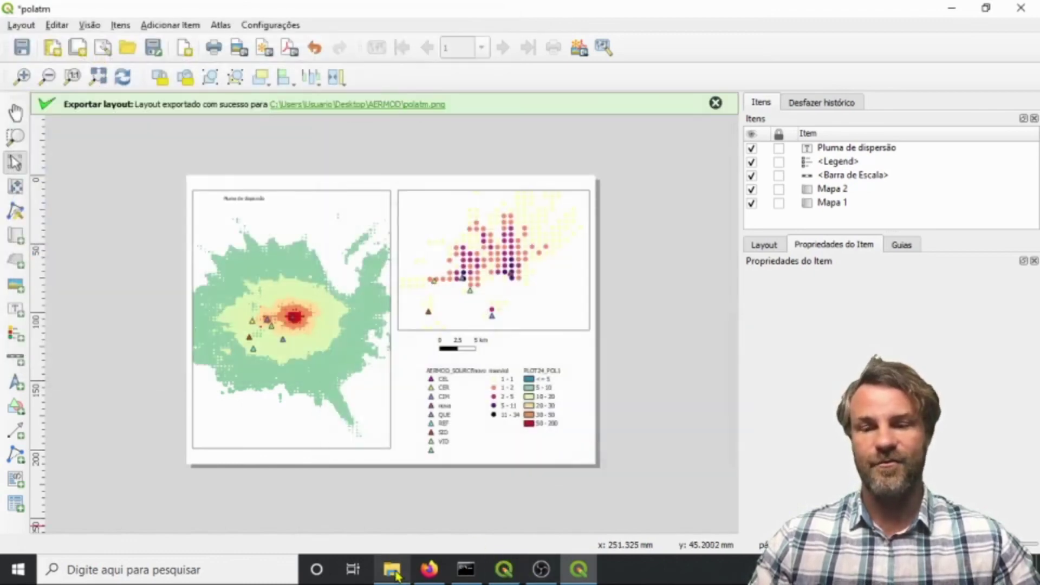
Switch to File Explorer and open the exported polatm image from the AERMOD folder to check it.
{"action": "left_click", "coordinate": [394, 571]}
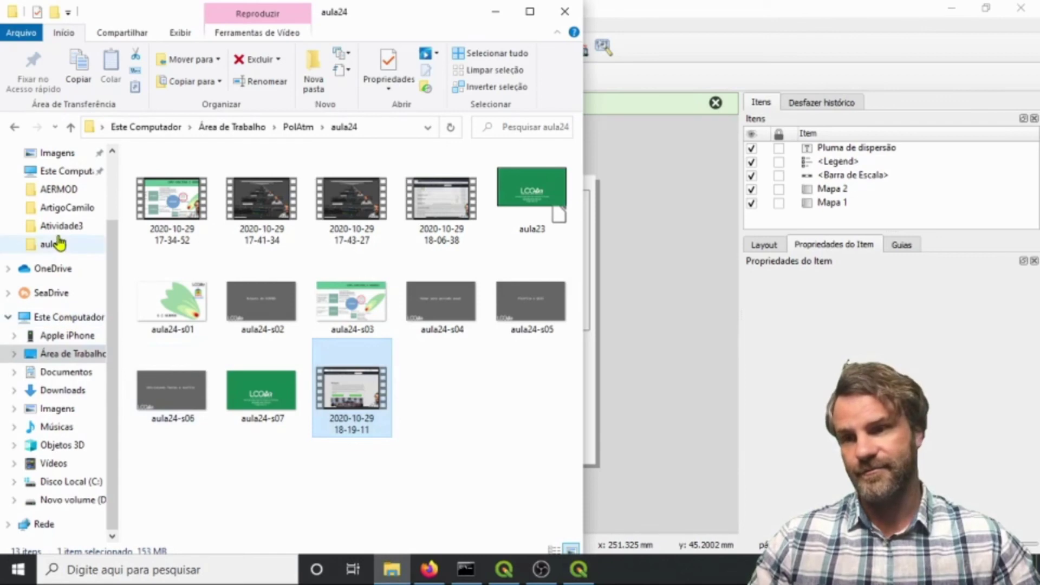
{"action": "left_click", "coordinate": [62, 191]}
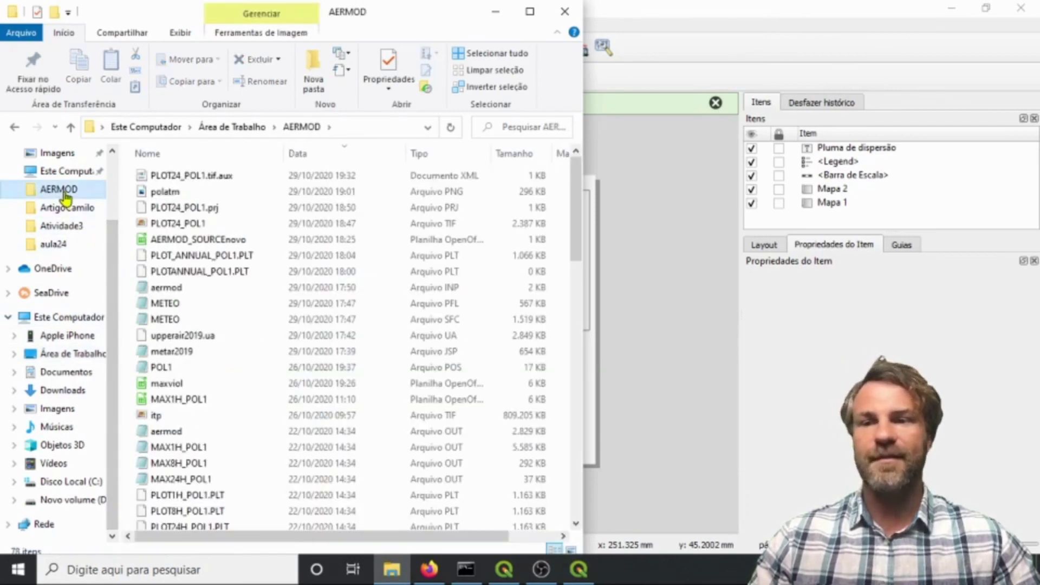
{"action": "double_click", "coordinate": [176, 195]}
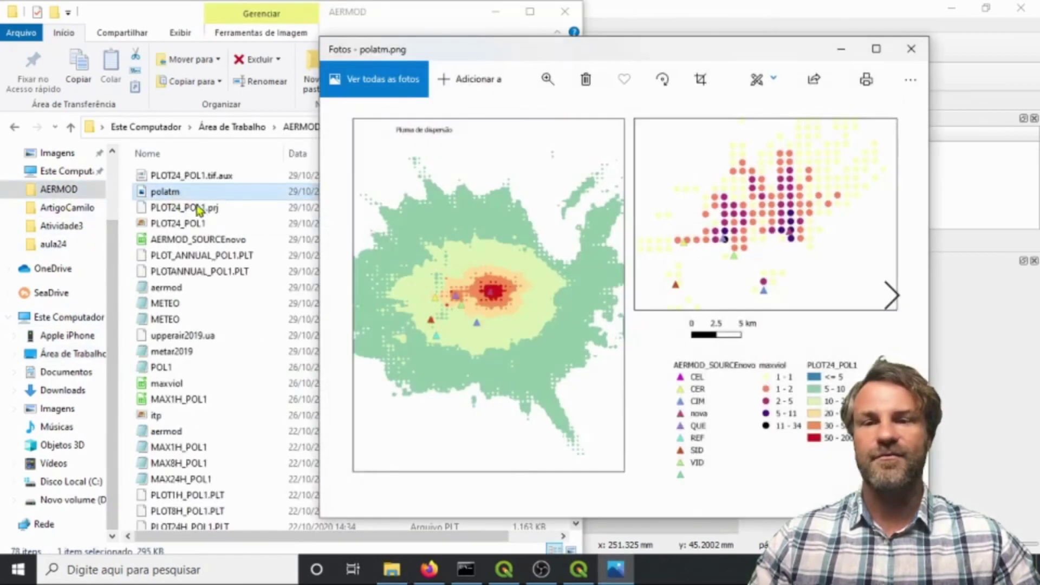